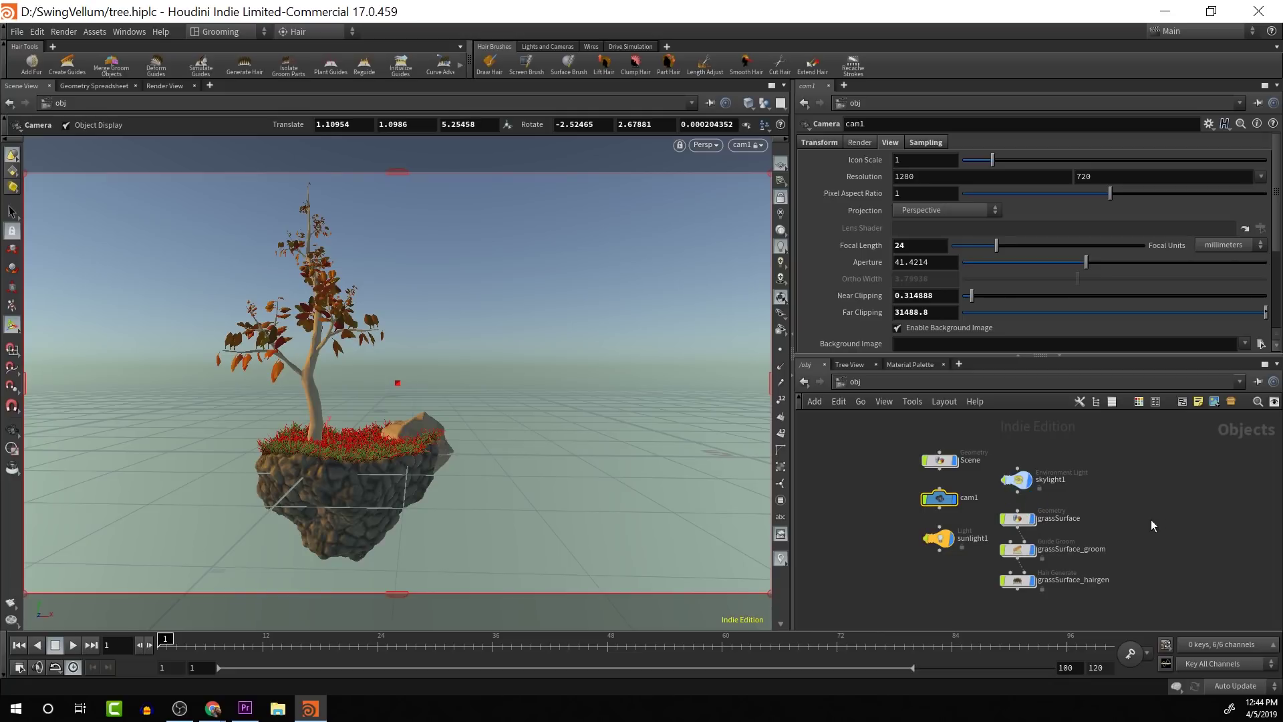
Enter the Scene geometry object's network and move the baseScene node slightly aside.
left_click_drag(1151, 519, 1003, 635)
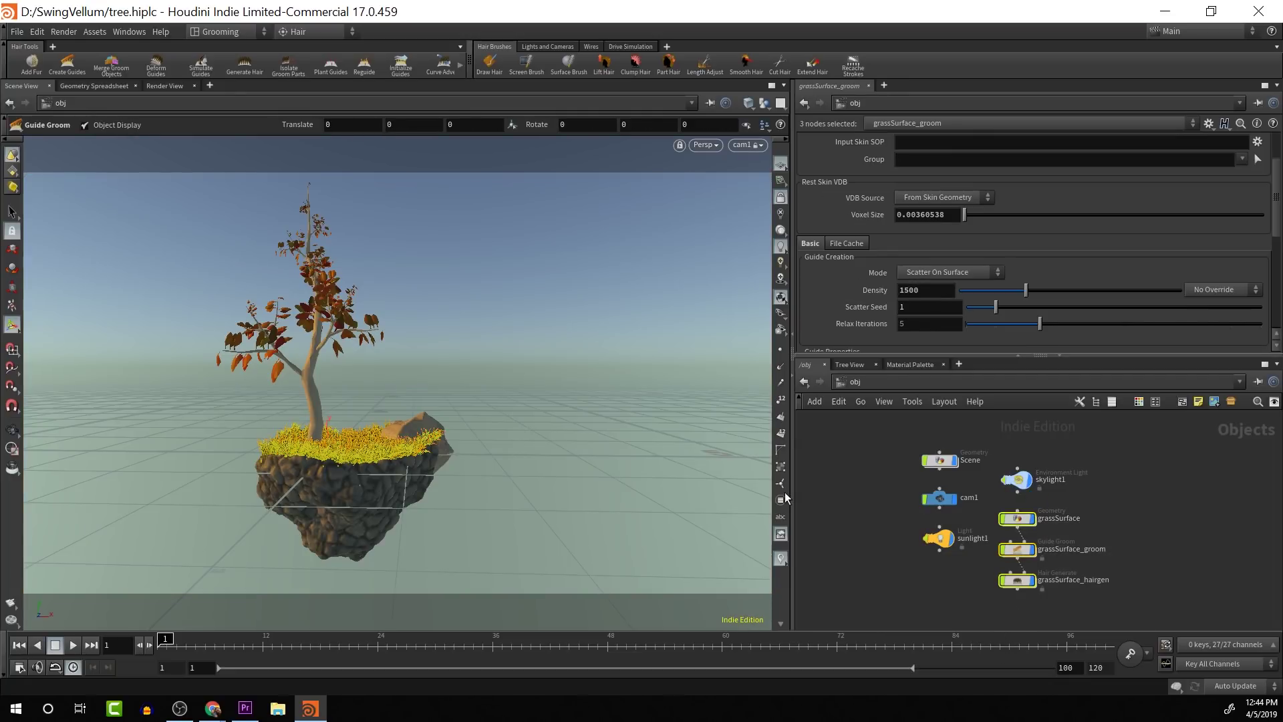
left_click(940, 460)
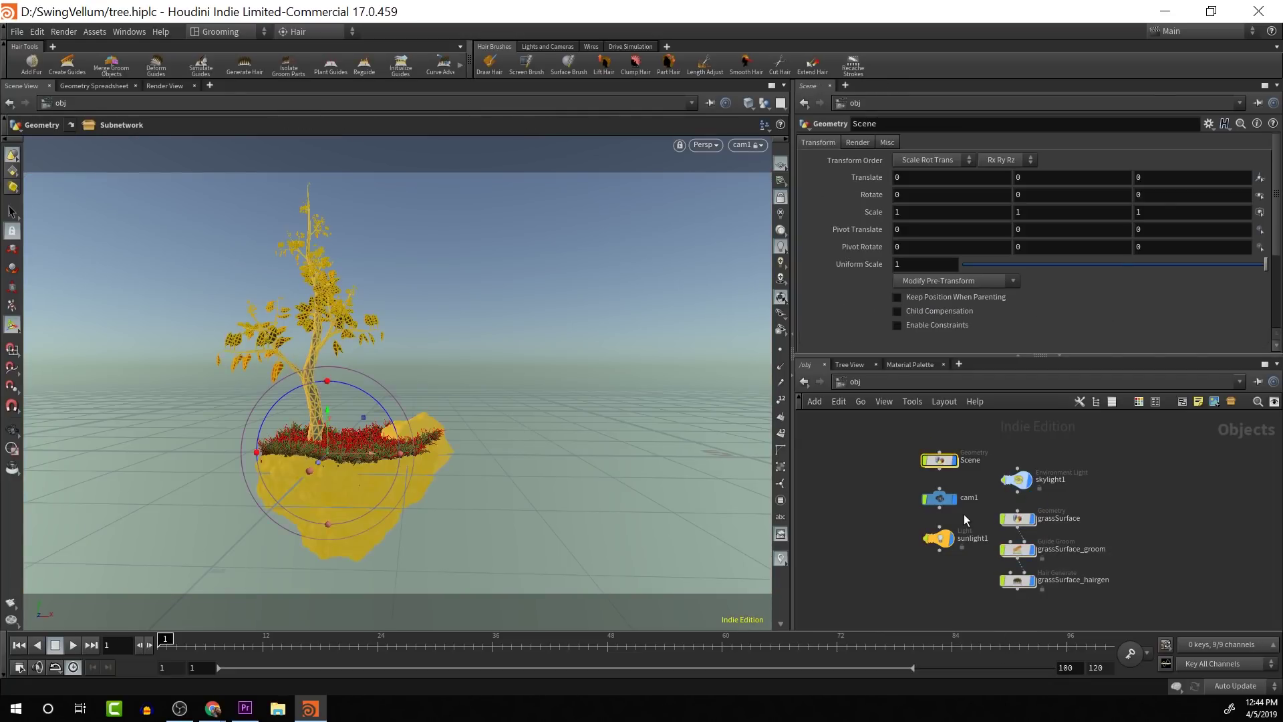
double_click(940, 461)
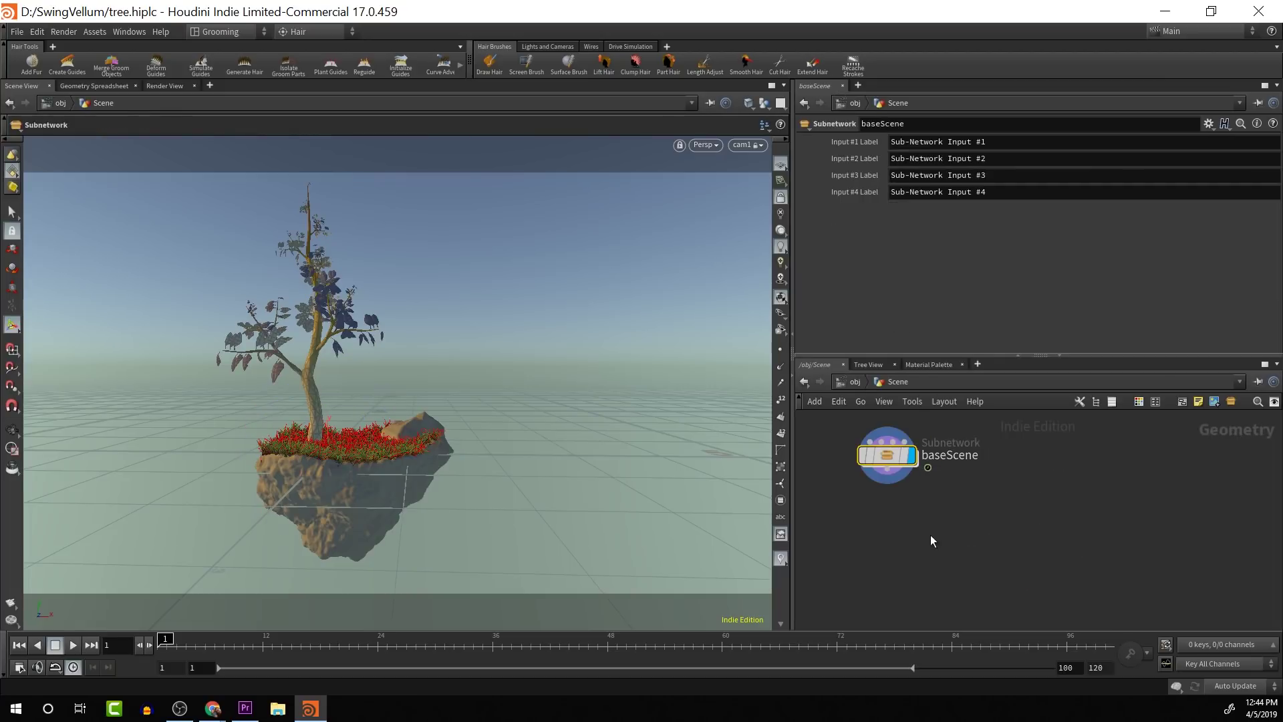
left_click_drag(891, 455, 948, 458)
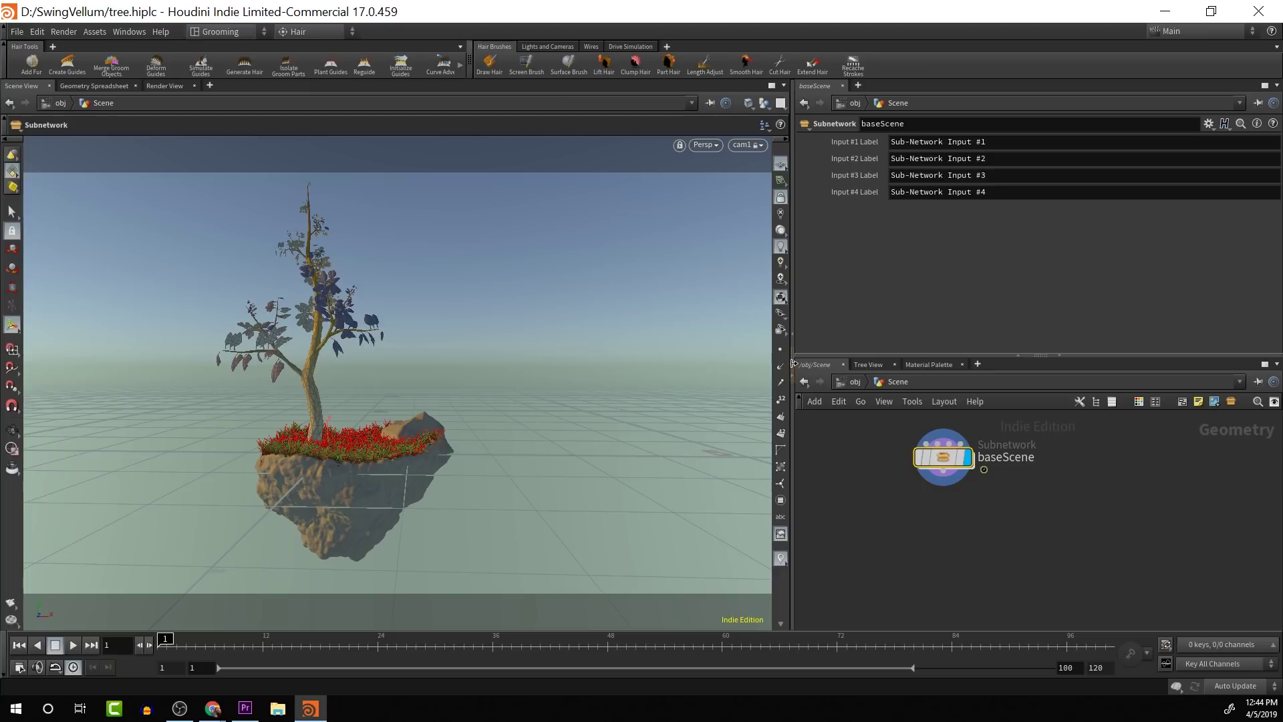
Widen the parameter and network area and shift the baseScene node to make room for new nodes.
left_click_drag(794, 372, 603, 366)
key("Escape")
scroll(325, 393, "up", 4)
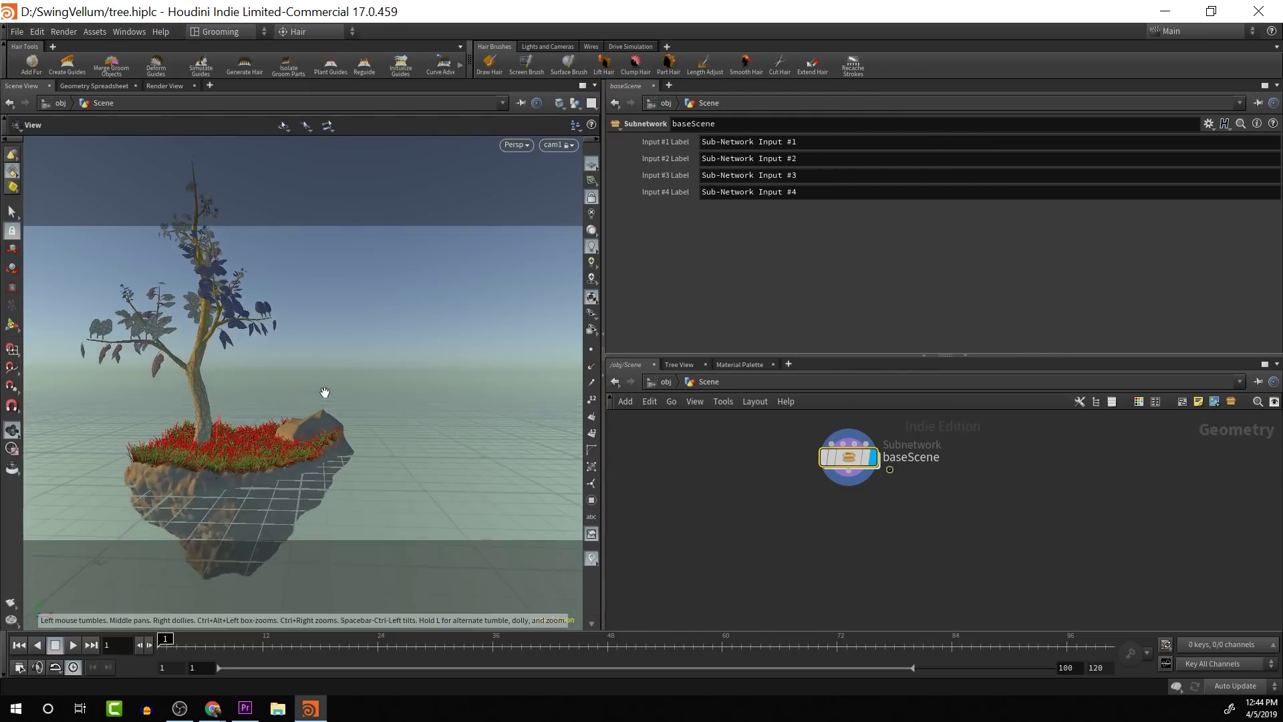
left_click_drag(323, 395, 441, 435)
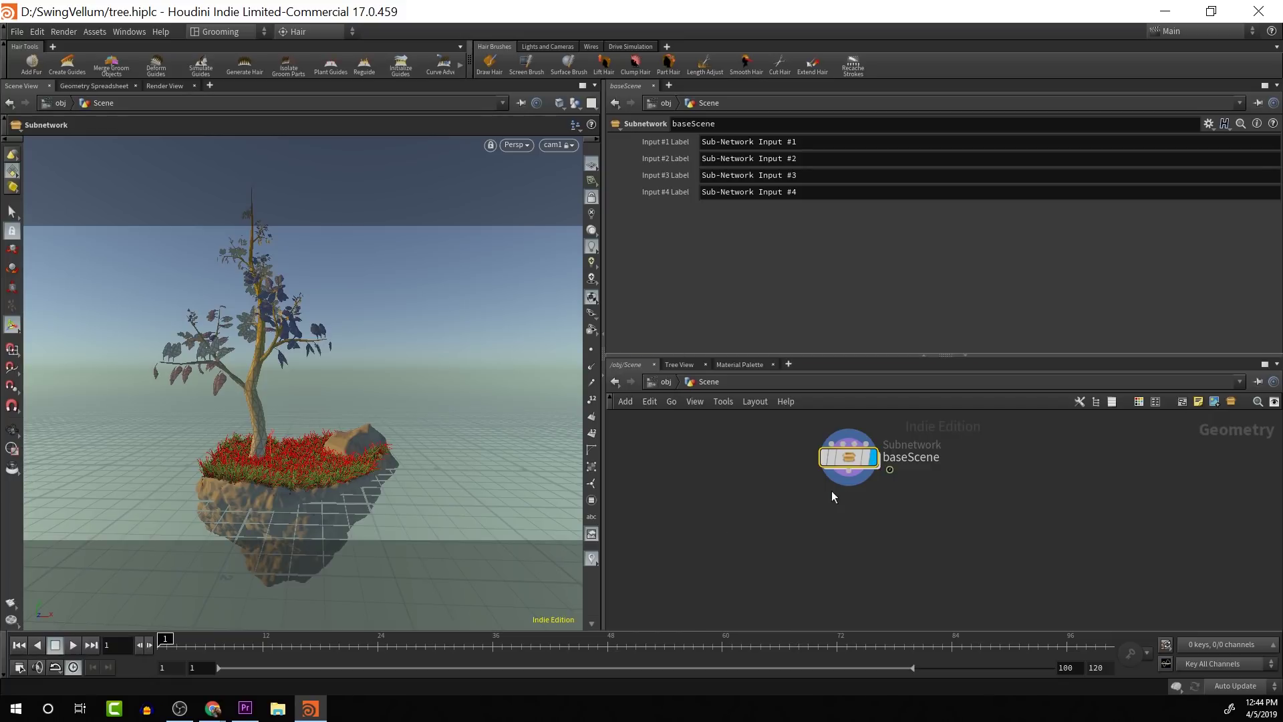
left_click_drag(844, 458, 739, 456)
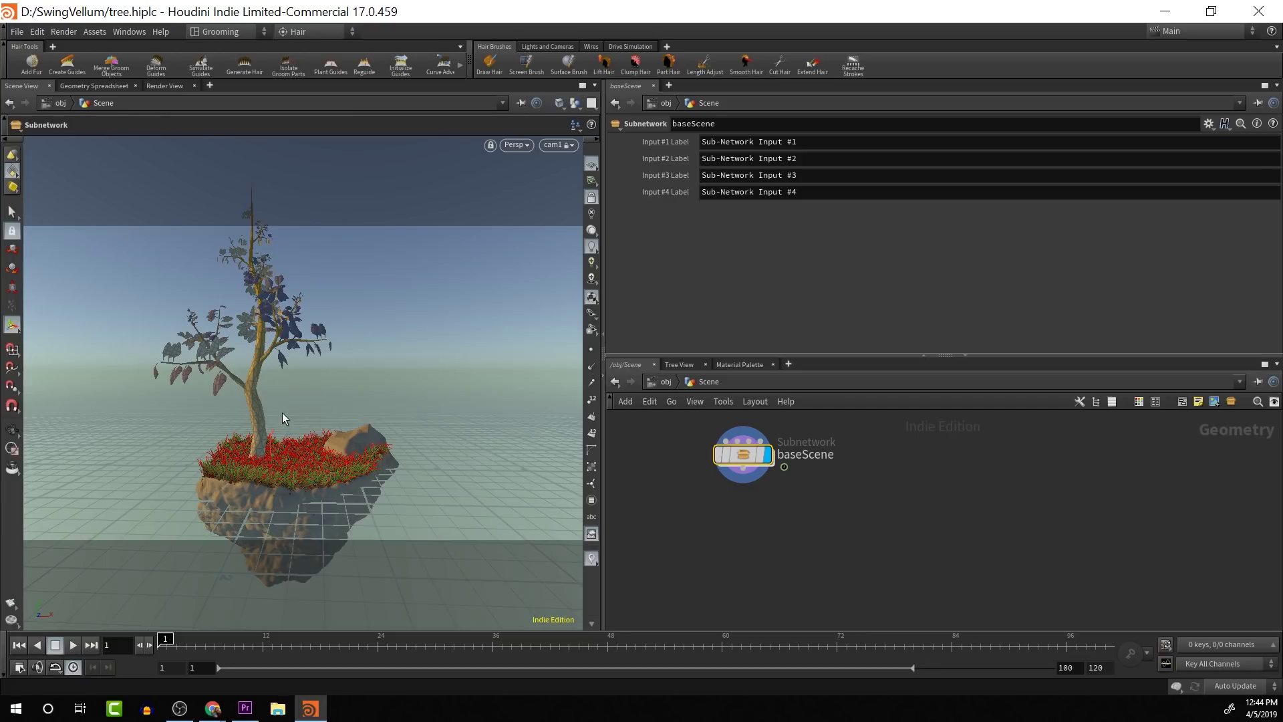
scroll(358, 393, "up", 4, "alt")
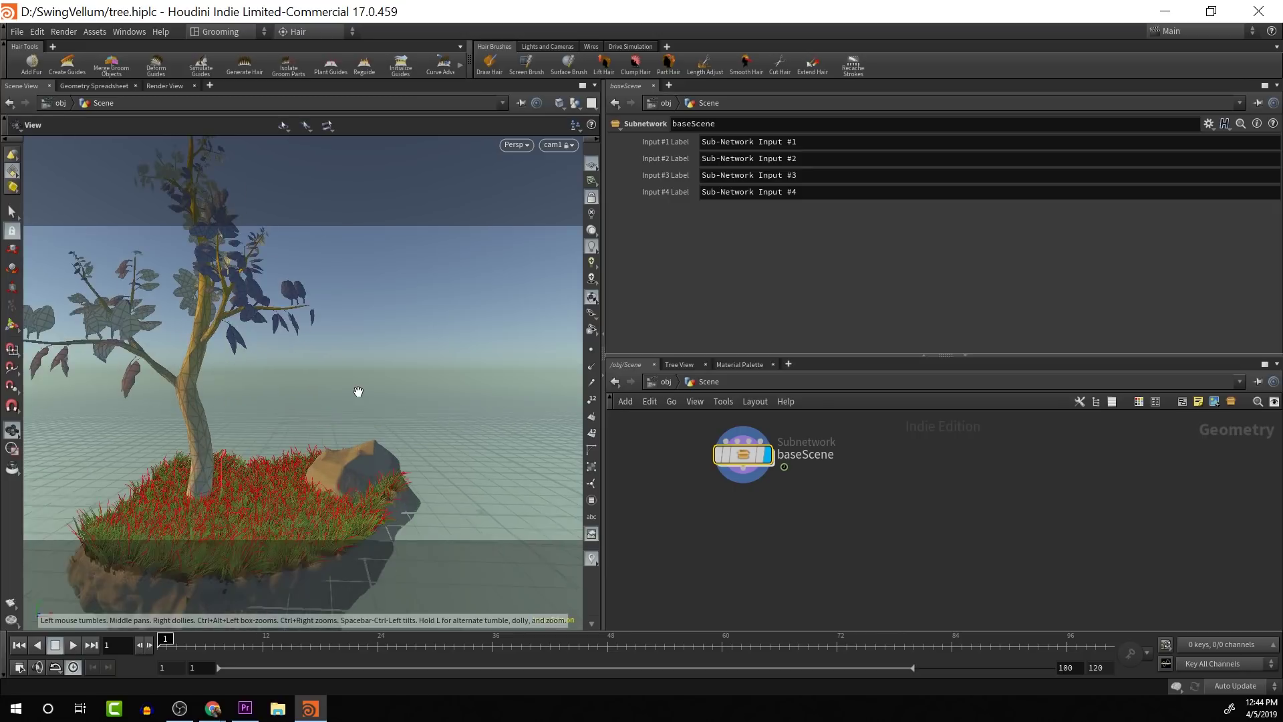
middle_click_drag(358, 393, 463, 371, "alt")
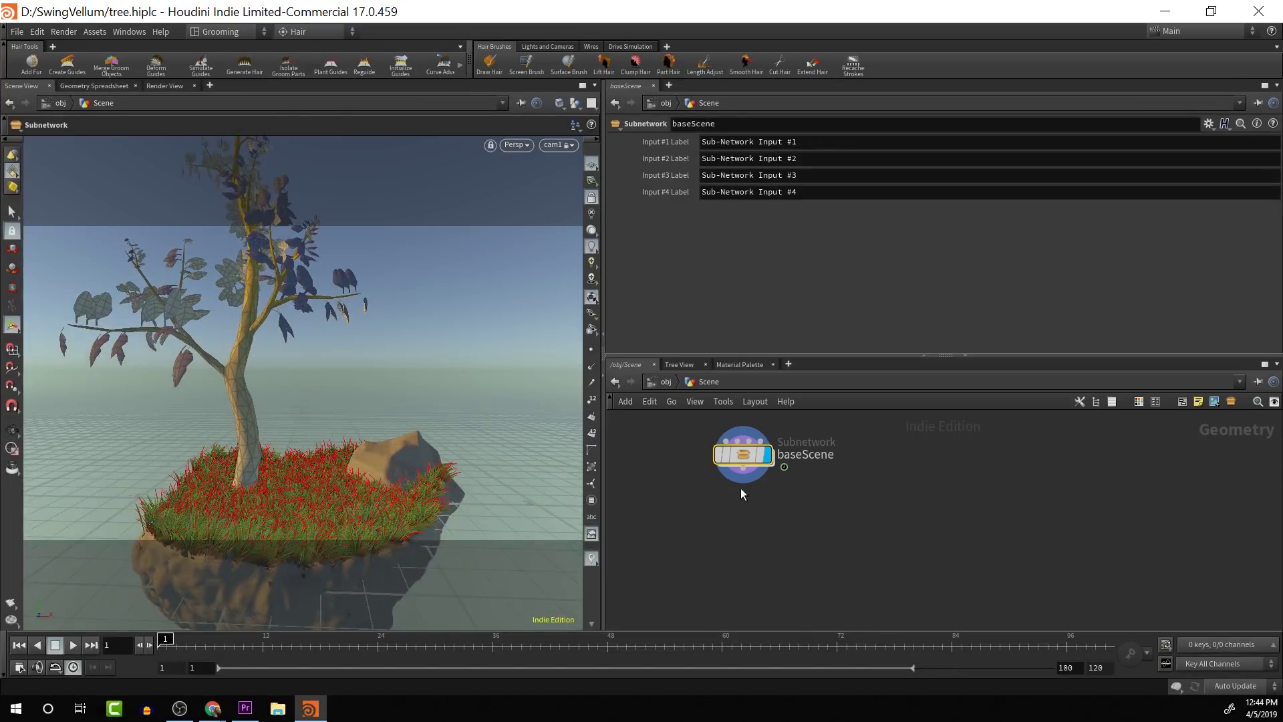
Add a Line node below the baseScene node in the Scene network.
key("Tab")
type("s")
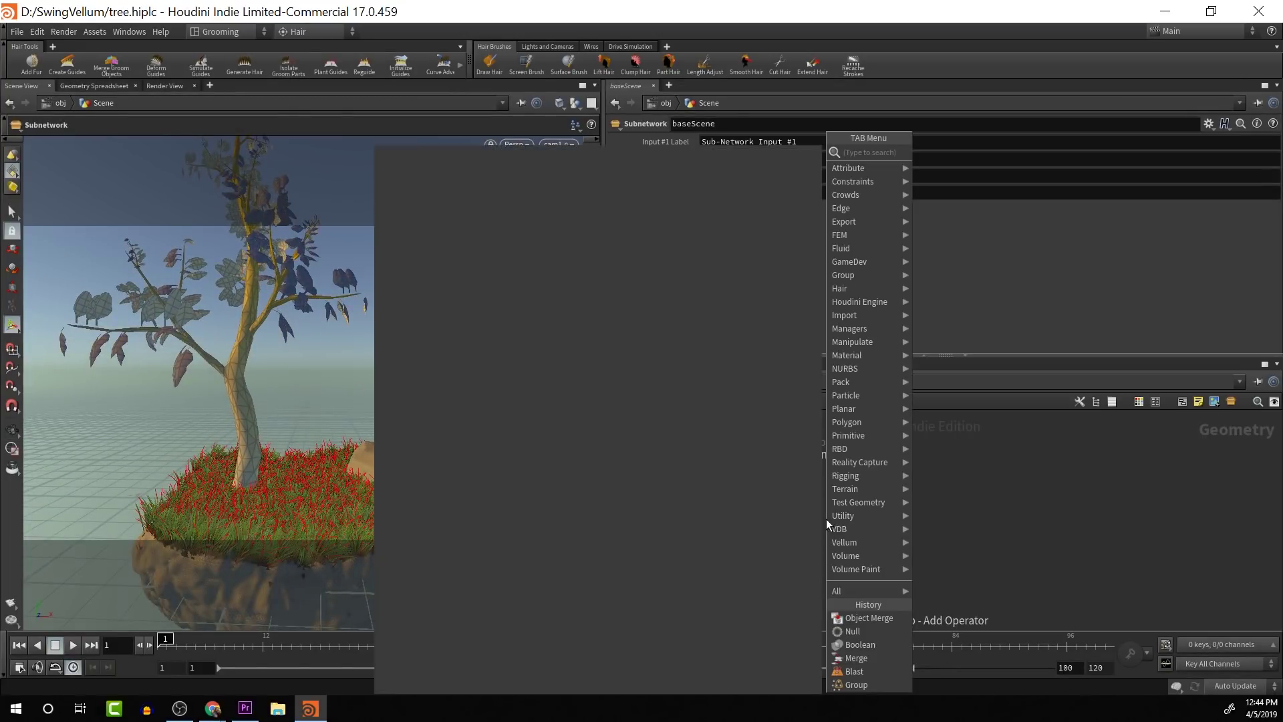
key("BackSpace")
type("line")
key("Return")
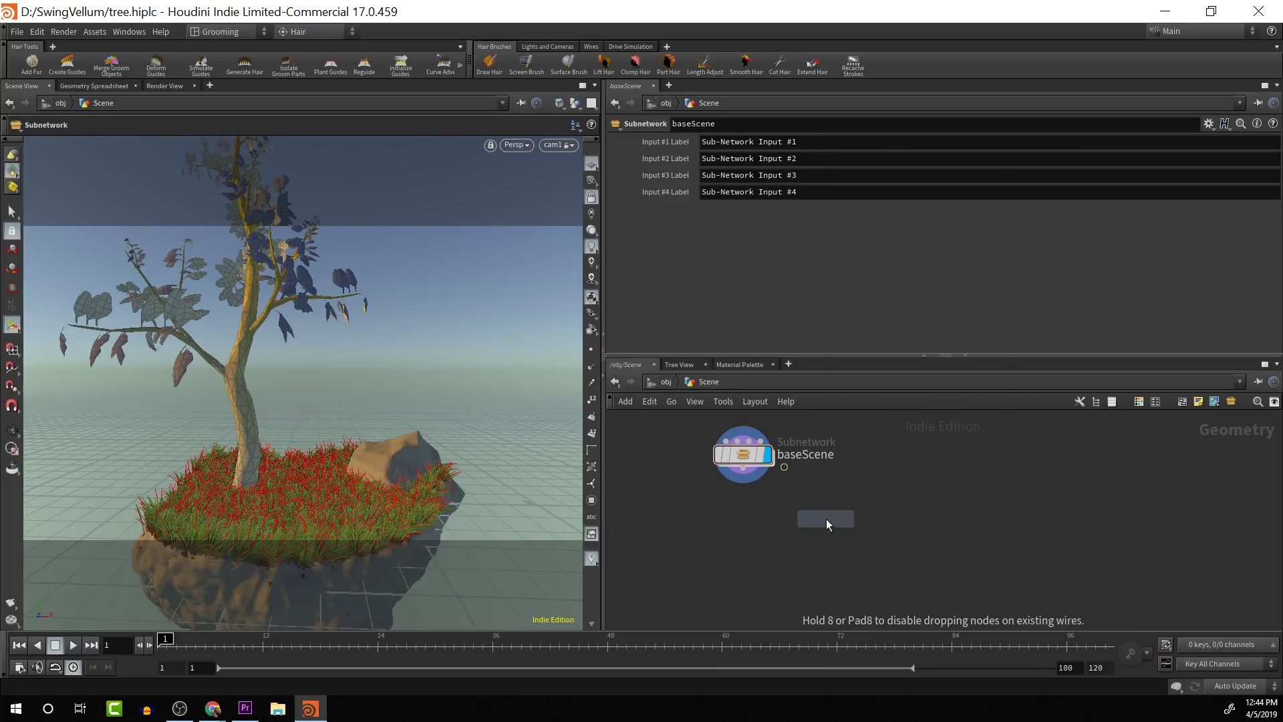
left_click(826, 519)
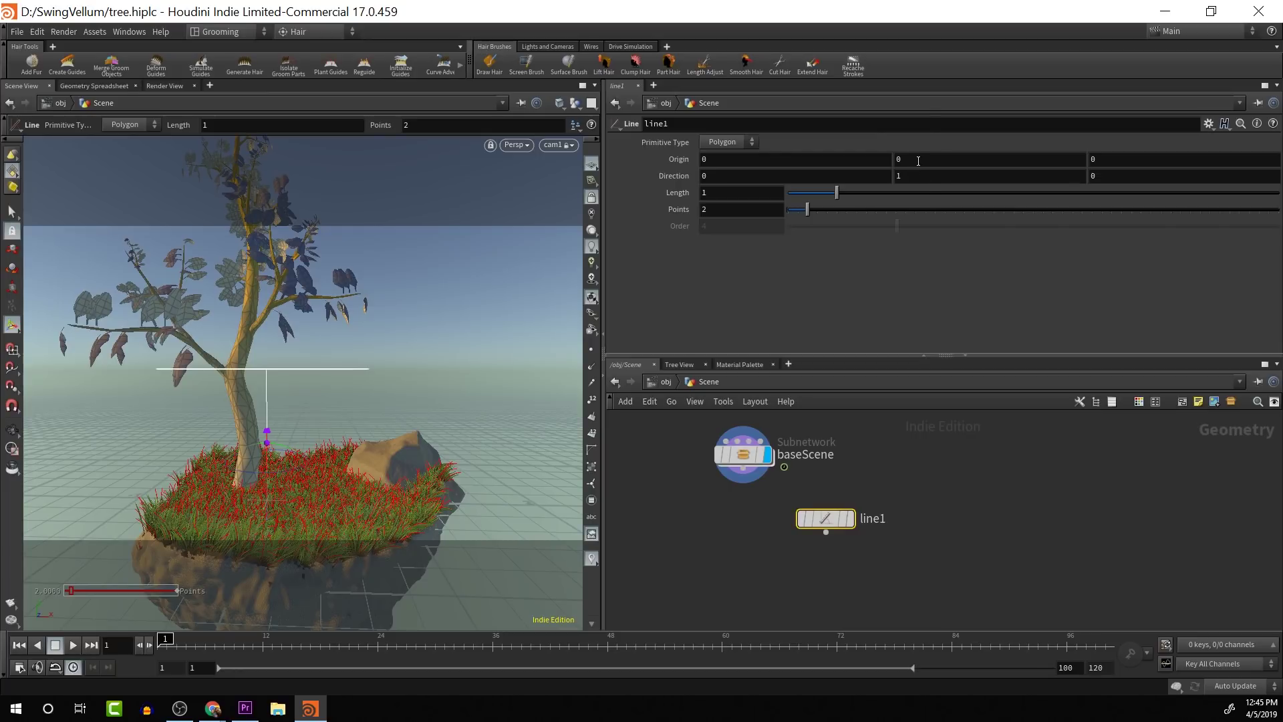
Set the line's origin to X 0.32 and Y 0.56.
middle_click_drag(918, 161, 956, 162)
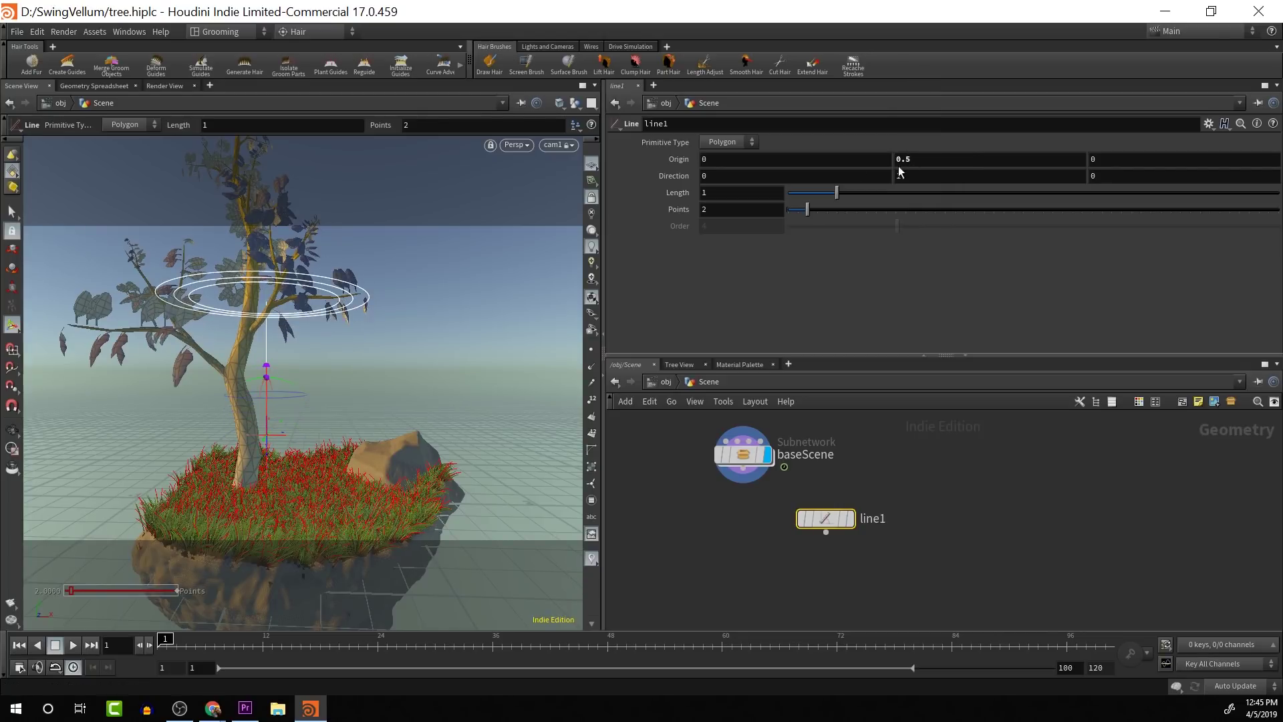
left_click_drag(444, 355, 414, 377, "alt")
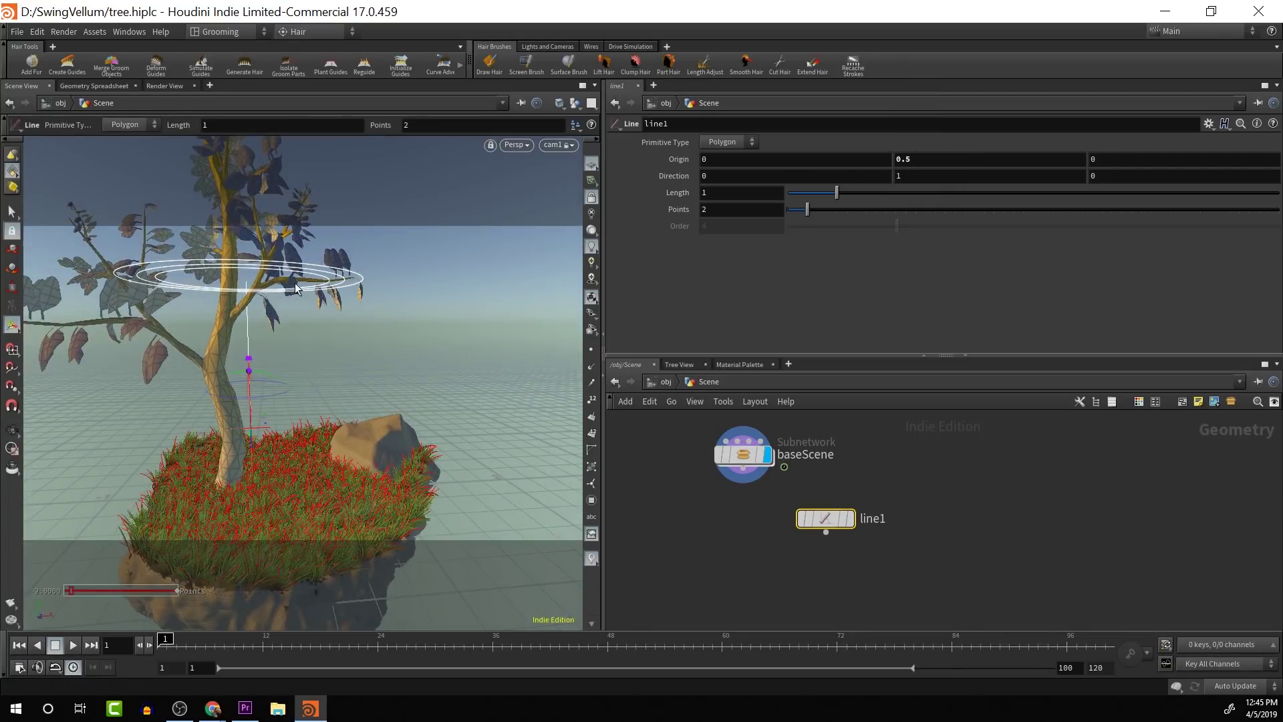
left_click_drag(293, 284, 318, 345, "alt")
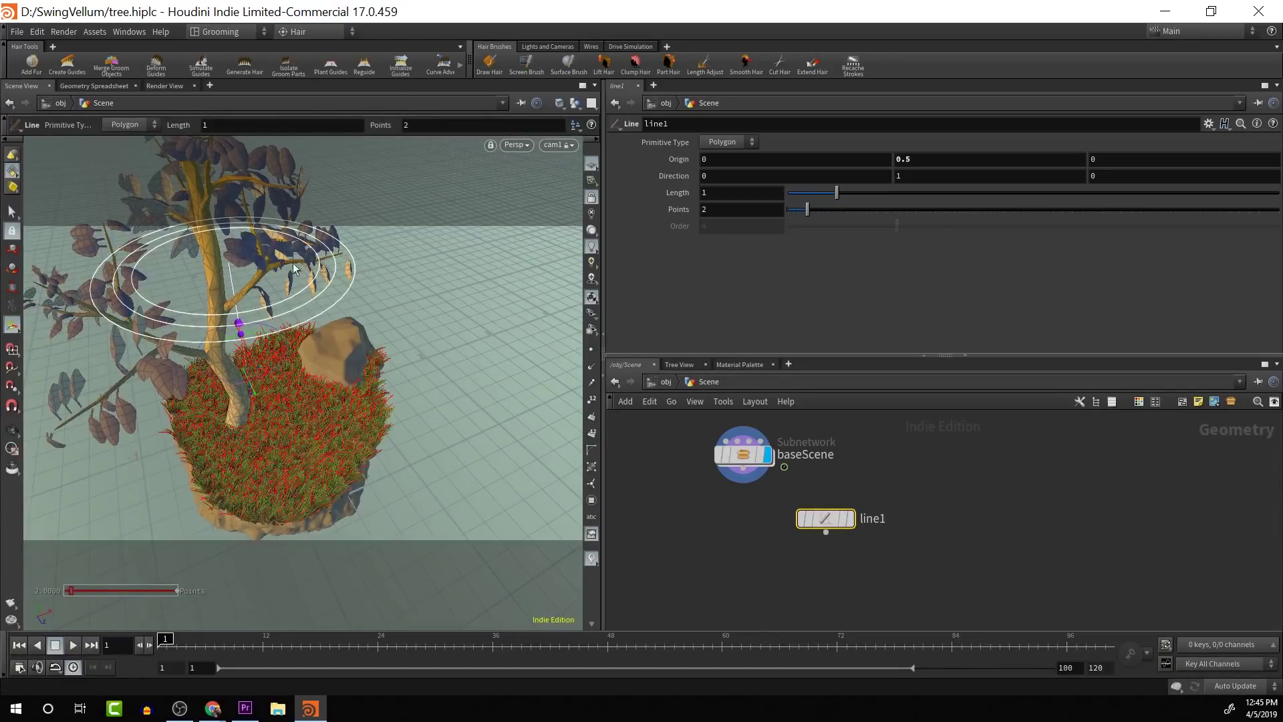
left_click_drag(296, 268, 250, 184, "alt")
right_click_drag(250, 184, 246, 219, "alt")
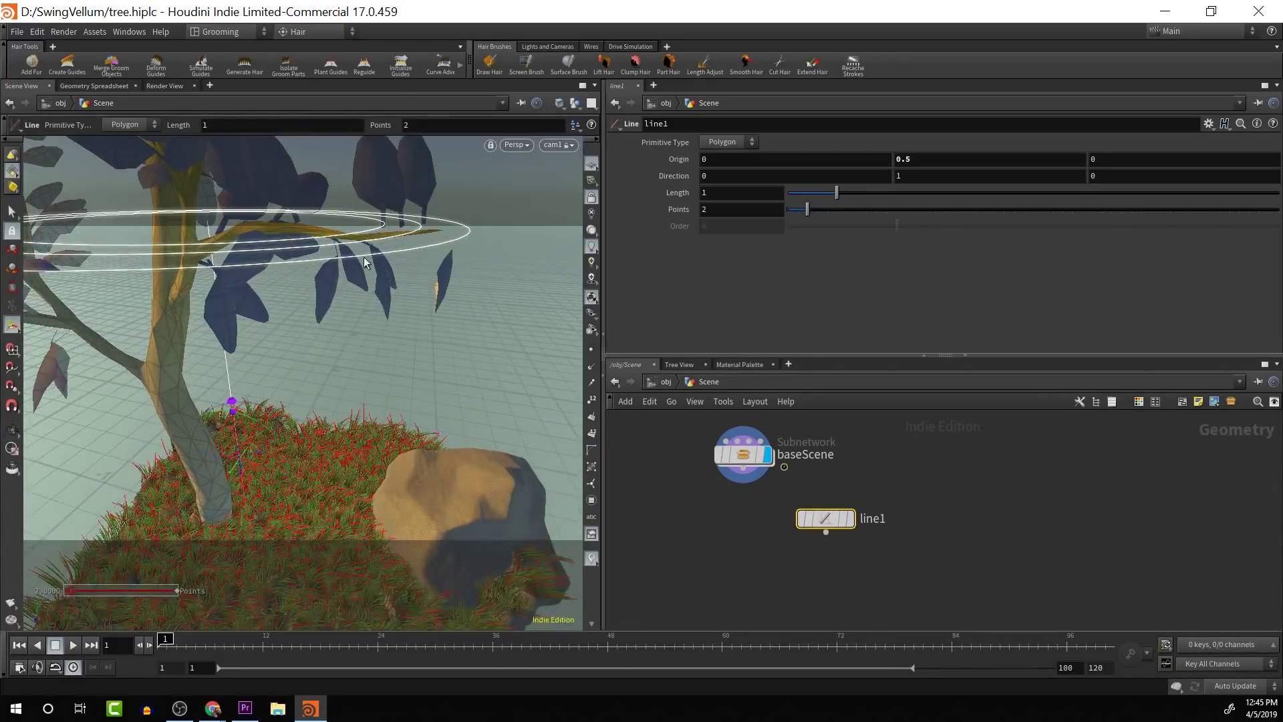
left_click_drag(364, 262, 347, 236, "alt")
right_click_drag(374, 339, 350, 321, "alt")
left_click_drag(377, 334, 438, 363, "alt")
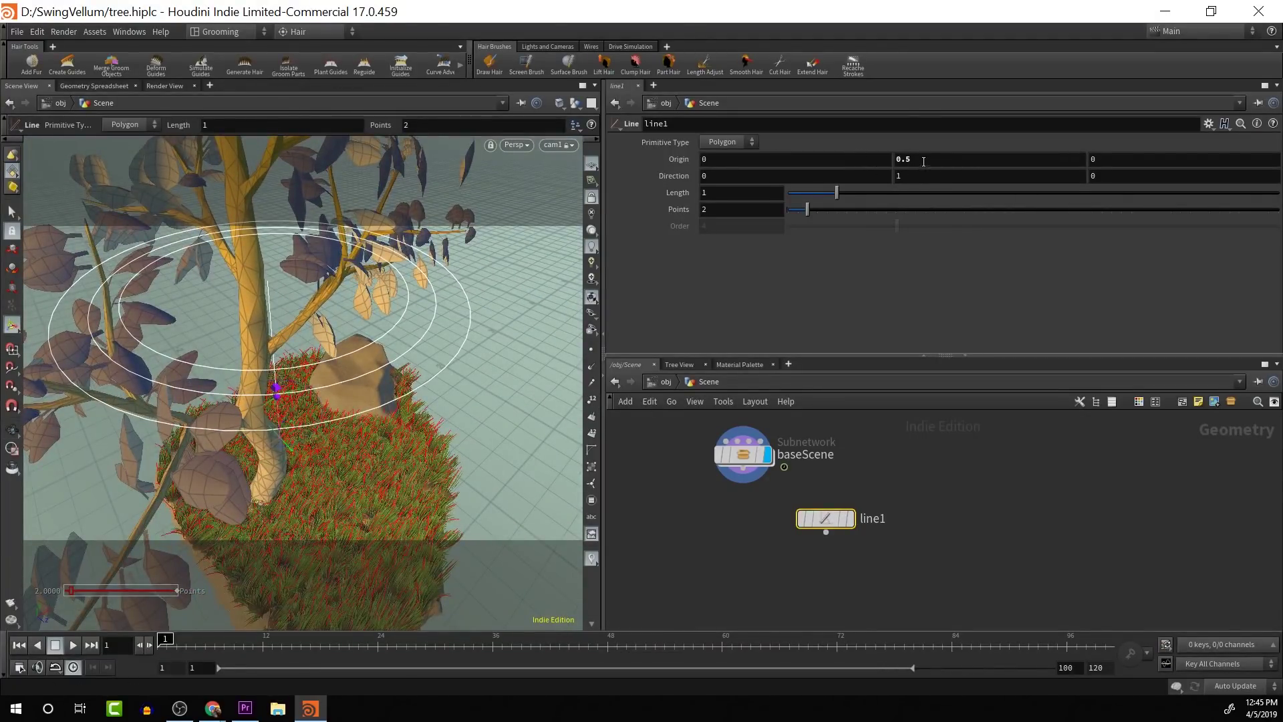
middle_click_drag(924, 161, 968, 185)
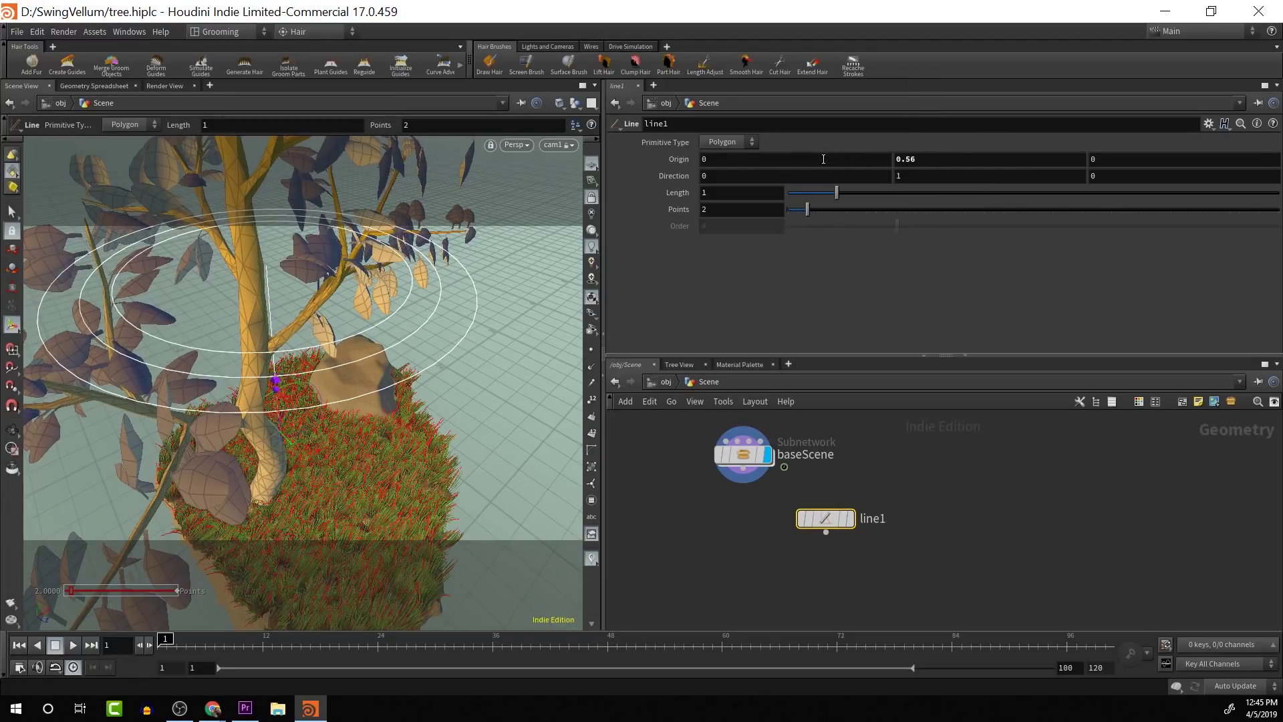
middle_click_drag(820, 159, 1093, 206)
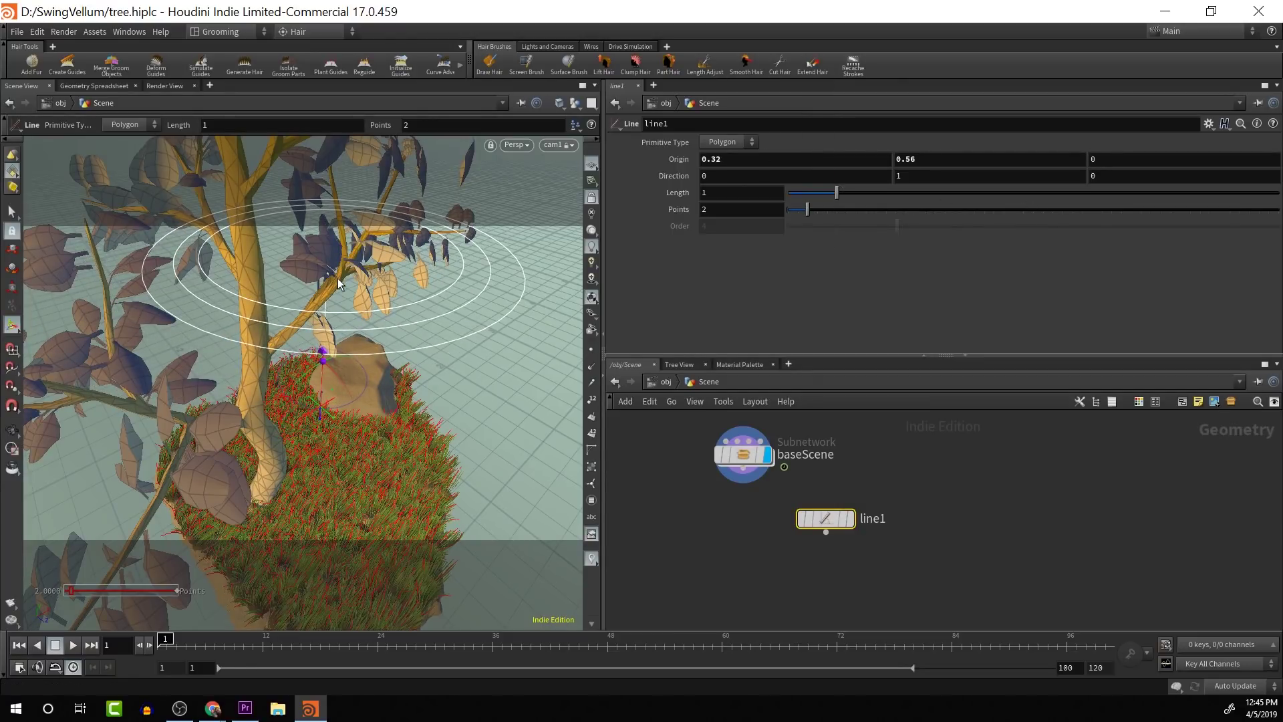
Using the top view, set the line's origin to X -0.38 and Z 0.07.
key("space+2")
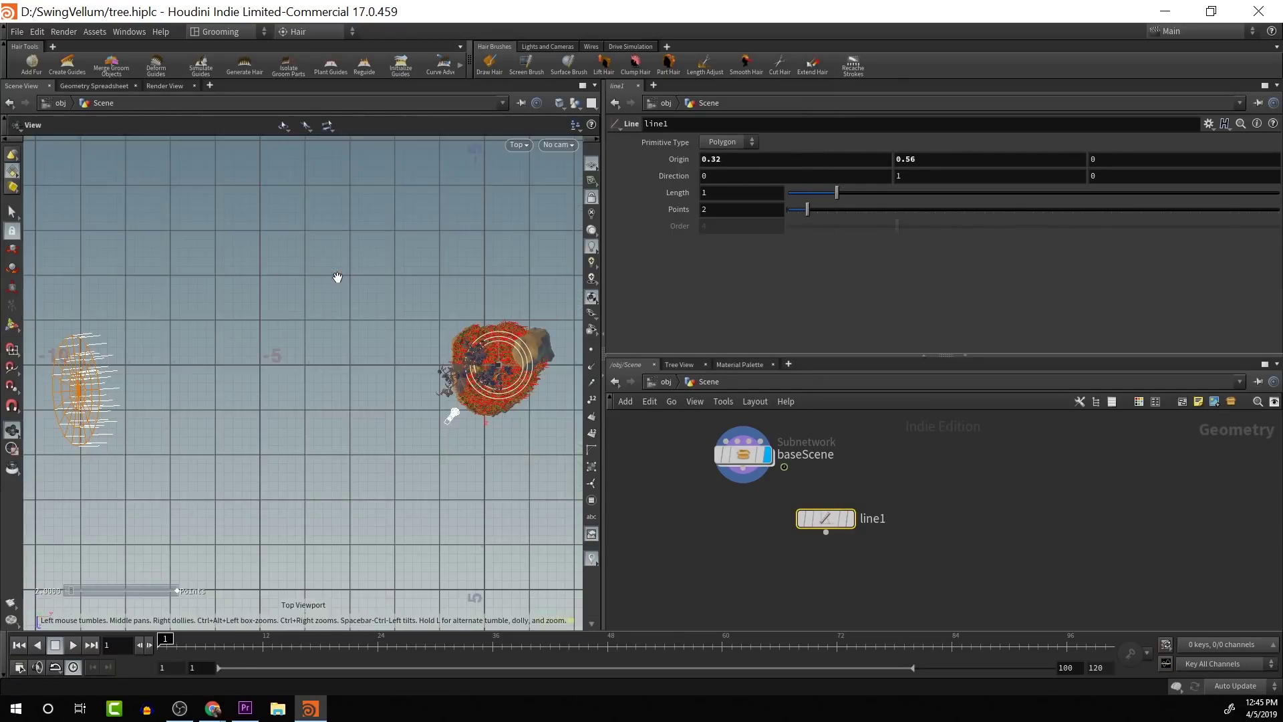
scroll(445, 403, "up", 5)
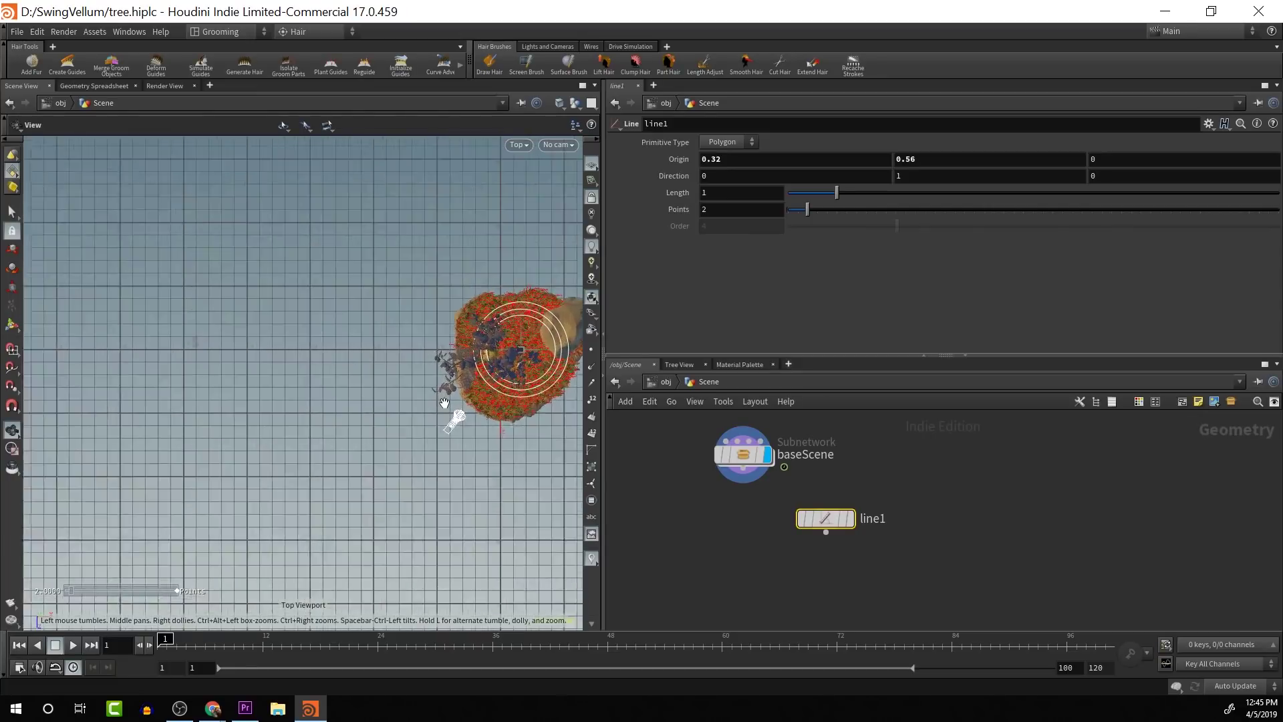
key("space+2")
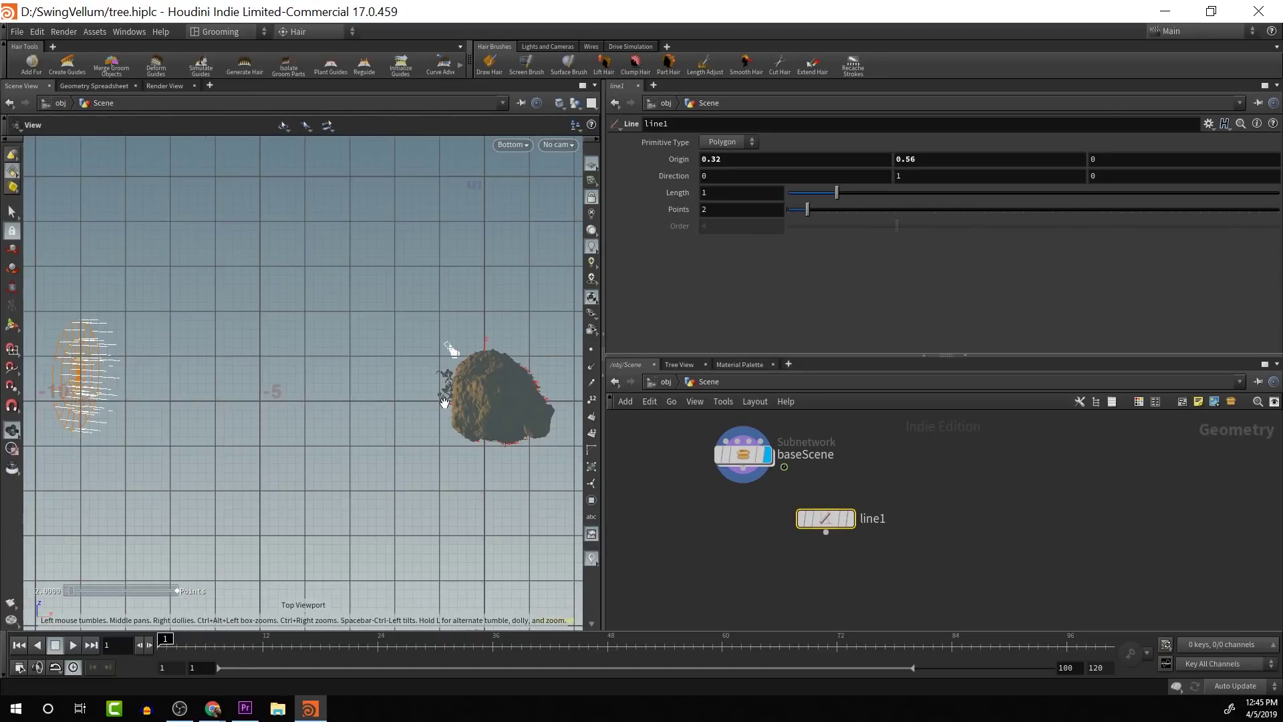
key("space+2")
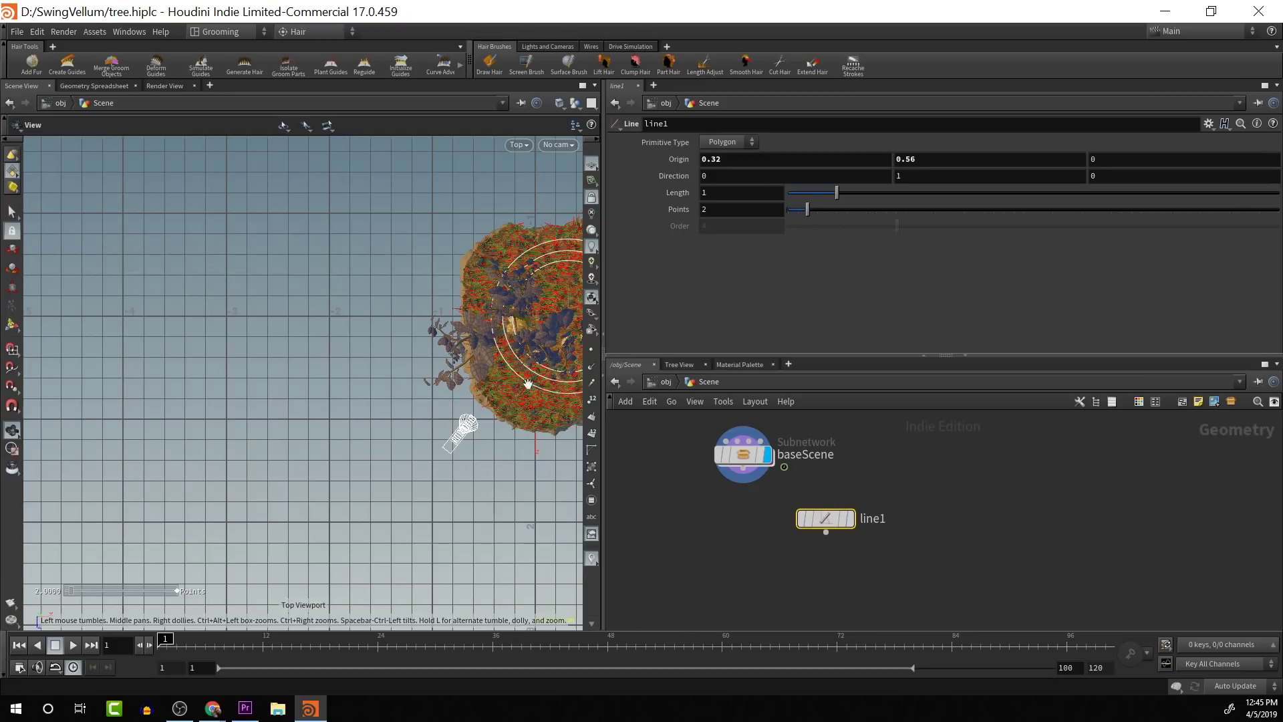
middle_click_drag(372, 354, 86, 358)
scroll(134, 359, "up", 5)
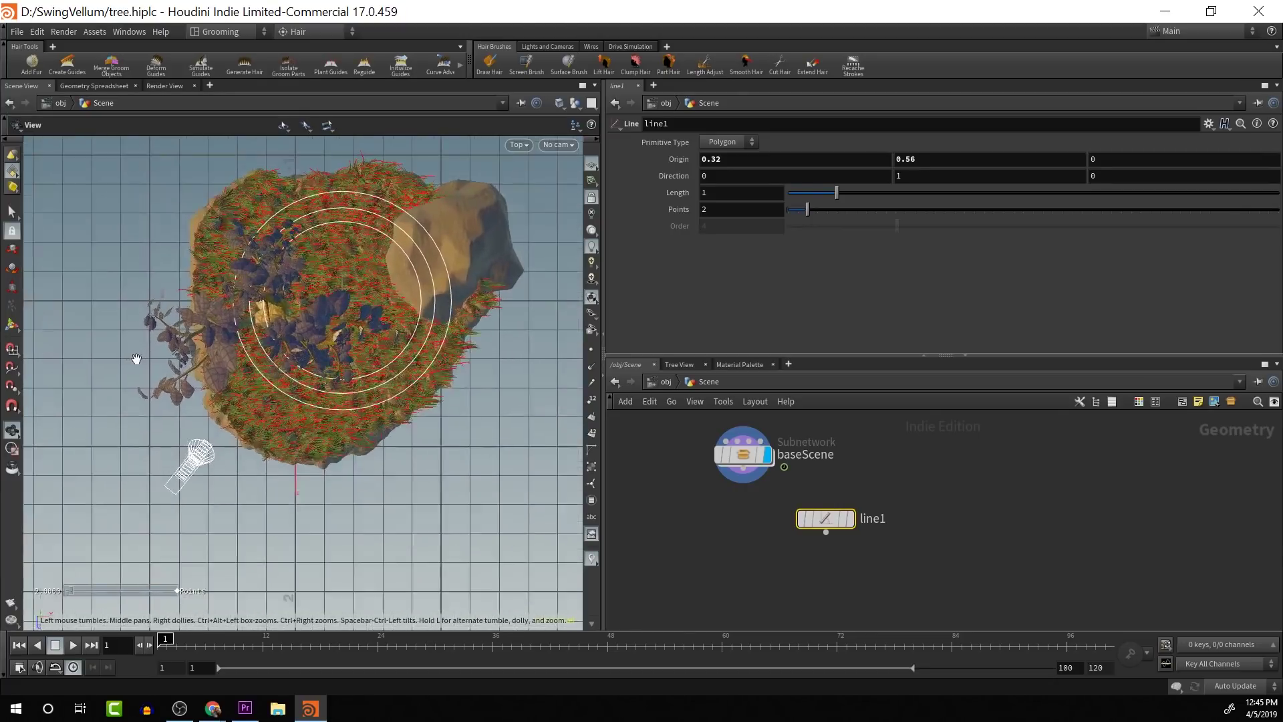
key("Return")
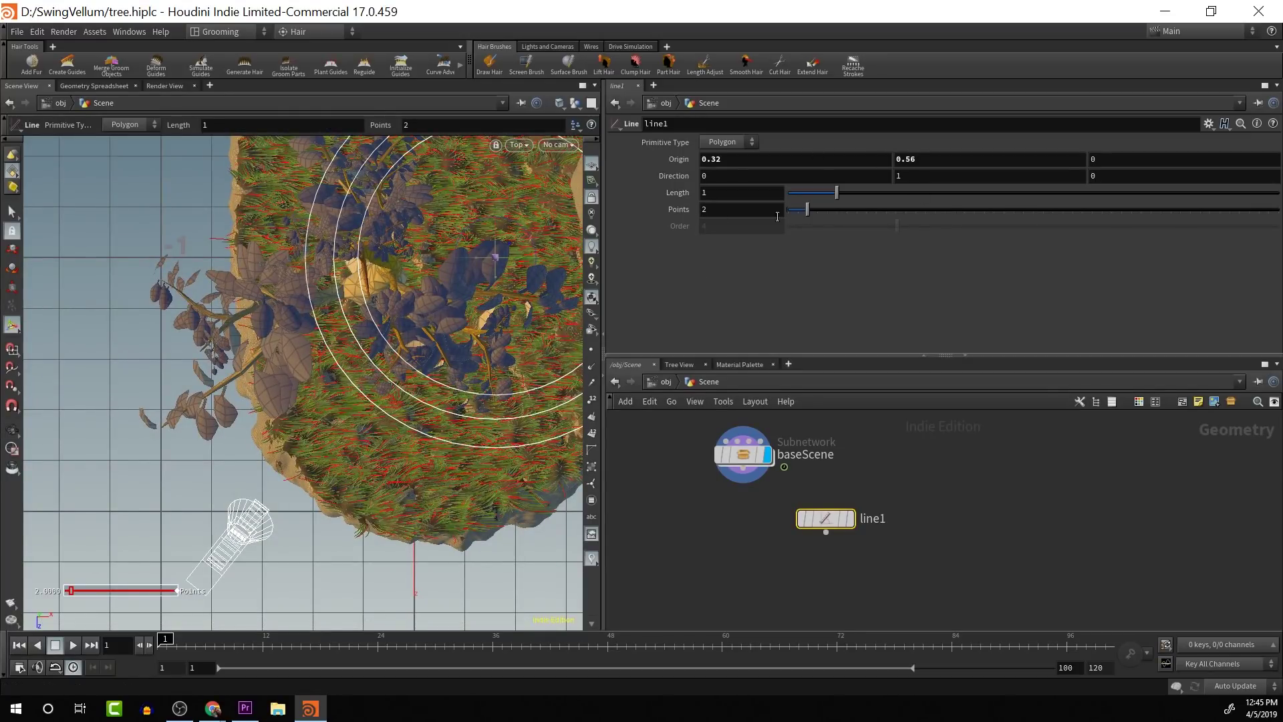
middle_click_drag(781, 156, 732, 149)
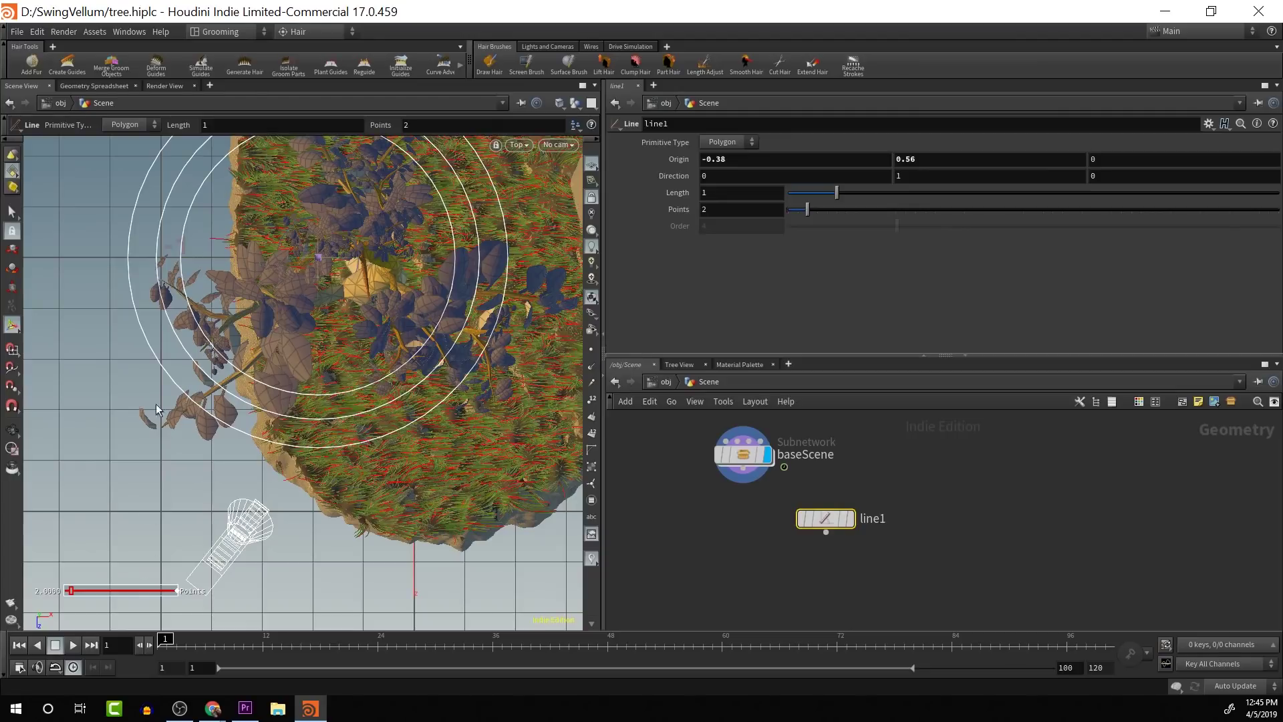
middle_click_drag(1111, 161, 1162, 188)
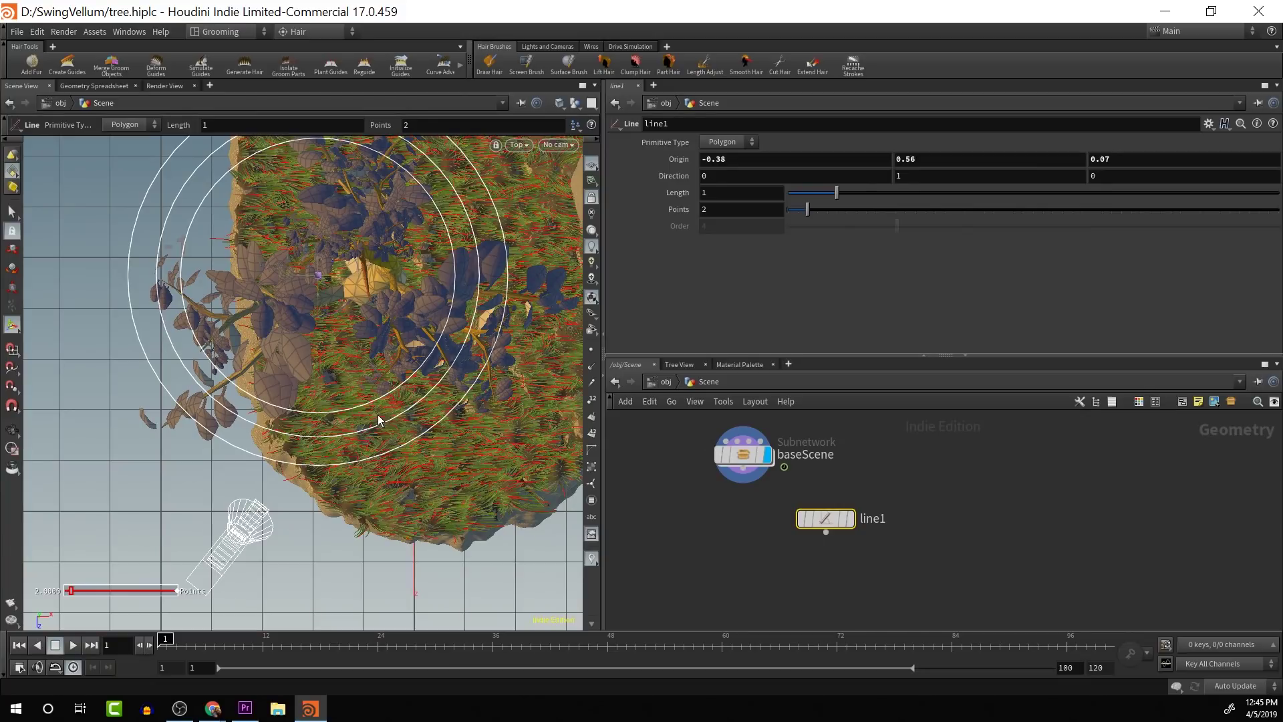
Check the line against the tree in perspective and set its X origin to -0.69.
key("Escape")
key("space+1")
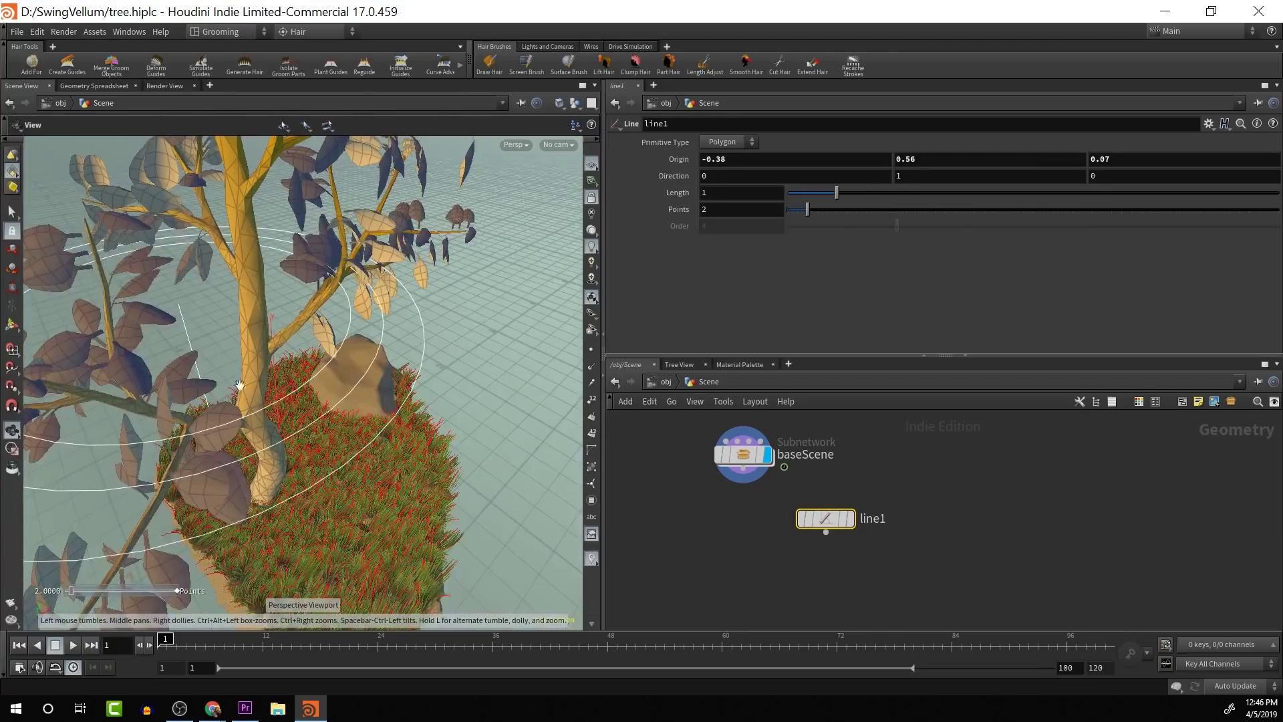
left_click_drag(207, 318, 423, 338)
key("Return")
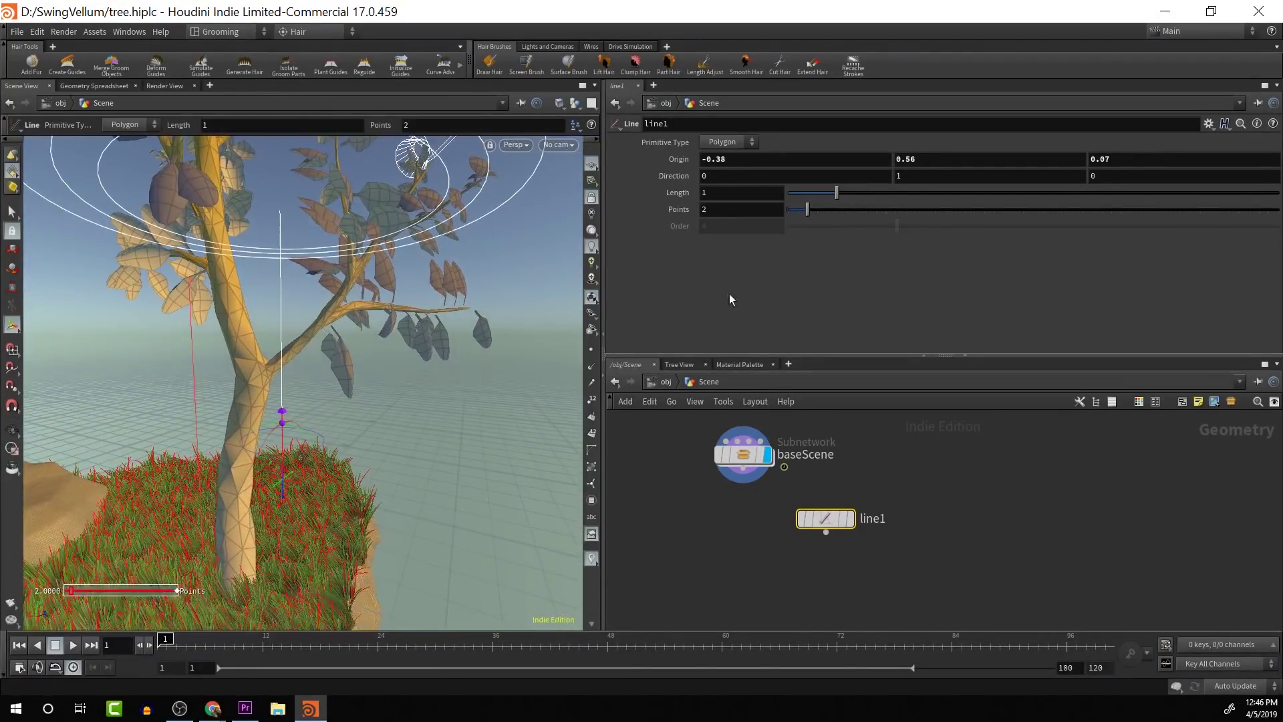
middle_click_drag(755, 163, 757, 161)
key("Escape")
scroll(250, 452, "up", 5)
scroll(250, 452, "down", 2)
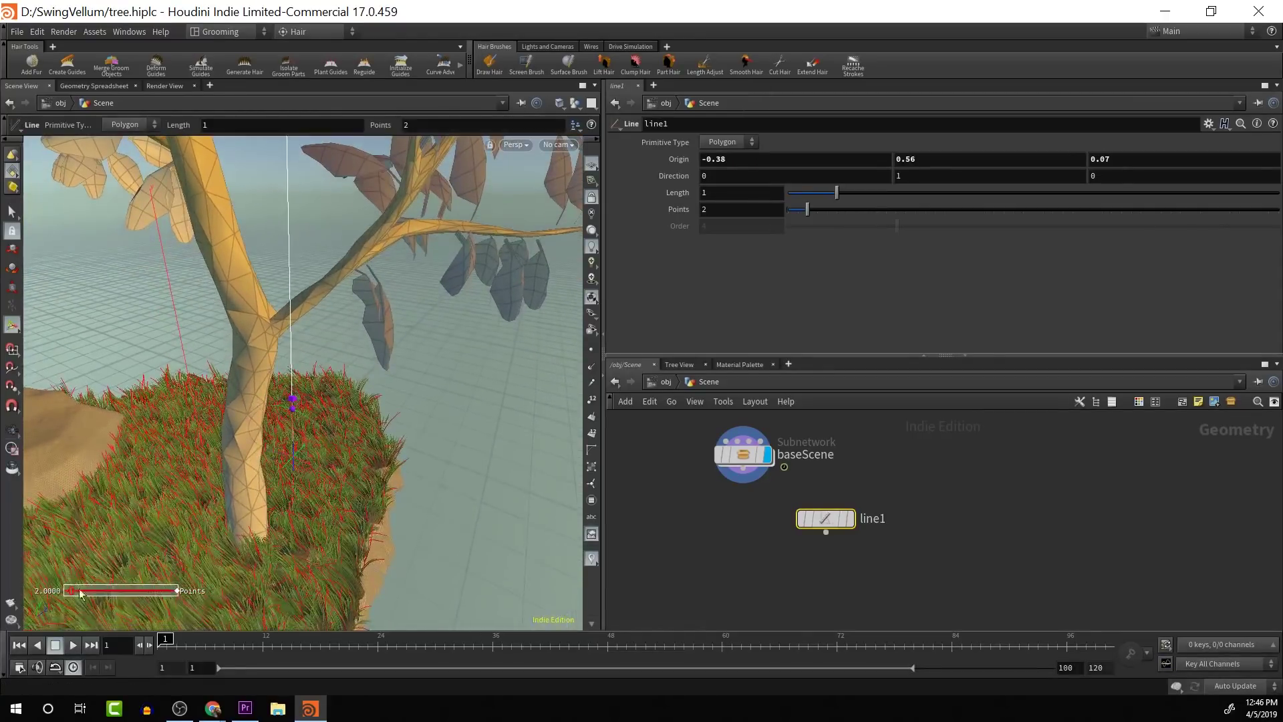
key("Return")
middle_click_drag(775, 155, 752, 184)
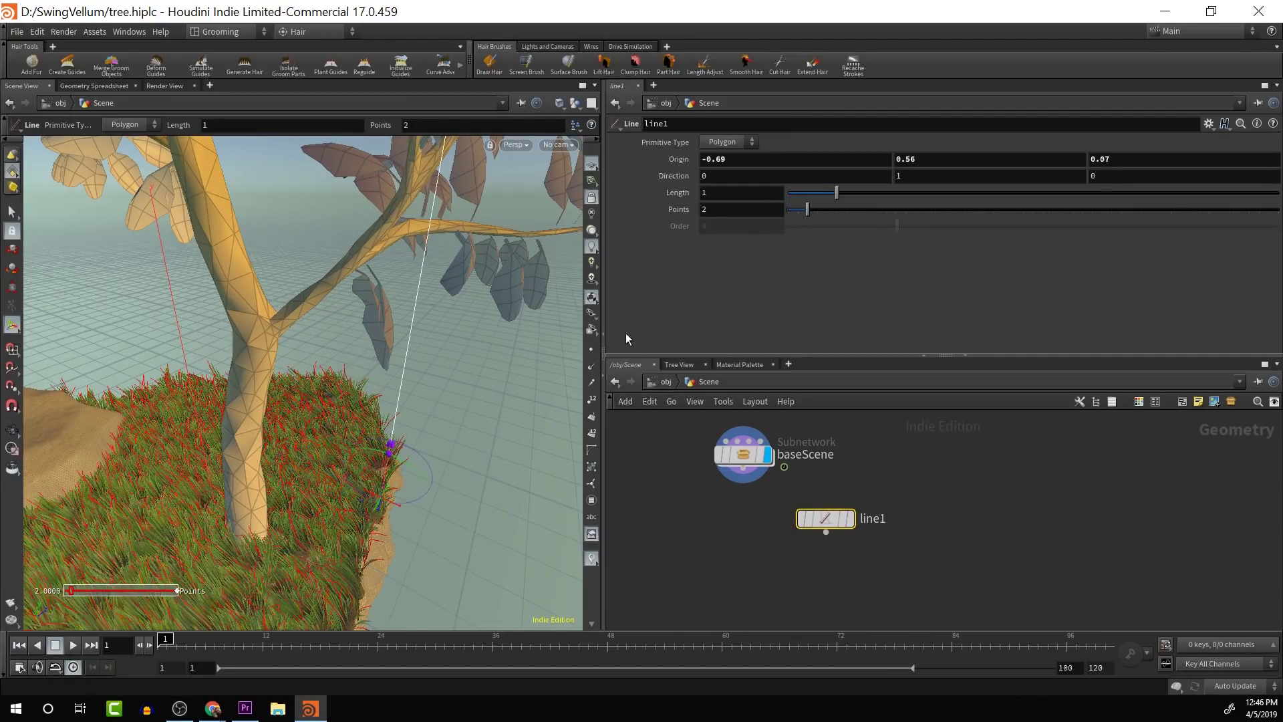
left_click_drag(481, 339, 286, 330)
key("ctrl+z")
key("Escape")
key("Return")
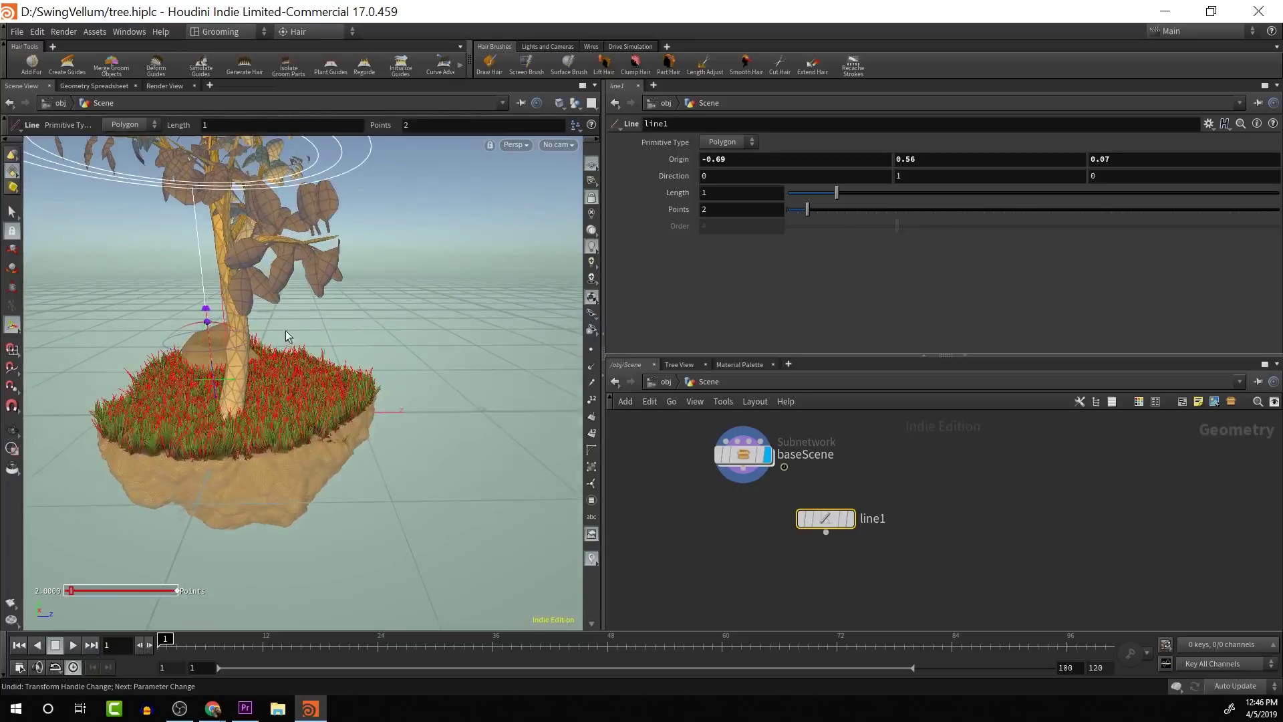
Set the line's origin to X 0.21 and Z 0.21, beneath the tree's branch.
middle_click_drag(765, 166, 766, 162)
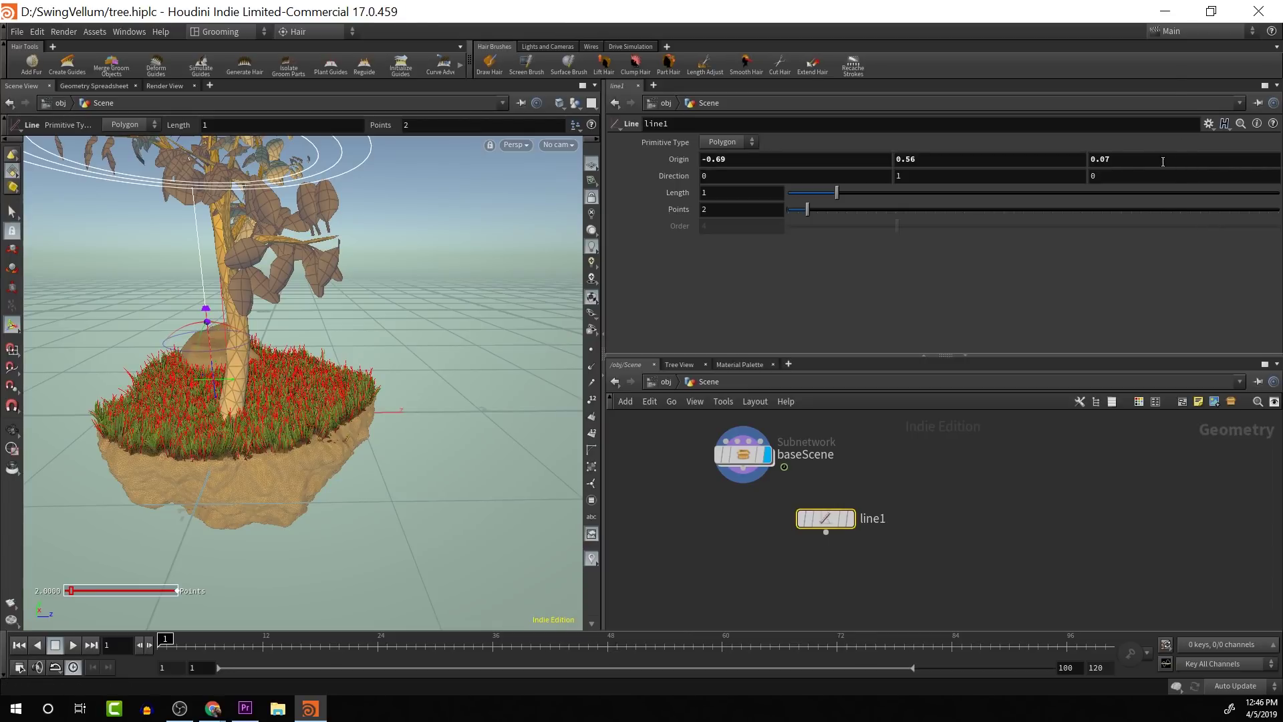
middle_click_drag(1163, 162, 1263, 188)
key("Escape")
left_click_drag(406, 304, 883, 332)
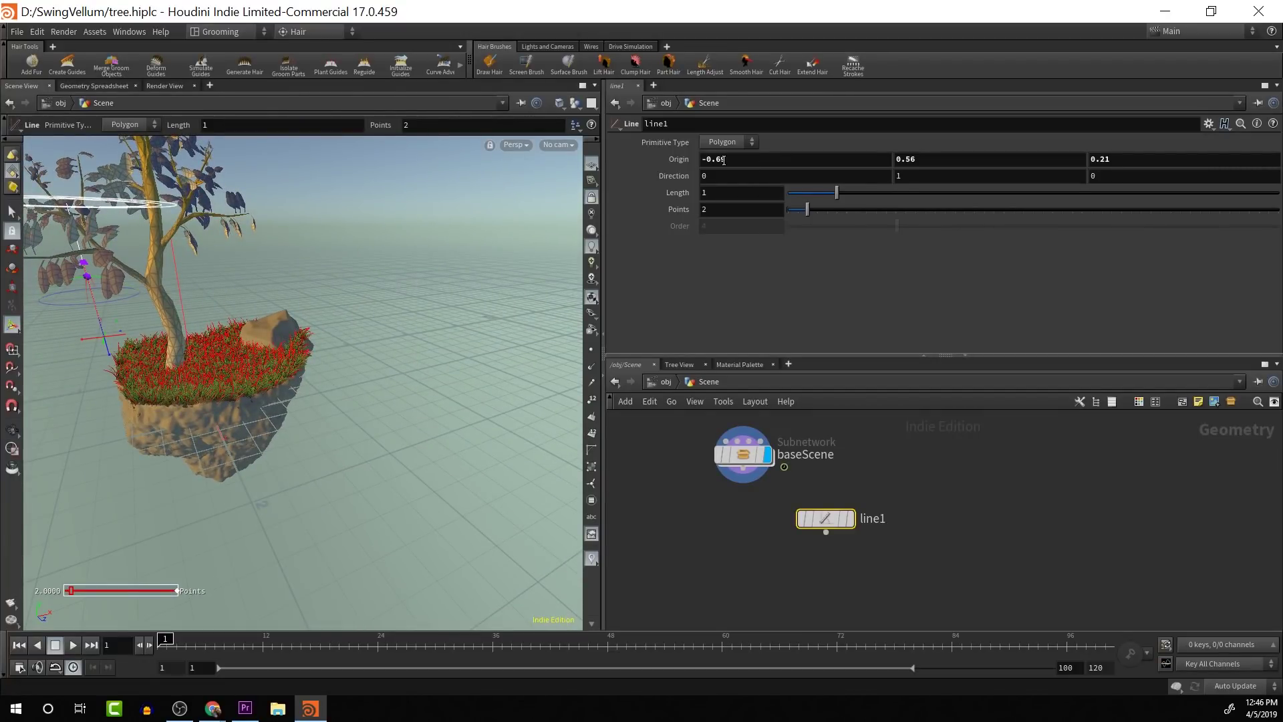
middle_click_drag(733, 159, 808, 159)
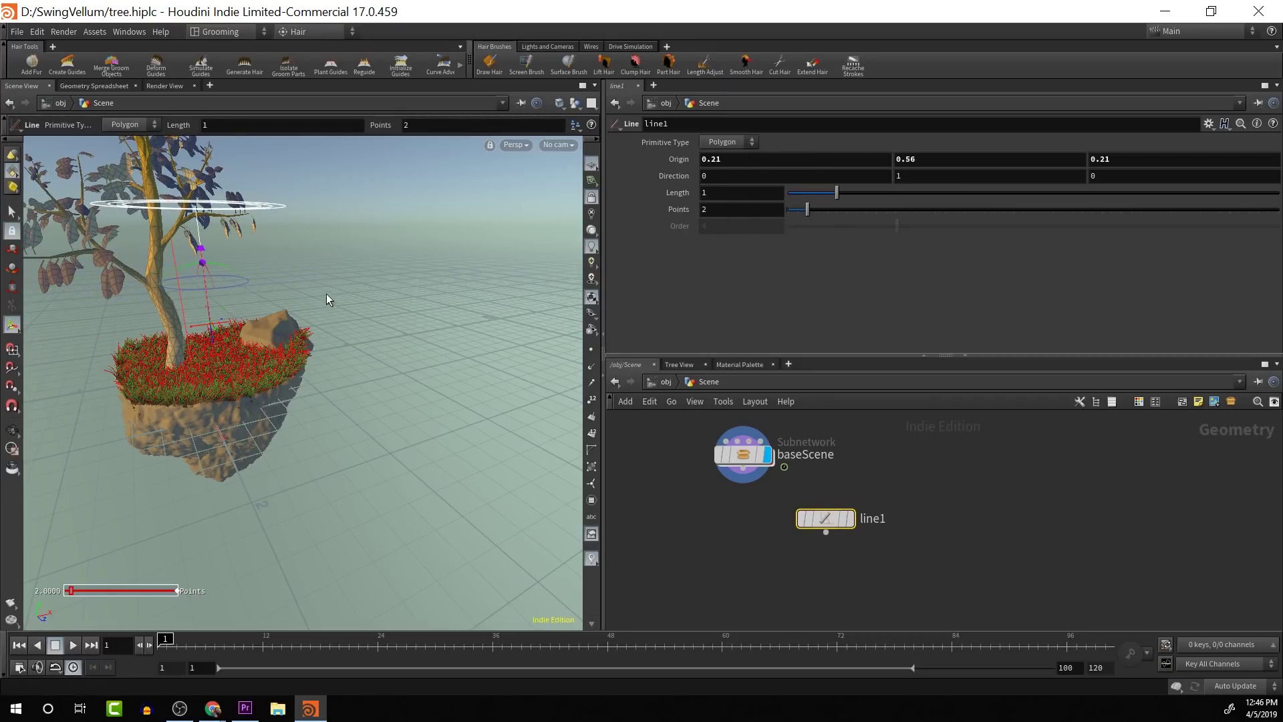
Set the line's origin to Y 0.5 and Z 0.14 so it sits under the branch.
left_click_drag(327, 299, 748, 272)
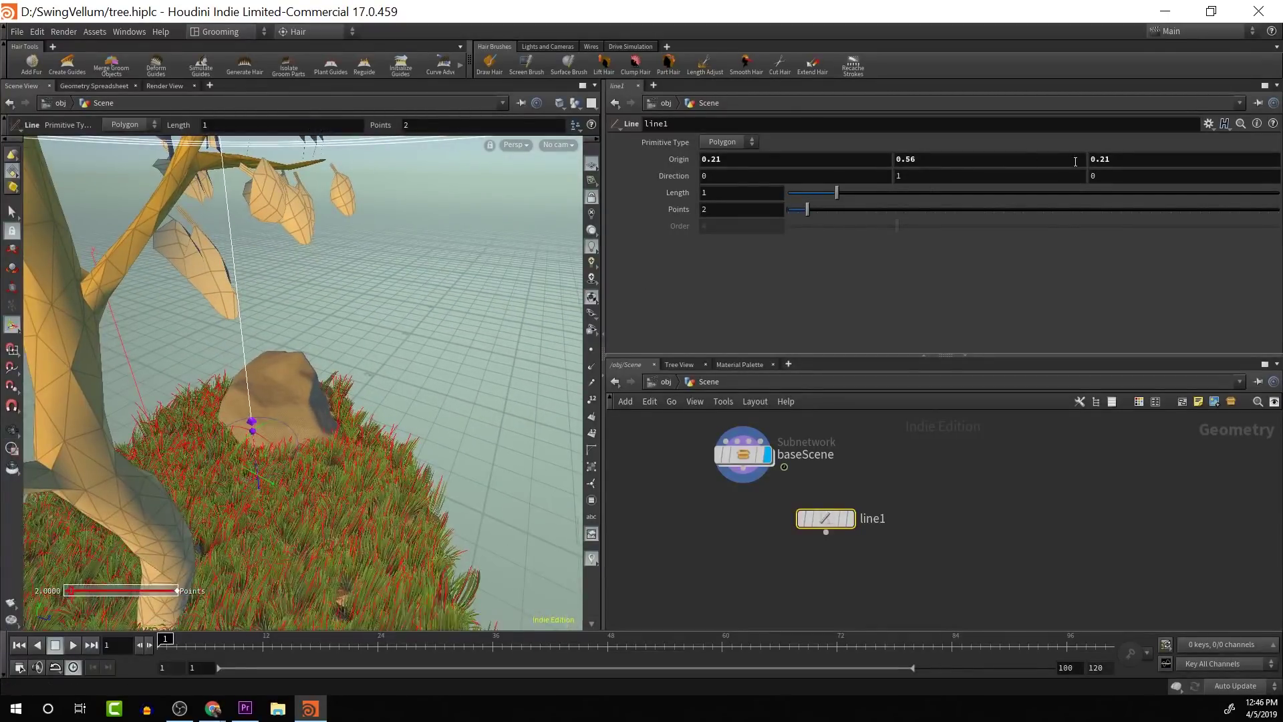
middle_click_drag(1154, 159, 1100, 175)
key("Escape")
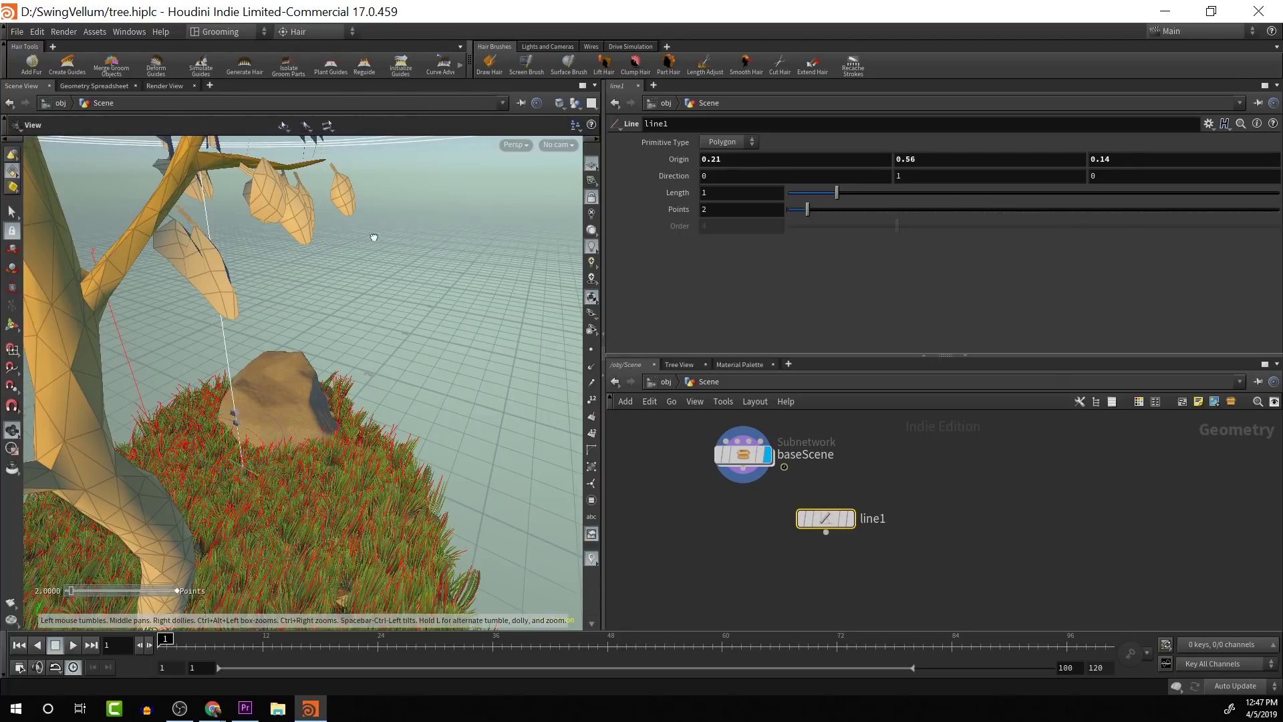
left_click_drag(372, 234, 395, 359)
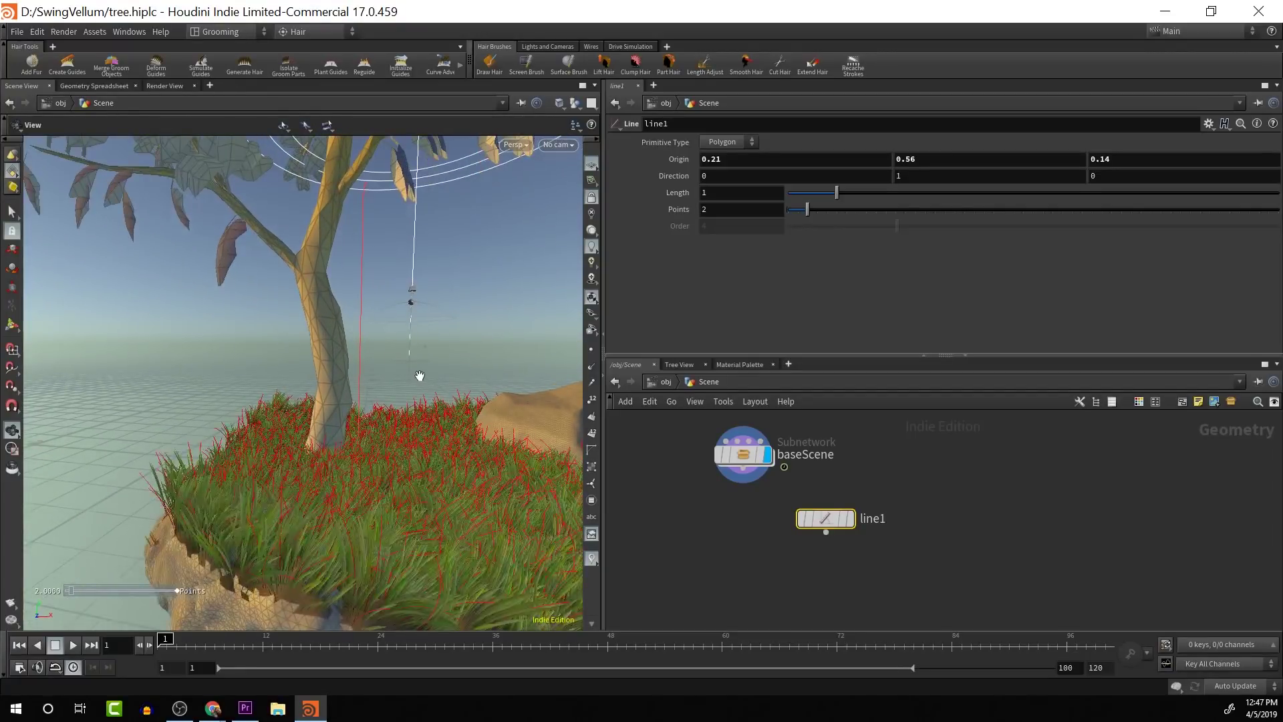
middle_click_drag(420, 376, 404, 533)
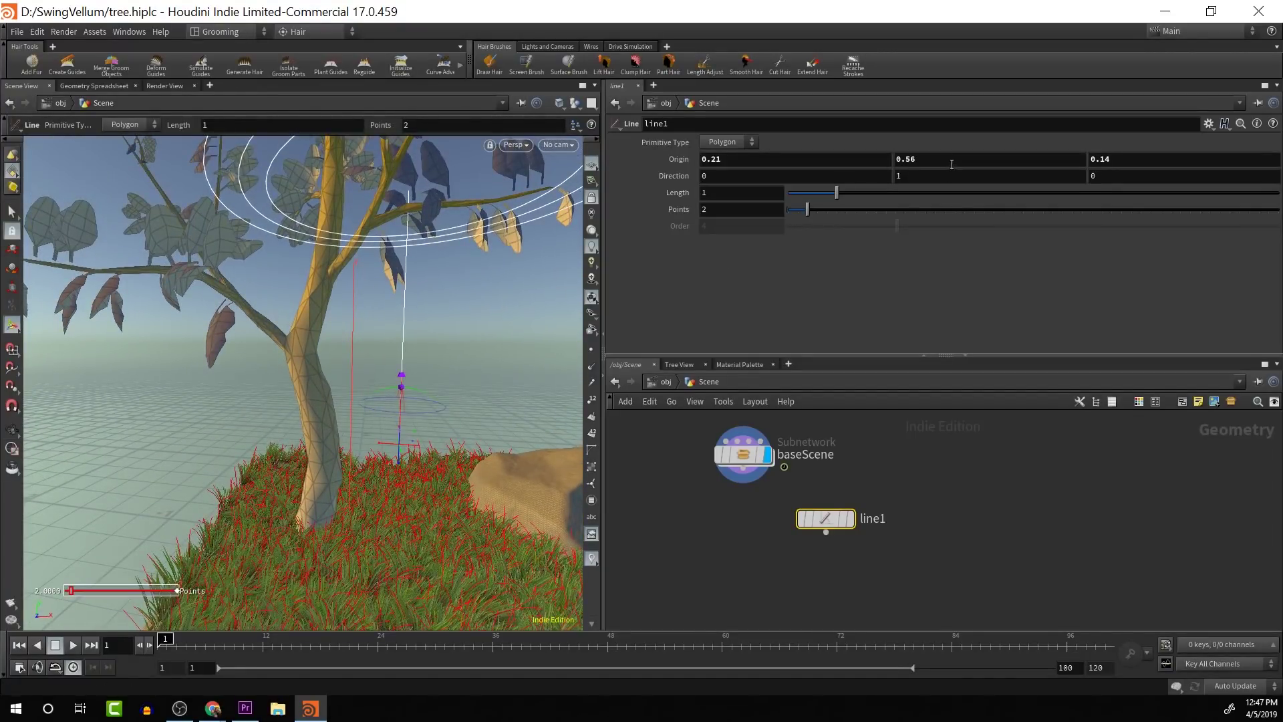
mouse_move(951, 163)
middle_mouse_down()
mouse_move(956, 211)
mouse_move(959, 194)
mouse_move(917, 193)
mouse_move(953, 184)
middle_mouse_up()
left_click_drag(495, 321, 40, 264, "alt")
left_click_drag(167, 332, 3, 247, "alt")
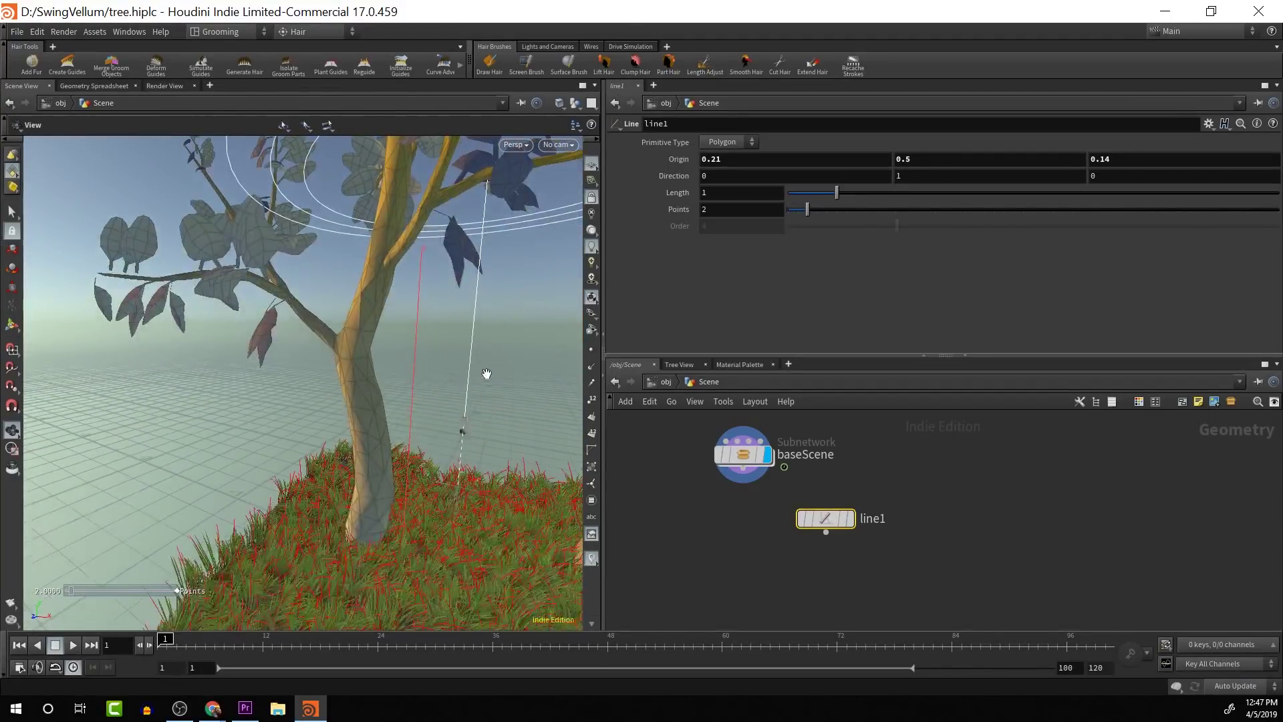
left_click_drag(487, 372, 372, 387, "alt")
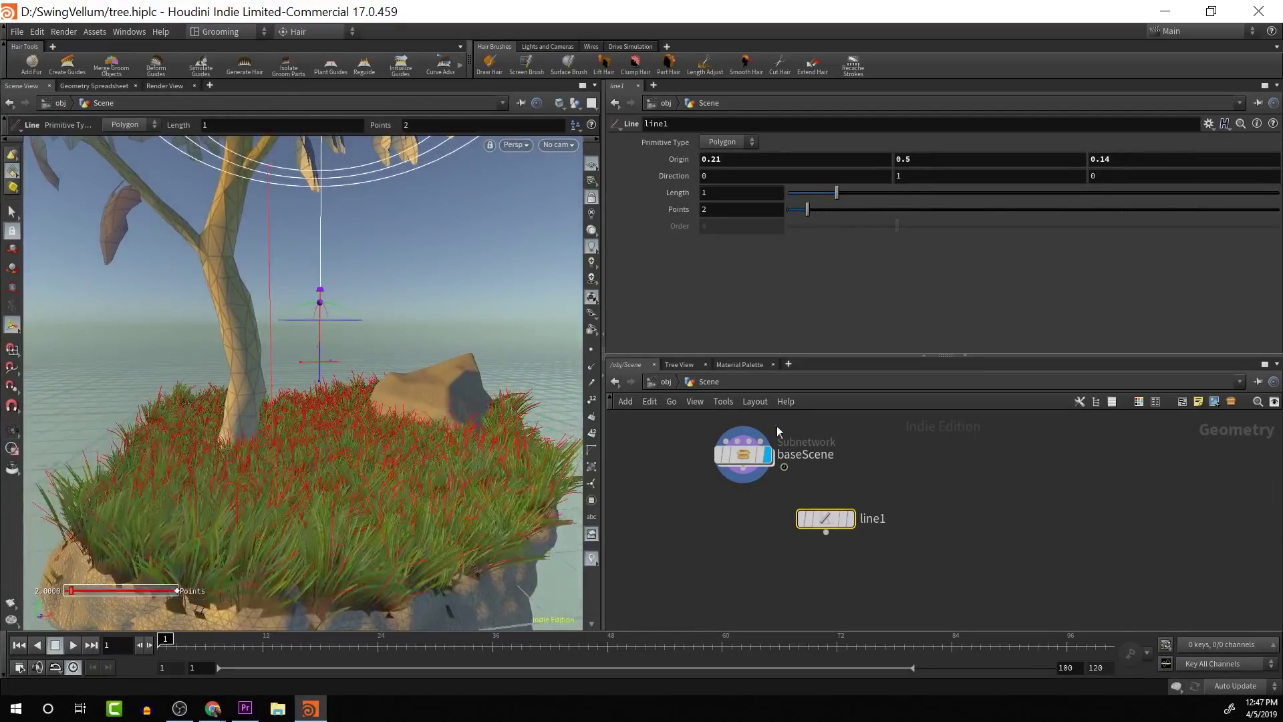
Move the line1 node up beside baseScene and add a Merge node beneath the two.
left_click_drag(829, 518, 862, 472)
key("Tab")
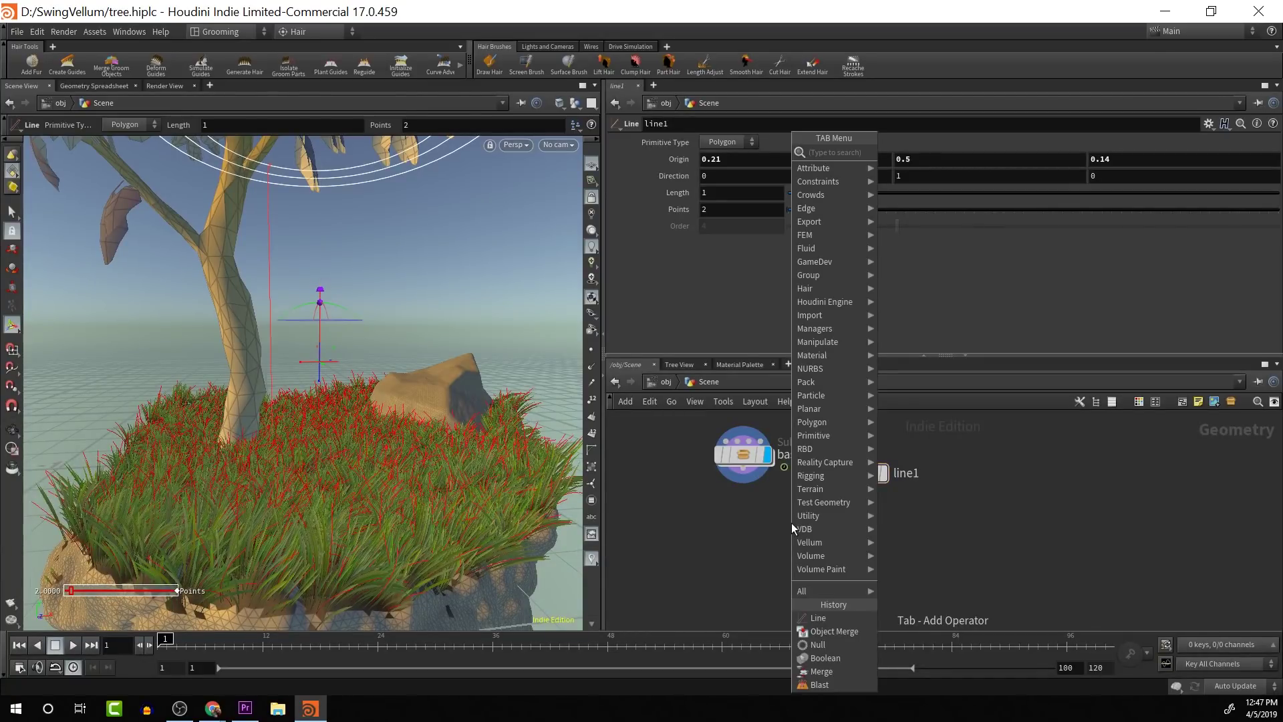
type("me")
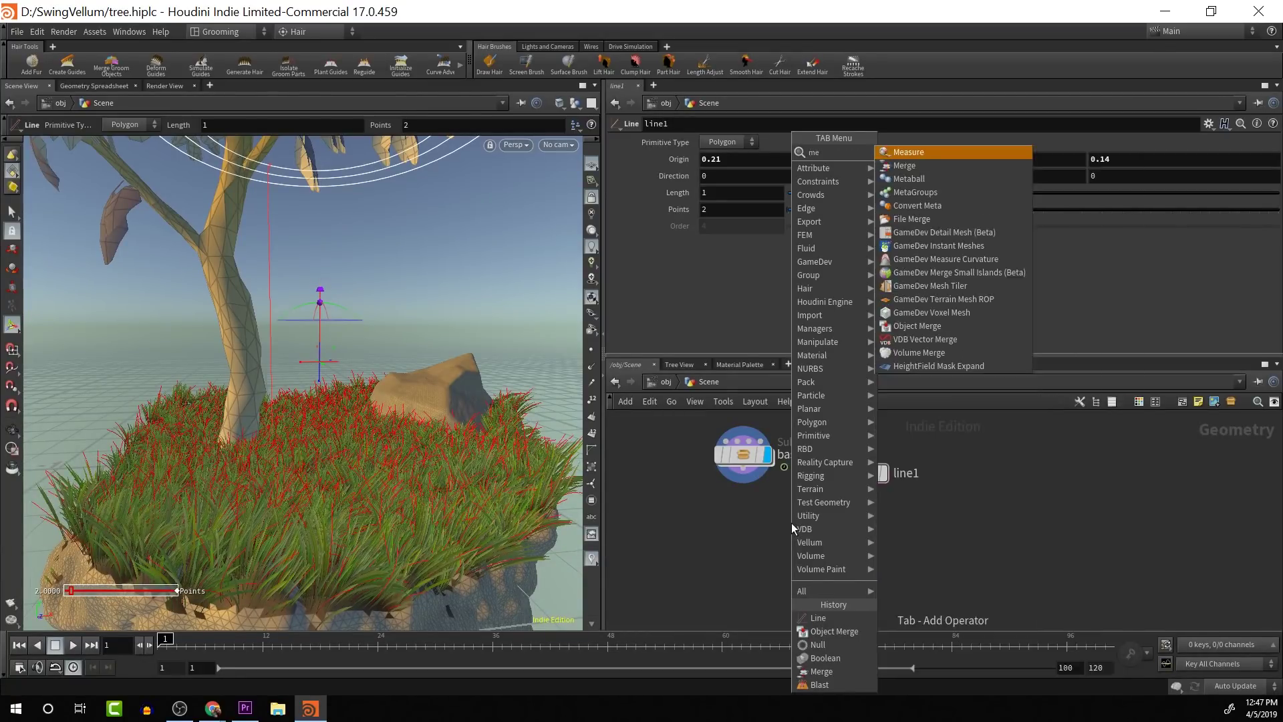
key("BackSpace")
type("er")
key("BackSpace")
key("BackSpace")
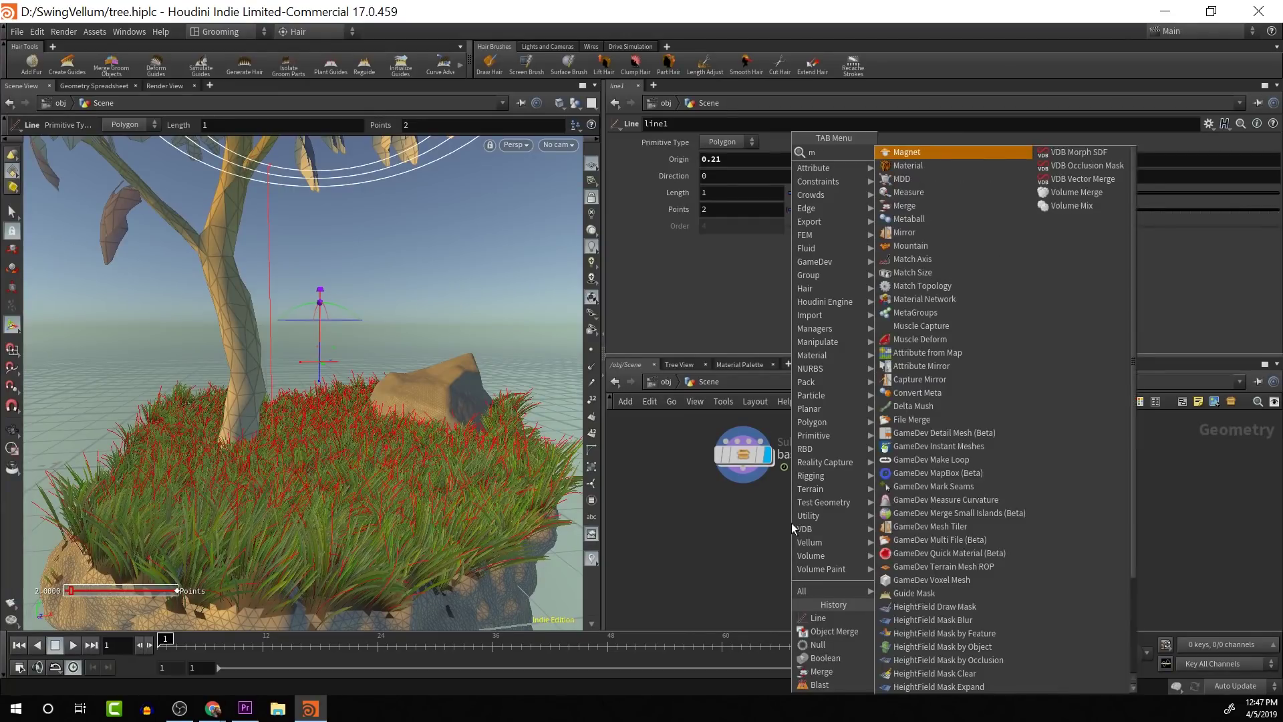
type("erge")
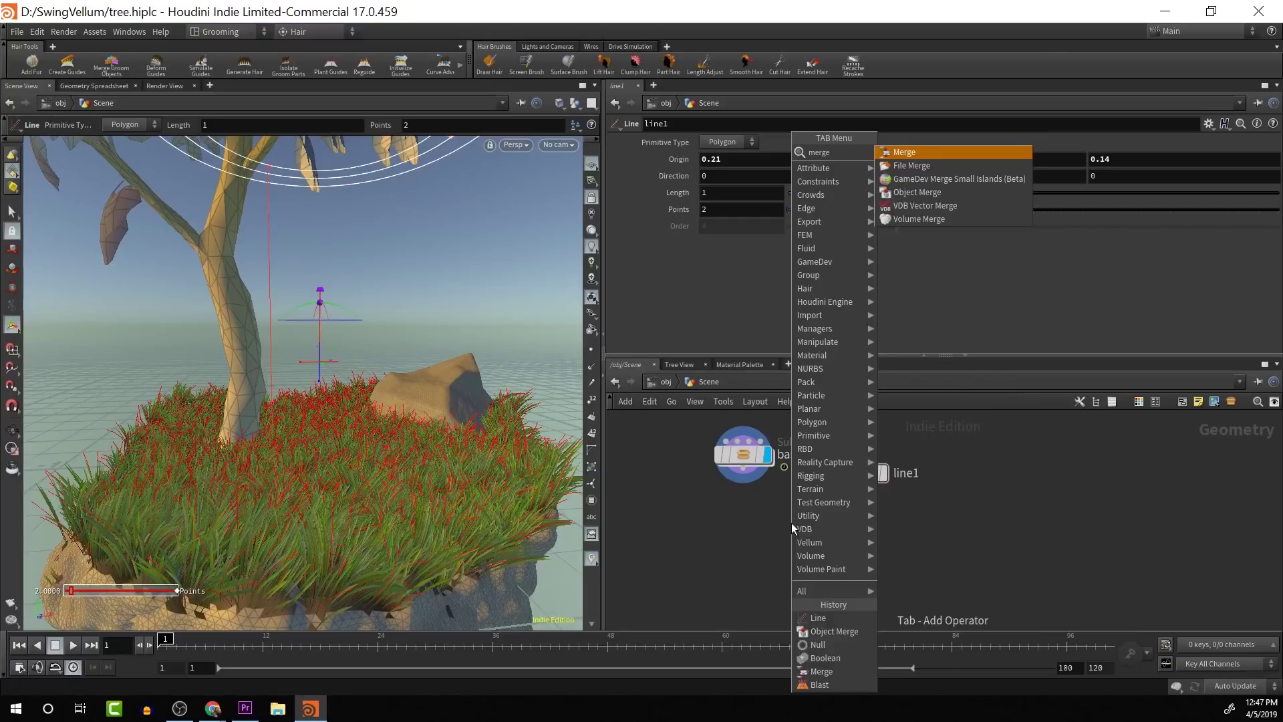
key("Return")
left_click(792, 524)
left_click_drag(791, 523, 778, 573)
Connect baseScene and line1 to the Merge node and display the merged result.
left_click_drag(743, 467, 779, 562)
left_click_drag(859, 487, 779, 561)
left_click(802, 575)
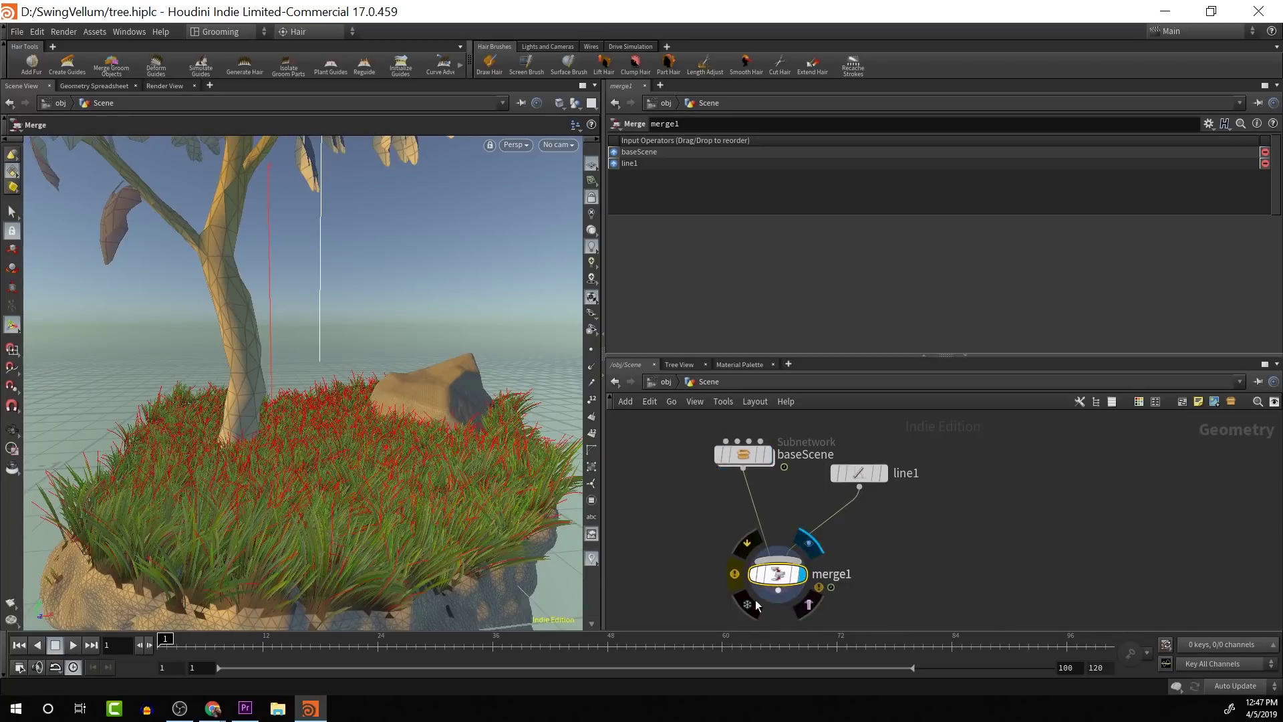
Set the line's Y origin to 0.3, undoing the accidental handle move.
left_click_drag(431, 258, 397, 332, "alt")
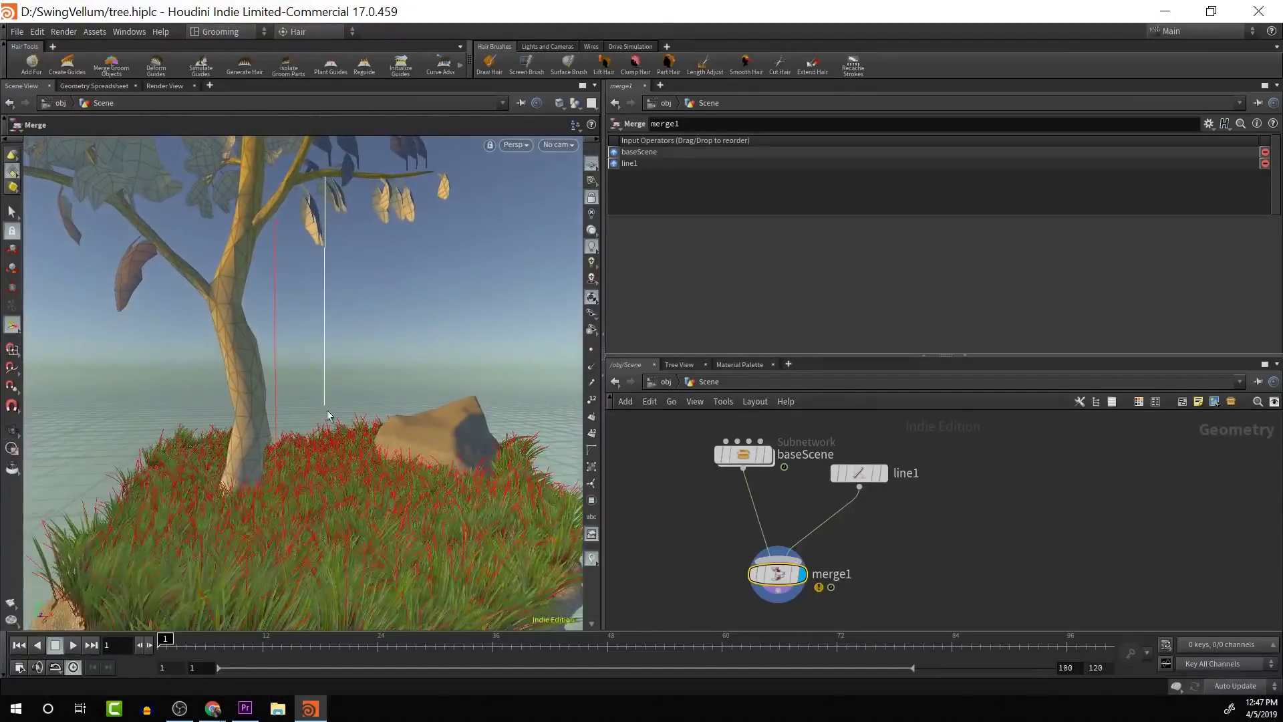
left_click_drag(322, 414, 299, 453, "alt")
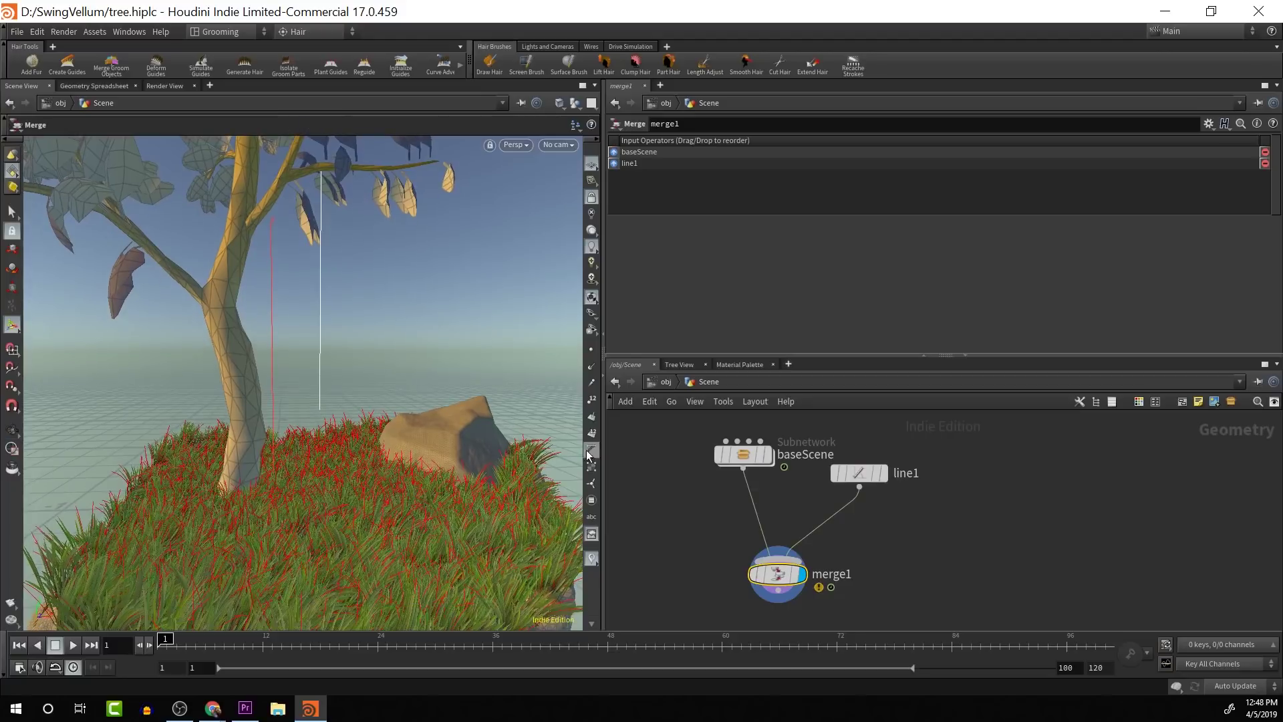
left_click(859, 476)
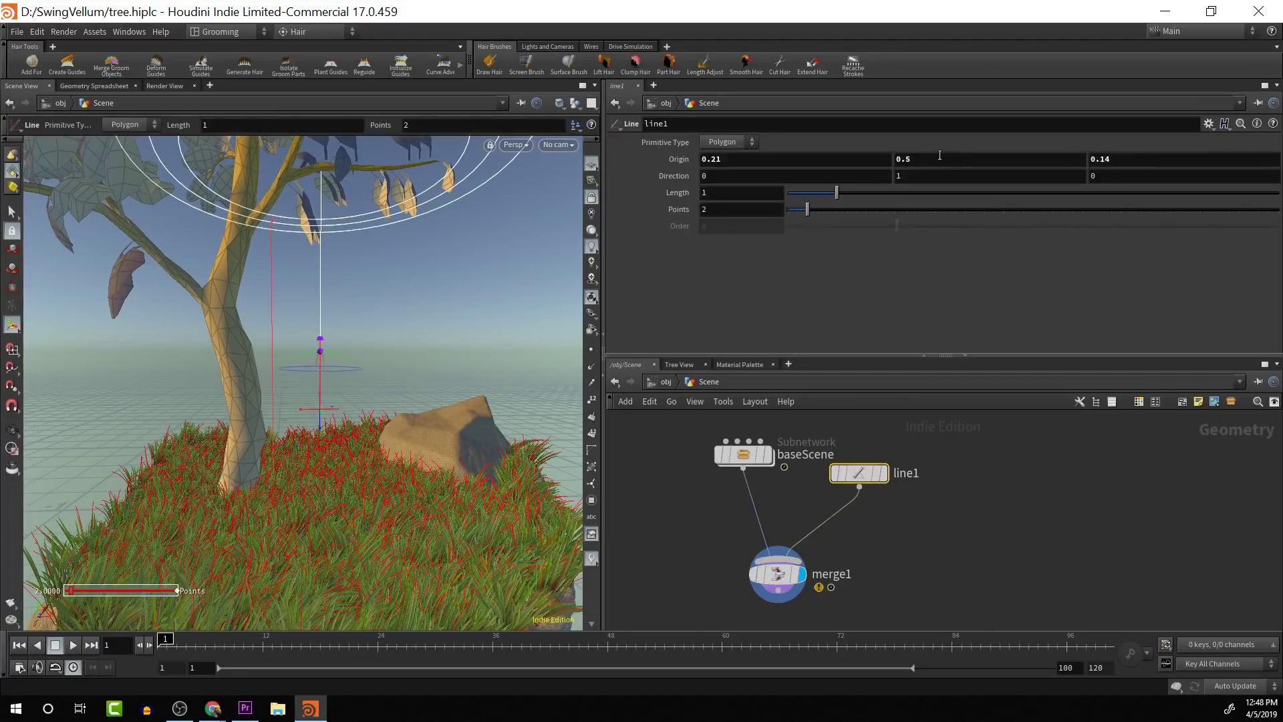
middle_click_drag(939, 155, 917, 170)
left_click_drag(302, 459, 349, 459)
key("ctrl+z")
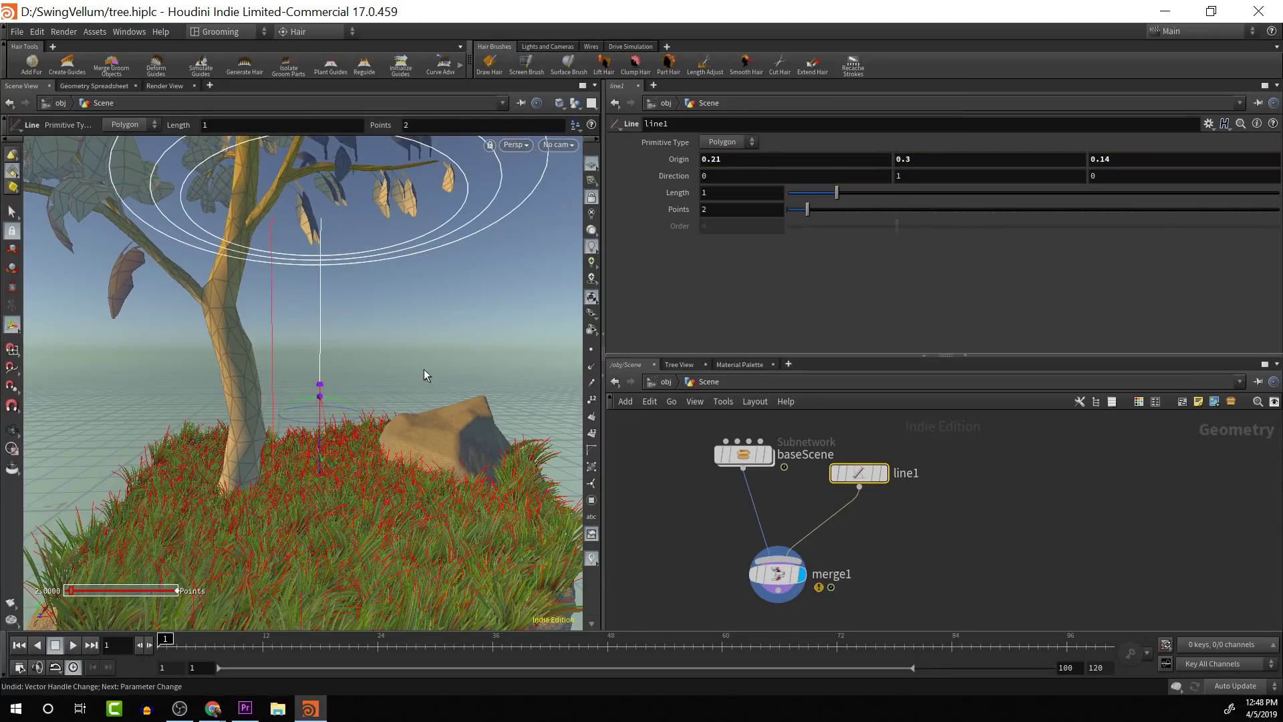
Extend the line's length to 1.21 so that it reaches up to the branch.
mouse_move(424, 370)
left_mouse_down("alt")
mouse_move(413, 362)
mouse_move(424, 336)
mouse_move(426, 363)
left_mouse_up("alt")
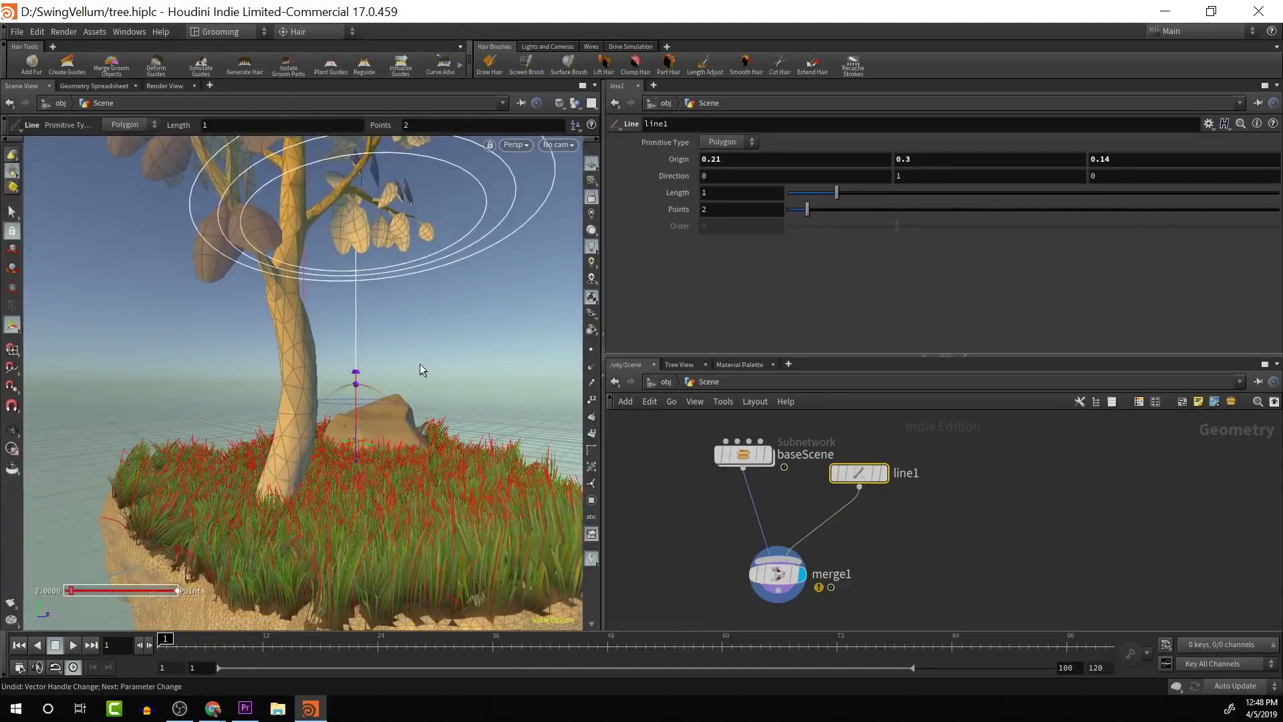
scroll(421, 372, "up", 2, "alt")
scroll(421, 372, "up", 1, "alt")
left_click_drag(445, 449, 404, 453, "alt")
middle_click_drag(422, 312, 462, 444, "alt")
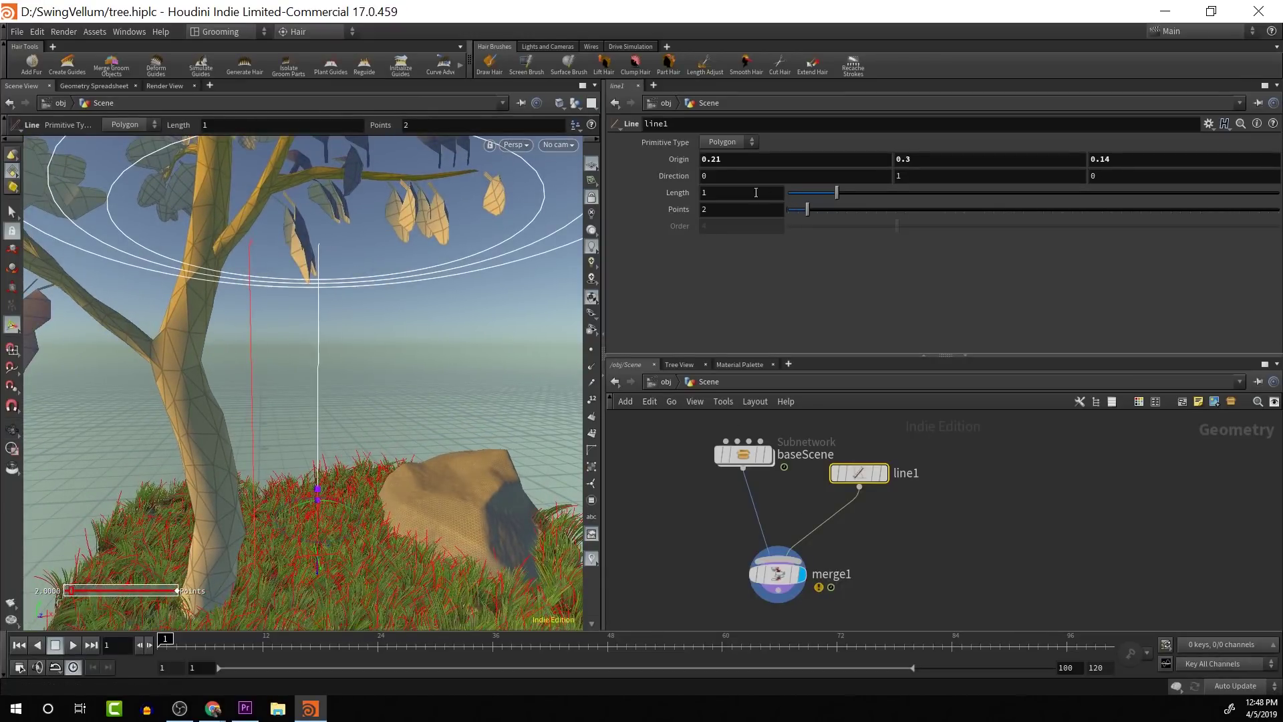
middle_click_drag(747, 196, 879, 230)
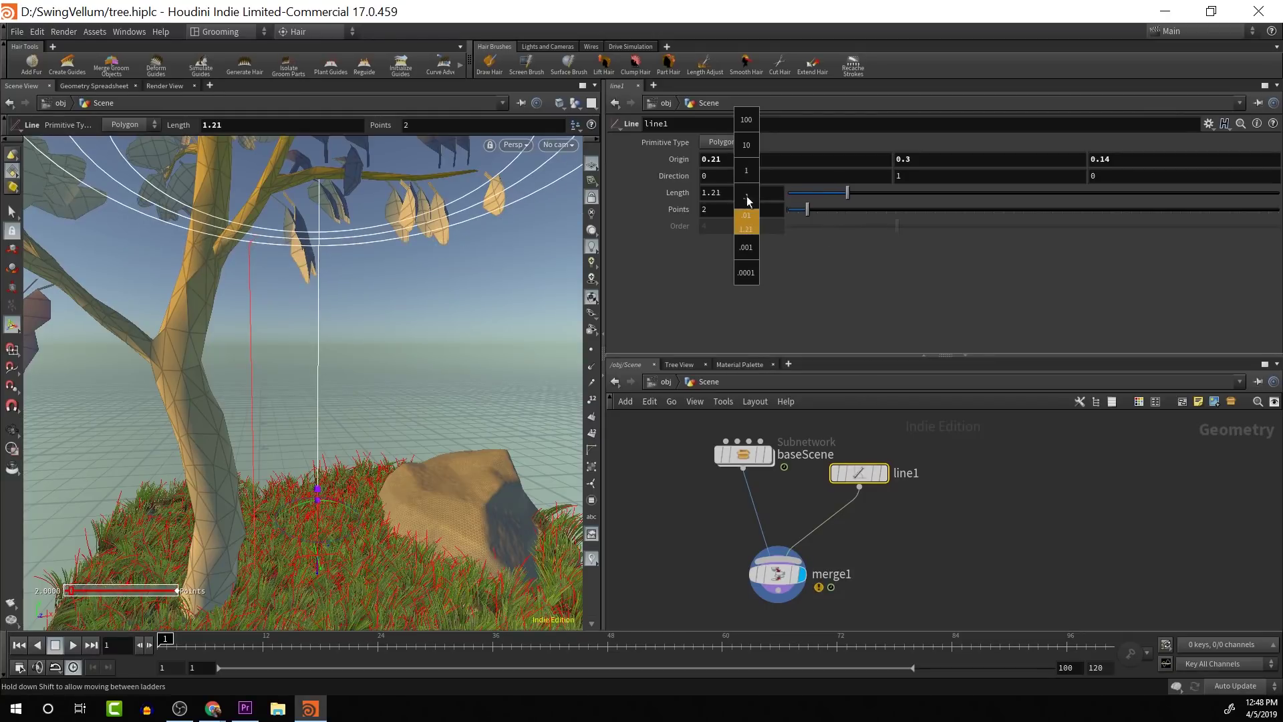
middle_click_drag(418, 340, 375, 214)
scroll(369, 214, "down", 5)
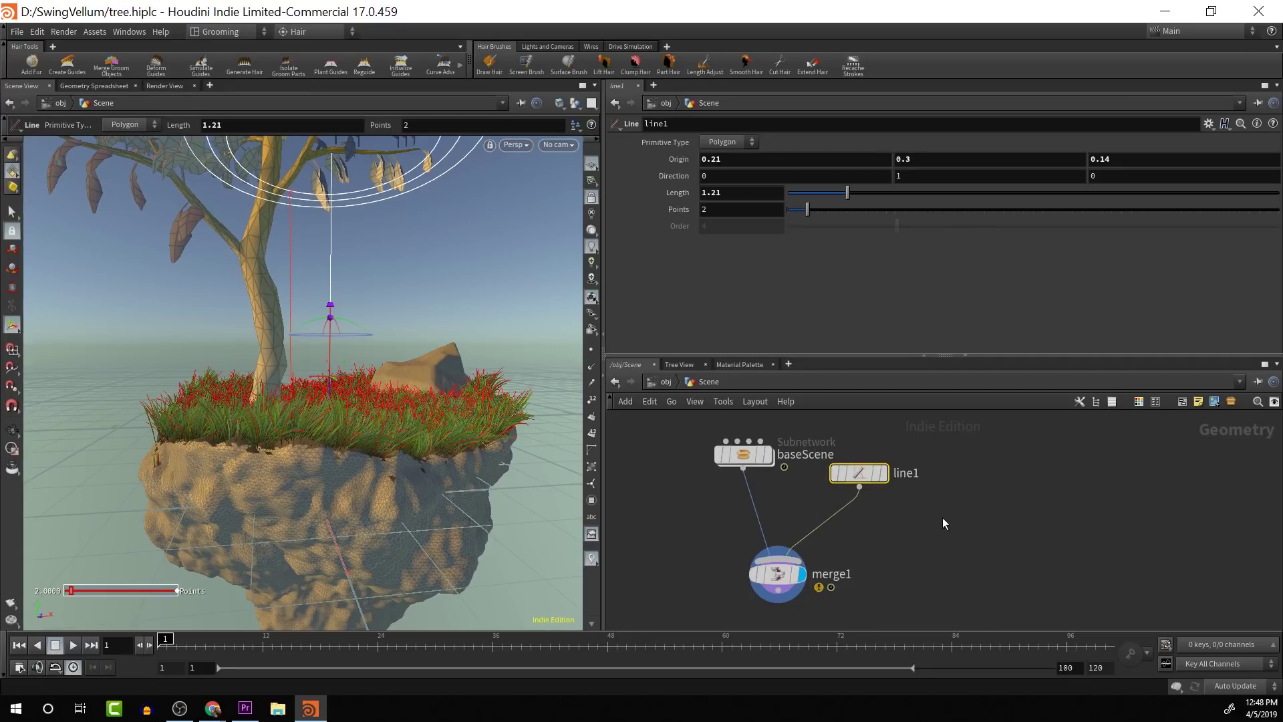
Align the line1 node with baseScene and add a Transform node fed by line1.
left_click_drag(918, 455, 860, 451)
left_click(857, 469)
key("Tab")
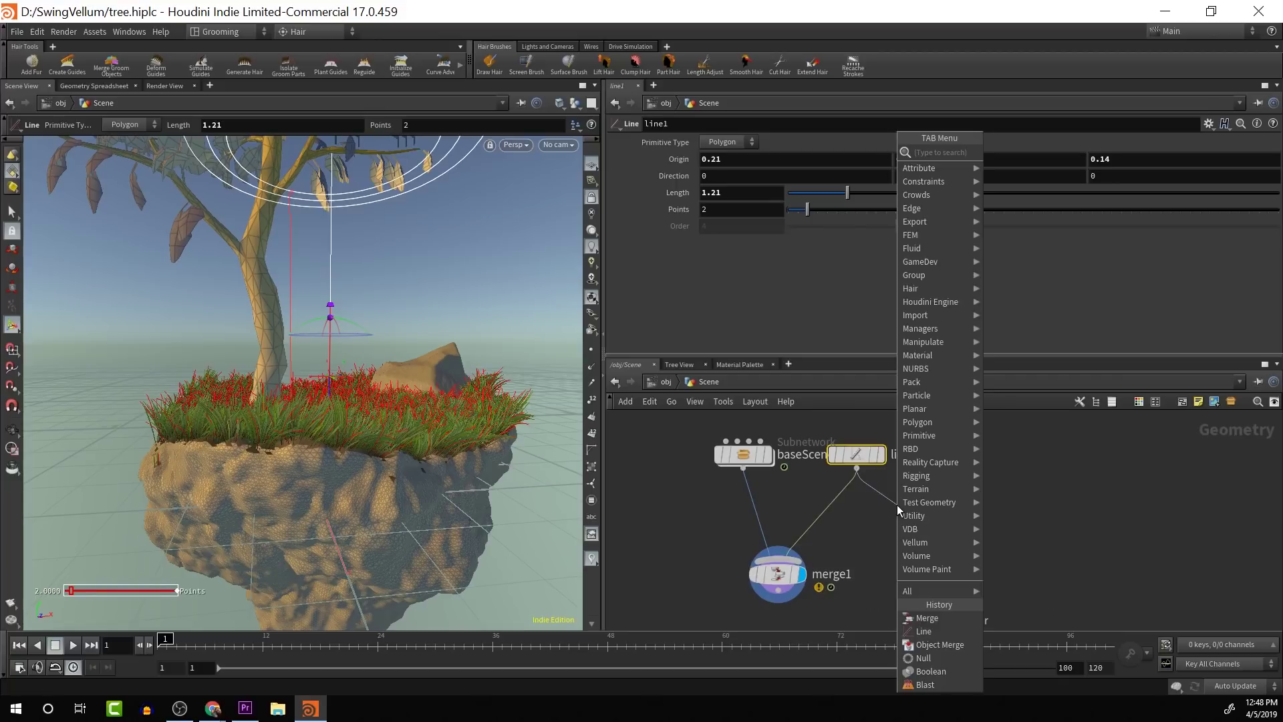
type("tran")
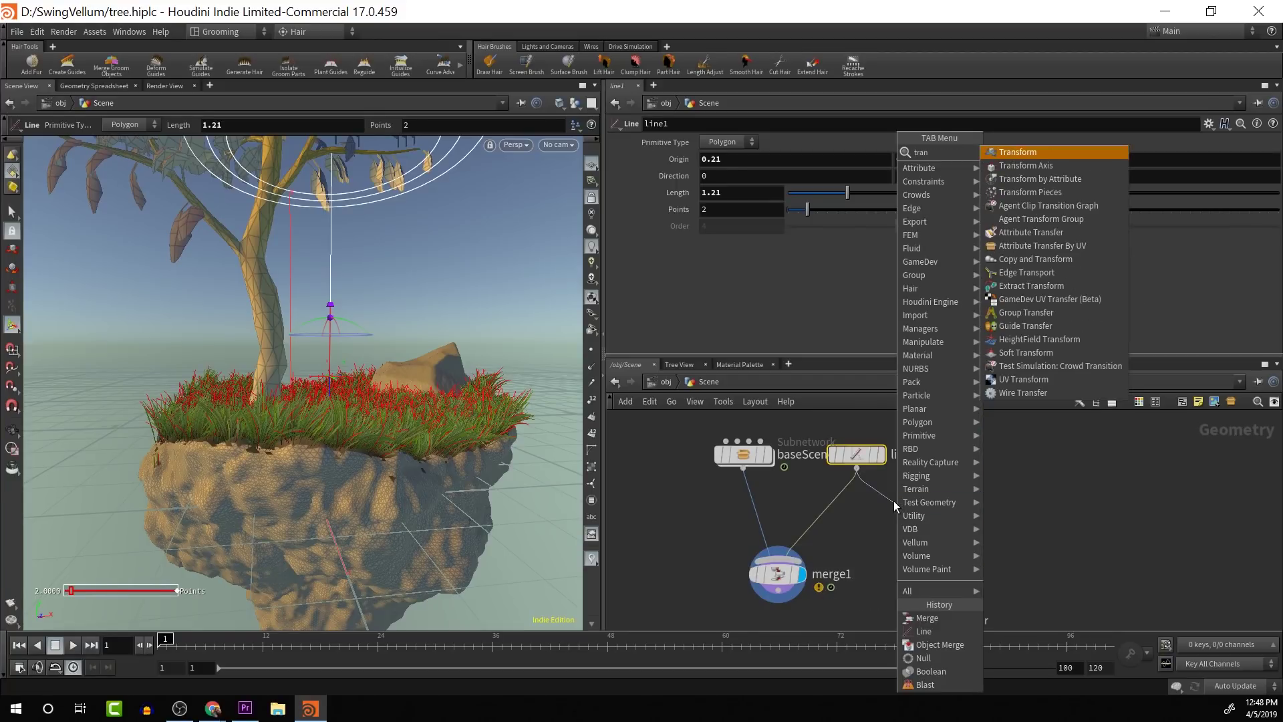
key("Return")
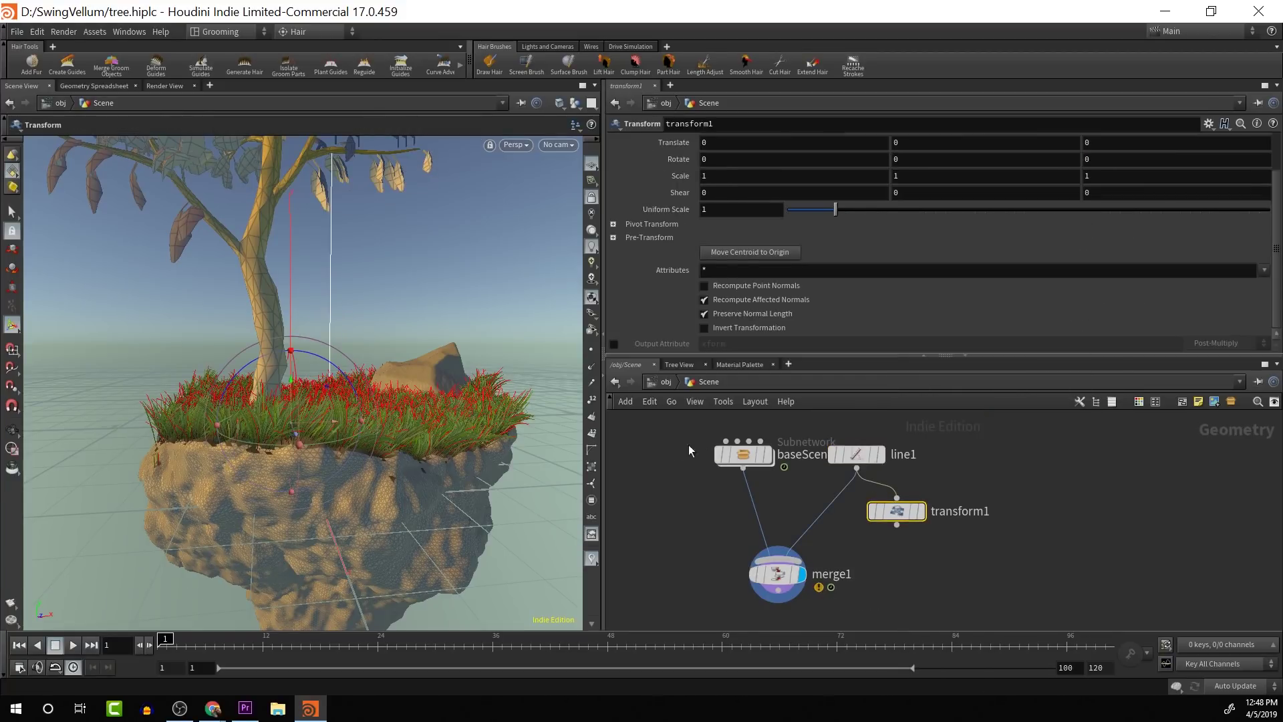
Connect the Transform node to the Merge node and set its X translation to 0.5, undoing the stray handle move.
left_click_drag(897, 525, 817, 552)
left_click(726, 142)
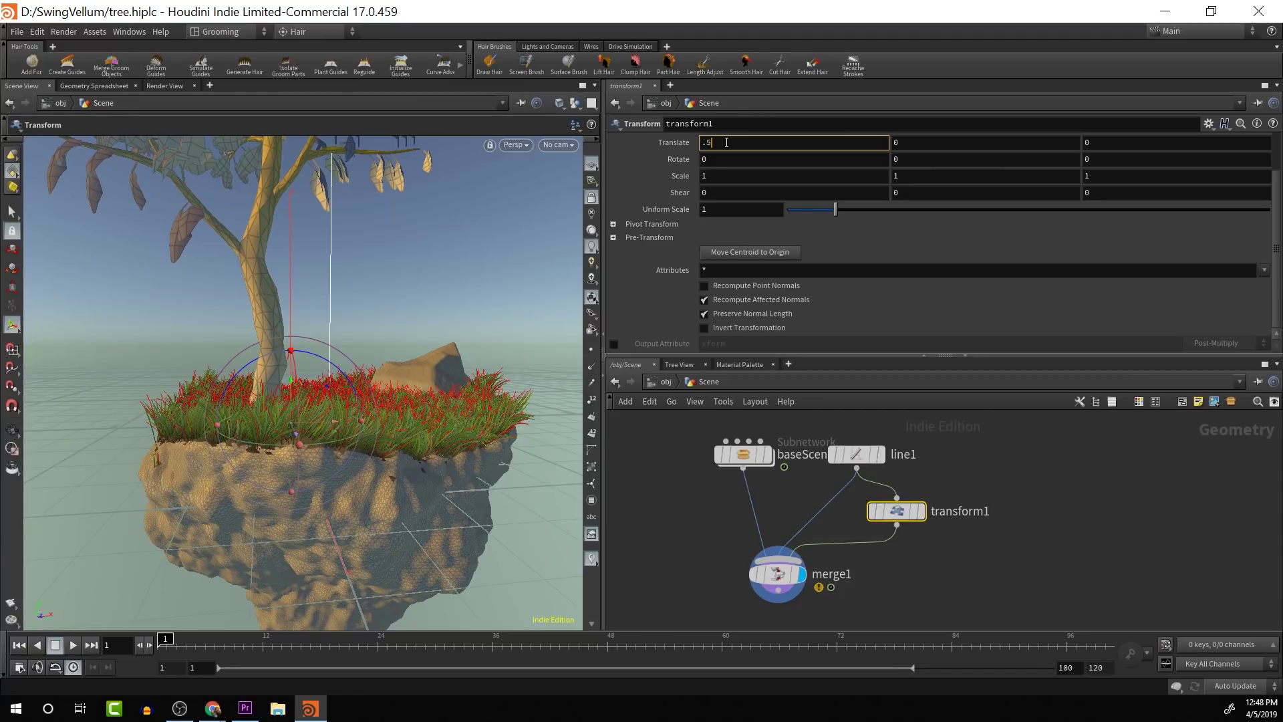
key("Return")
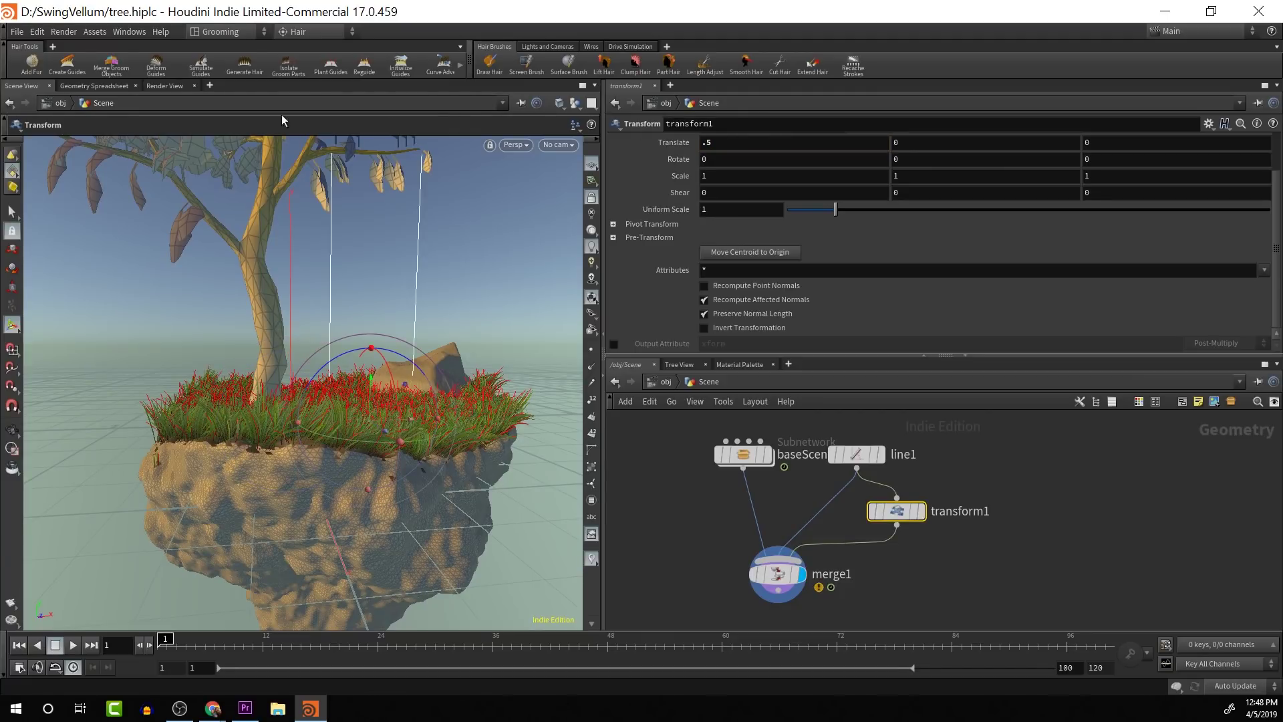
left_click_drag(359, 238, 360, 270)
left_click_drag(359, 246, 319, 287, "alt")
key("ctrl+z")
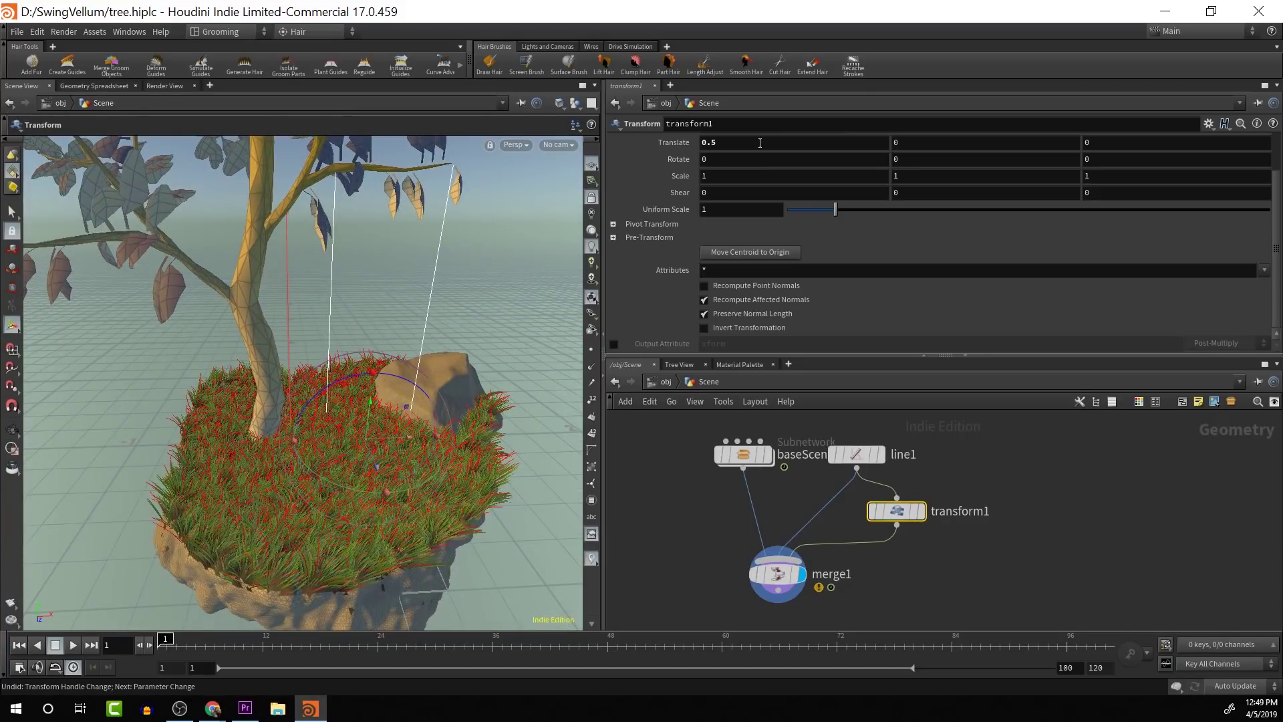
Set the Transform node's X translation to 0.2 to bring the second line closer to the first.
left_click(759, 143)
key("Return")
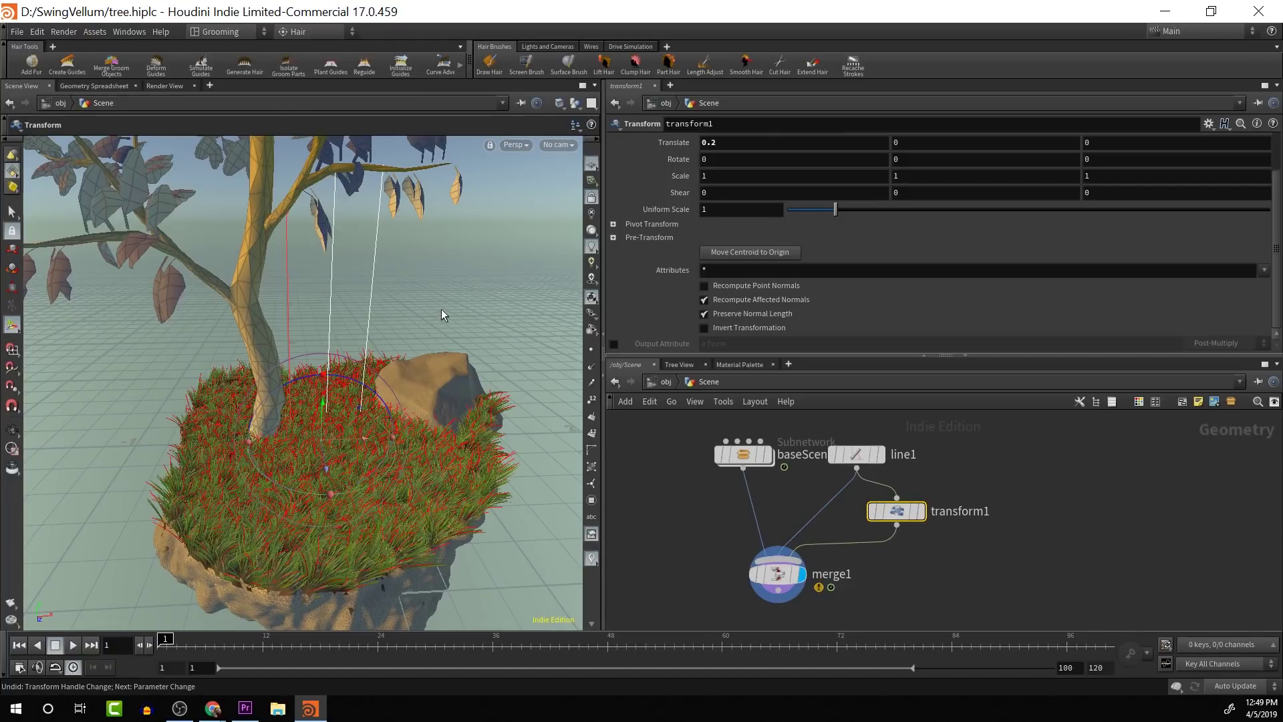
left_click_drag(441, 309, 421, 290, "alt")
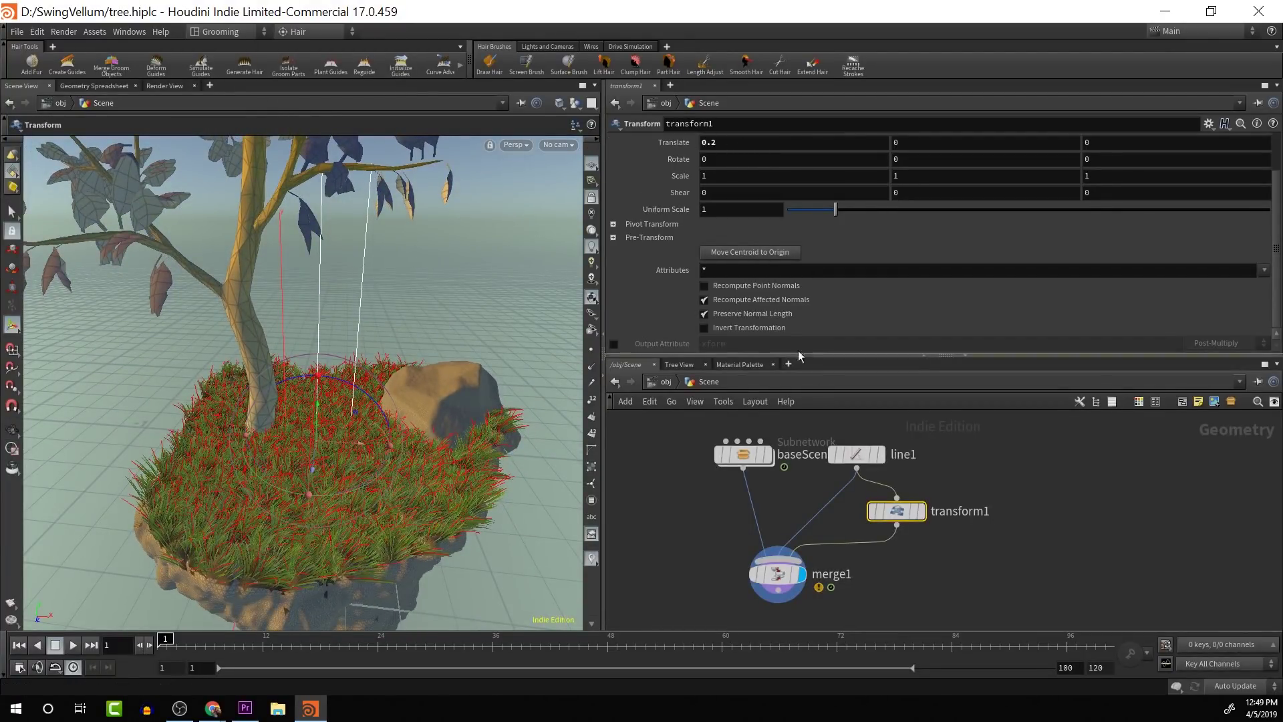
mouse_move(899, 514)
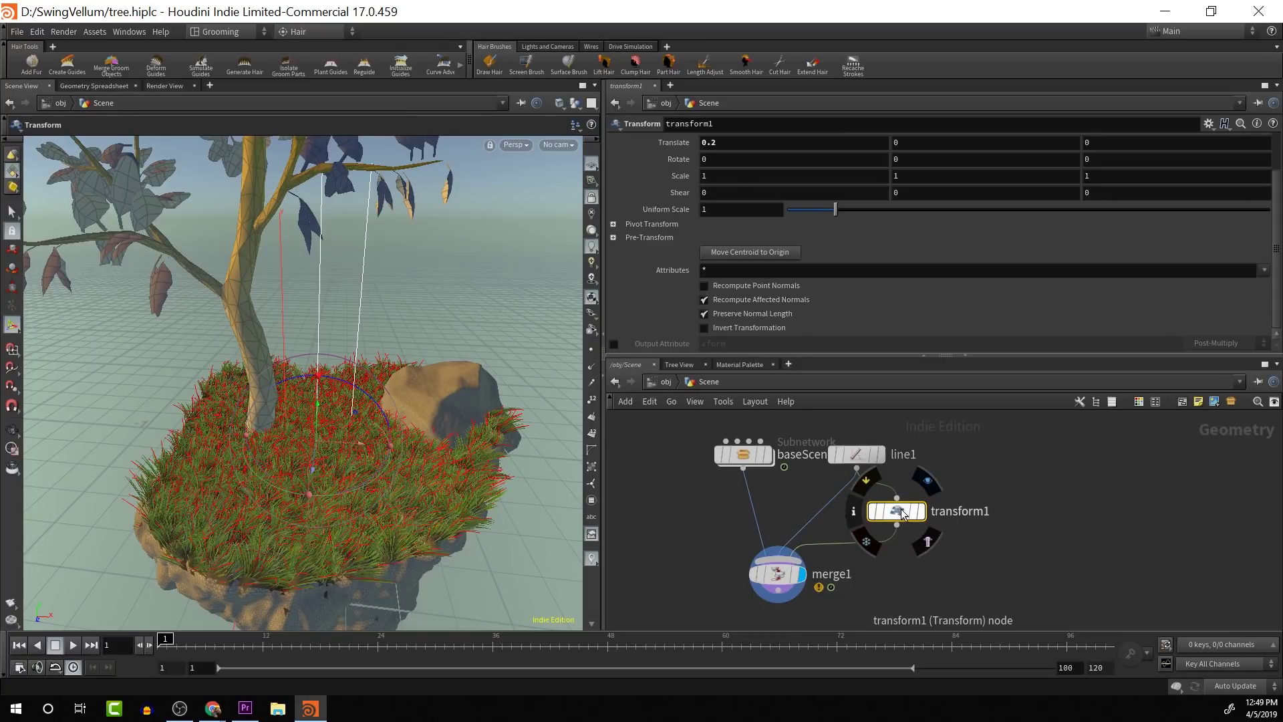
Check where both lines meet the branch and set the original line's length to 1.19.
left_click_drag(427, 248, 372, 284, "alt")
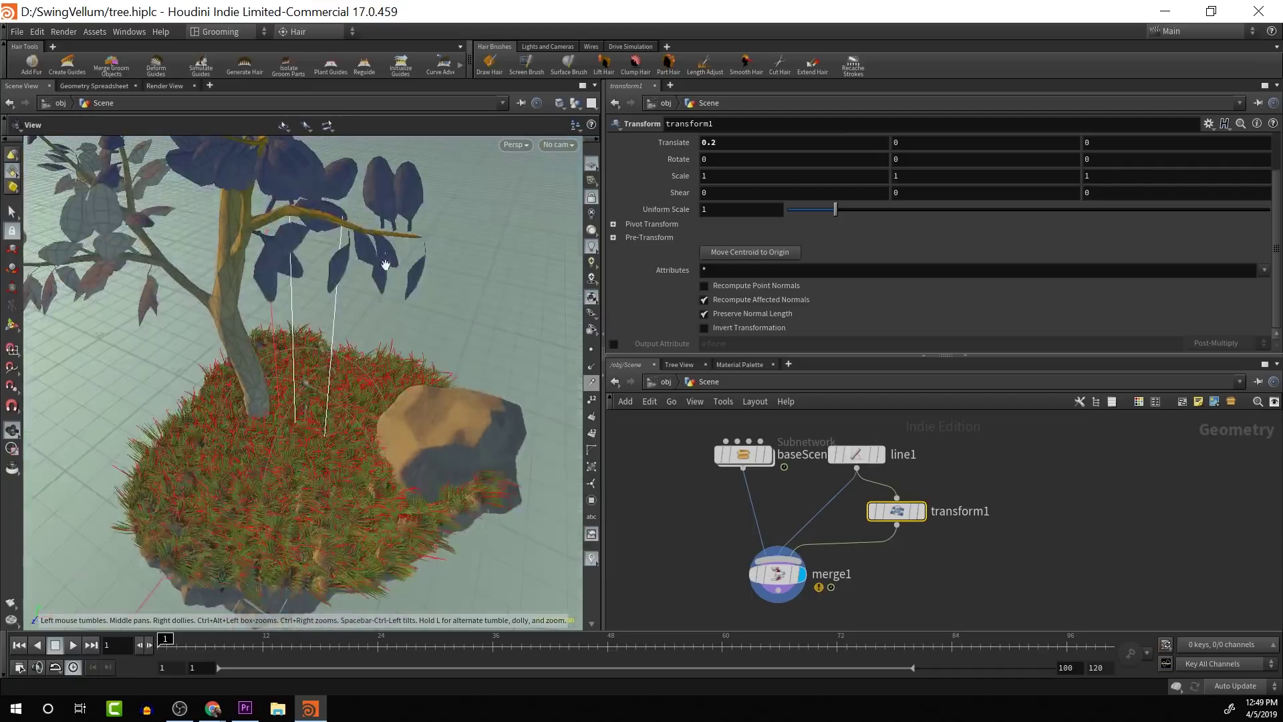
mouse_move(345, 223)
right_mouse_down("alt")
mouse_move(362, 227)
mouse_move(354, 218)
right_mouse_up("alt")
middle_click_drag(352, 215, 364, 234, "alt")
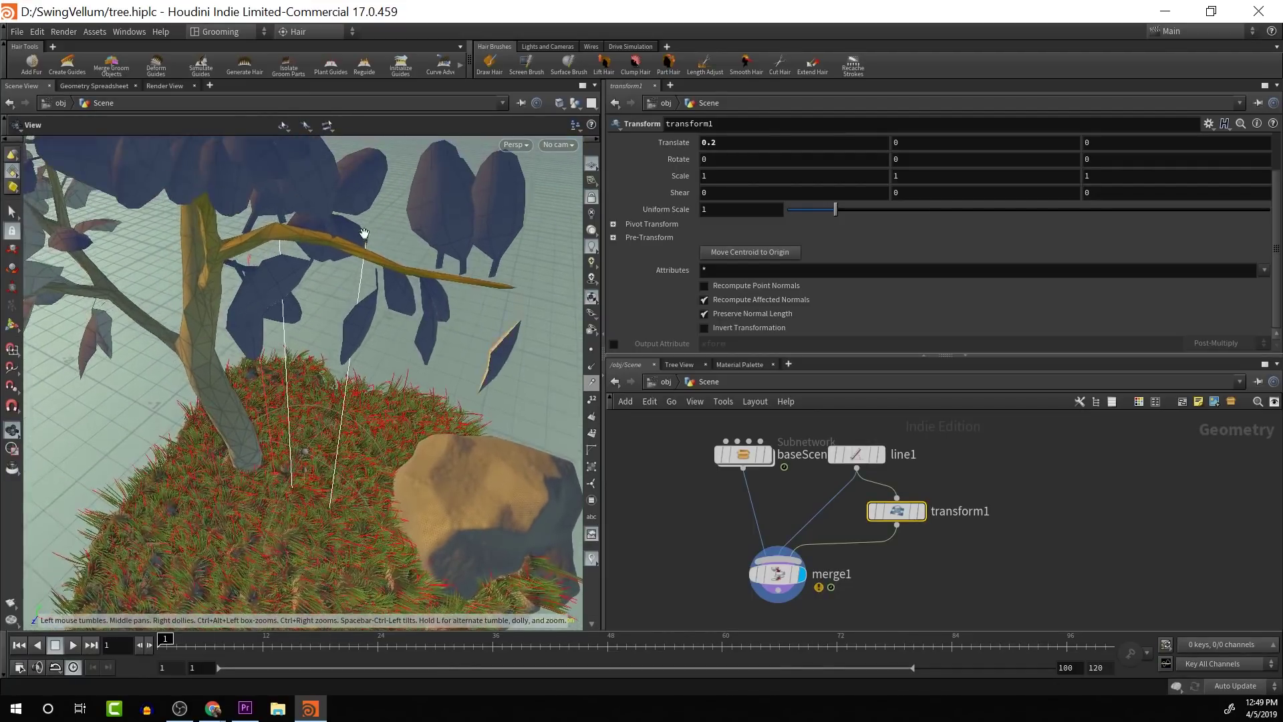
left_click_drag(355, 262, 370, 234, "alt")
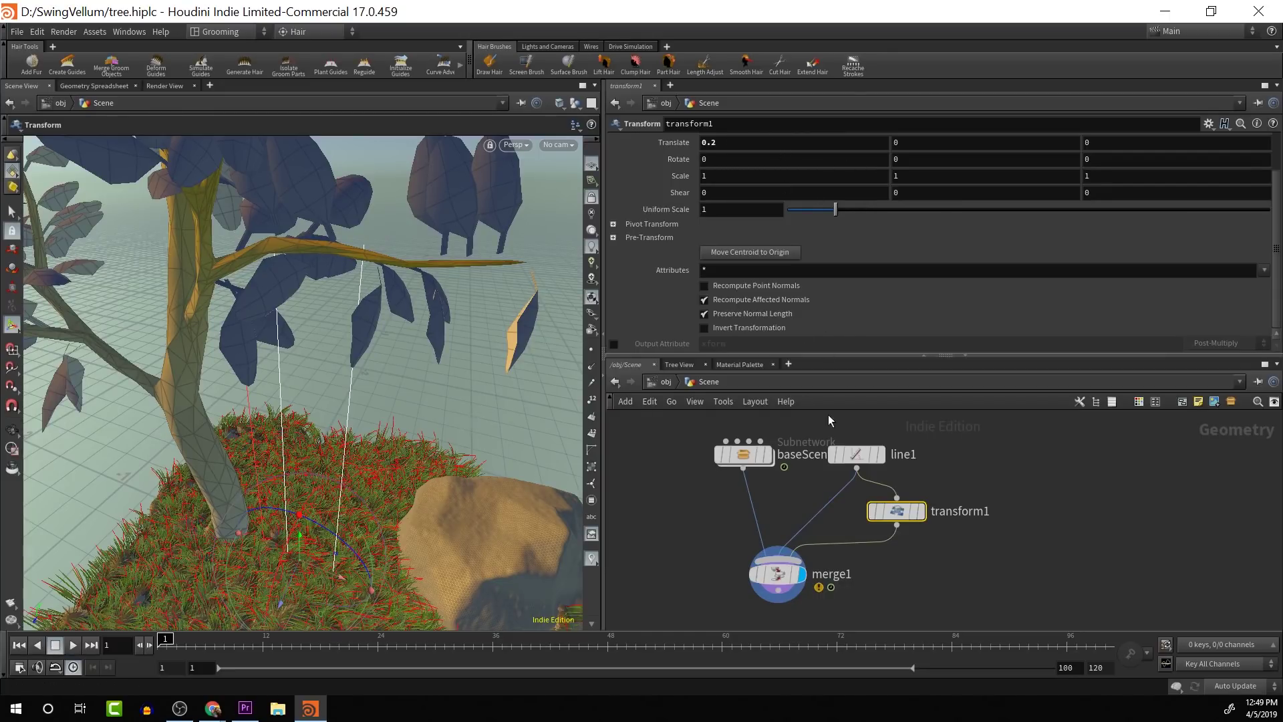
left_click(857, 454)
middle_click_drag(728, 193, 702, 217)
key("Escape")
left_click_drag(376, 254, 426, 161)
left_click_drag(452, 358, 411, 373)
key("Return")
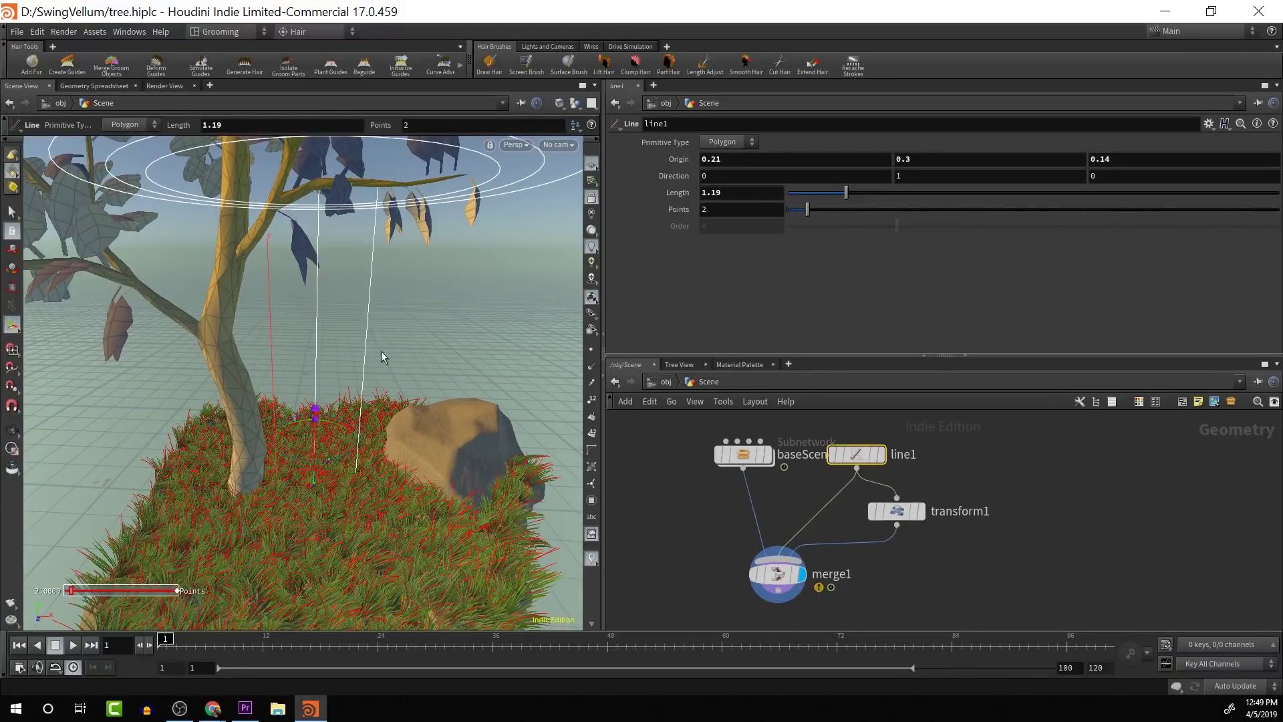
mouse_move(450, 309)
left_mouse_down()
mouse_move(414, 315)
mouse_move(450, 323)
left_mouse_up()
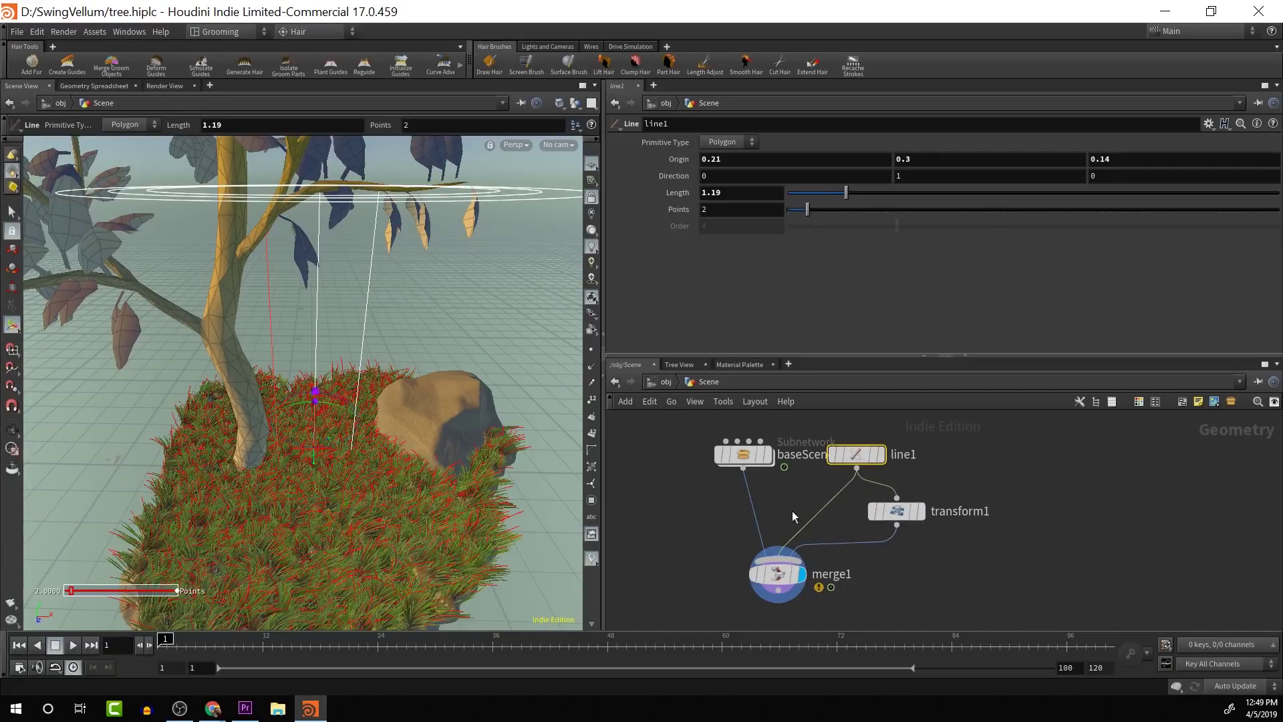
Bypass the baseScene subnetwork.
mouse_move(742, 454)
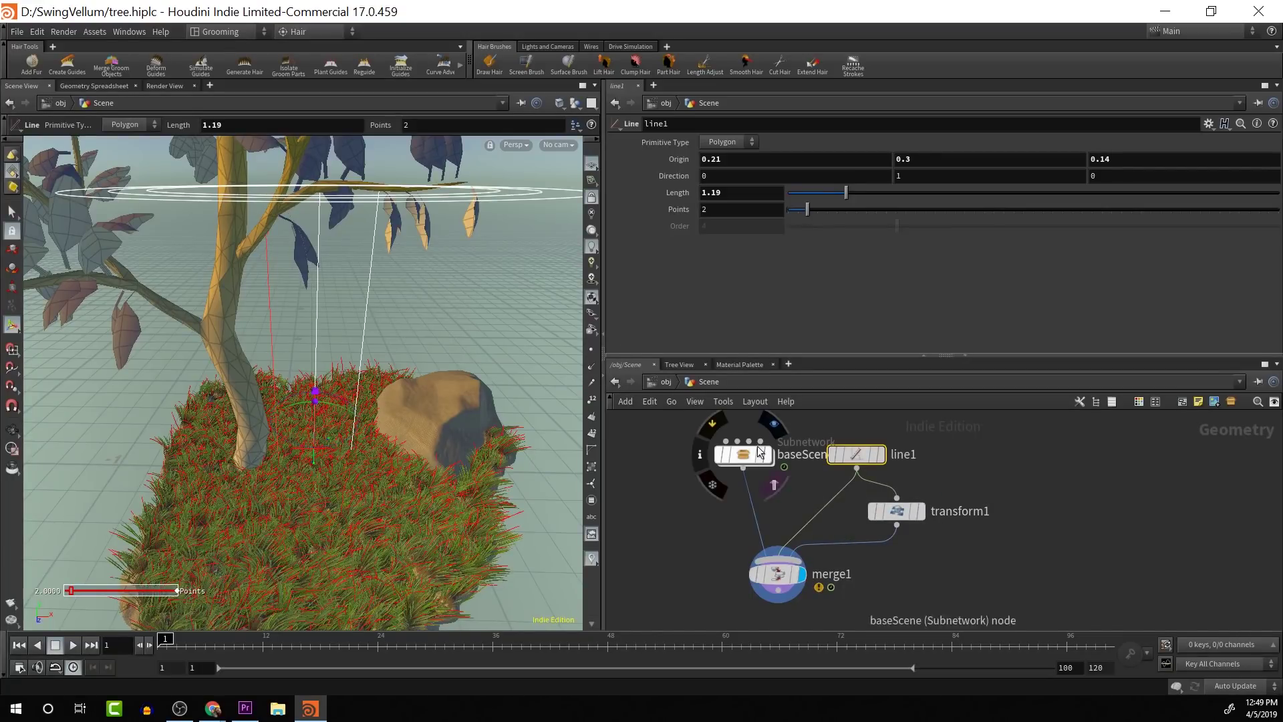
left_click(713, 425)
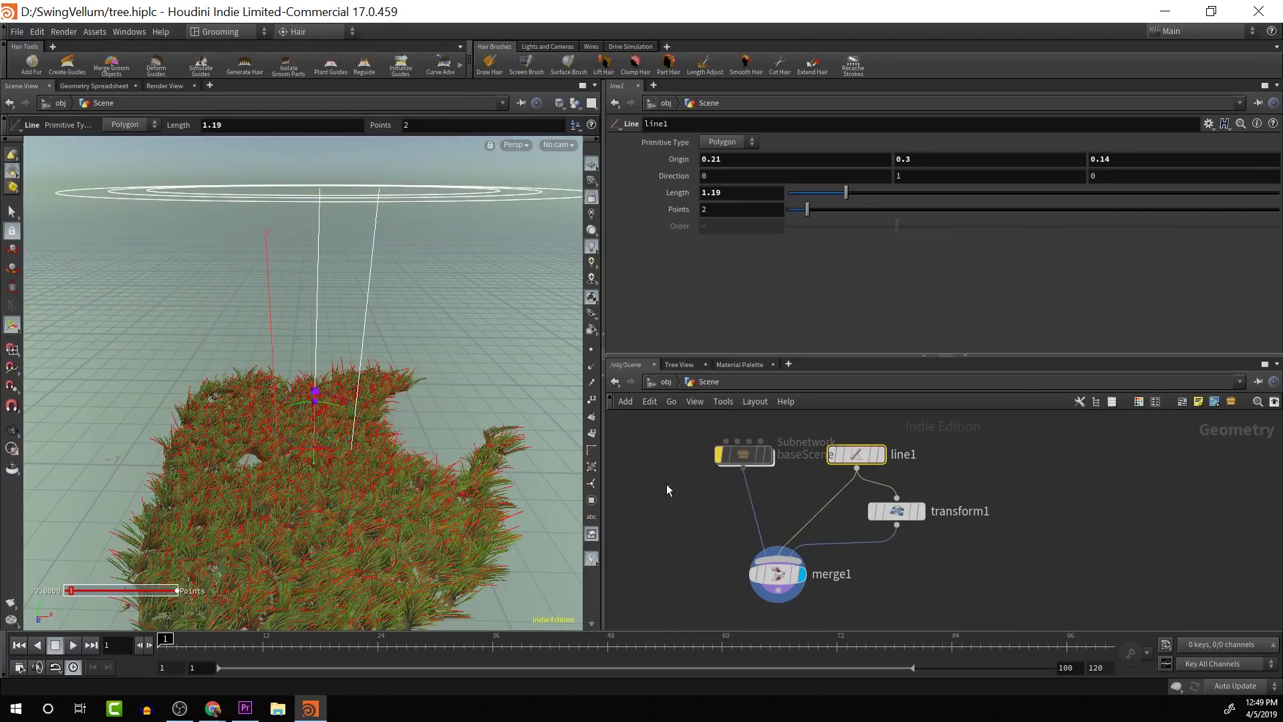
Hide the other objects in the viewport so the grass no longer covers the ropes.
left_click(560, 102)
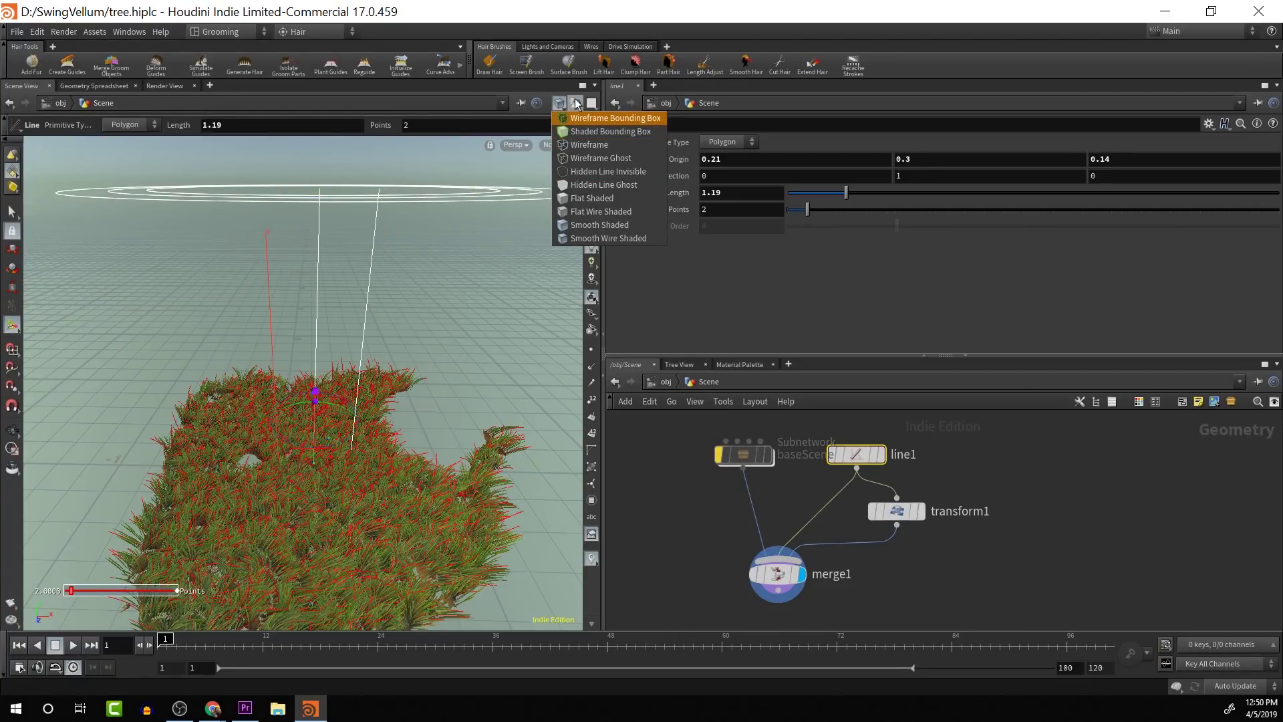
left_click(575, 103)
left_click(596, 145)
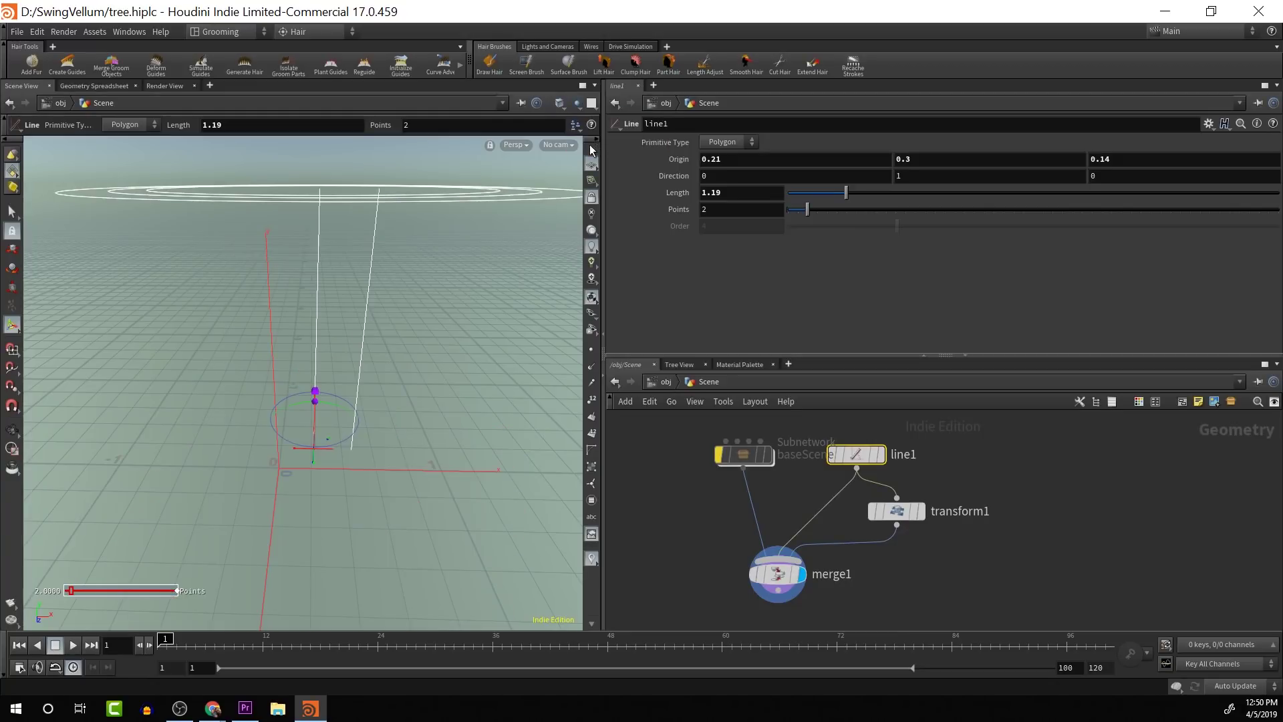
Turn on point display in the viewport and set the line's number of points to 20.
key("Escape")
left_click_drag(464, 324, 395, 311)
key("Return")
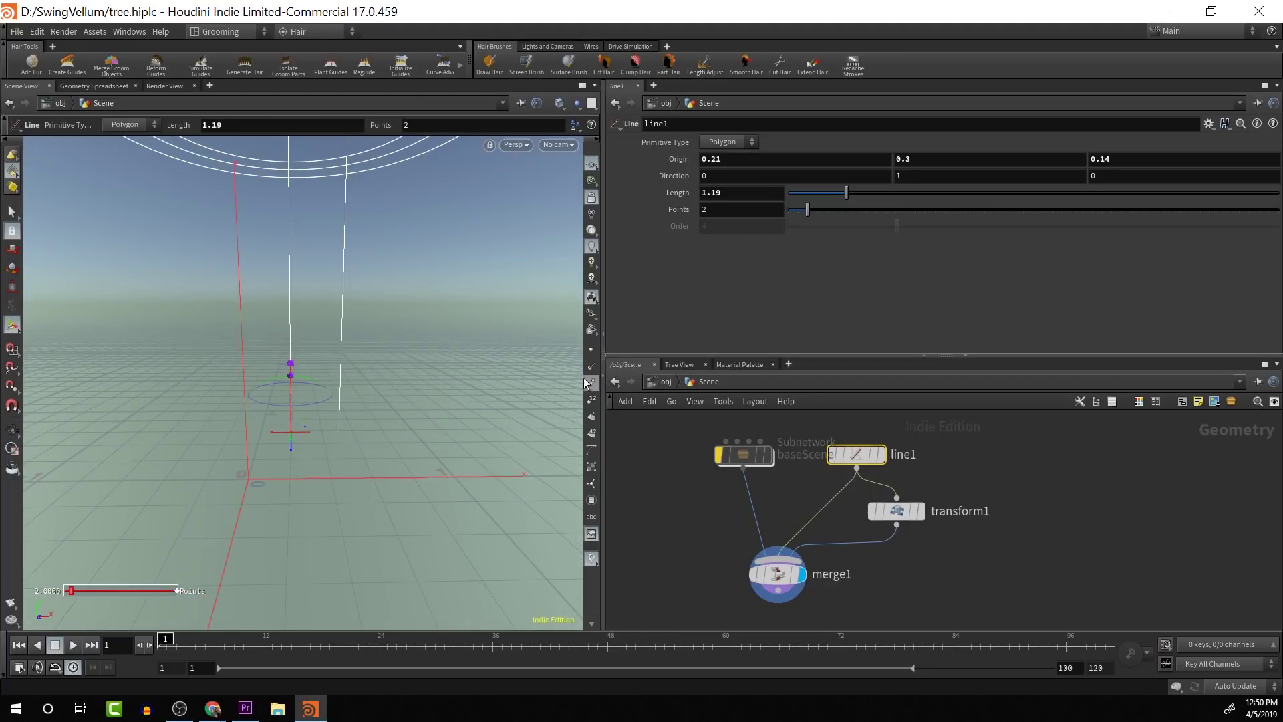
left_click(592, 352)
middle_click_drag(392, 399, 385, 471, "alt")
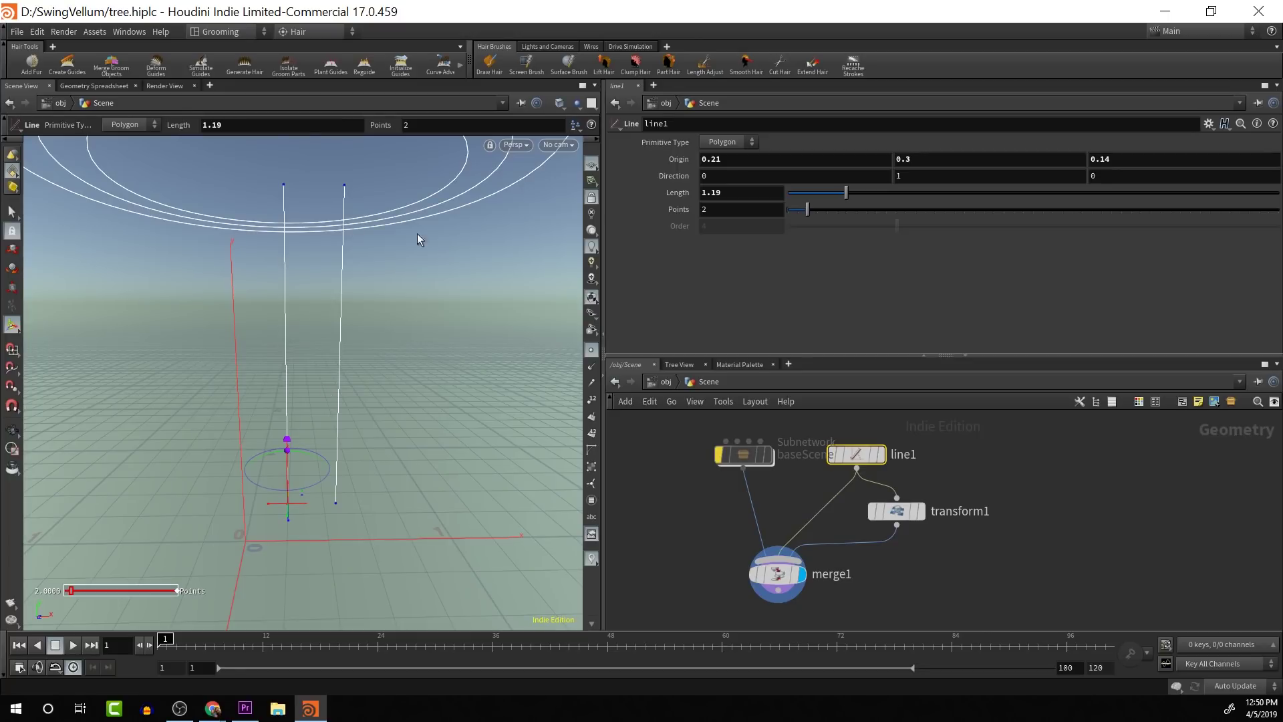
left_click(756, 210)
type("20")
key("Return")
key("Escape")
left_click_drag(367, 283, 107, 315)
key("Return")
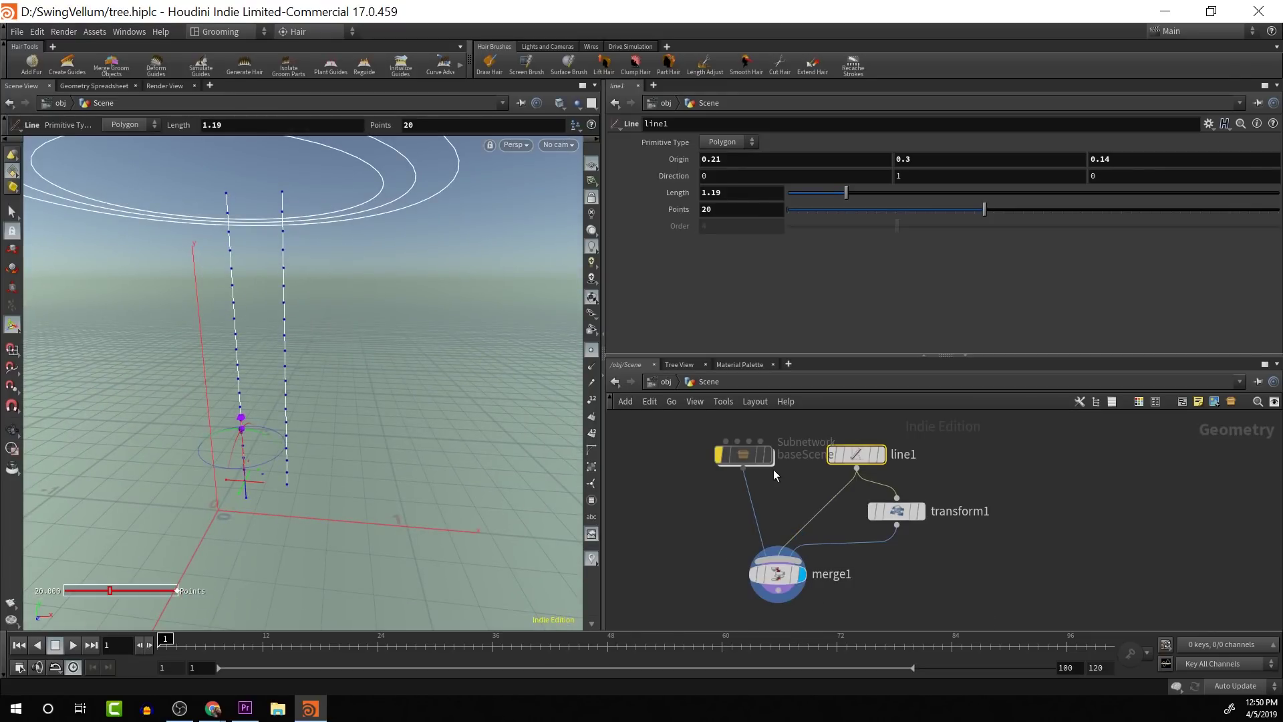
Re-enable the baseScene subnetwork, select the Merge node and turn off point display.
left_click(719, 454)
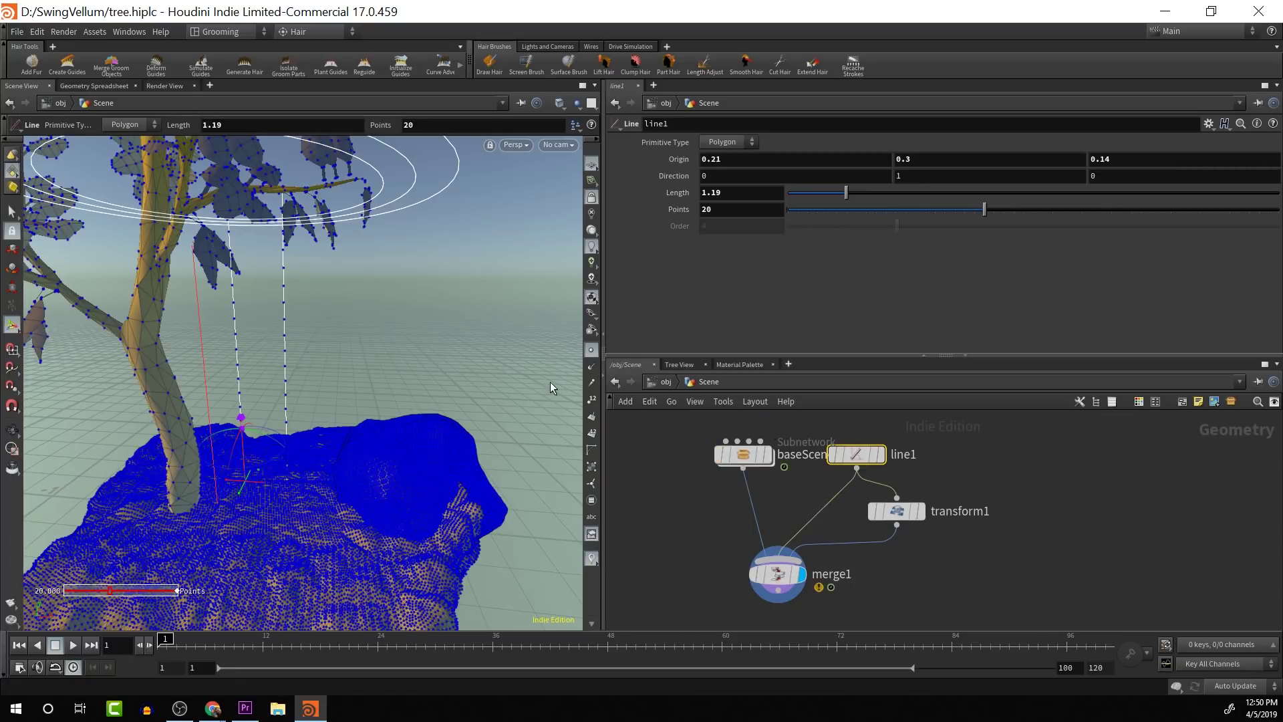
left_click(781, 573)
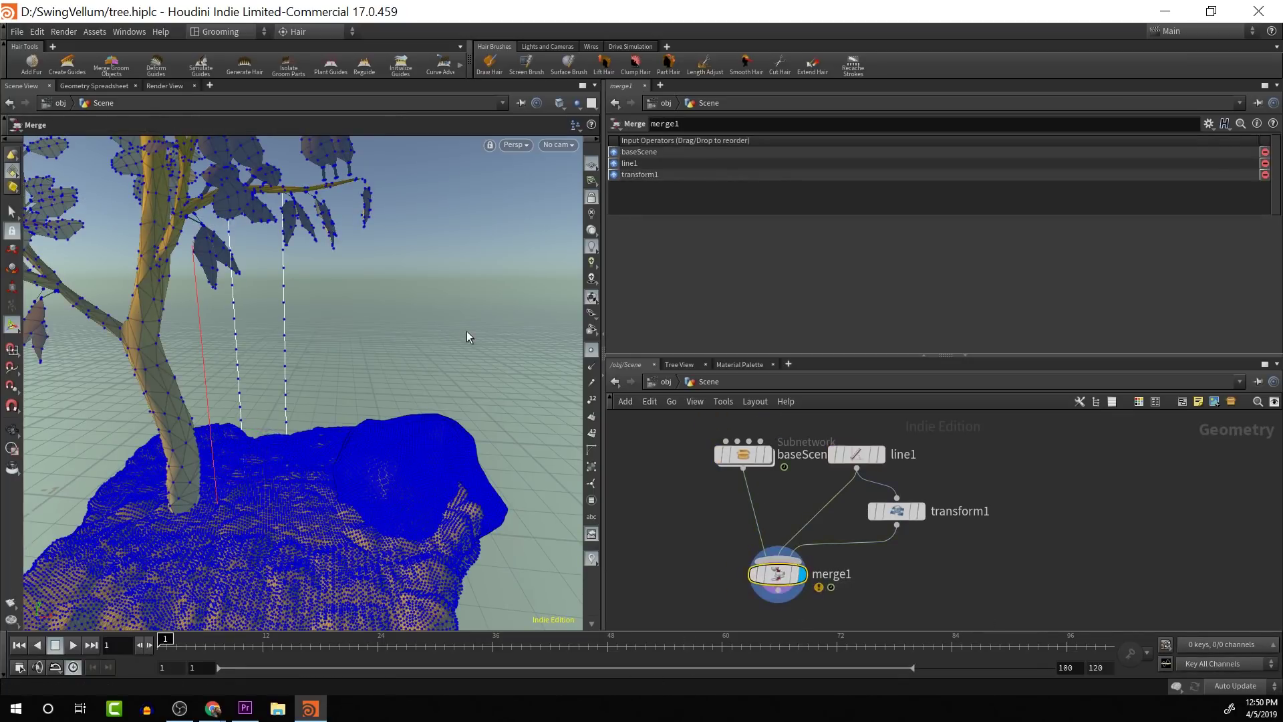
left_click(591, 350)
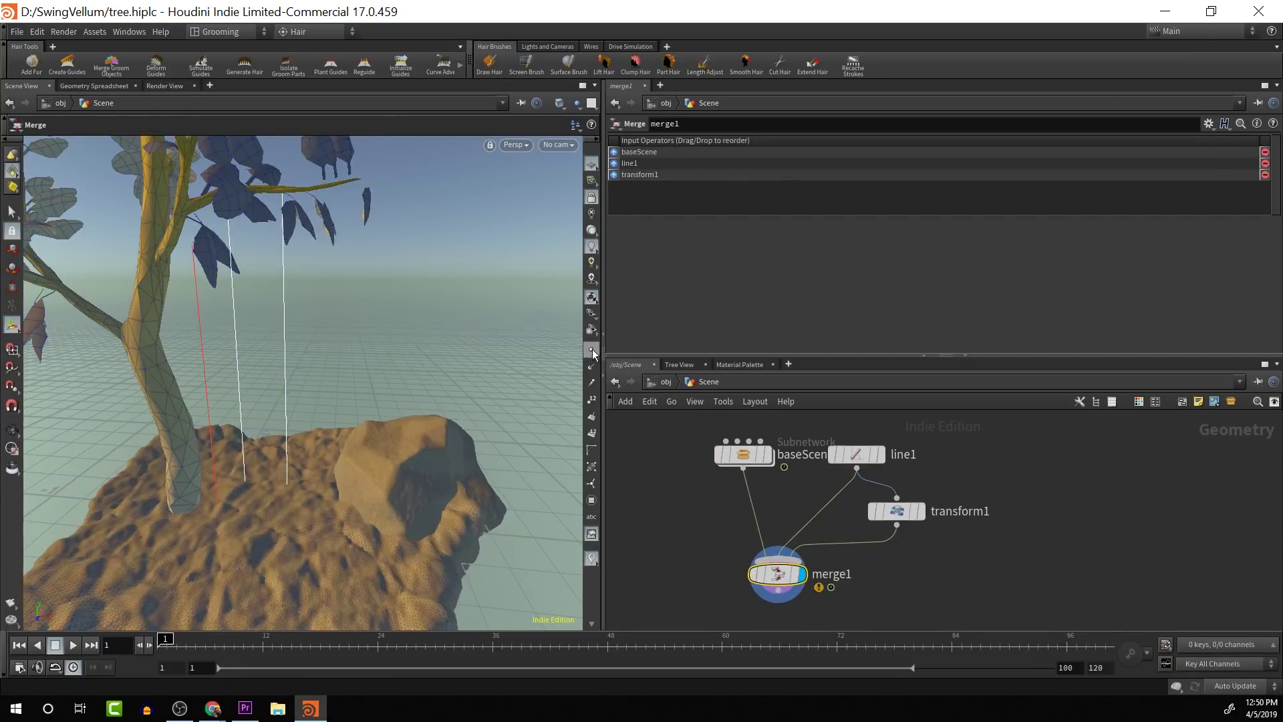
Inspect from several angles how far the ropes' lower ends hang above the ground beside the tree trunk.
key("Escape")
left_click_drag(415, 349, 328, 289)
scroll(441, 315, "down", 5)
middle_click_drag(328, 289, 384, 321)
scroll(381, 381, "up", 4)
scroll(404, 414, "up", 3)
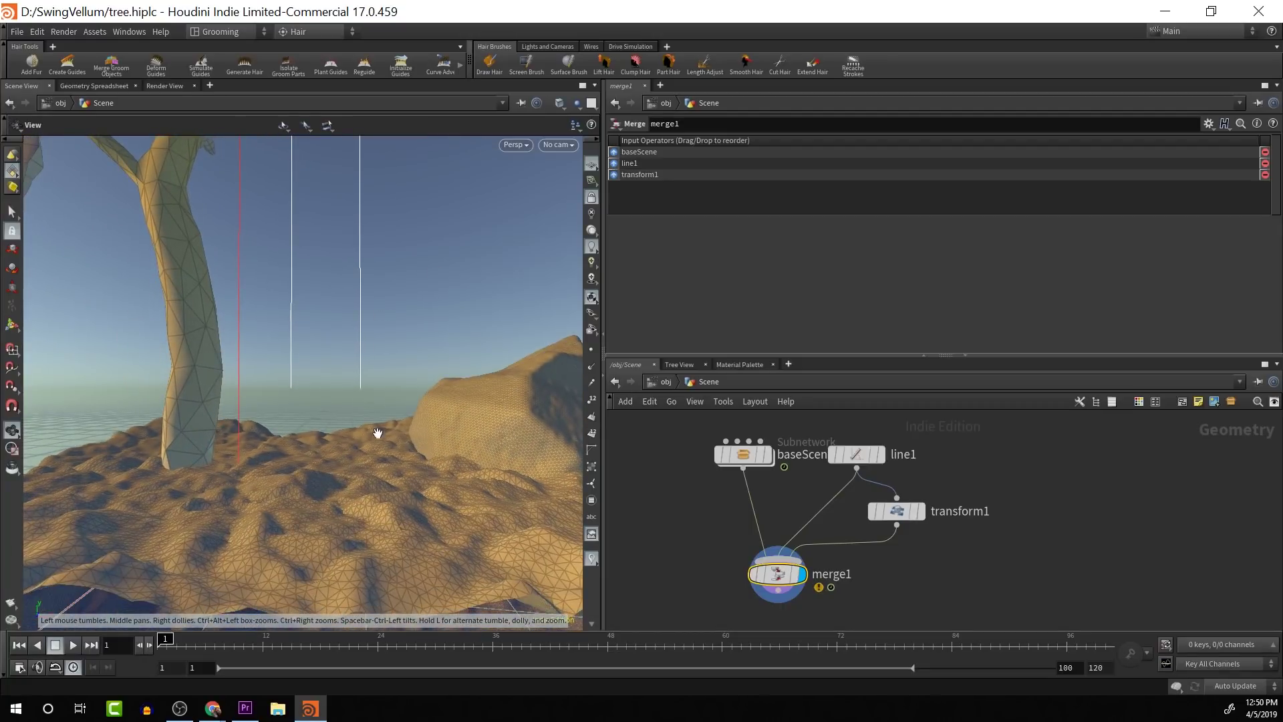
key("Return")
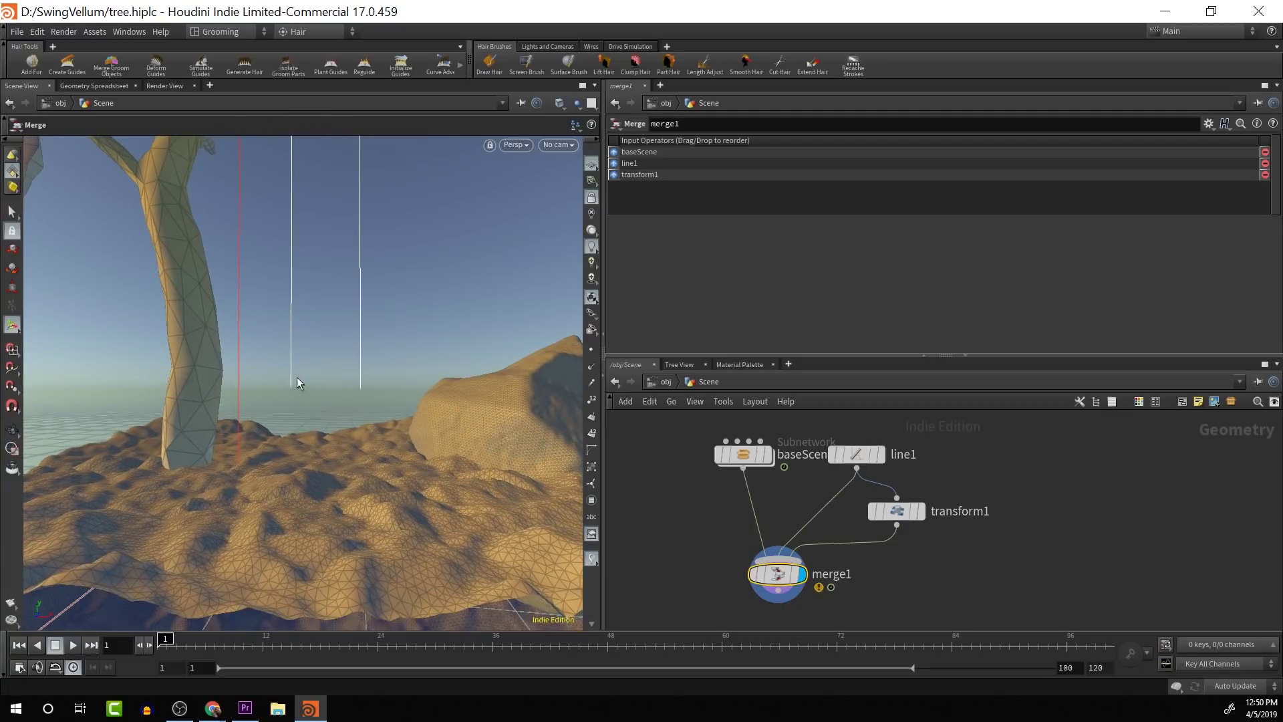
left_click_drag(290, 383, 338, 426, "alt")
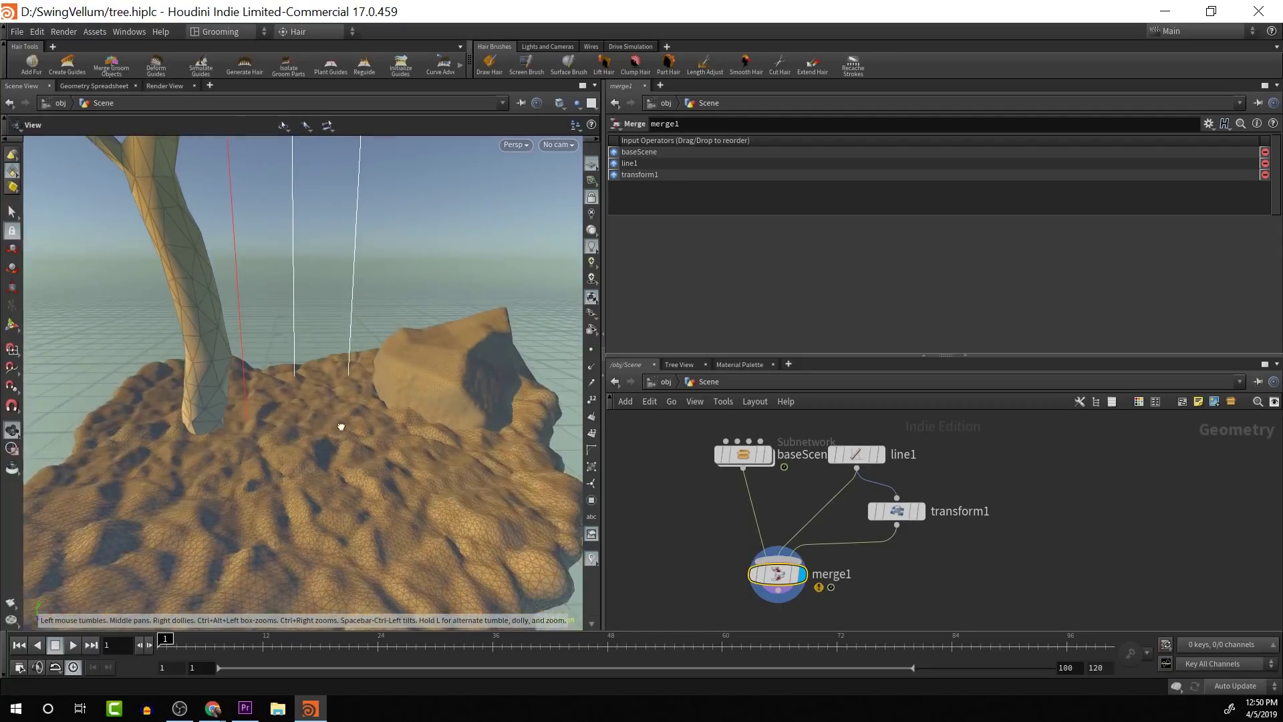
left_click_drag(348, 344, 370, 386, "alt")
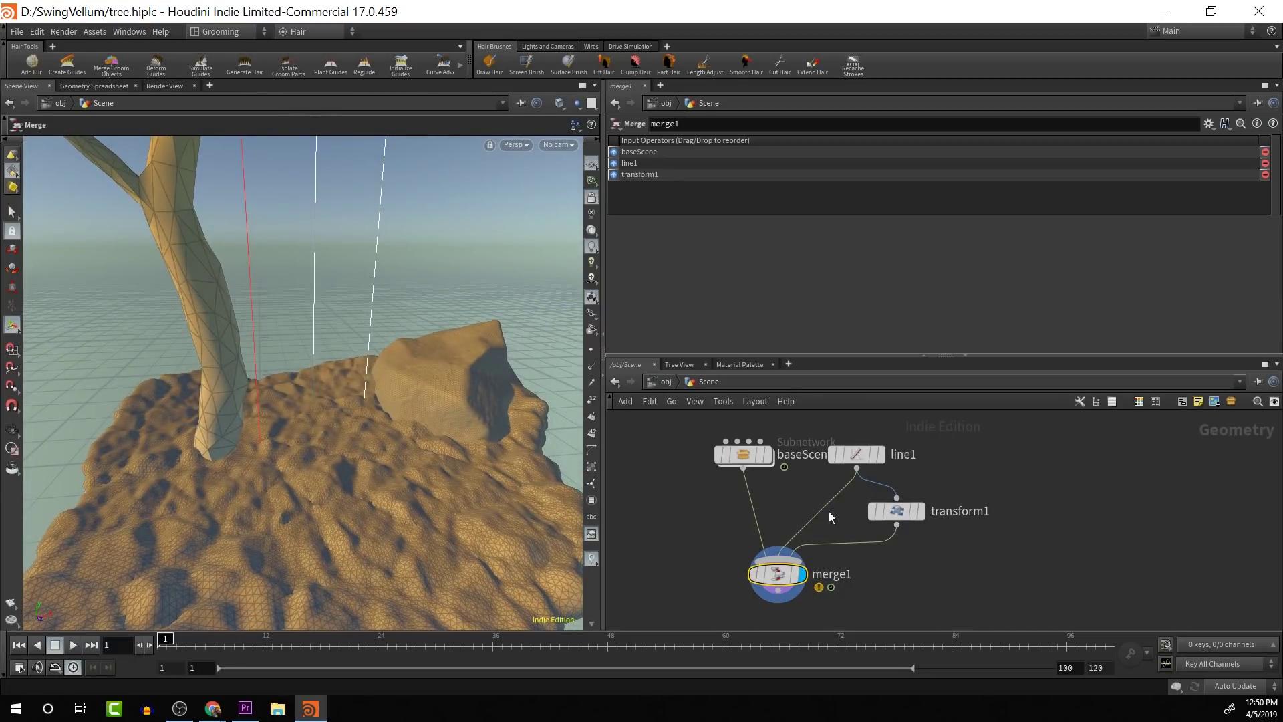
Add a Grid node beside the Transform node and set its rows and columns to 2.
key("Tab")
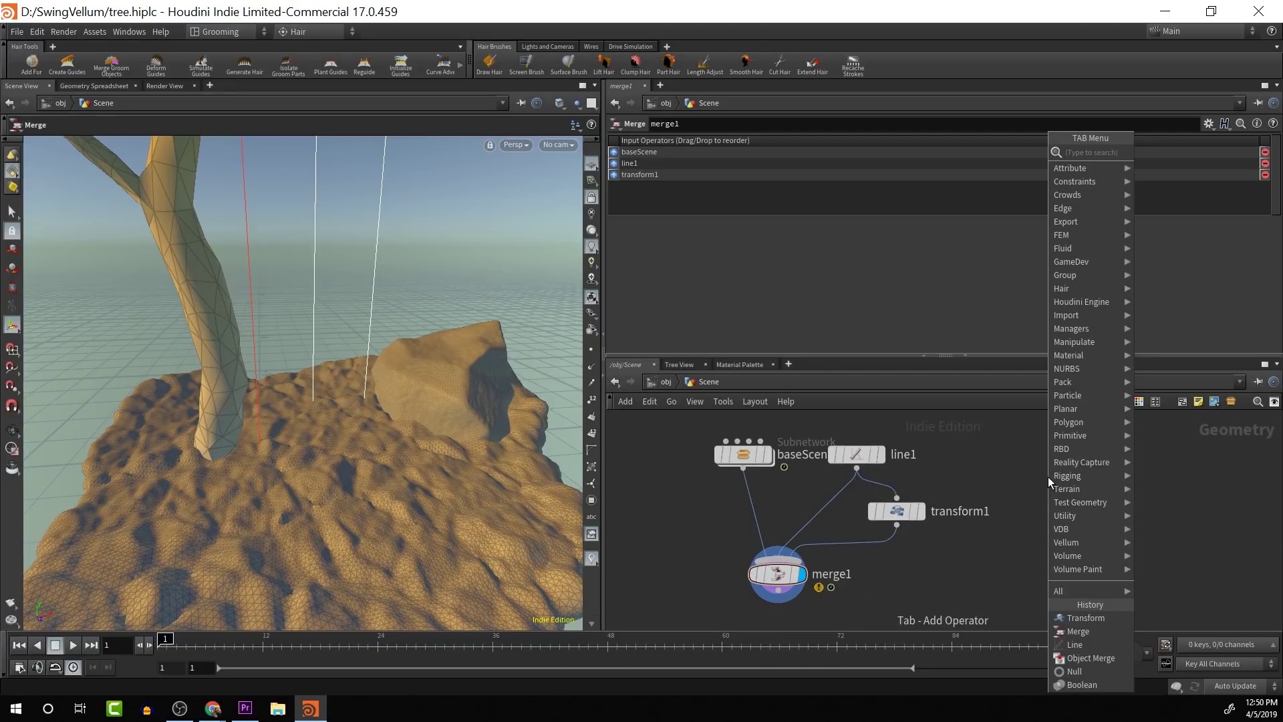
type("rid")
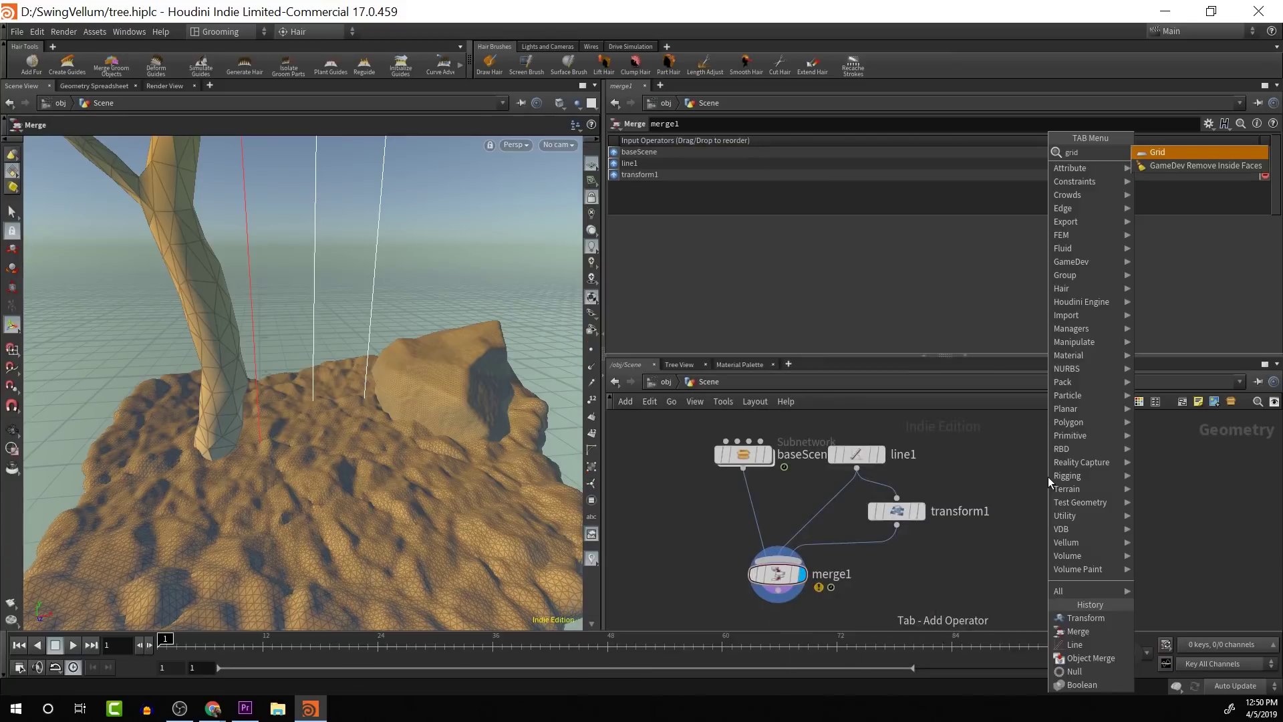
key("Return")
left_click(1047, 477)
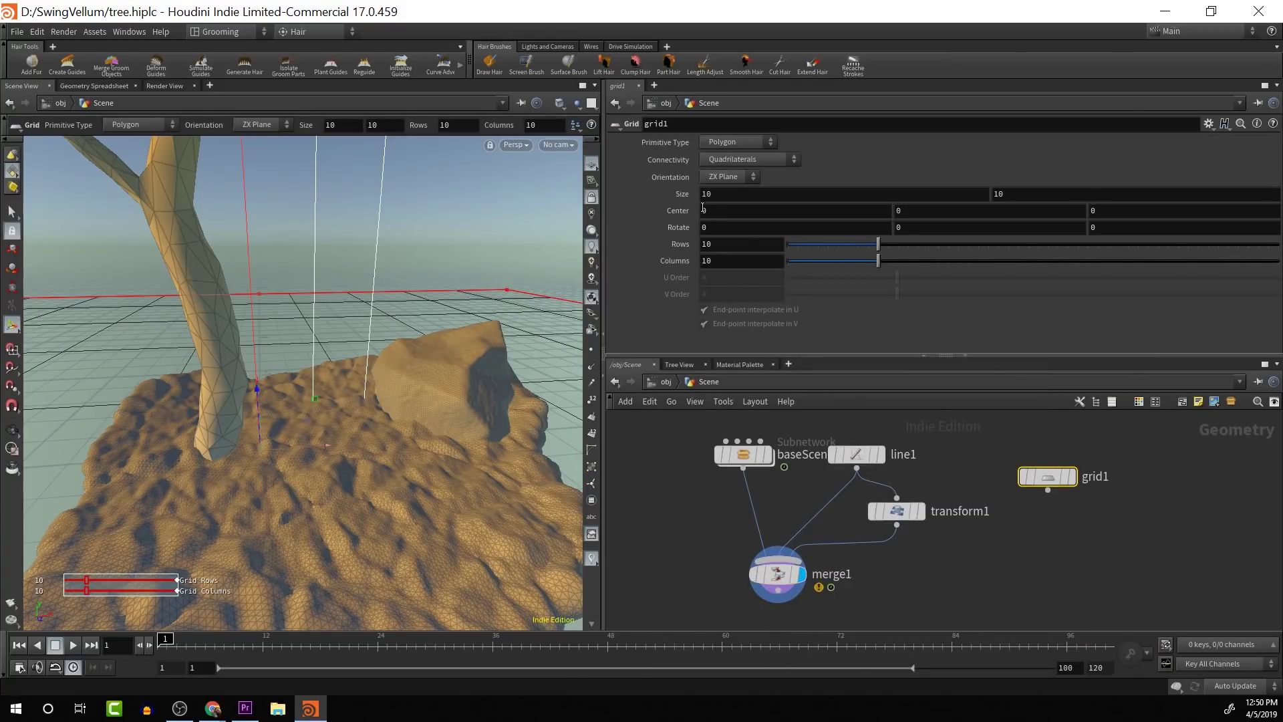
type("2")
key("Tab")
type("2")
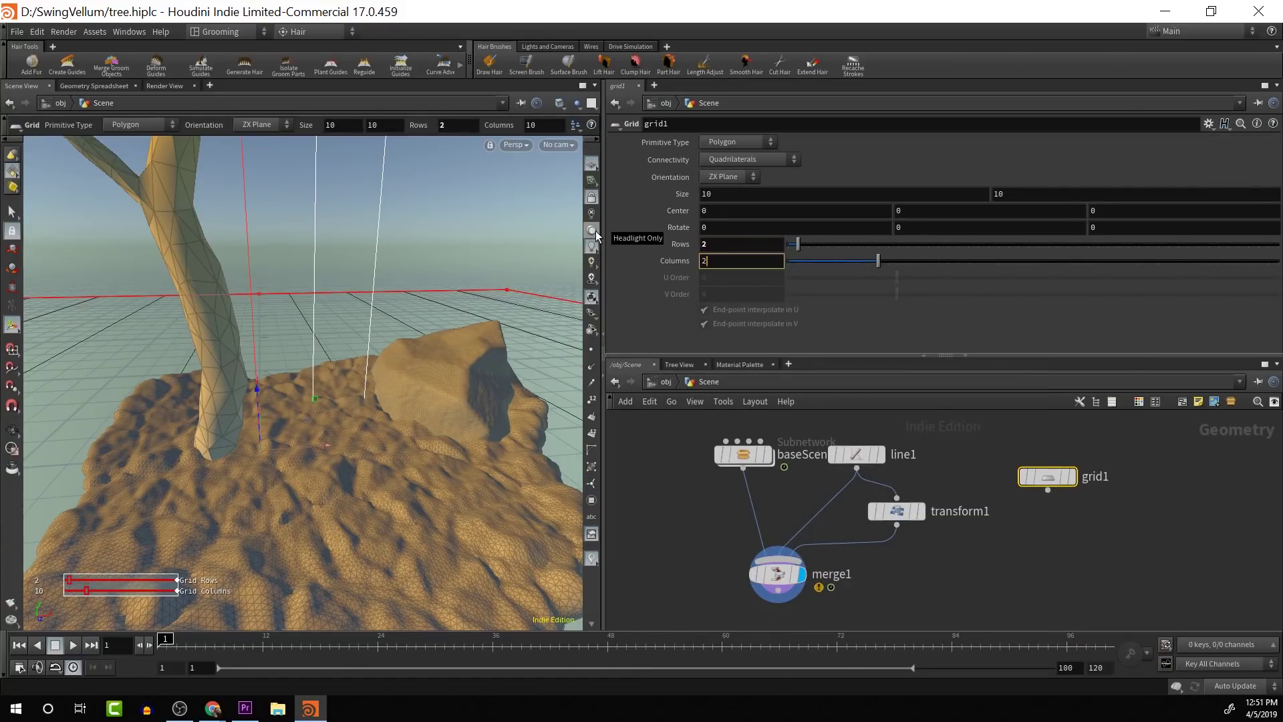
key("Tab")
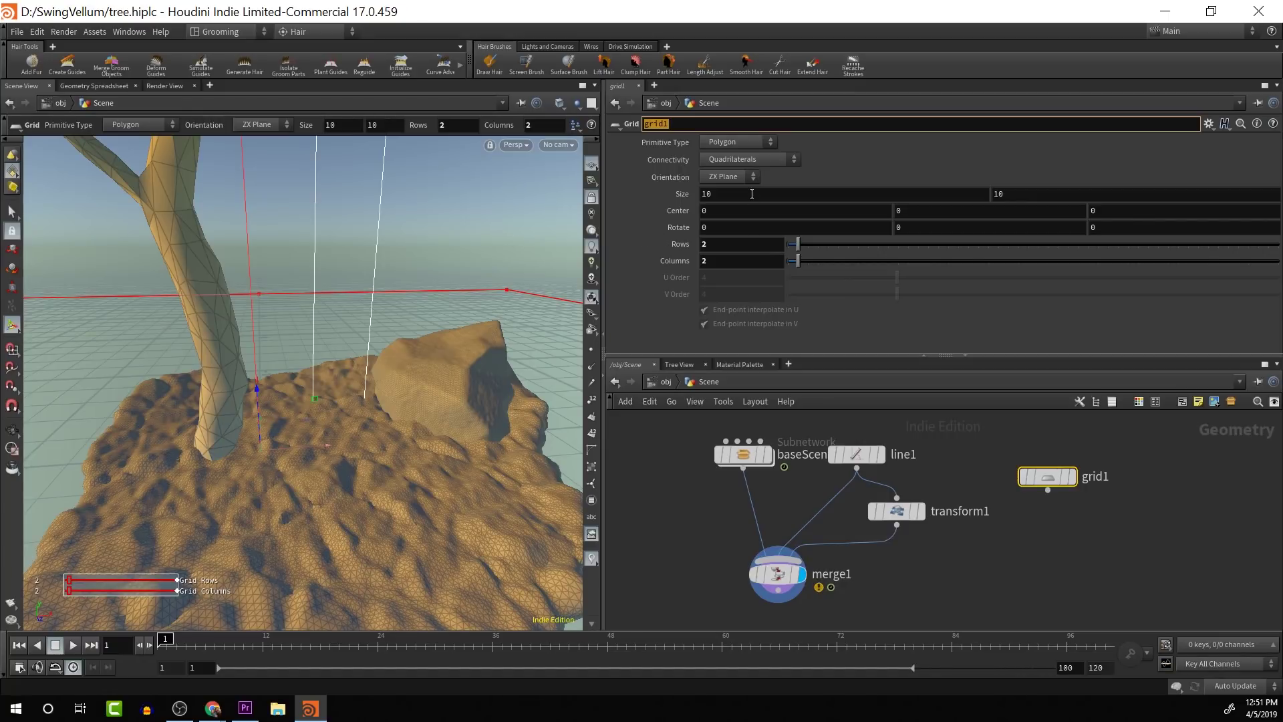
Set the grid's size to 1 by 1 and undo the stray move of its handle.
left_click(752, 193)
double_click(752, 193)
type("1")
key("Tab")
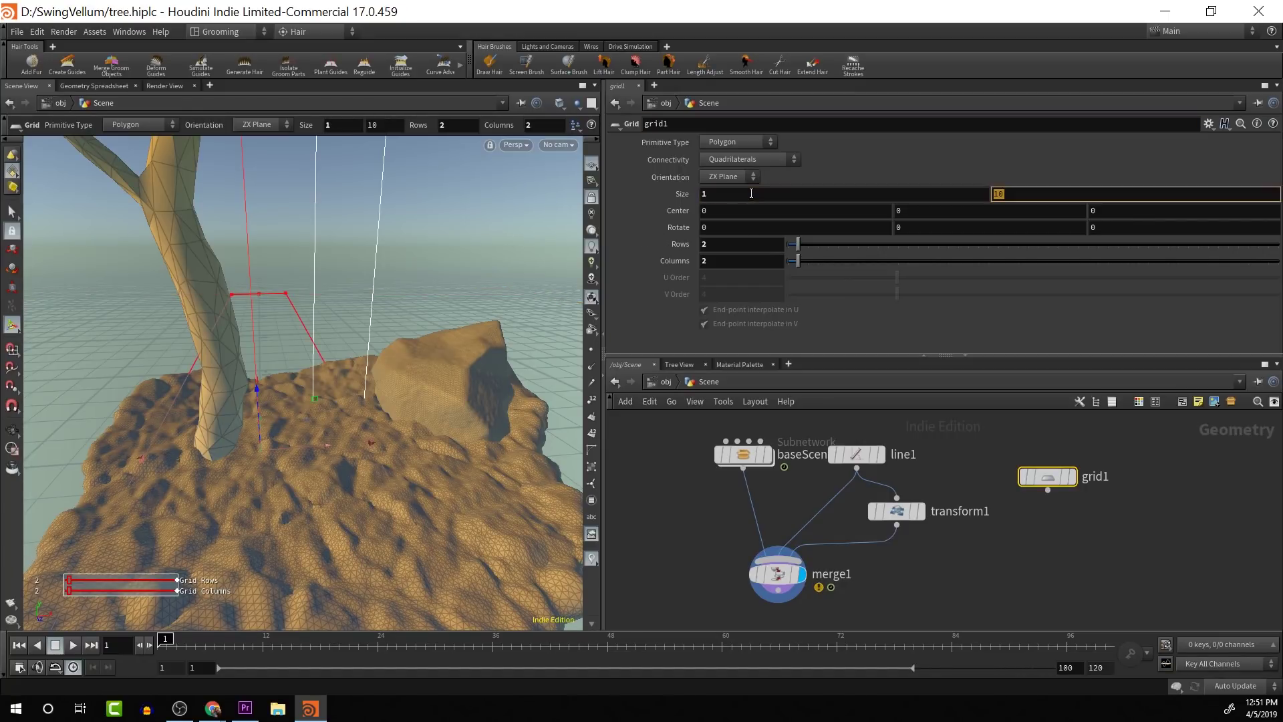
type("1")
key("Tab")
left_click(244, 358)
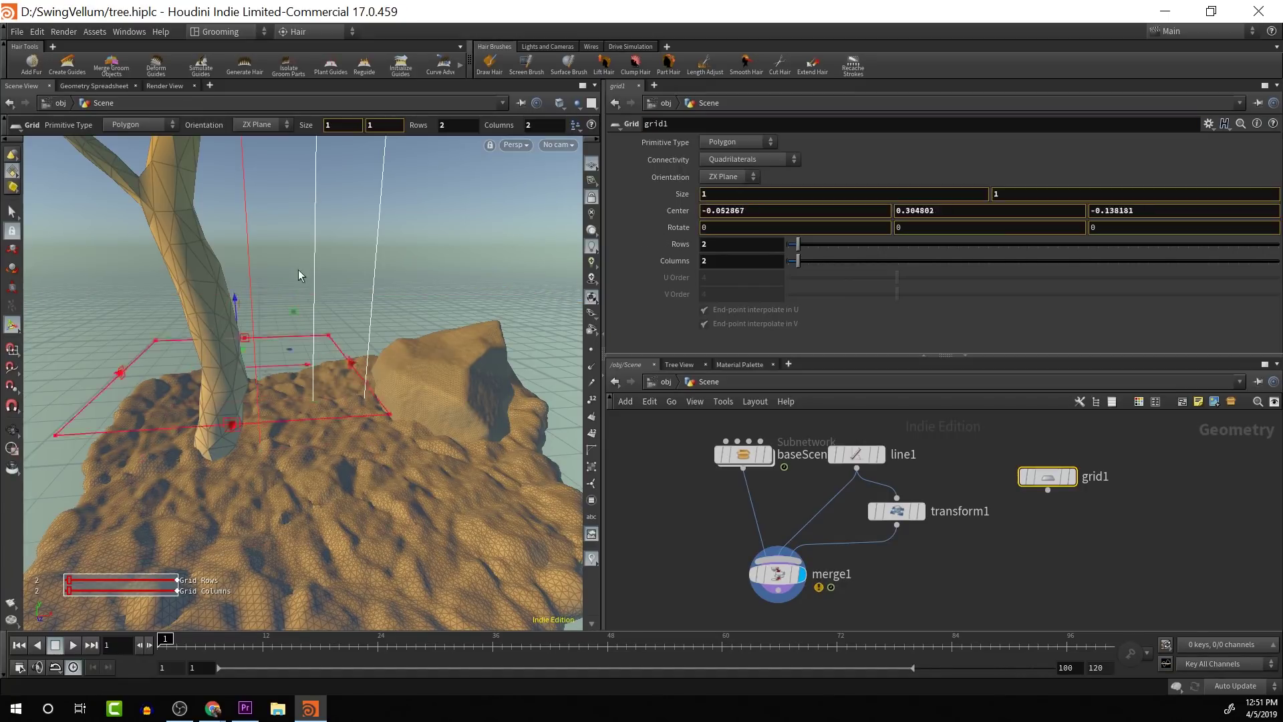
key("ctrl+z")
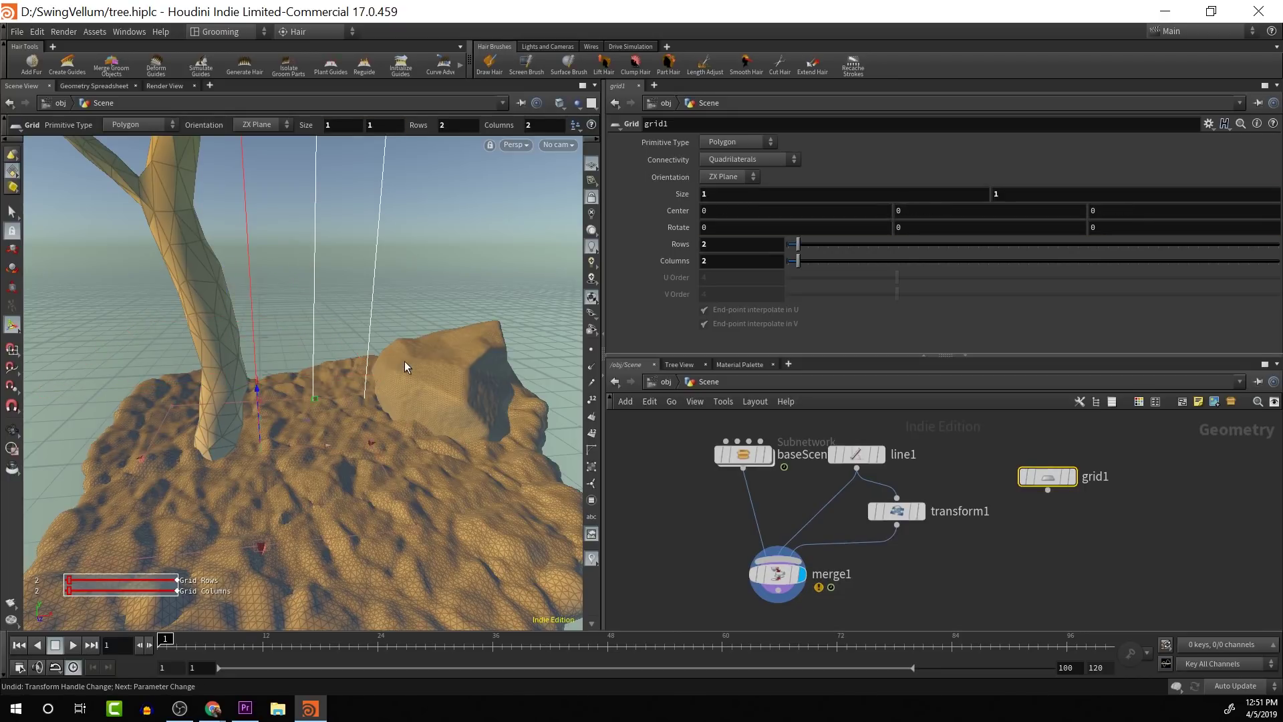
Move the grid beneath the ropes to a center of about 0.34, 0.27, 0.13, undoing the accidental resize.
left_click_drag(321, 423, 347, 447, "alt")
left_click_drag(423, 435, 426, 404)
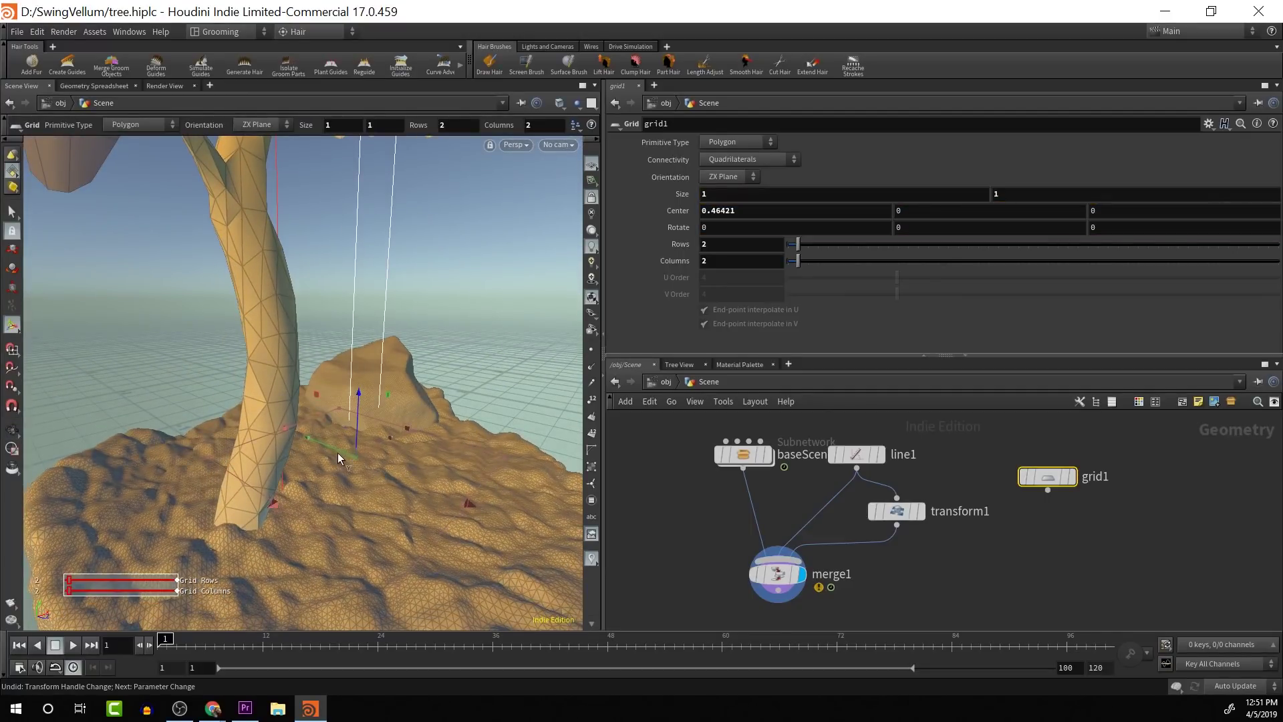
left_click_drag(338, 452, 379, 359)
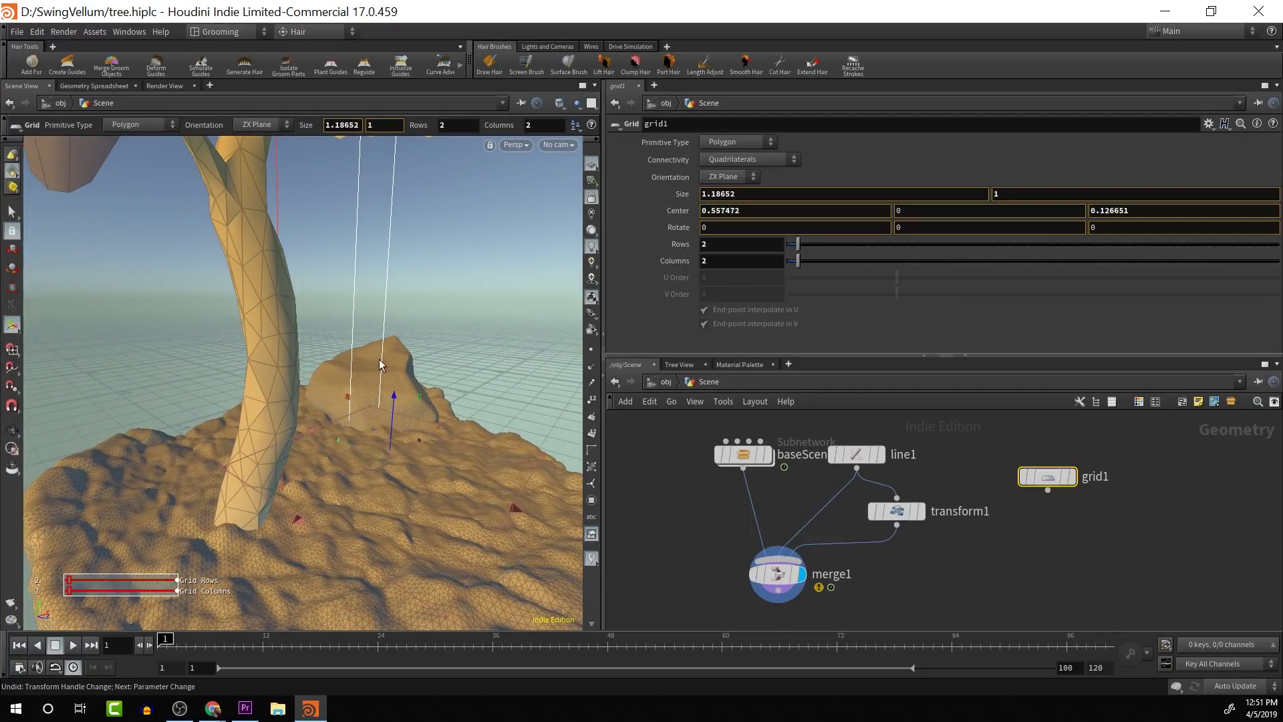
key("ctrl+z")
mouse_move(380, 416)
left_mouse_down()
mouse_move(374, 352)
mouse_move(369, 457)
mouse_move(369, 415)
mouse_move(386, 417)
left_mouse_up()
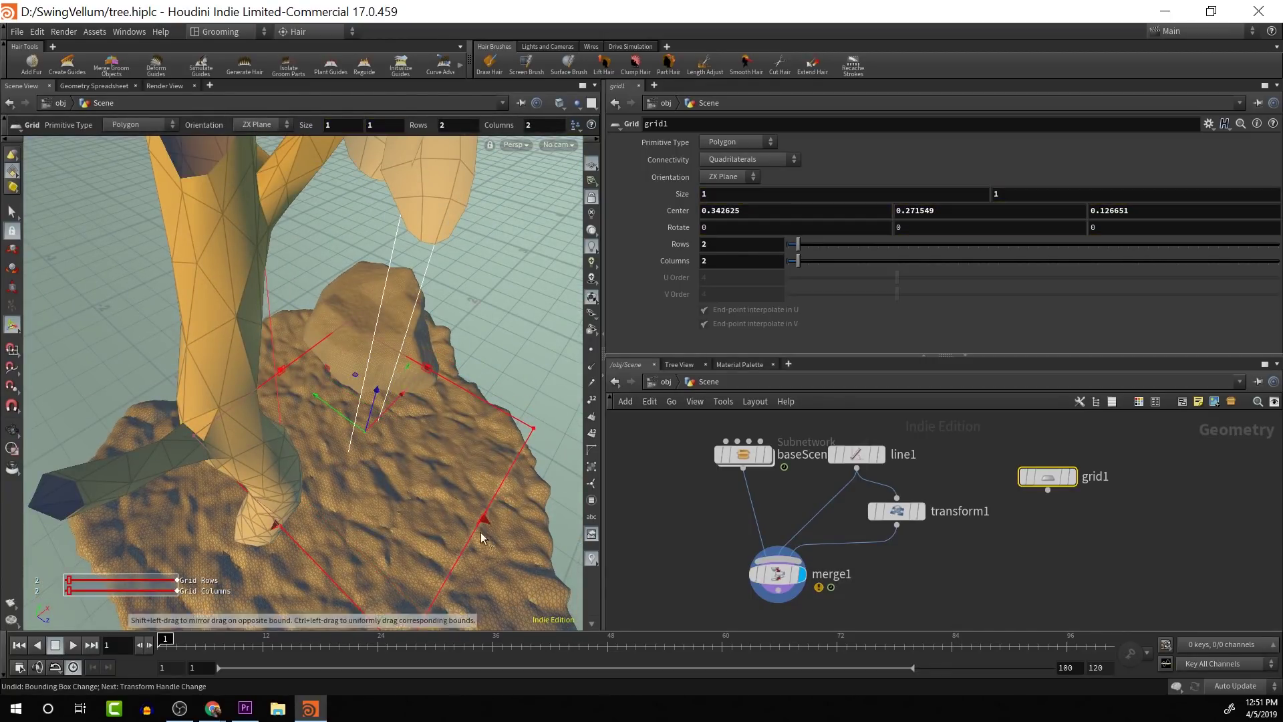
Pull in the grid's edges around the ropes' lower ends to make a swing seat about 0.27 by 0.10.
left_click_drag(482, 523, 341, 433)
left_click_drag(281, 529, 346, 464)
left_click_drag(444, 375, 354, 347, "alt")
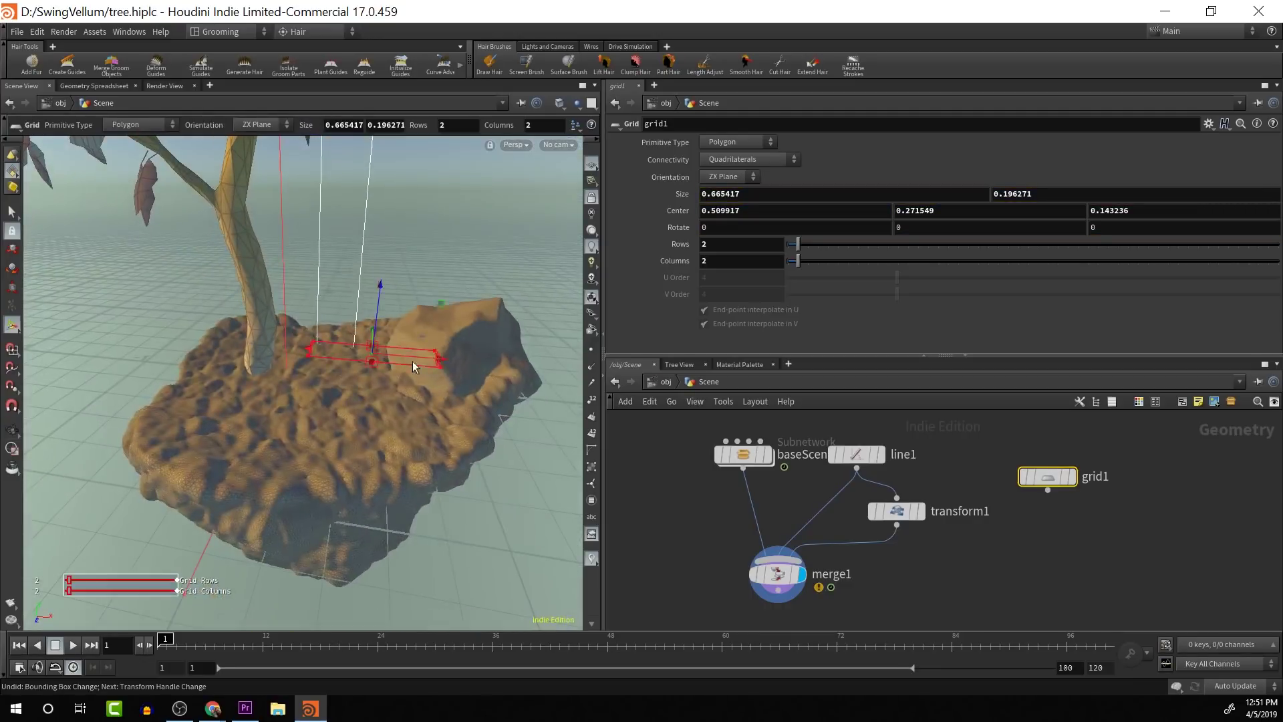
left_click_drag(450, 359, 438, 482, "alt")
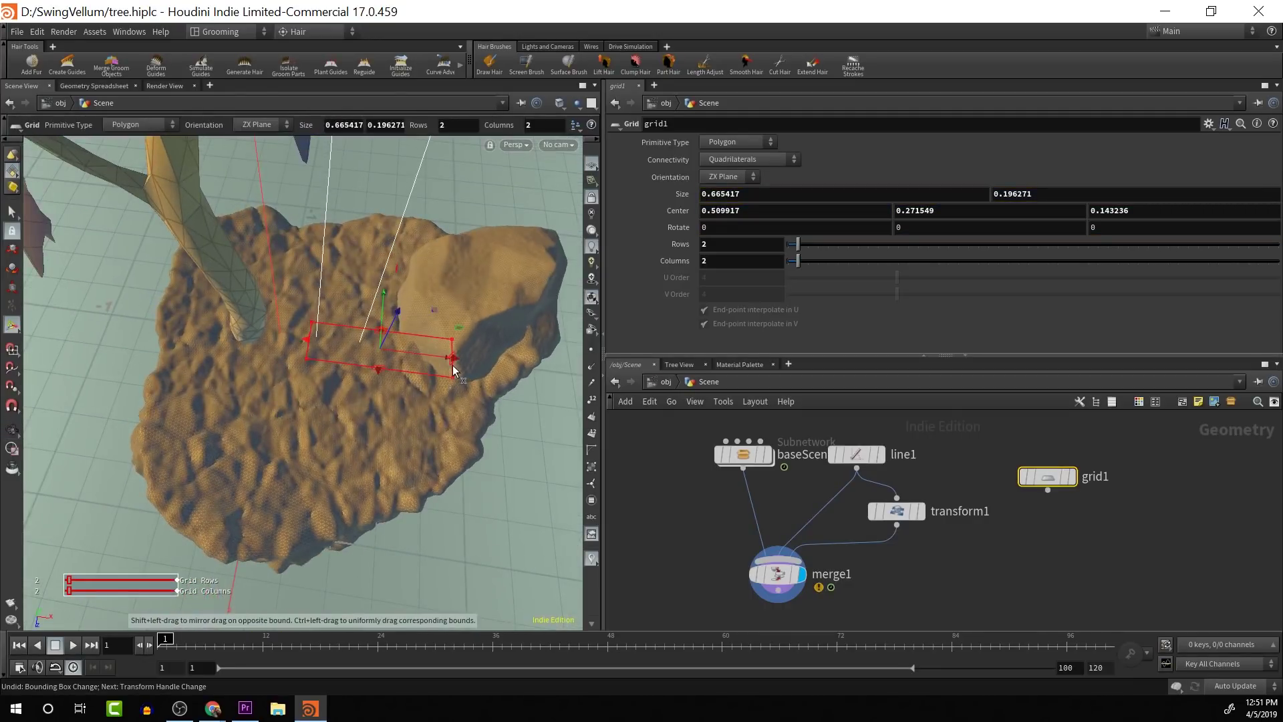
left_click_drag(452, 363, 476, 705)
scroll(381, 516, "up", 3)
right_click_drag(476, 705, 358, 468, "alt")
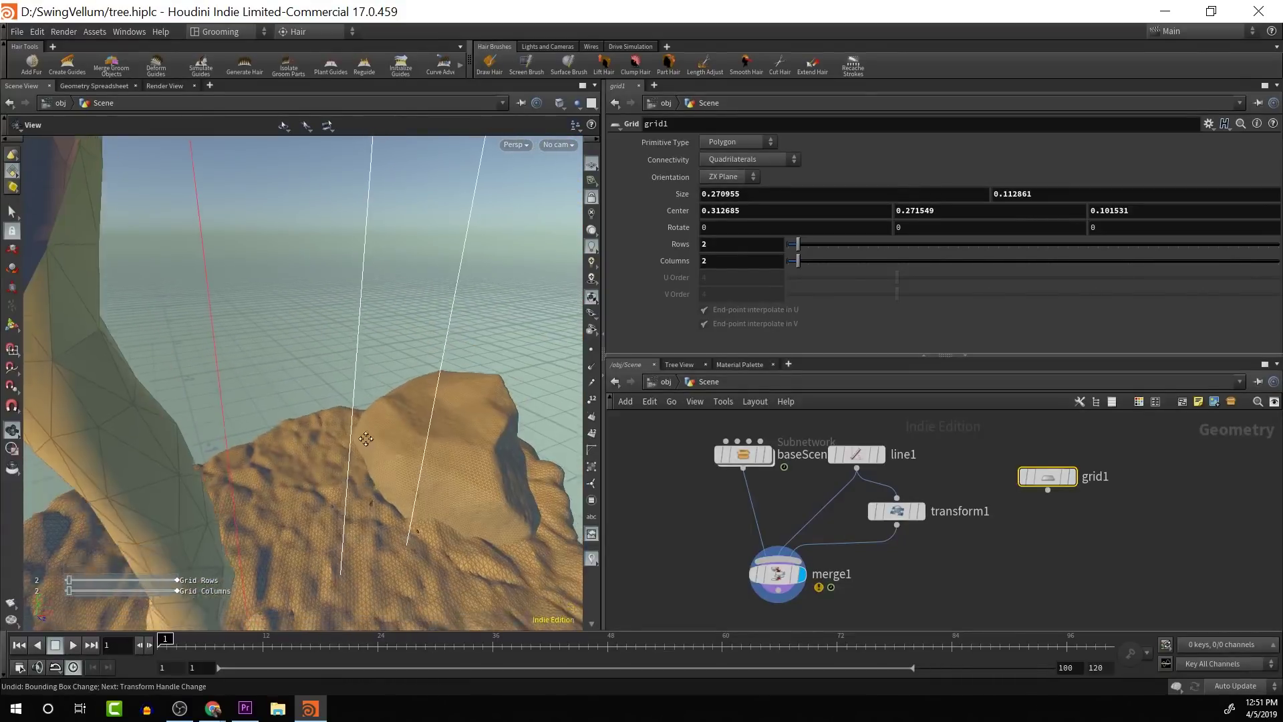
middle_click_drag(358, 468, 345, 406, "alt")
left_click(338, 455)
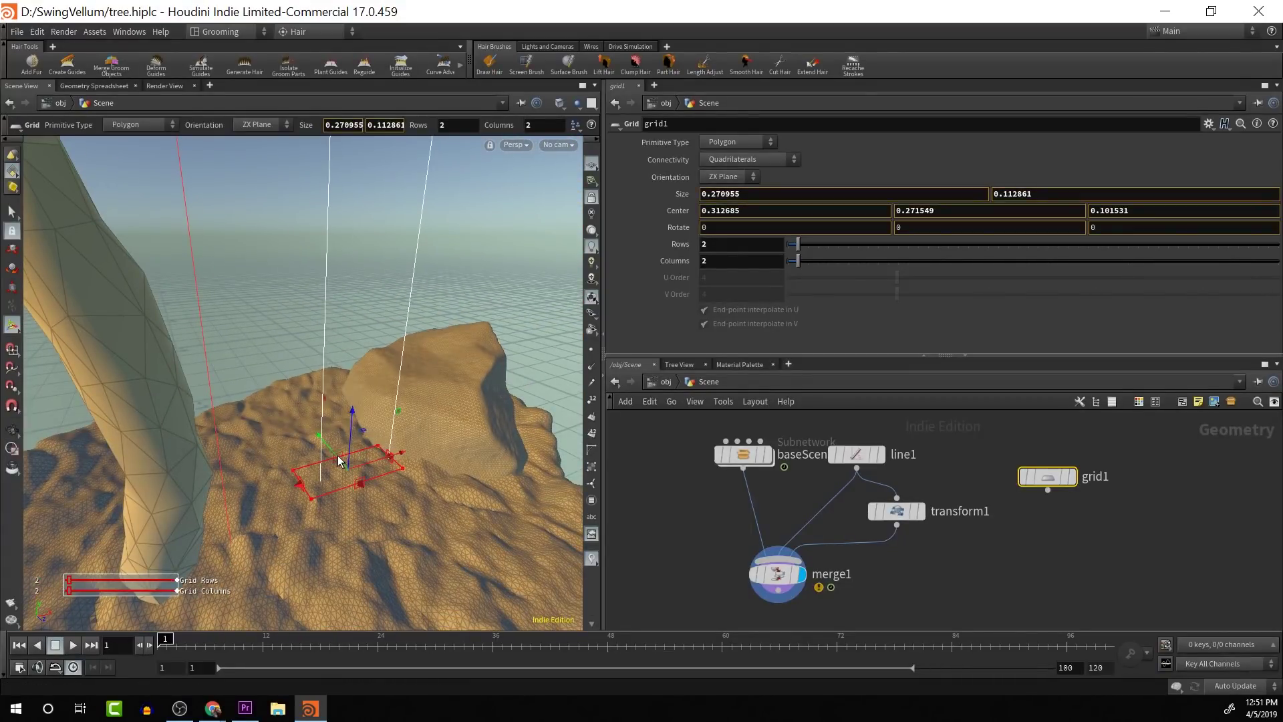
left_click_drag(342, 463, 349, 472)
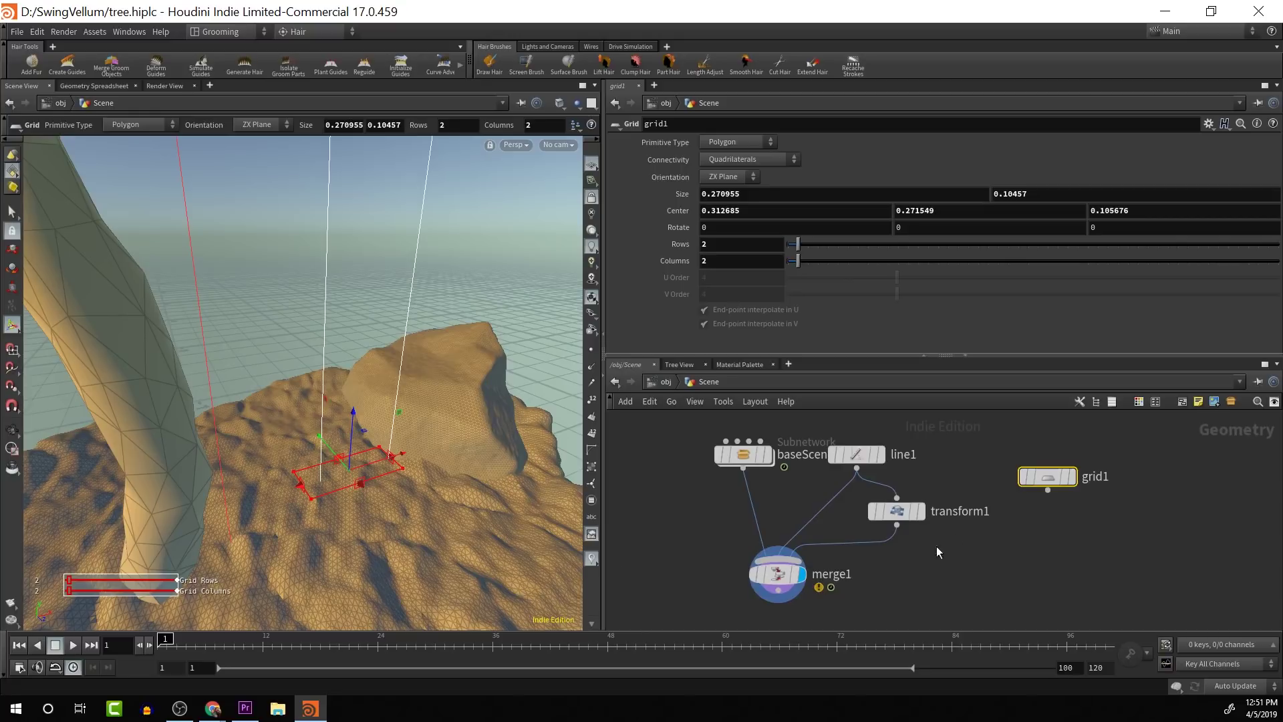
Connect the grid to the Merge node and, in the front view, raise it to a center Y of about 0.30, level with the rope ends.
mouse_move(1048, 490)
left_mouse_down()
mouse_move(844, 591)
mouse_move(781, 553)
left_mouse_up()
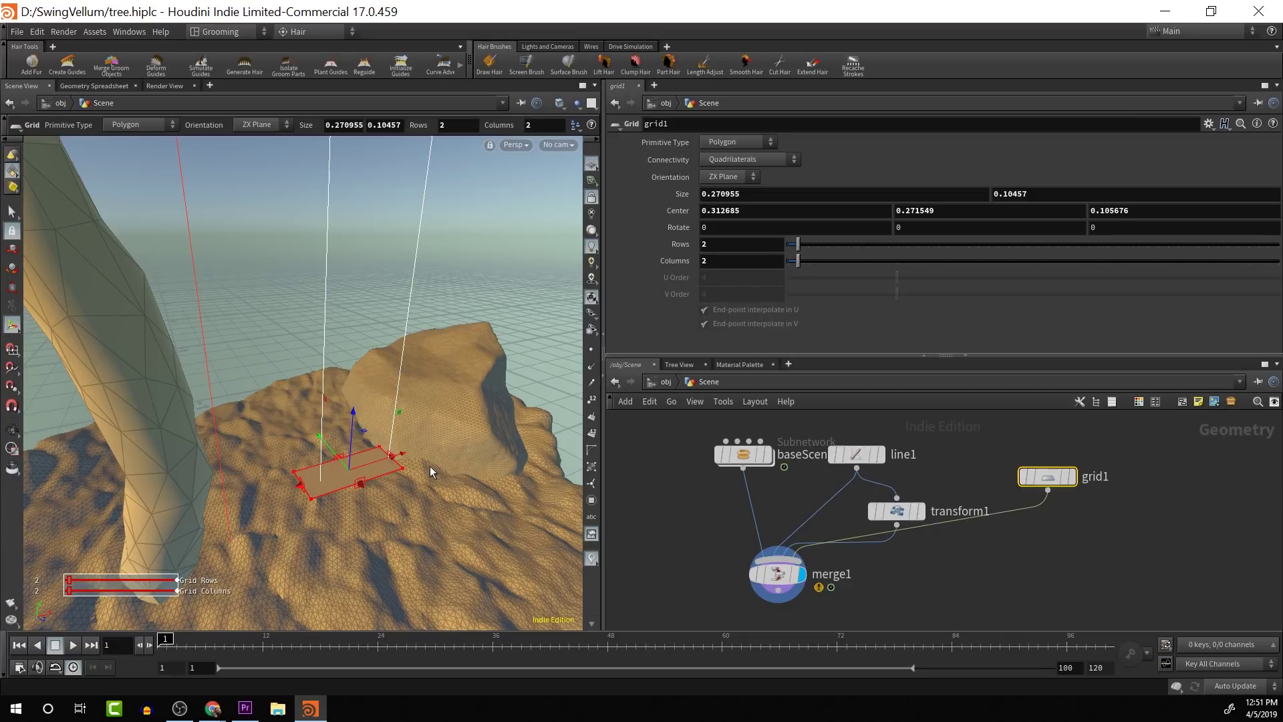
key("space+3")
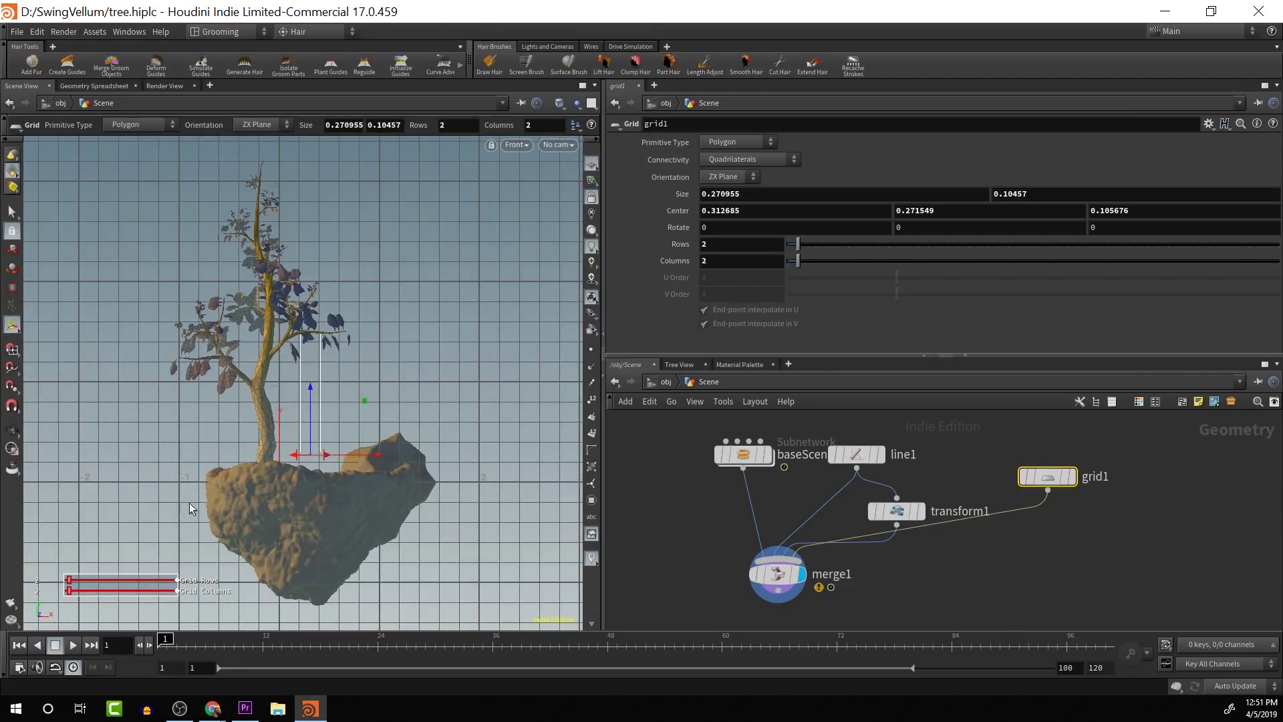
scroll(214, 524, "up", 3)
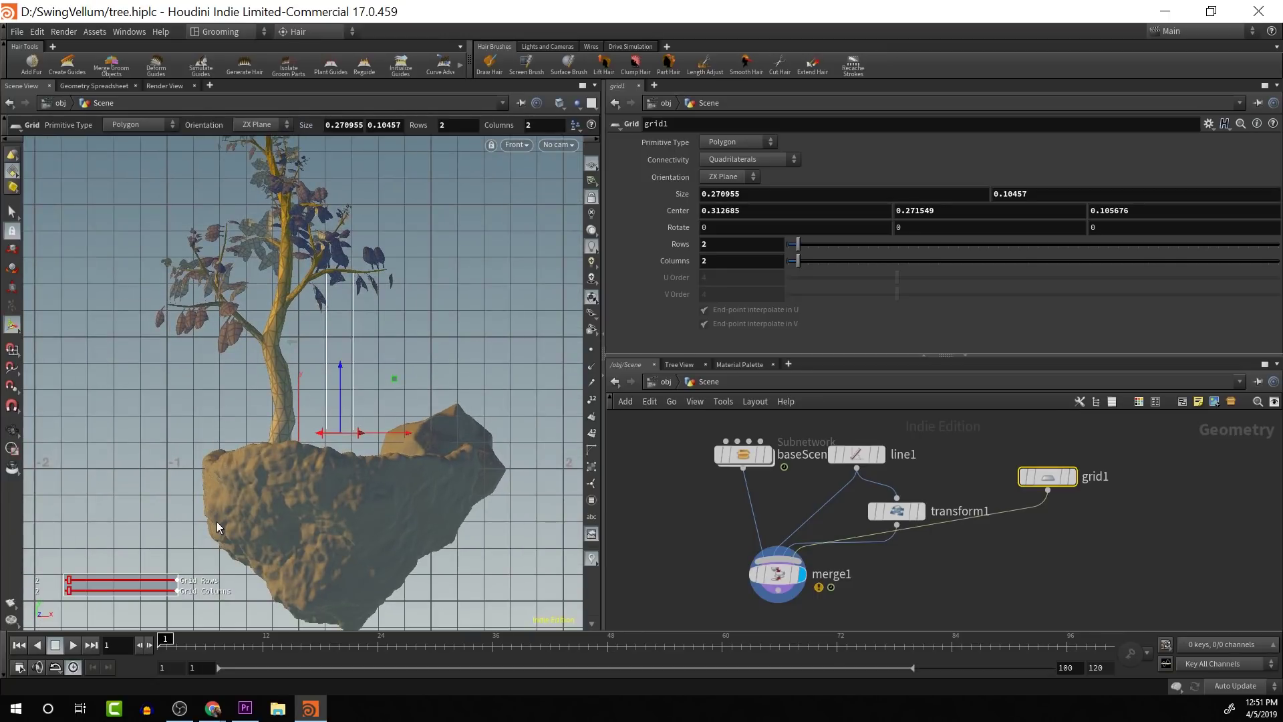
scroll(348, 467, "up", 10)
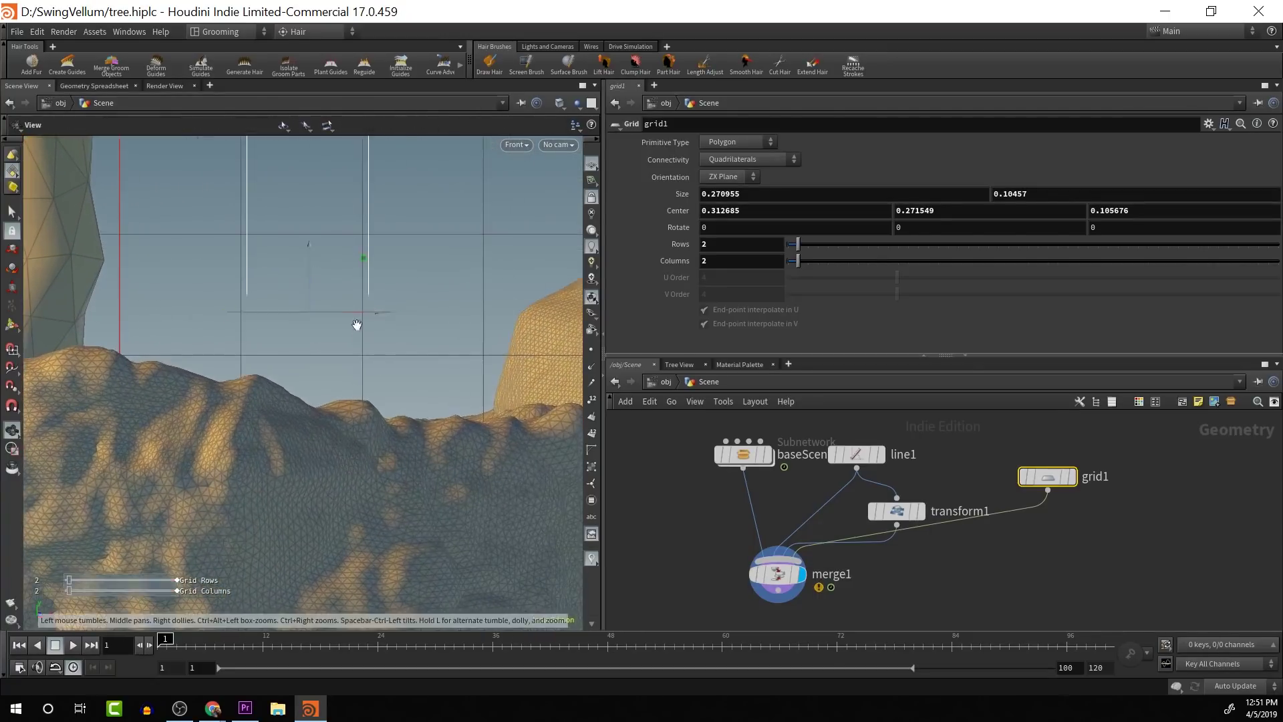
middle_click_drag(357, 325, 392, 395)
right_click_drag(392, 397, 396, 449)
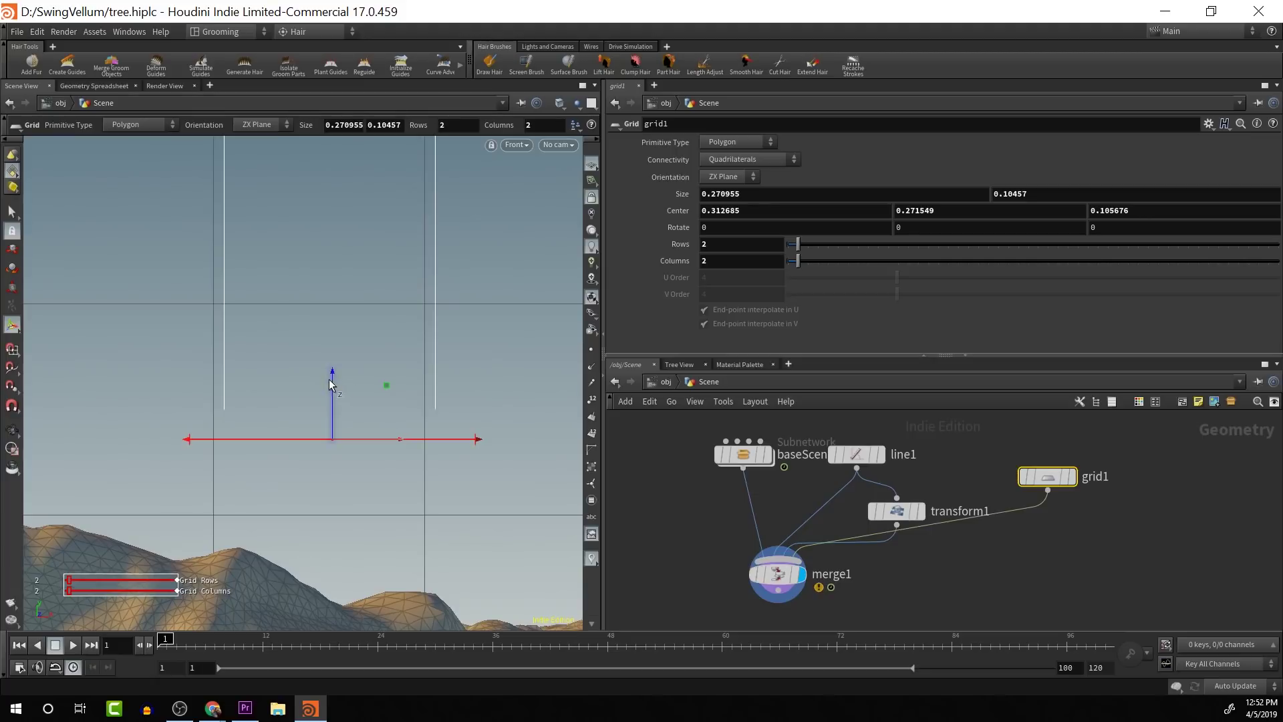
left_click_drag(331, 376, 340, 345)
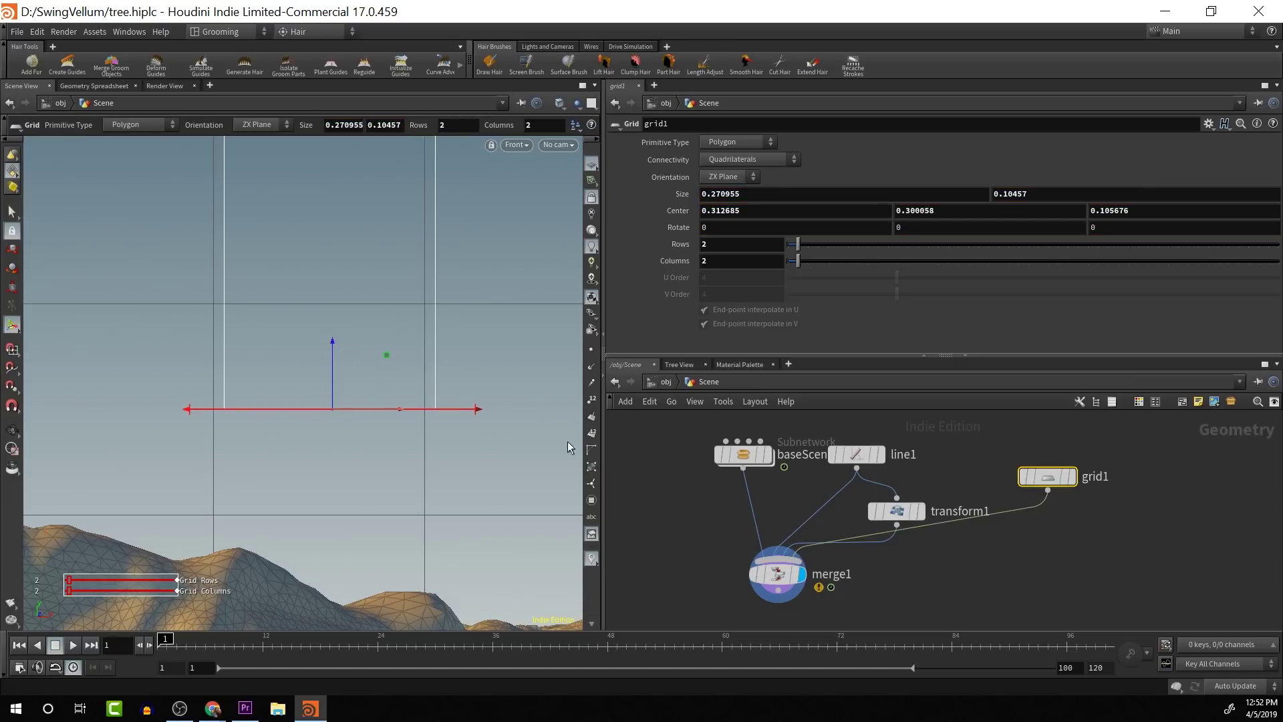
Move the transform1 and line1 nodes slightly up in the network to leave more room above the Merge node.
left_click_drag(894, 513, 899, 491)
left_click_drag(851, 457, 855, 448)
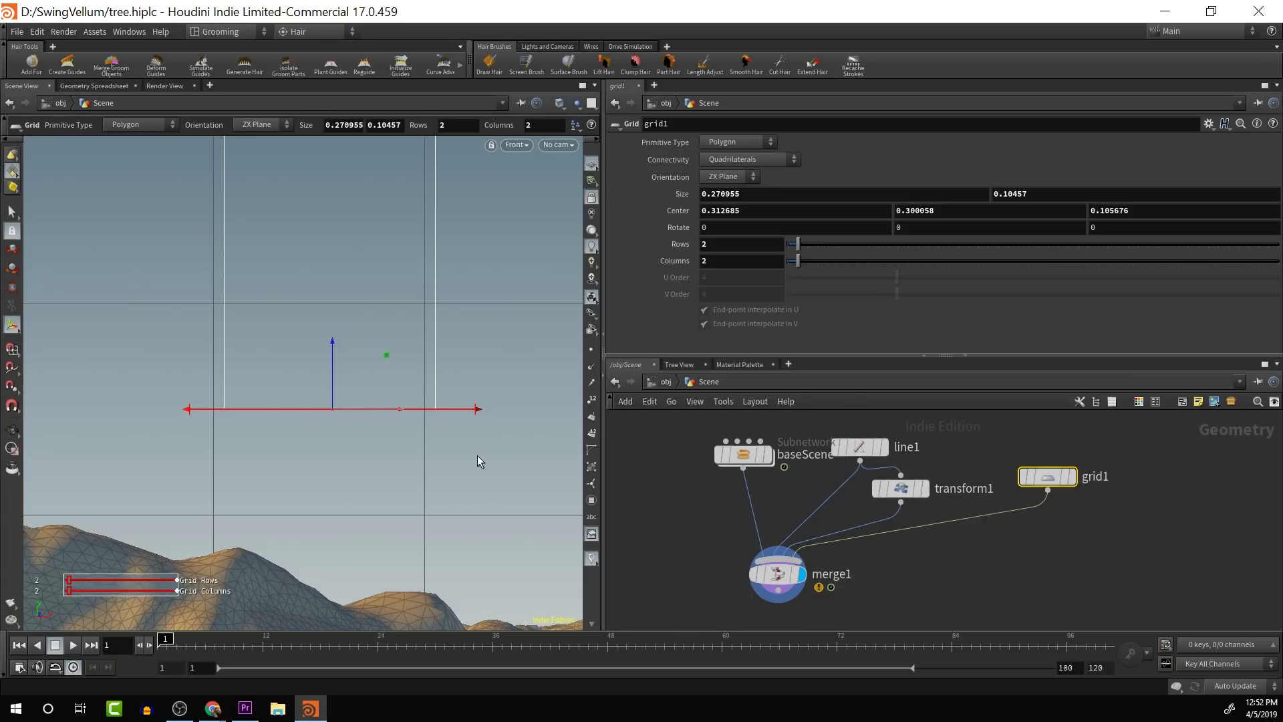
In the perspective view, shift the seat grid to a center Z of about 0.14 and narrow its depth to about 0.078.
key("space")
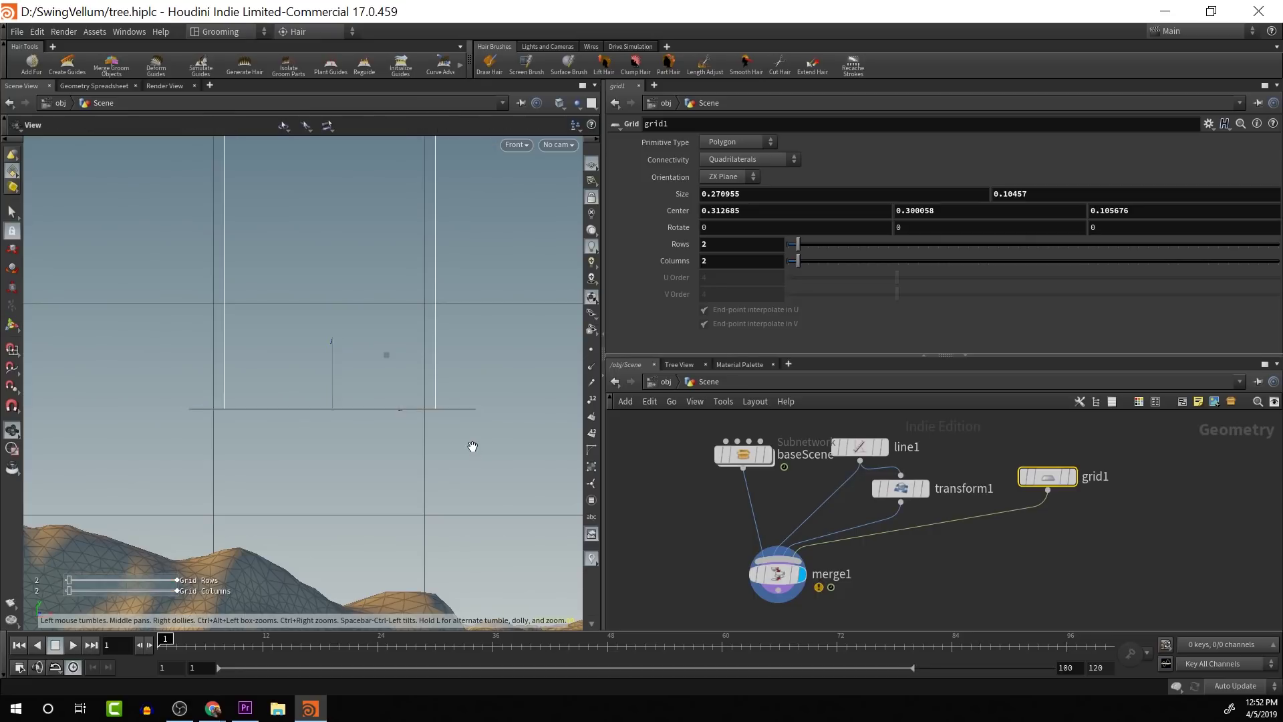
key("1")
left_click_drag(301, 334, 272, 532)
key("space")
key("space")
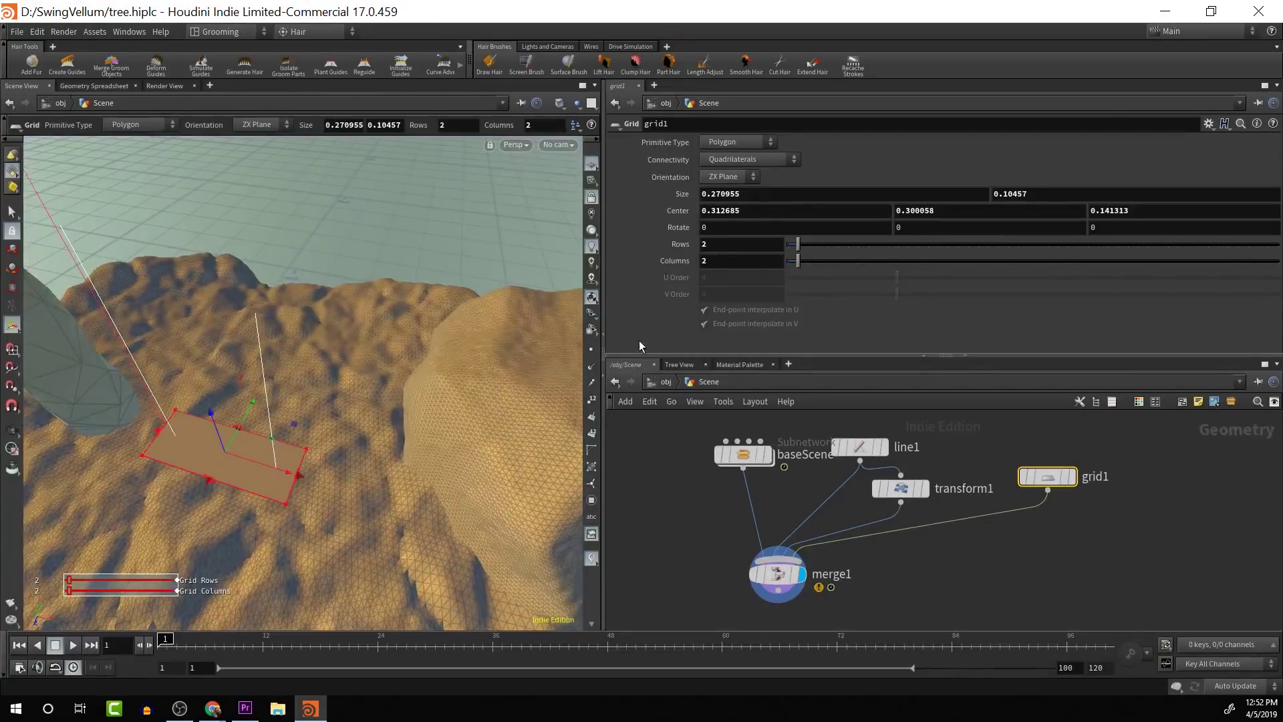
left_click_drag(214, 487, 242, 435)
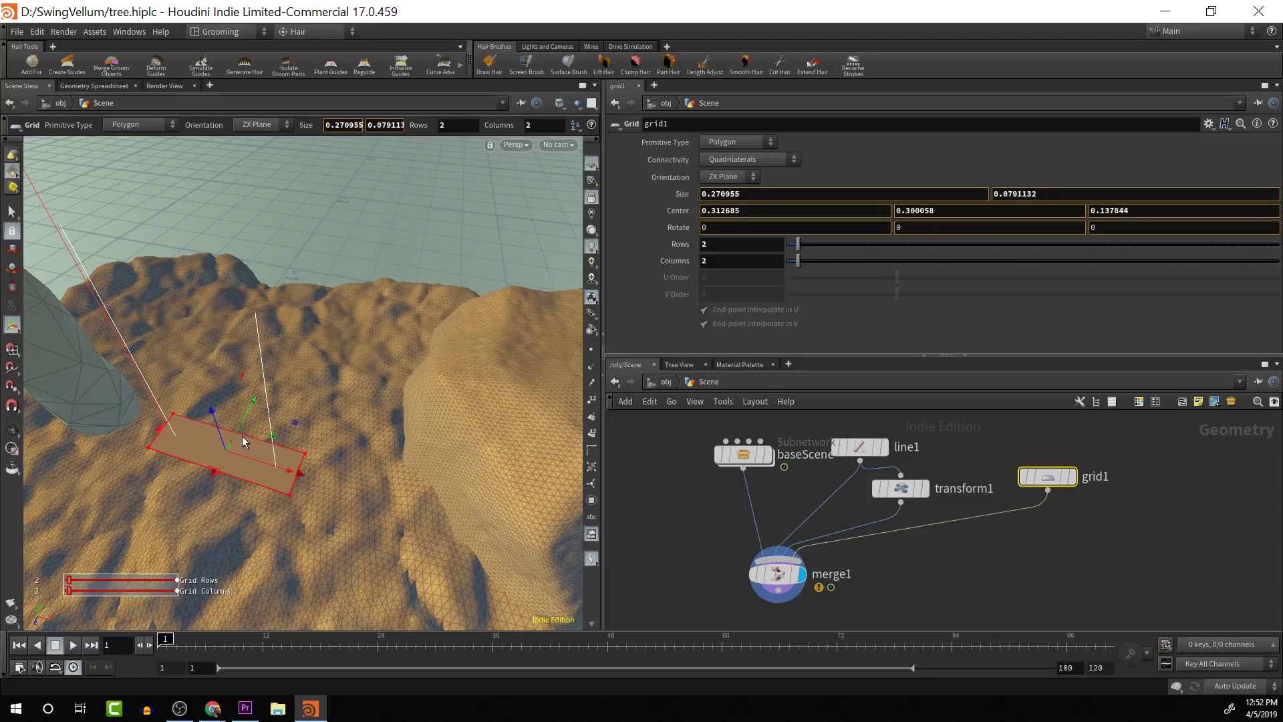
key("Escape")
left_click_drag(246, 535, 306, 350)
key("Return")
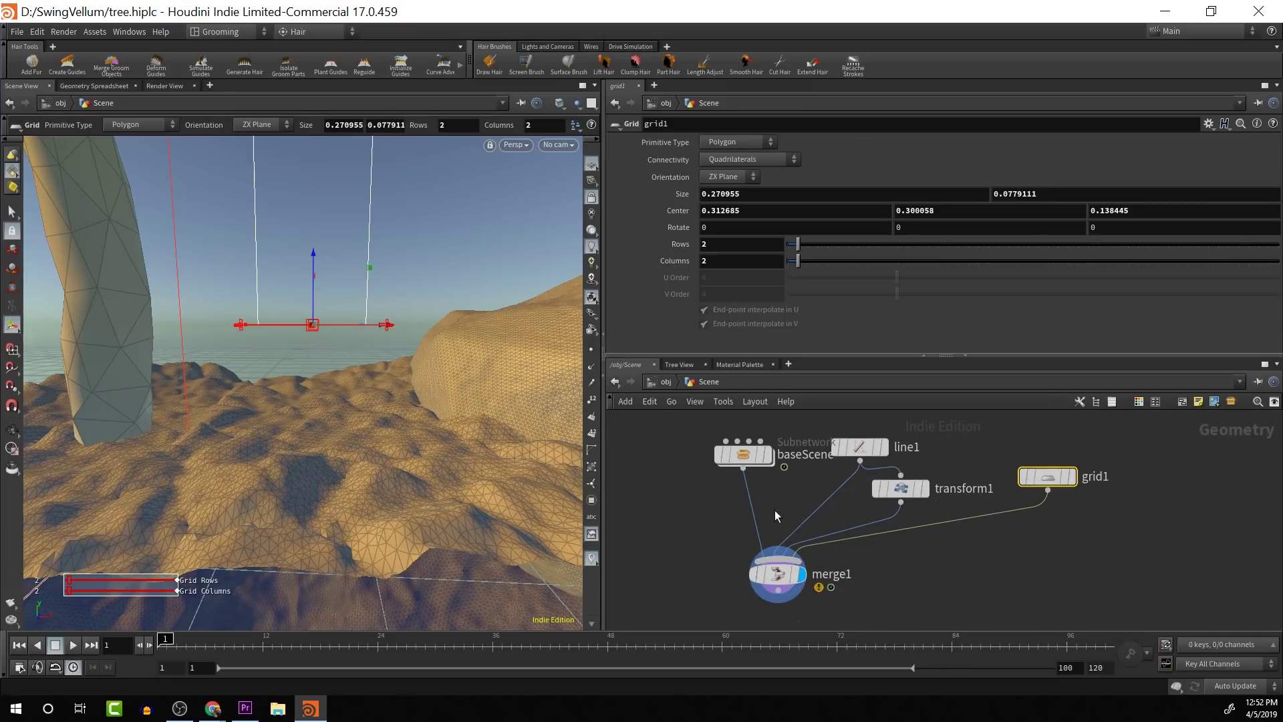
Disconnect line1, transform1 and grid1 from merge1, then place merge1 beneath baseScene and line1 slightly higher in the network.
key("Escape")
left_click_drag(365, 332, 395, 356)
right_click_drag(395, 356, 381, 295)
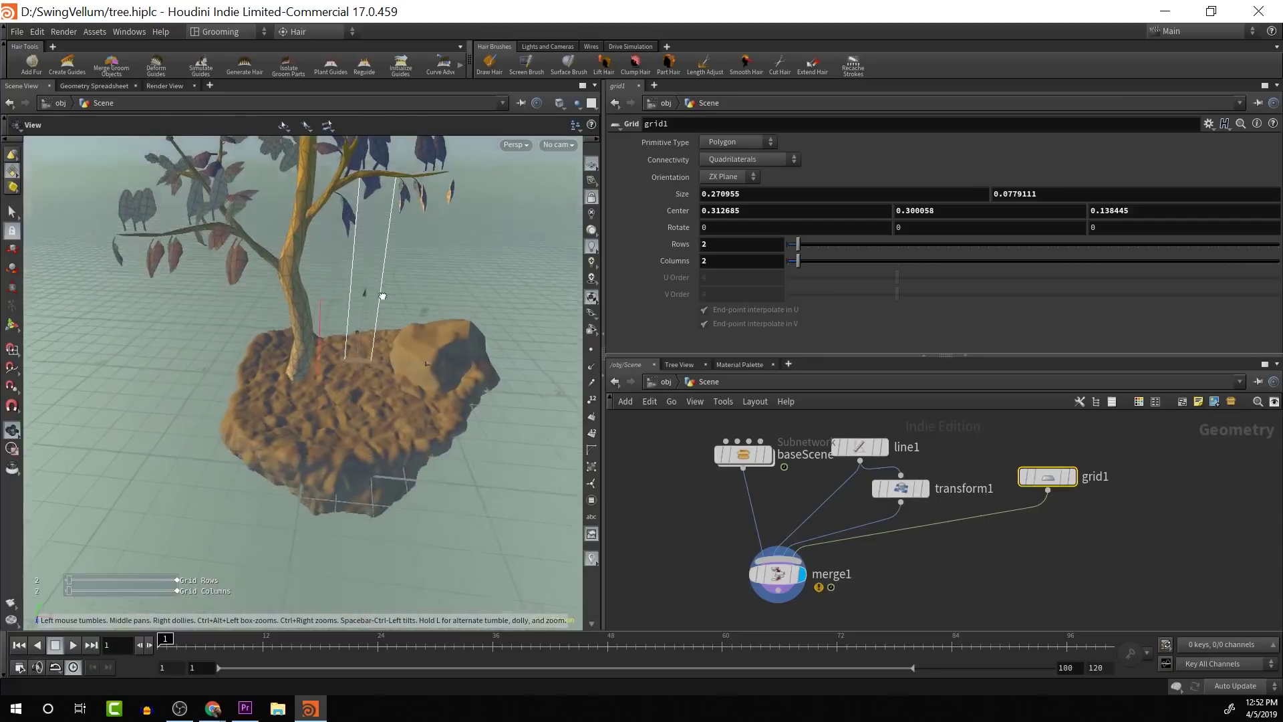
left_click_drag(381, 295, 392, 323)
key("y")
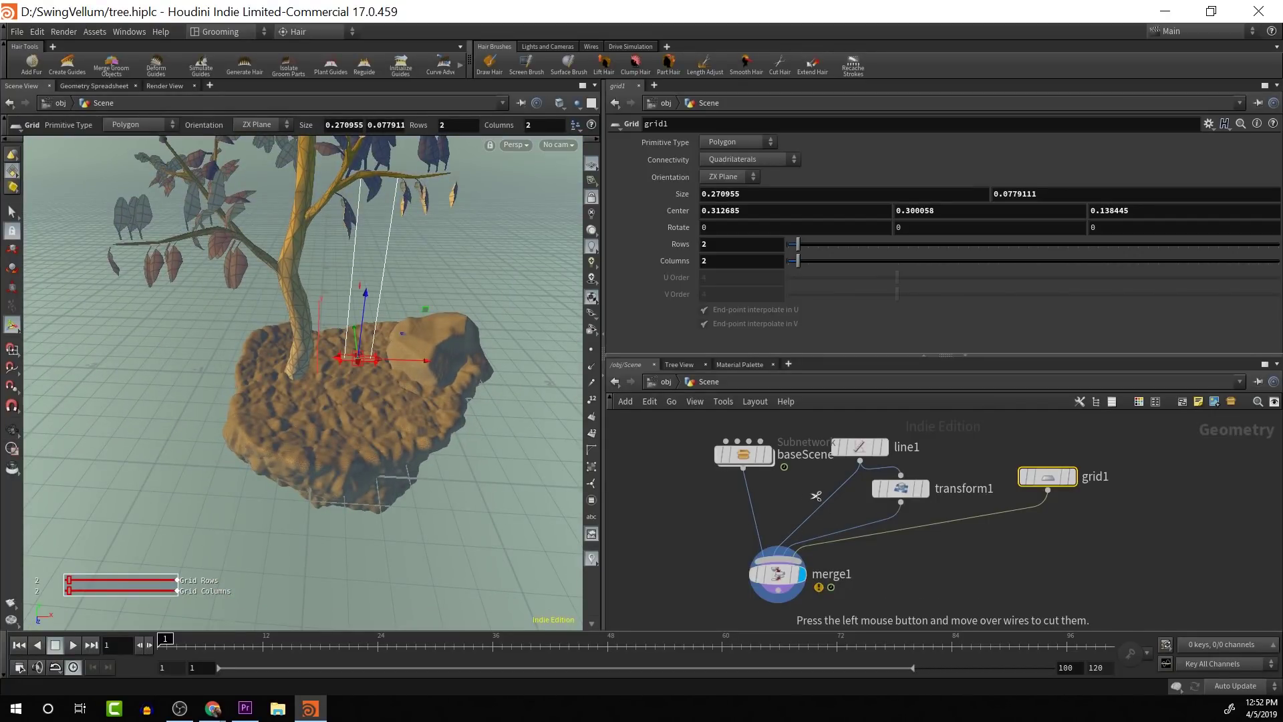
left_click_drag(816, 496, 868, 554)
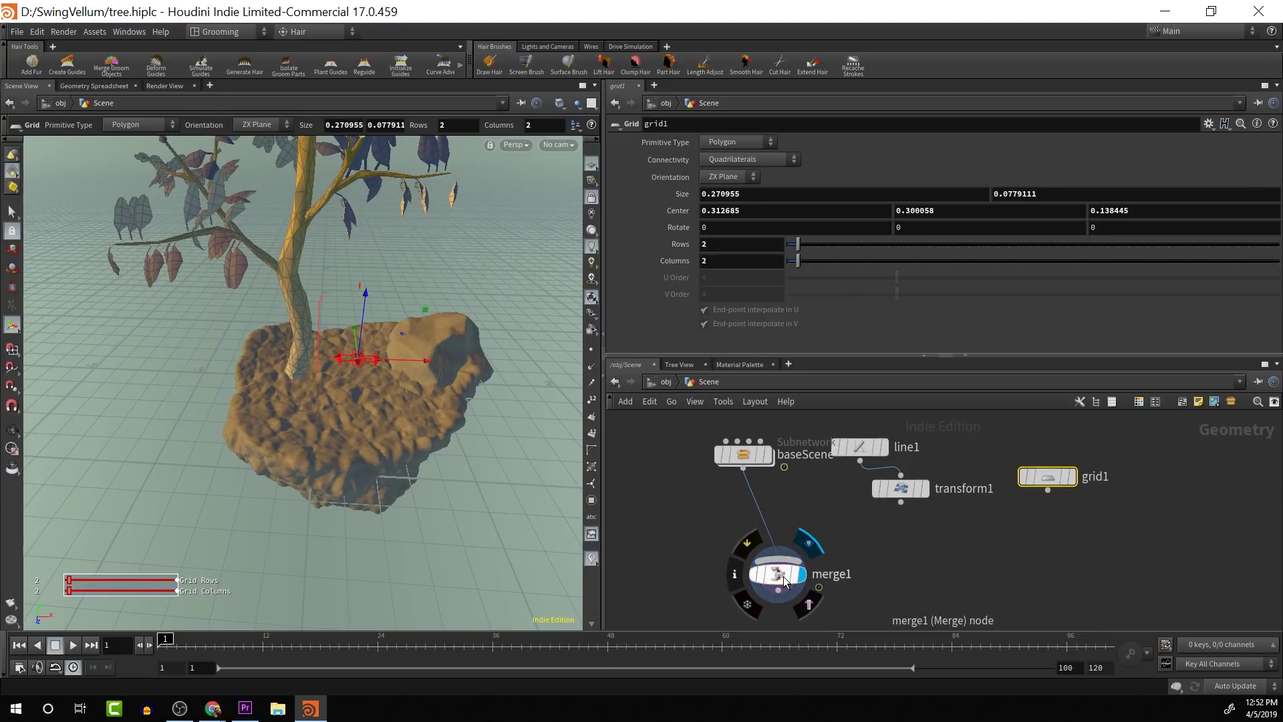
left_click_drag(785, 582, 742, 577)
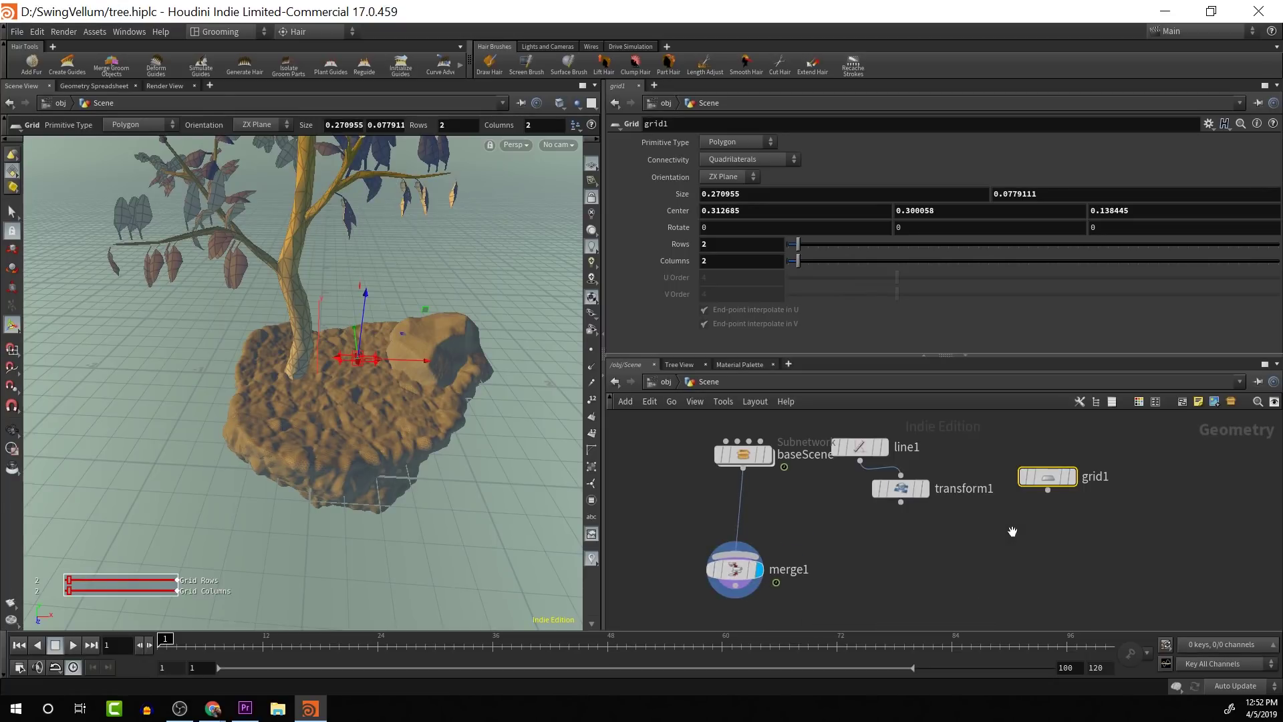
middle_click_drag(1013, 532, 938, 556)
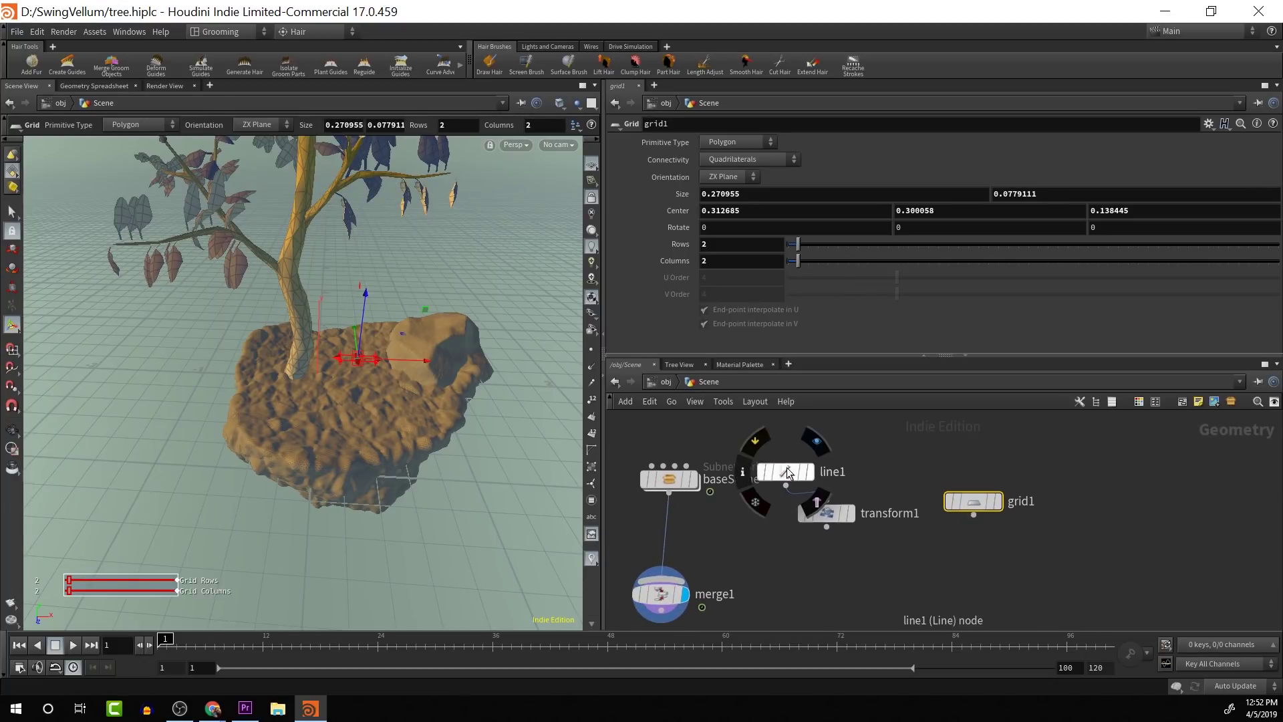
left_click_drag(789, 473, 814, 460)
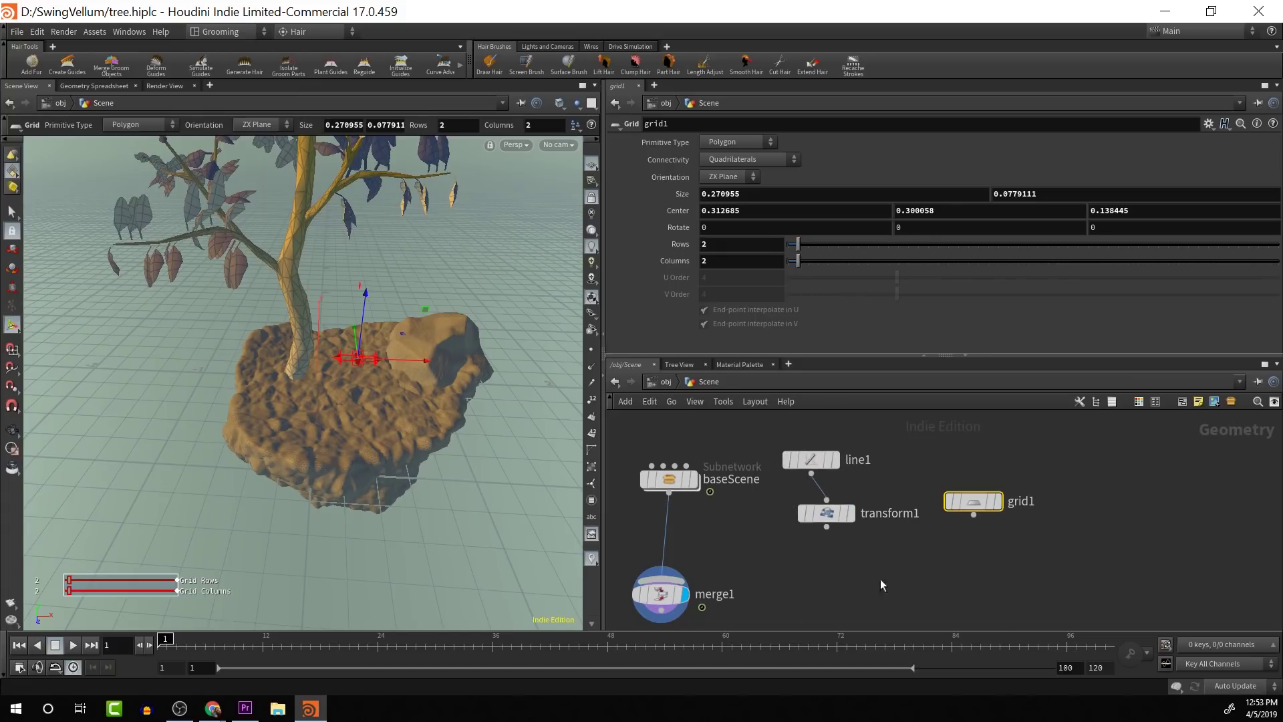
Add a second Merge node below the swing nodes and connect transform1 and grid1 to it.
key("Tab")
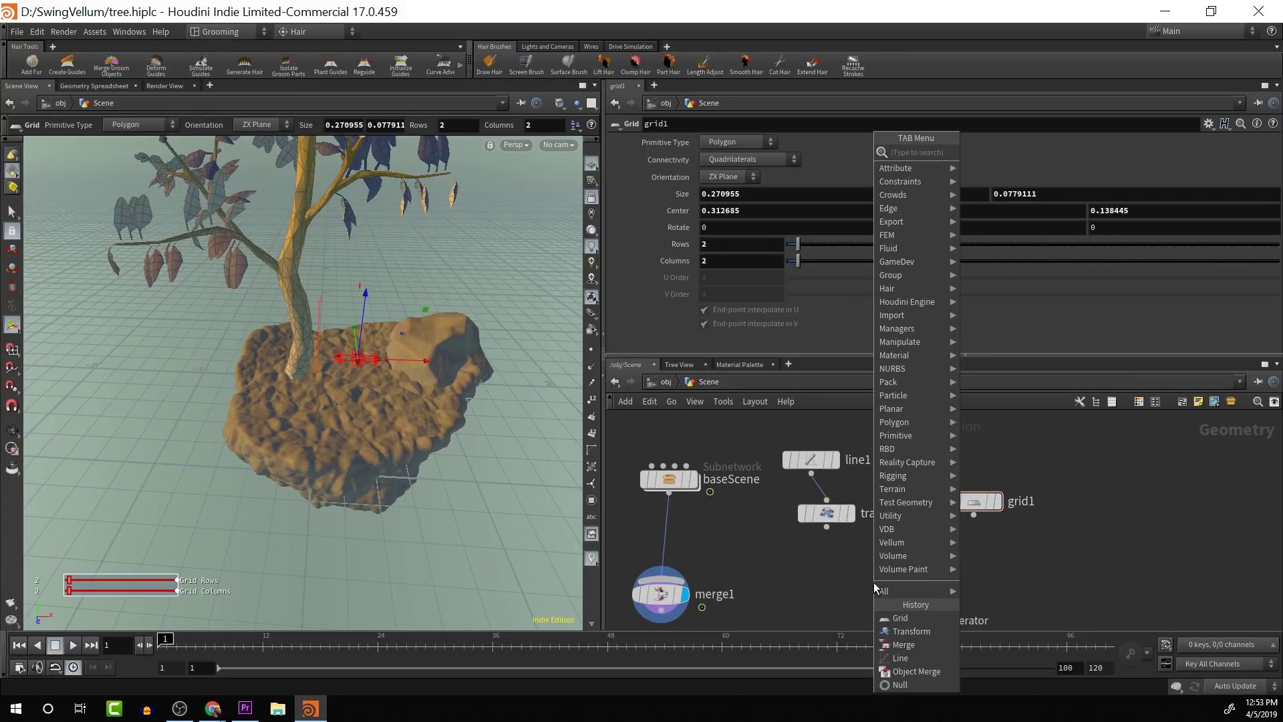
type("merge")
key("Return")
left_click(874, 582)
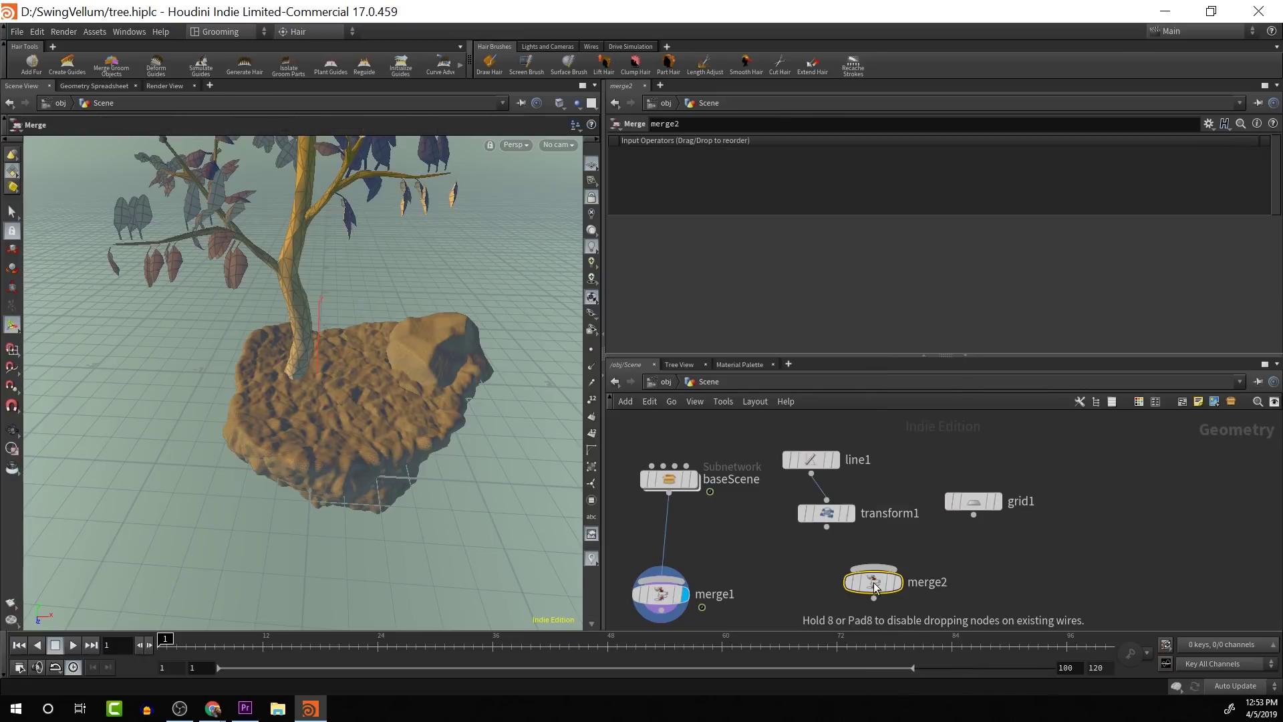
left_click_drag(826, 527, 874, 569)
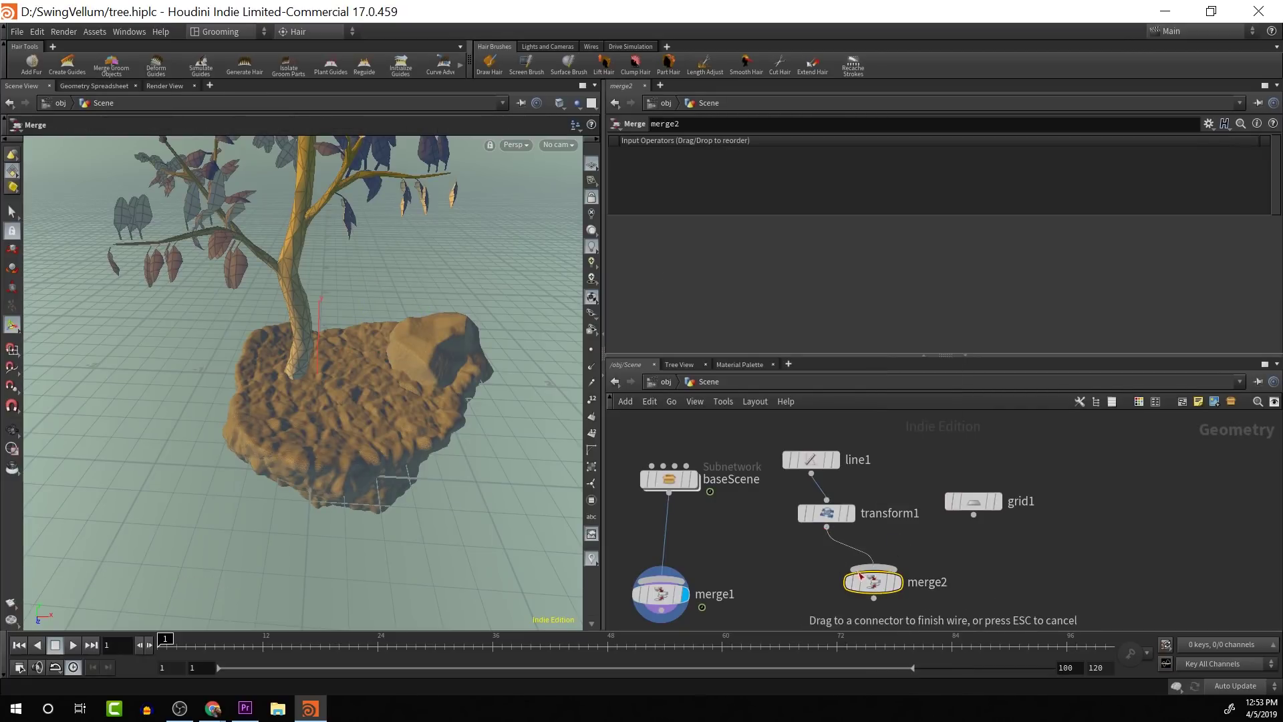
left_click_drag(974, 518, 893, 587)
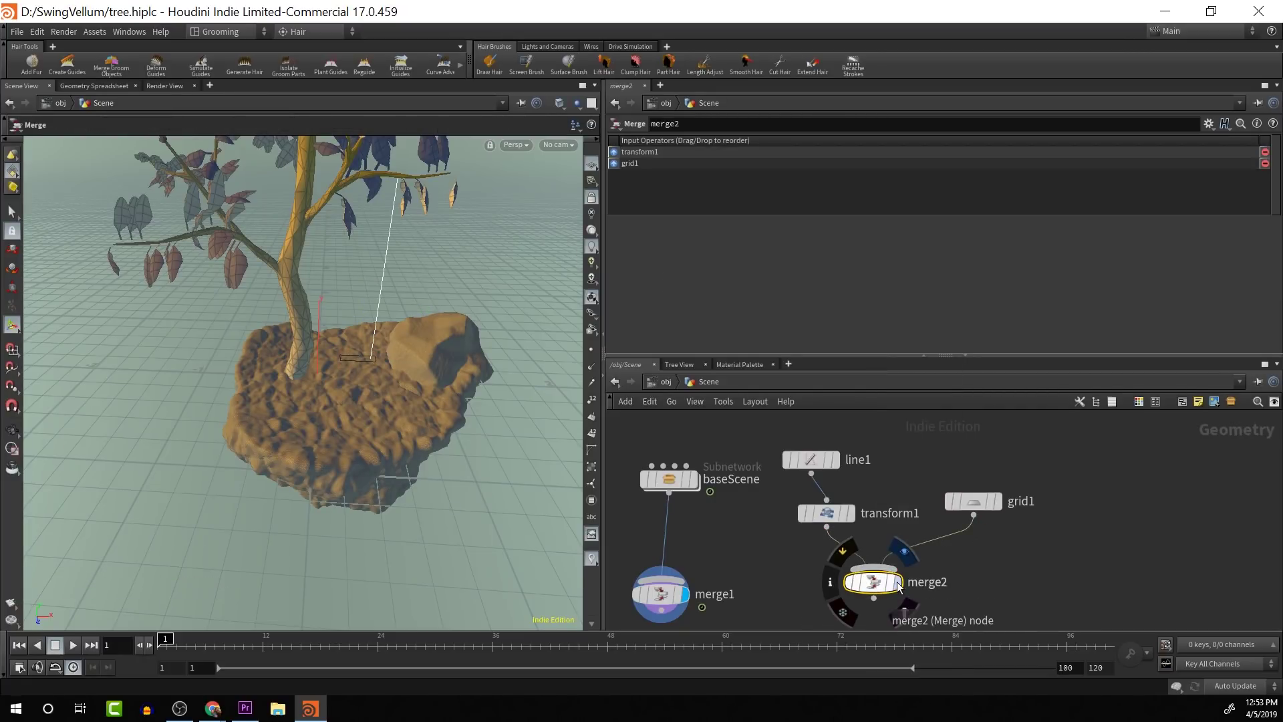
Display merge2, connect line1 to it as well, and move it lower in the network to leave room above.
left_click(897, 581)
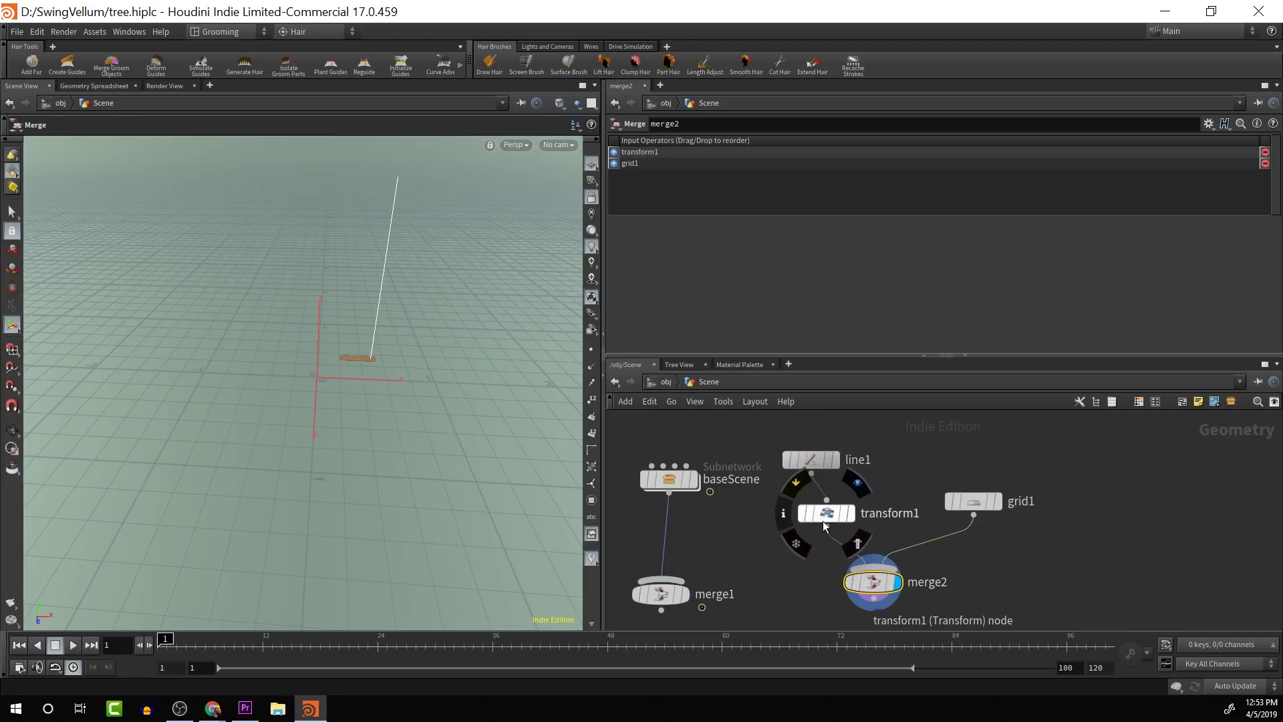
left_click_drag(811, 512, 871, 561)
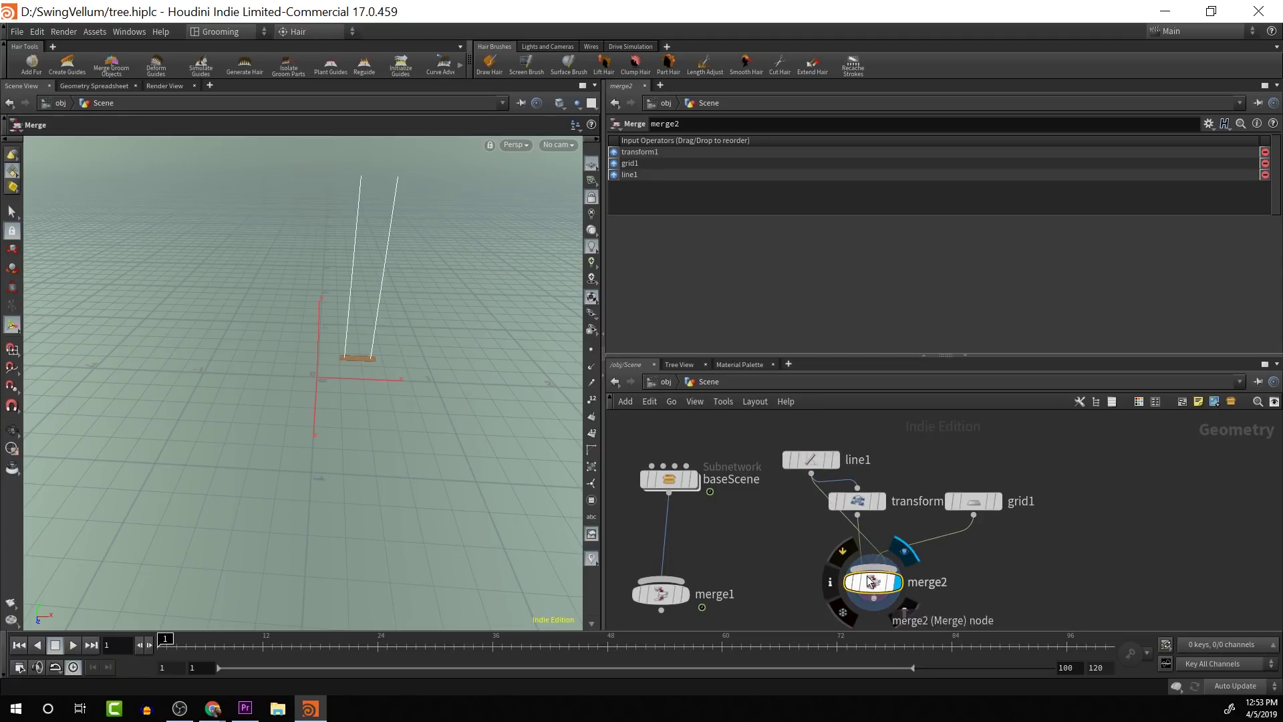
key("Escape")
left_click_drag(401, 278, 413, 242)
scroll(413, 243, "up", 5)
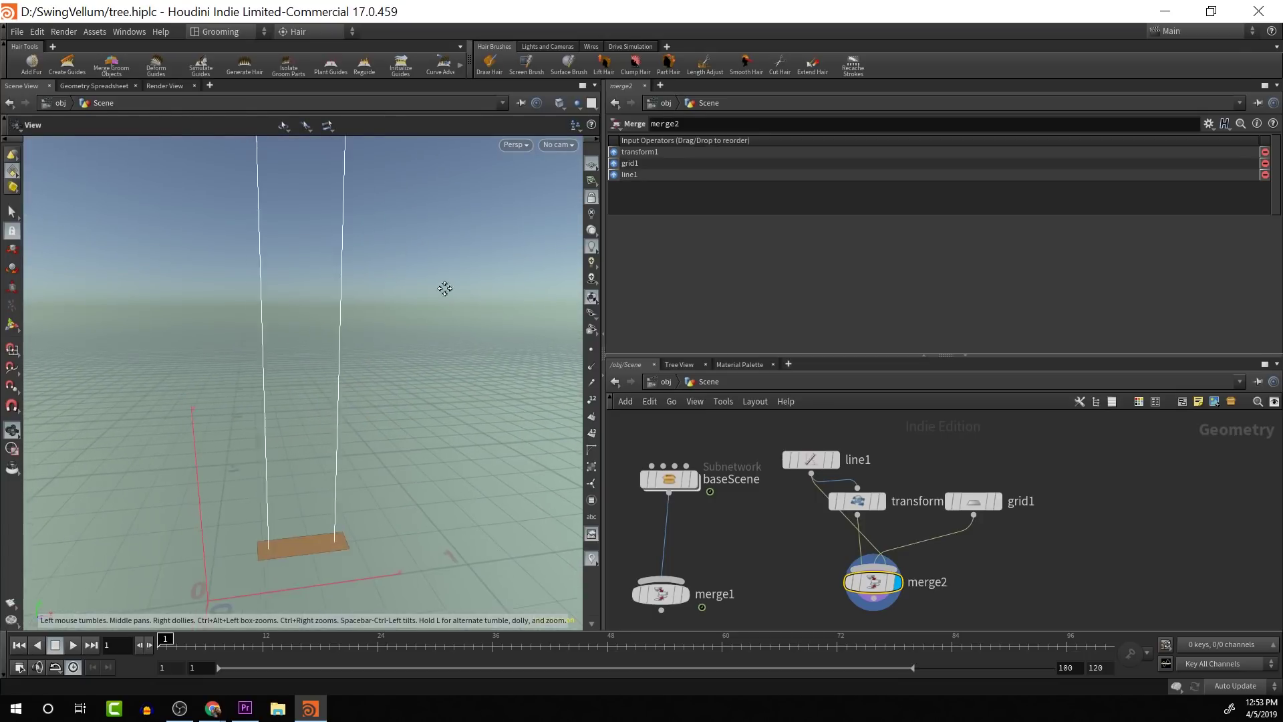
middle_click_drag(445, 347, 444, 277)
key("Return")
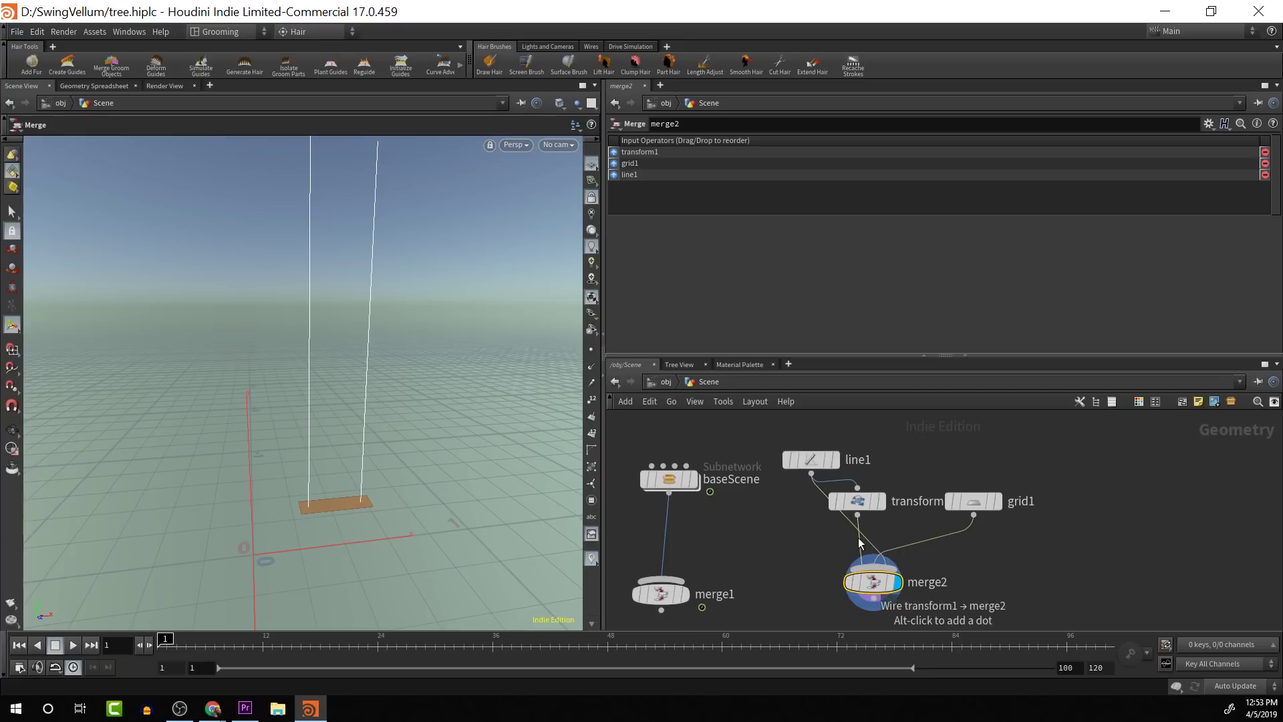
mouse_move(878, 591)
left_mouse_down()
mouse_move(888, 609)
mouse_move(877, 590)
mouse_move(877, 616)
left_mouse_up()
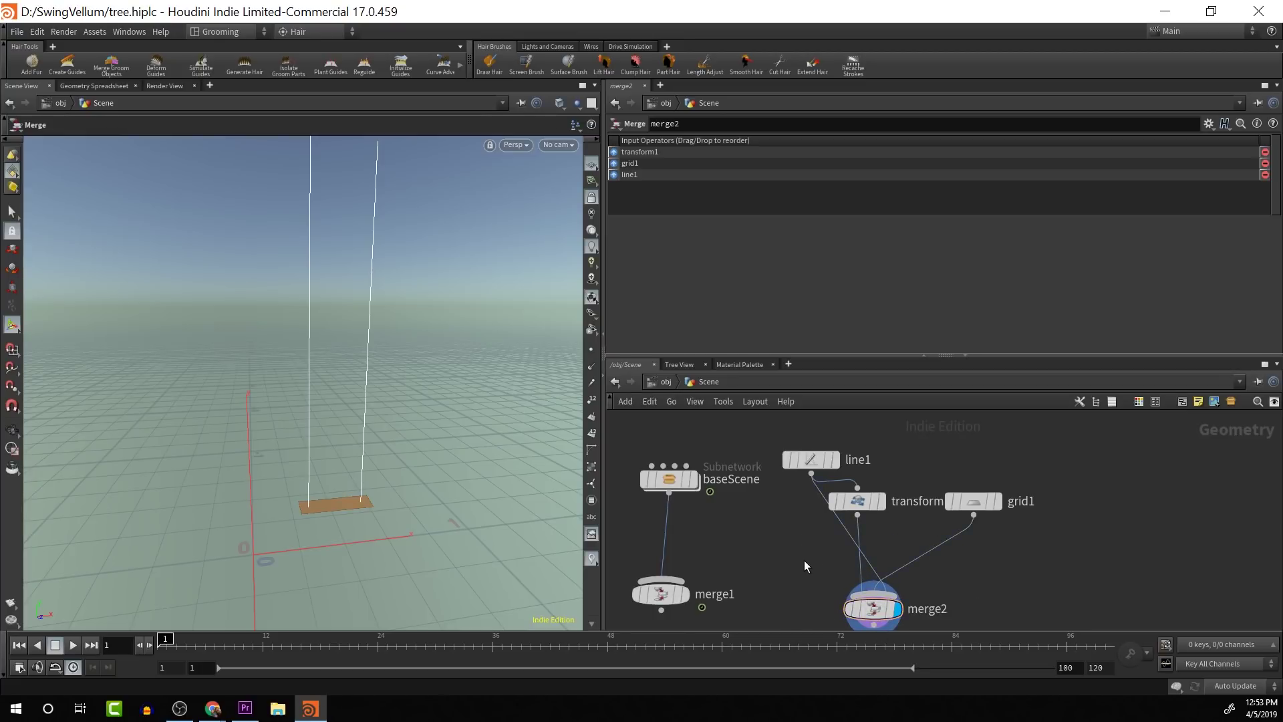
Insert another Merge node between line1 and merge2, connect transform1 to it, and cut transform1's direct wire to merge2.
key("Tab")
type("me")
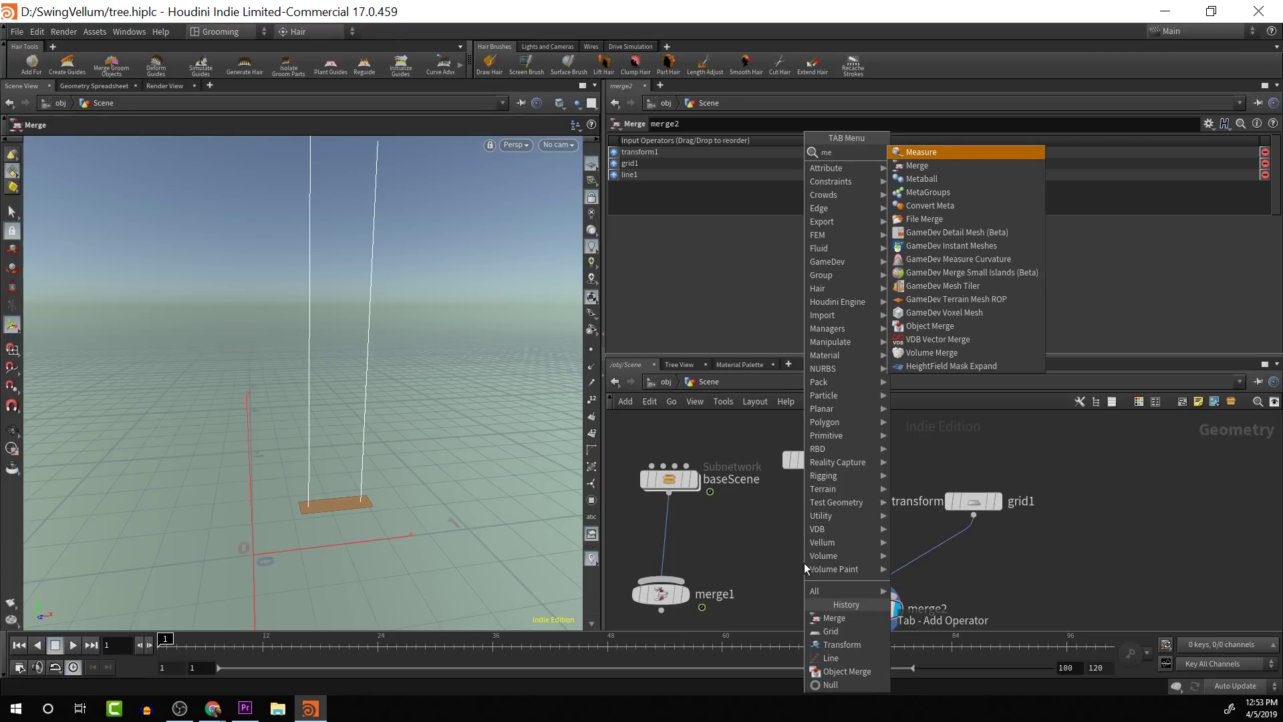
key("Down")
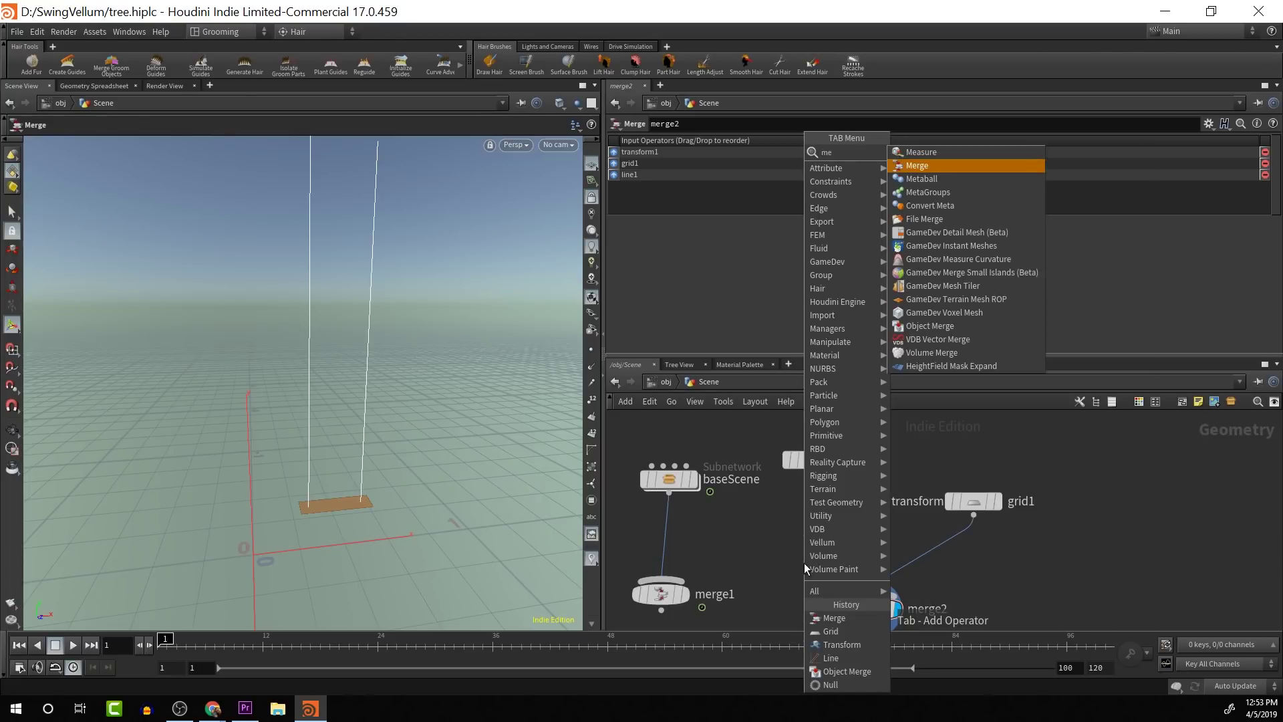
key("Return")
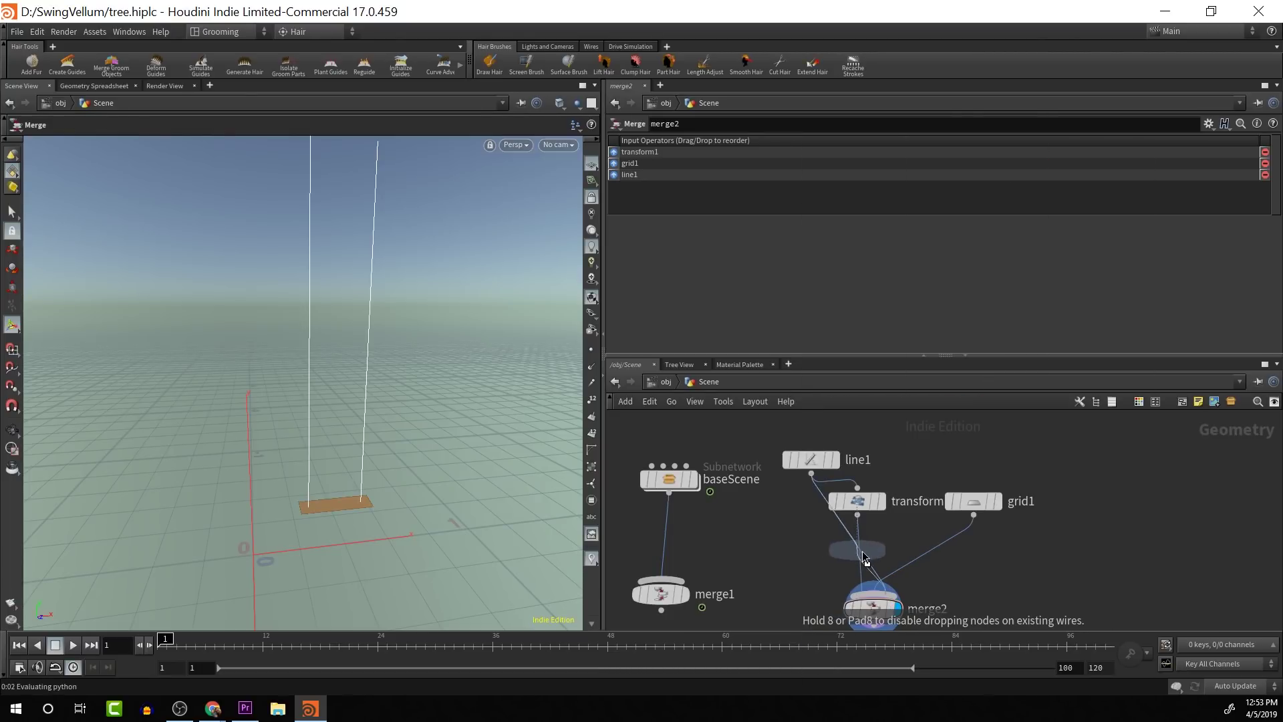
left_click(847, 550)
left_click_drag(848, 552, 819, 557)
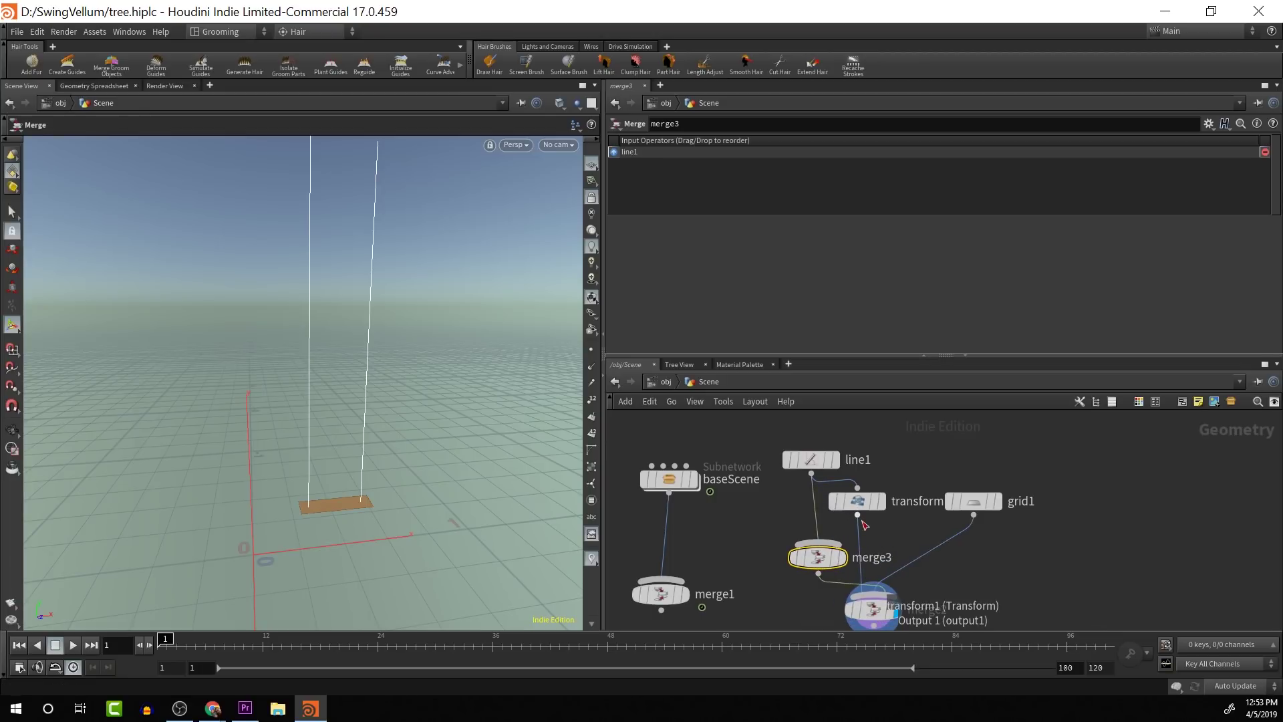
left_click(860, 518)
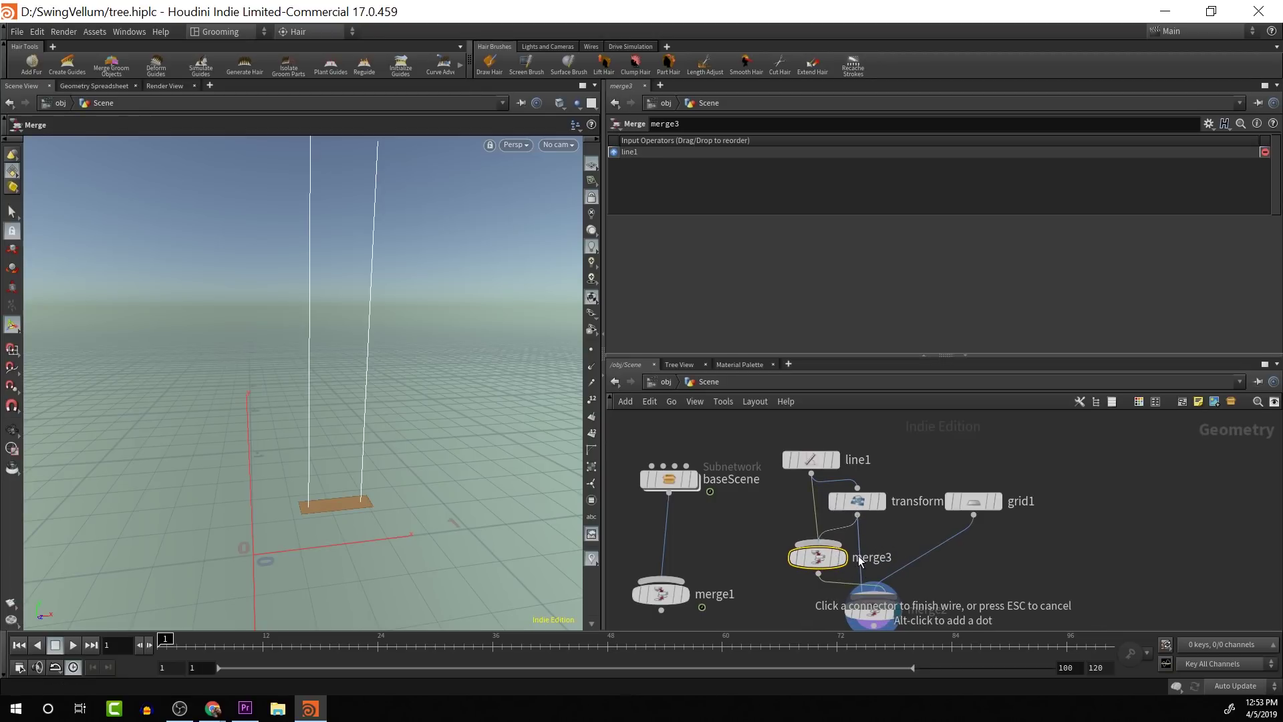
key("Escape")
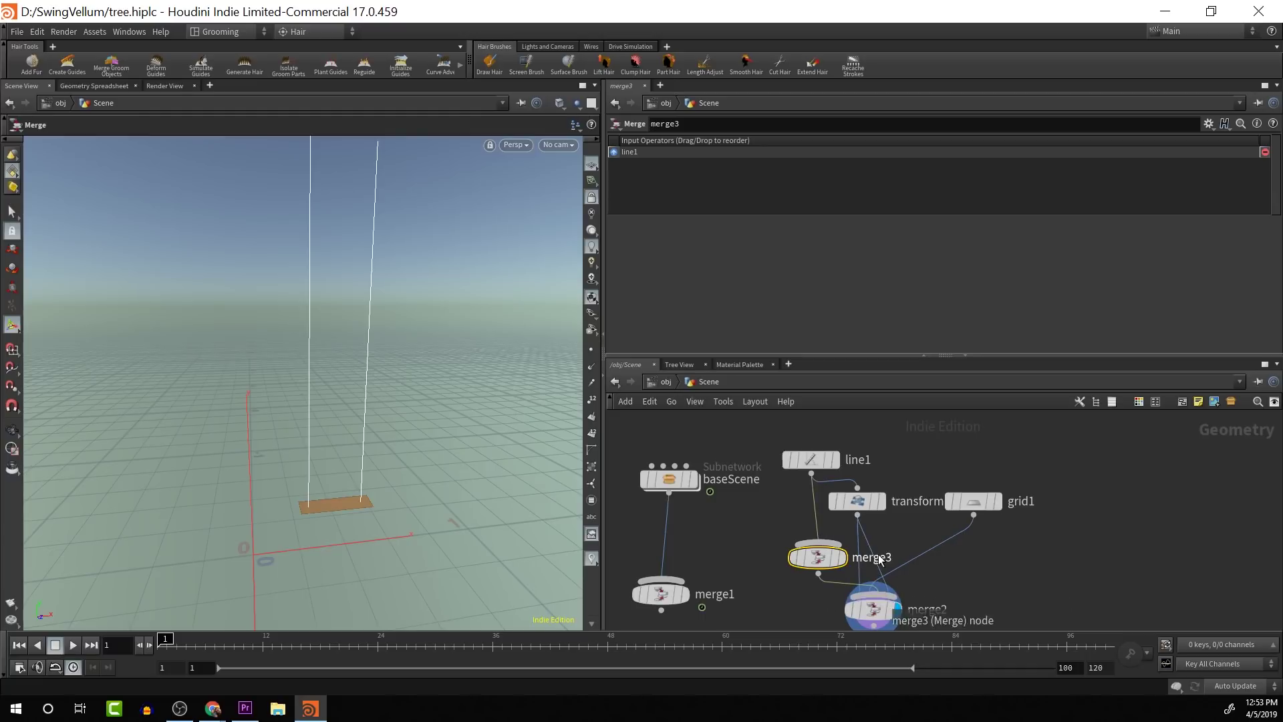
key("y")
mouse_move(855, 534)
left_mouse_down()
mouse_move(885, 543)
mouse_move(832, 546)
left_mouse_up()
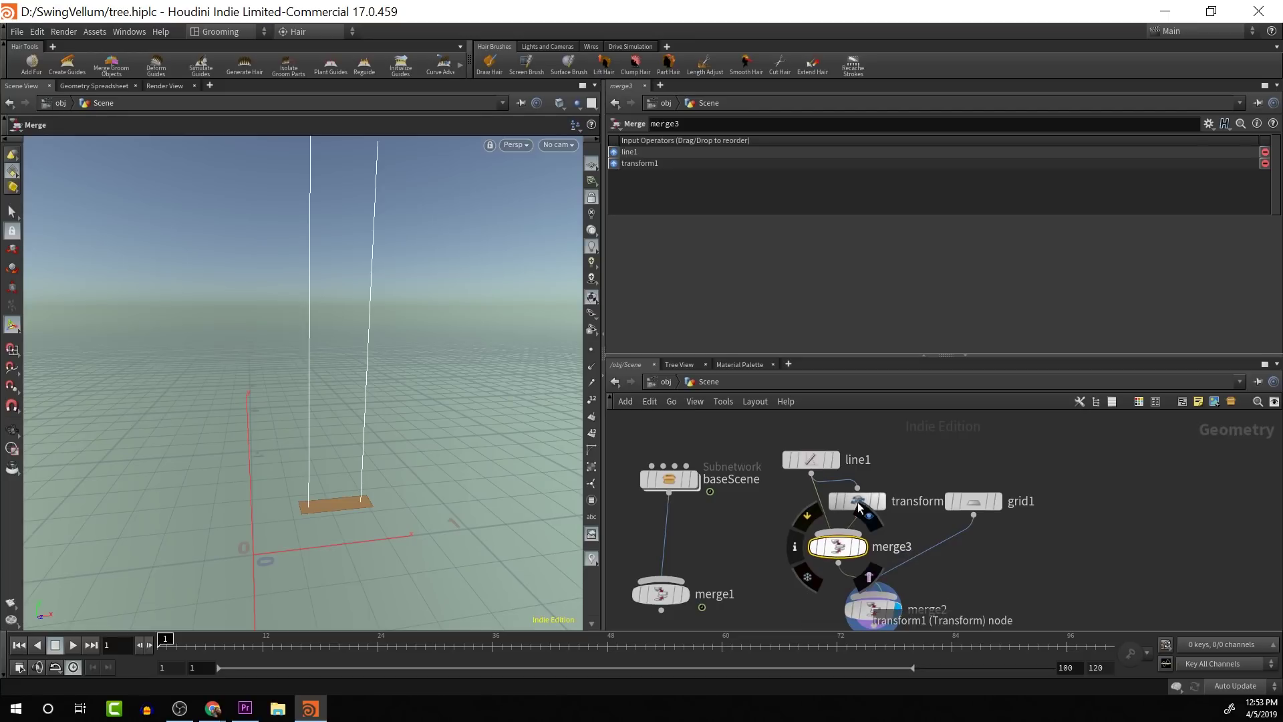
Rearrange transform1 and line1 above merge3 with more space between the nodes.
left_click_drag(857, 501, 802, 531)
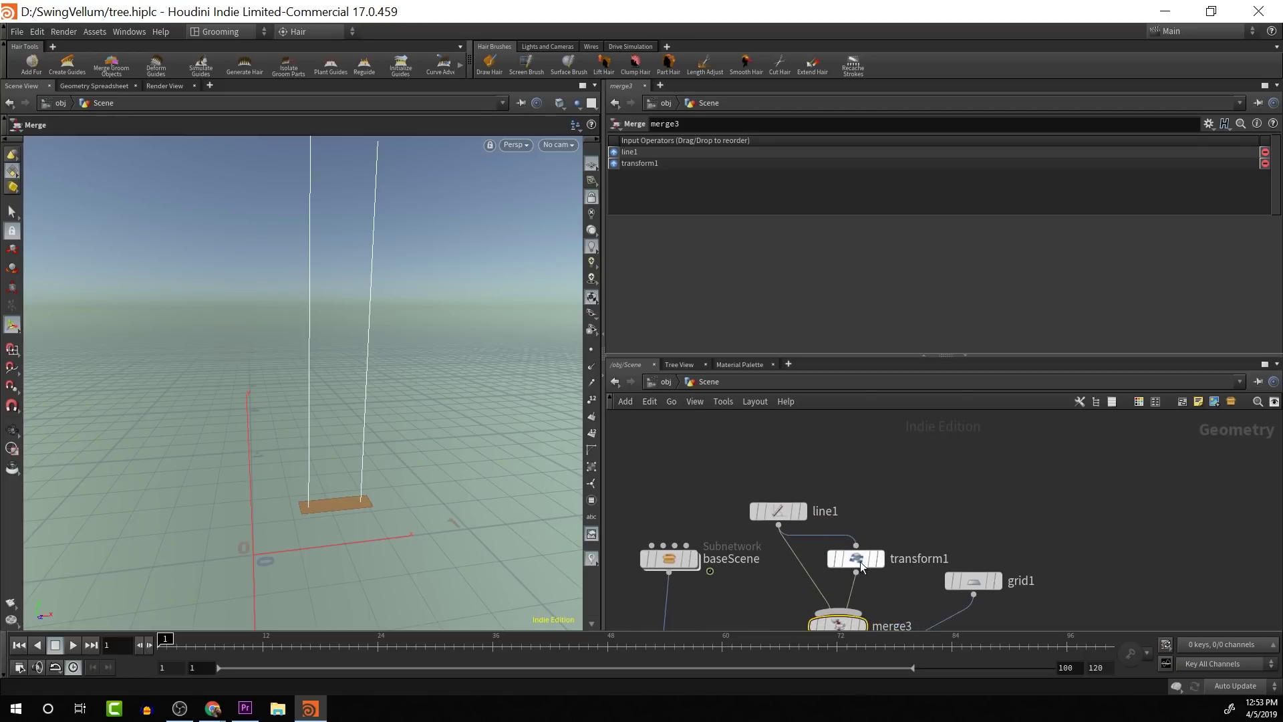
mouse_move(860, 561)
left_mouse_down()
mouse_move(876, 539)
mouse_move(866, 561)
left_mouse_up()
left_click_drag(799, 516, 820, 470)
scroll(844, 503, "down", 3)
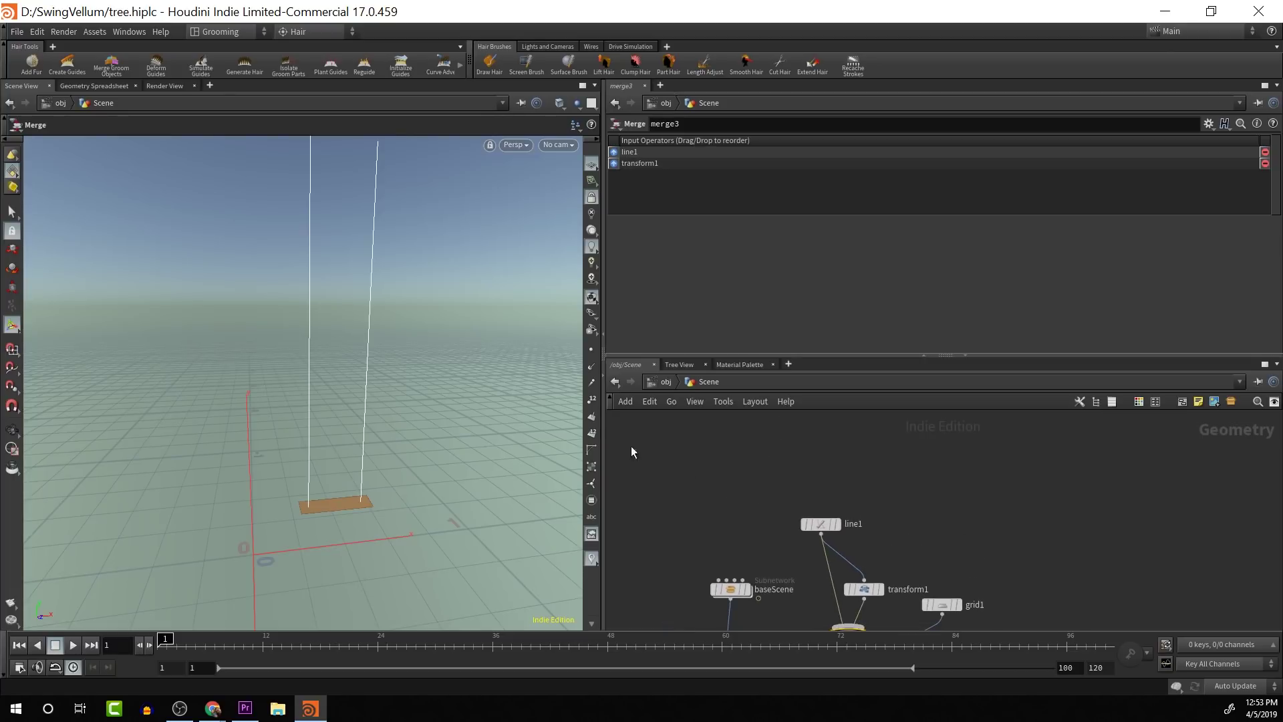
key("Escape")
left_click_drag(332, 281, 367, 353)
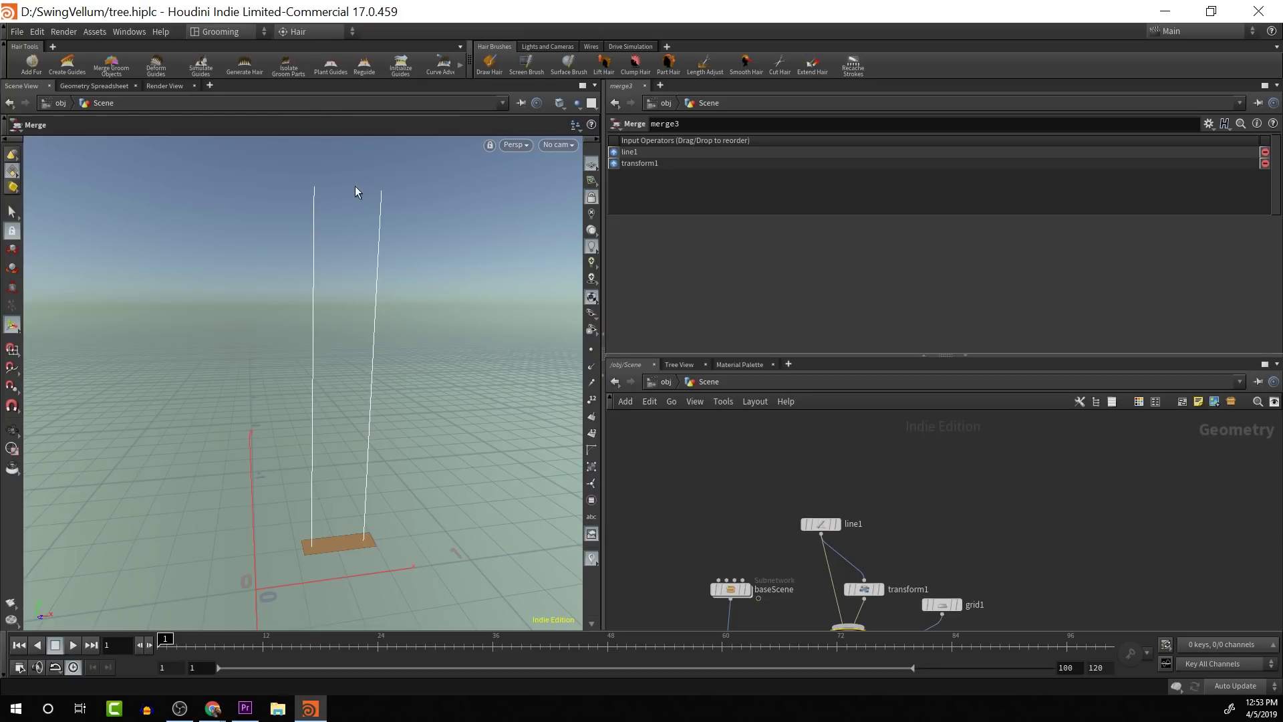
key("Tab")
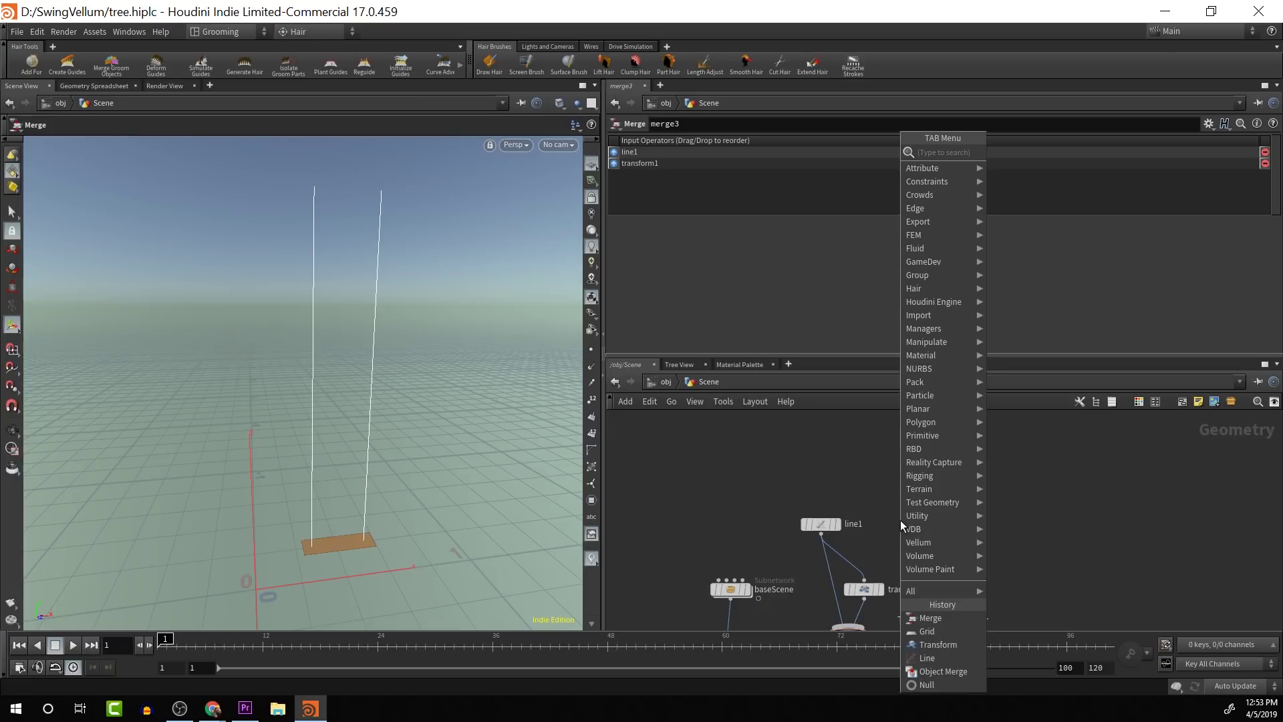
type("g")
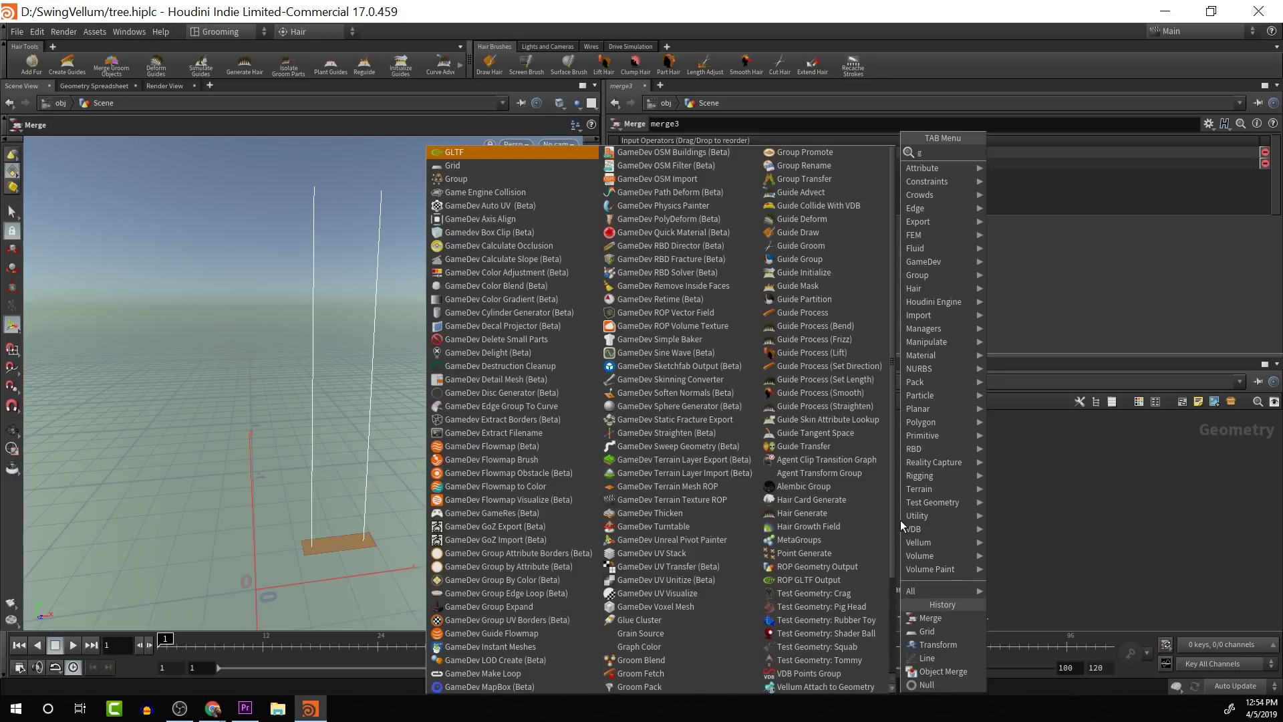
type("roup")
key("Return")
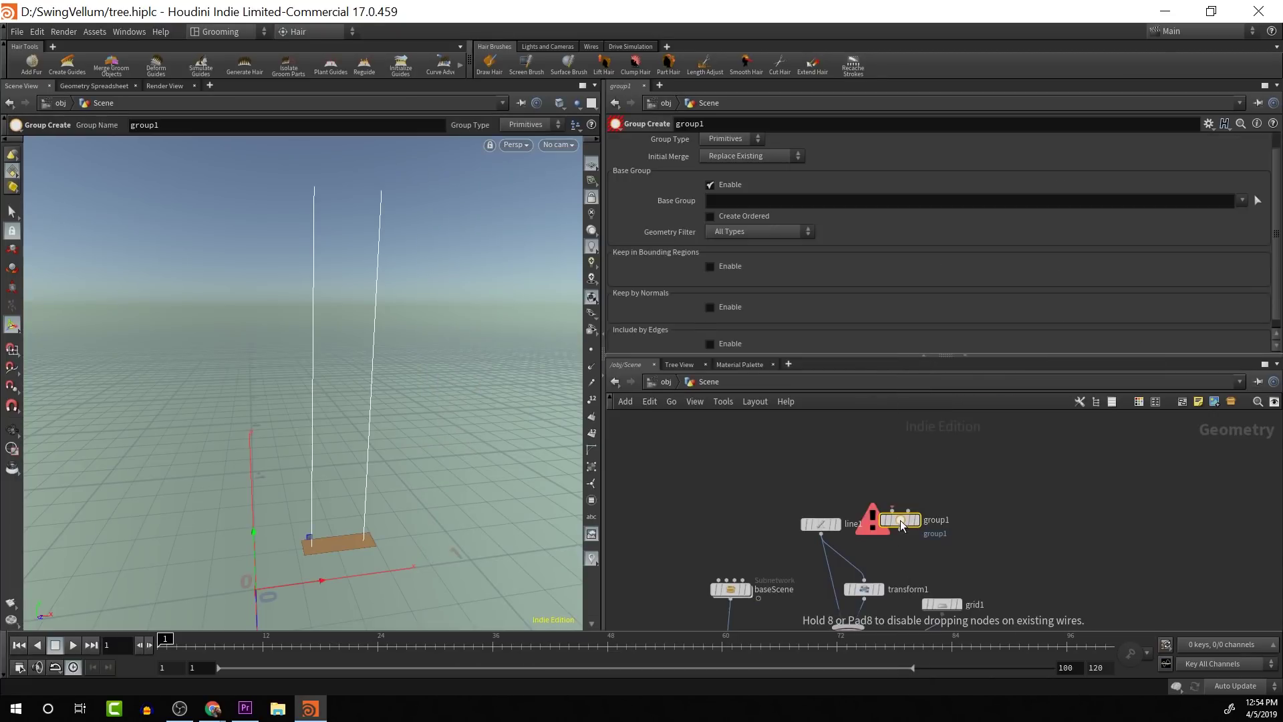
left_click(901, 524)
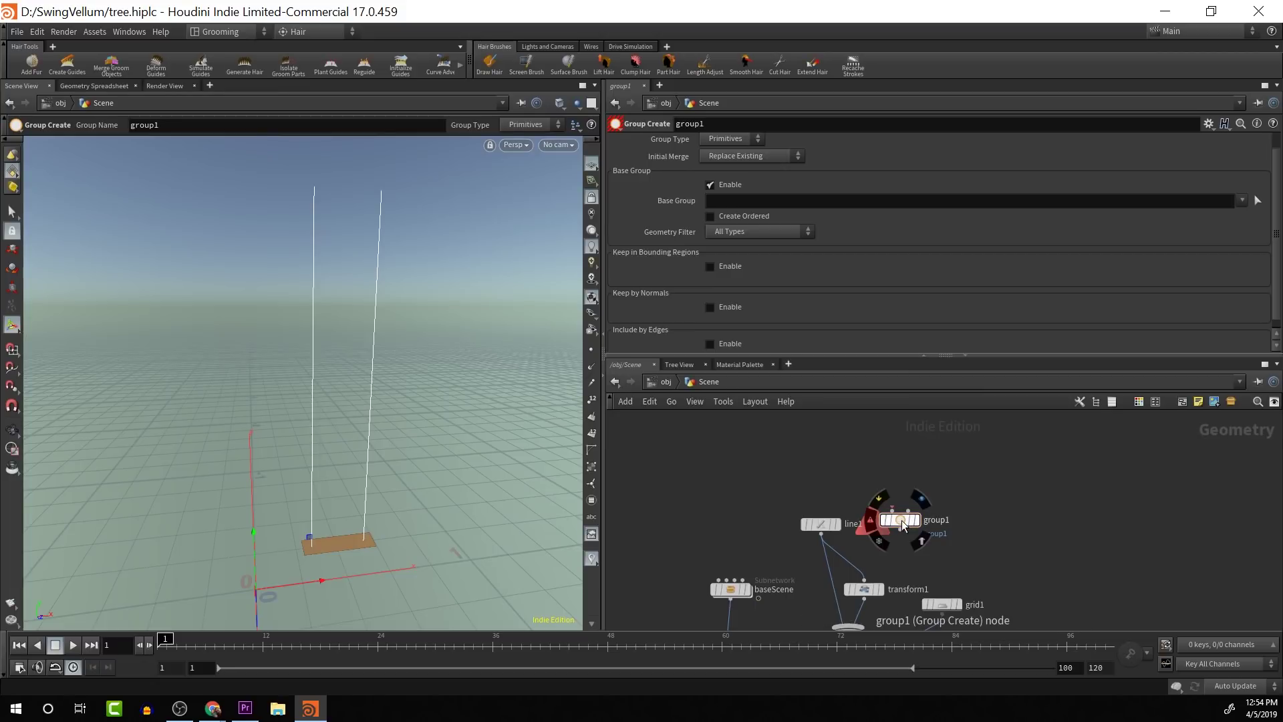
key("ctrl+z")
Insert a Group by Range node on the wire between line1 and transform1.
key("Tab")
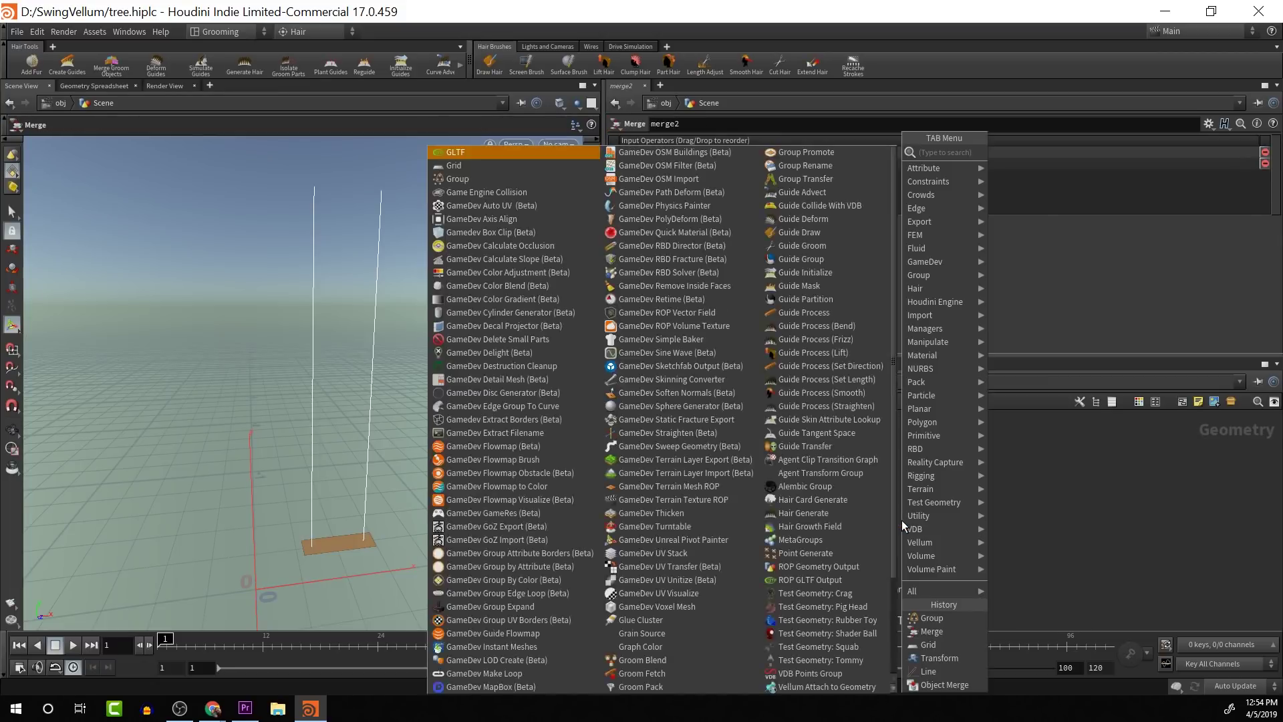
type("group")
key("Return")
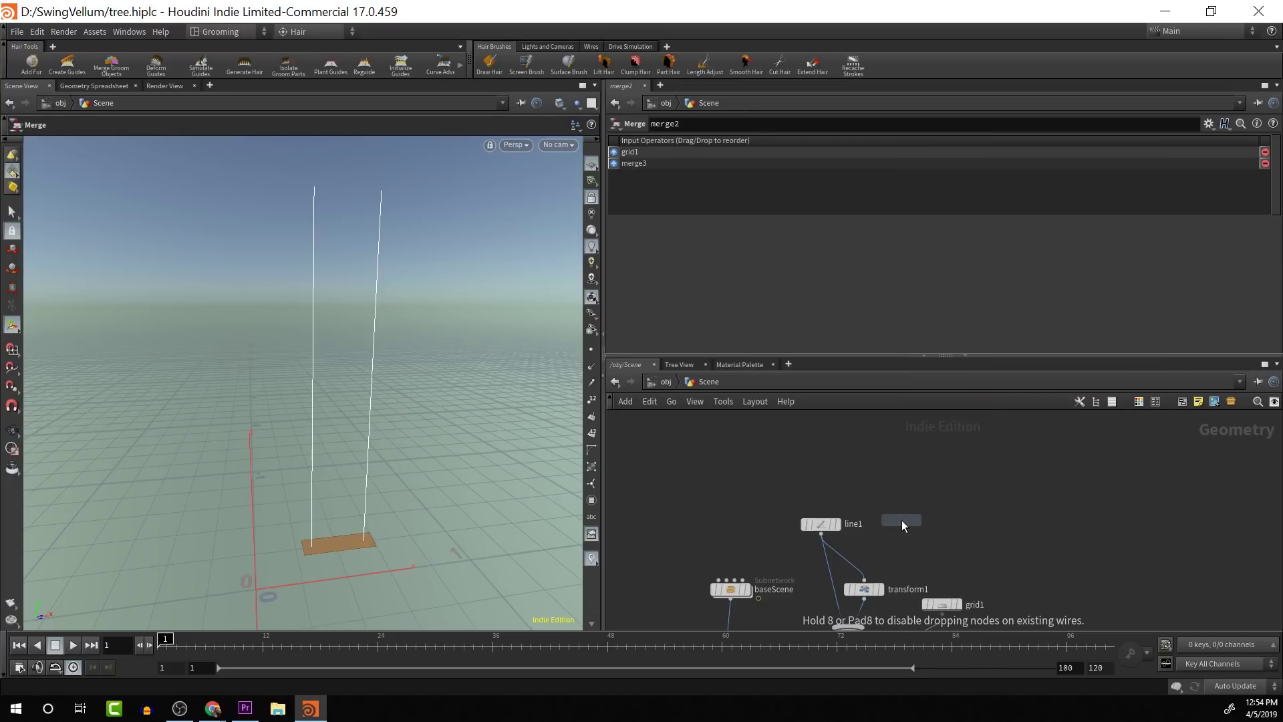
left_click(844, 563)
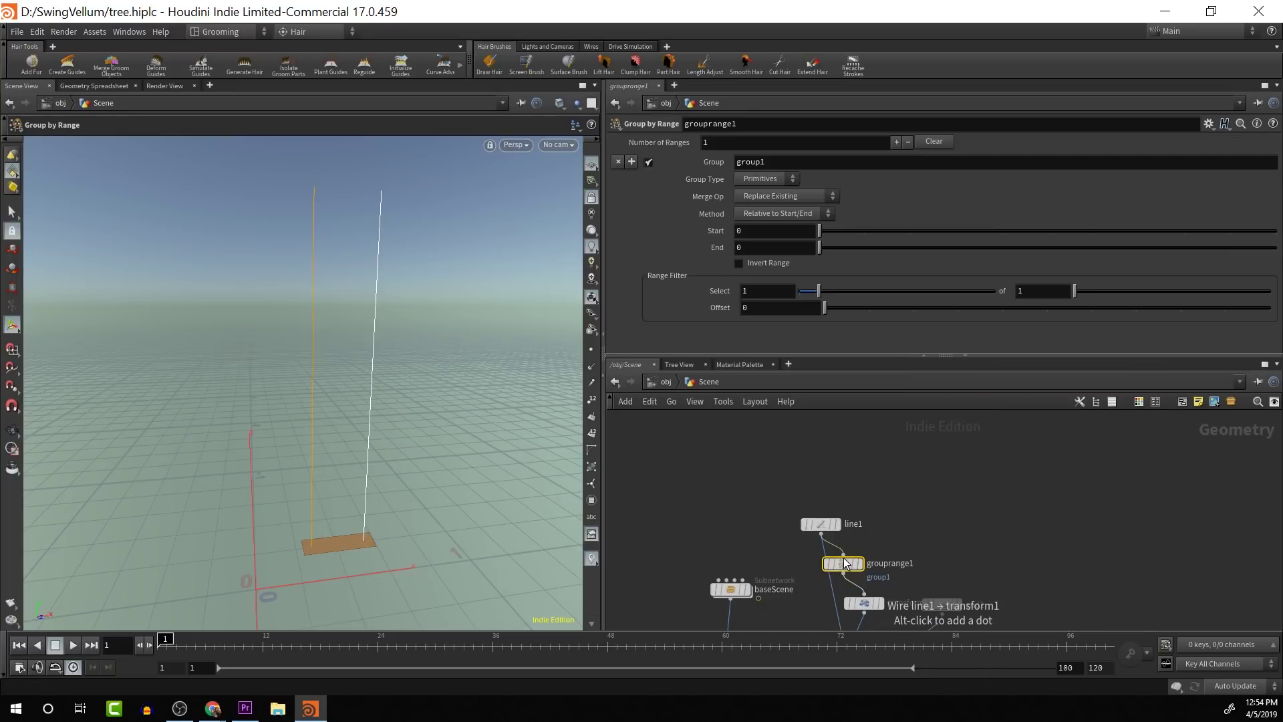
mouse_move(845, 565)
left_mouse_down()
mouse_move(836, 553)
mouse_move(849, 561)
left_mouse_up()
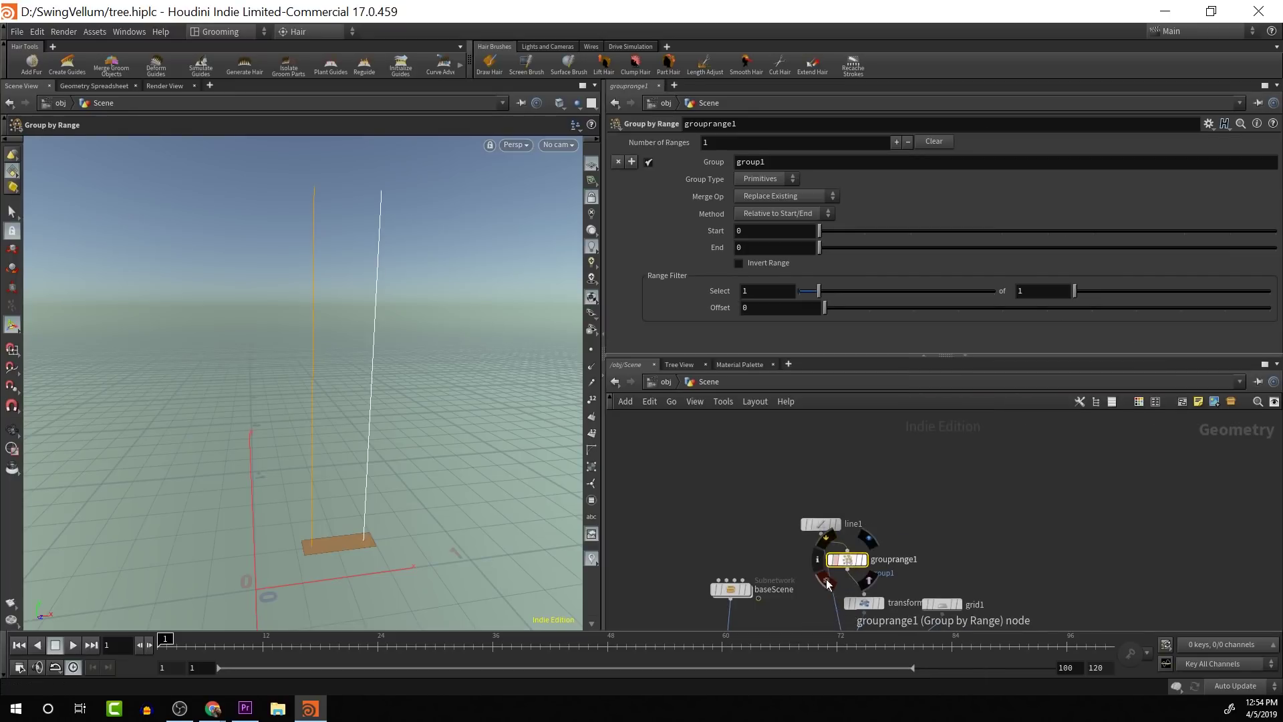
Cut line1's direct wire to merge3 and display the Group by Range node.
key("t")
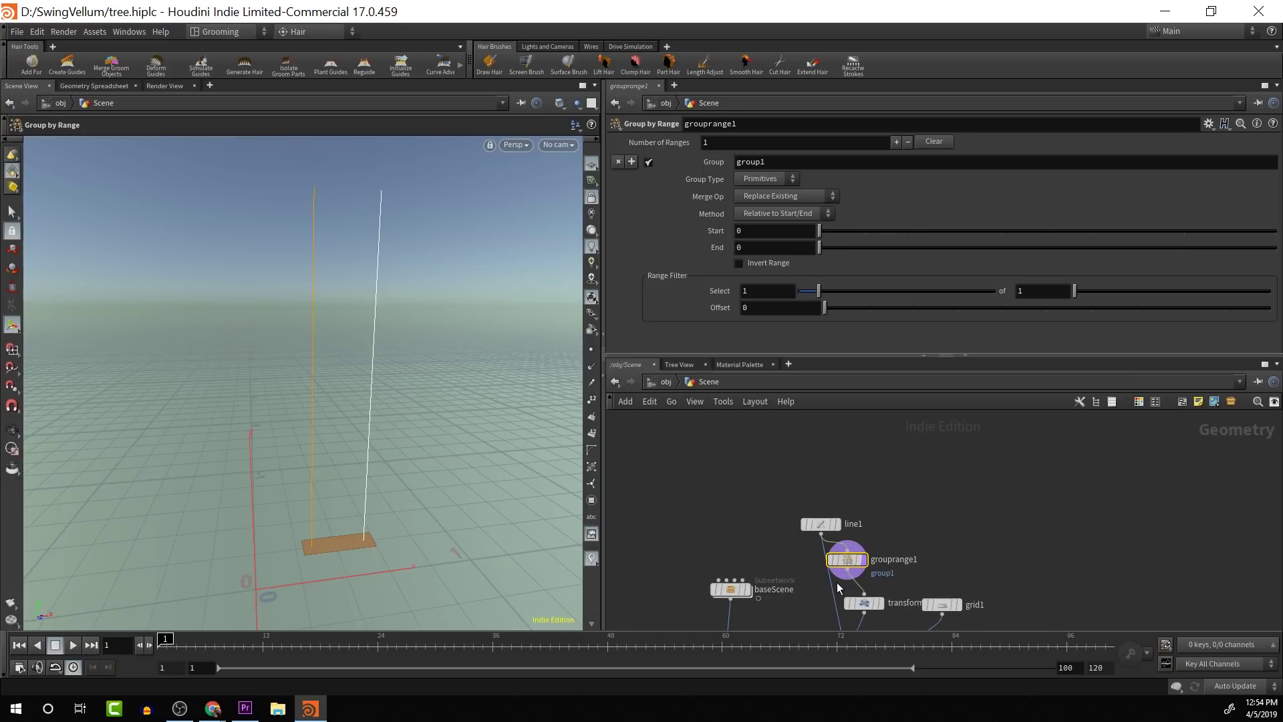
key("y")
left_click_drag(843, 582, 829, 587)
mouse_move(863, 563)
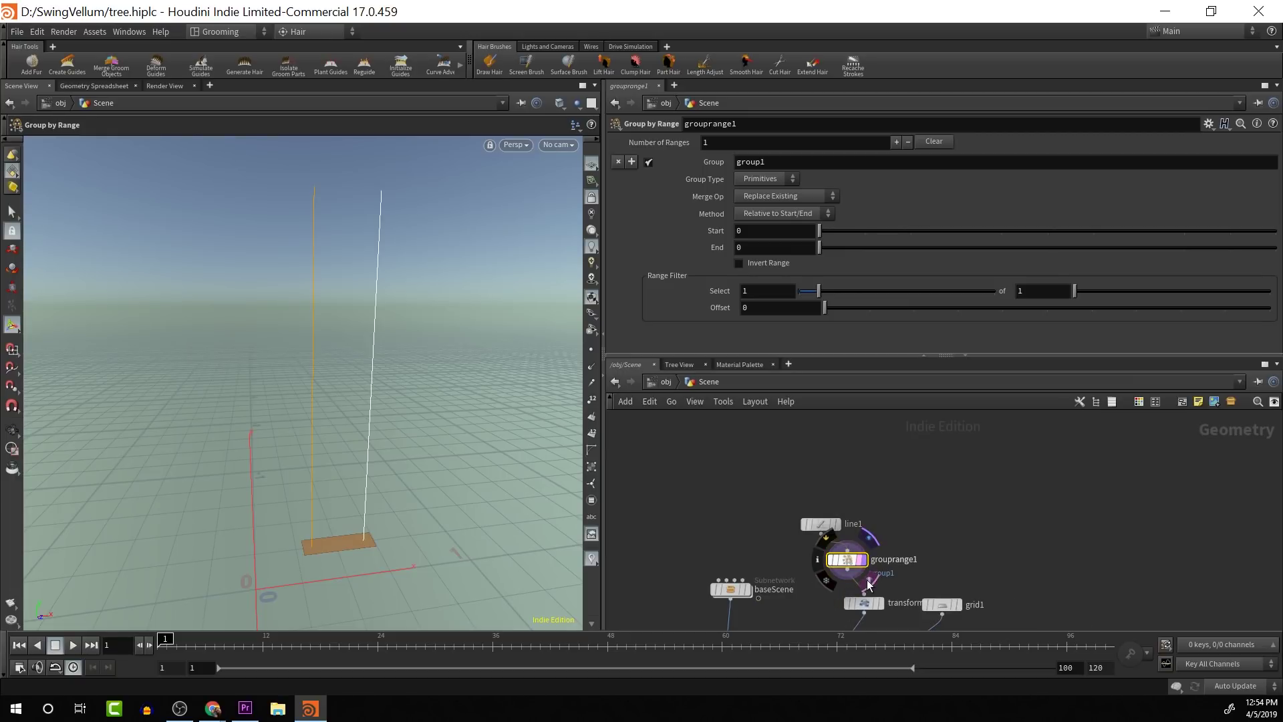
left_click(870, 580)
left_click(871, 539)
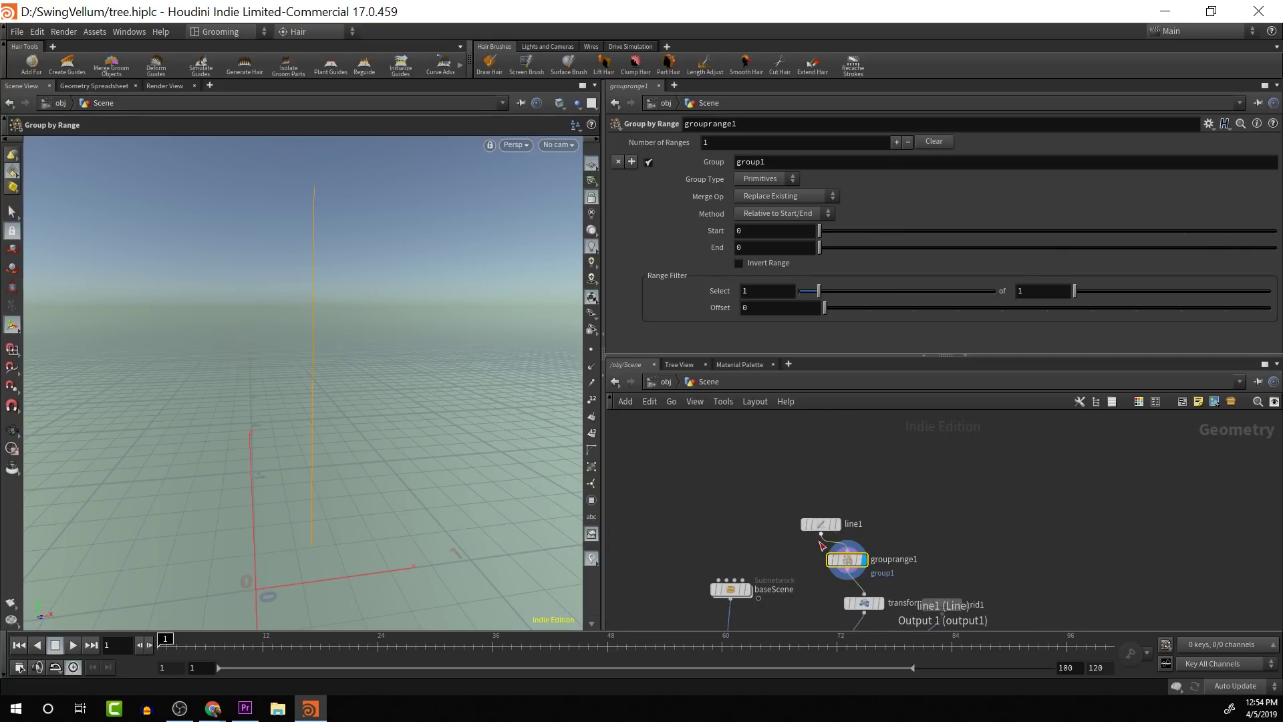
Connect the grouprange1 output to merge3 and adjust the node layout around transform1.
left_click_drag(821, 534, 817, 548)
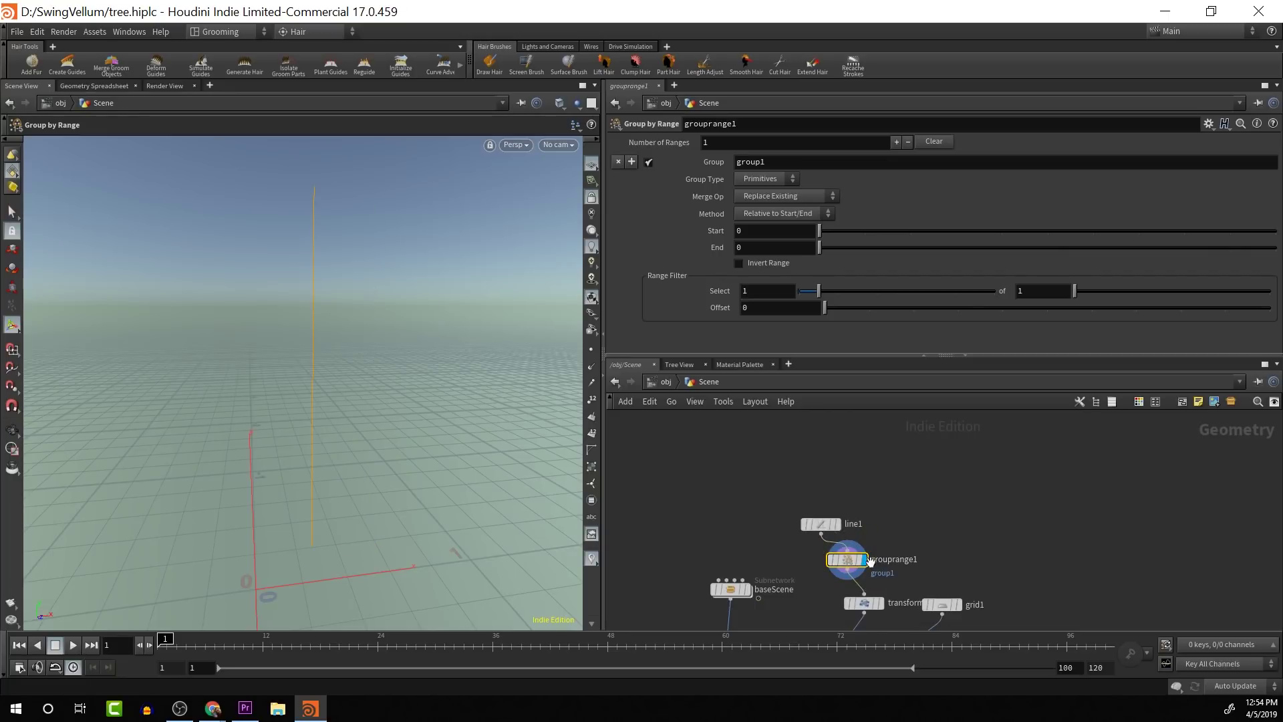
middle_click_drag(867, 559, 913, 479)
left_click_drag(894, 493, 932, 515)
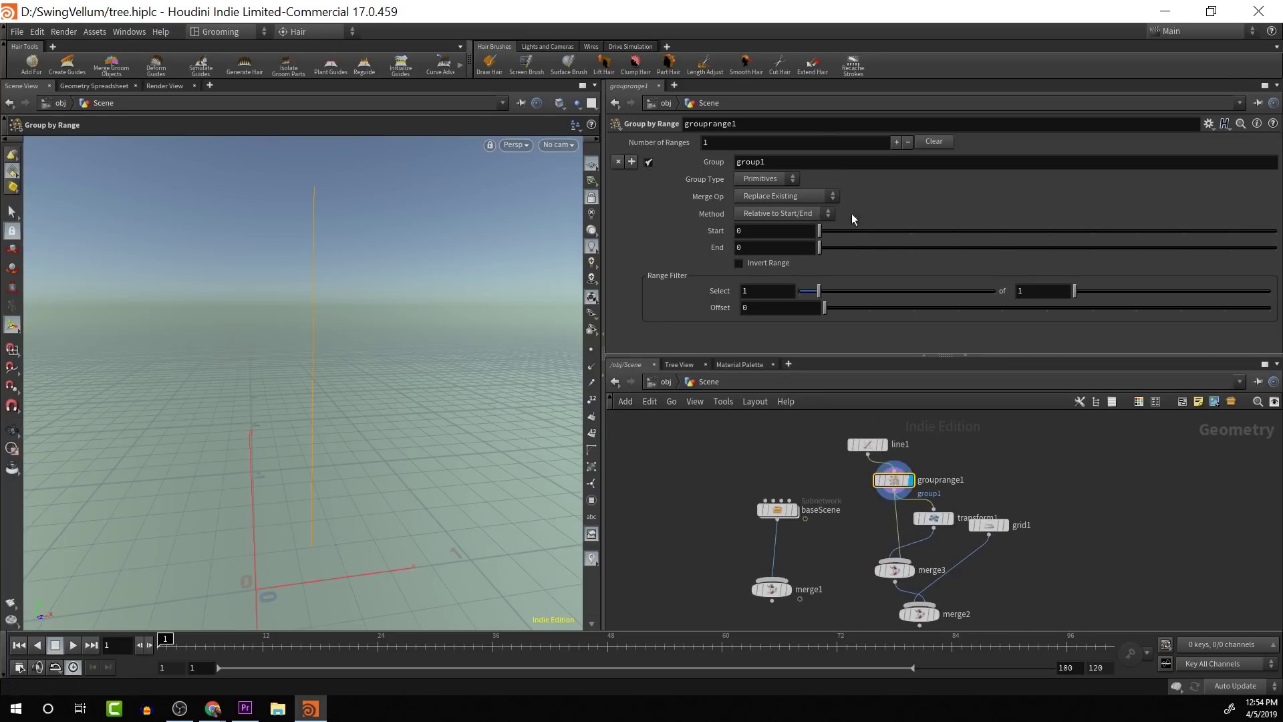
Name the range group pinPoints and template merge2 so the full swing shows as a wireframe.
left_click(821, 163)
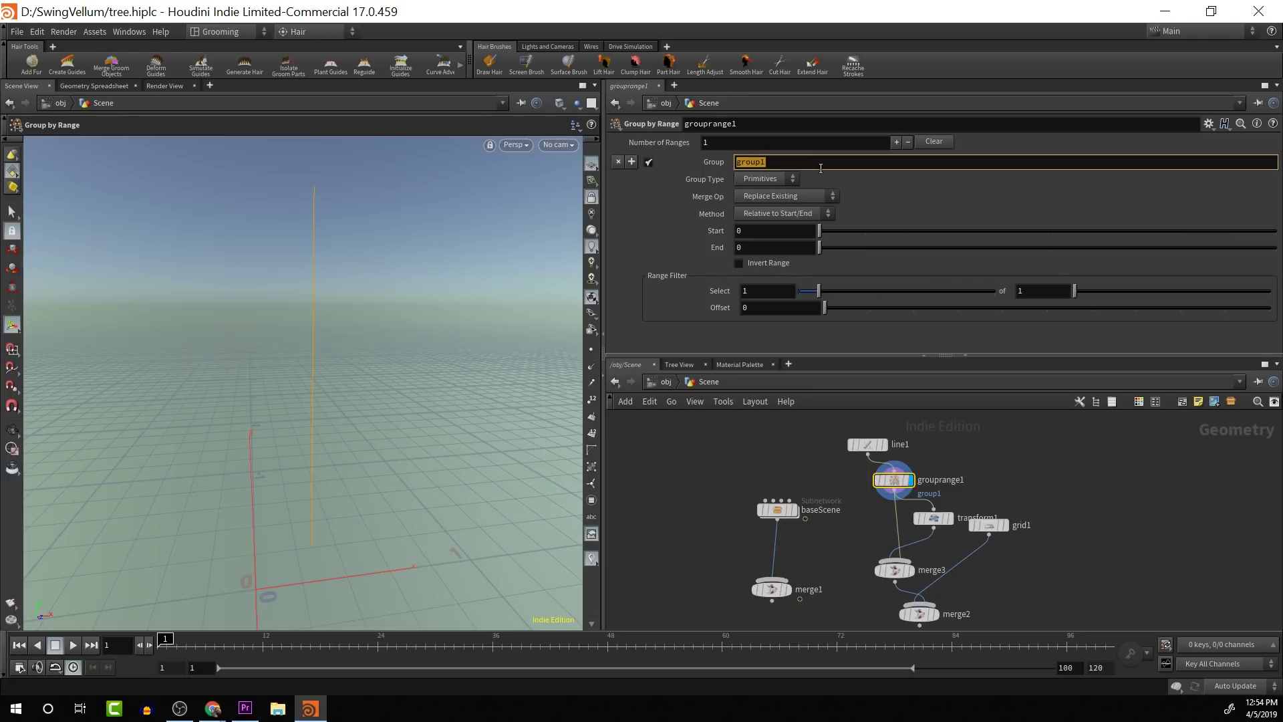
type("pinPoints")
middle_click_drag(929, 583, 928, 531)
left_click(930, 560)
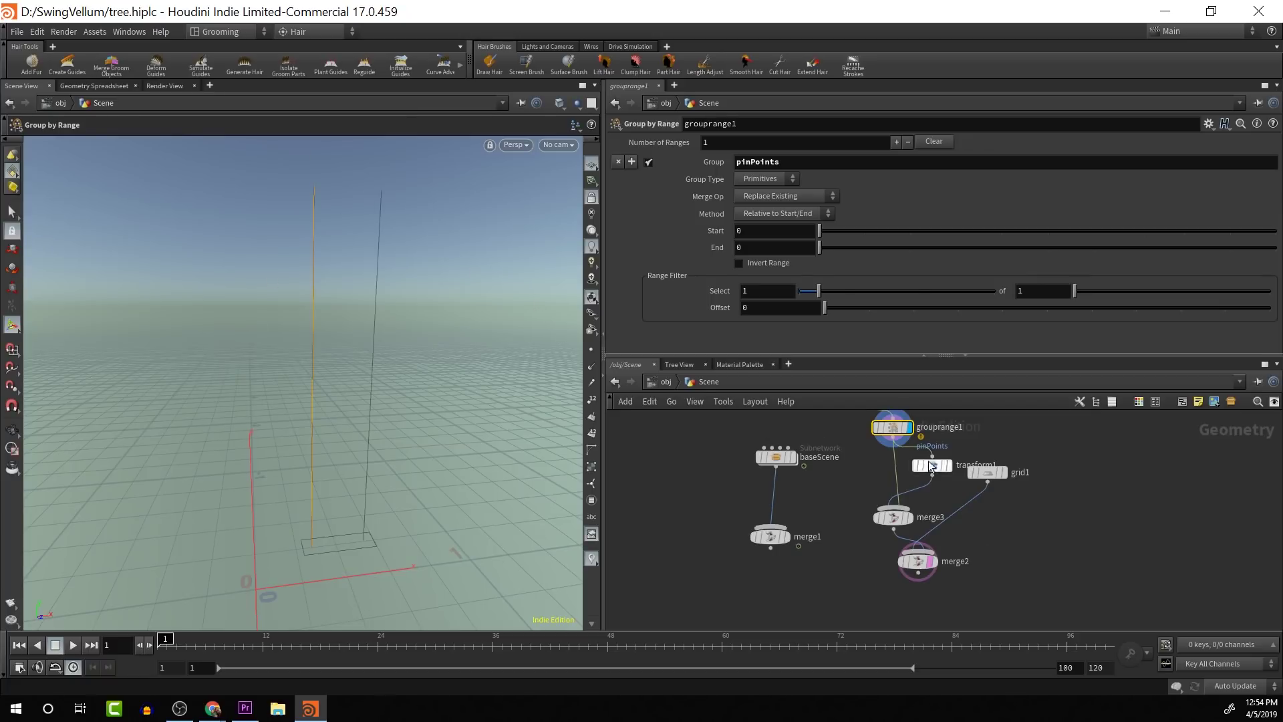
middle_click_drag(947, 492, 966, 550, "alt")
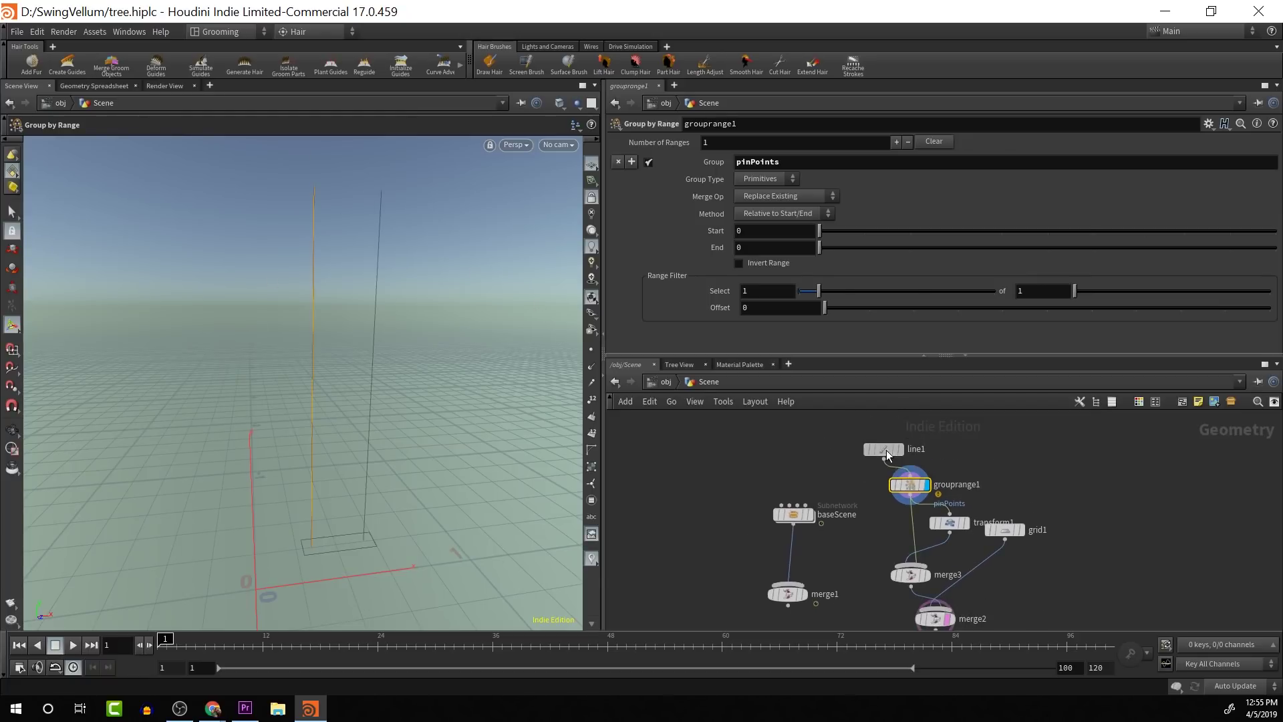
Shift line1 slightly above grouprange1 and rewire its output into grouprange1's input.
left_click_drag(886, 455, 893, 450)
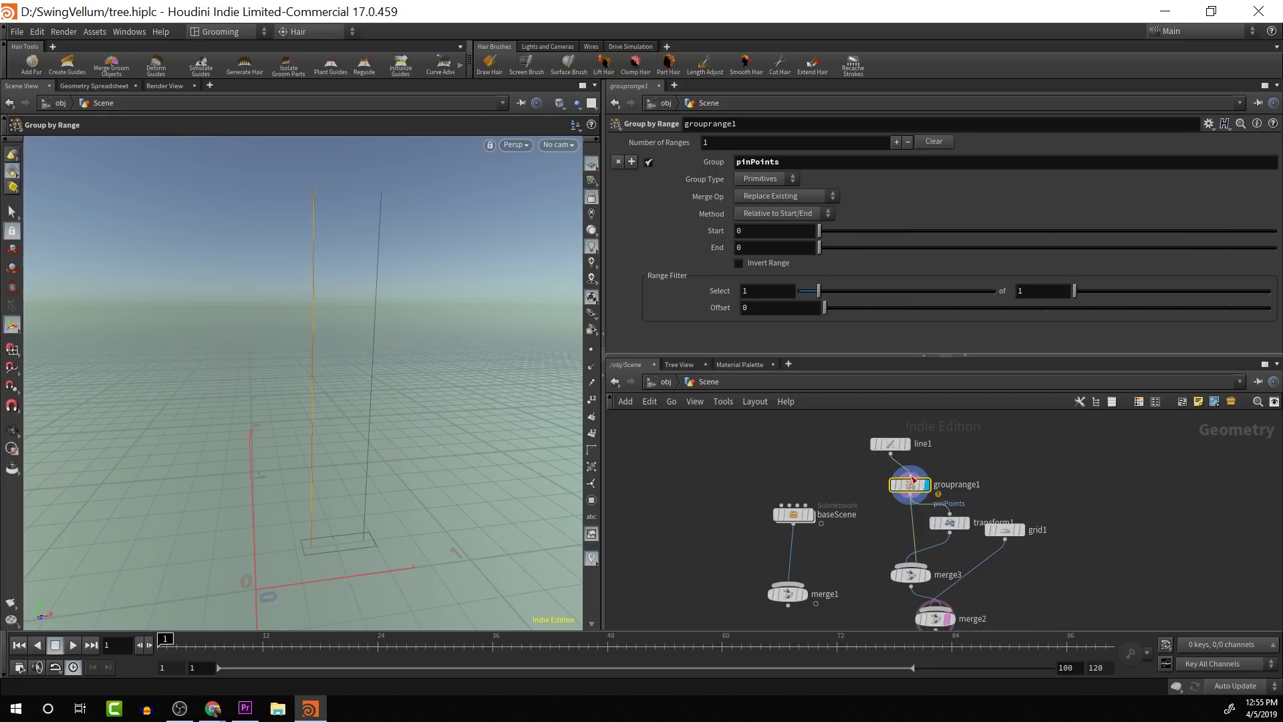
left_click(911, 476)
left_click(967, 463)
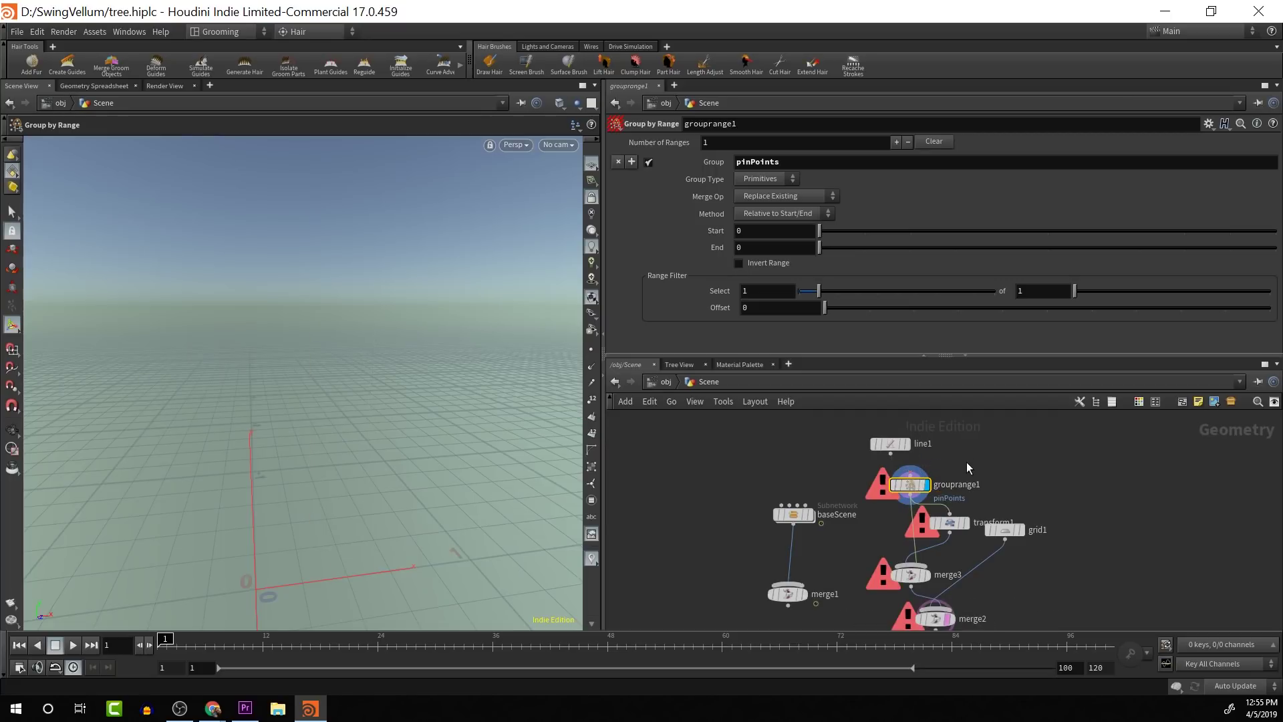
left_click(891, 453)
left_click(910, 475)
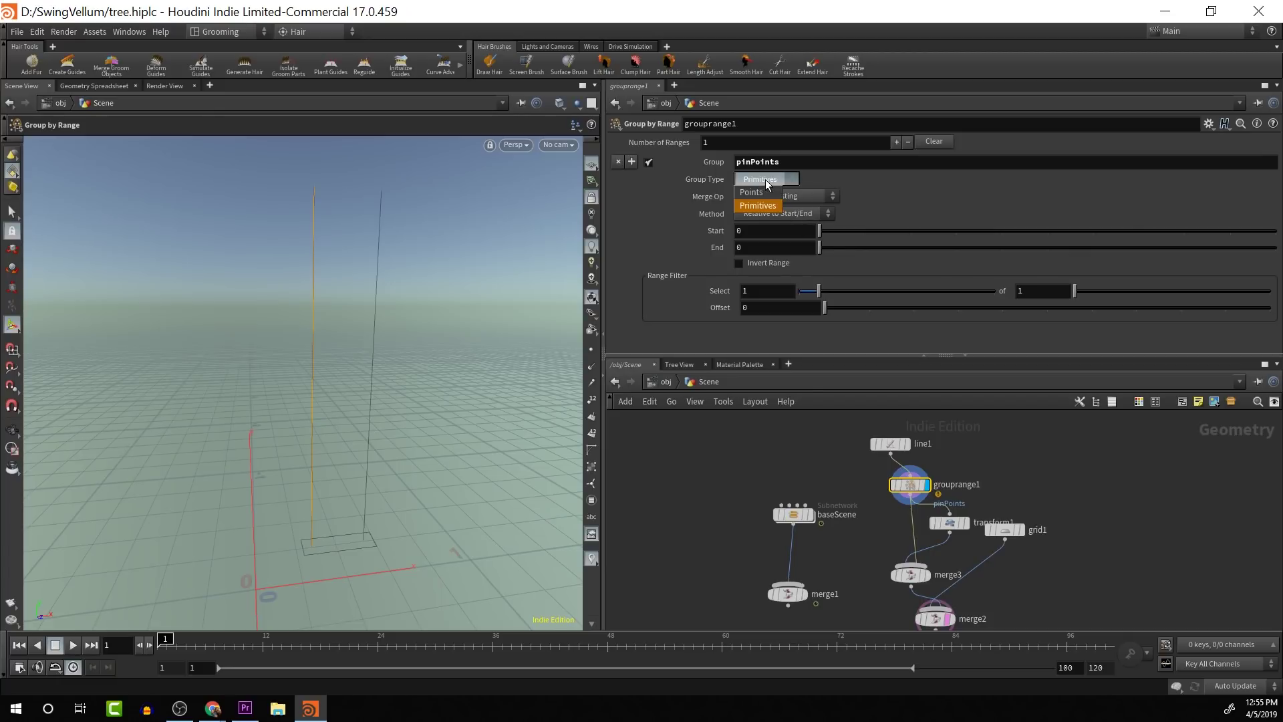
Set the pinPoints group type to Points, try a range Start of 10, and return Start to 0.
left_click(762, 194)
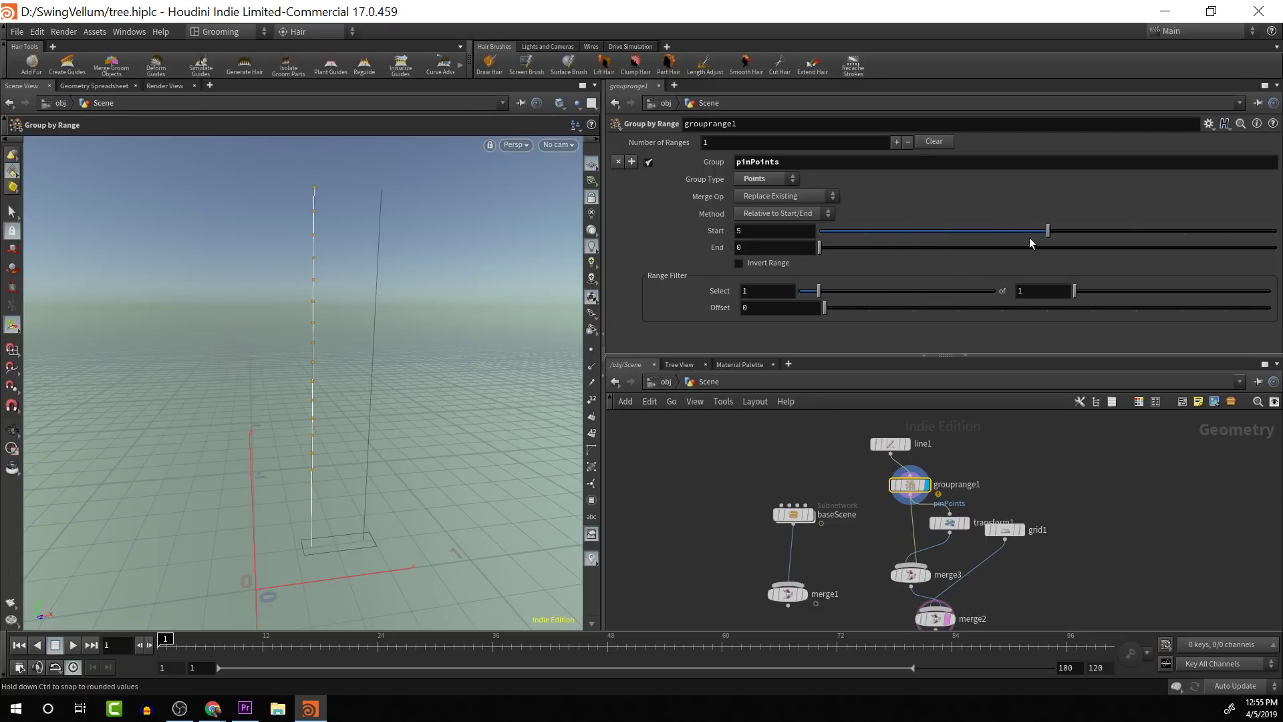
left_click_drag(1185, 236, 1277, 239)
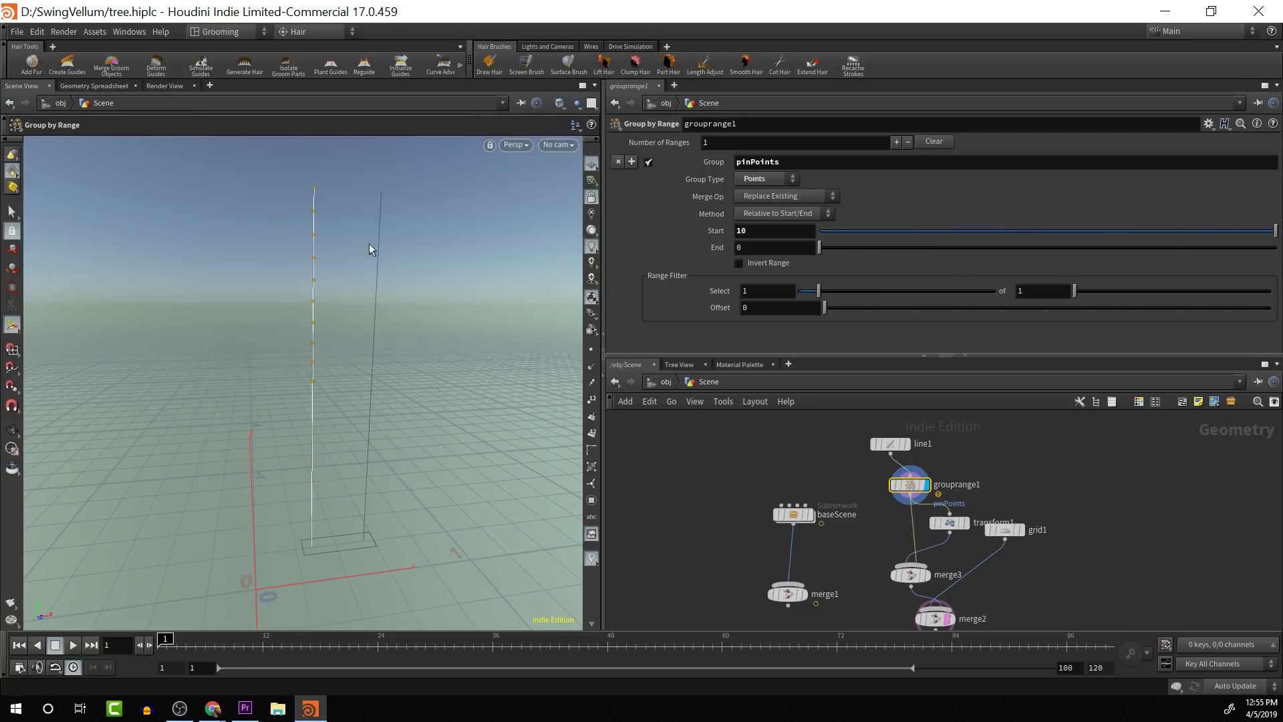
left_click_drag(867, 233, 800, 235)
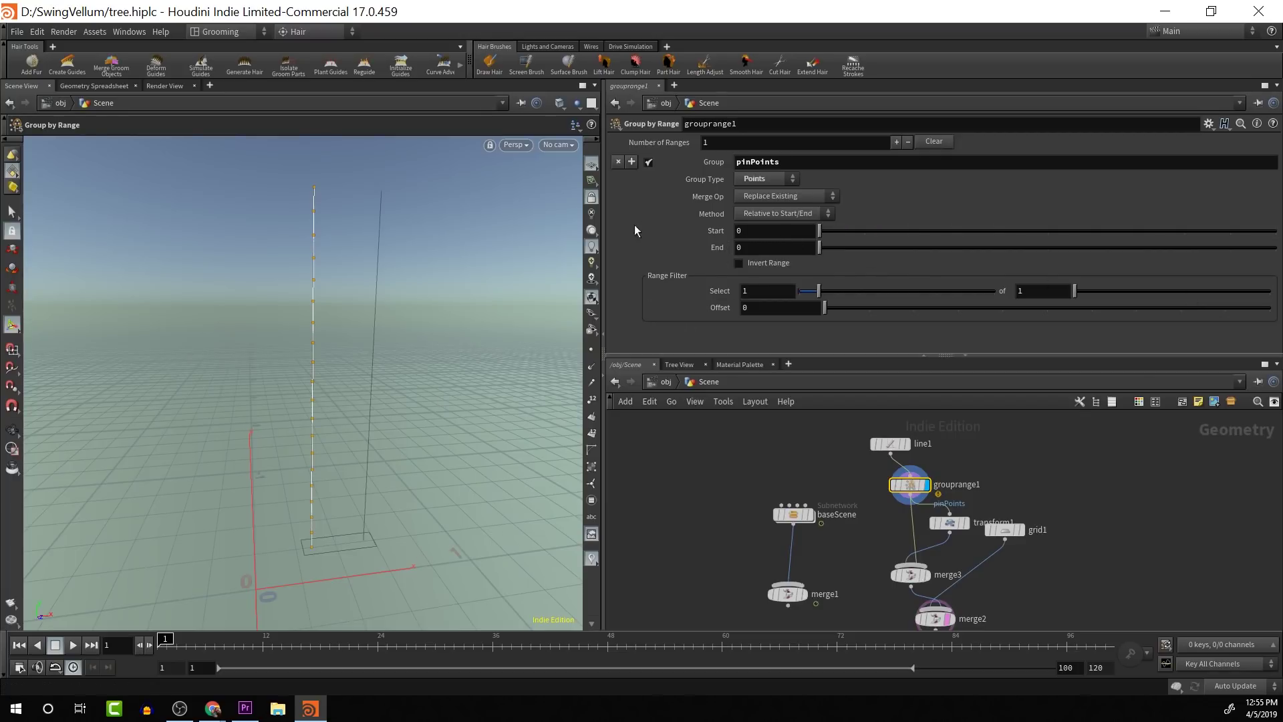
Try the expression $NPT as the Start value of the pinPoints range.
left_click(775, 232)
double_click(775, 232)
type("$")
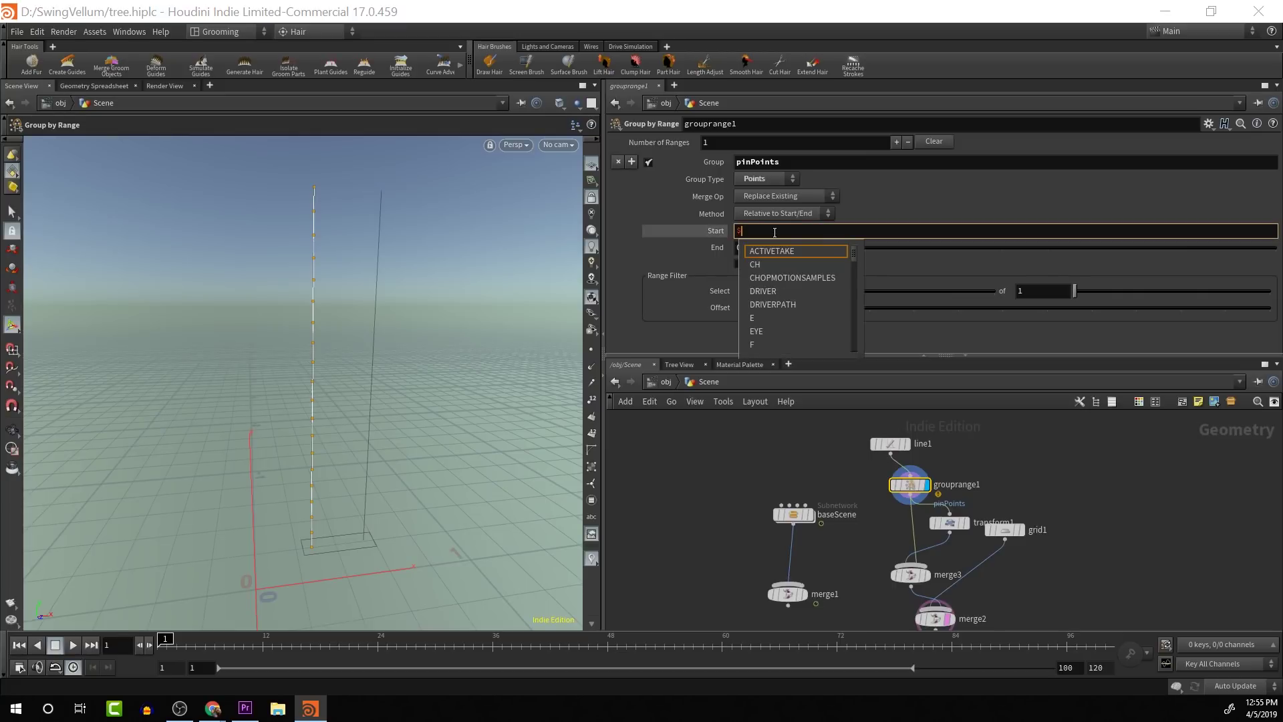
type("N")
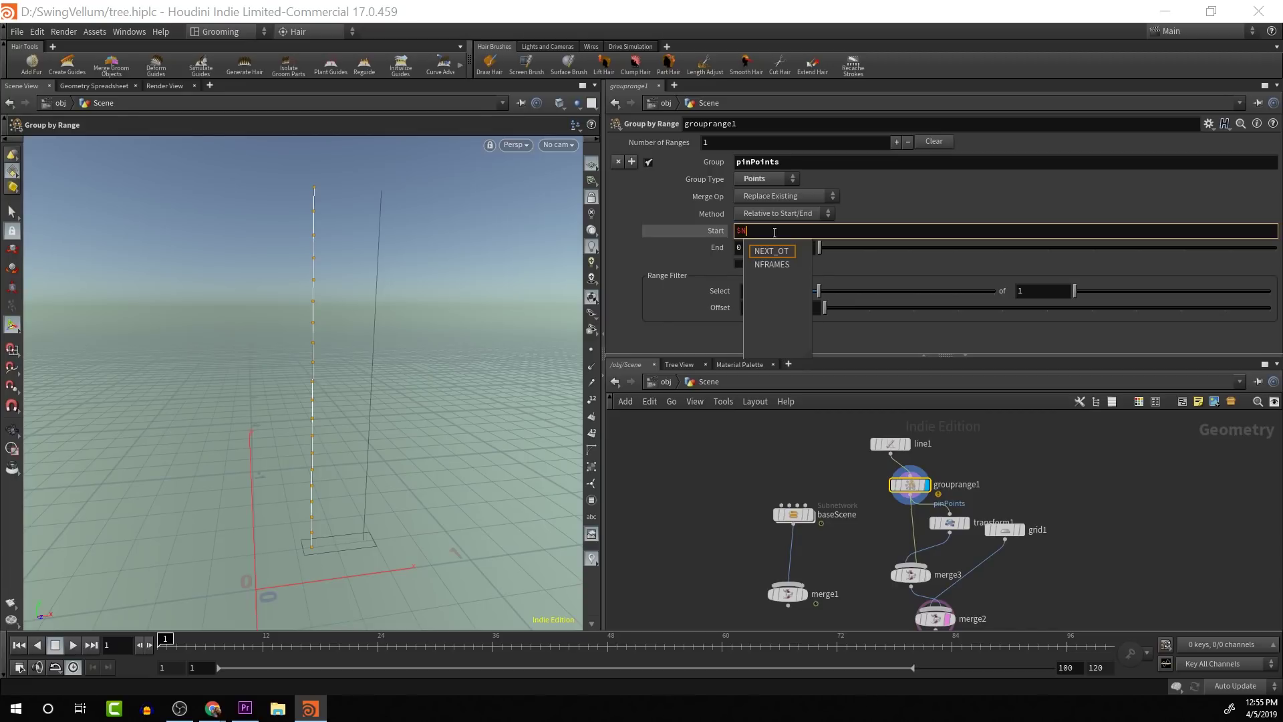
type("PT")
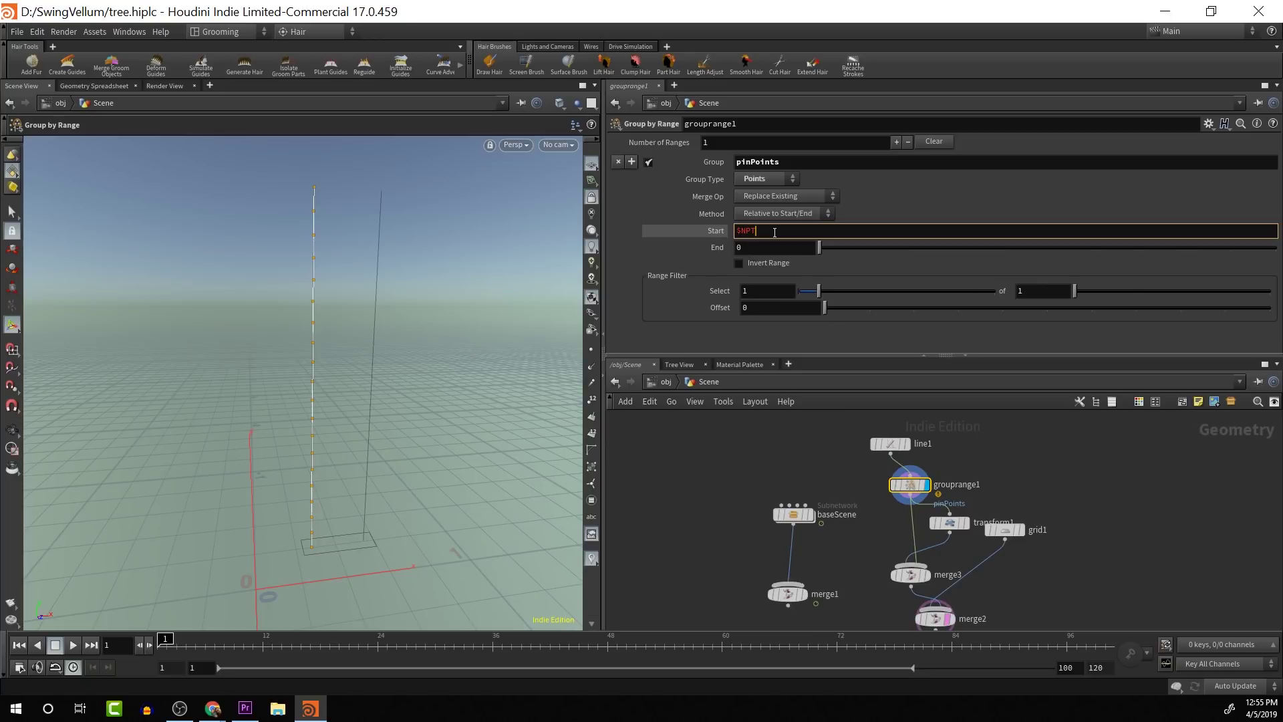
key("Return")
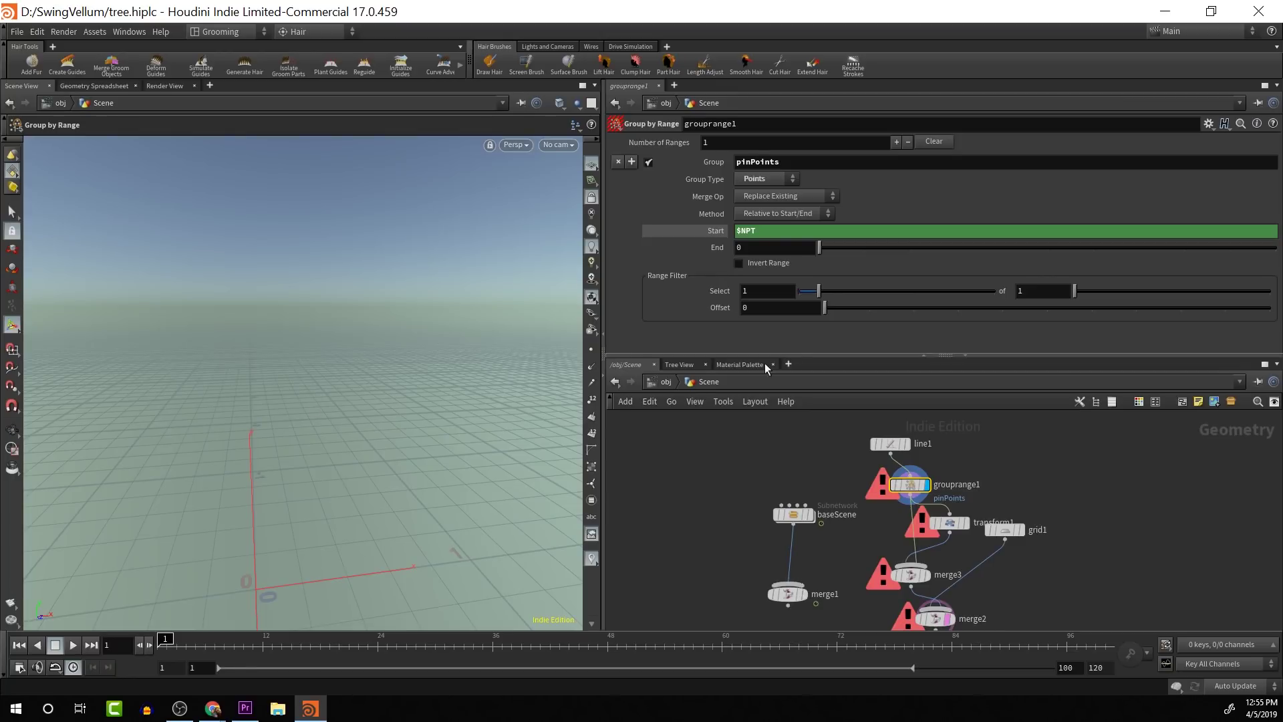
Try the Start expressions $NPT-1 and $NPT-2 for the pinPoints range and check the rope in the viewport.
left_click(811, 227)
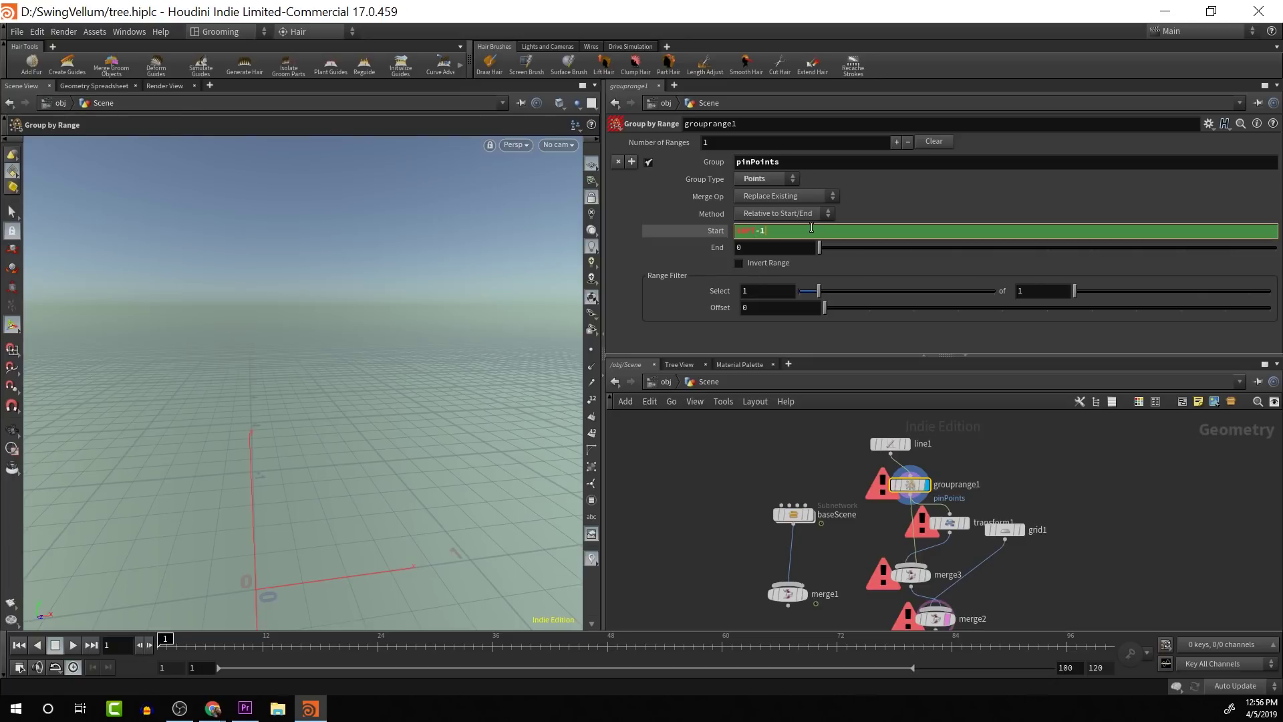
key("Return")
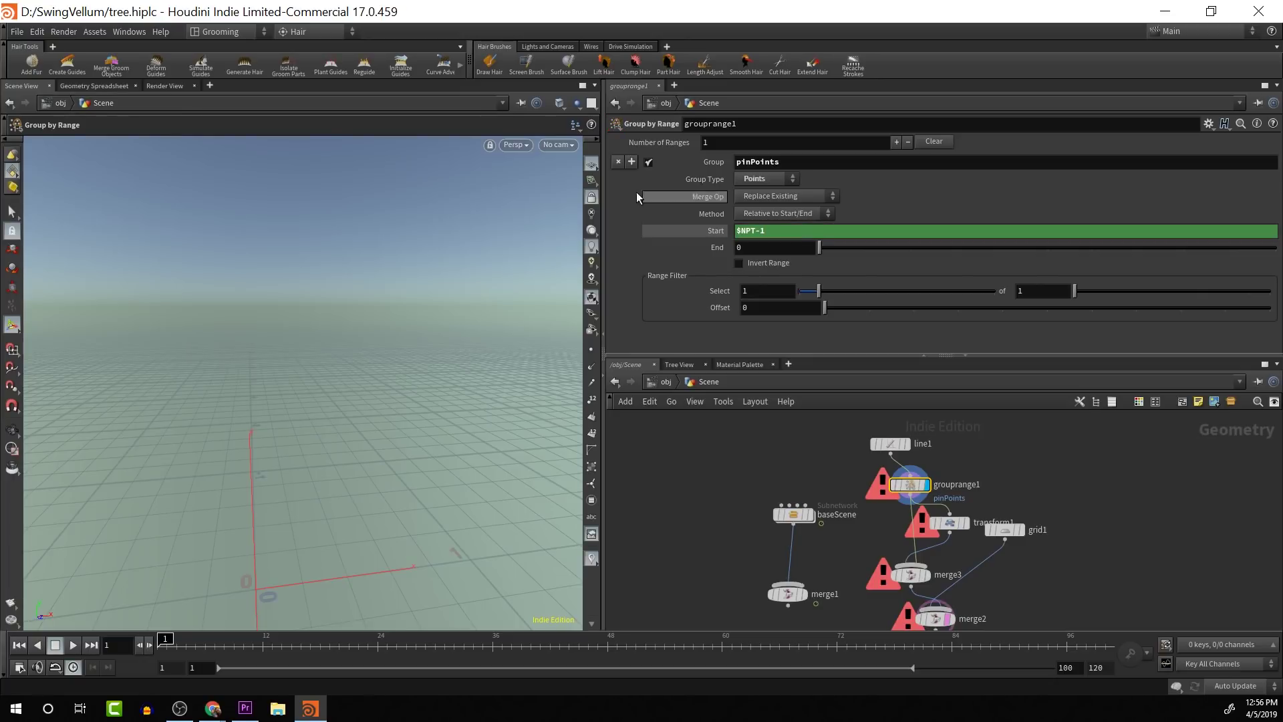
double_click(761, 230)
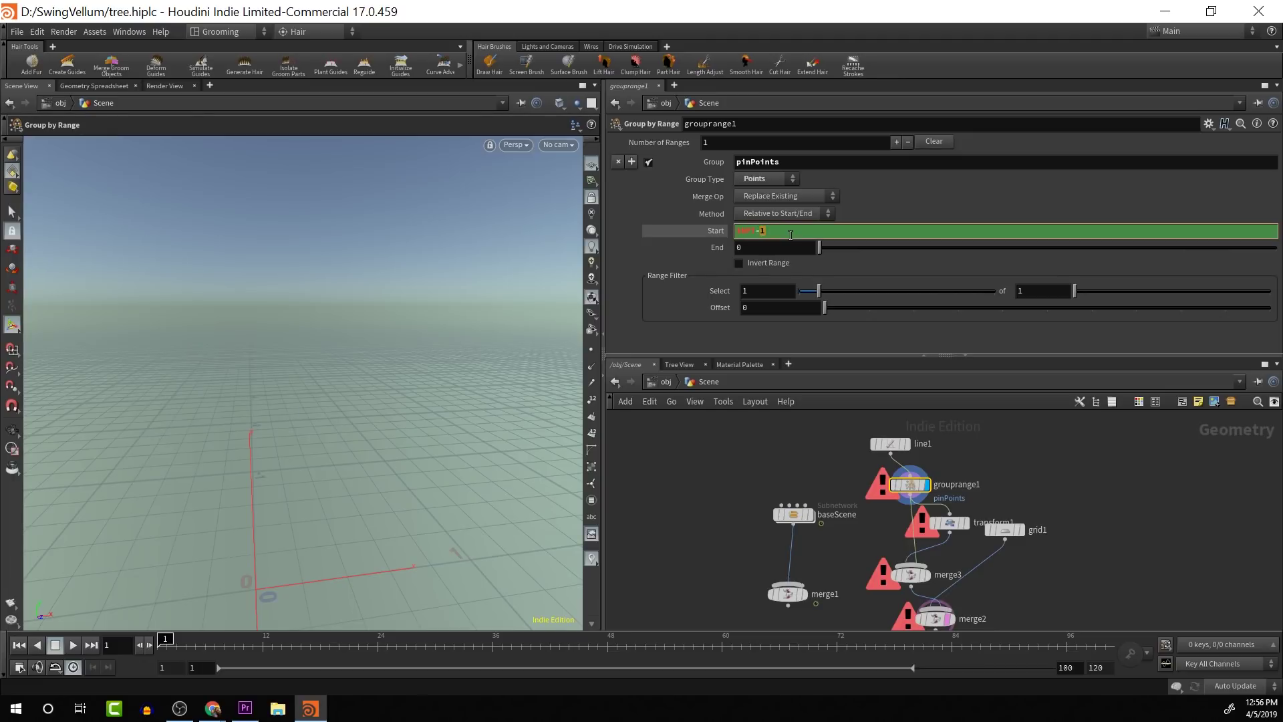
type("2")
key("Return")
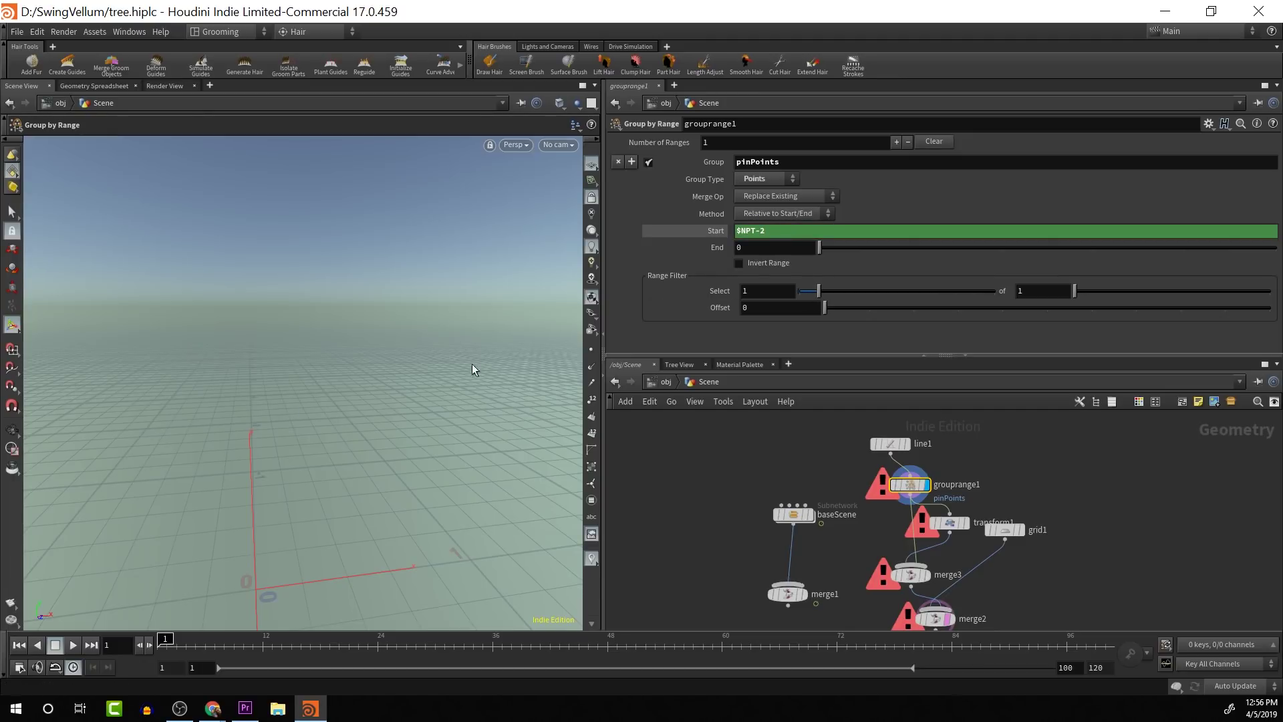
key("Escape")
left_click_drag(430, 356, 485, 205)
left_click_drag(461, 352, 472, 355)
key("Return")
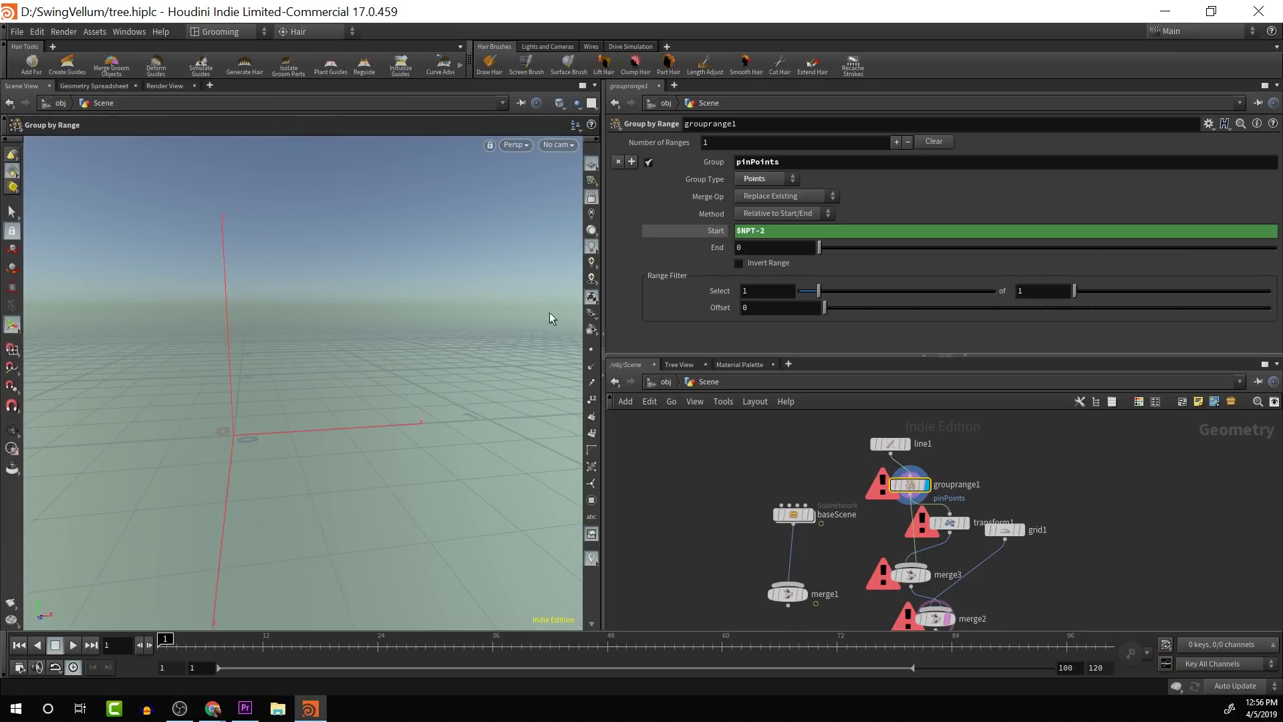
Delete the expression channel from the pinPoints range's Start parameter.
right_click(803, 234)
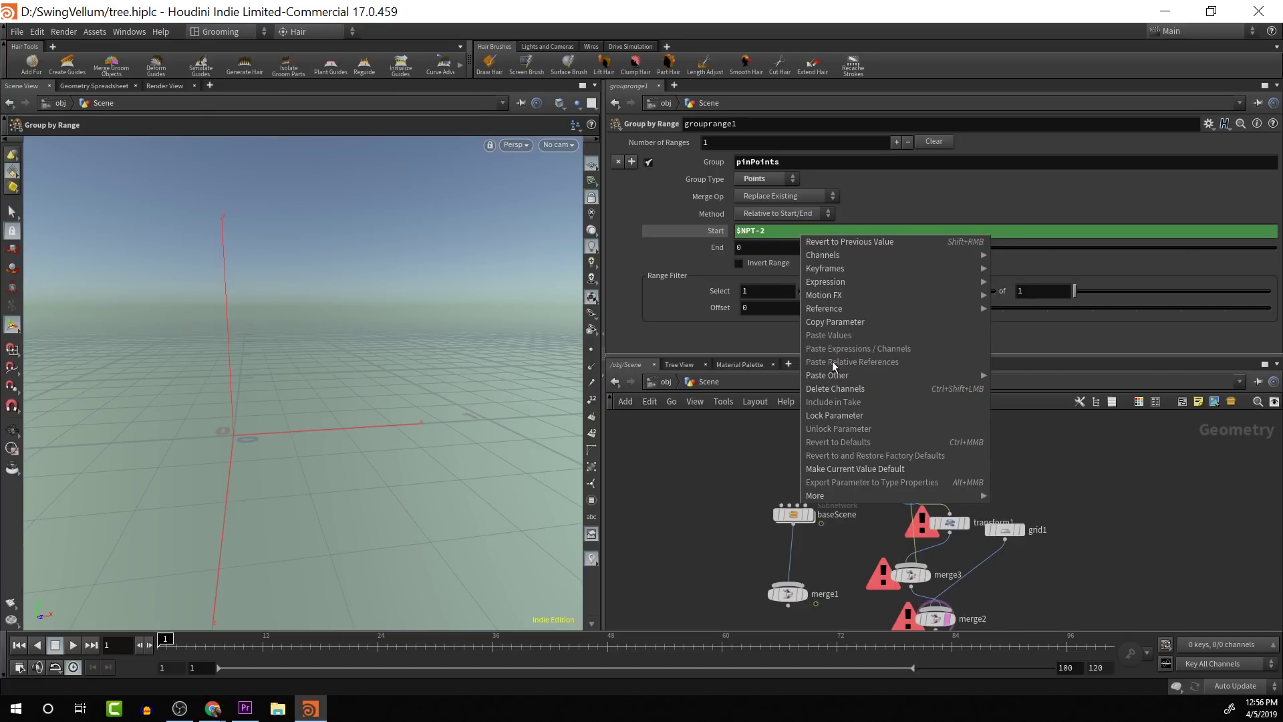
left_click(845, 389)
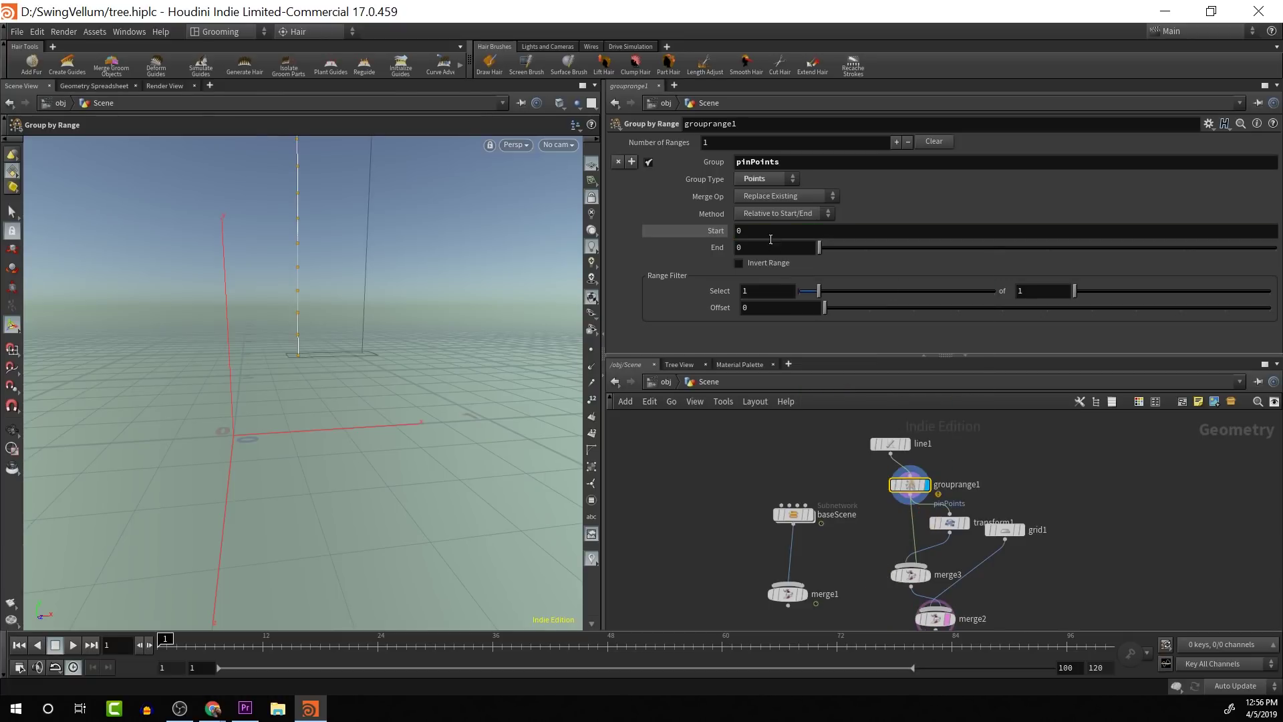
key("Escape")
key("Return")
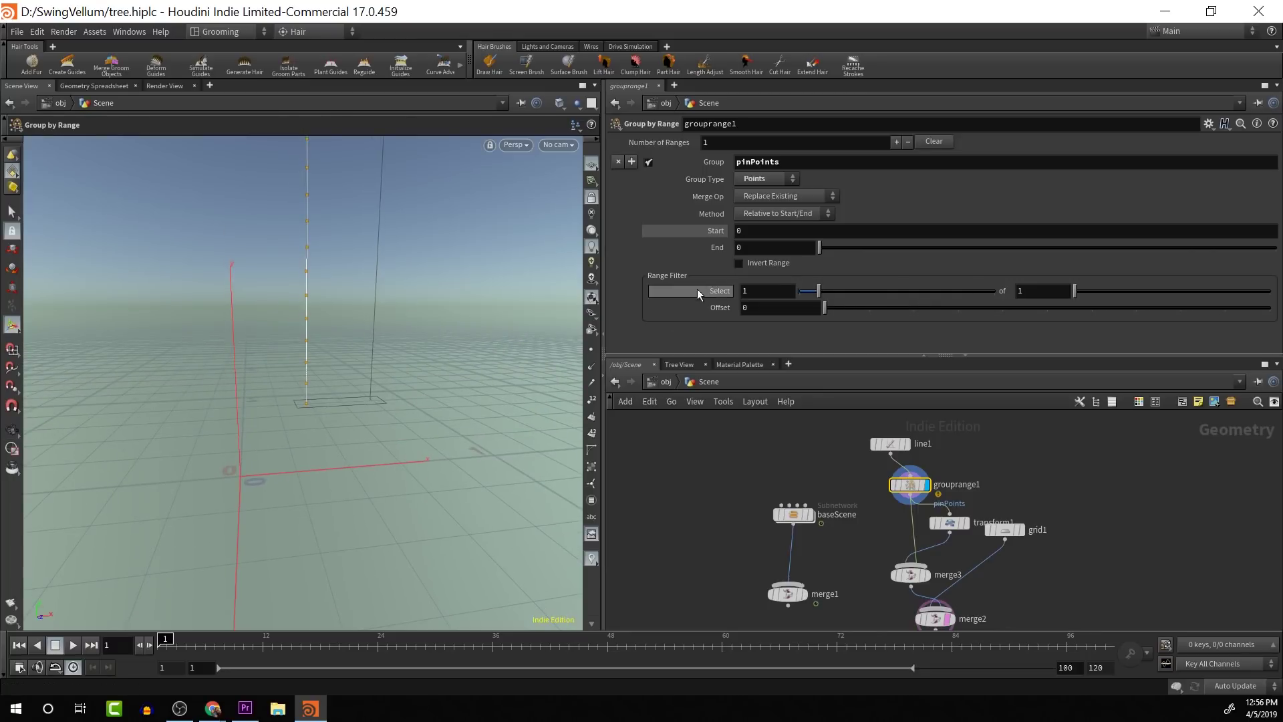
Set the pinPoints range filter to select 1 of $NPT and check the result in the viewport.
left_click(1050, 289)
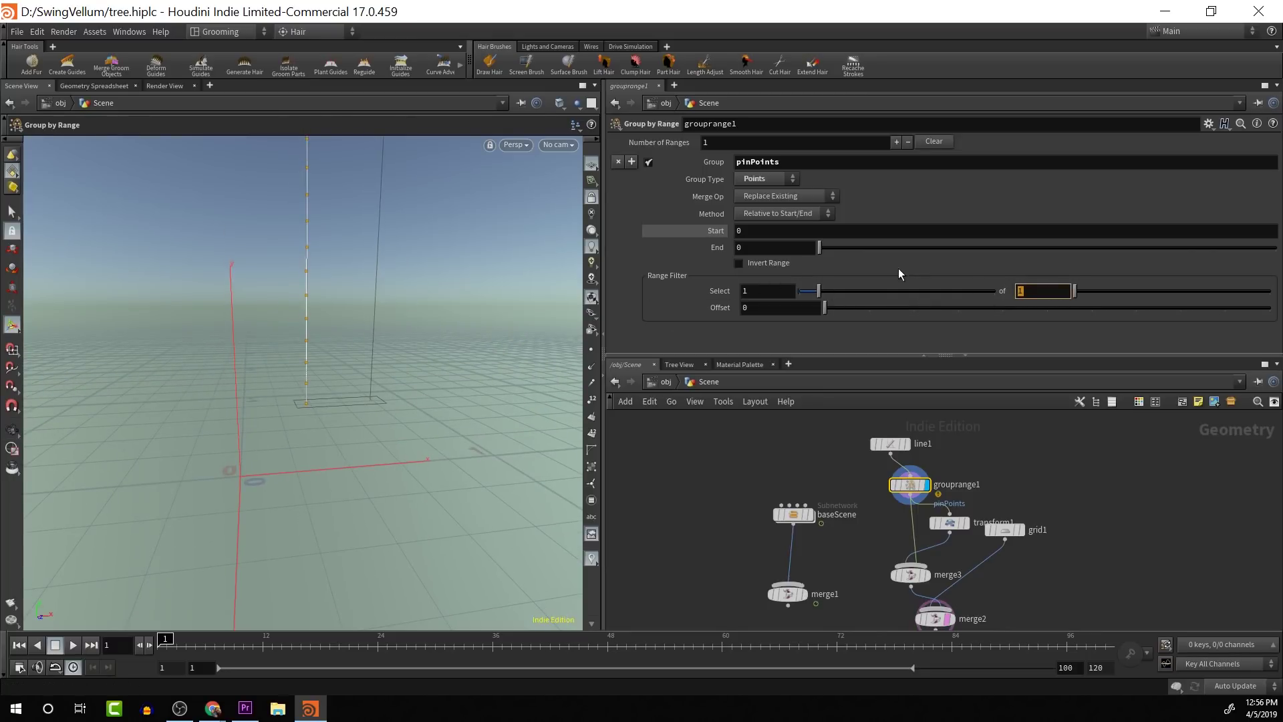
type("$NPT")
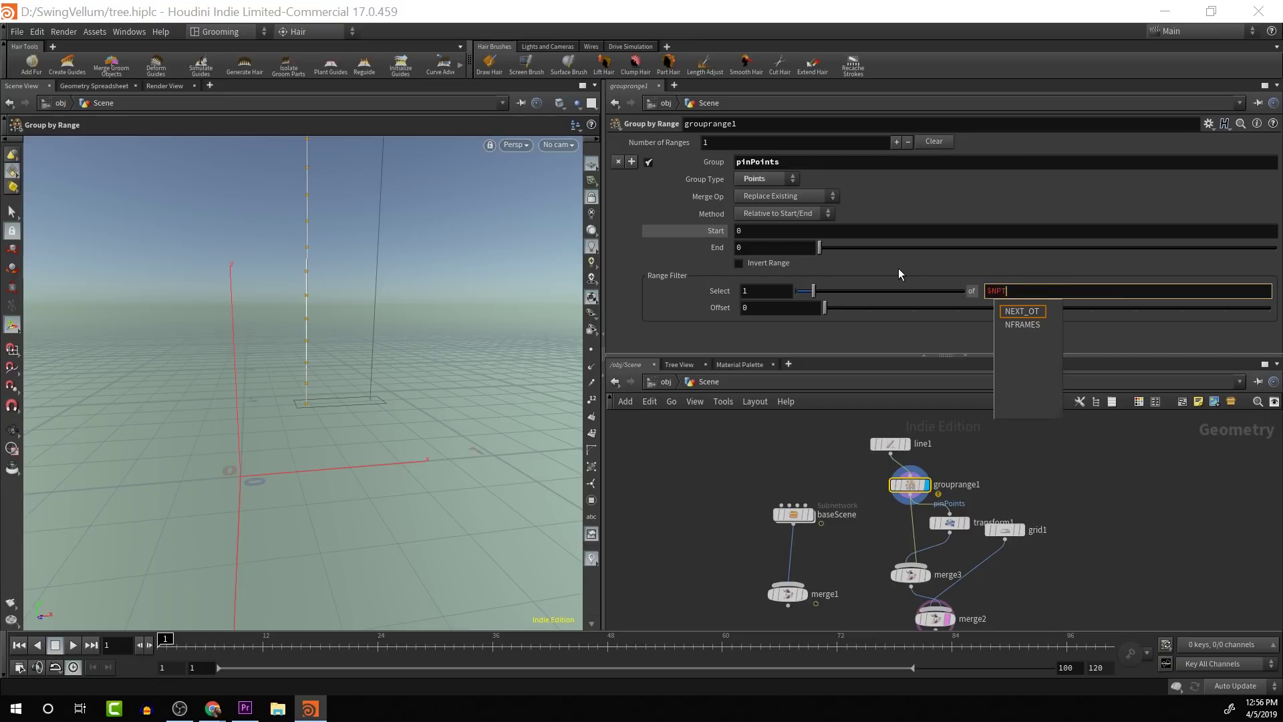
key("Escape")
key("Return")
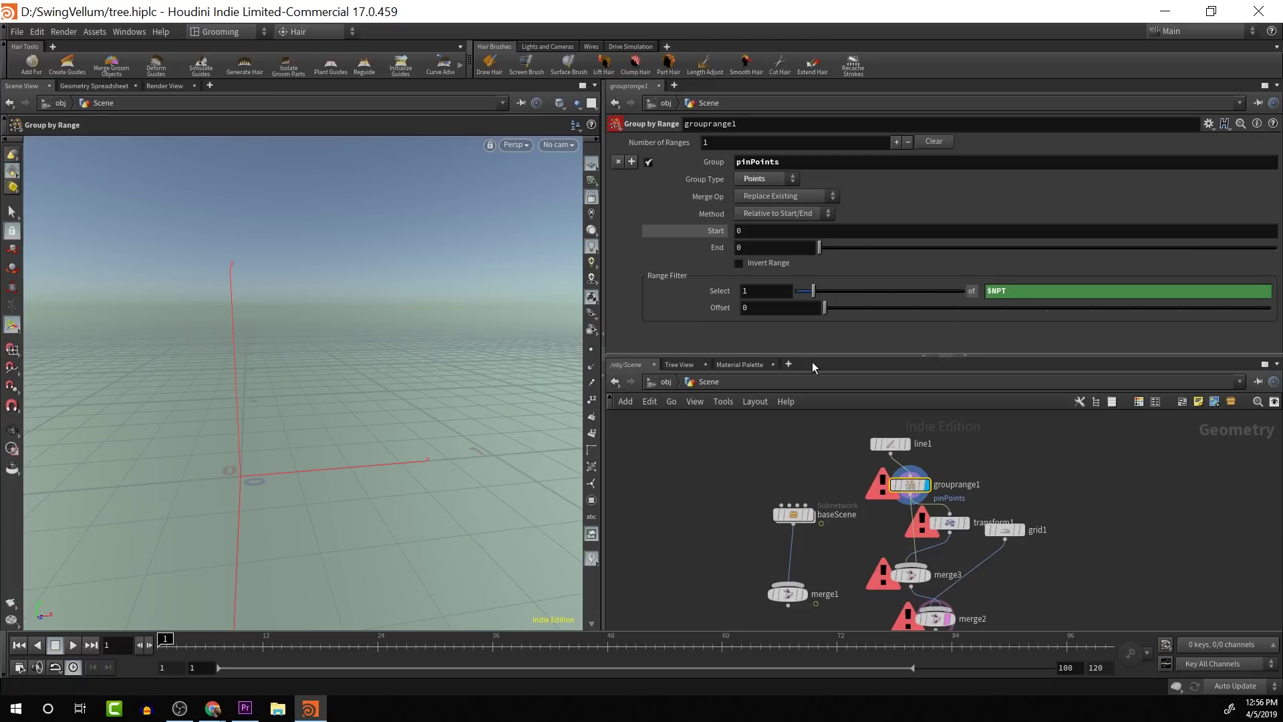
key("Escape")
left_click_drag(381, 378, 415, 481)
left_click_drag(375, 372, 417, 463)
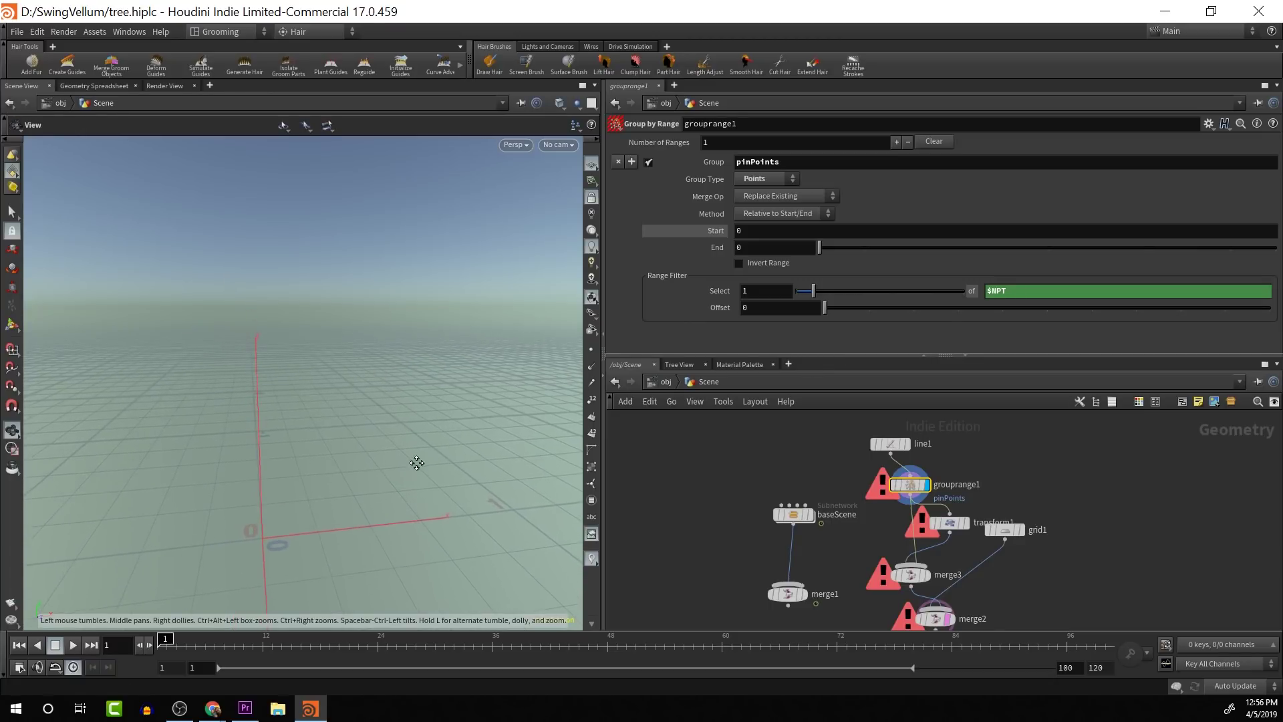
key("Return")
mouse_move(908, 483)
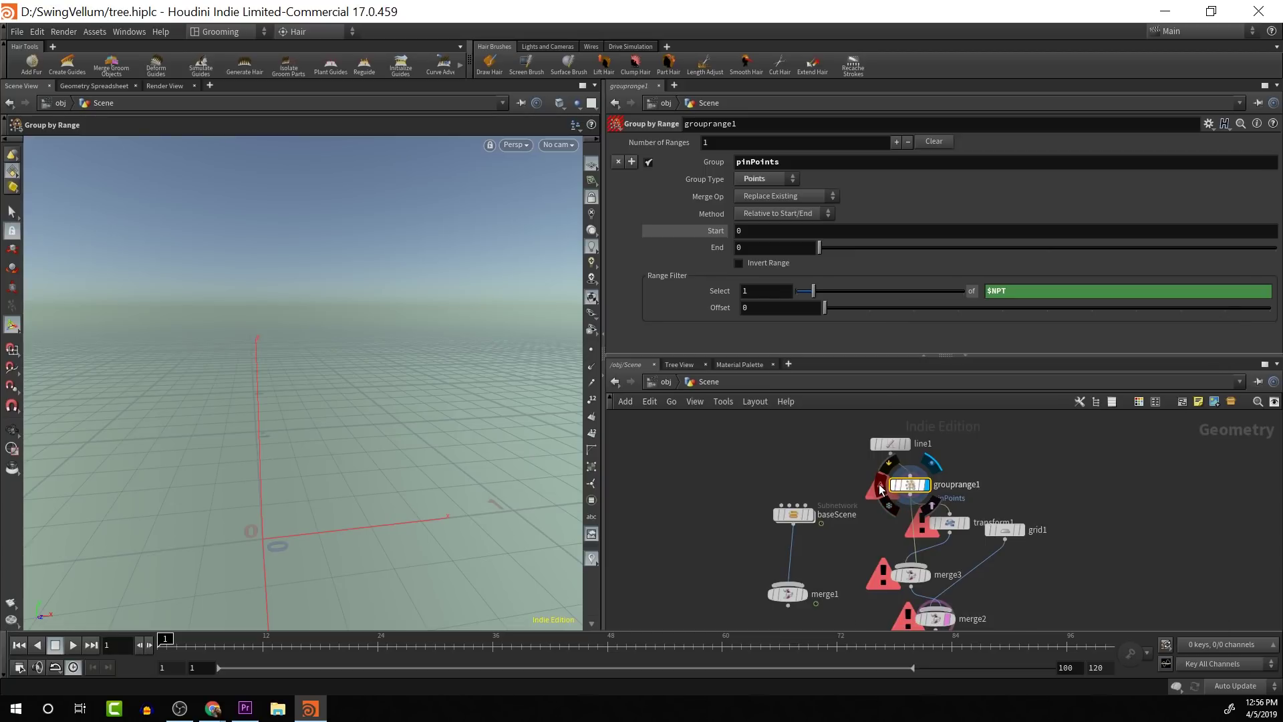
Read the error on the grouprange1 node and delete the expression channel from the range filter's total.
left_click(879, 489)
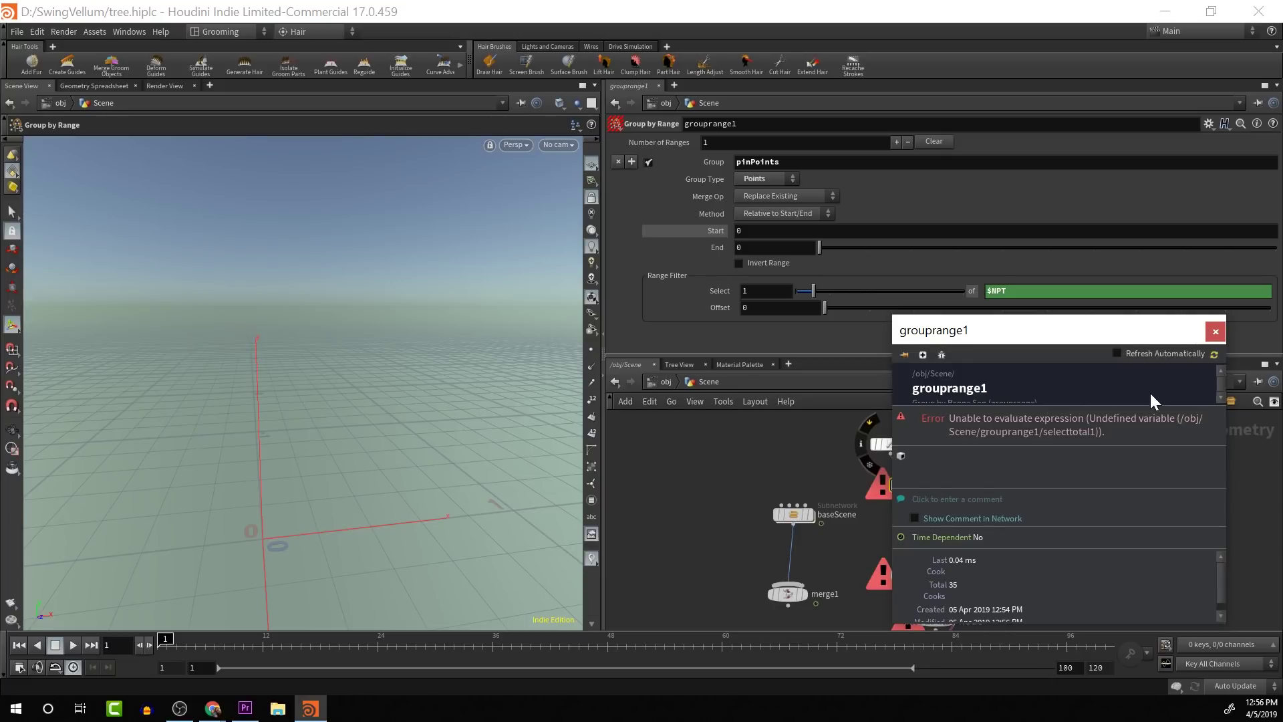
left_click(1215, 333)
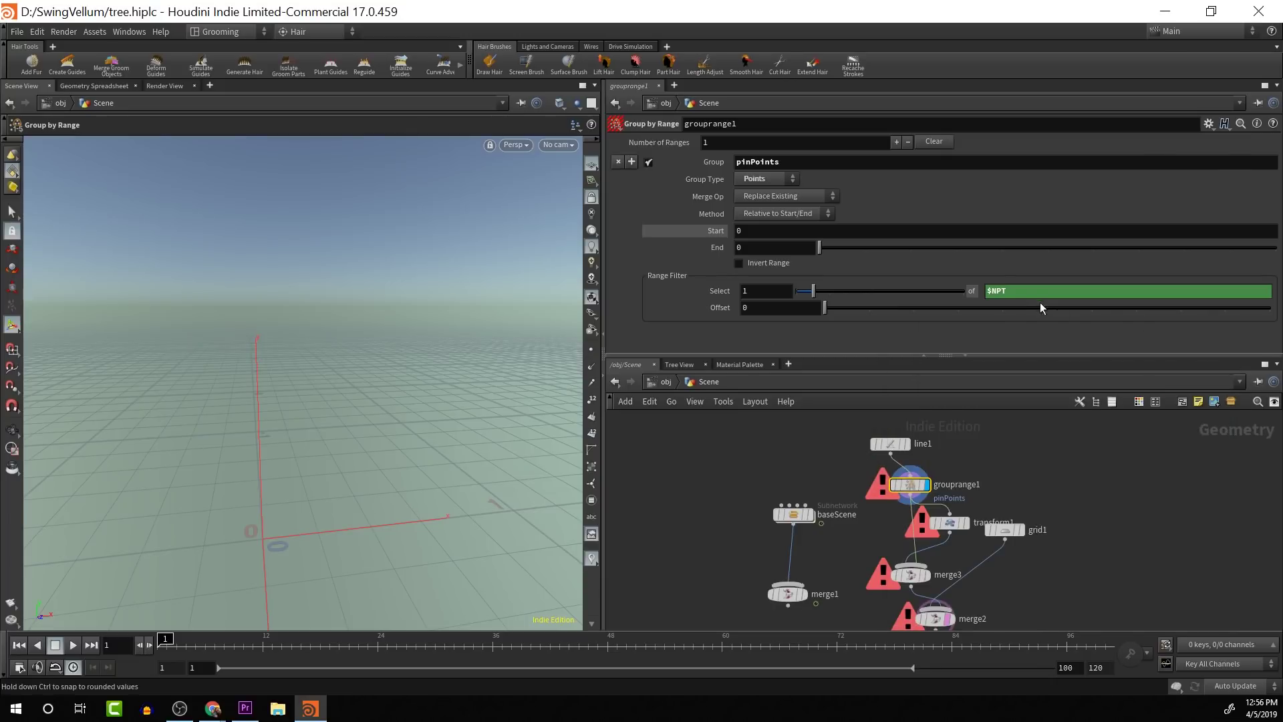
left_click(1023, 295)
right_click(1009, 291)
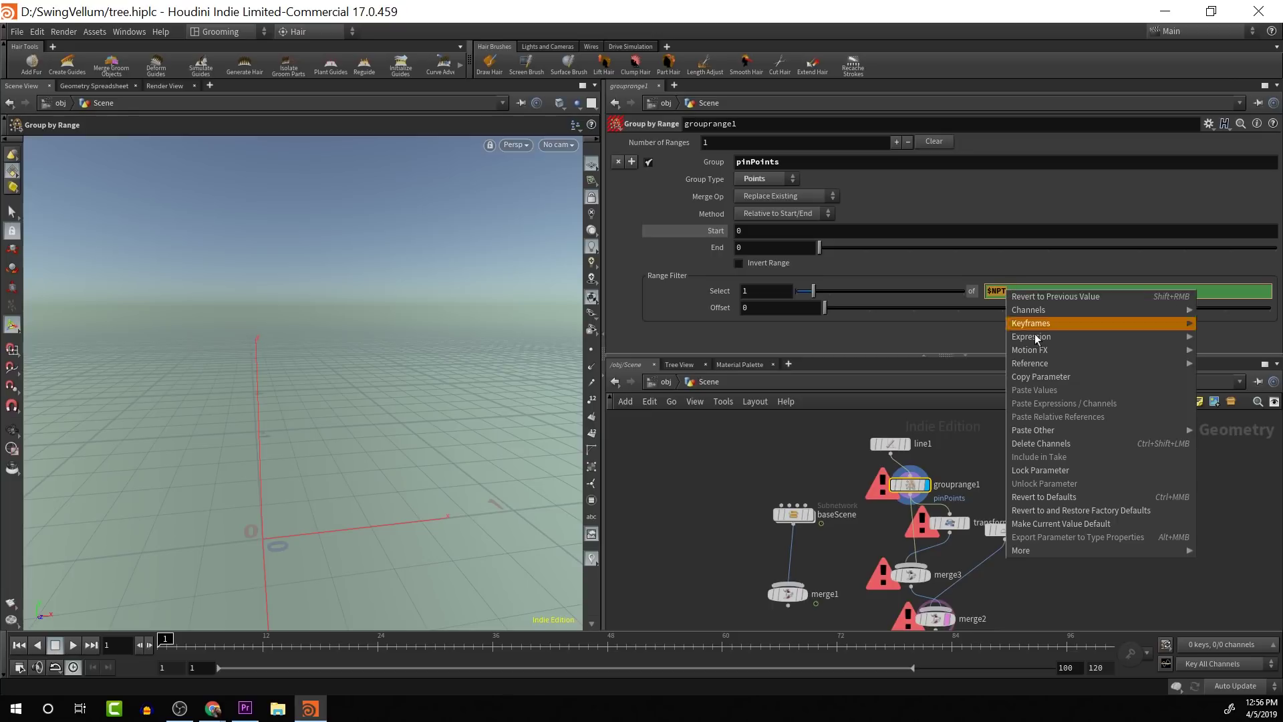
left_click(1048, 441)
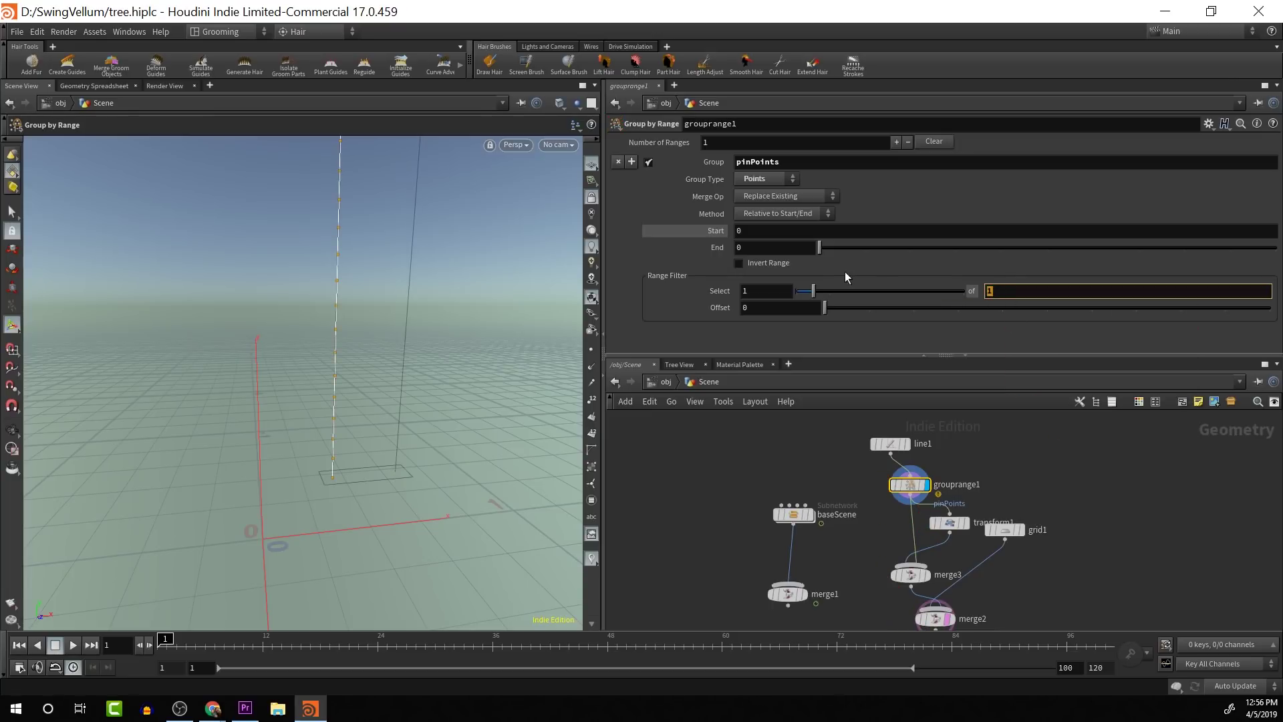
left_click(766, 289)
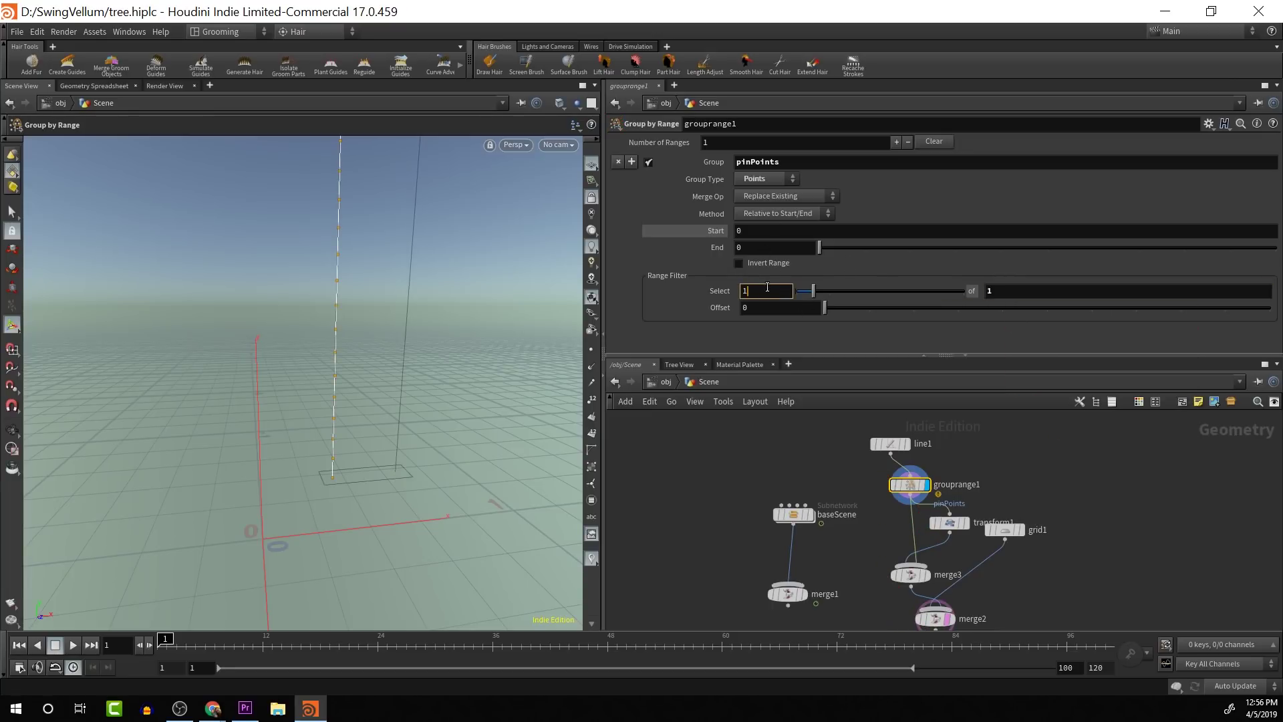
left_click(782, 227)
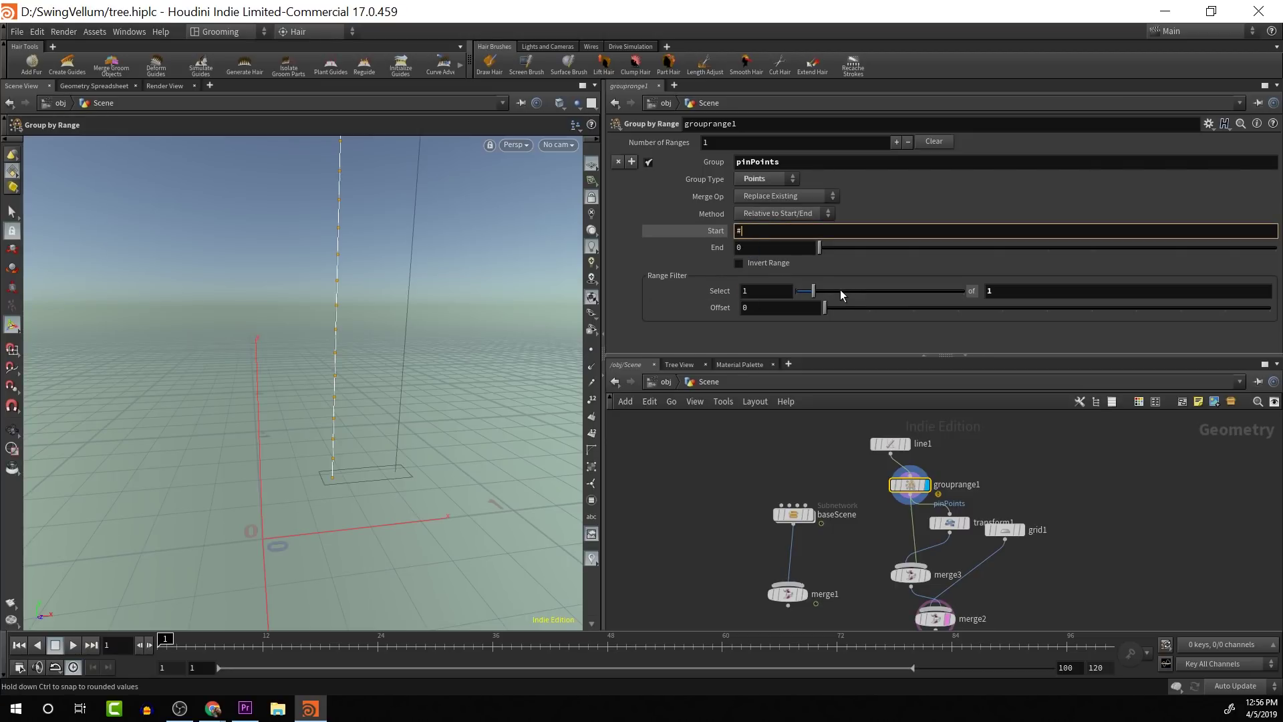
key("BackSpace")
type("$")
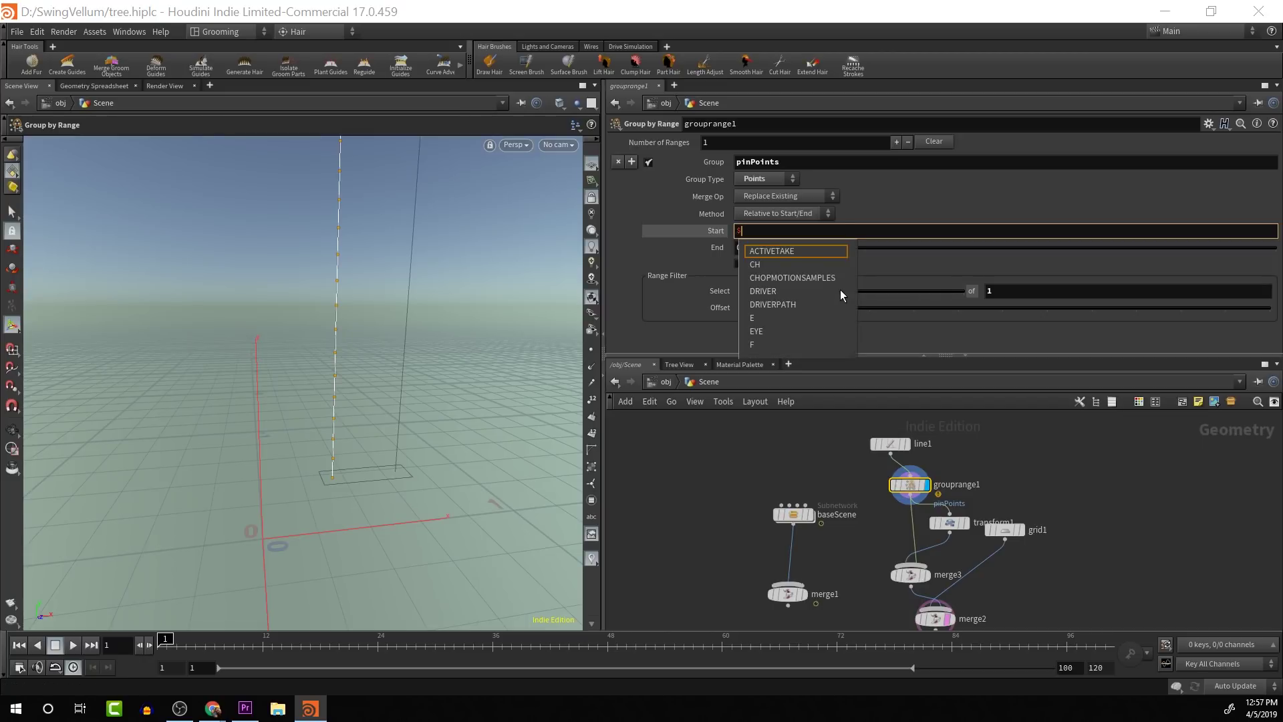
type("N")
key("Escape")
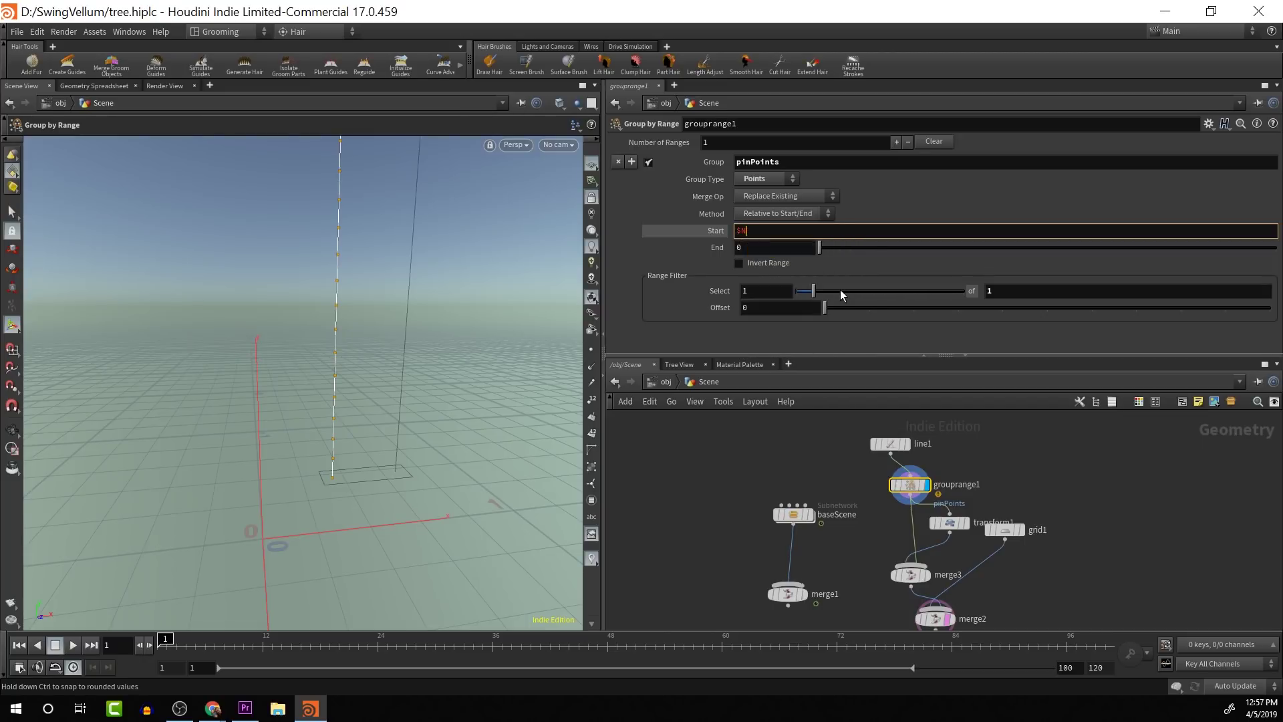
key("BackSpace")
type("PT")
key("Escape")
key("BackSpace")
key("BackSpace")
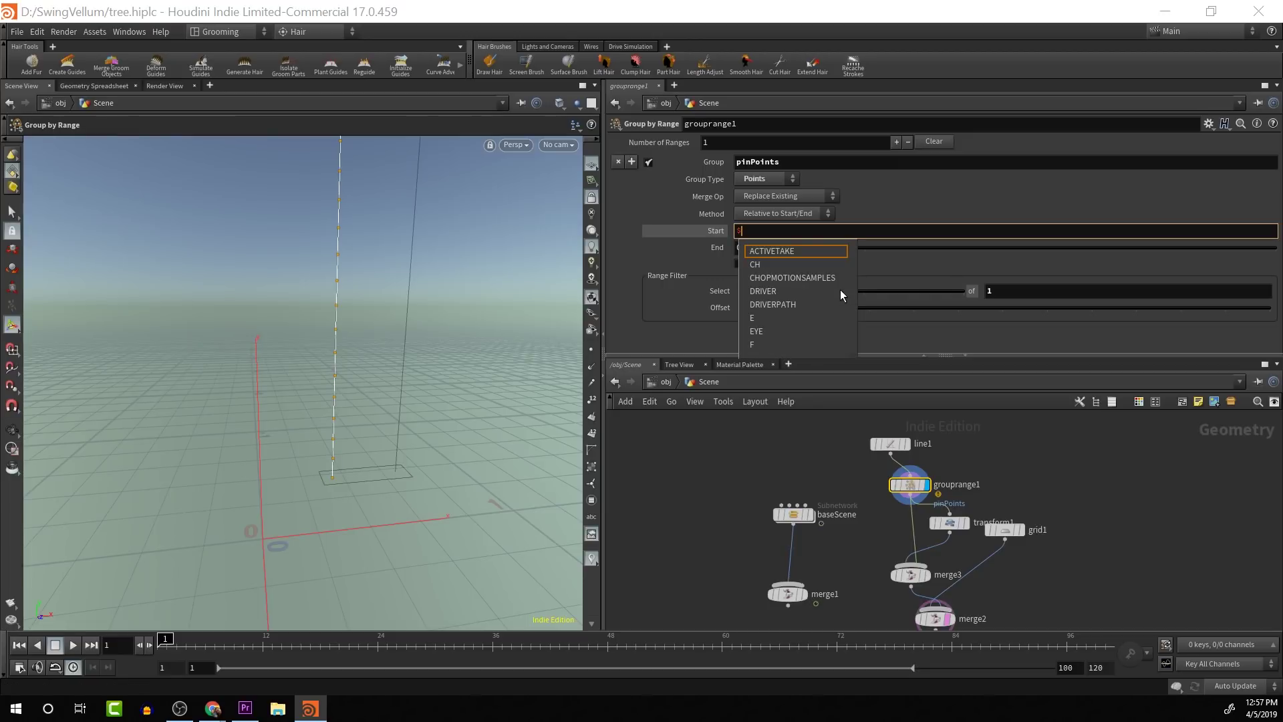
type("pt")
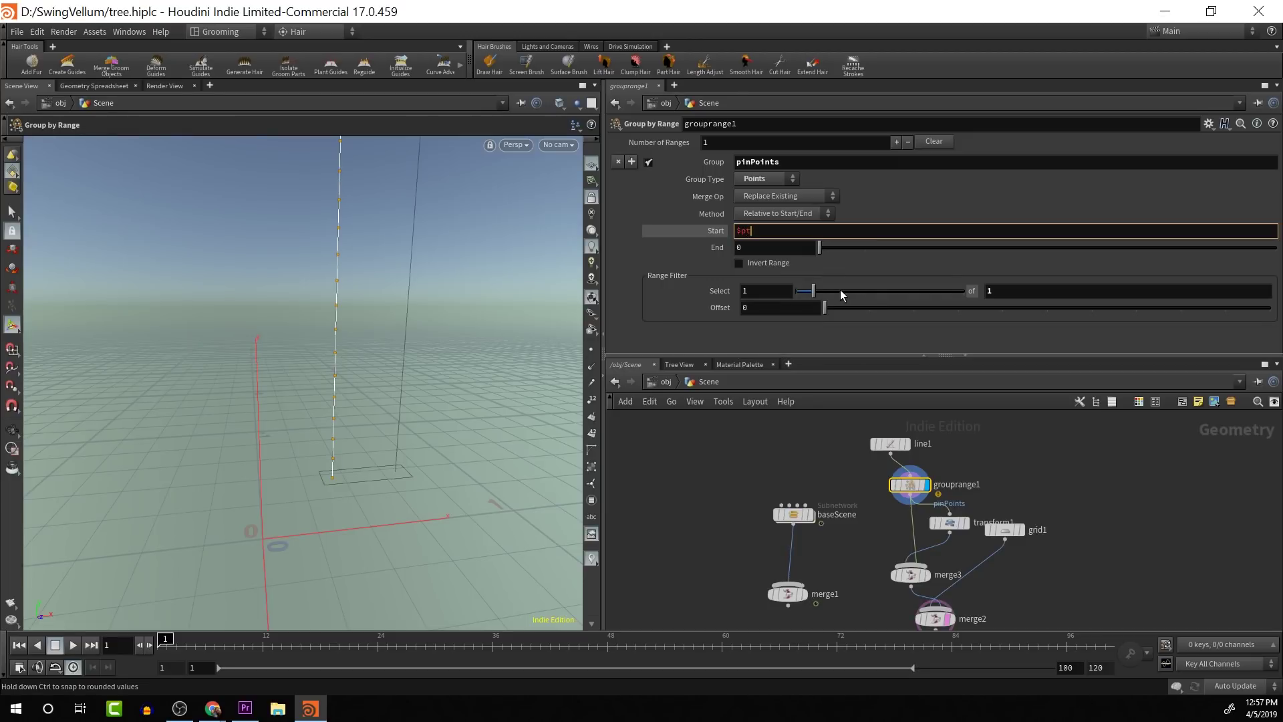
key("BackSpace")
key("BackSpace")
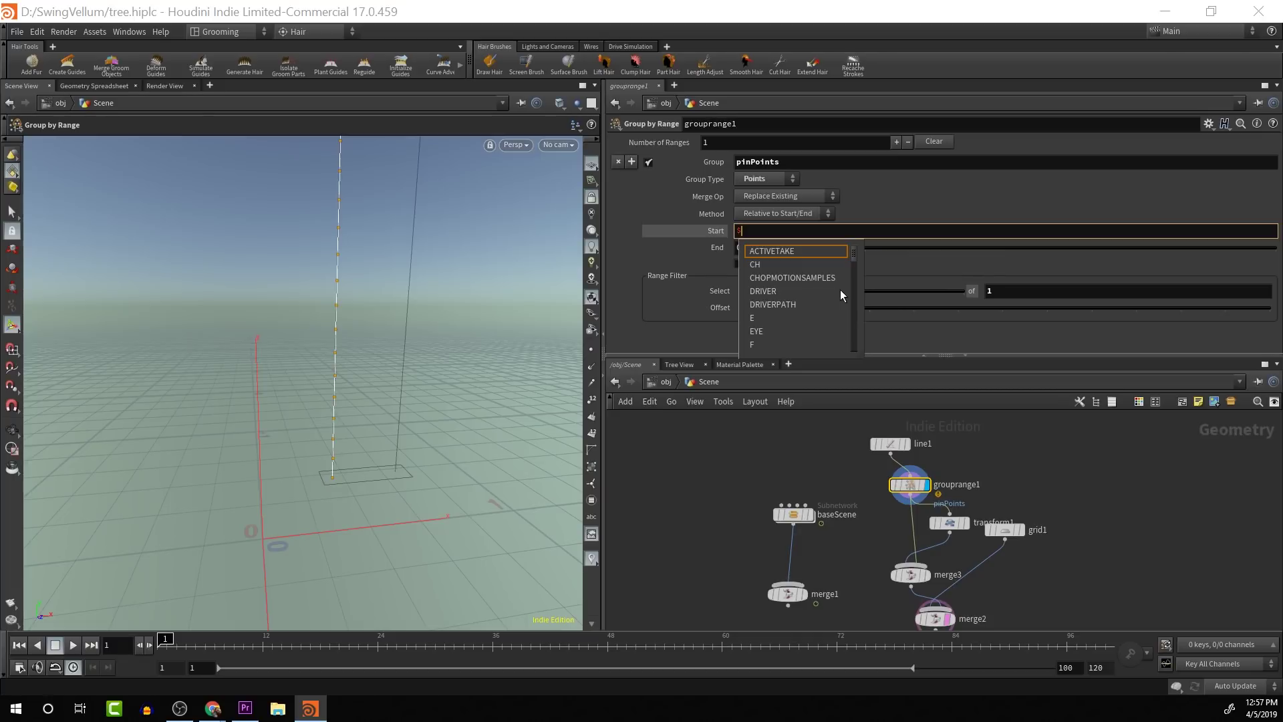
type("NPT")
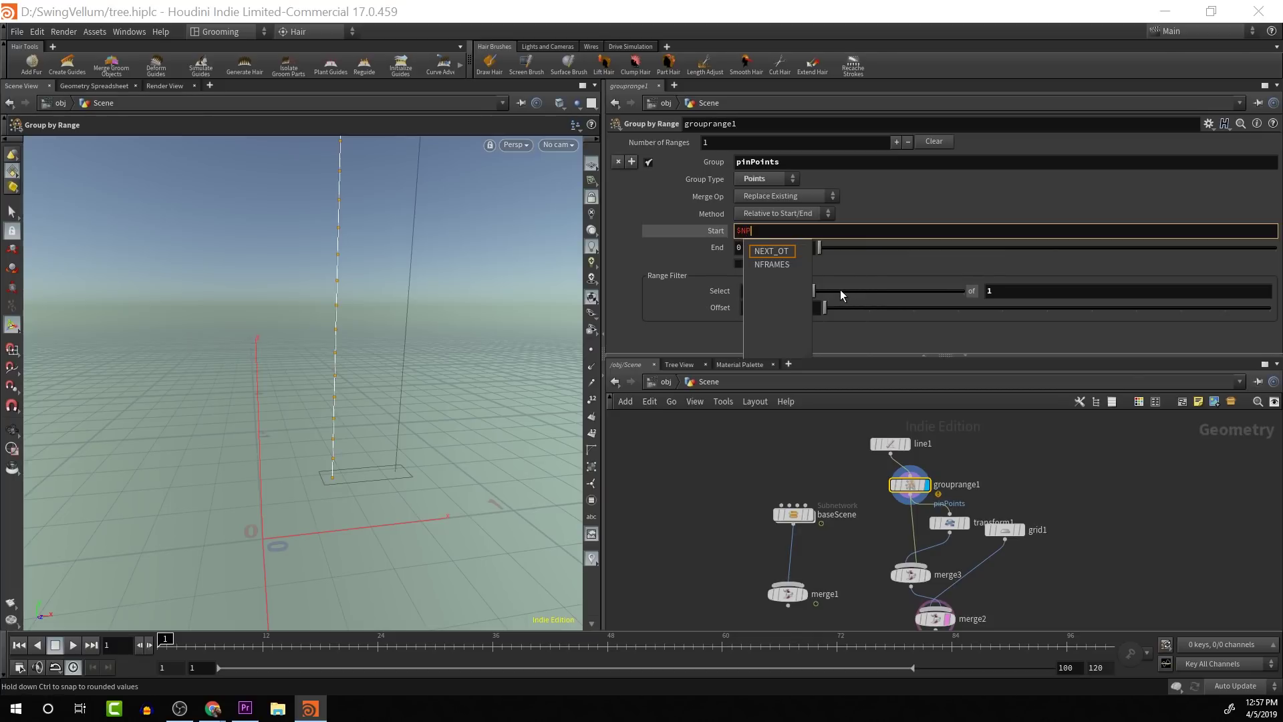
key("BackSpace")
key("BackSpace")
key("BackSpace")
key("BackSpace")
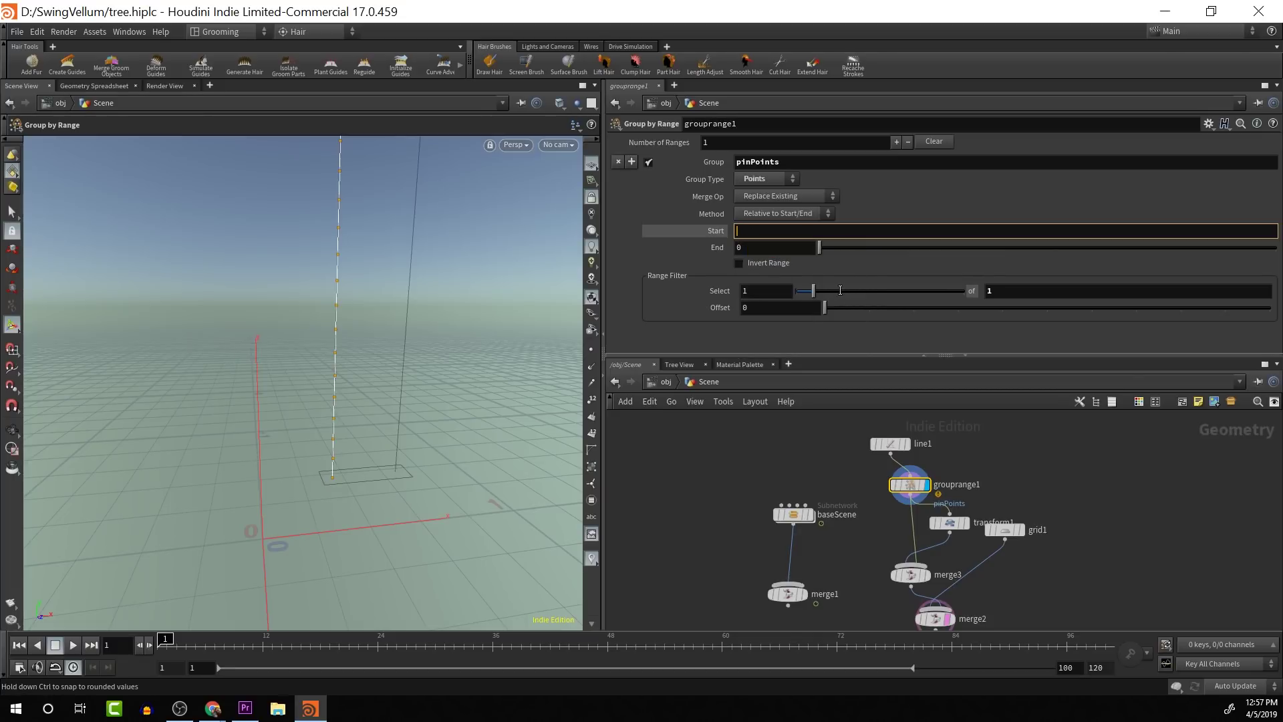
Set the display flag on the line1 node.
middle_click(887, 446)
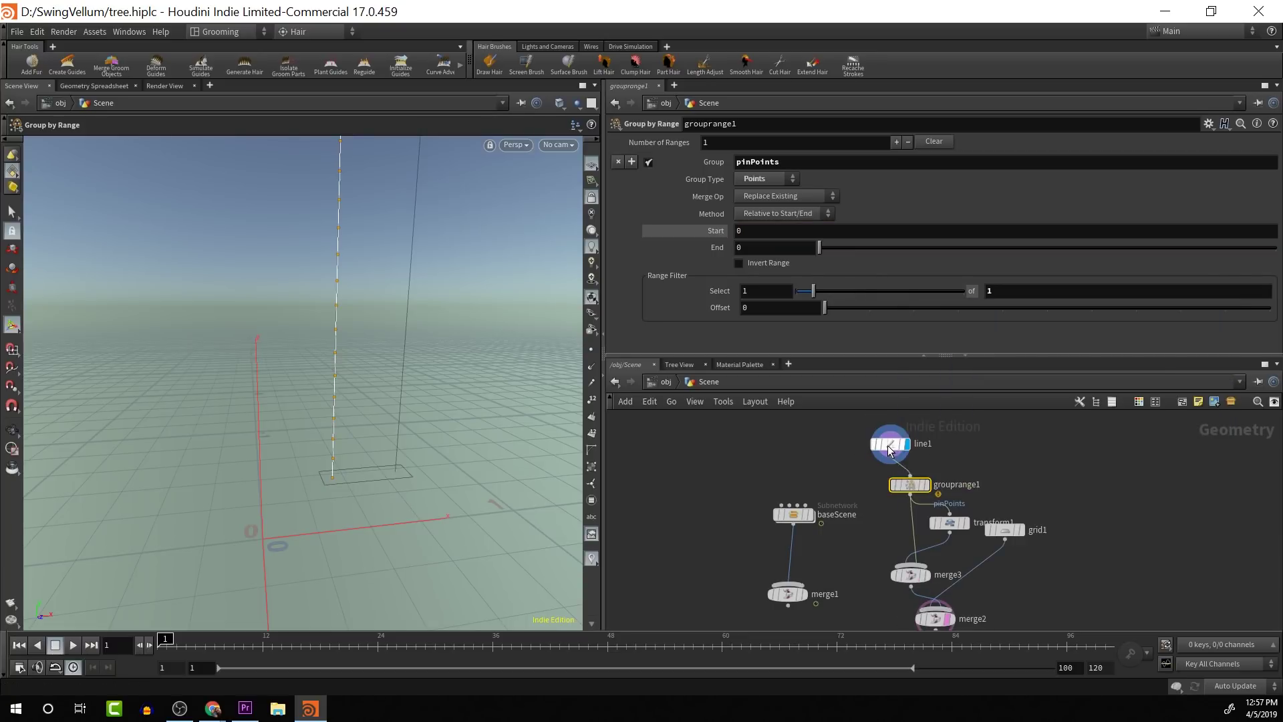
mouse_move(910, 492)
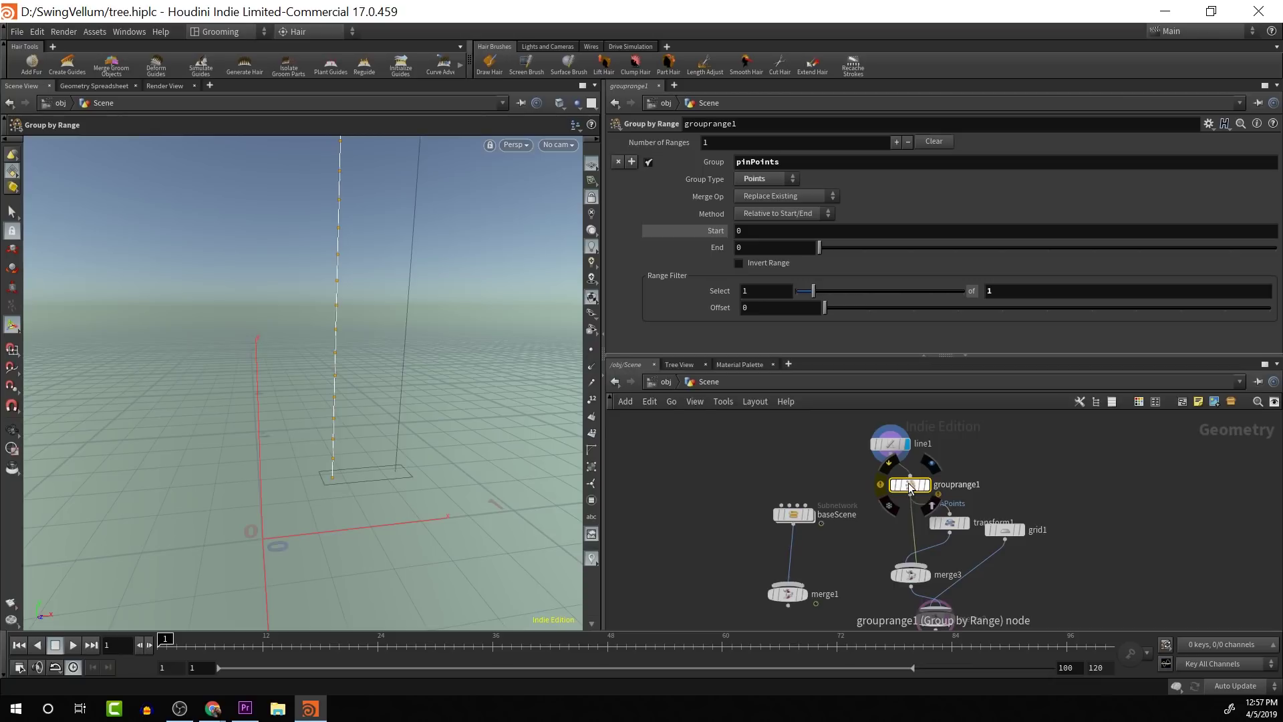
left_click(793, 233)
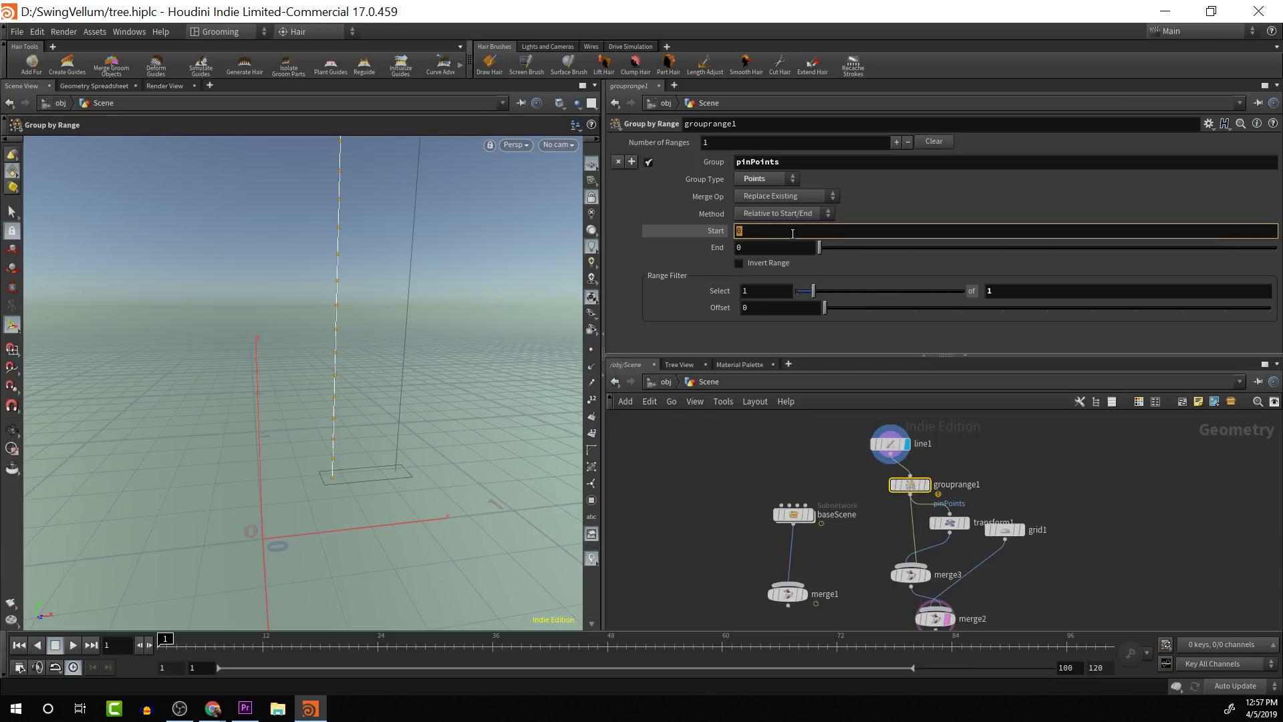
type("$PT/")
key("BackSpace")
key("BackSpace")
key("BackSpace")
key("BackSpace")
type("$")
key("BackSpace")
key("BackSpace")
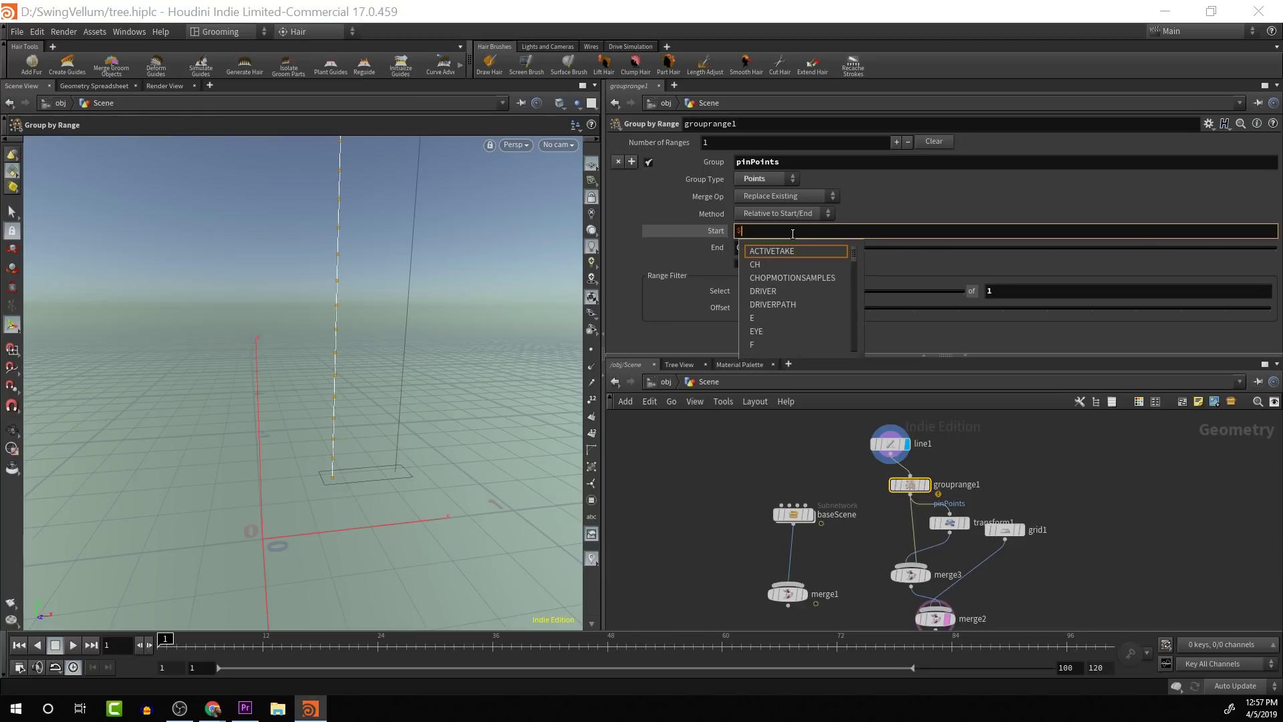
key("BackSpace")
left_click(775, 296)
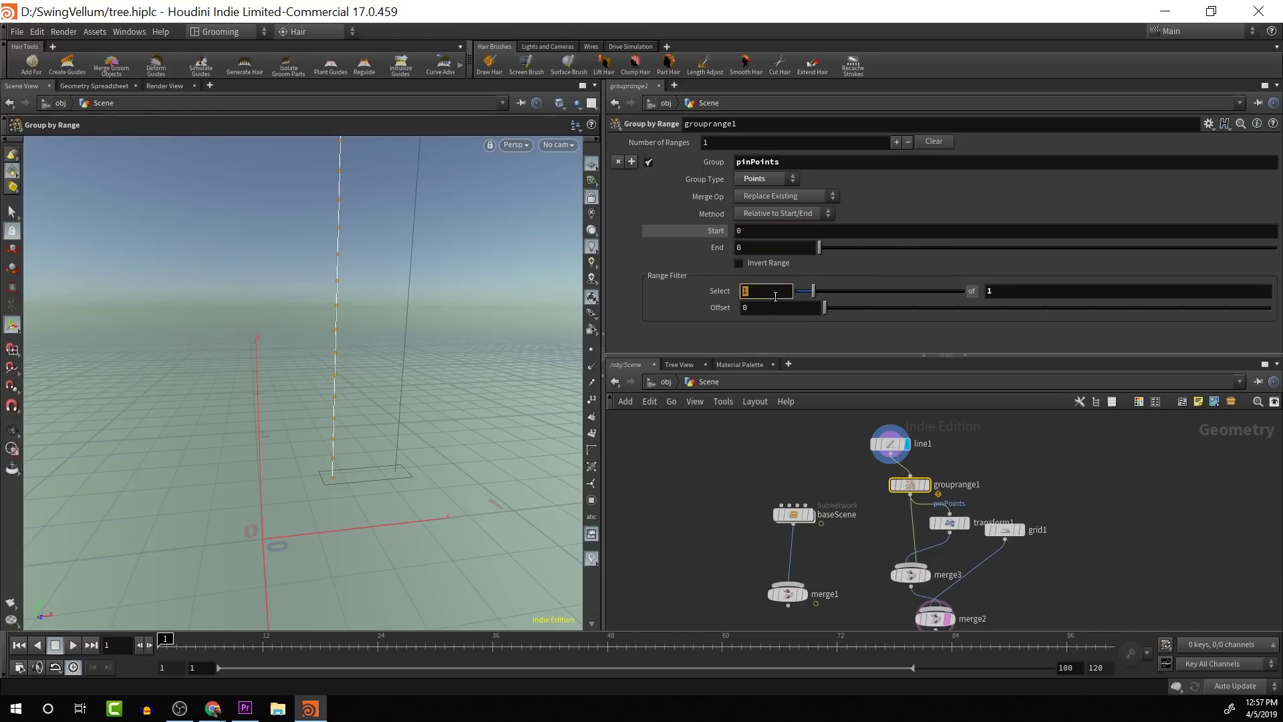
type("$N")
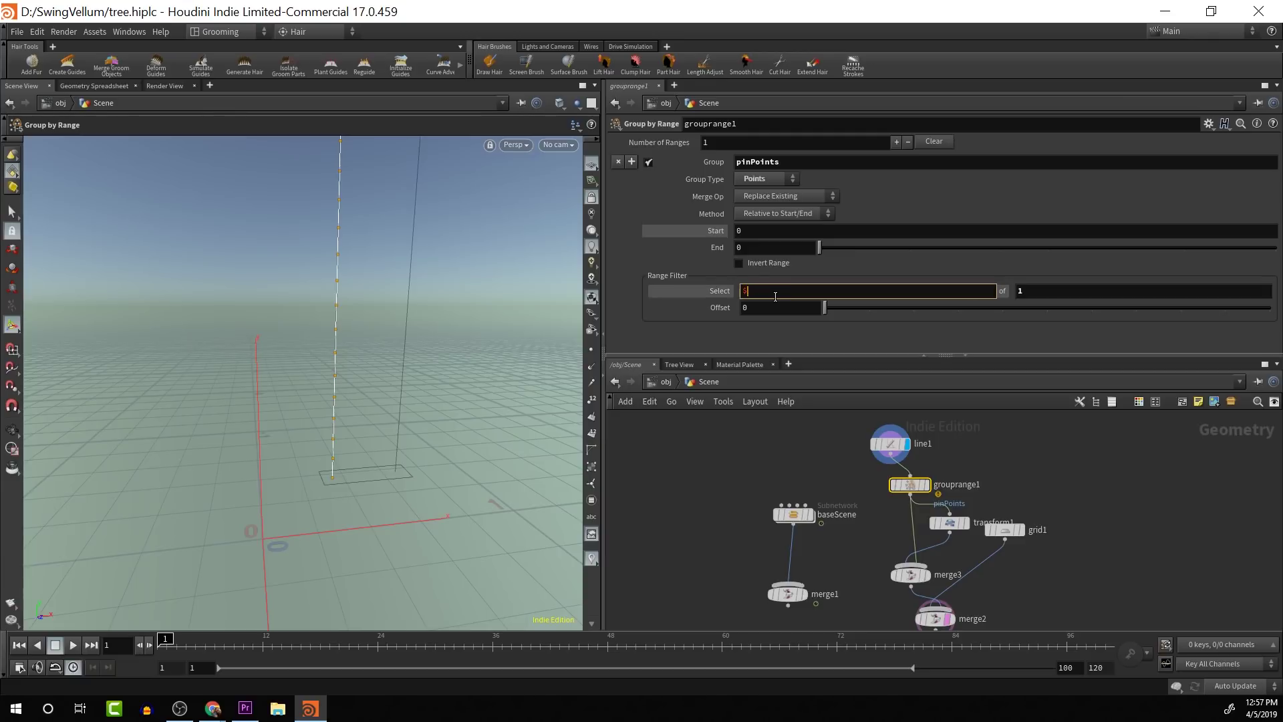
key("BackSpace")
key("BackSpace")
Move the grouprange1 node directly beneath line1 in the network.
mouse_move(913, 487)
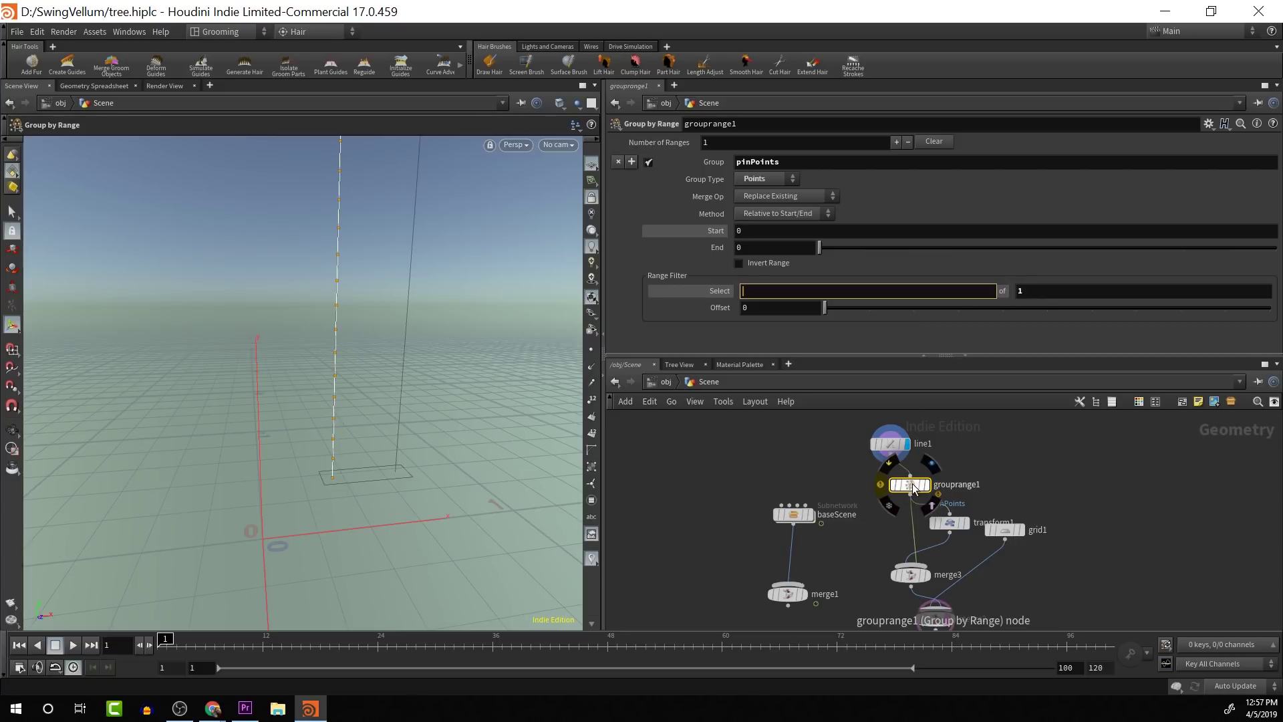
left_click_drag(911, 482, 896, 481)
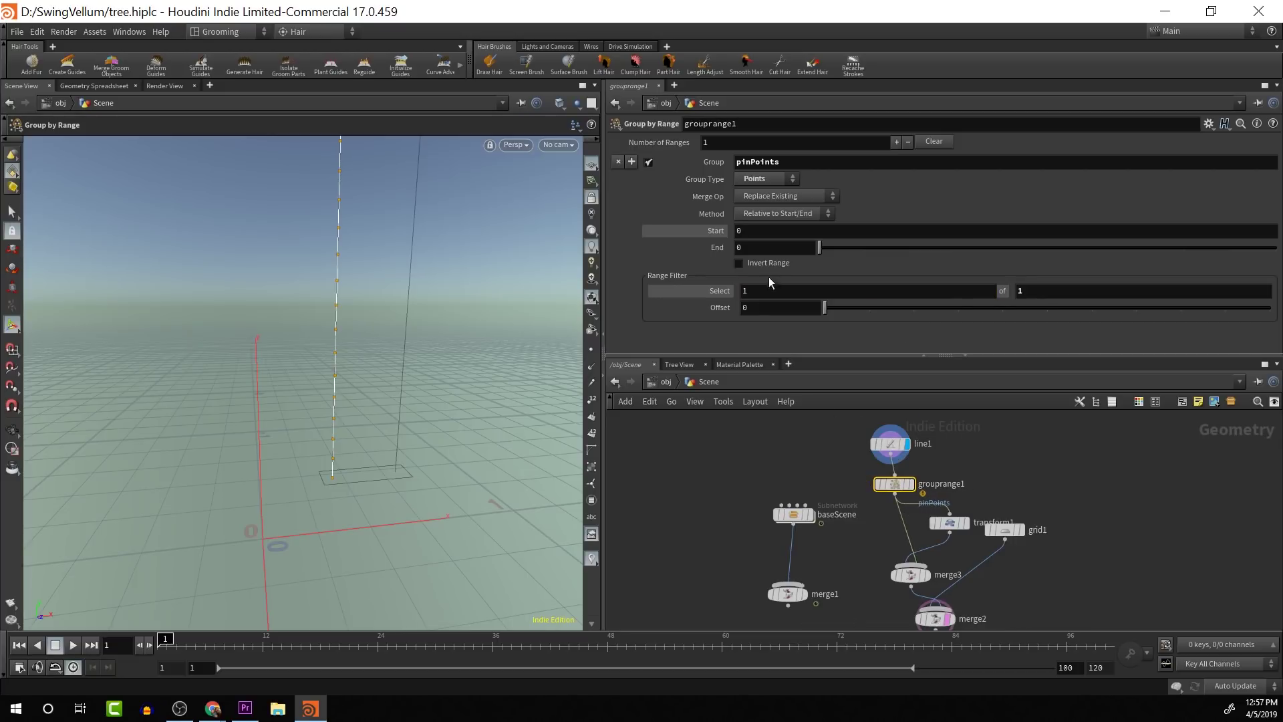
Toggle off expression mode on the pinPoints range's Start parameter and try a Start value of 10.
middle_click_drag(378, 344, 401, 417, "alt")
scroll(395, 406, "down", 3, "alt")
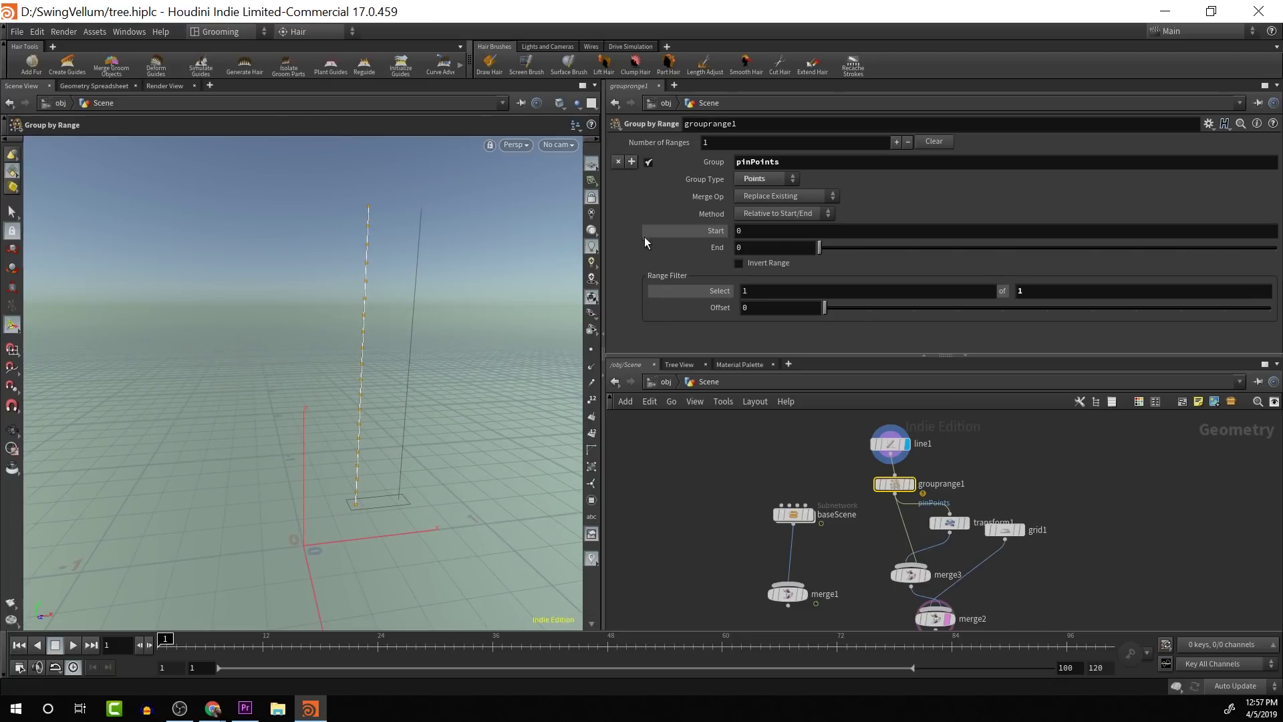
right_click(761, 226)
mouse_move(812, 273)
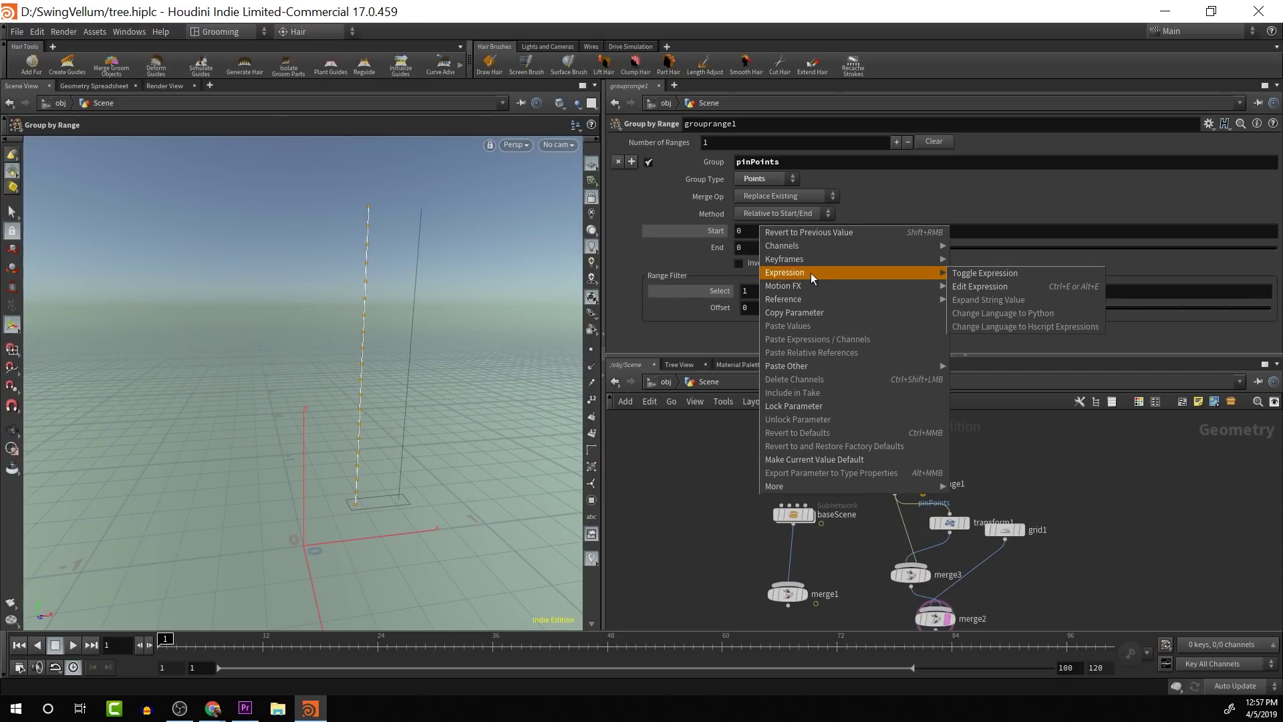
left_click(980, 274)
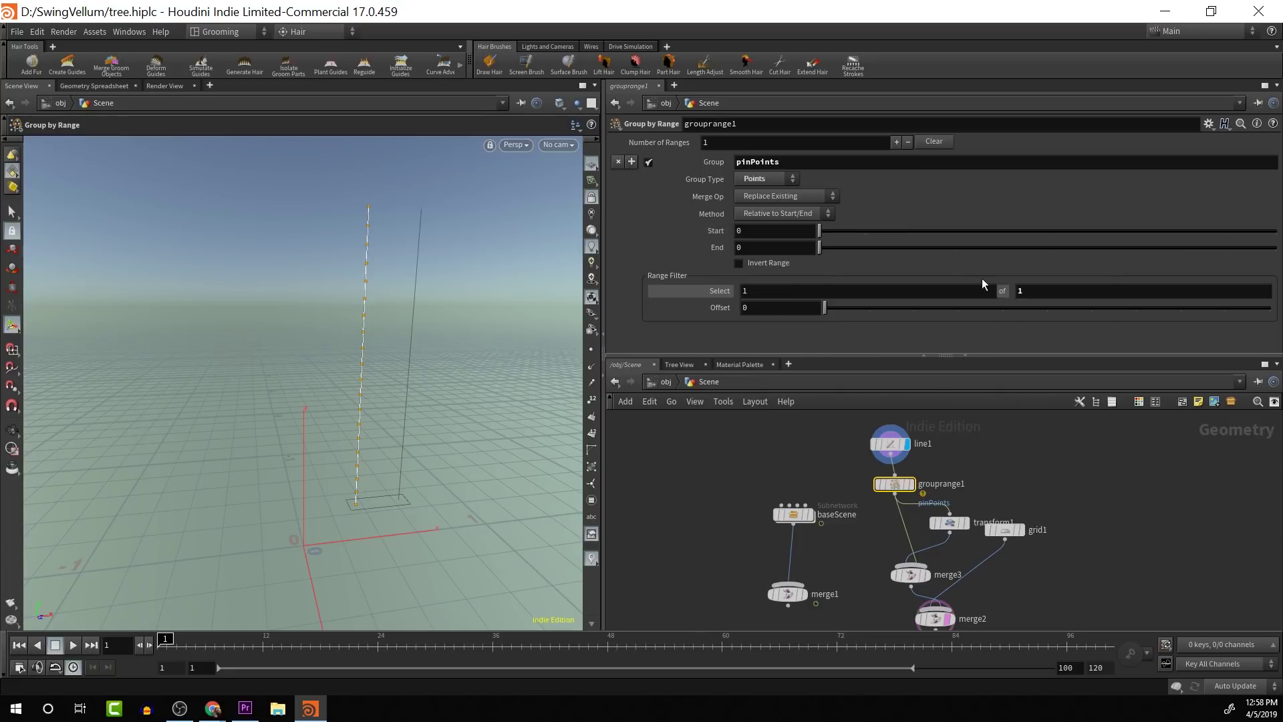
left_click_drag(819, 234, 1277, 235)
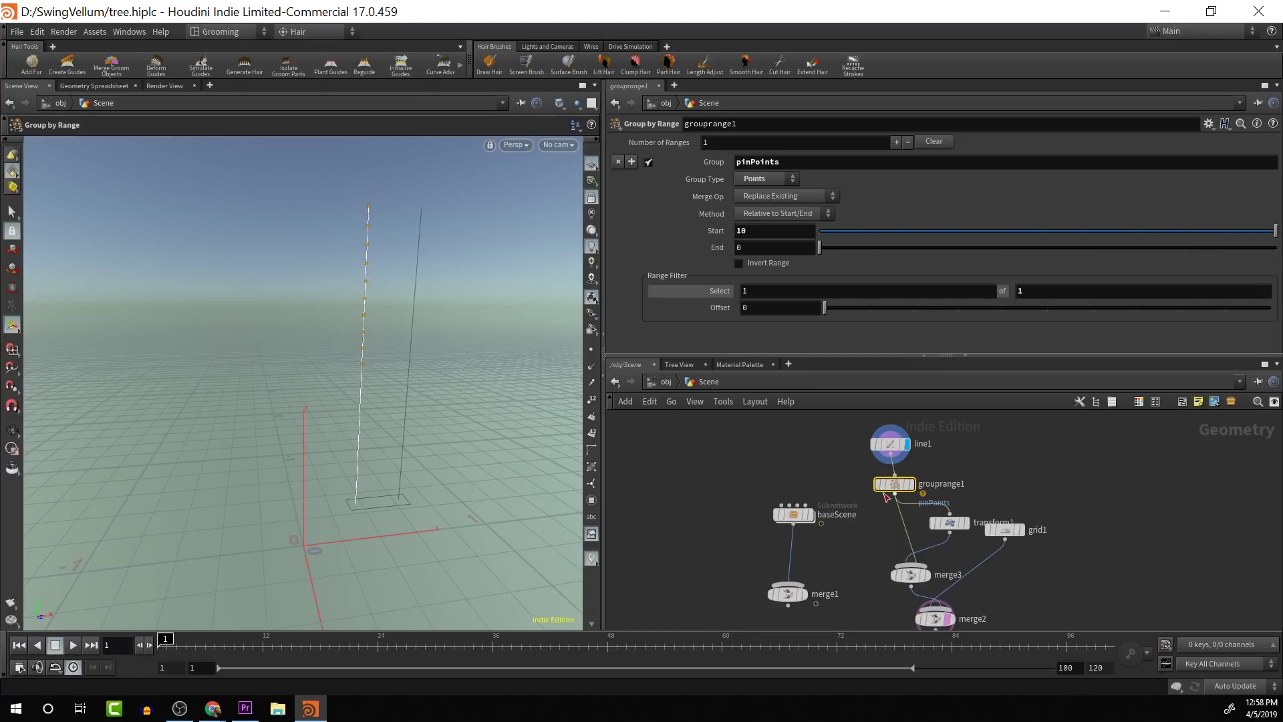
Copy line1's Points parameter and paste it as a relative reference into the Start parameter of grouprange1.
left_click(890, 444)
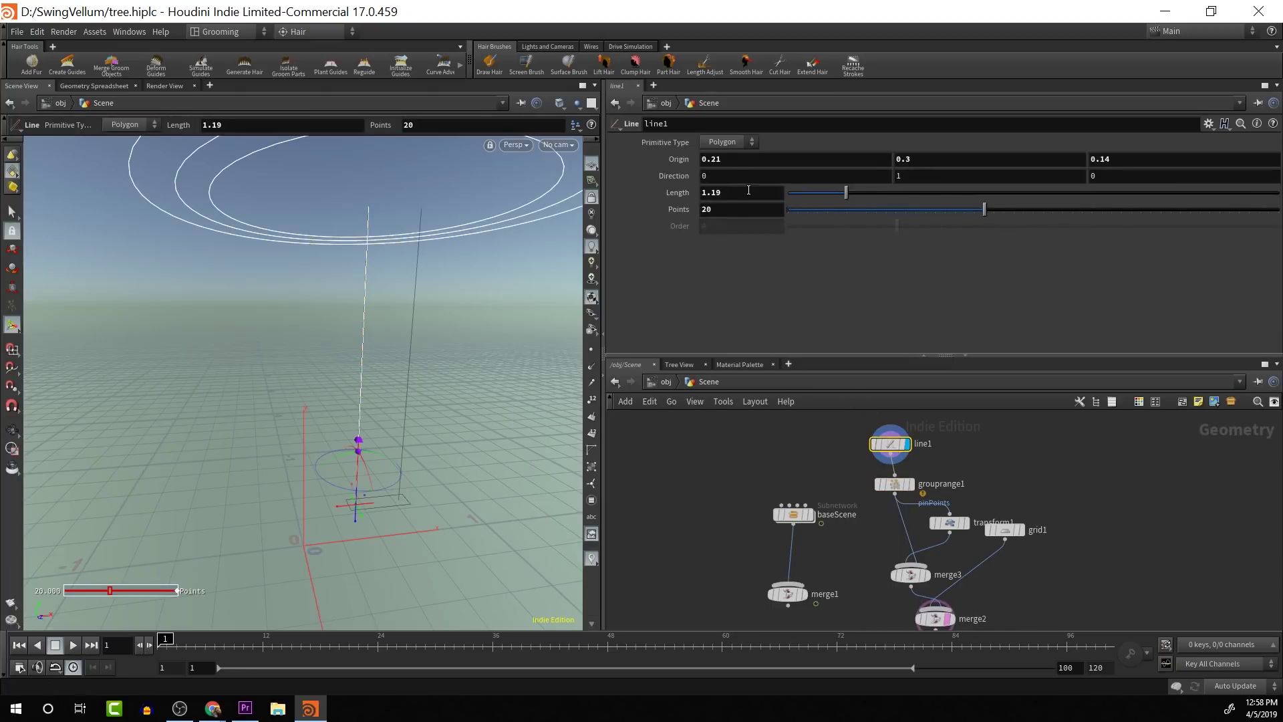
right_click(738, 210)
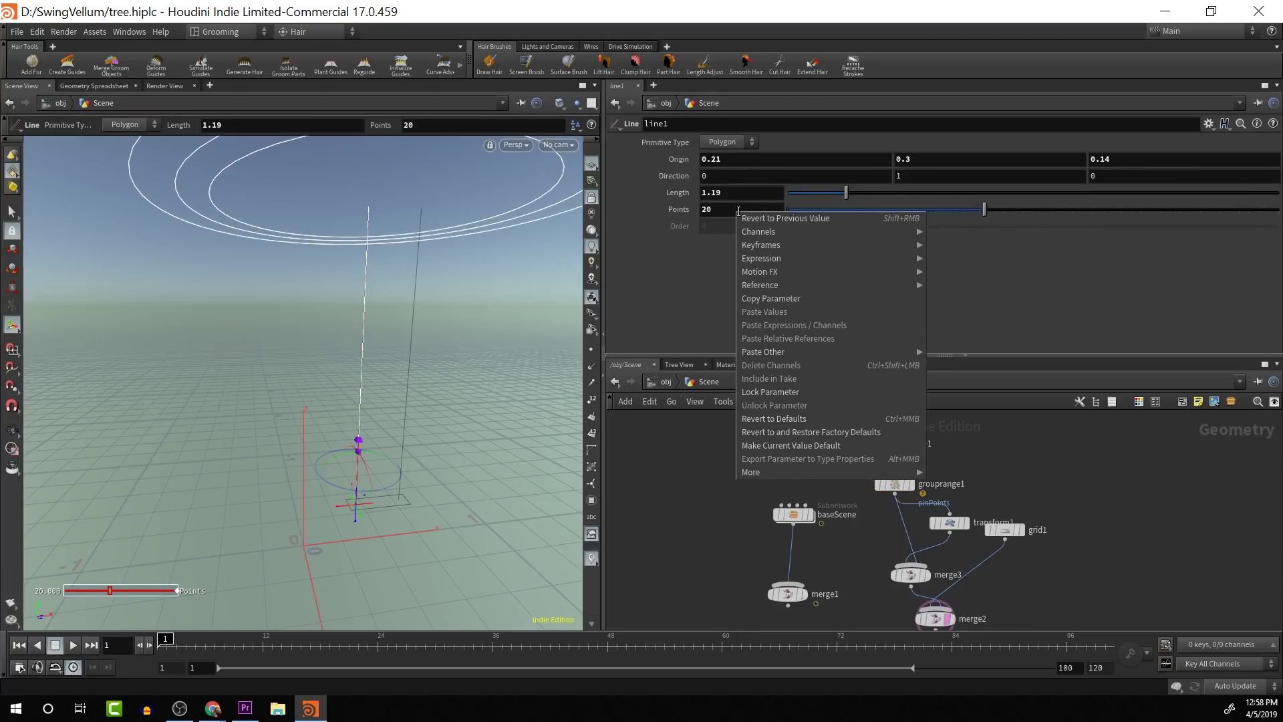
left_click(778, 298)
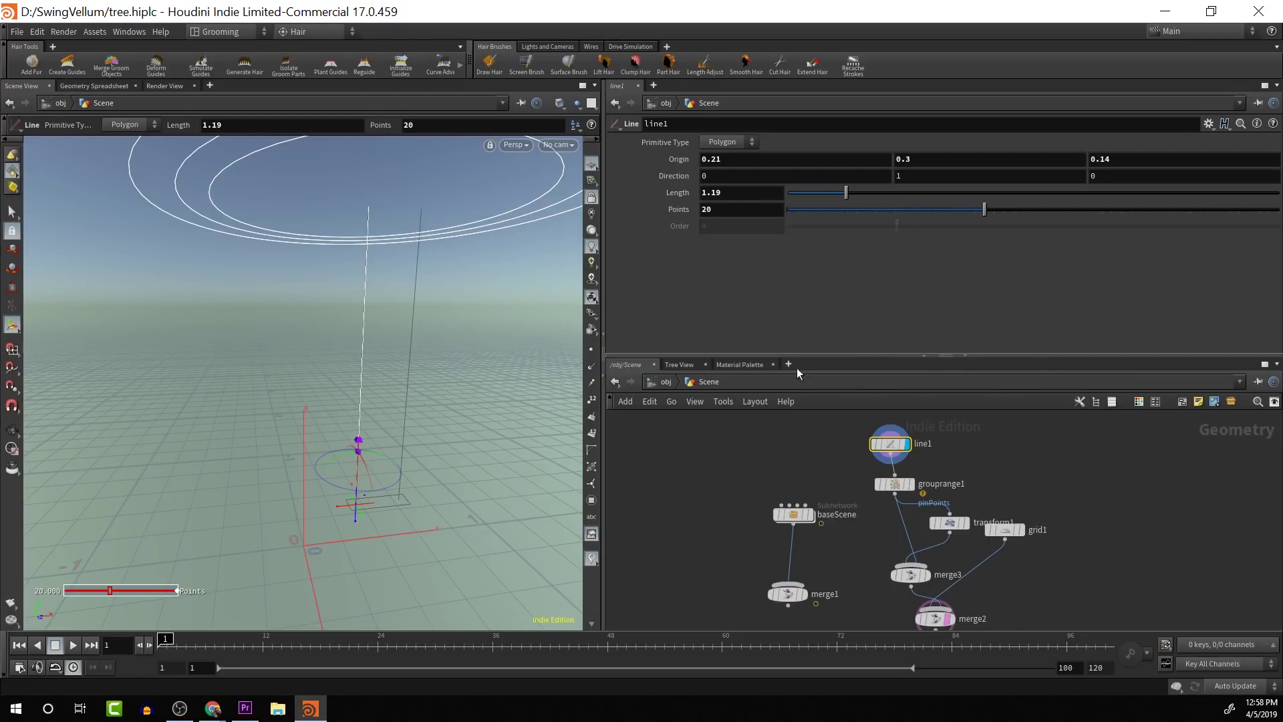
left_click(896, 485)
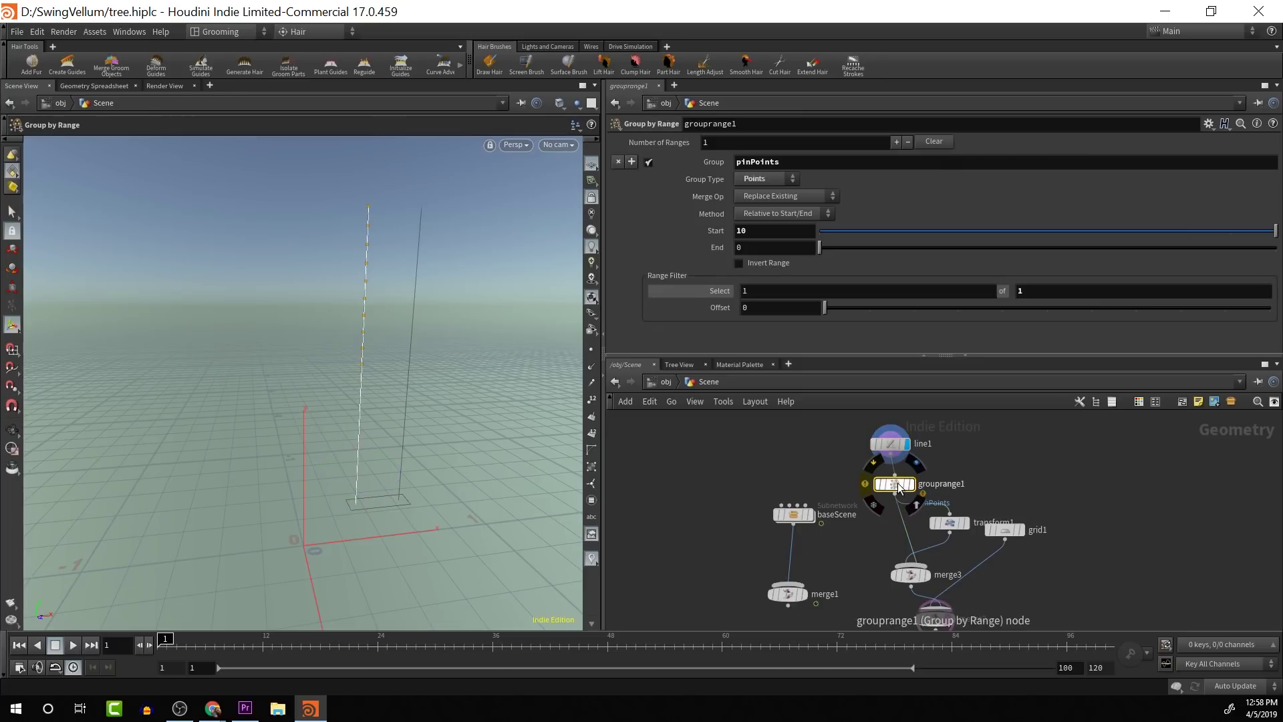
left_click(779, 231)
right_click(779, 233)
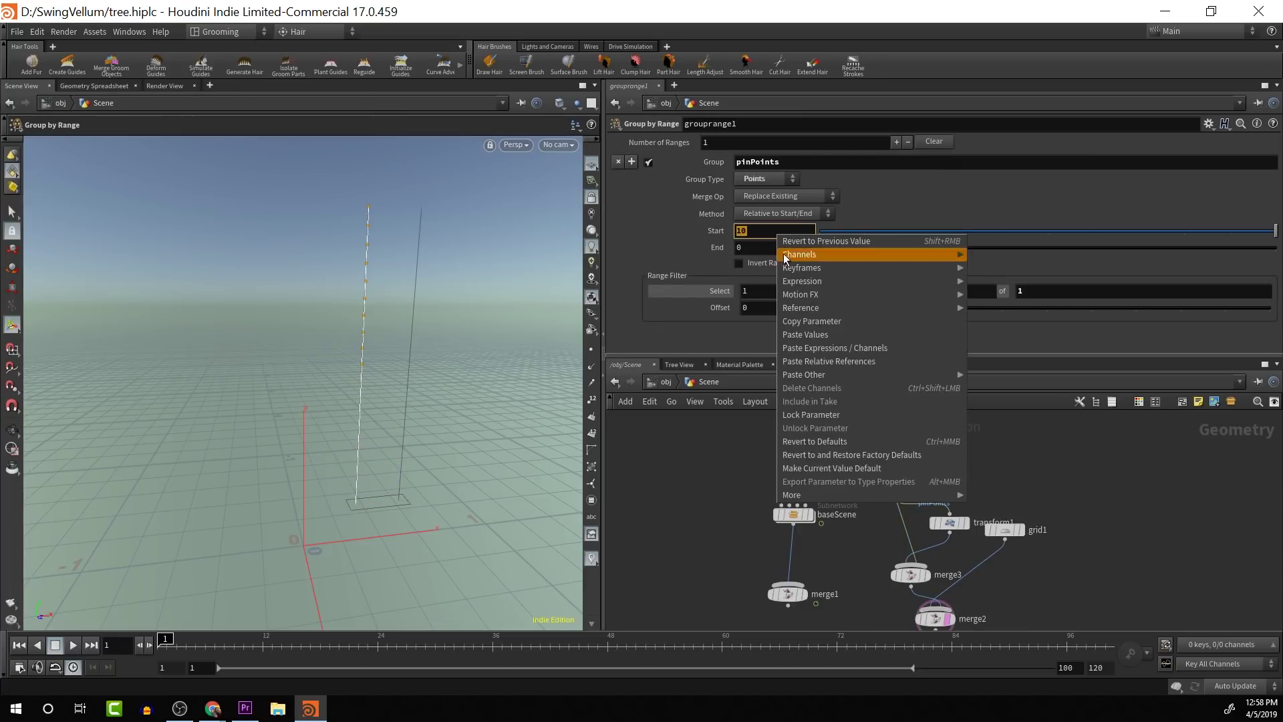
left_click(835, 360)
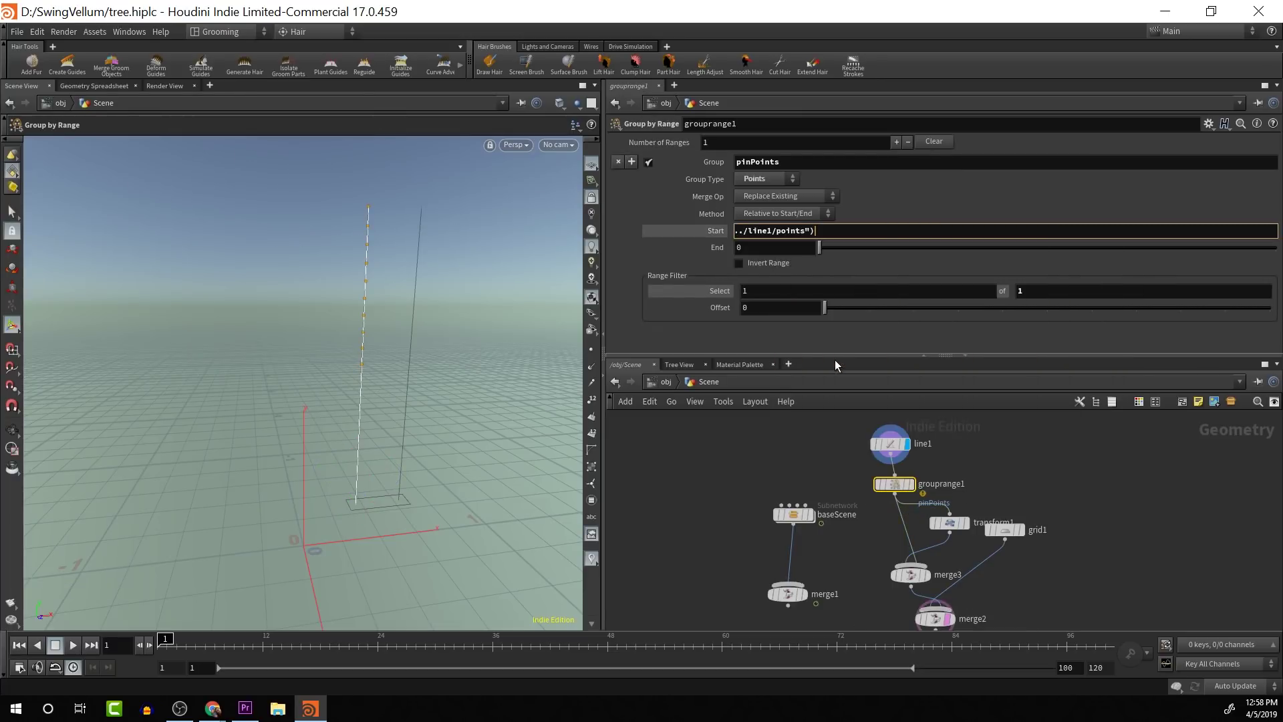
key("Return")
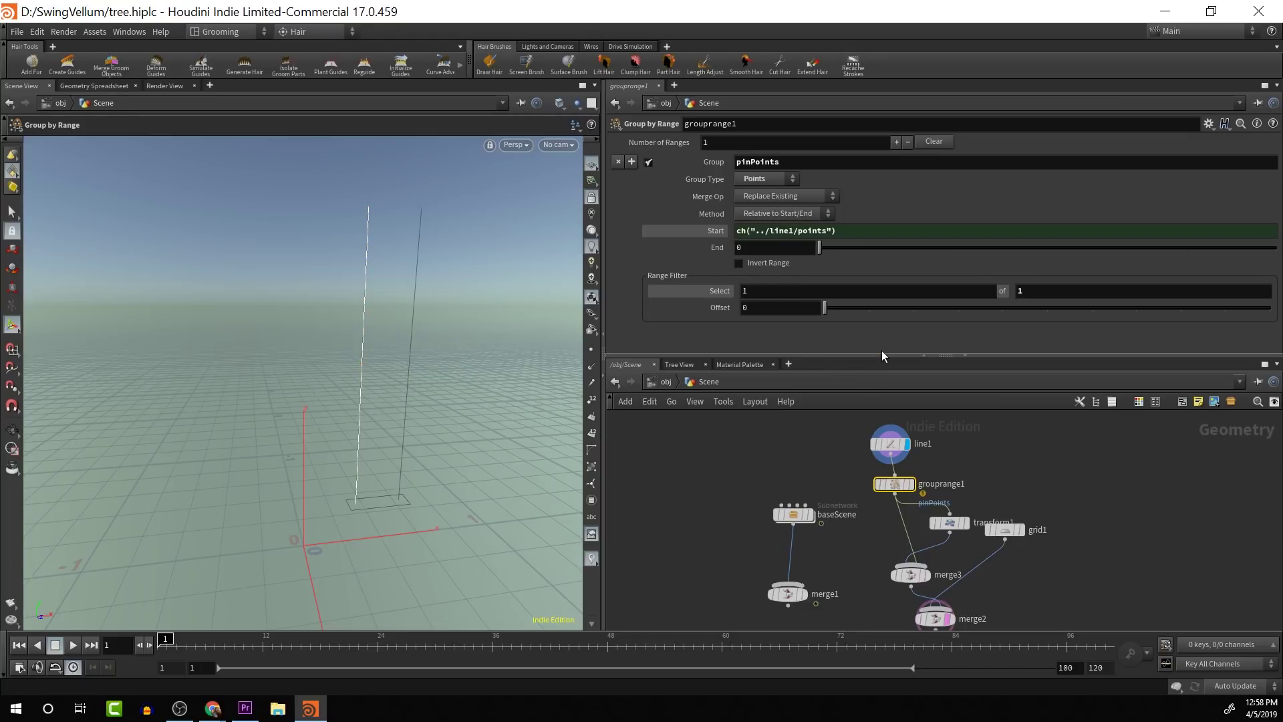
Change the Start expression to ch("../line1/points")-1 and check the rope's grouped point in the viewport.
left_click(878, 230)
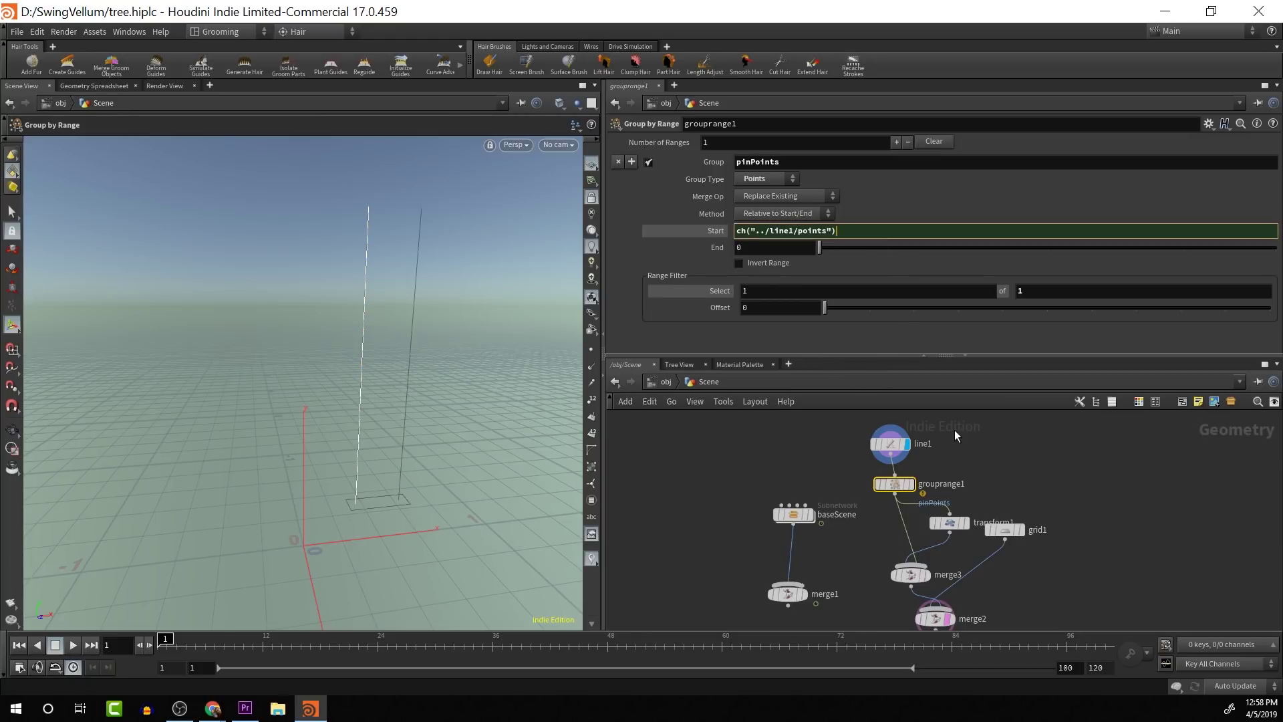
type("-1")
key("Return")
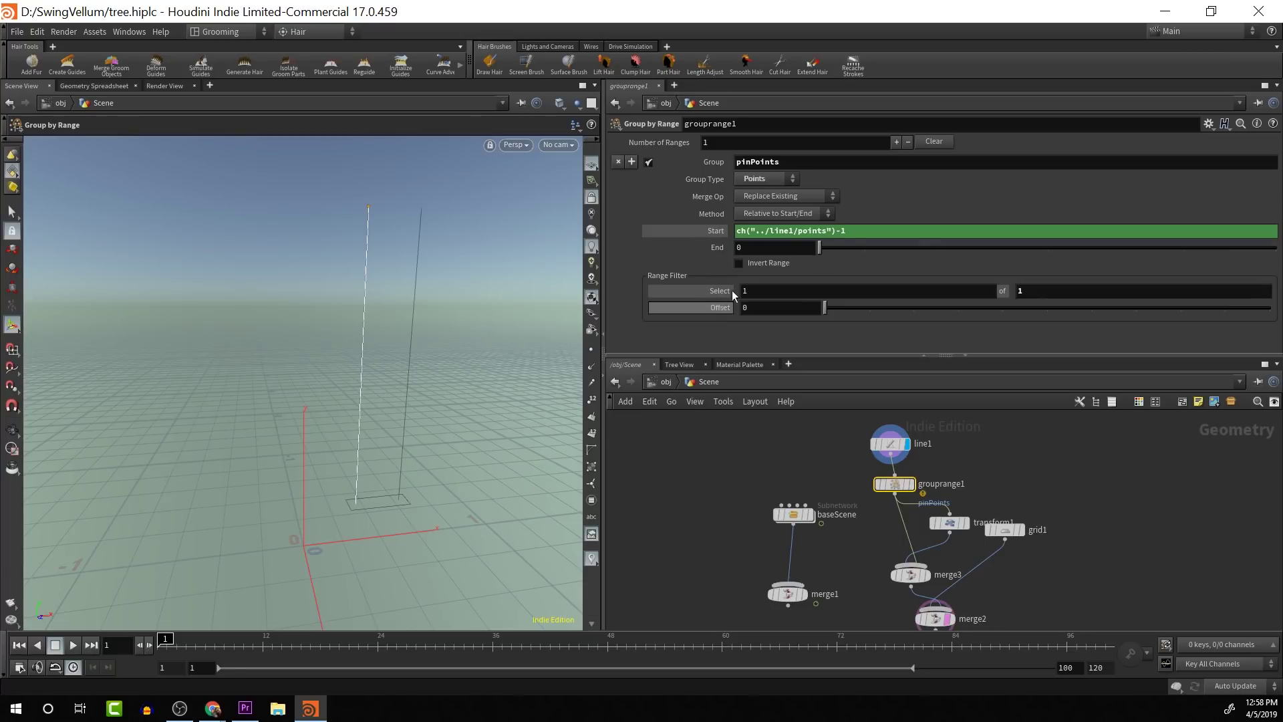
left_click_drag(476, 368, 437, 380, "alt")
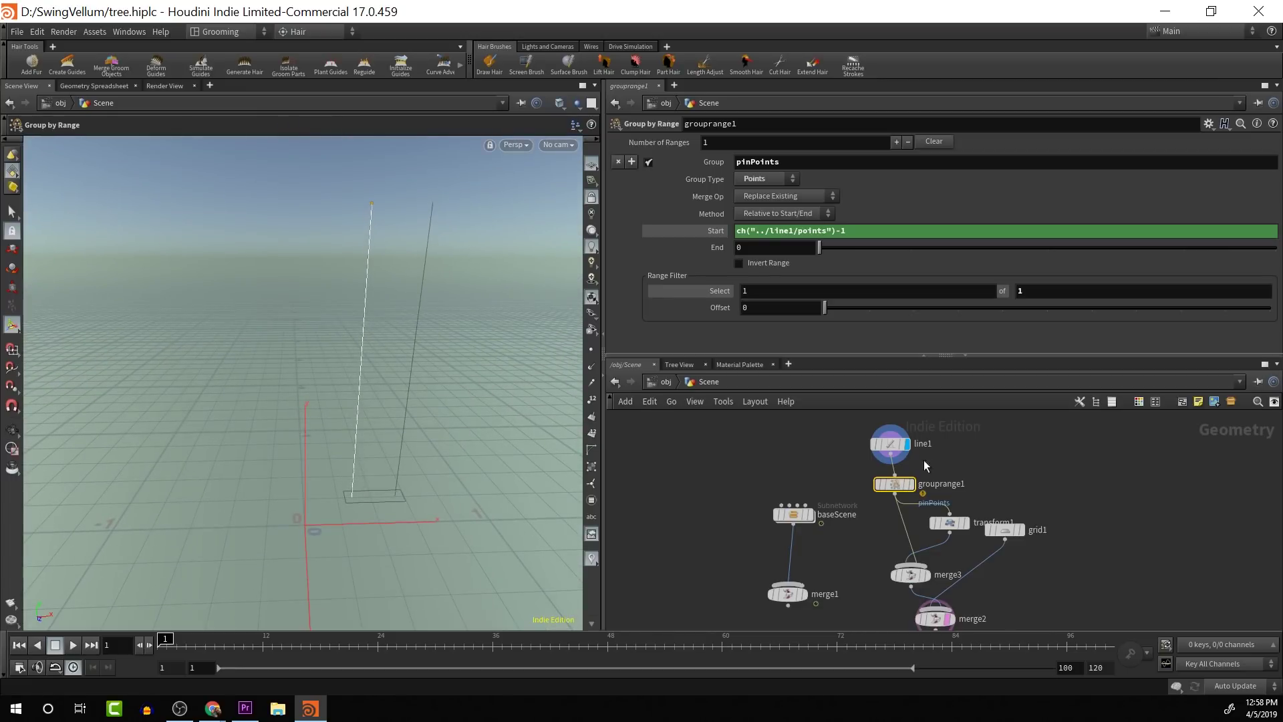
Display the grouprange1 node's output and examine the rope ends and where the ropes meet the grid seat.
left_click(913, 484)
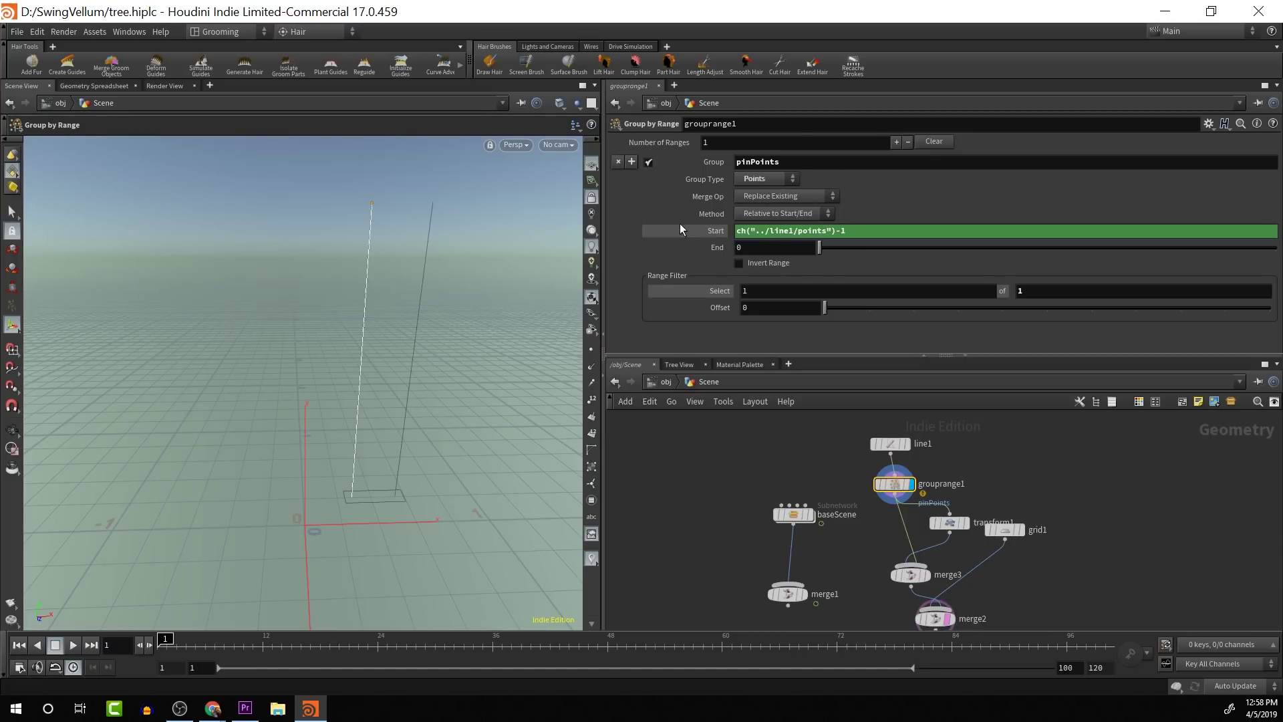
left_click_drag(466, 267, 341, 250, "alt")
left_click_drag(371, 402, 230, 506, "alt")
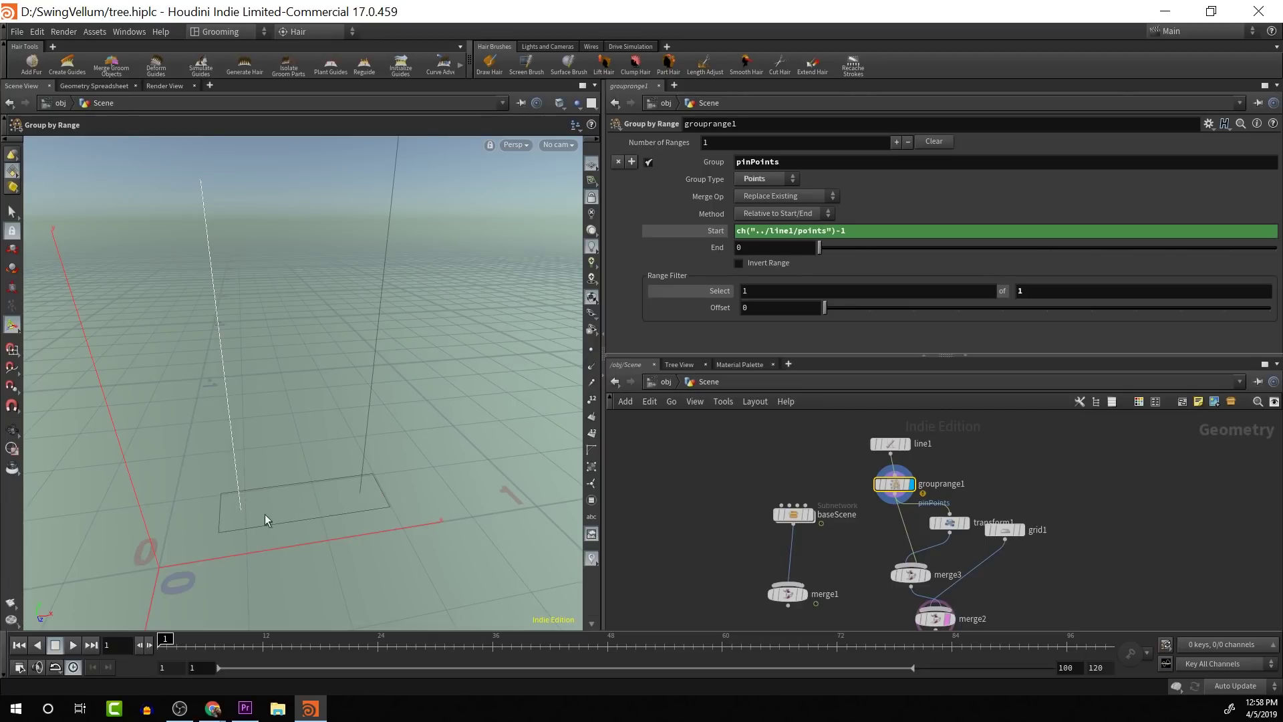
left_click_drag(410, 487, 255, 488, "alt")
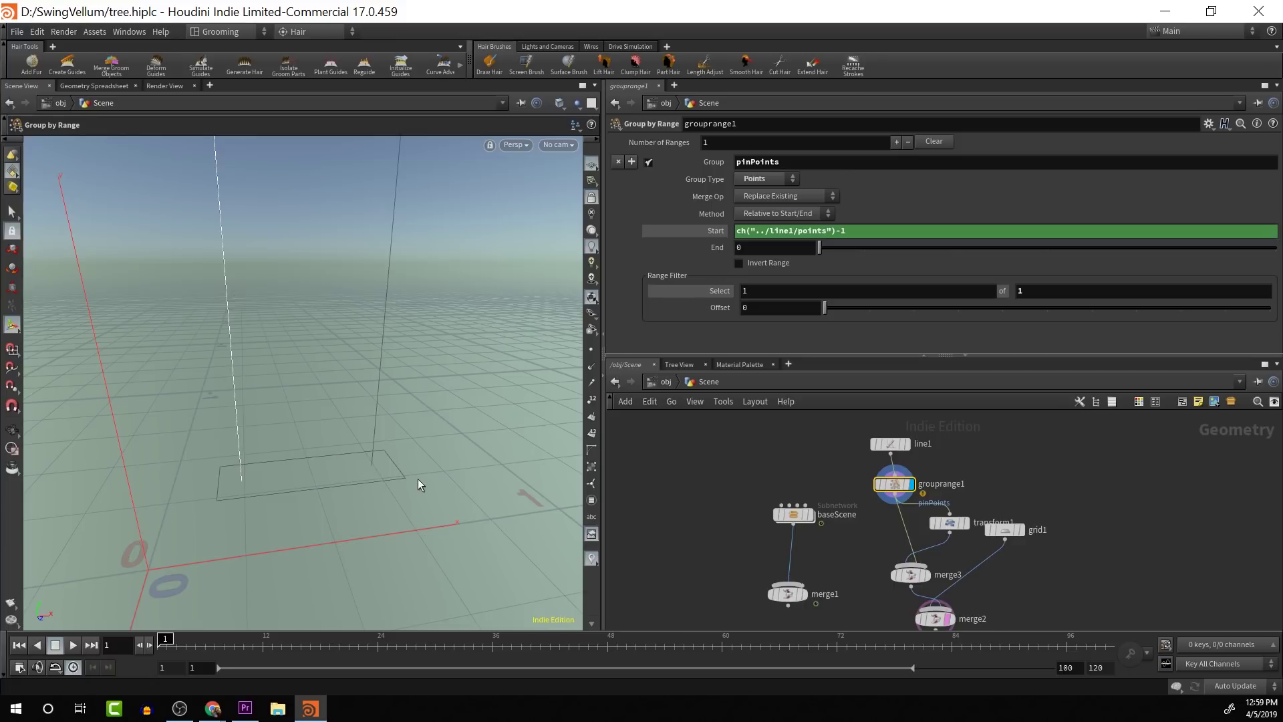
key("Escape")
left_click_drag(350, 425, 358, 497)
key("Return")
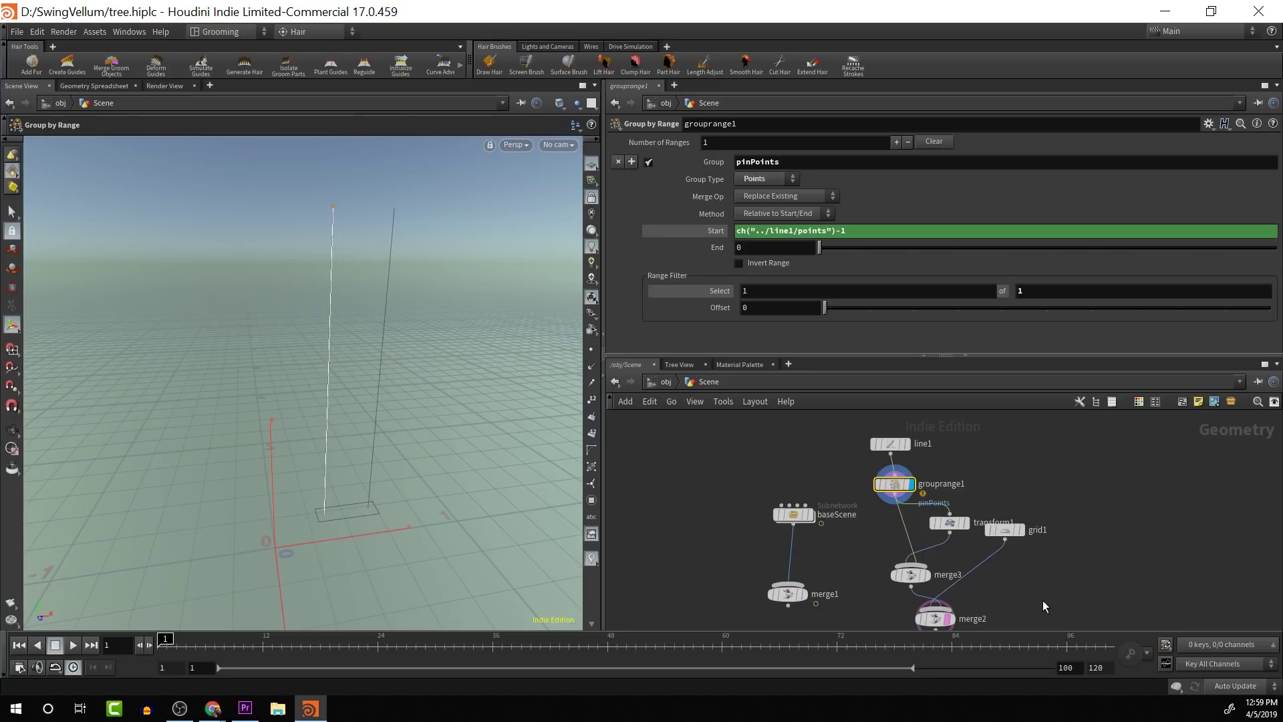
Set the display flag on merge2 to show both ropes together with the seat.
middle_click_drag(1042, 600, 1036, 504)
left_click(940, 520)
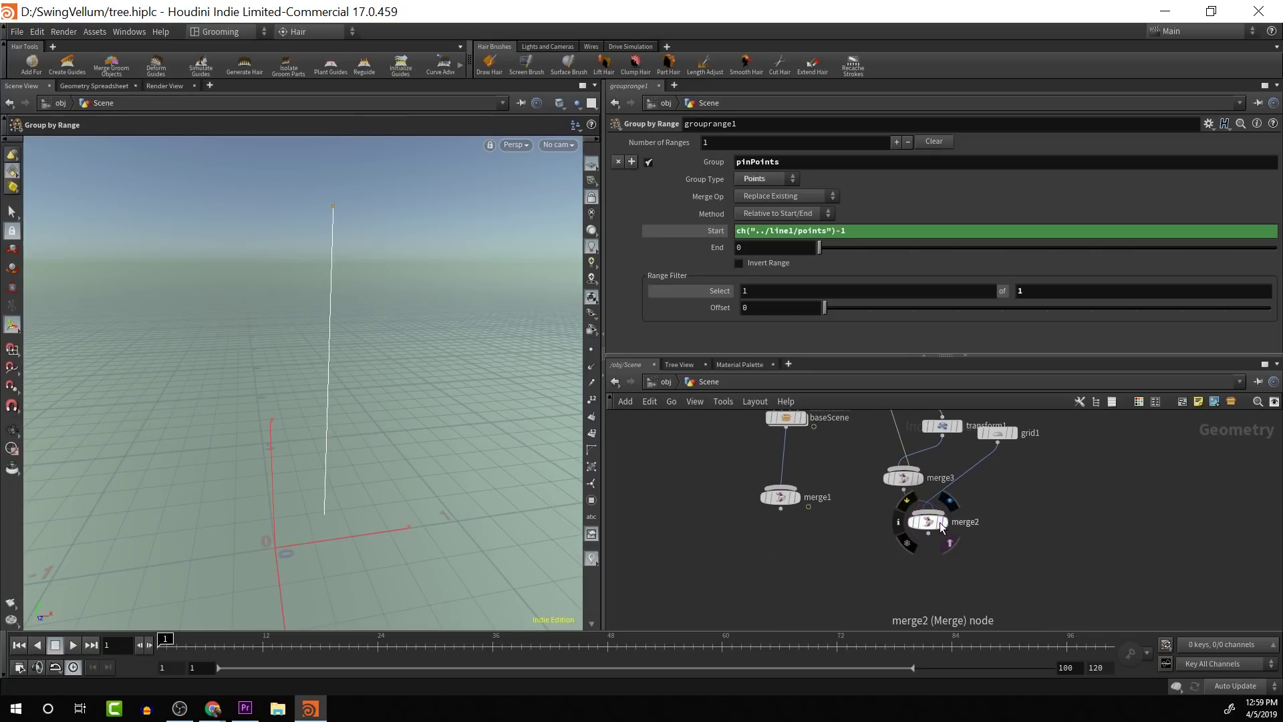
left_click(943, 523)
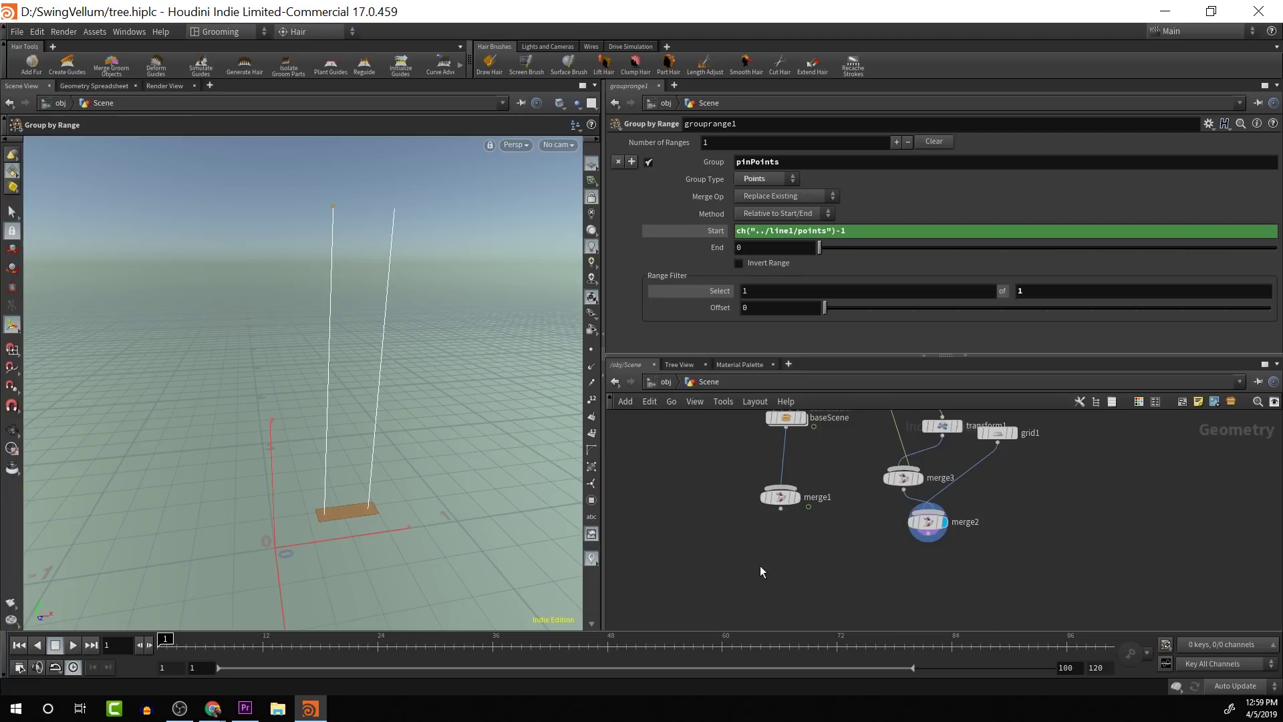
Add a Vellum Constraints node beneath merge2 and wire merge2's output into its first input.
key("Tab")
type("v")
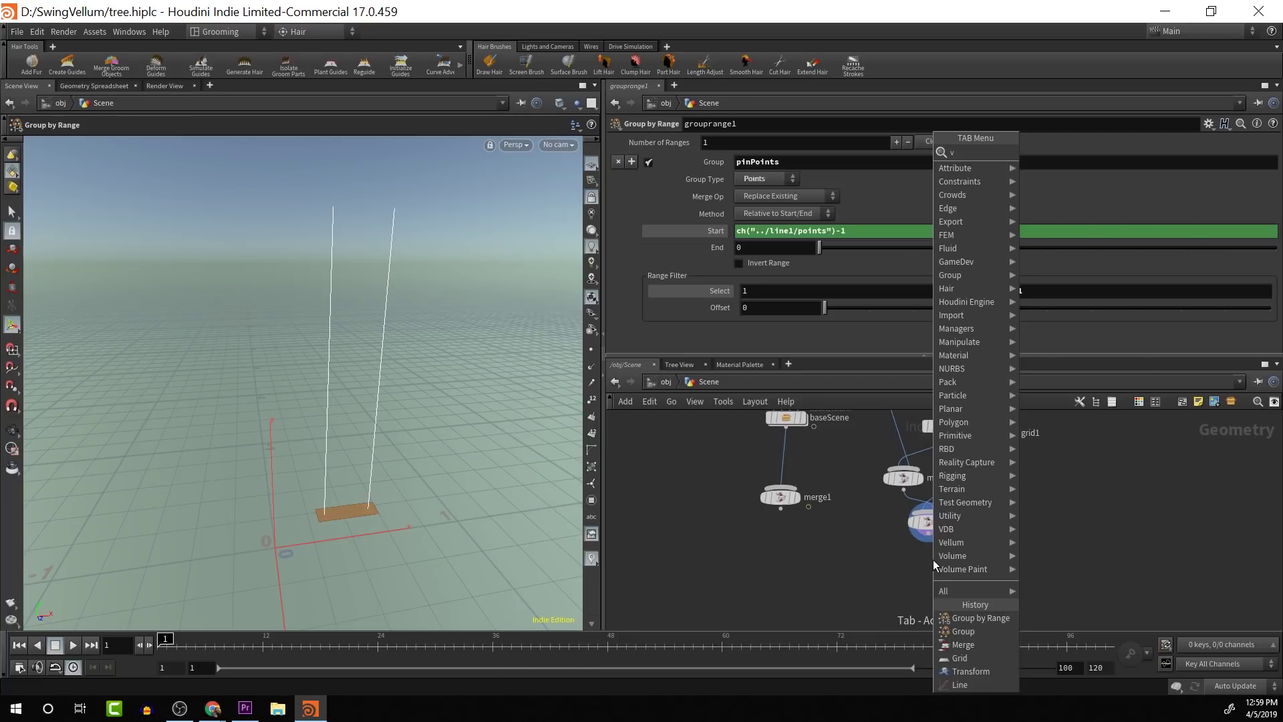
type("ellum")
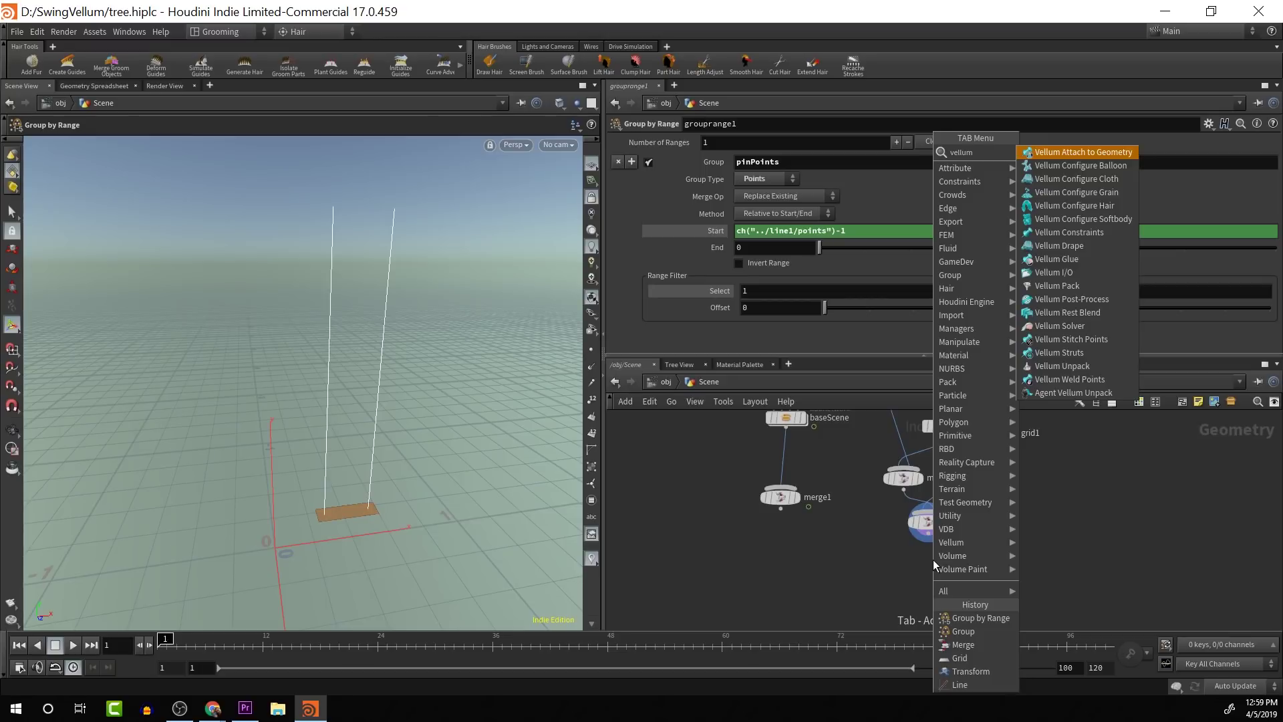
type("c")
key("BackSpace")
type("con")
key("Return")
left_click(933, 566)
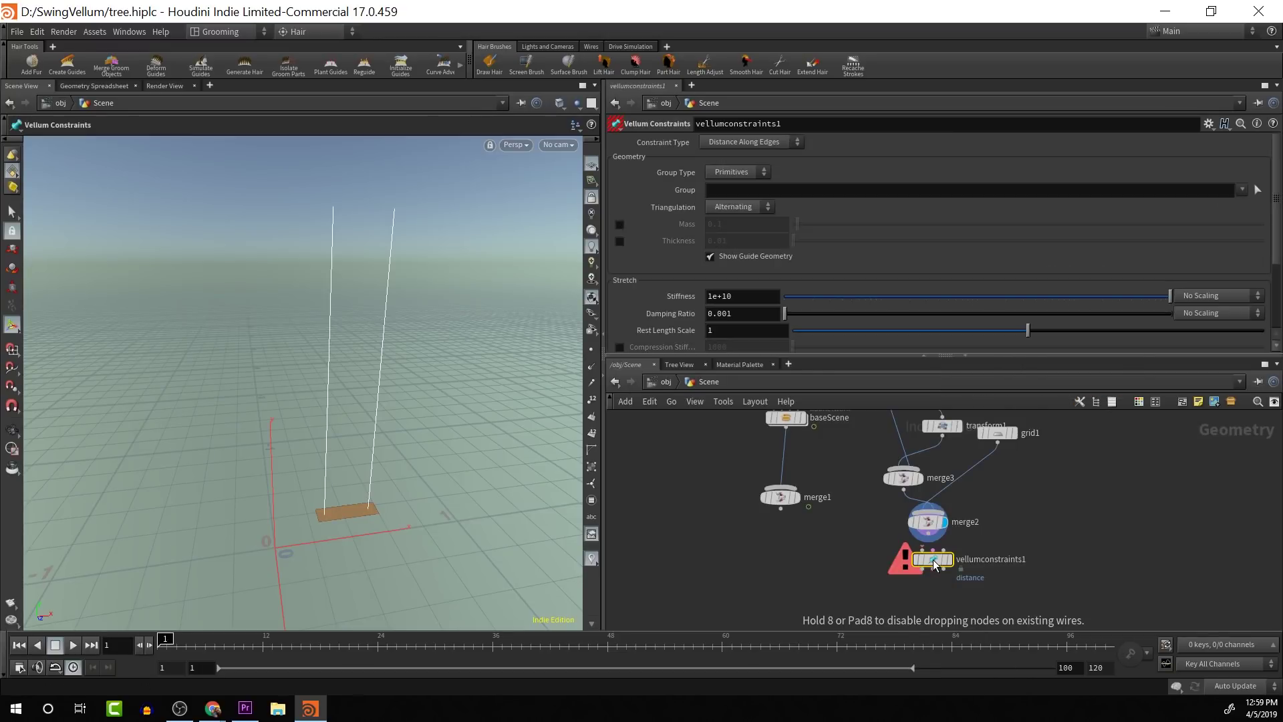
left_click_drag(929, 534, 928, 579)
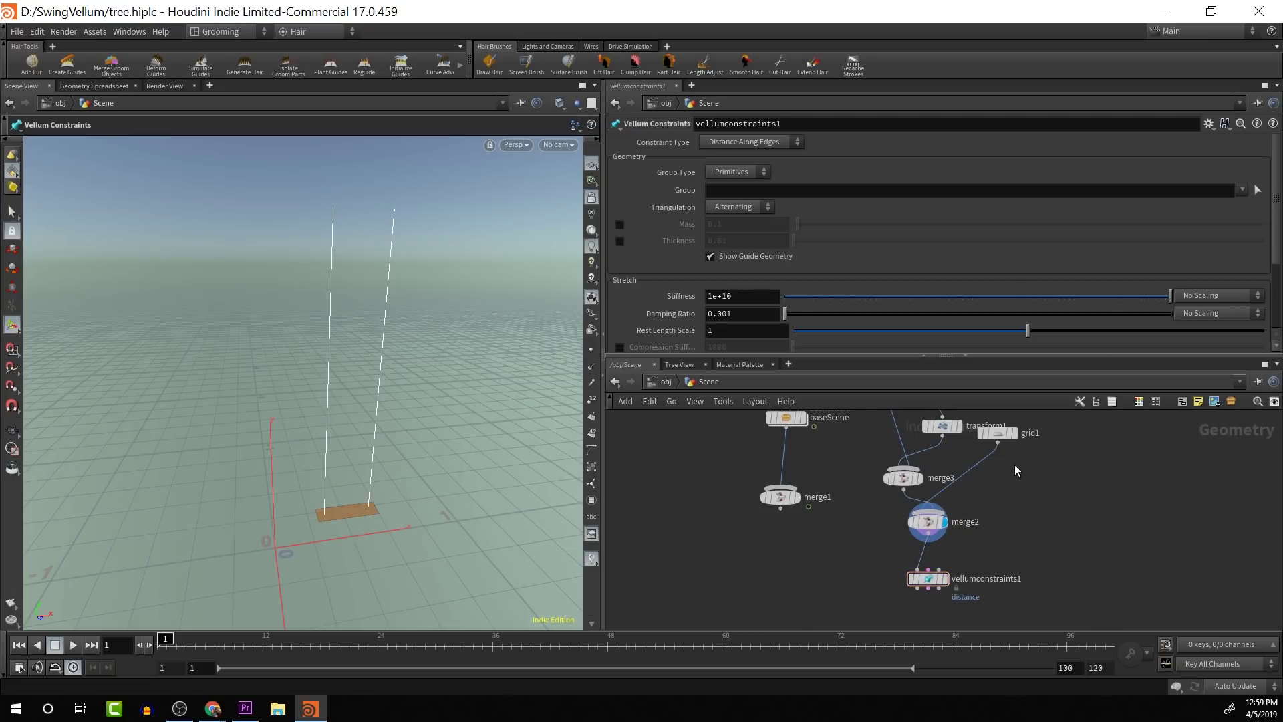
Insert a Group node into the connection between grid1 and merge2.
key("Tab")
type("gro")
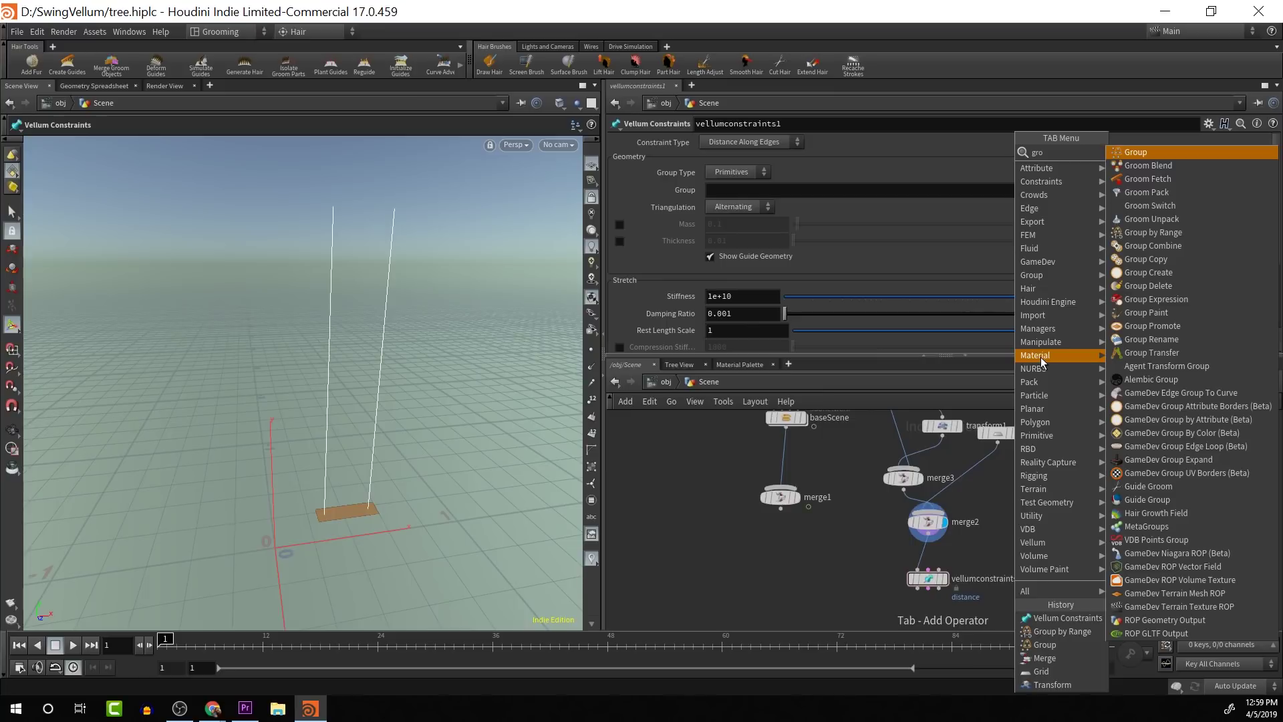
key("Return")
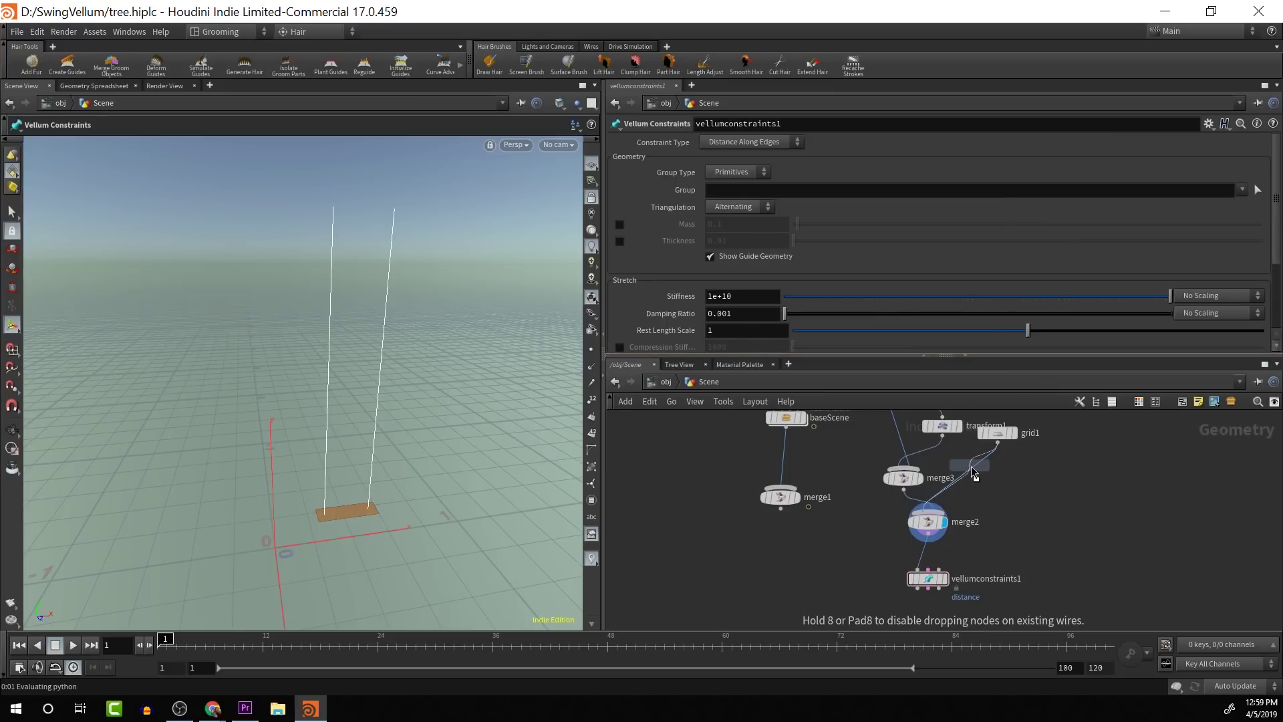
left_click(971, 472)
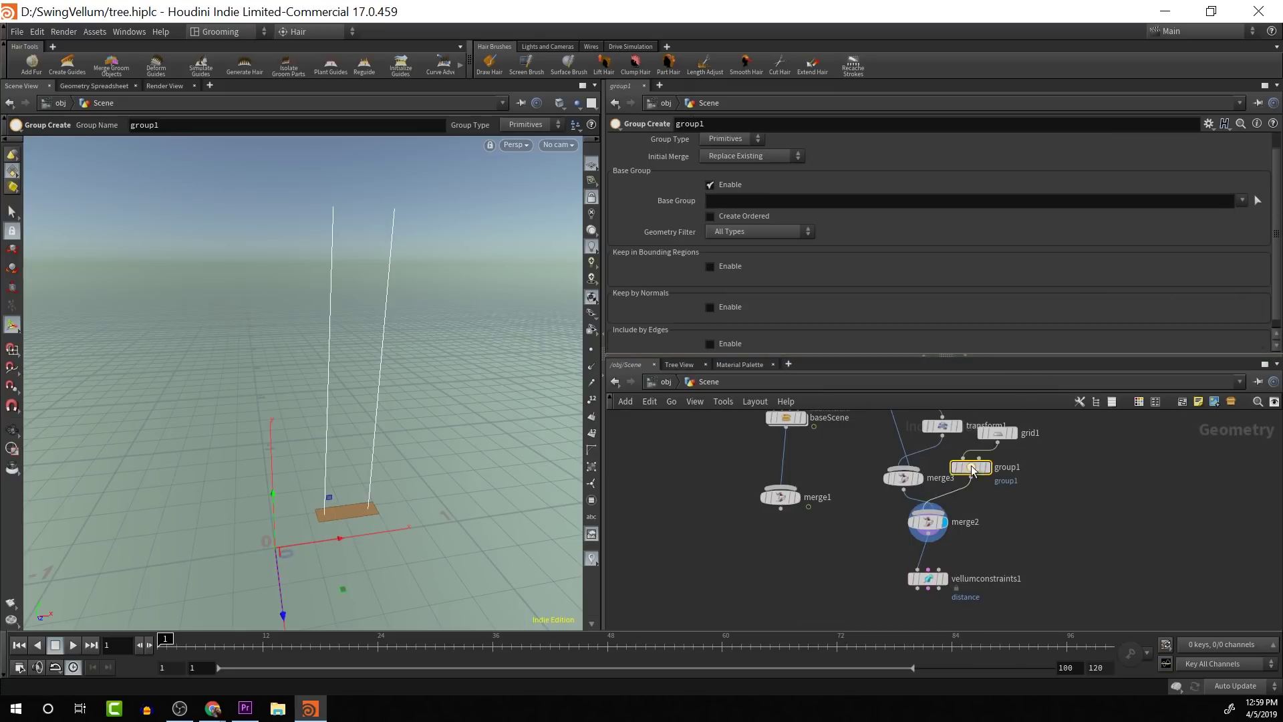
Name the new primitive group on the grid branch plank.
left_click(792, 200)
scroll(870, 190, "up", 1)
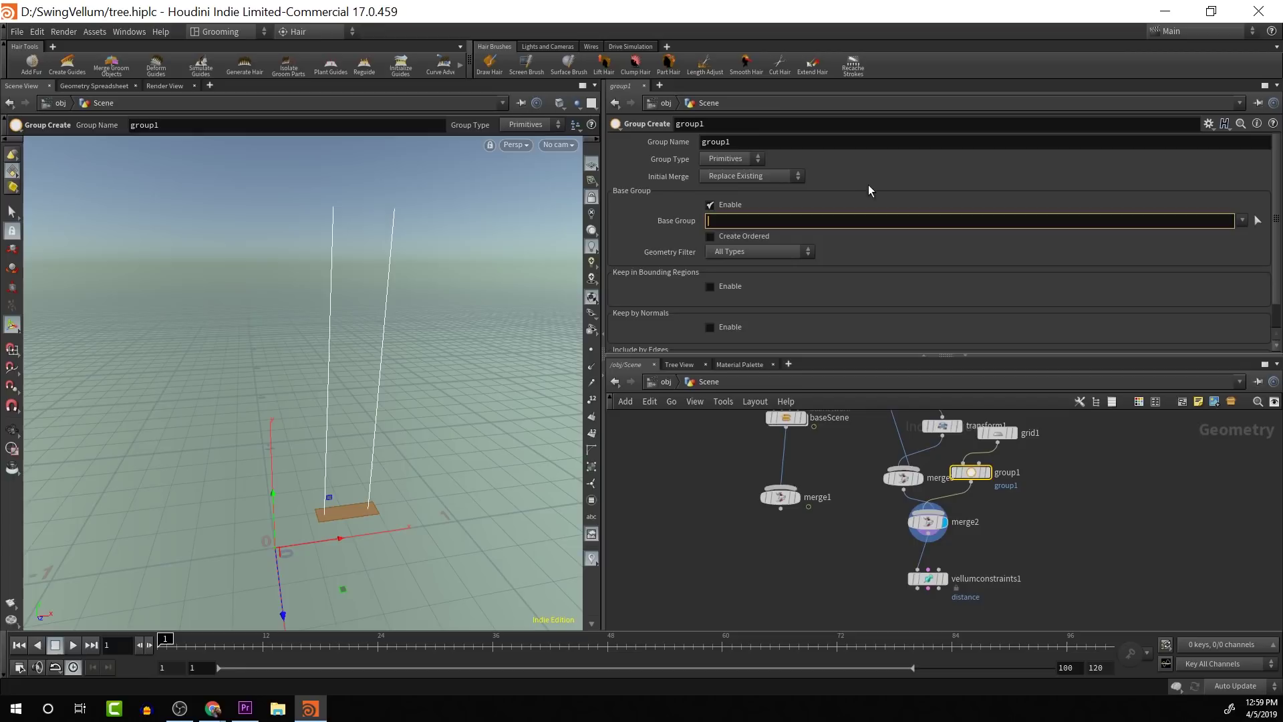
left_click(810, 139)
type("s")
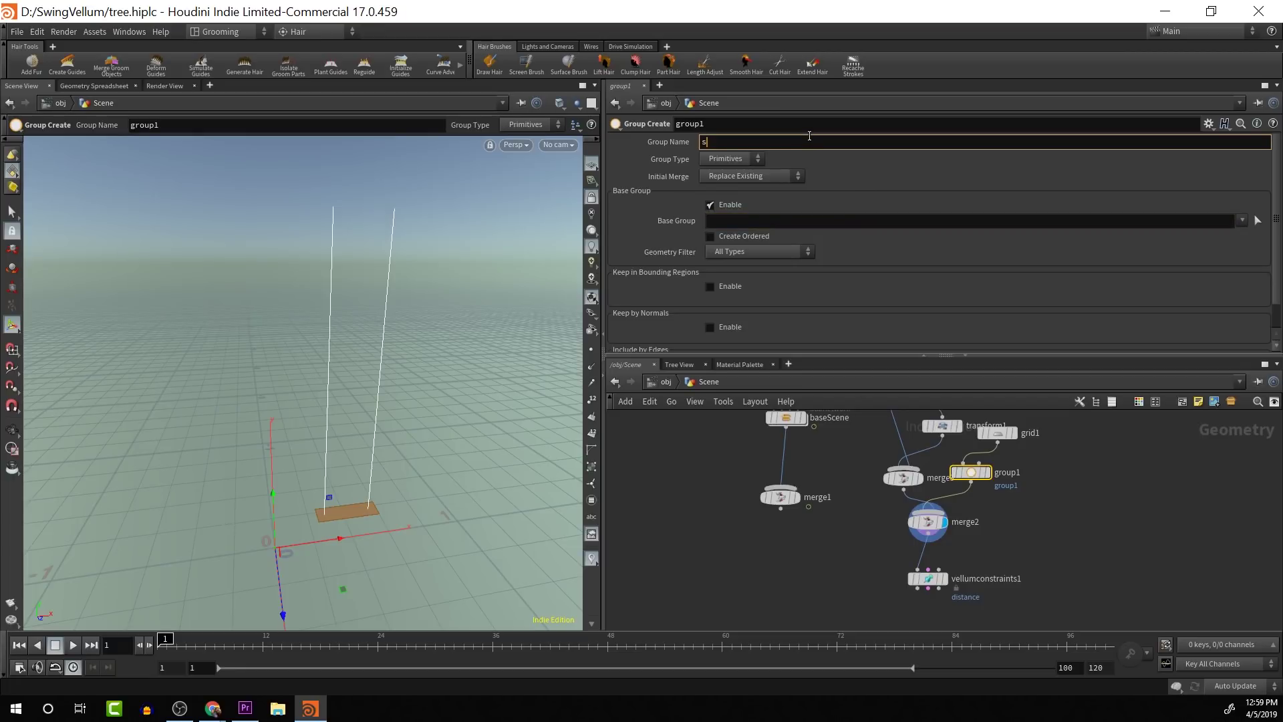
type("plank")
key("Return")
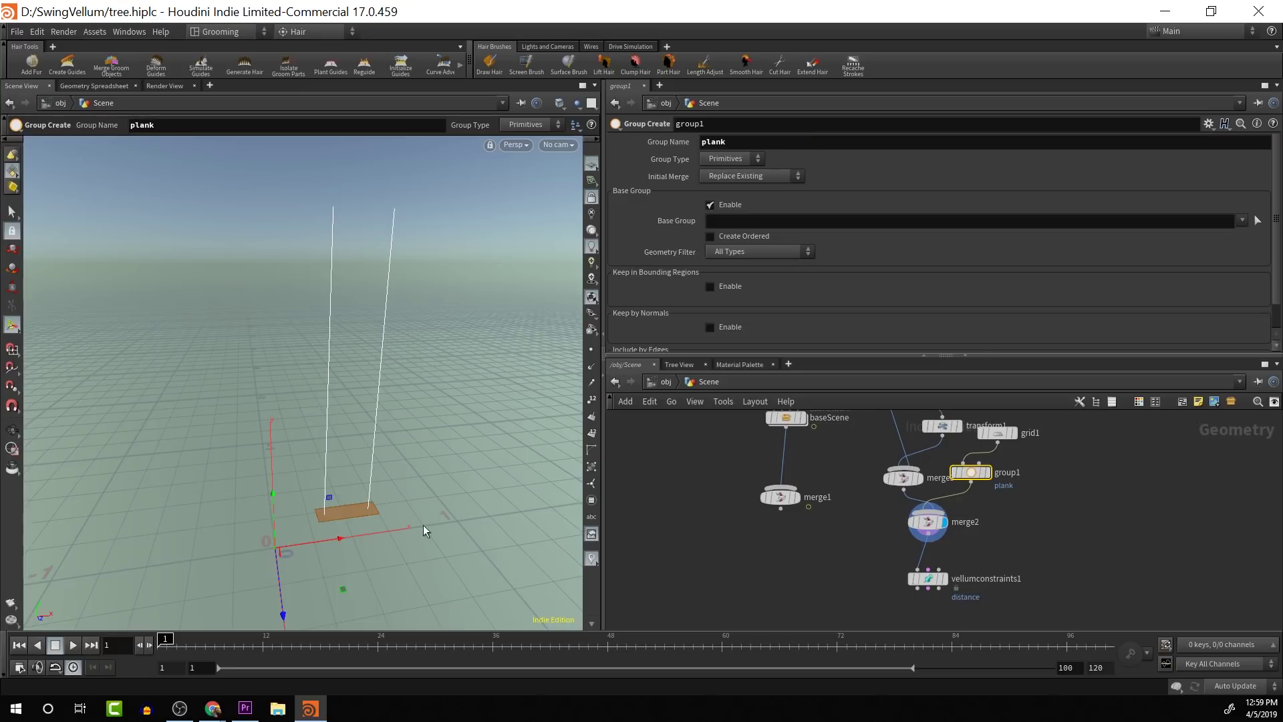
Insert a second Group node into the connection between merge3 and merge2.
scroll(1024, 501, "up", 2)
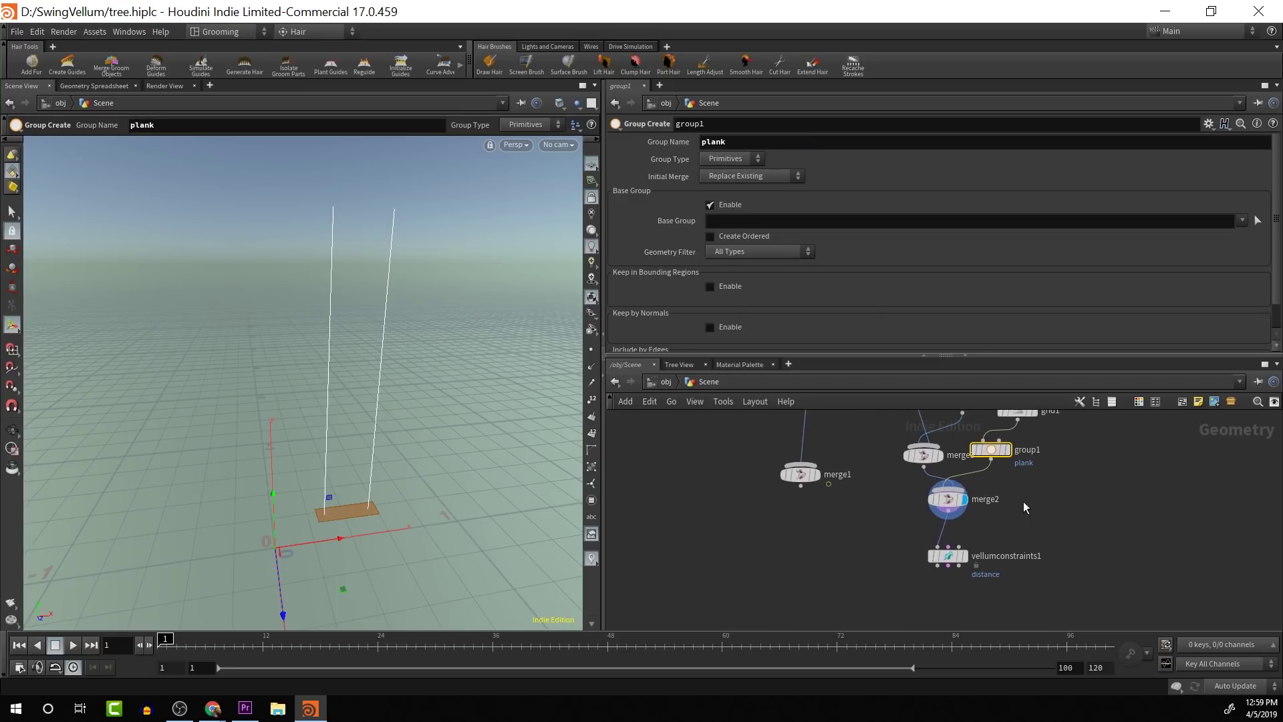
mouse_move(957, 500)
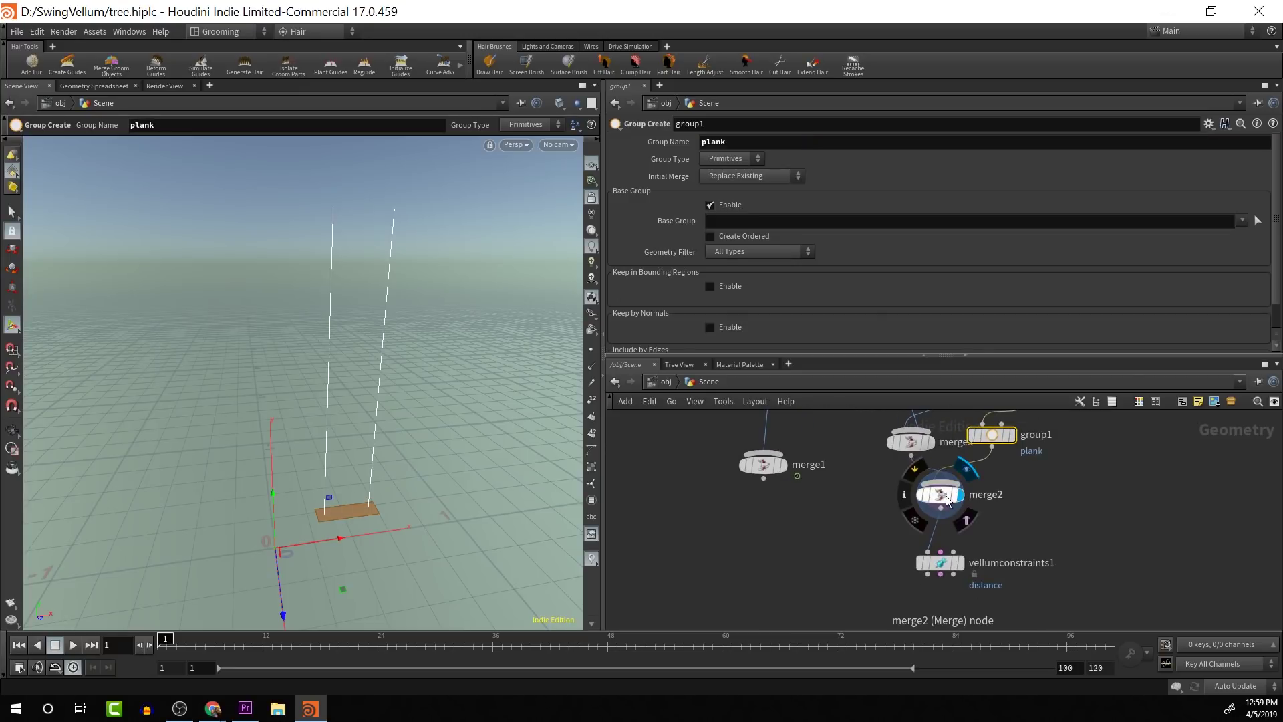
left_click(945, 565)
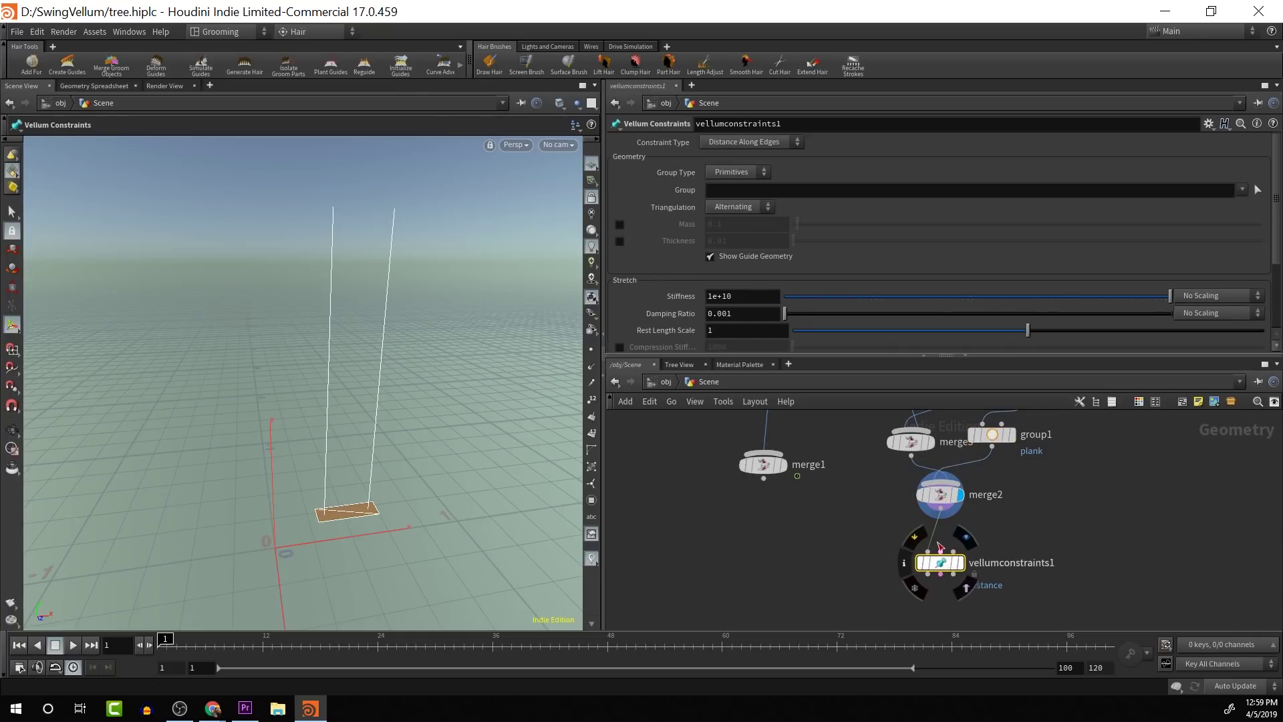
middle_click_drag(1013, 518, 1044, 581)
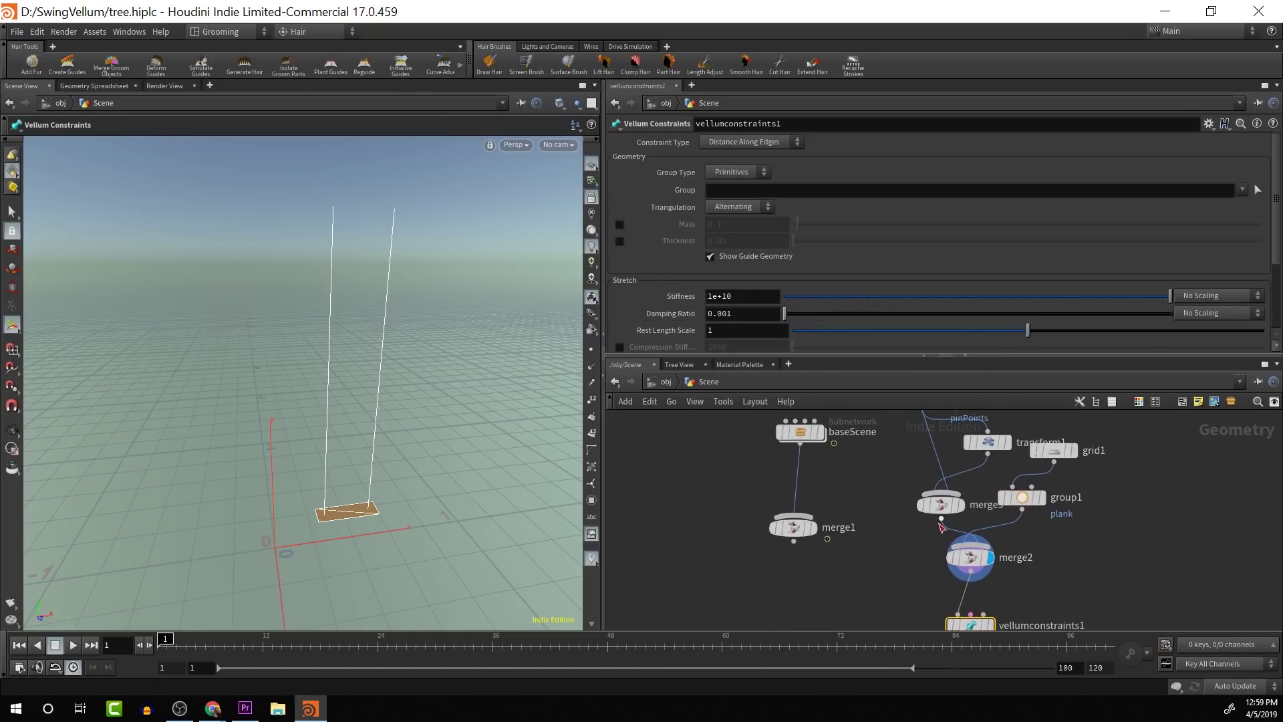
key("Tab")
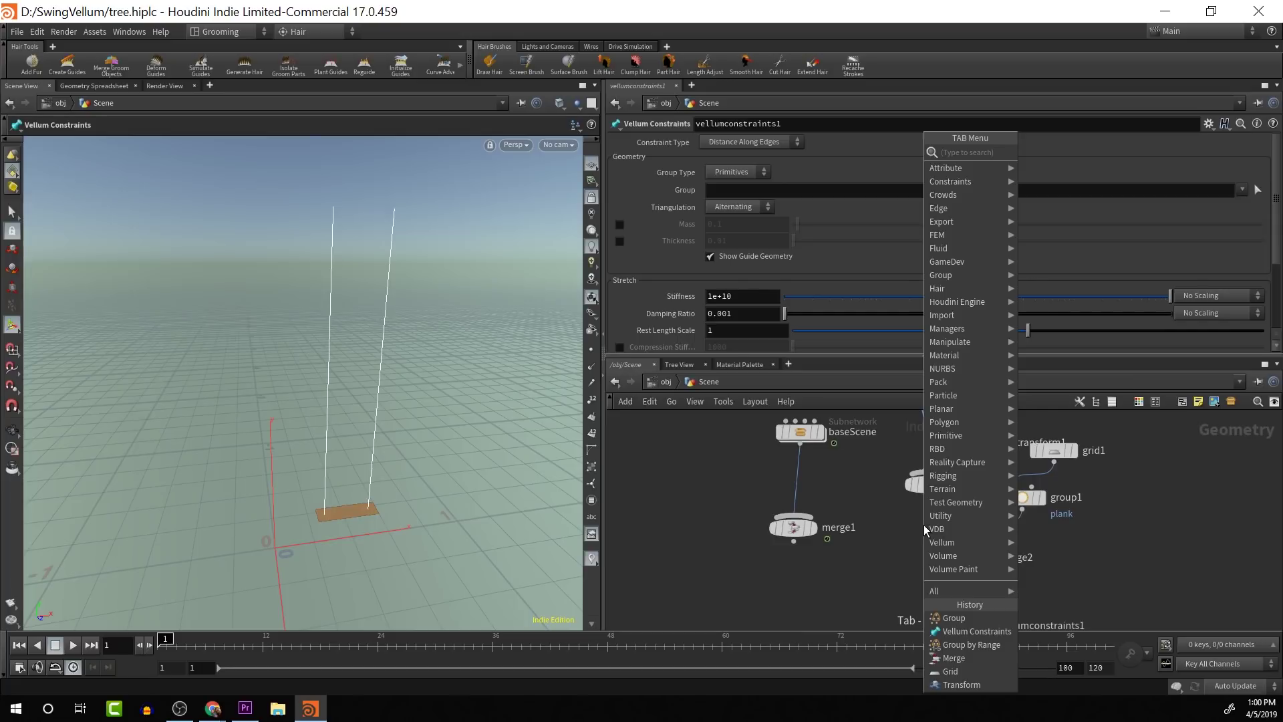
type("grou")
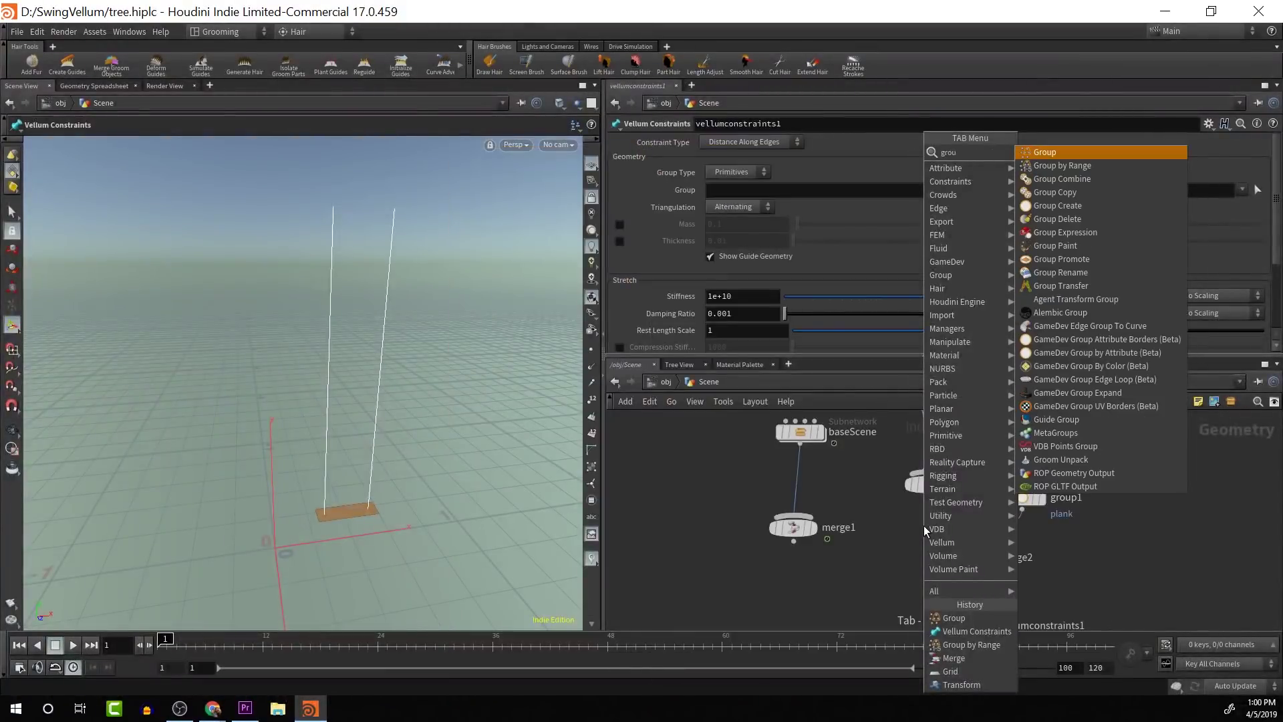
key("Return")
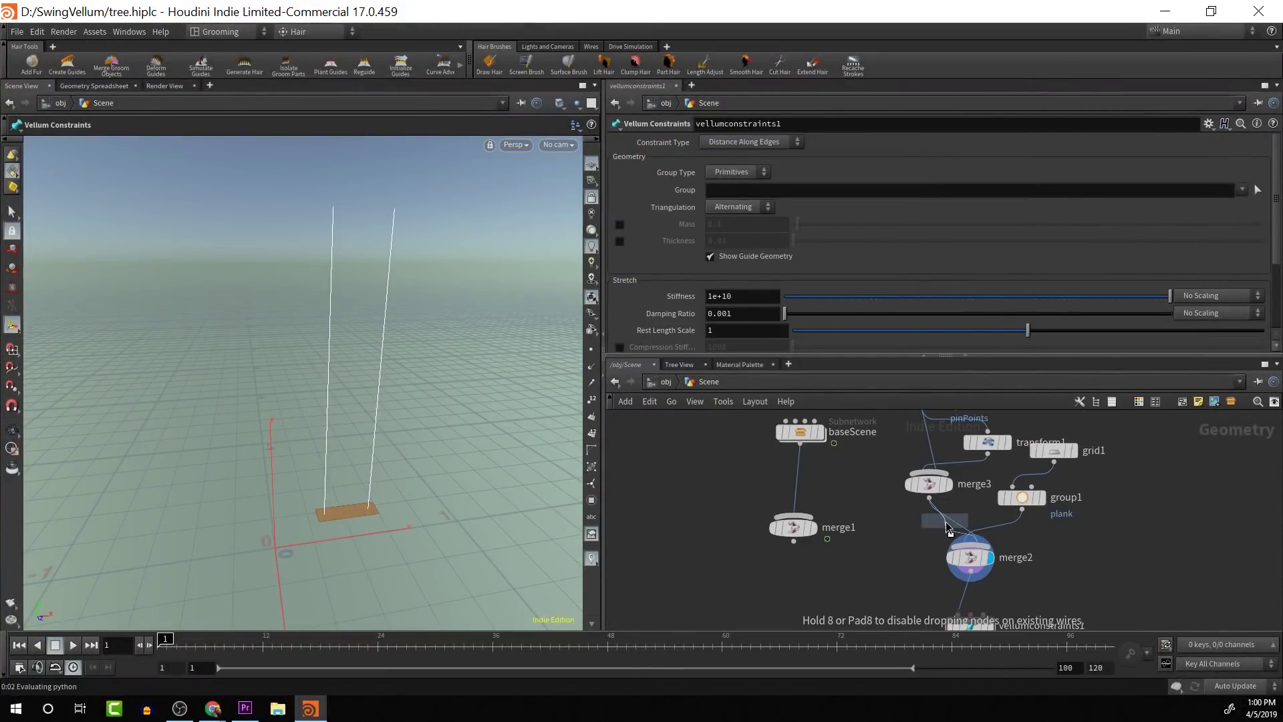
left_click(945, 521)
Name the primitive group on the merge3 branch rope.
double_click(761, 141)
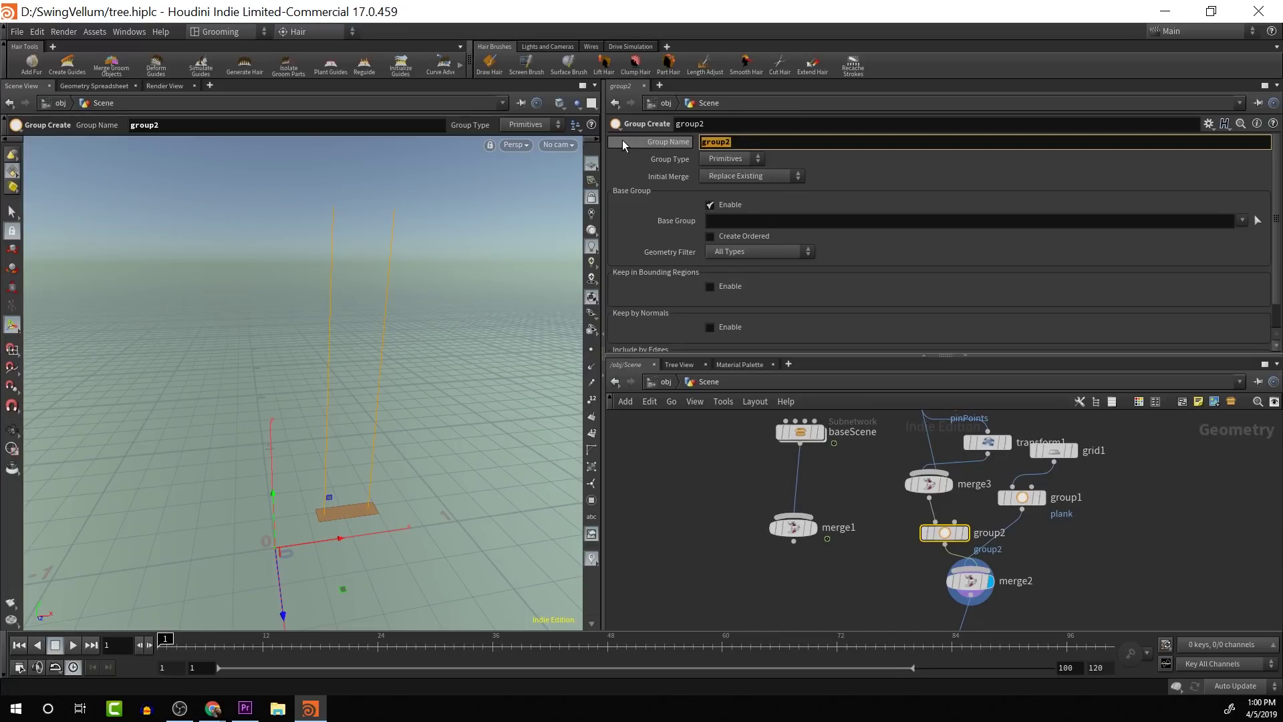
key("BackSpace")
type("rope")
key("Return")
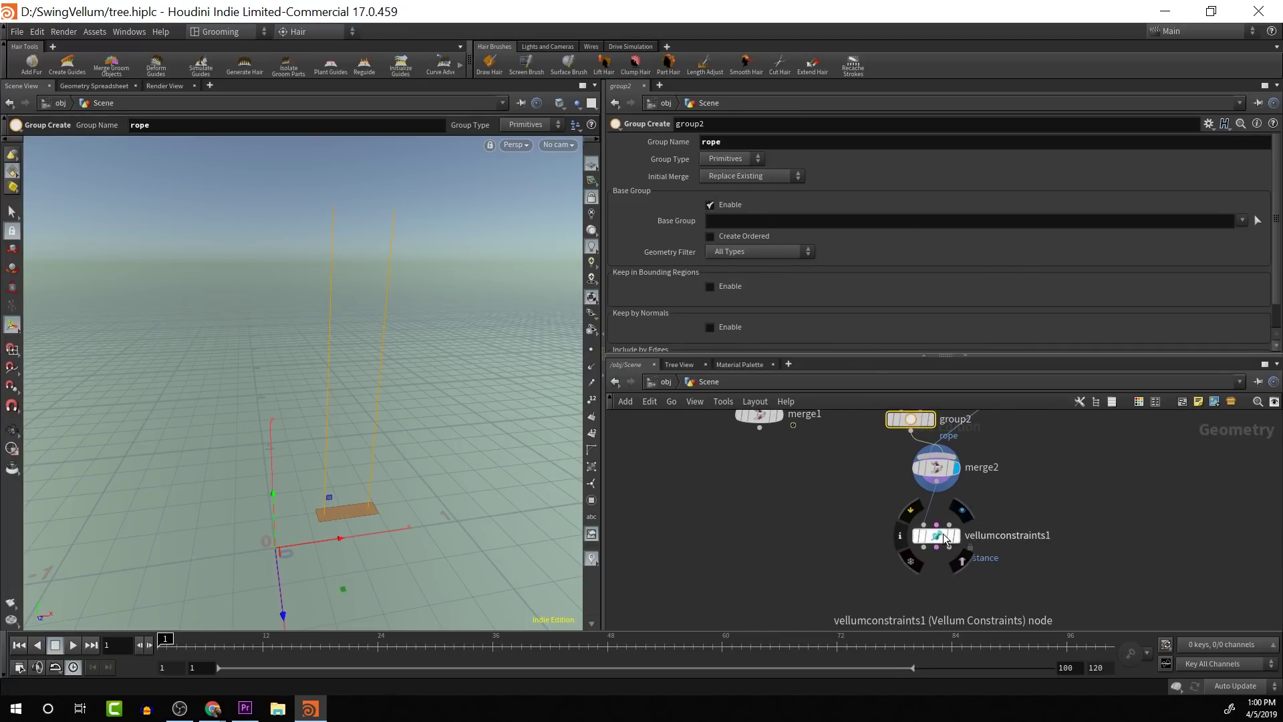
Set the constraint type of vellumconstraints1 to String and restrict it to the rope group.
left_click(939, 534)
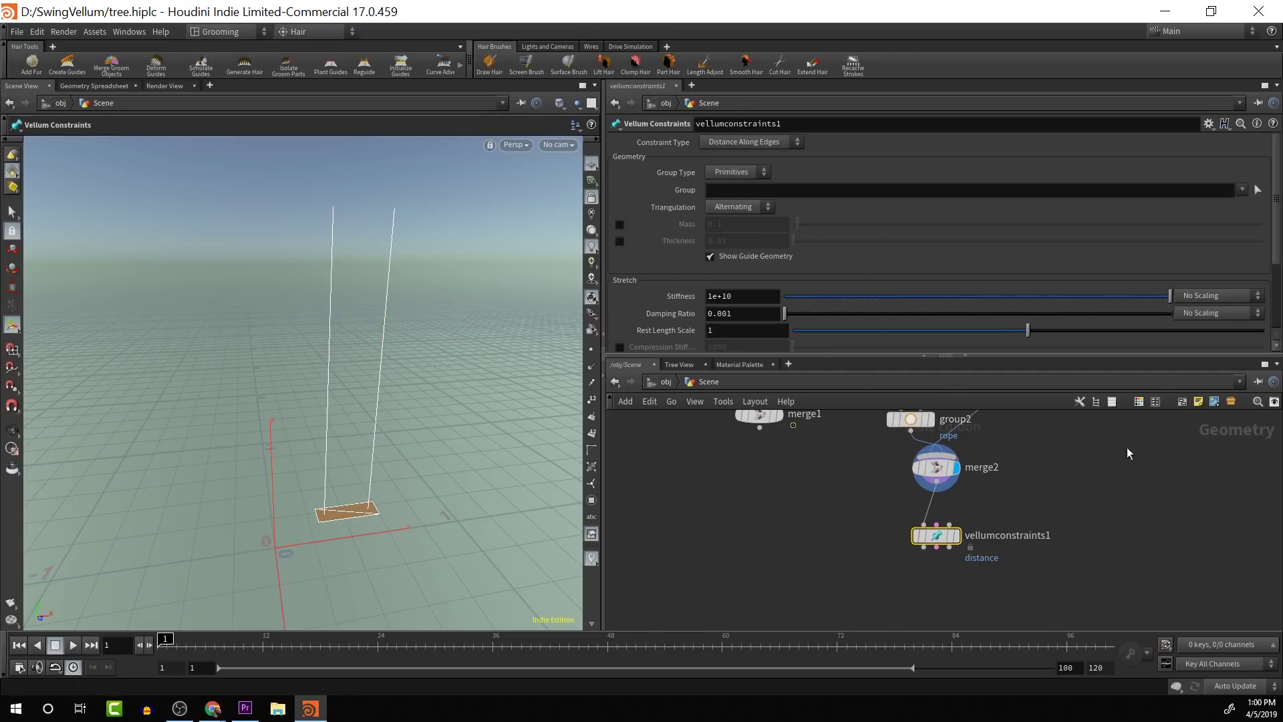
middle_click_drag(1080, 512, 1084, 563)
left_click_drag(993, 437, 1011, 466)
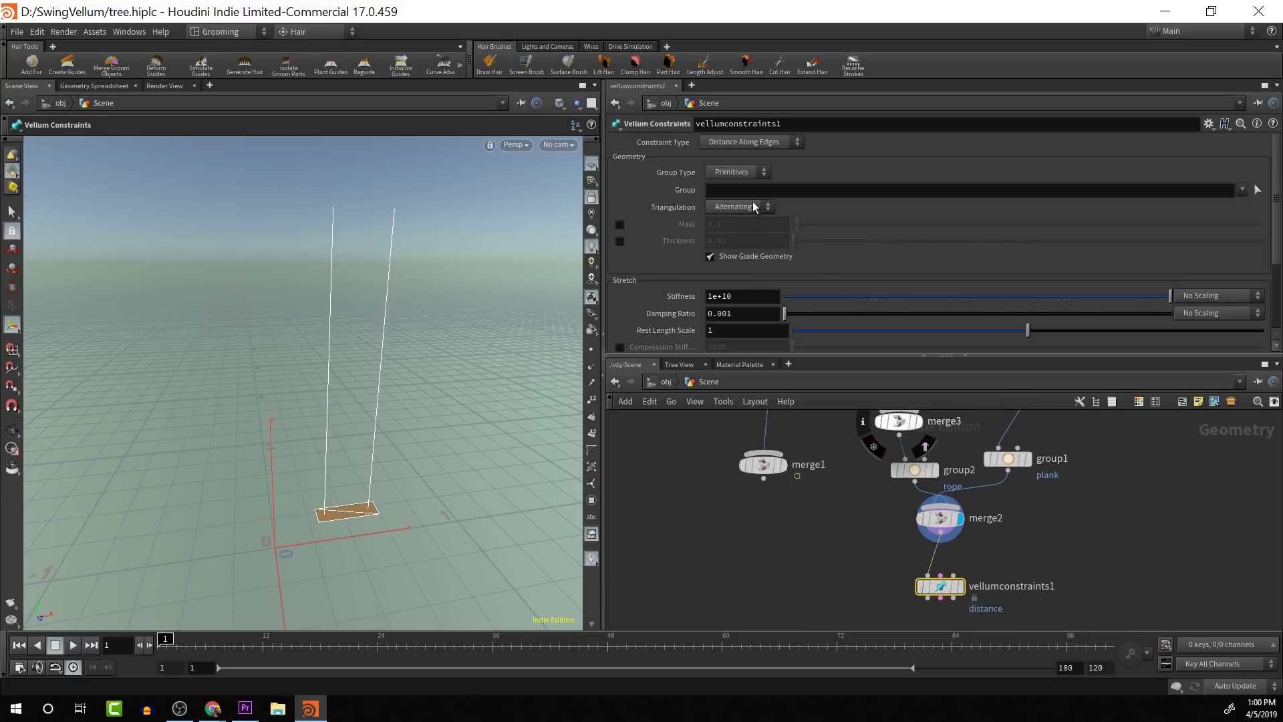
left_click(749, 142)
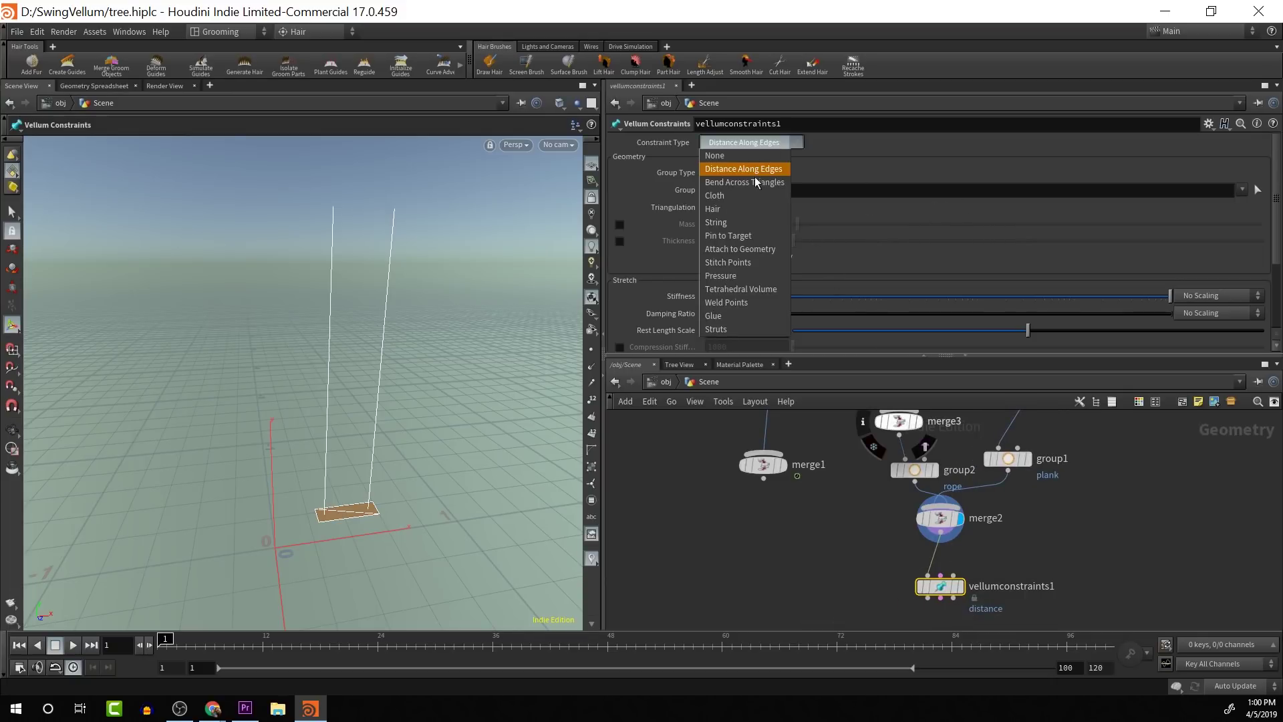
left_click(738, 224)
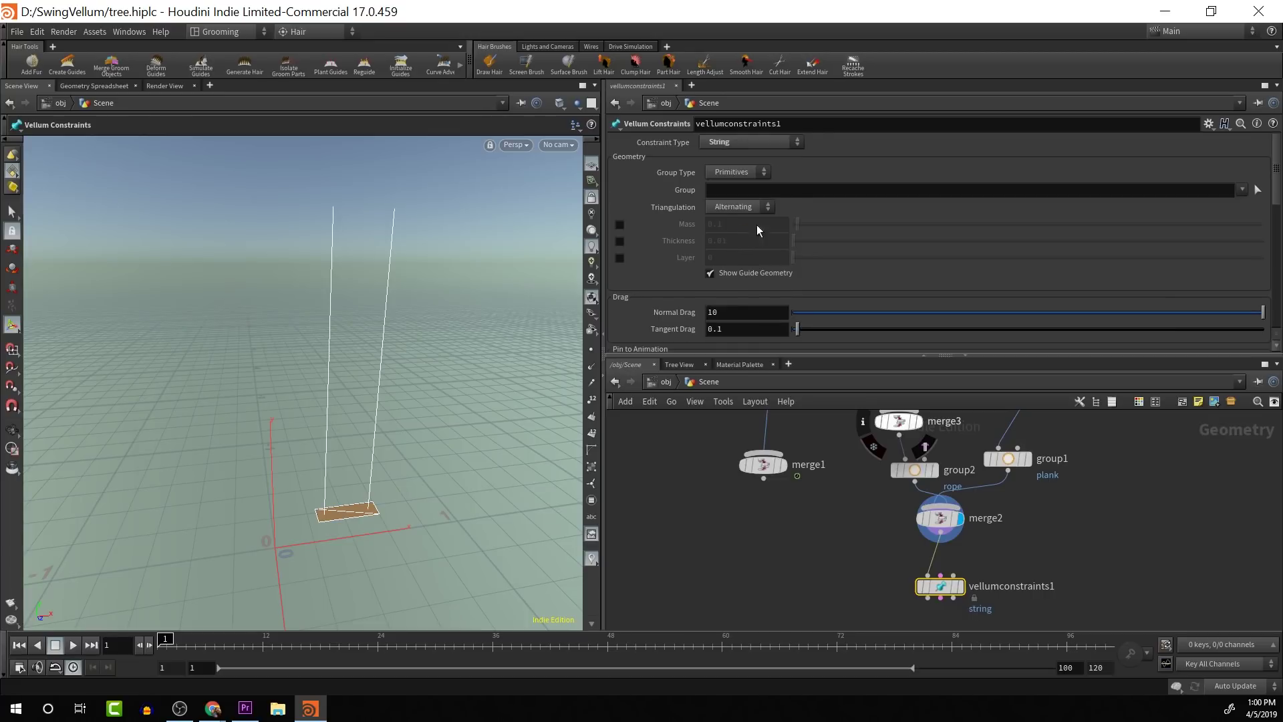
left_click(1242, 189)
left_click(1249, 218)
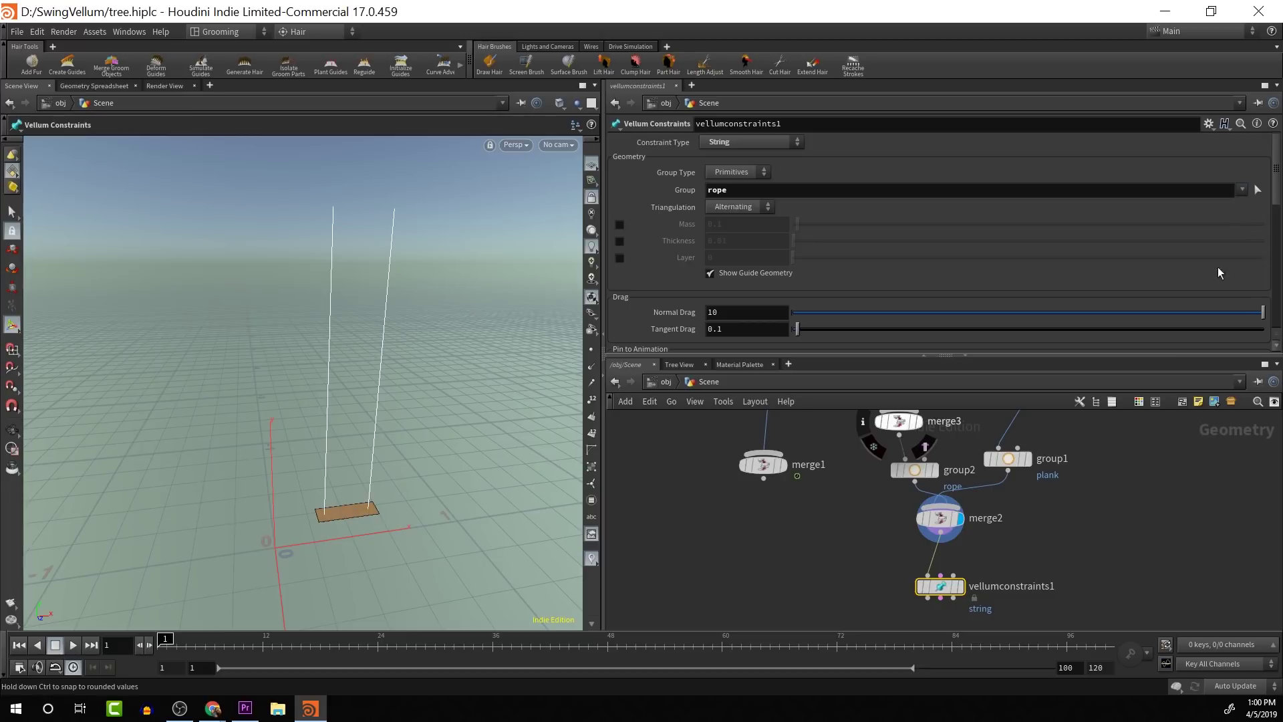
Display the vellumconstraints1 result and add a Vellum Solver node below it.
left_click(961, 586)
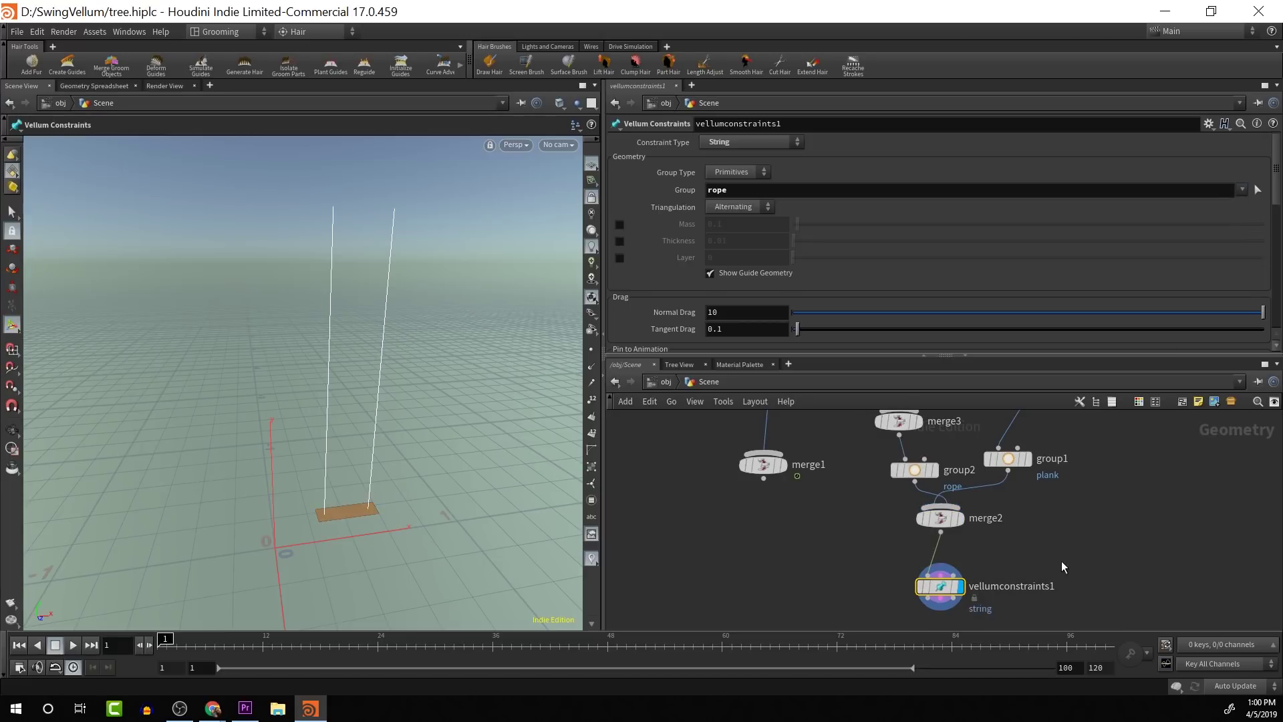
scroll(1061, 560, "down", 3)
key("Tab")
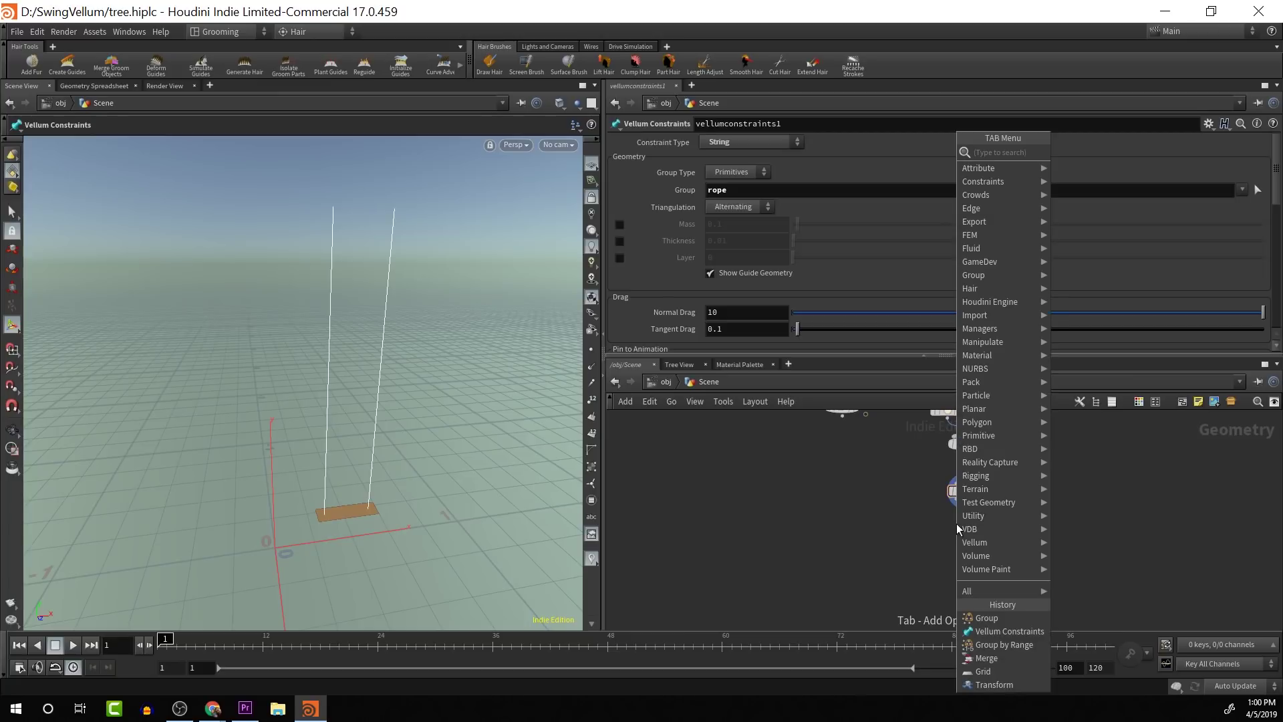
type("vell")
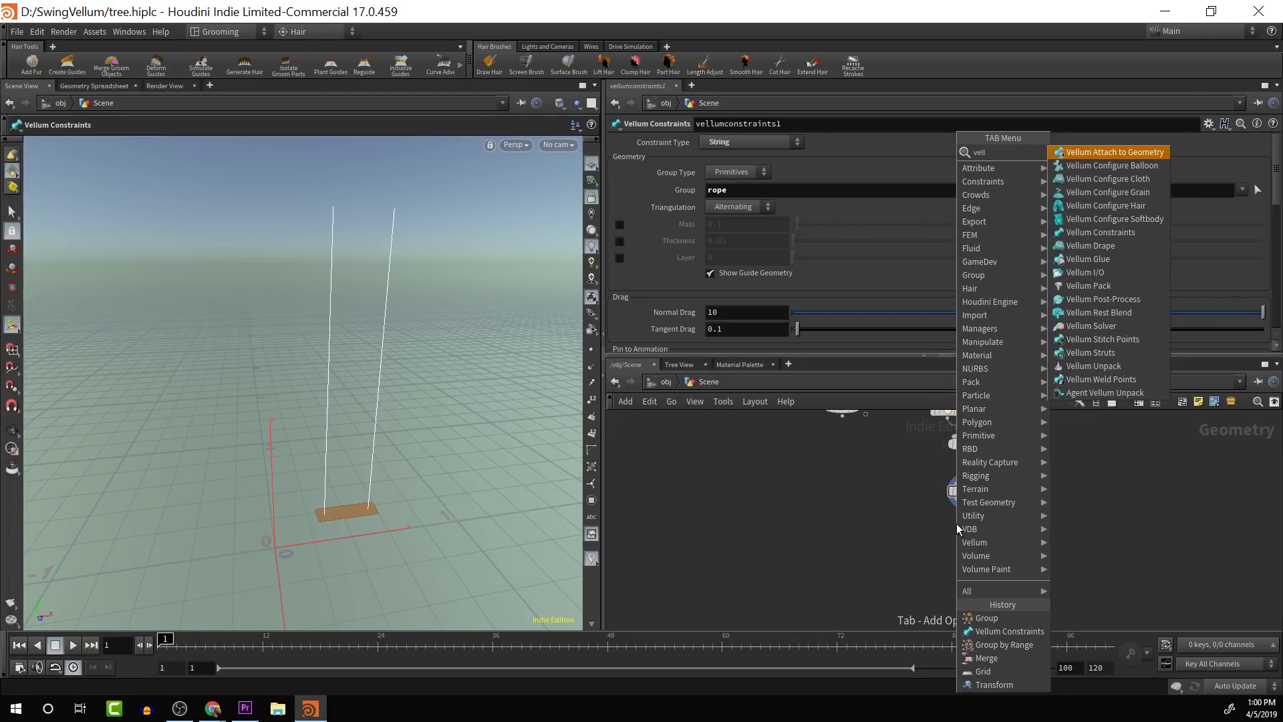
type("so")
key("Return")
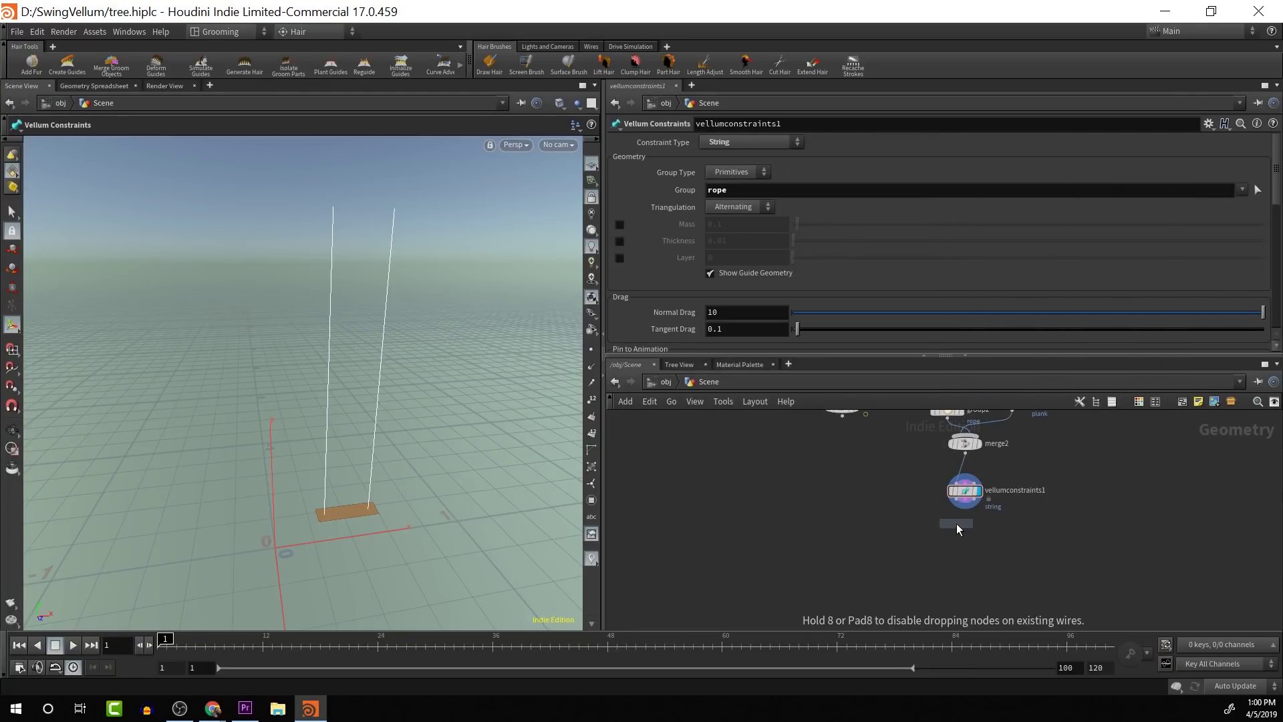
left_click(956, 523)
Connect the three outputs of vellumconstraints1 to the Vellum Solver's matching inputs and display the solver.
scroll(962, 508, "up", 4)
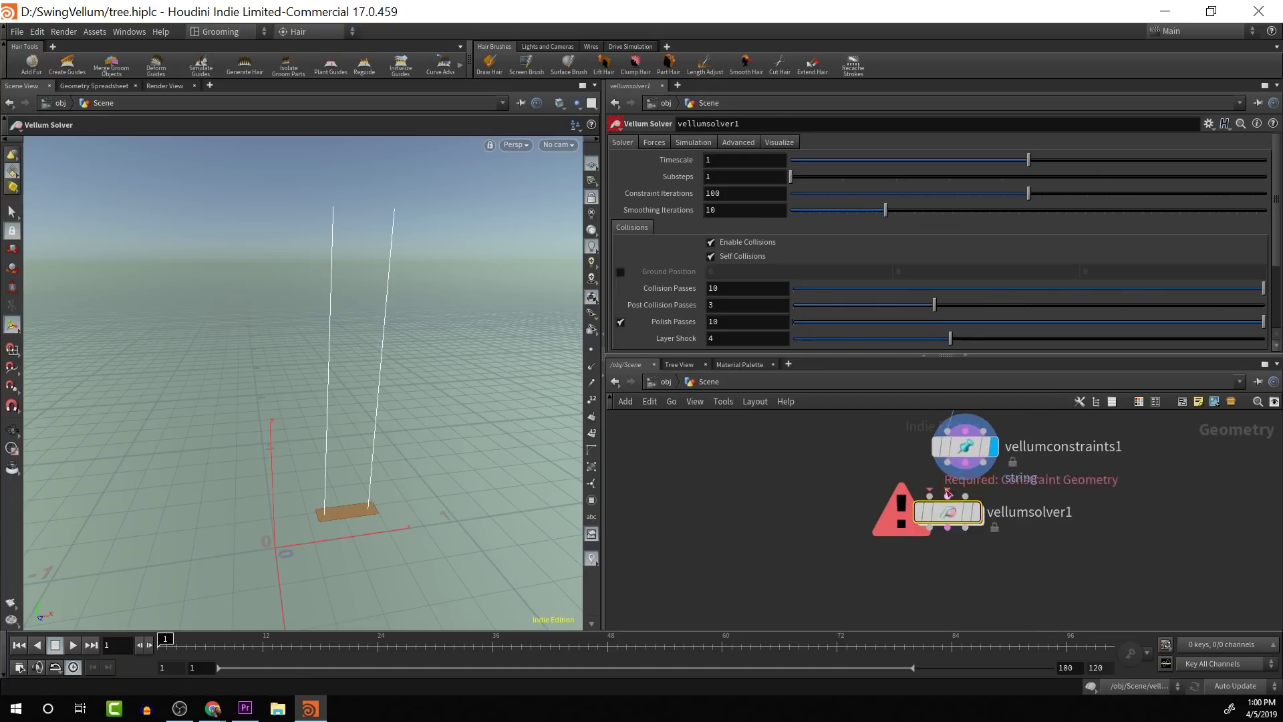
mouse_move(960, 494)
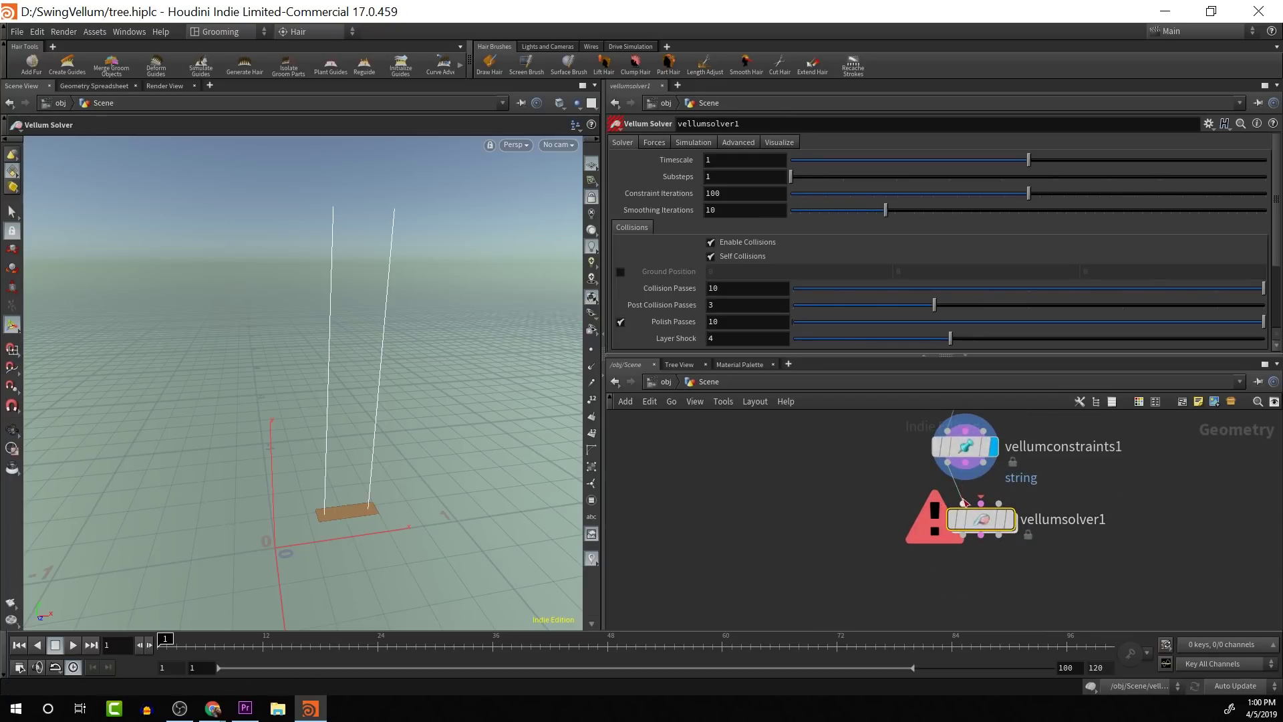
left_click_drag(966, 463, 968, 528)
left_click(985, 520)
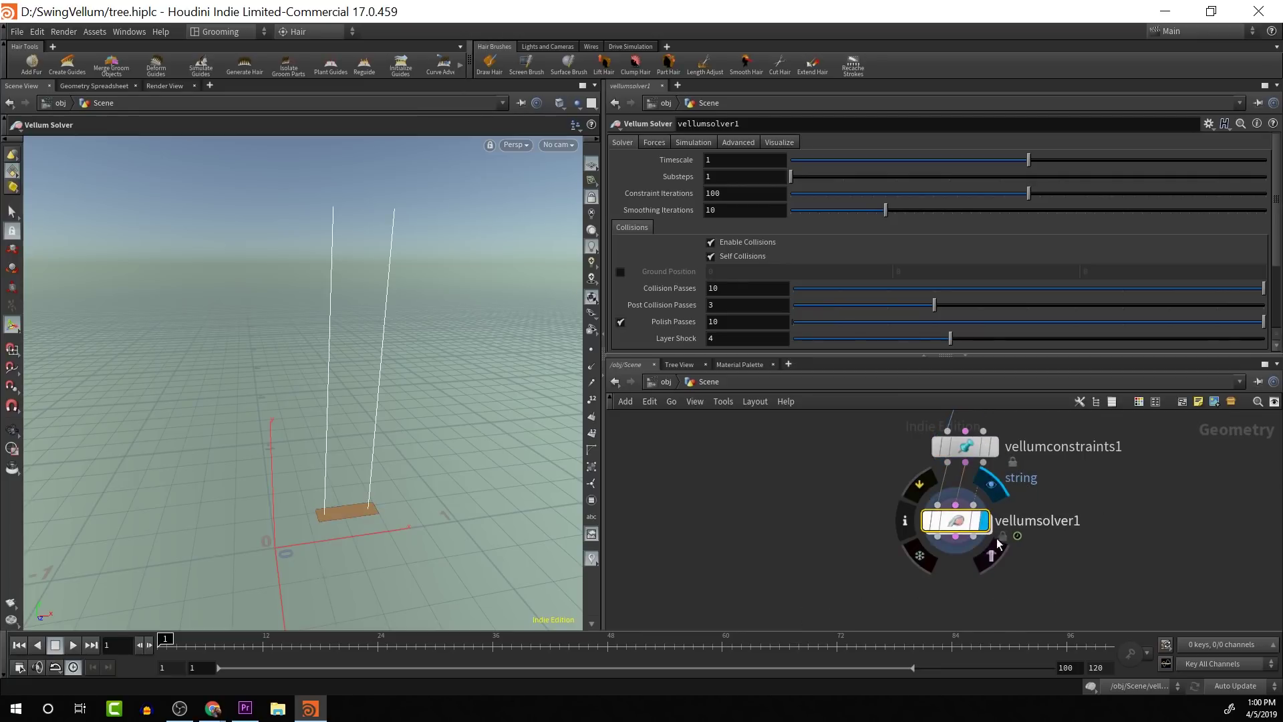
Play the Vellum simulation, stop it, and return to frame 1.
left_click(73, 646)
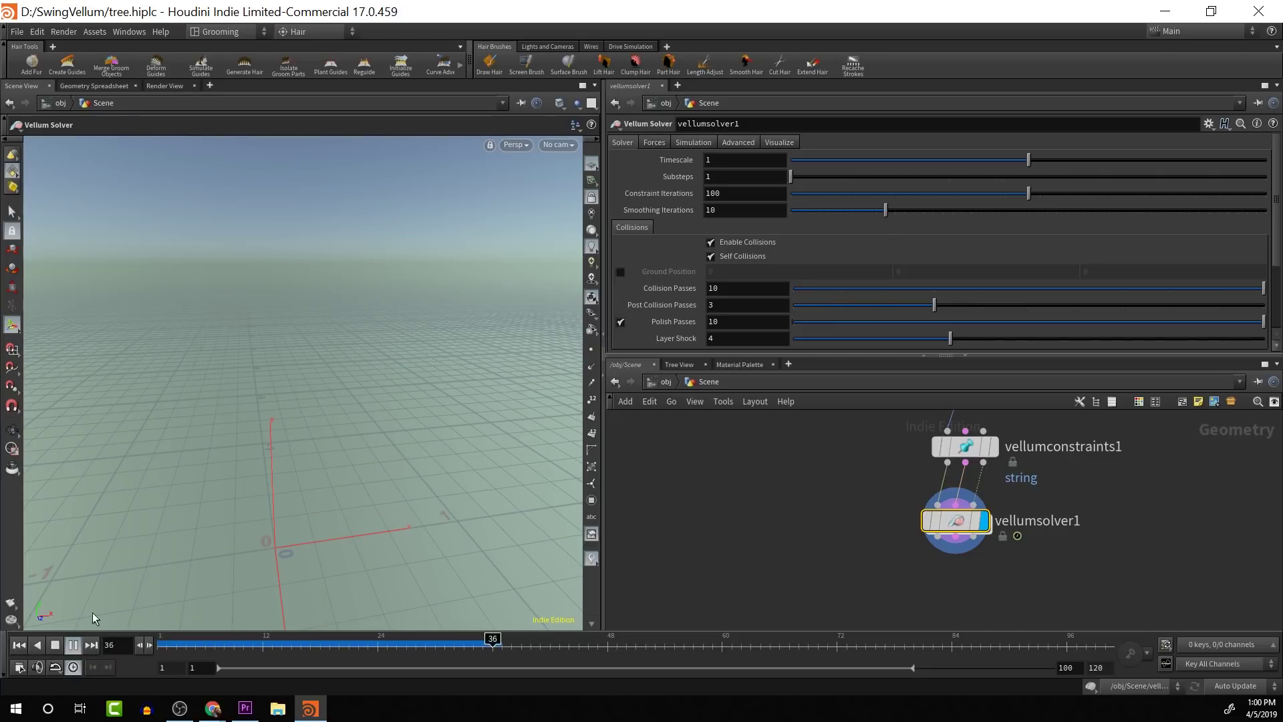
left_click(55, 646)
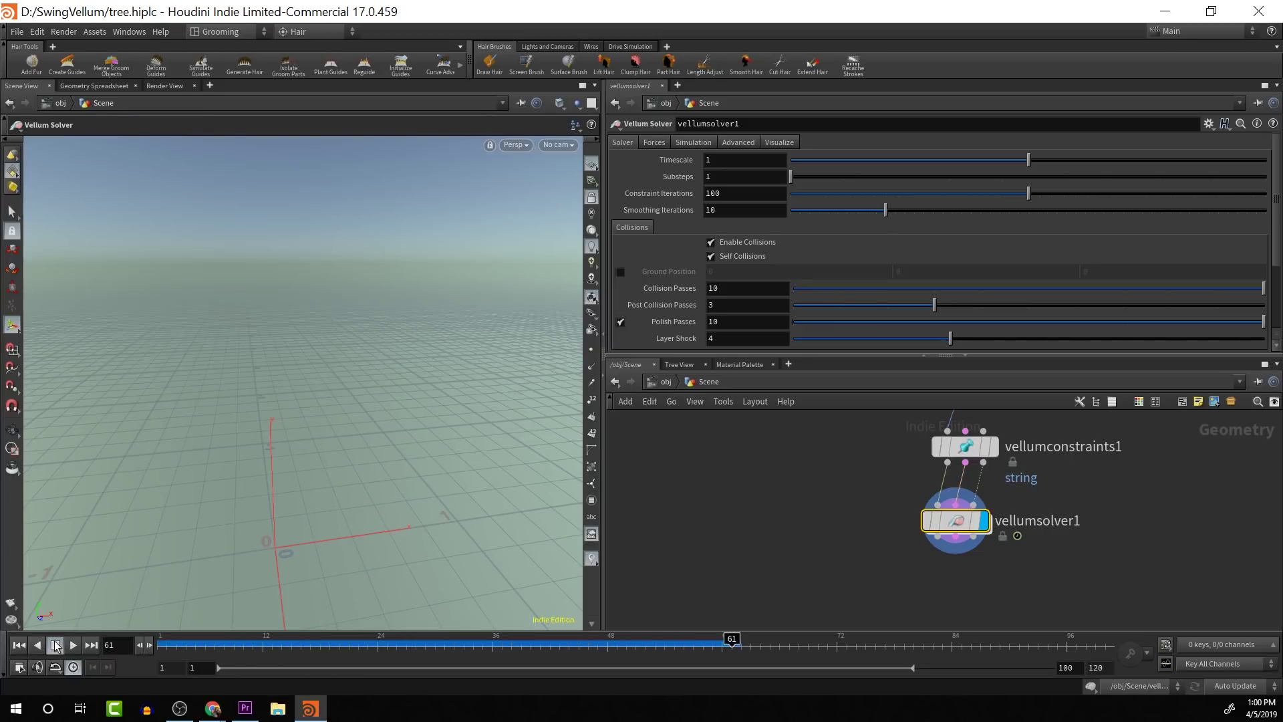
left_click(19, 646)
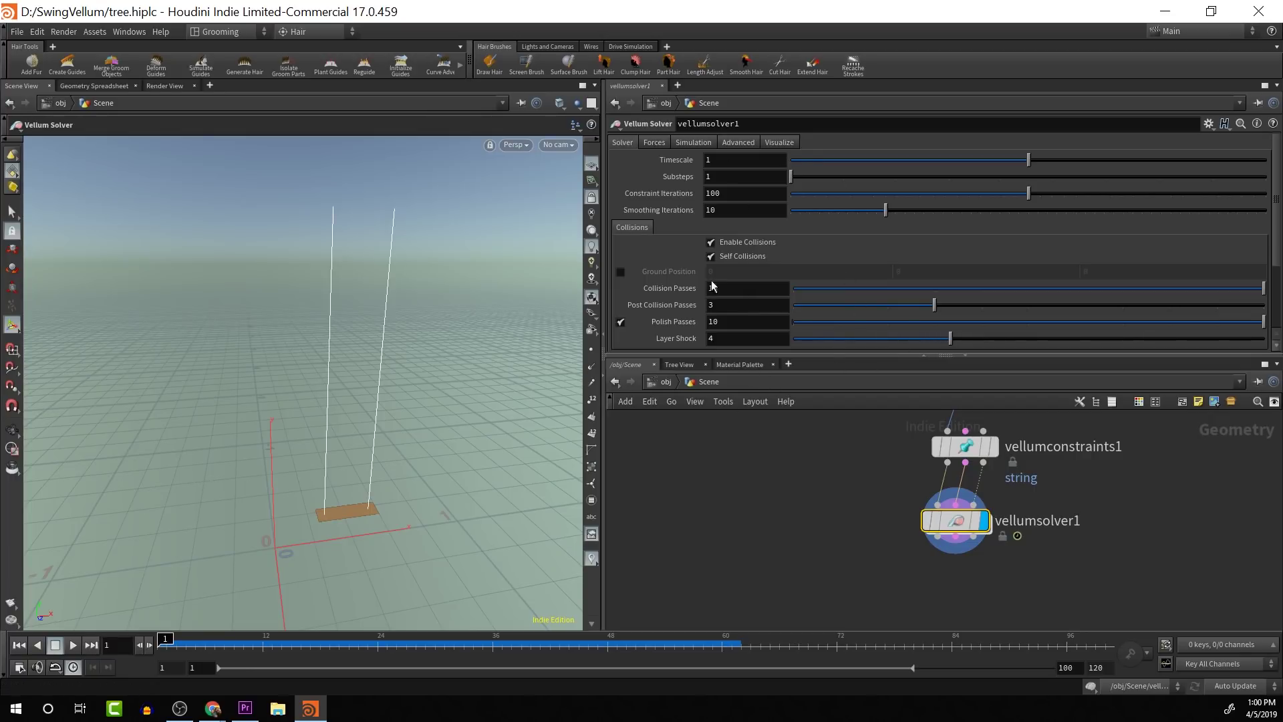
Align the solver node beneath vellumconstraints1 and set that constraint's Pin Points to pinPoints_.
left_click_drag(954, 503, 965, 544)
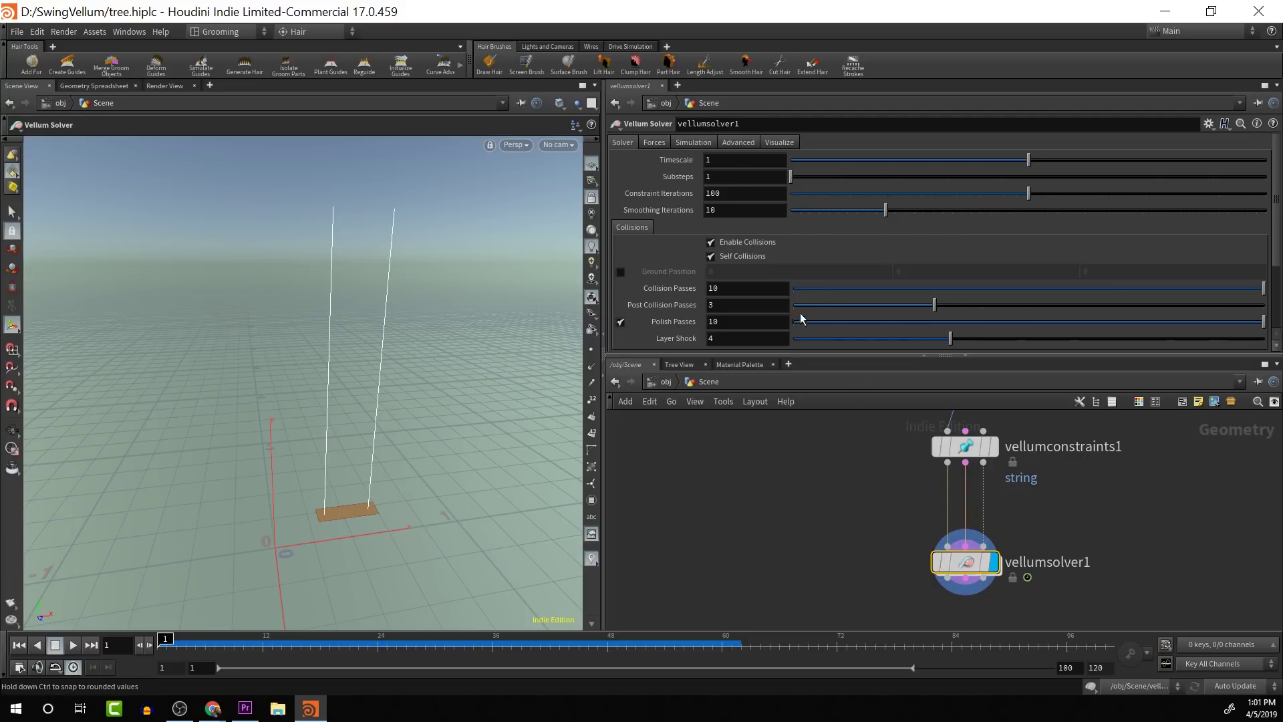
left_click(972, 447)
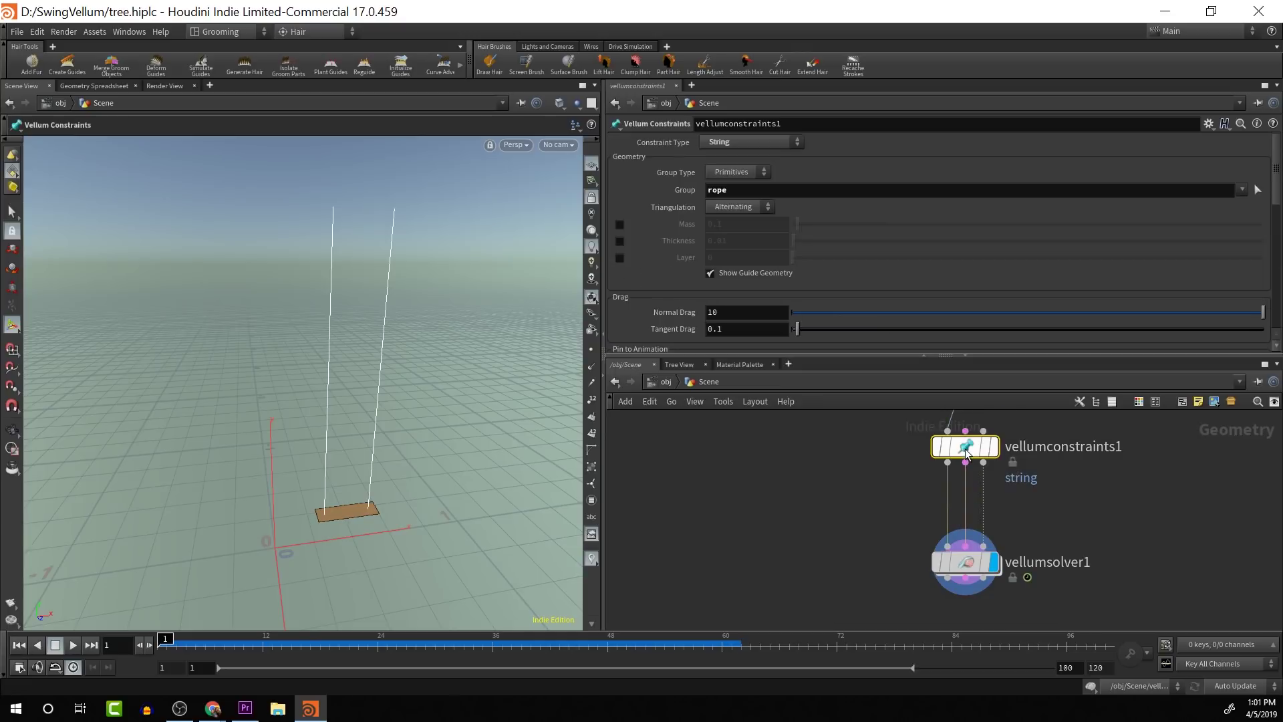
scroll(773, 280, "down", 3)
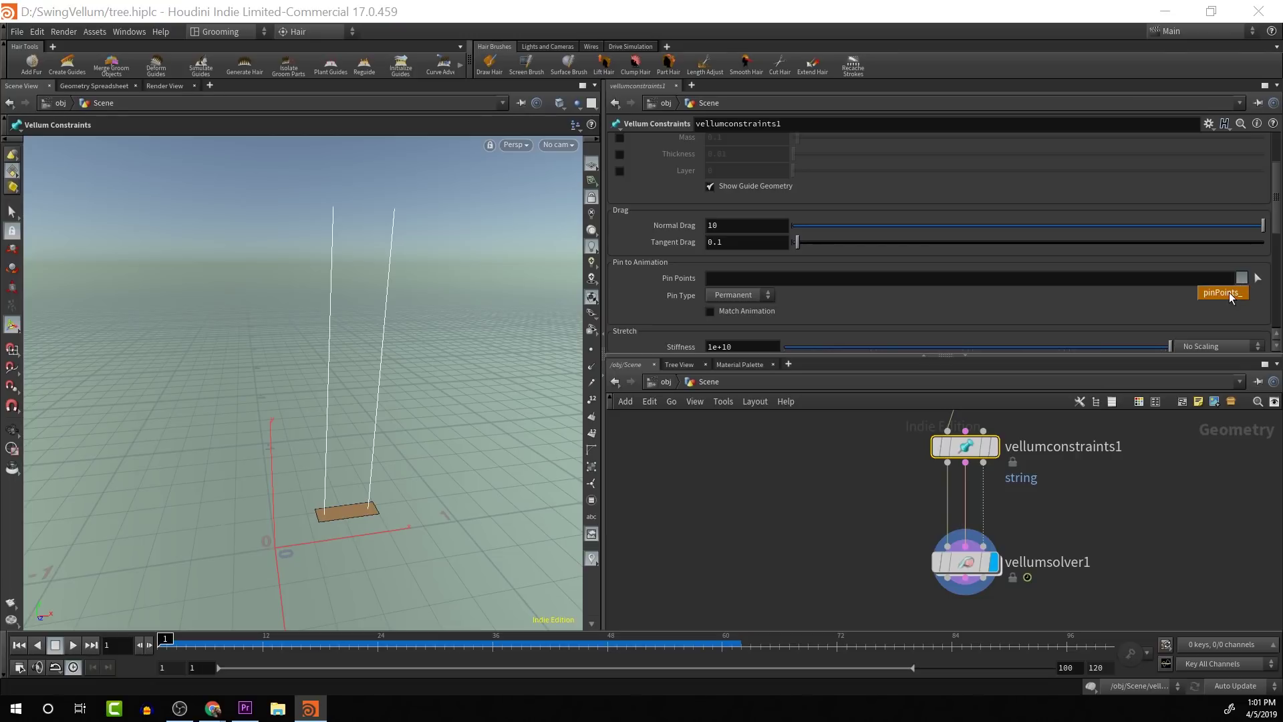
left_click(1229, 292)
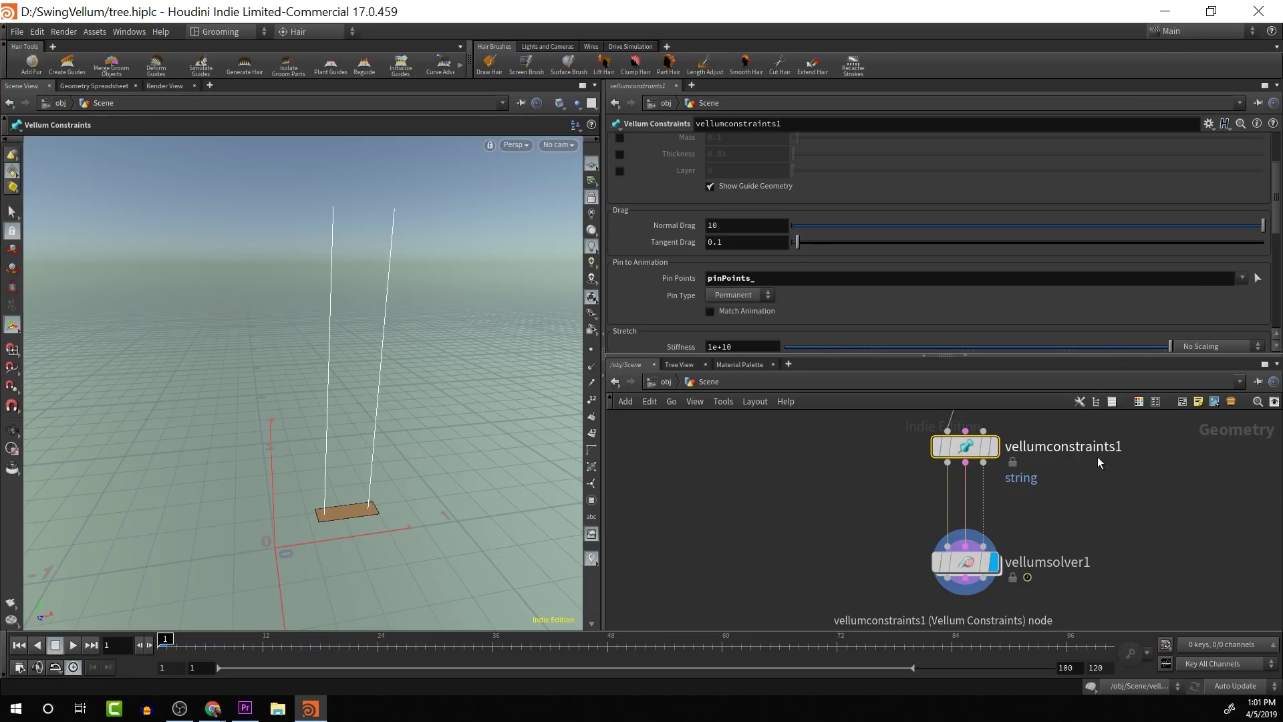
middle_click_drag(1098, 460, 1098, 635, "alt")
middle_click_drag(1084, 543, 1094, 658, "alt")
middle_click_drag(1021, 480, 1018, 565, "alt")
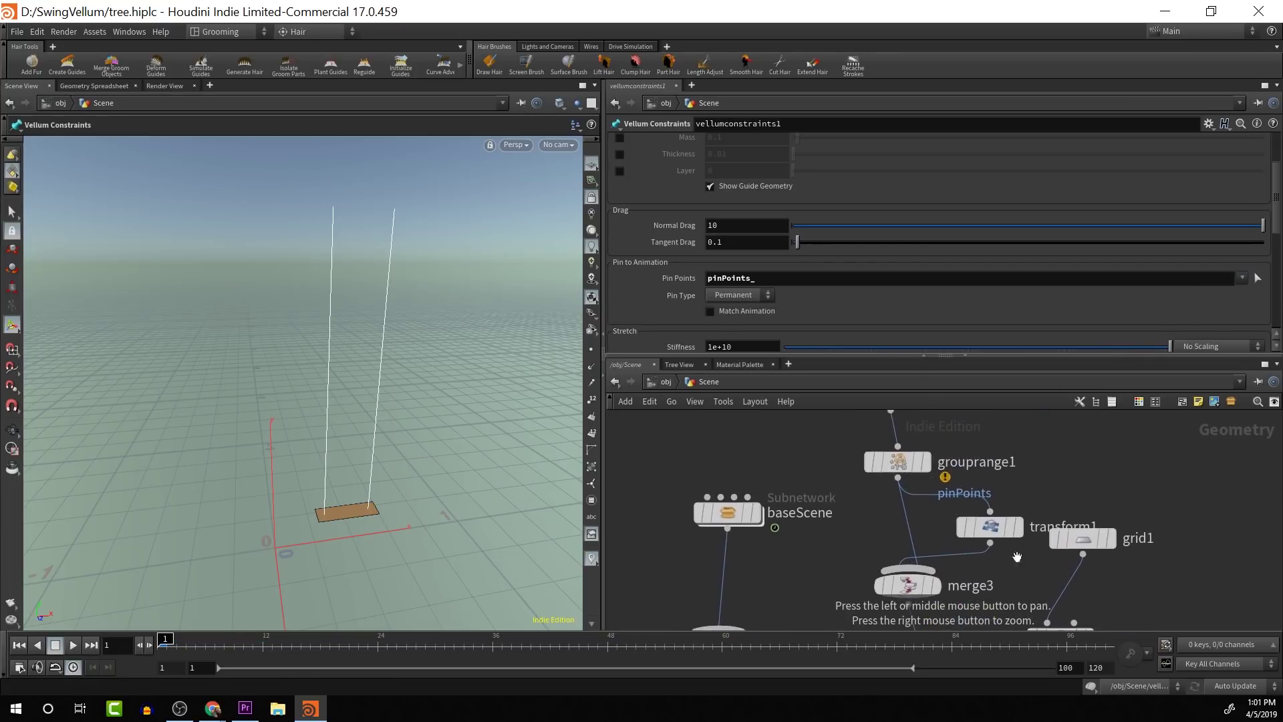
middle_click_drag(1014, 618, 1035, 461, "alt")
middle_click_drag(1030, 578, 1036, 447, "alt")
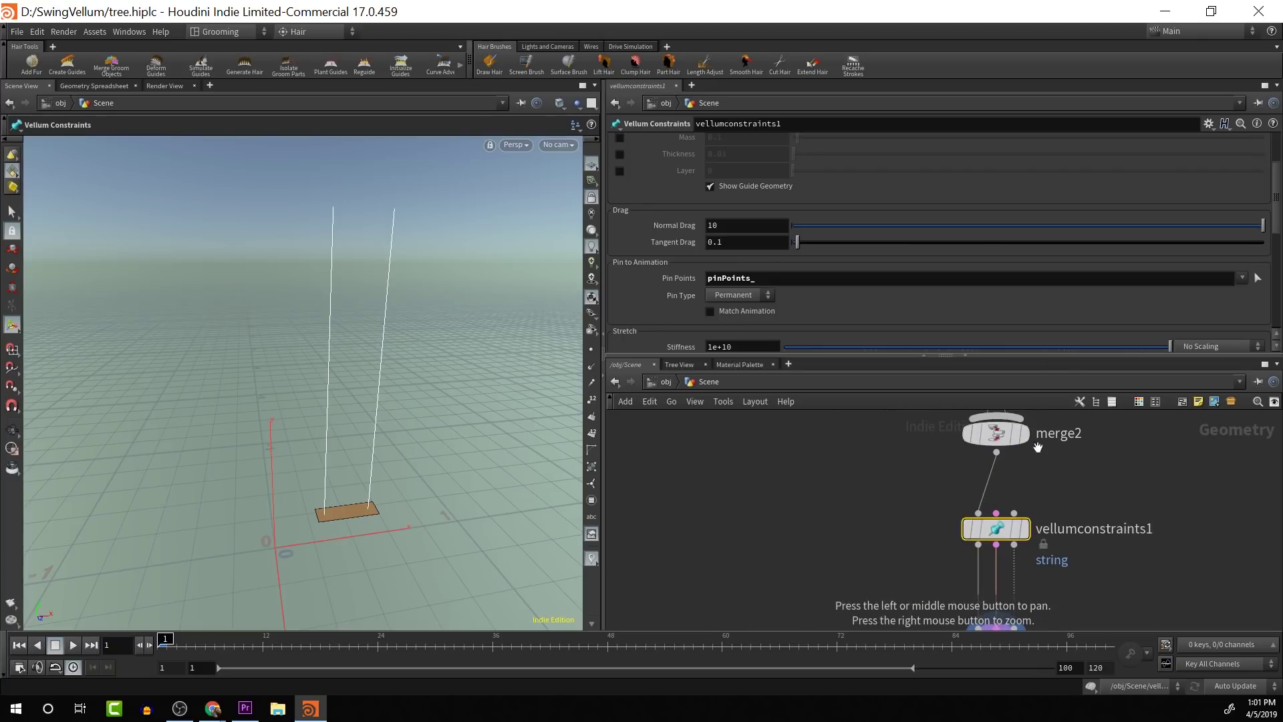
middle_click_drag(1077, 591, 1071, 514, "alt")
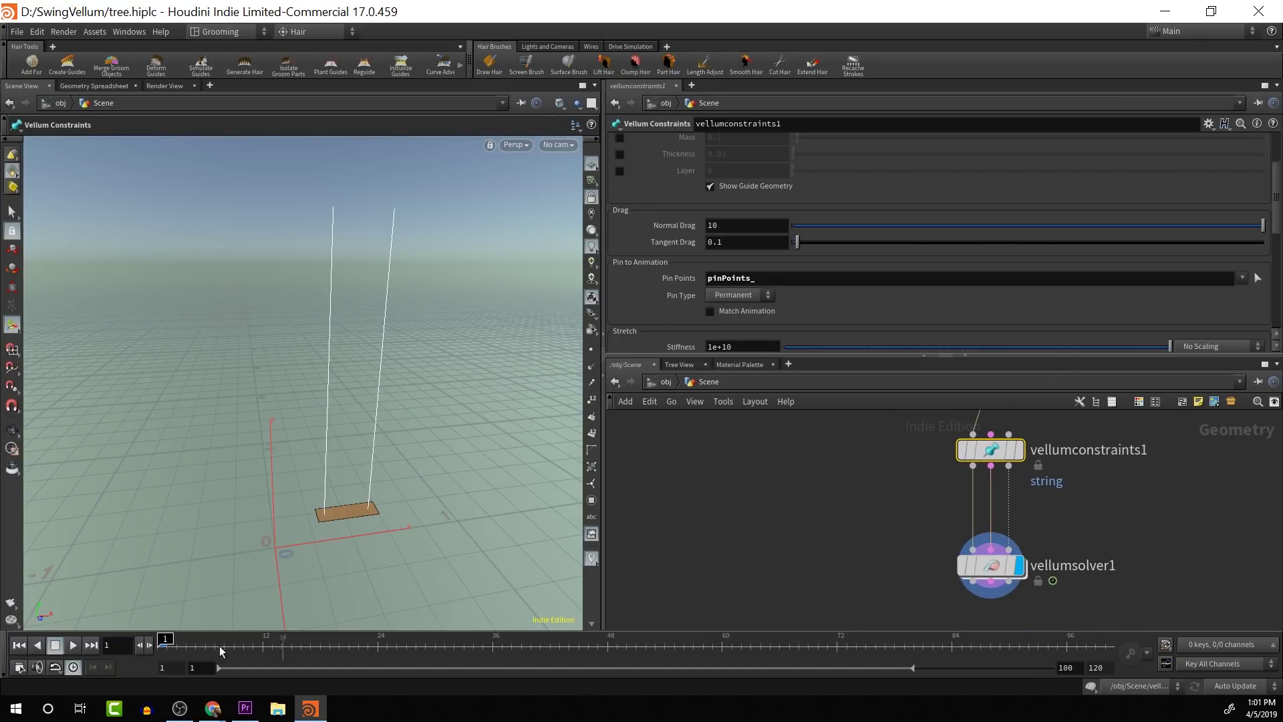
Play the simulation while examining the plank and the lower rope ends up close, and return to frame 1.
left_click(70, 648)
key("Escape")
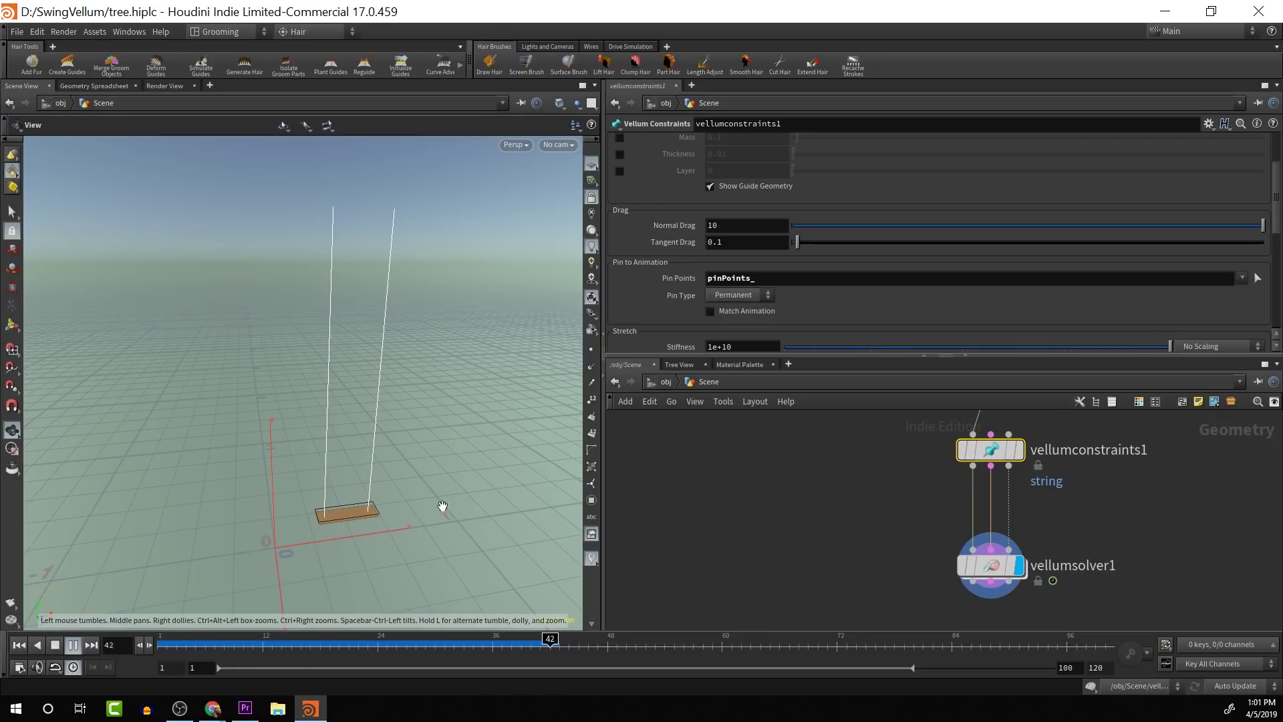
left_click_drag(443, 507, 415, 484)
left_click_drag(352, 520, 386, 555)
scroll(348, 509, "up", 5)
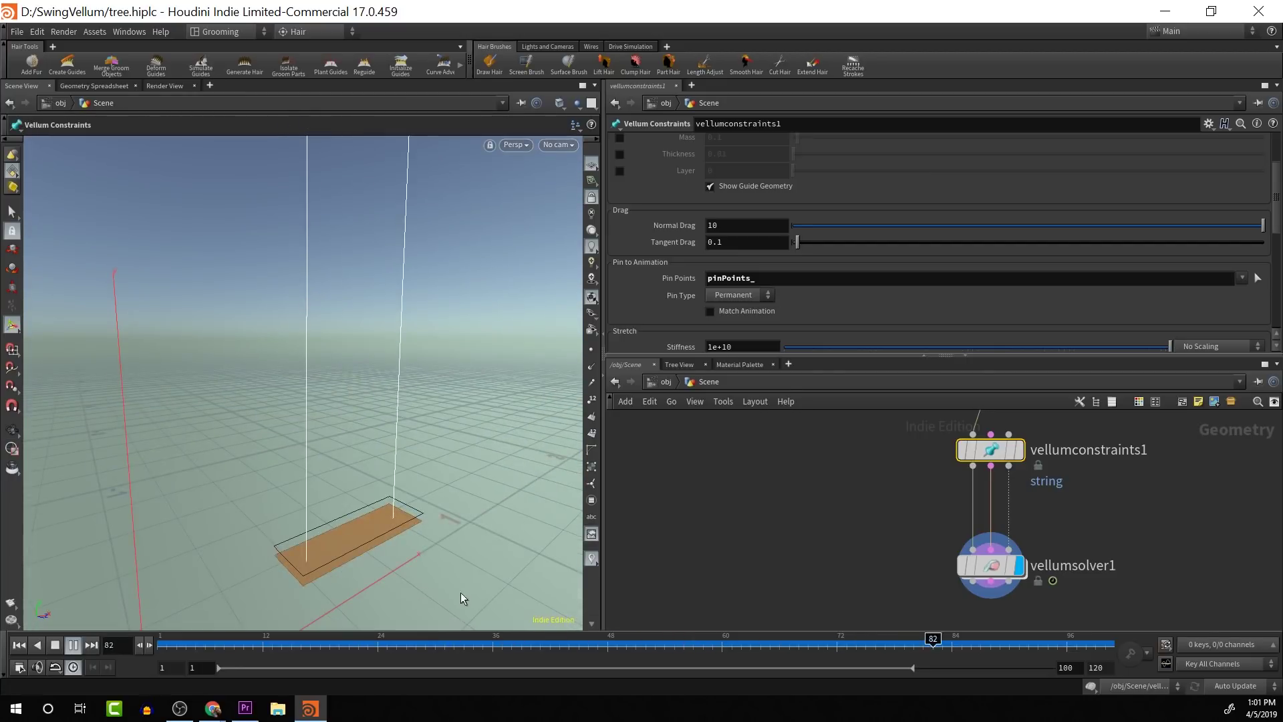
key("space")
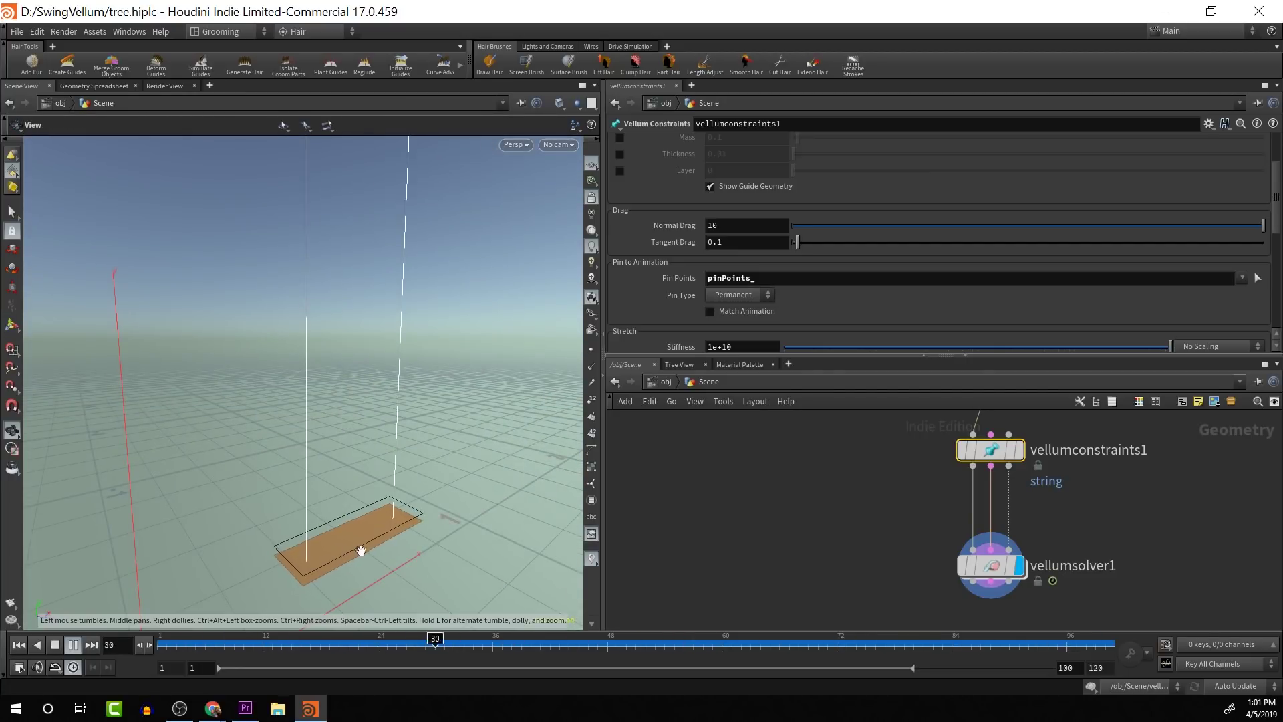
left_click_drag(361, 551, 355, 539)
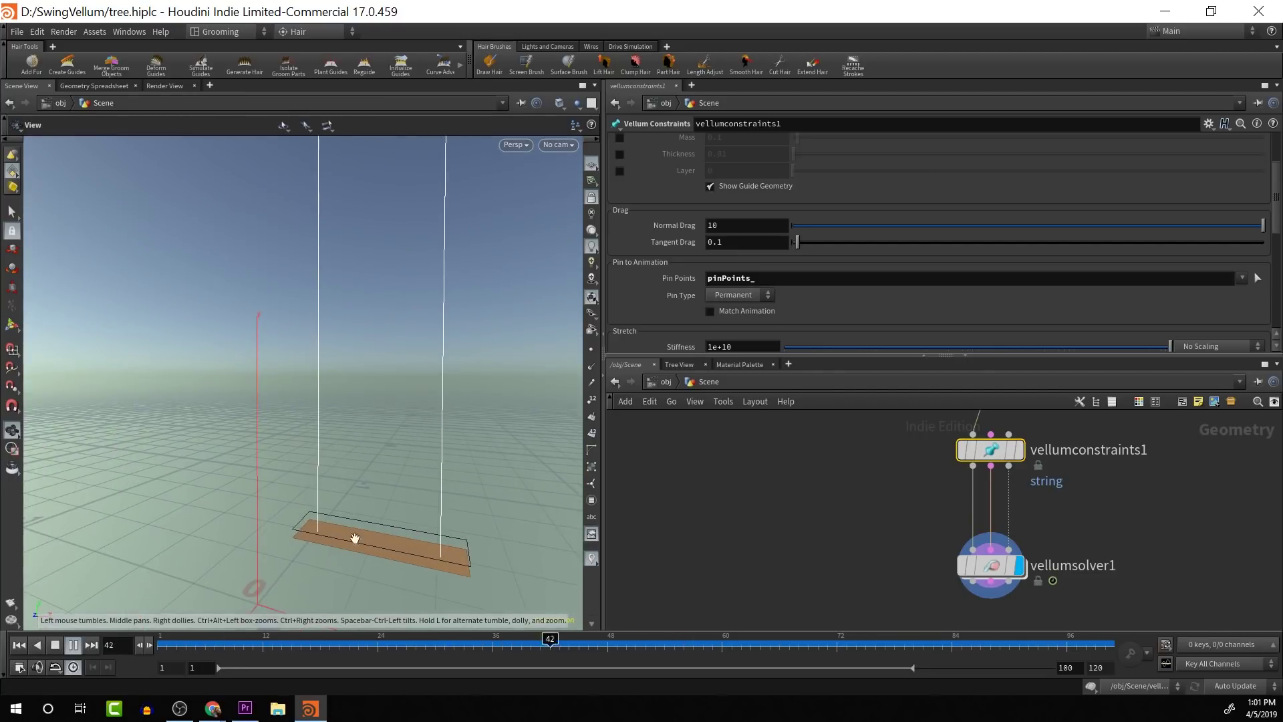
left_click(56, 645)
left_click(18, 645)
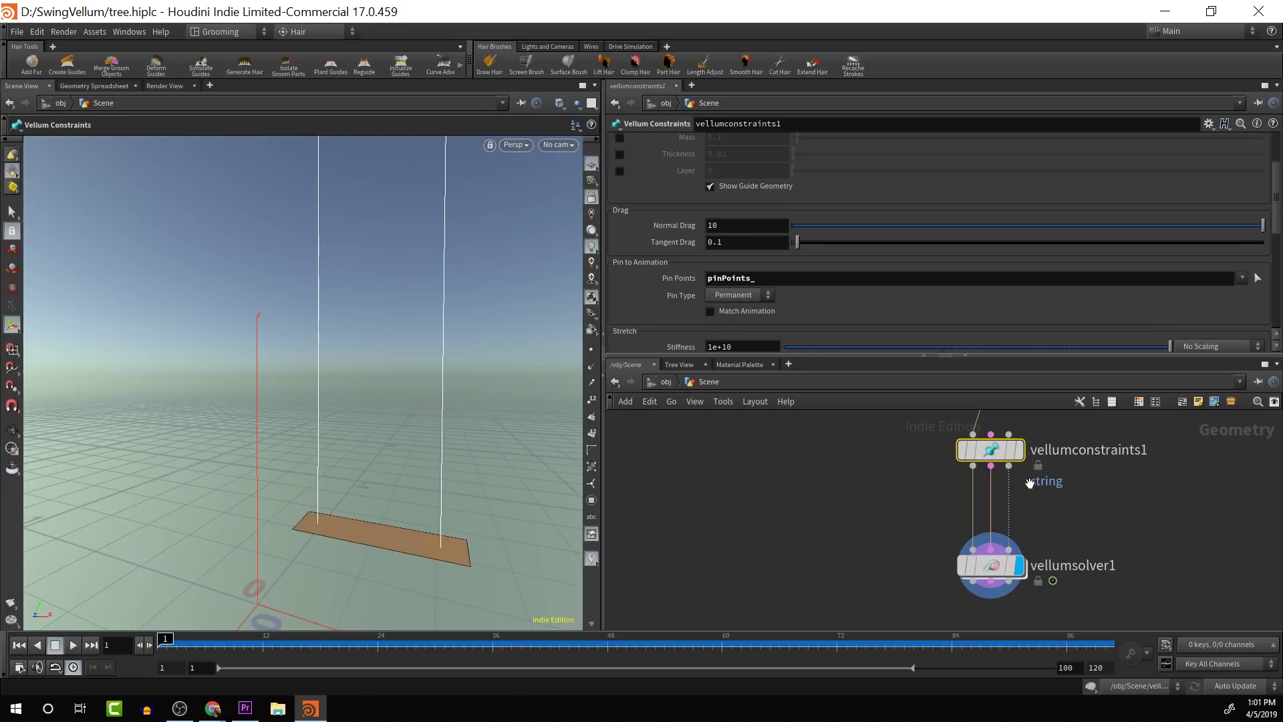
Insert a Vellum Configure Cloth node on the wires between vellumconstraints1 and vellumsolver1.
left_click_drag(1030, 483, 974, 536)
scroll(945, 521, "down", 5)
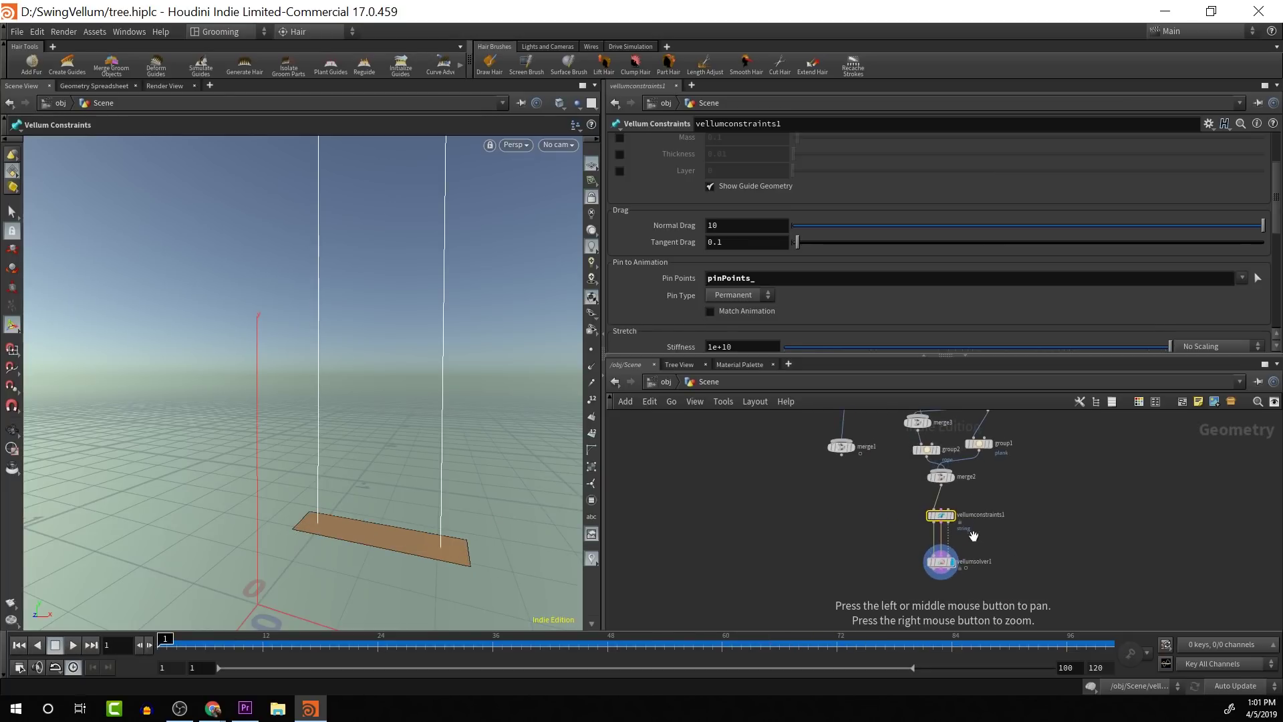
scroll(976, 538, "up", 4)
key("Tab")
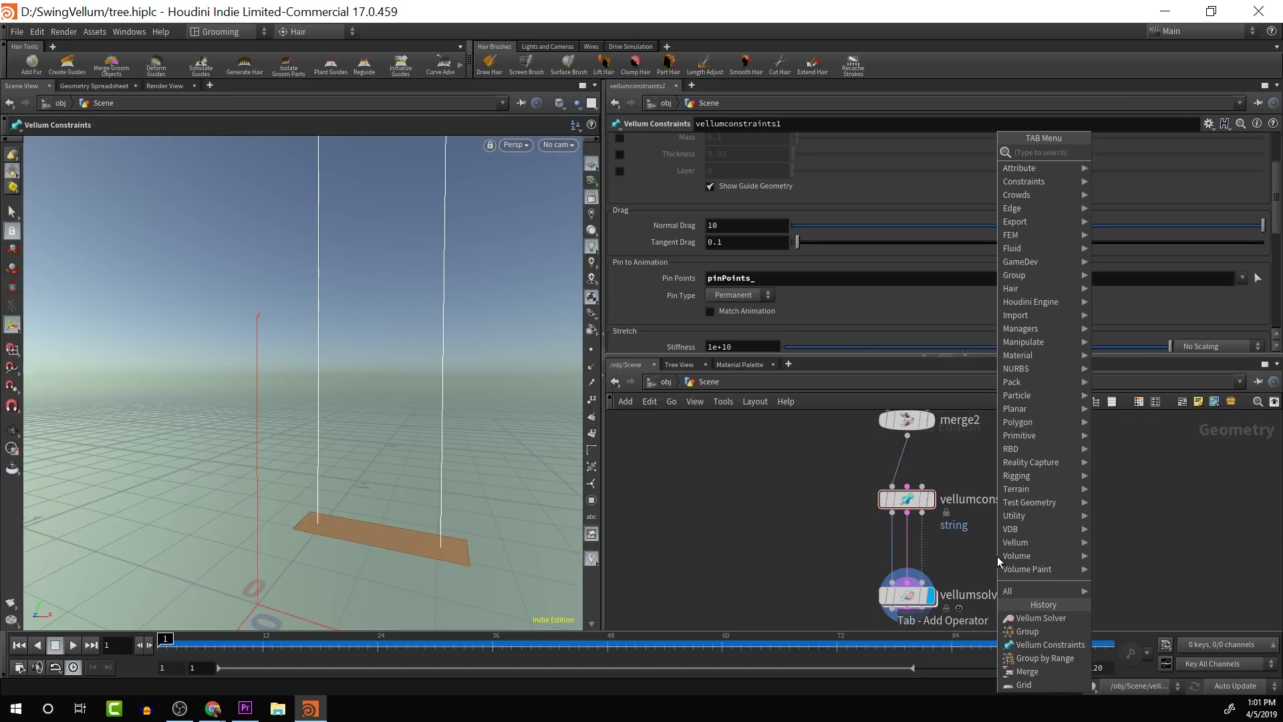
type("vellcon")
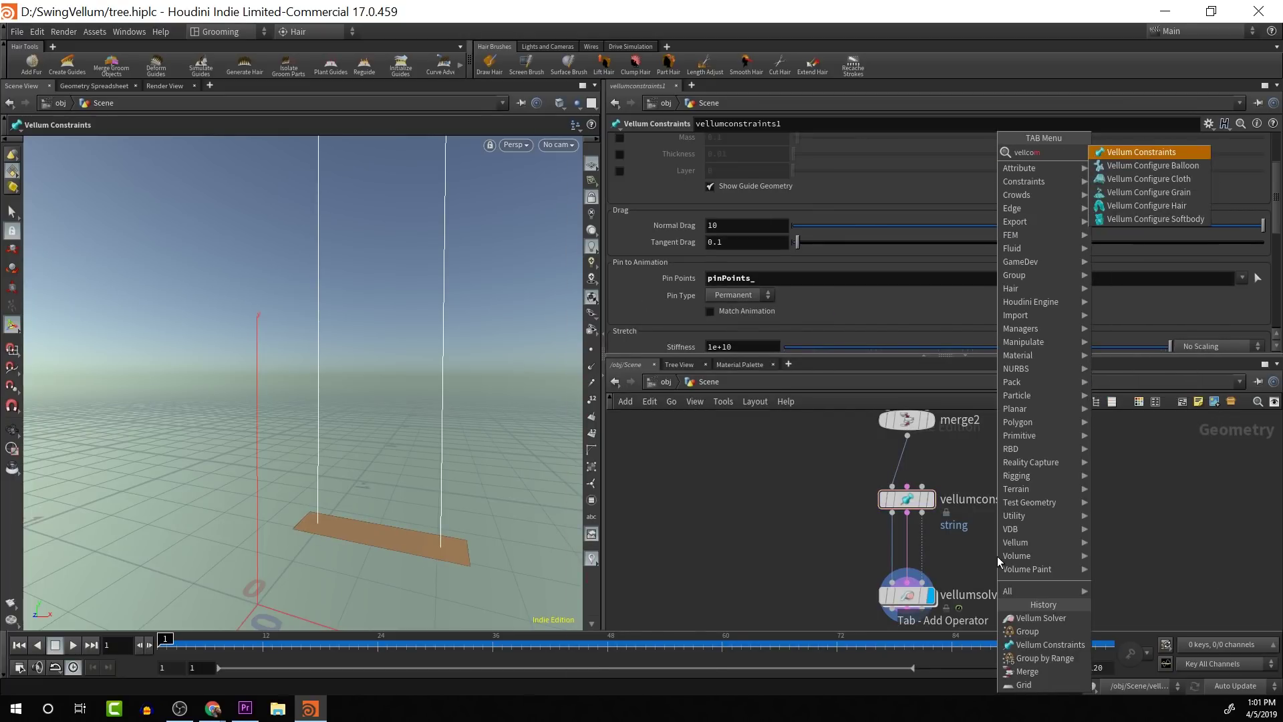
key("Down")
key("Down")
key("Return")
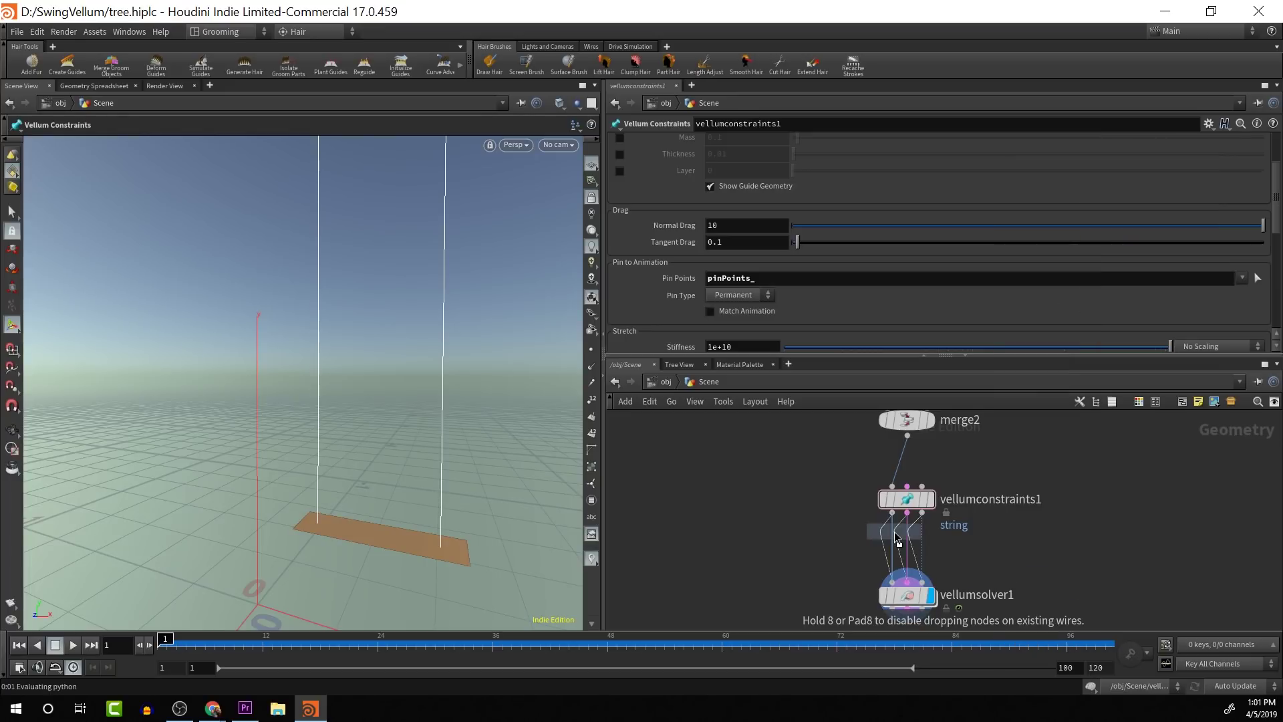
left_click(900, 540)
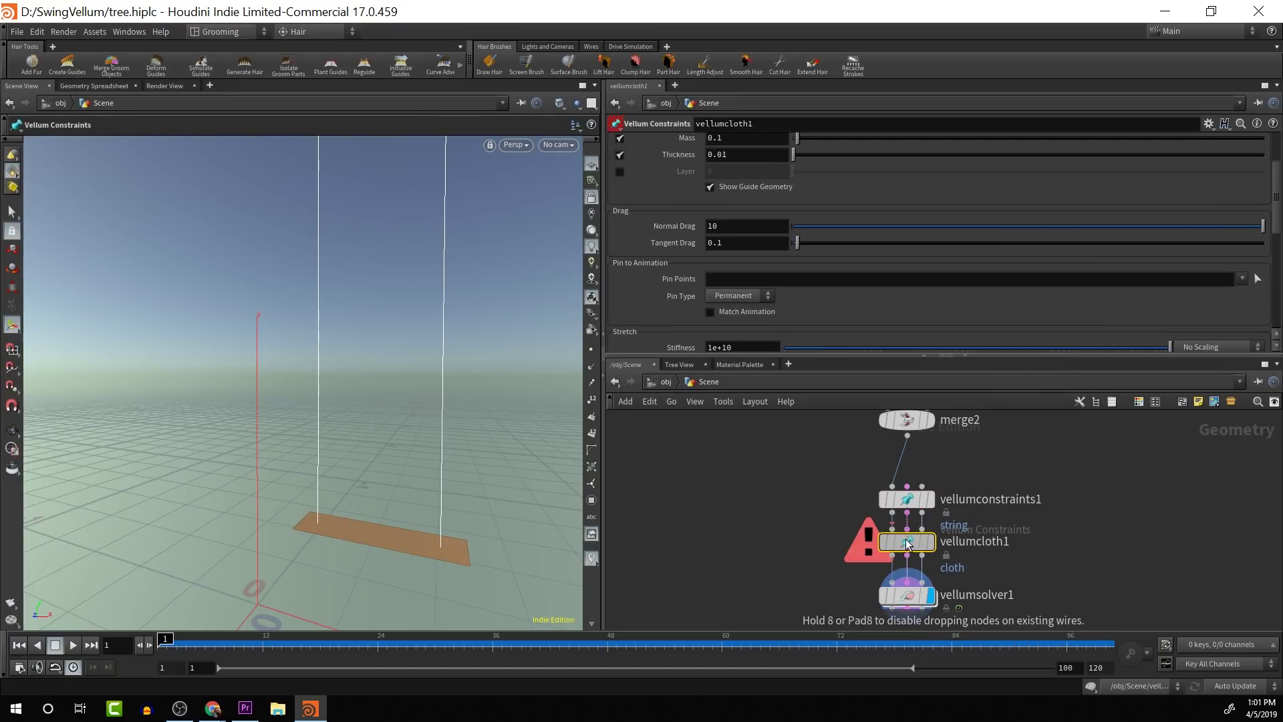
left_click(907, 540)
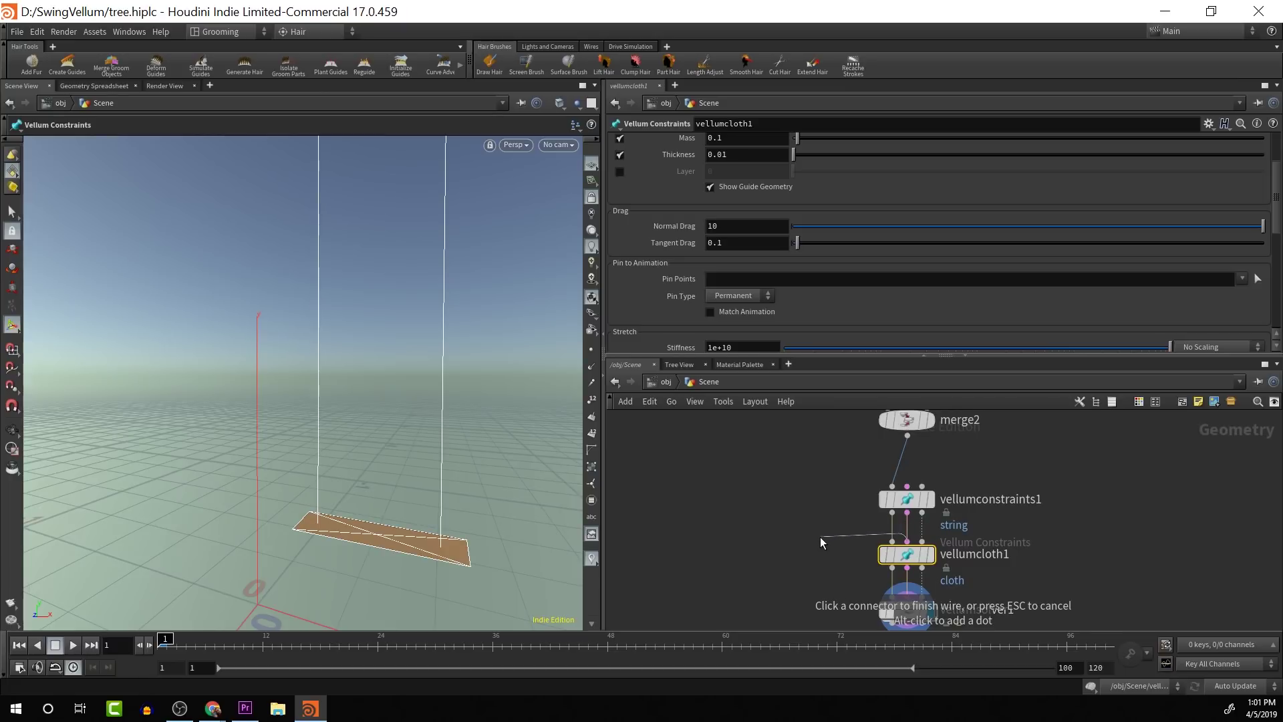
key("Escape")
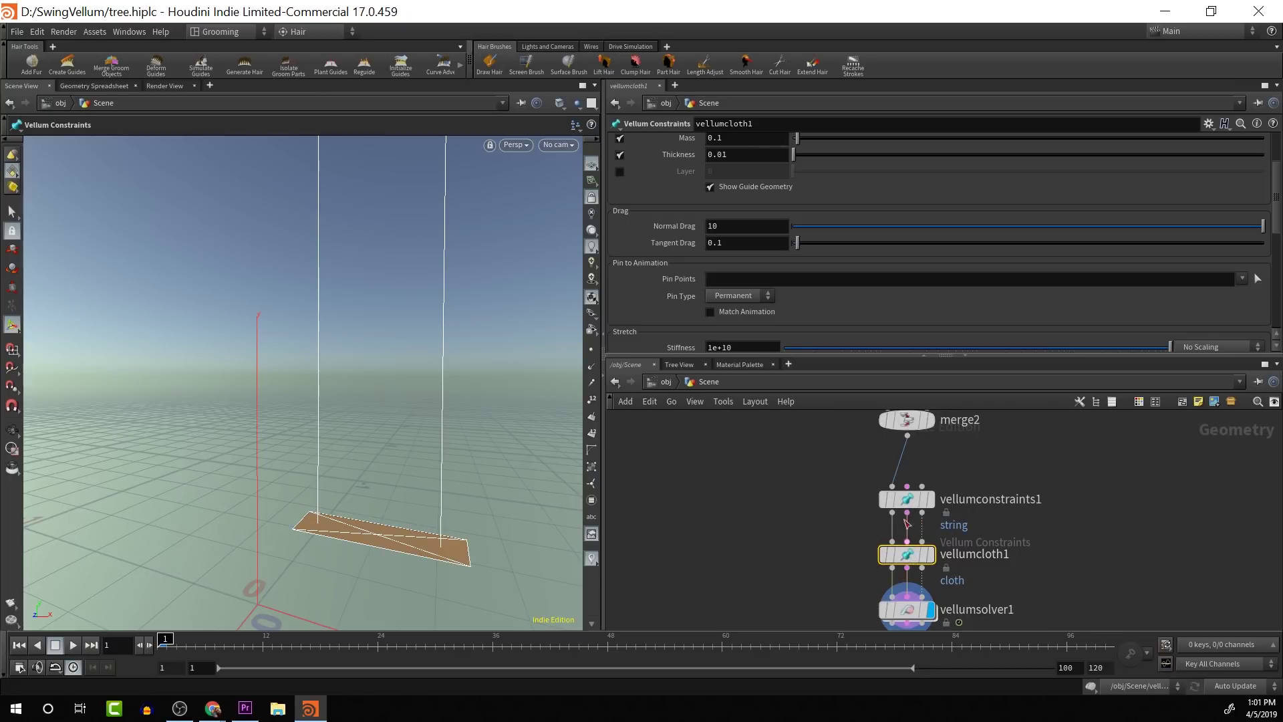
Limit the vellumcloth1 constraint to the plank group.
scroll(992, 238, "up", 5)
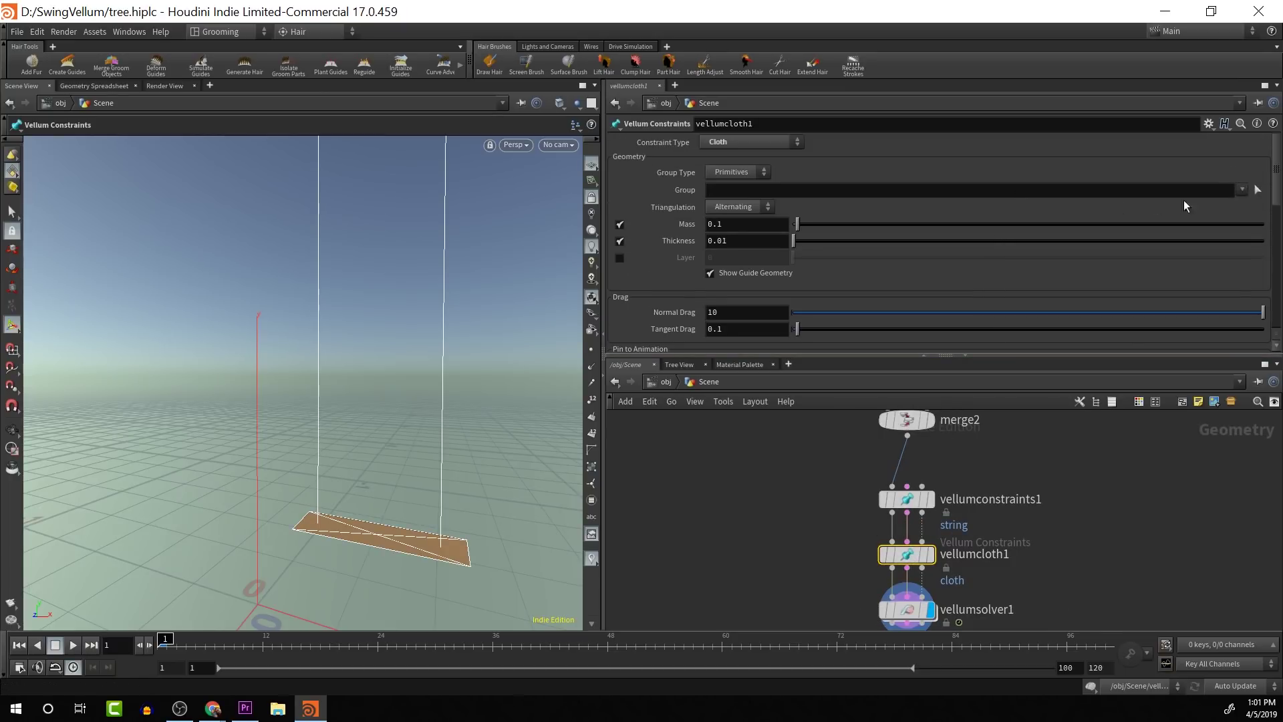
left_click(1241, 191)
left_click(1243, 208)
Play the simulation with the cloth constraint, examine the plank from several angles, and return to frame 1.
left_click(74, 645)
key("Escape")
left_click_drag(306, 537, 364, 560, "alt")
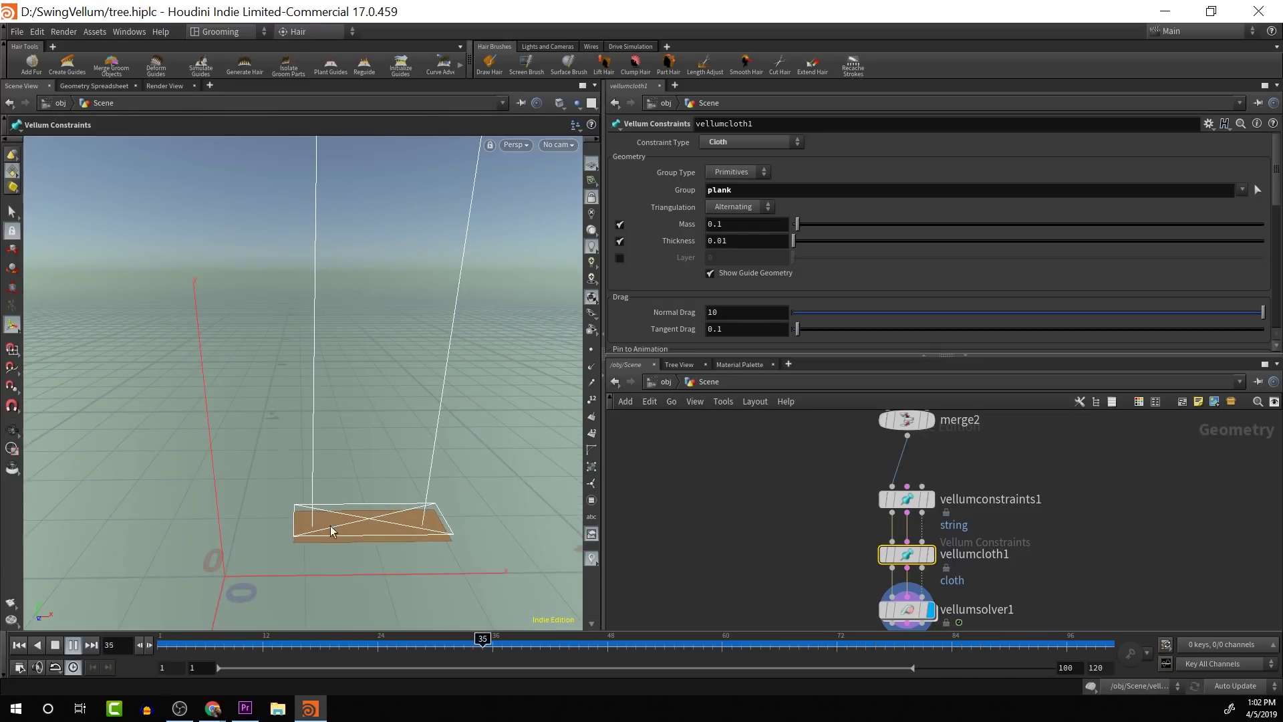
key("alt")
left_click_drag(354, 557, 398, 461, "alt")
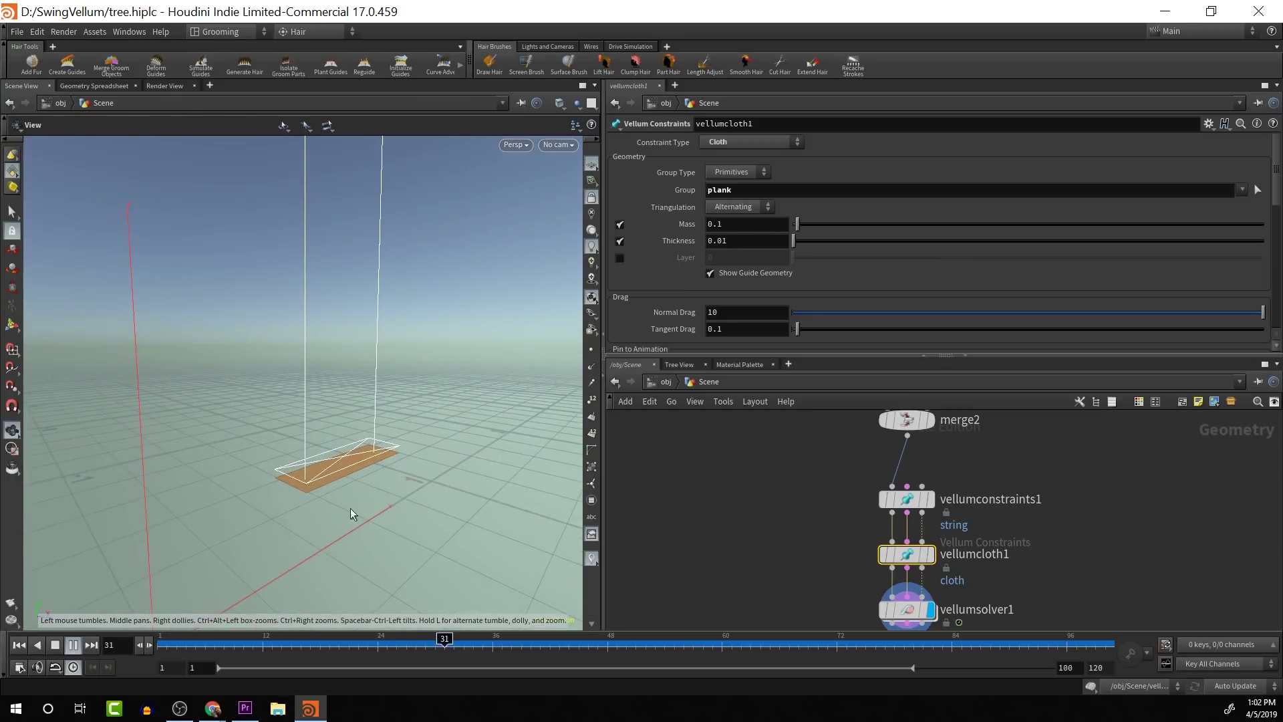
left_click(56, 647)
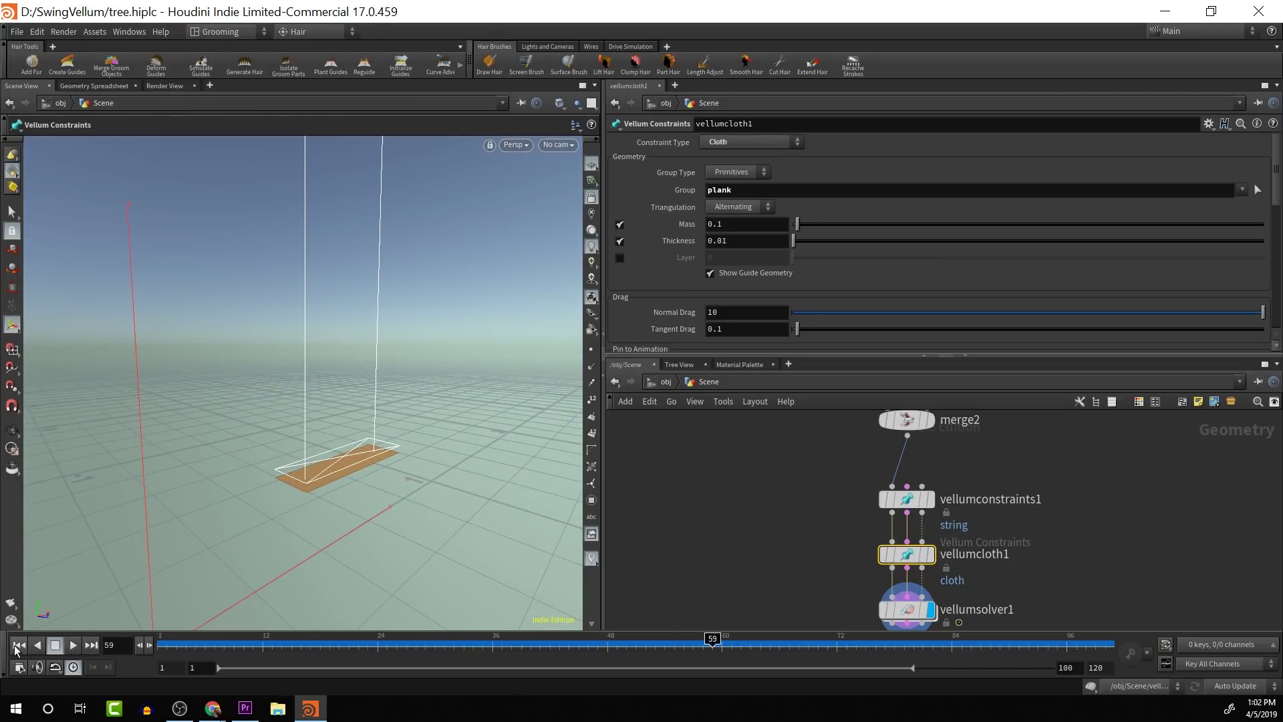
left_click(19, 644)
Move the solver down and insert a Vellum Attach to Geometry node between vellumcloth1 and vellumsolver1.
left_click_drag(1035, 556, 1034, 477, "alt")
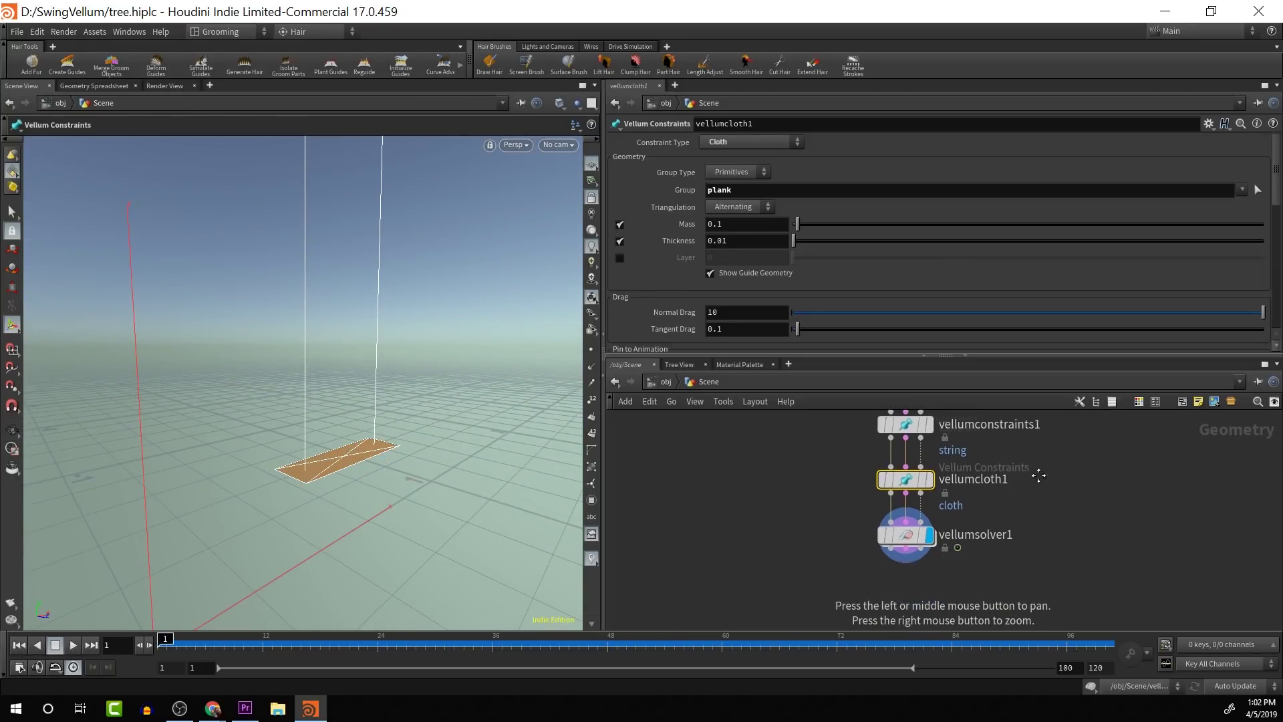
left_click_drag(909, 538, 909, 572)
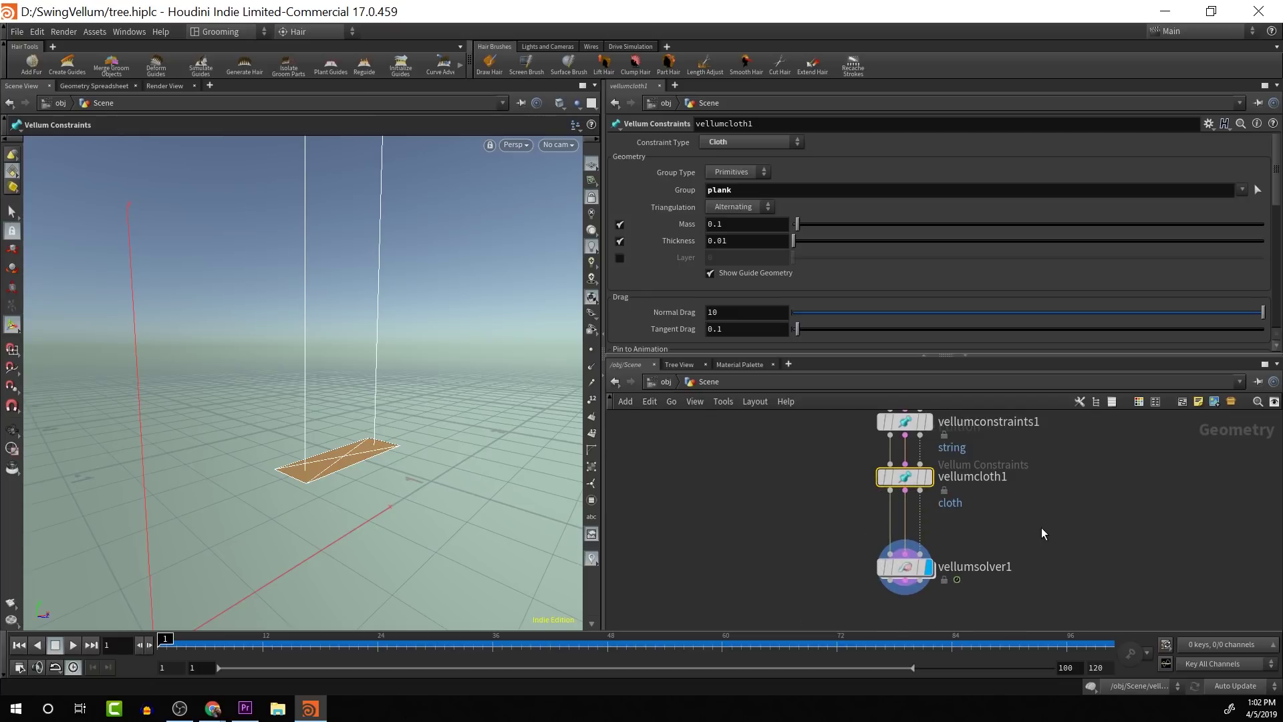
key("Tab")
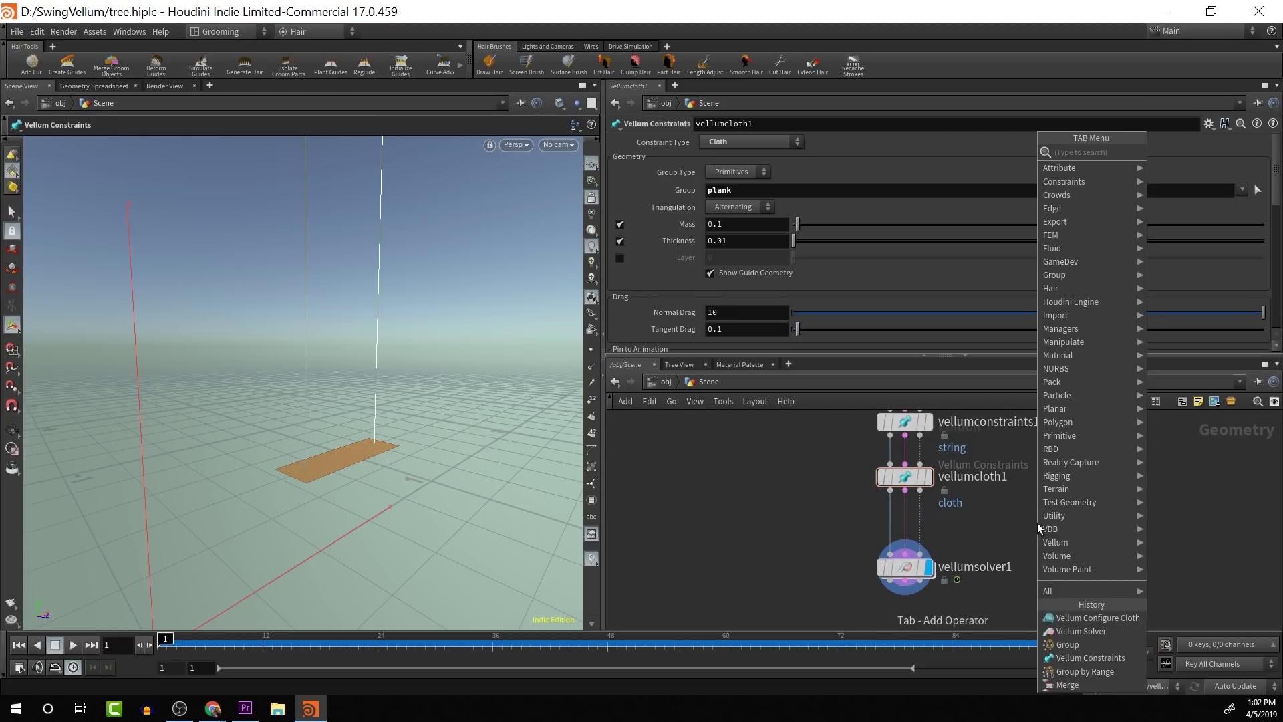
type("atta")
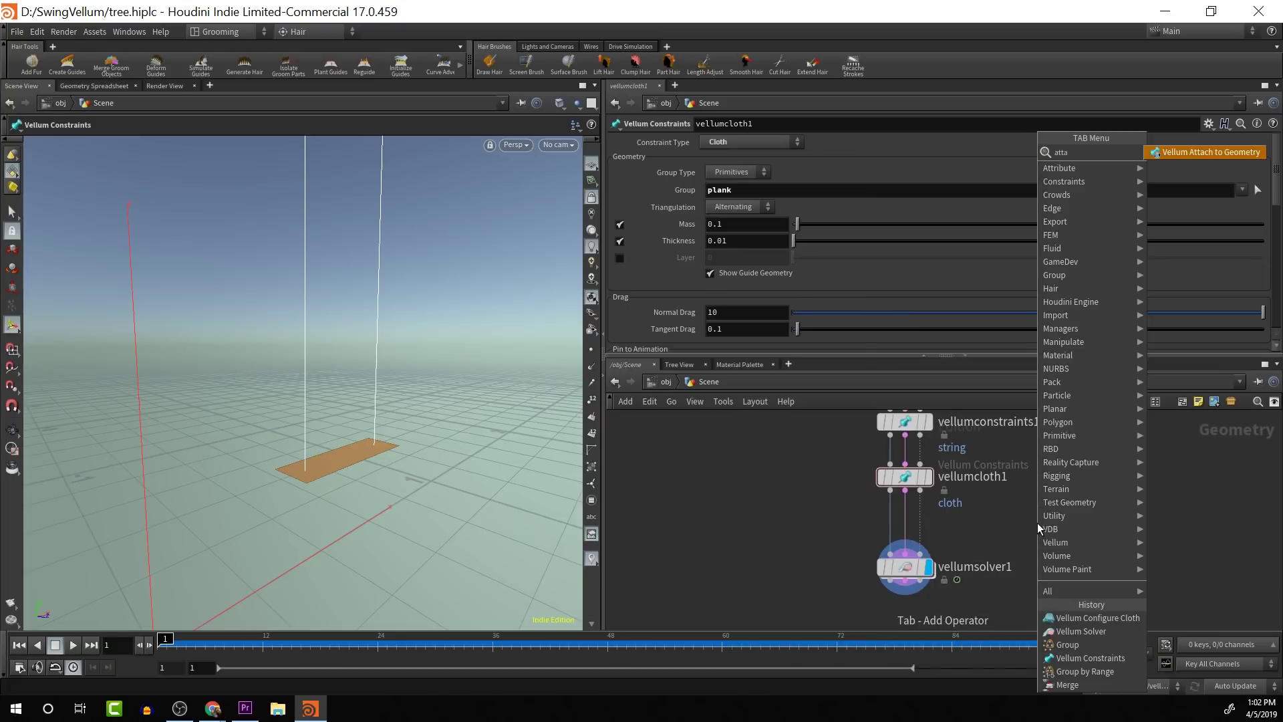
key("Return")
left_click(1037, 522)
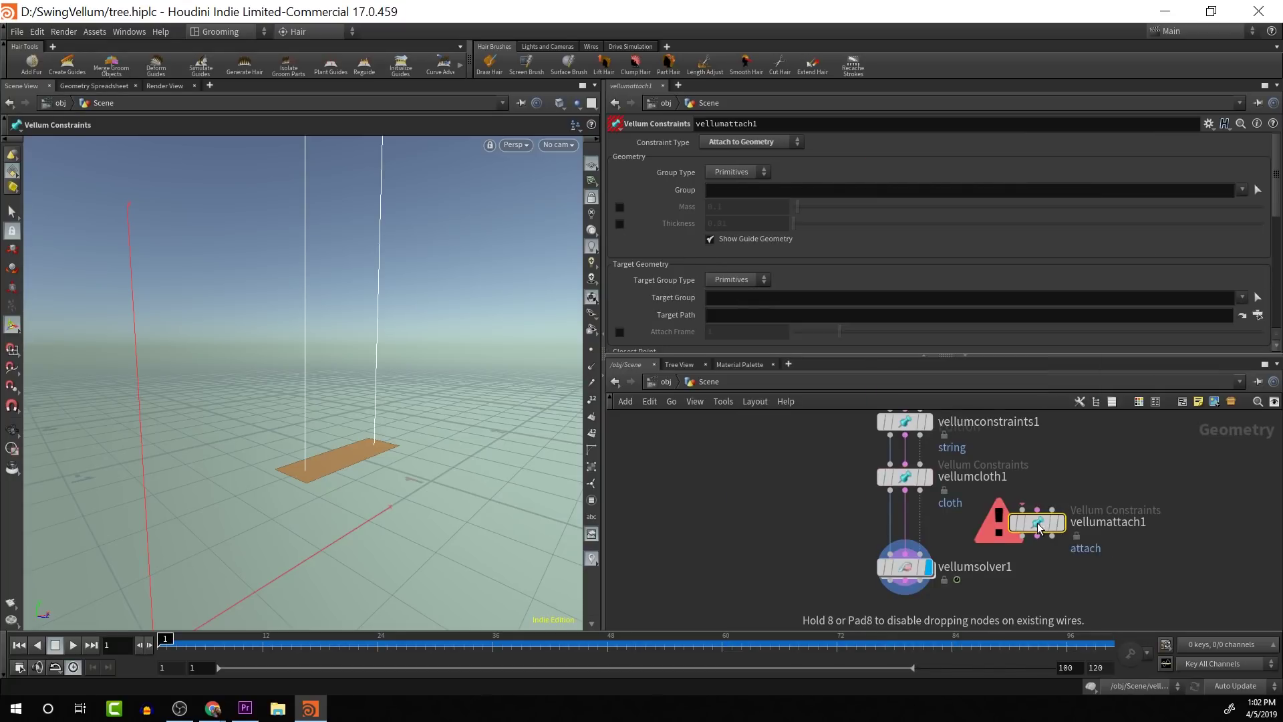
left_click_drag(1037, 523, 908, 536)
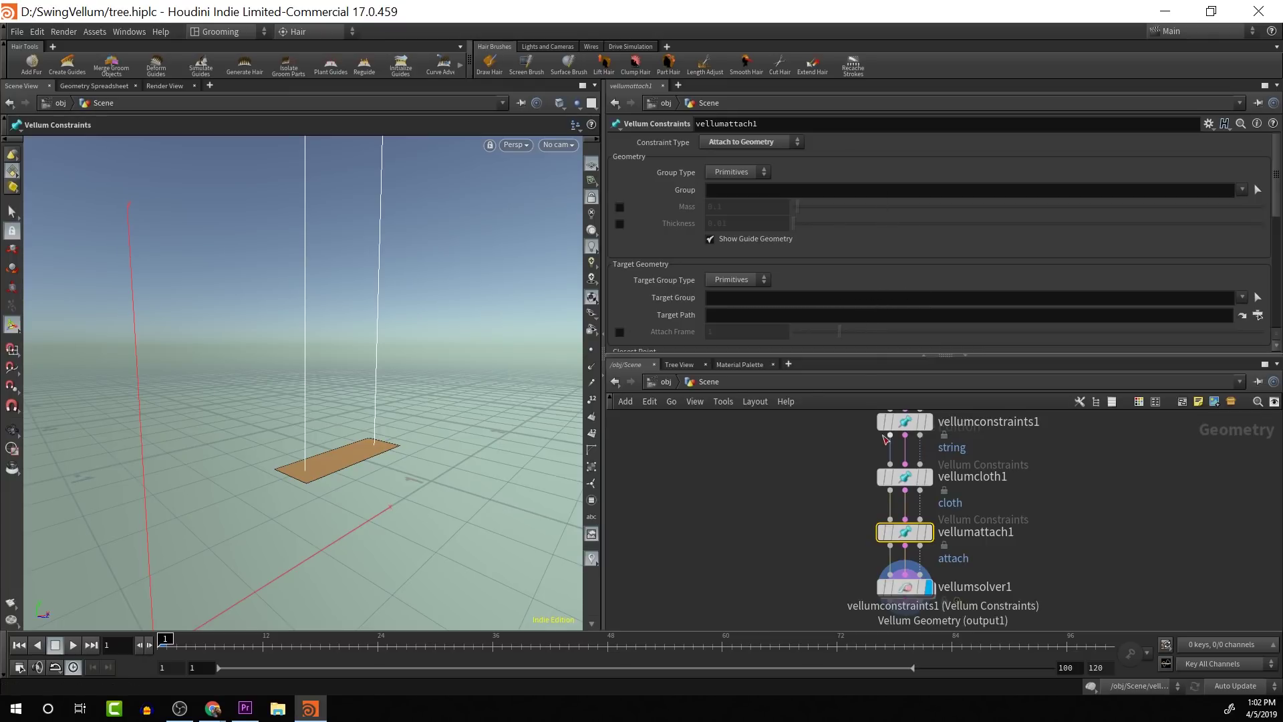
Try setting vellumattach1's Group to plank and choosing its target geometry, and delete the node.
left_click(1244, 191)
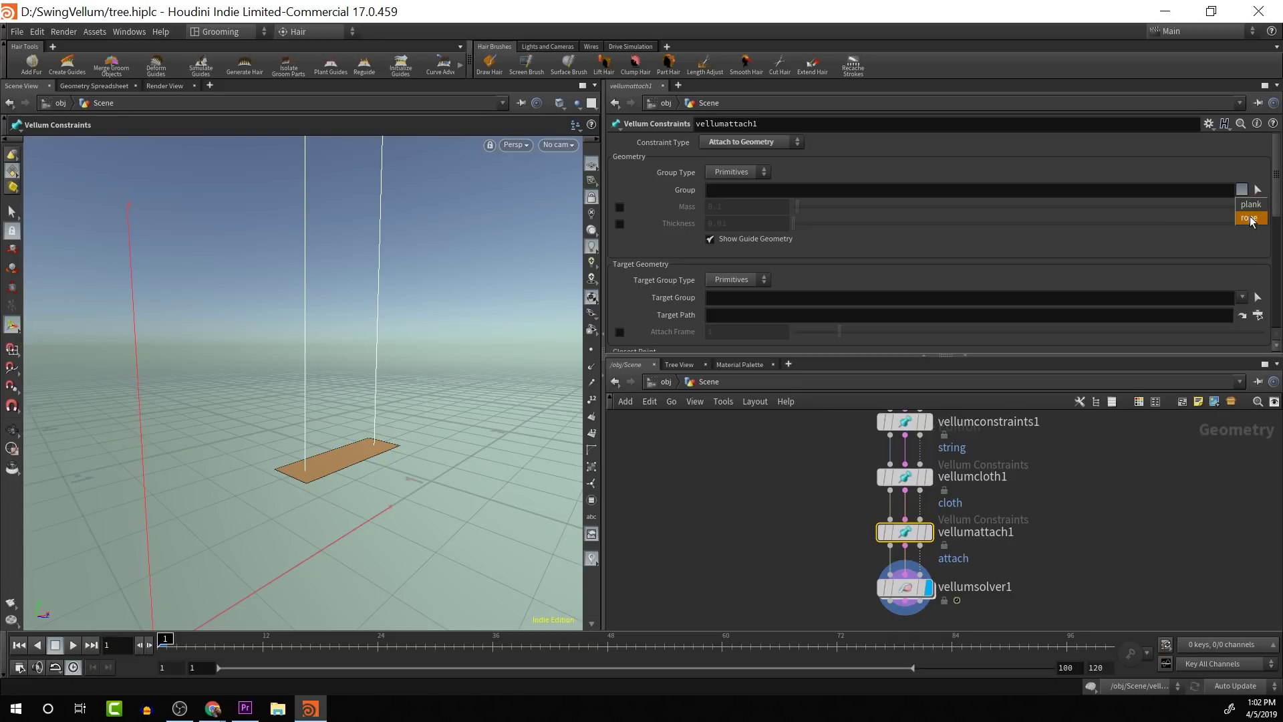
left_click(1247, 208)
left_click(1241, 297)
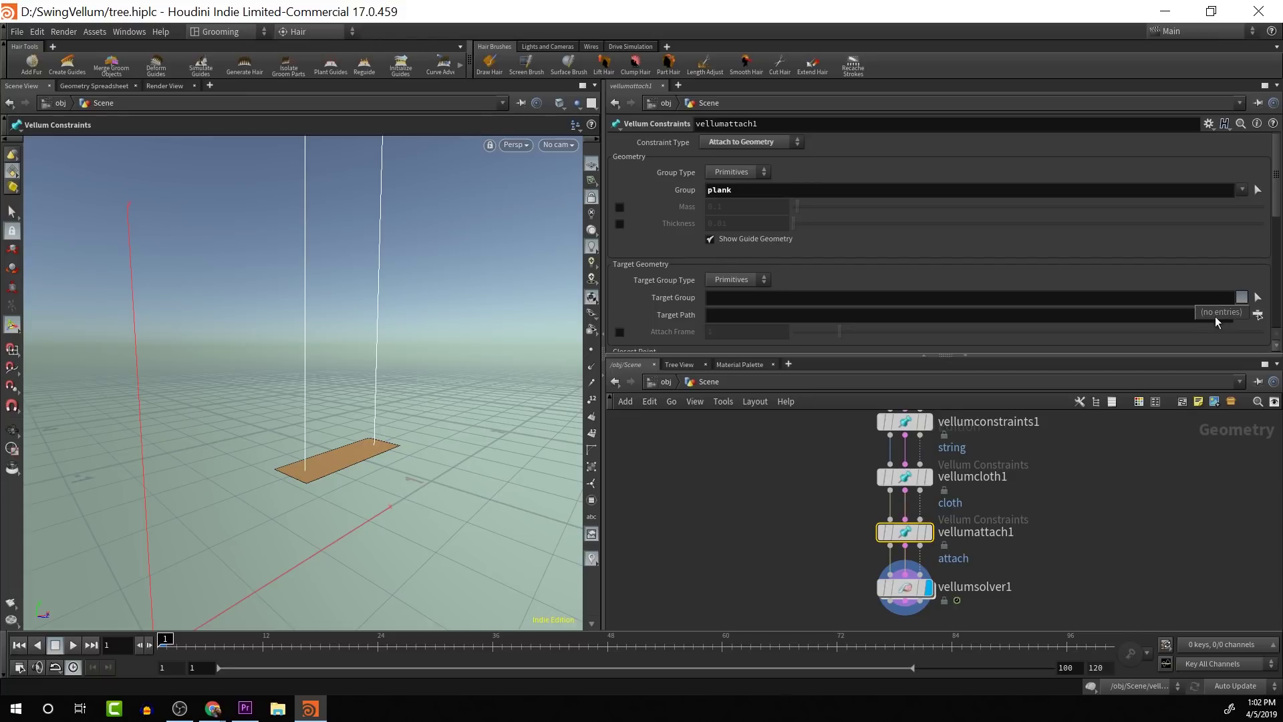
left_click(1258, 314)
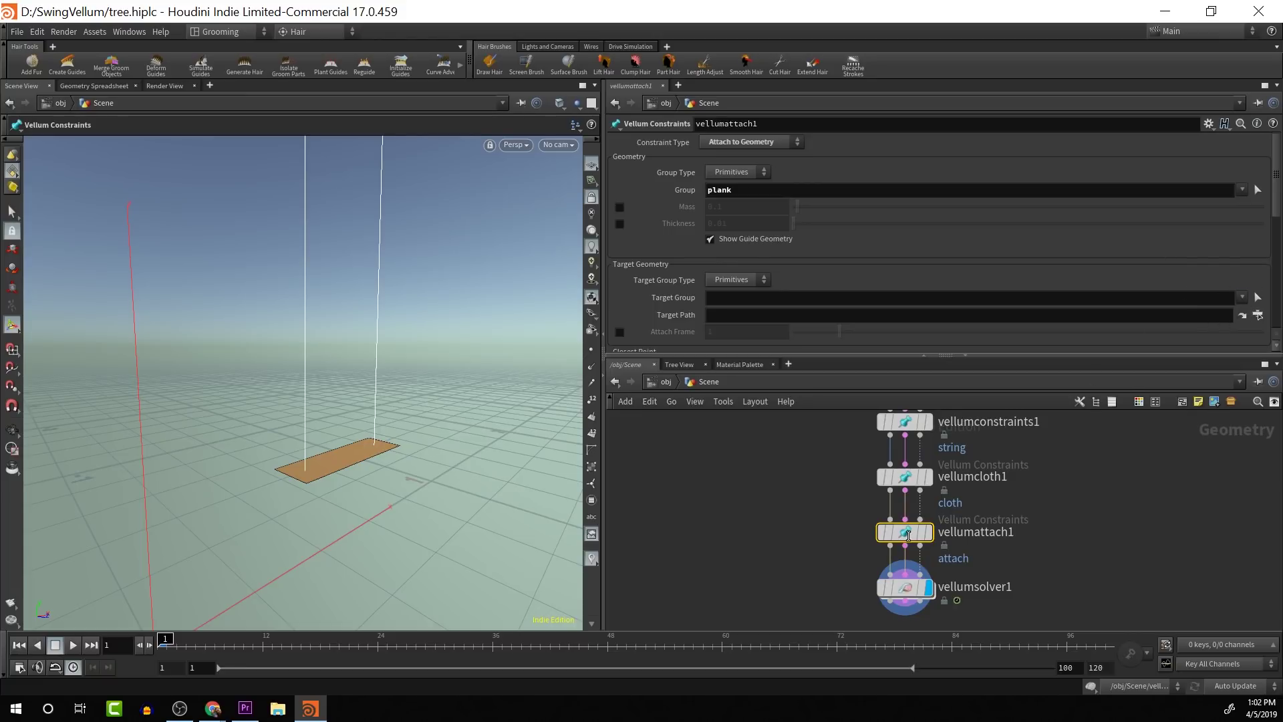
key("Delete")
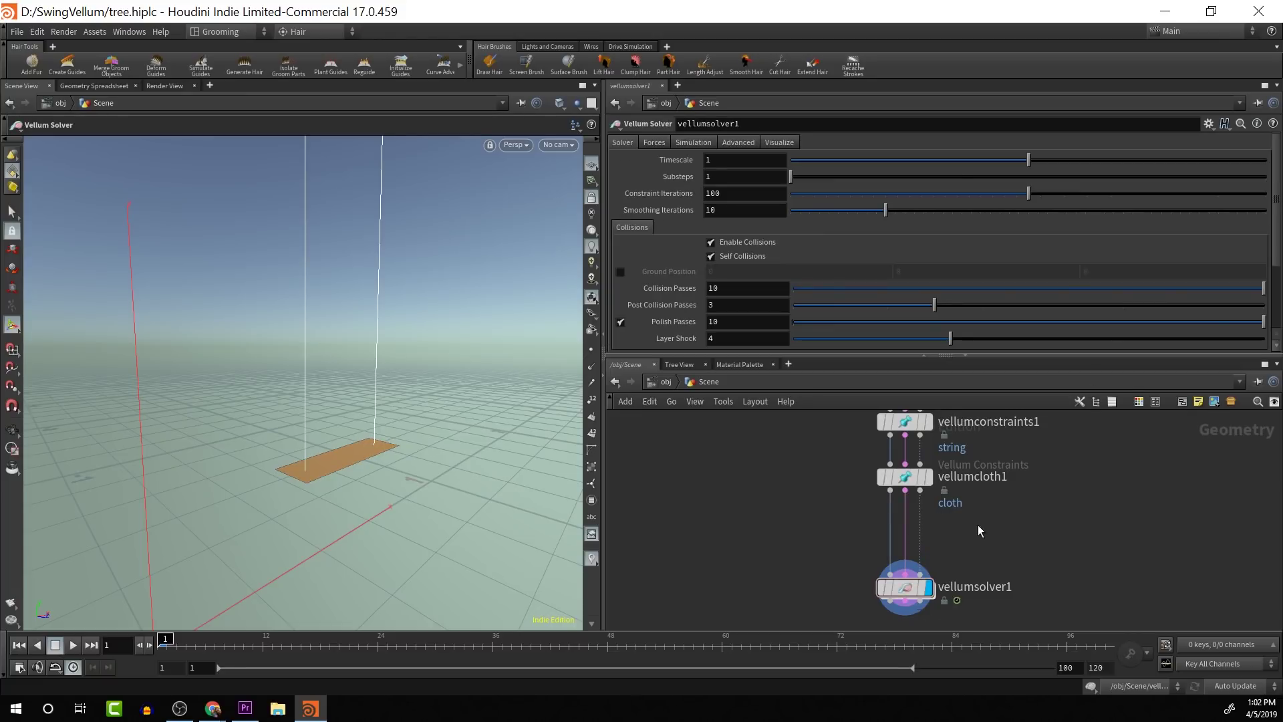
Insert a Vellum Constraints node between vellumcloth1 and vellumsolver1.
key("Tab")
type("vell")
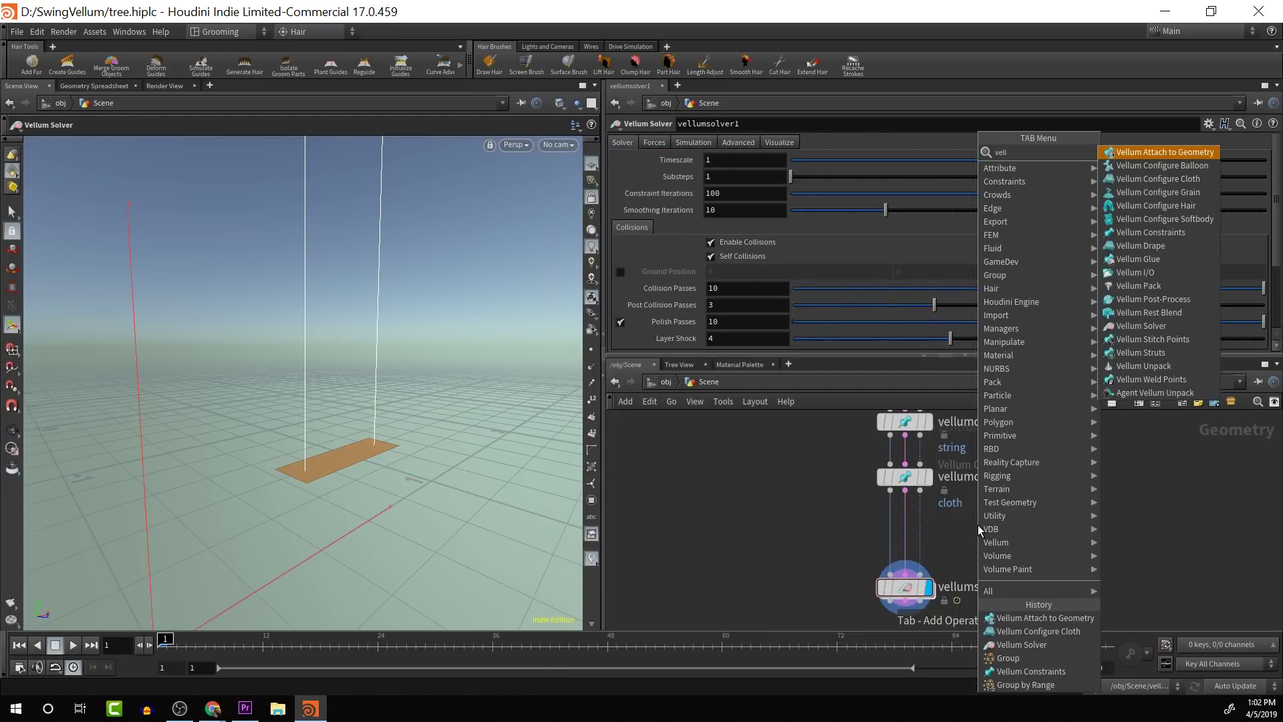
key("Down")
key("Down")
key("Down")
key("Down")
key("Down")
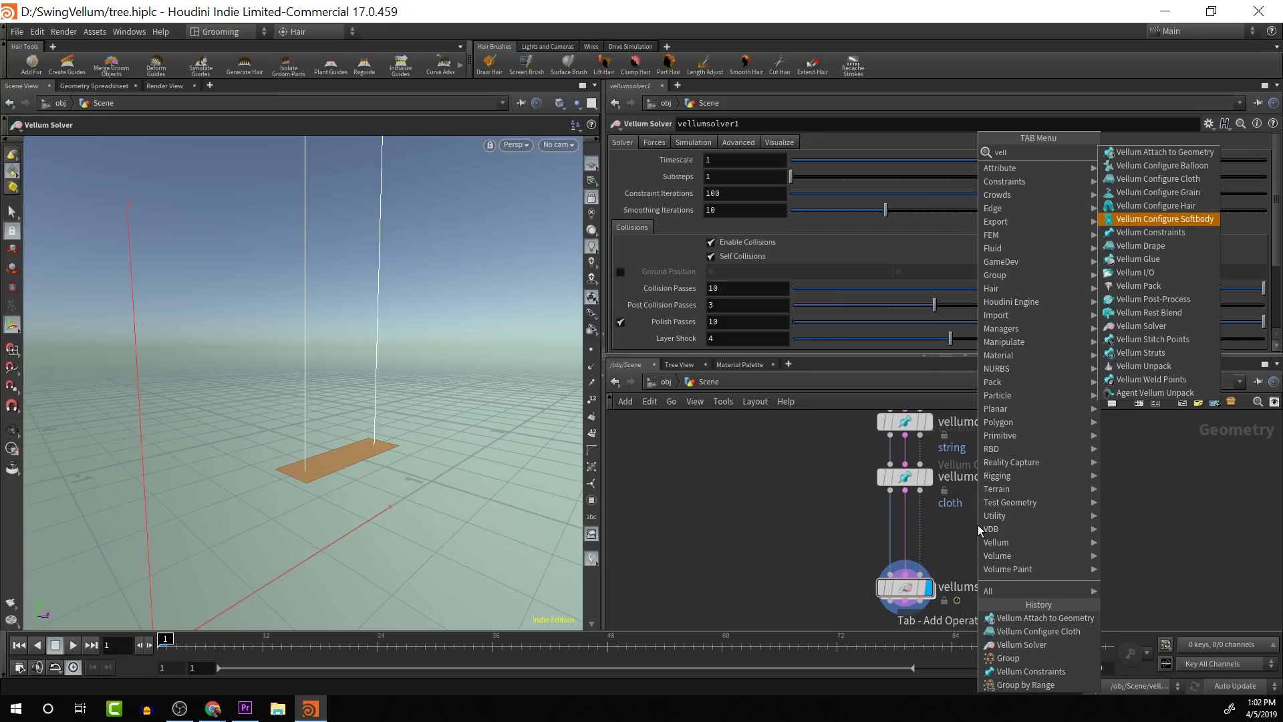
type("c")
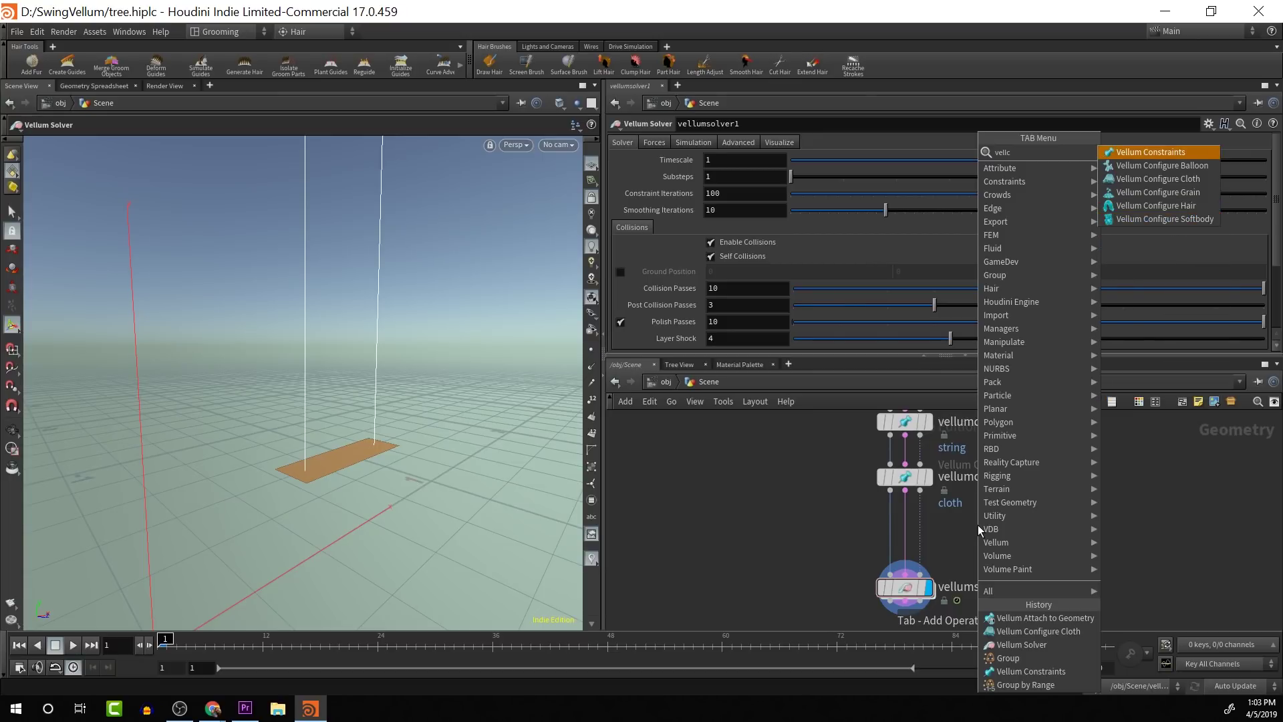
key("BackSpace")
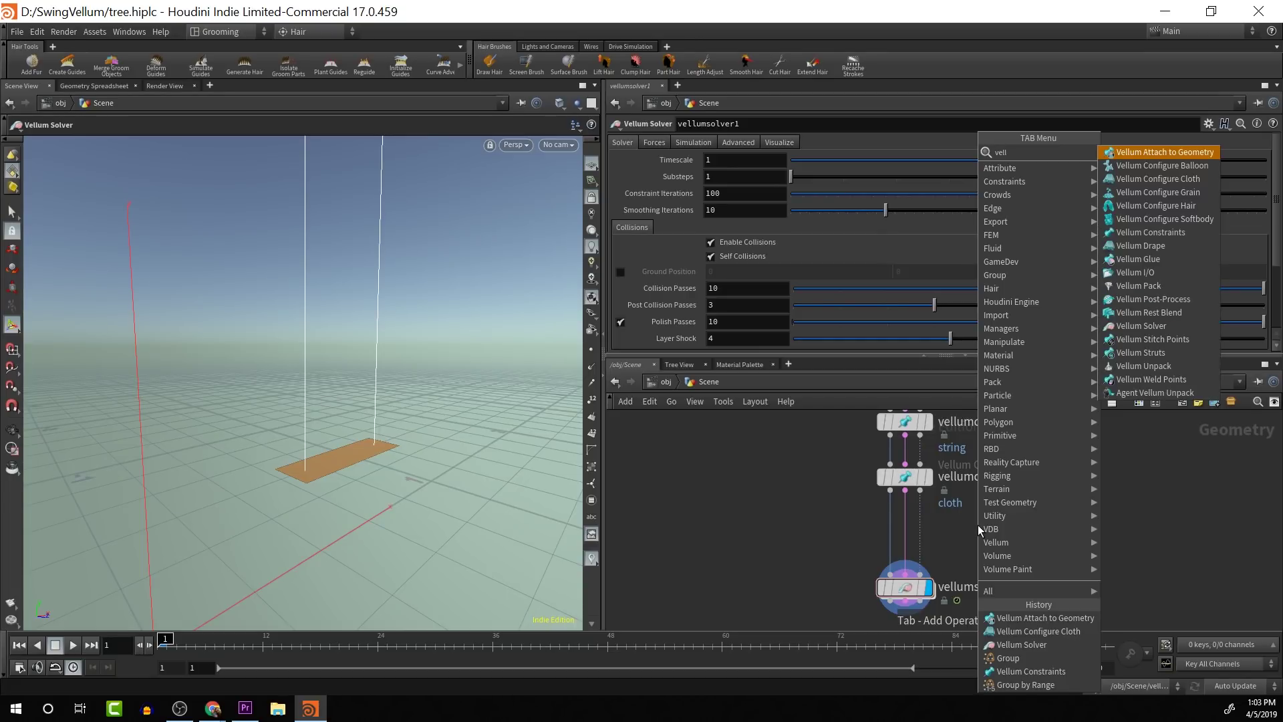
key("BackSpace")
key("BackSpace")
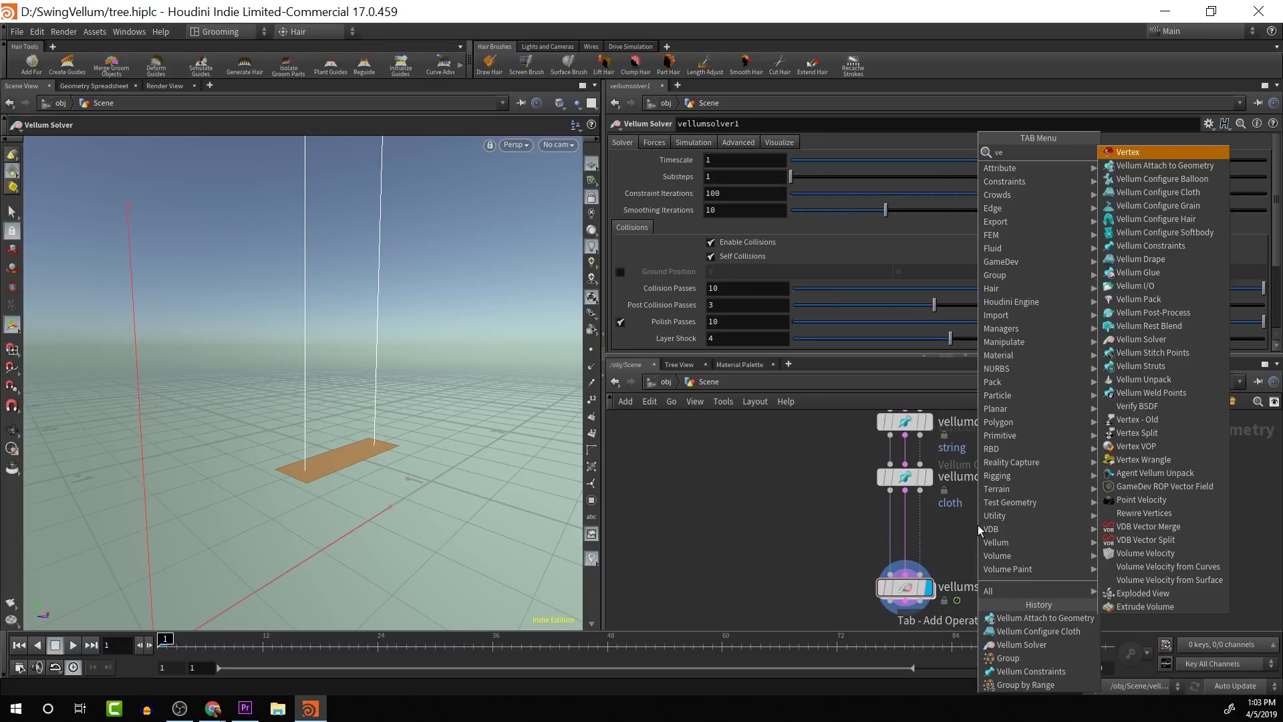
type("llum con")
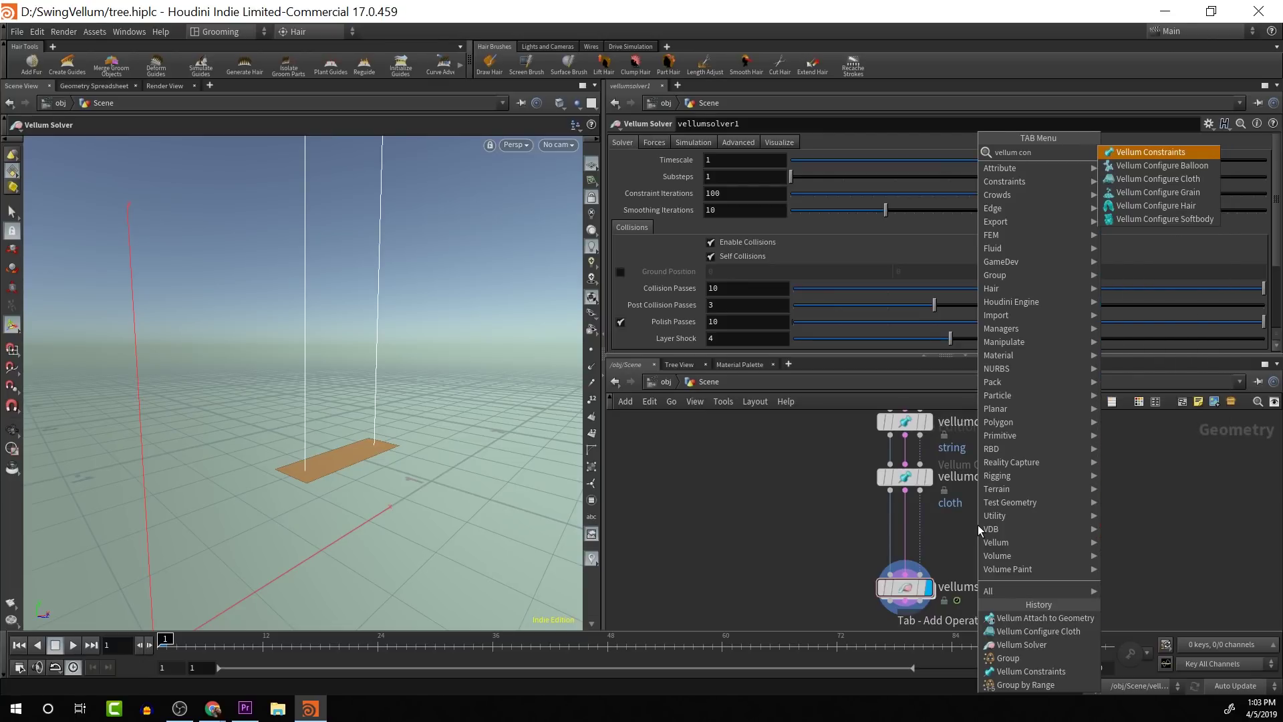
key("Return")
left_click(977, 526)
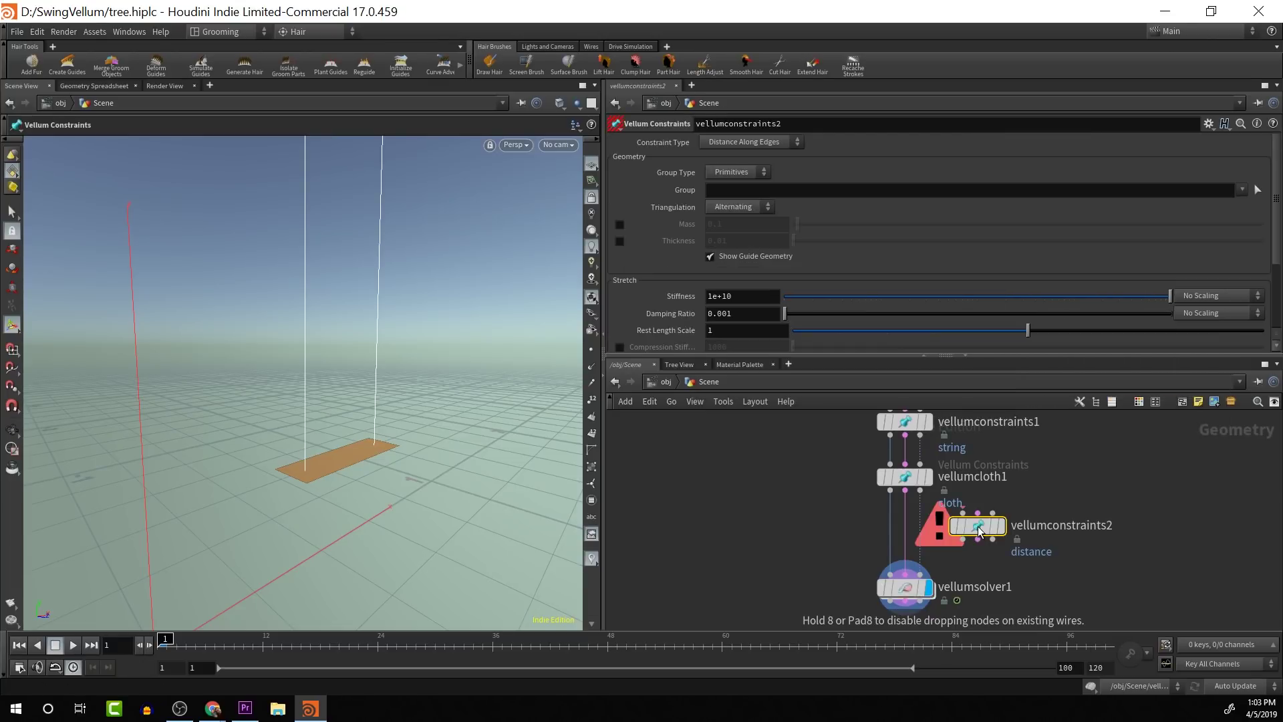
left_click_drag(977, 526, 908, 539)
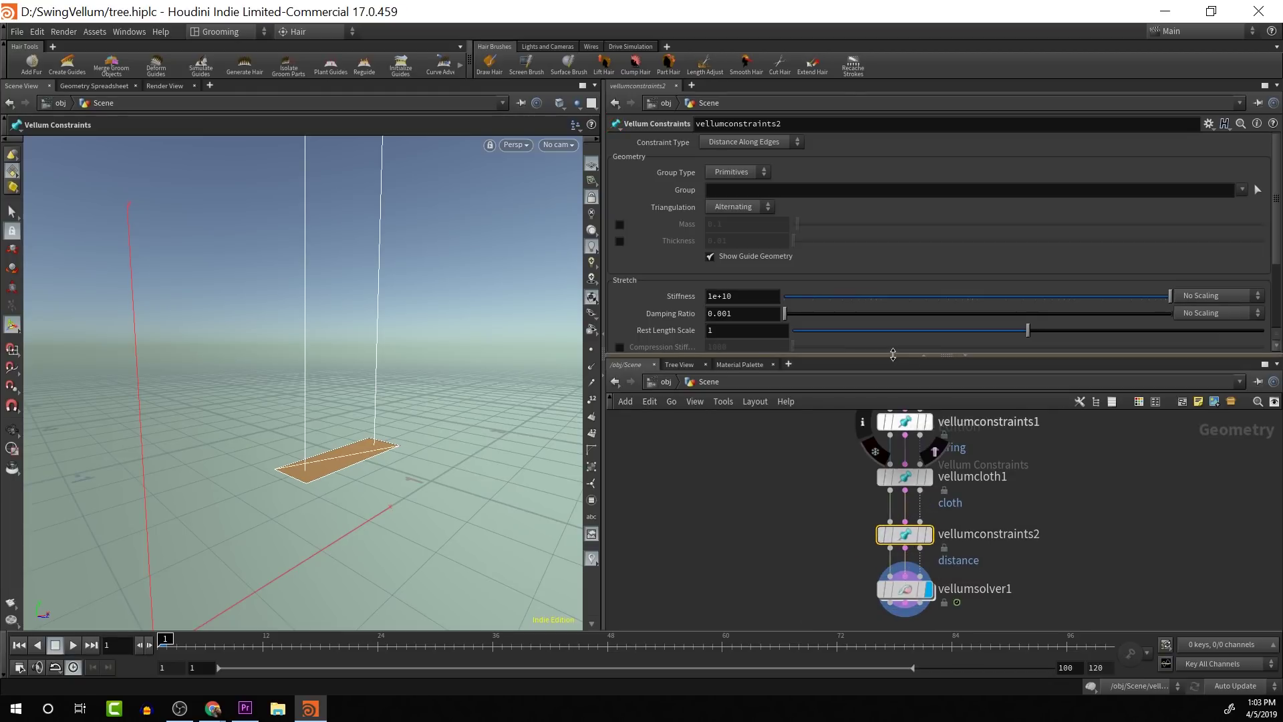
Set vellumconstraints2's constraint type to Glue, with plank as its Group and rope as its Target Group.
left_click(785, 142)
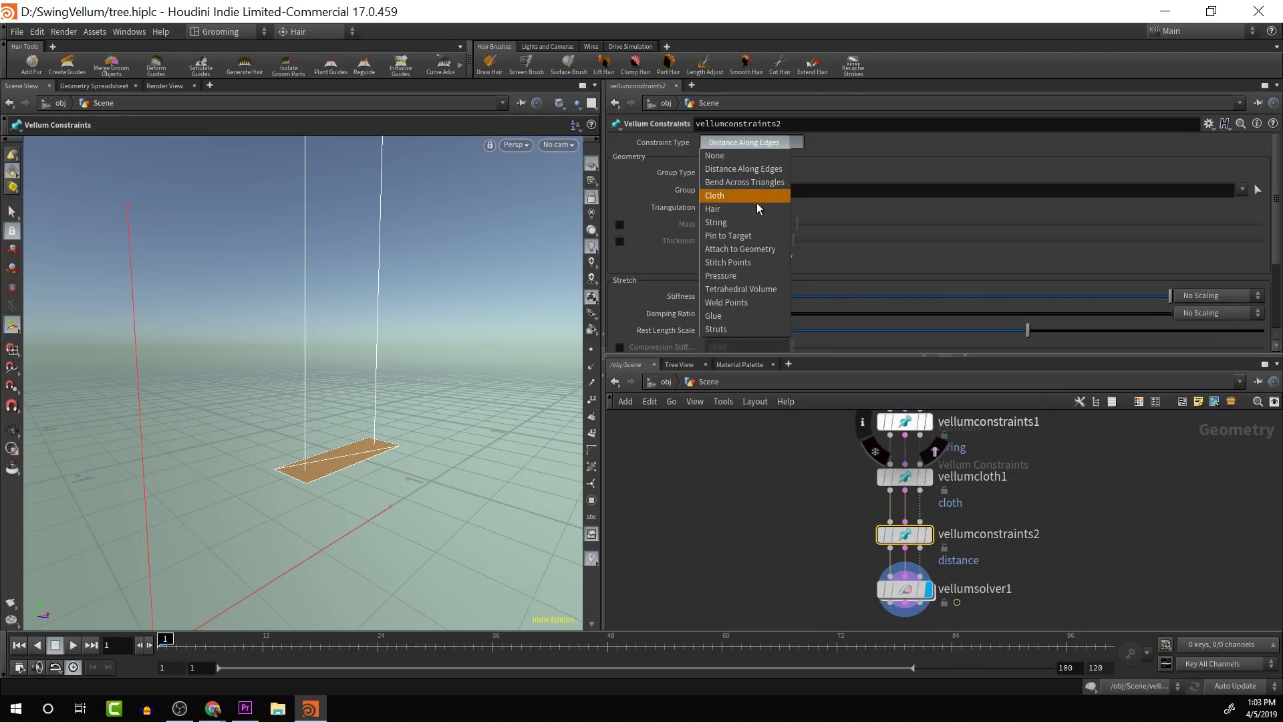
left_click(747, 320)
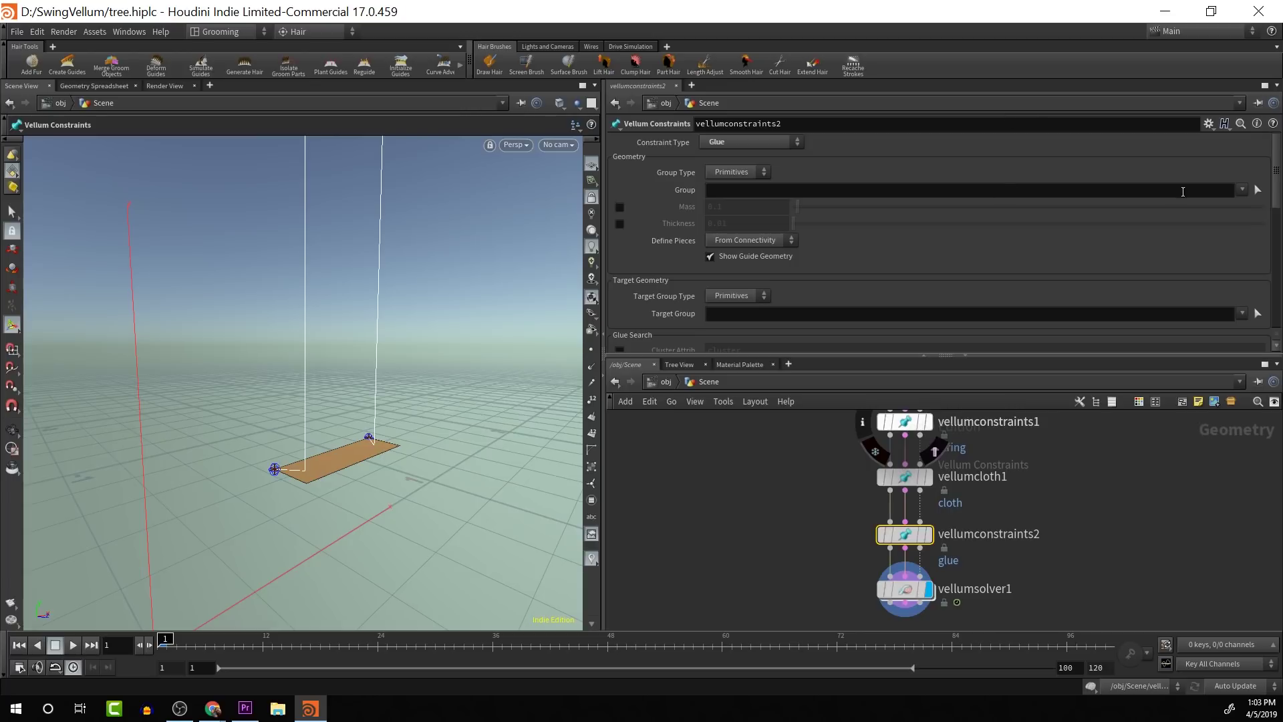
left_click(1243, 191)
left_click(1250, 205)
left_click(1240, 315)
left_click(1249, 342)
scroll(909, 267, "down", 1)
Play the simulation to check the glue between plank and ropes, viewed from above, and return to frame 1.
left_click_drag(436, 478, 358, 393, "alt")
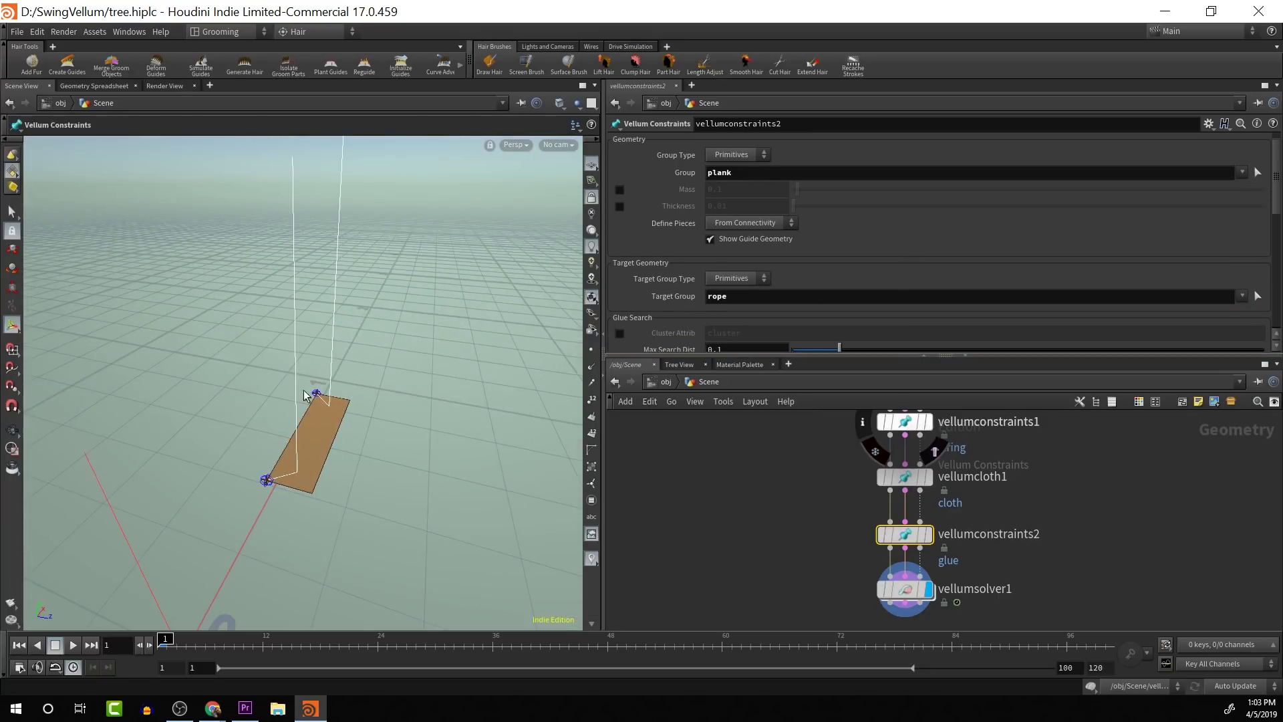
left_click(73, 645)
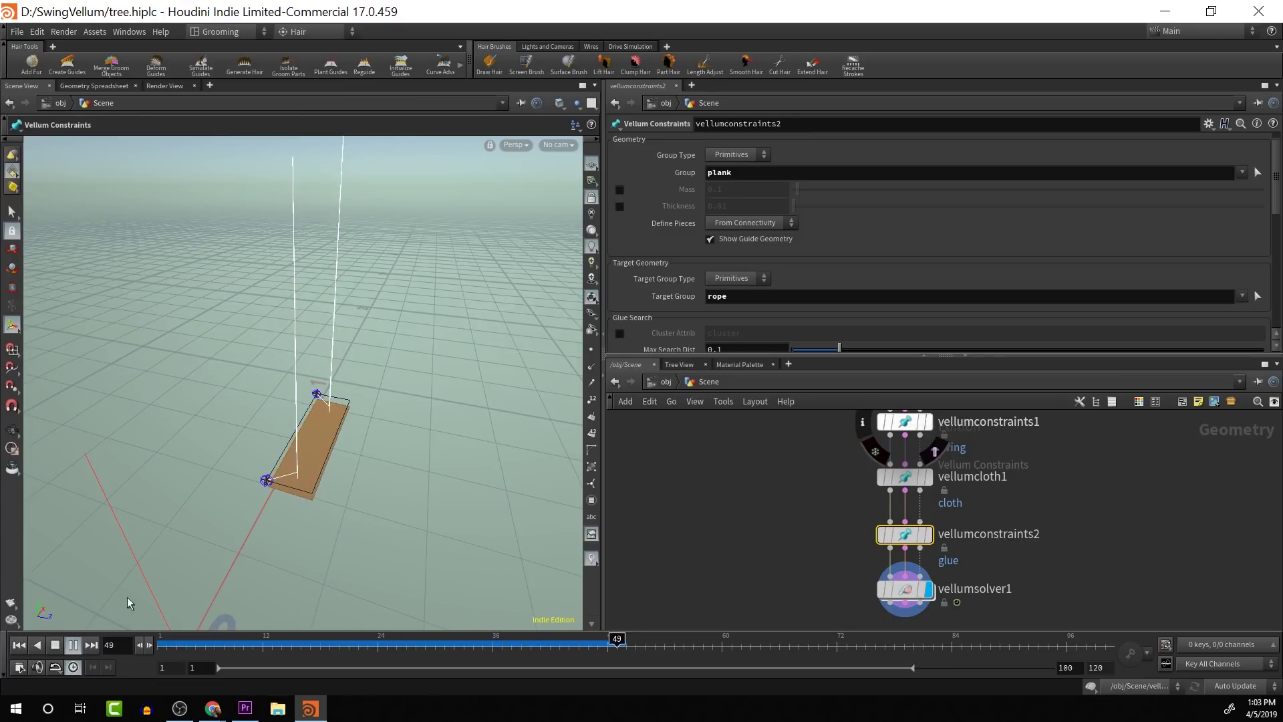
left_click(55, 644)
left_click(19, 645)
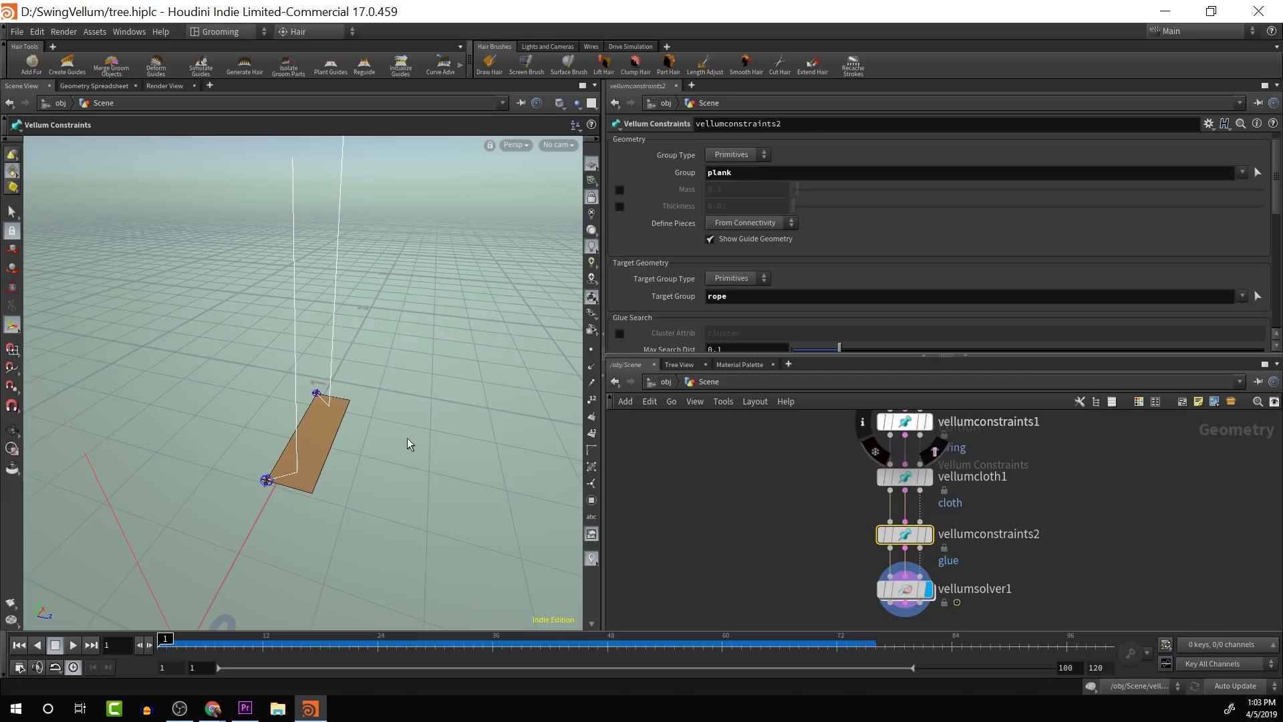
Set the glue constraint's Constraints Per Point to 2.
scroll(770, 245, "down", 3)
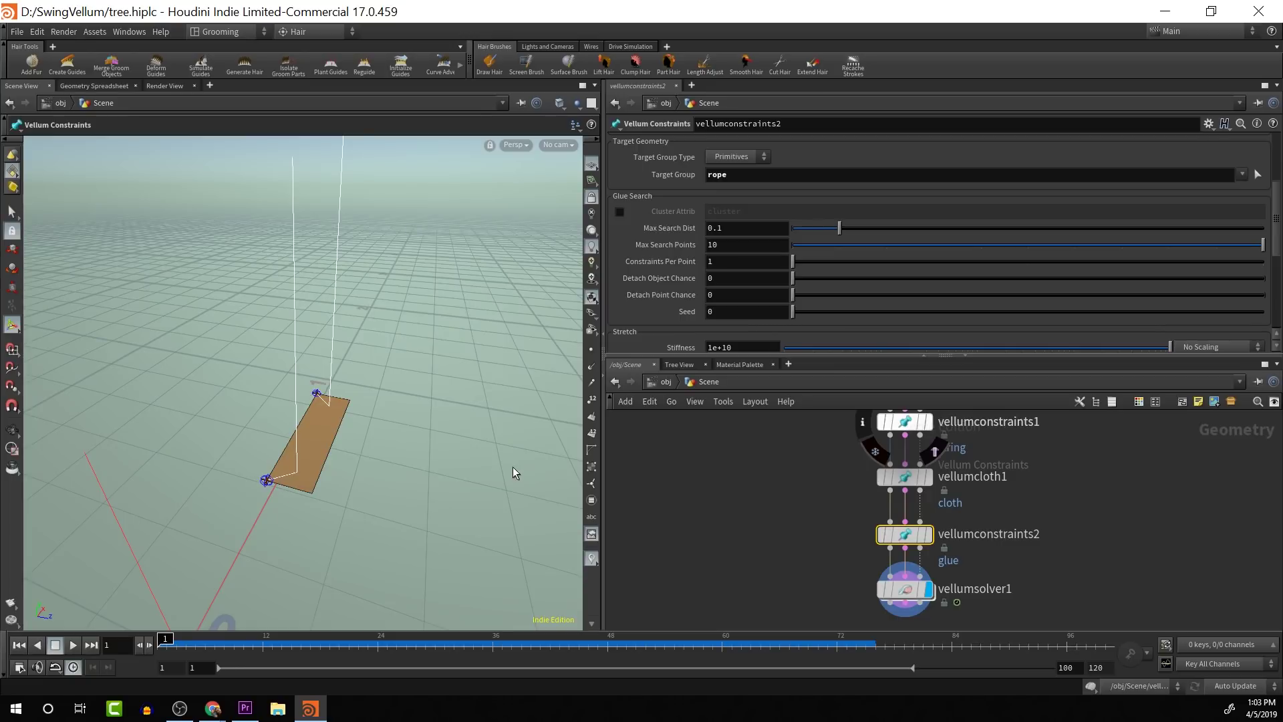
scroll(936, 282, "down", 3)
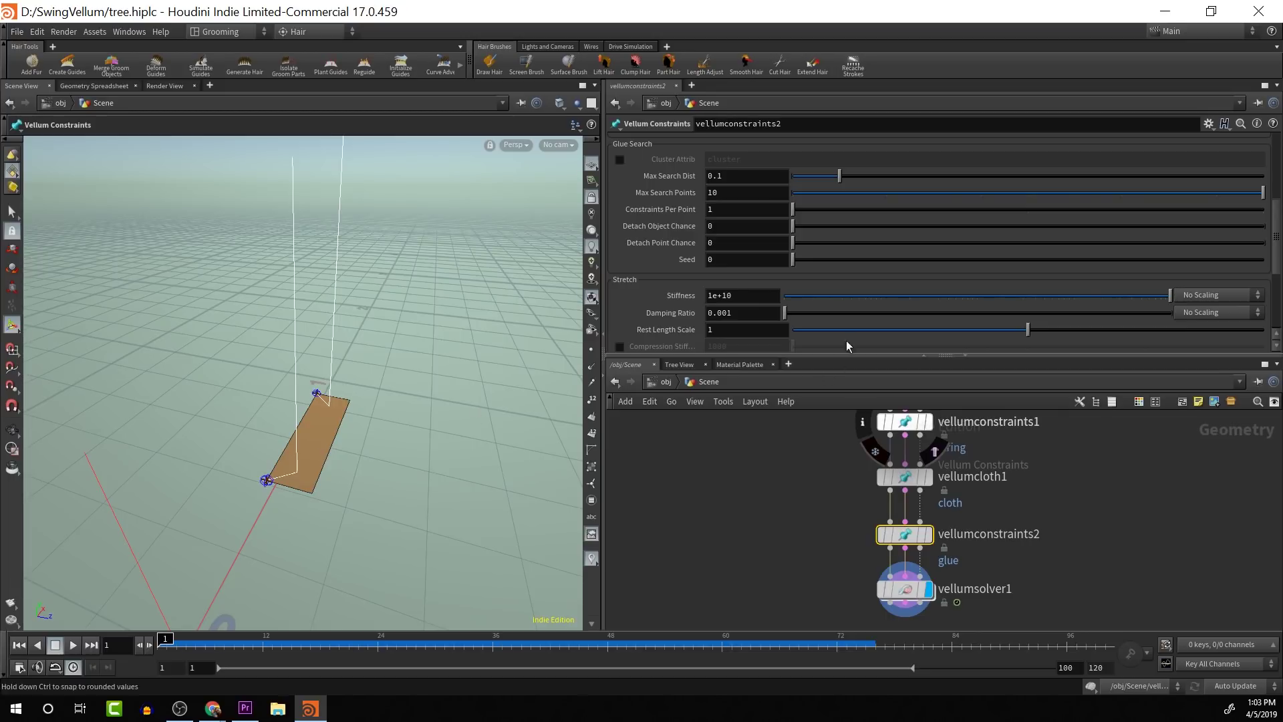
scroll(846, 281, "down", 3)
scroll(841, 288, "up", 3)
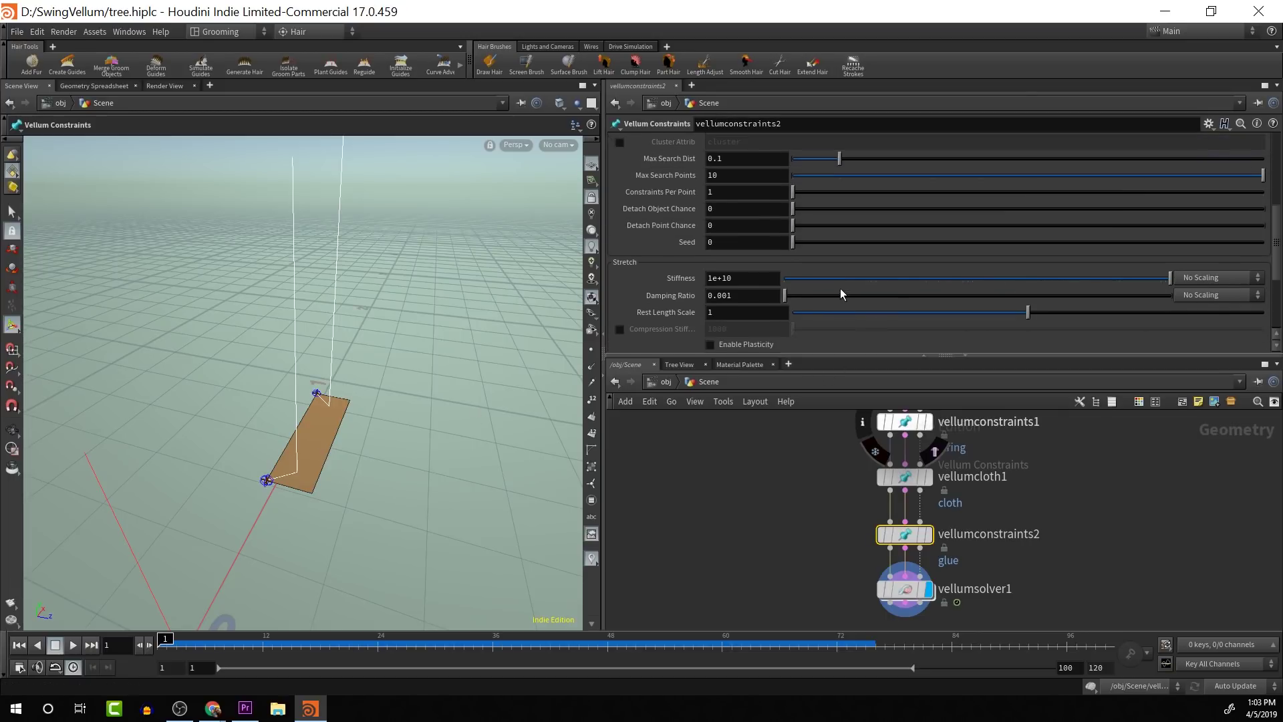
scroll(802, 250, "up", 2)
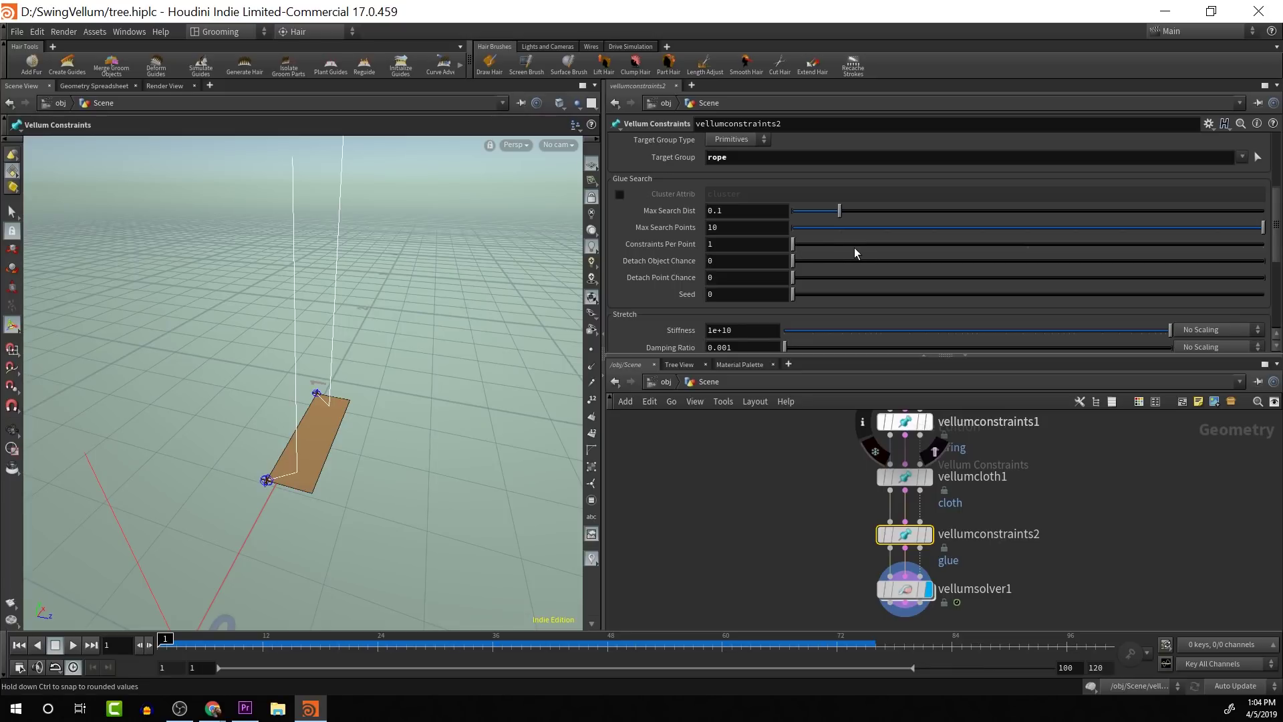
left_click(896, 250)
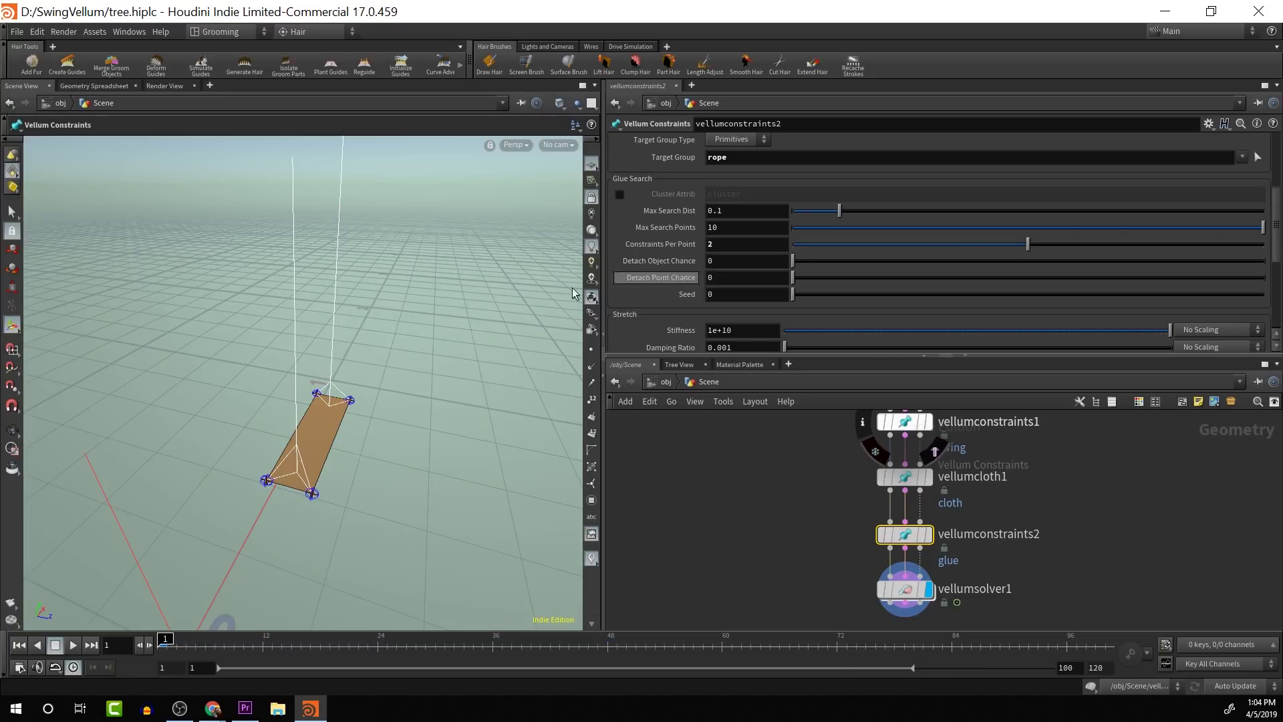
Play the simulation with the extra glue constraints, examine the plank from several angles with vellumsolver1 selected, and stop playback.
key("Escape")
left_click_drag(358, 419, 364, 359)
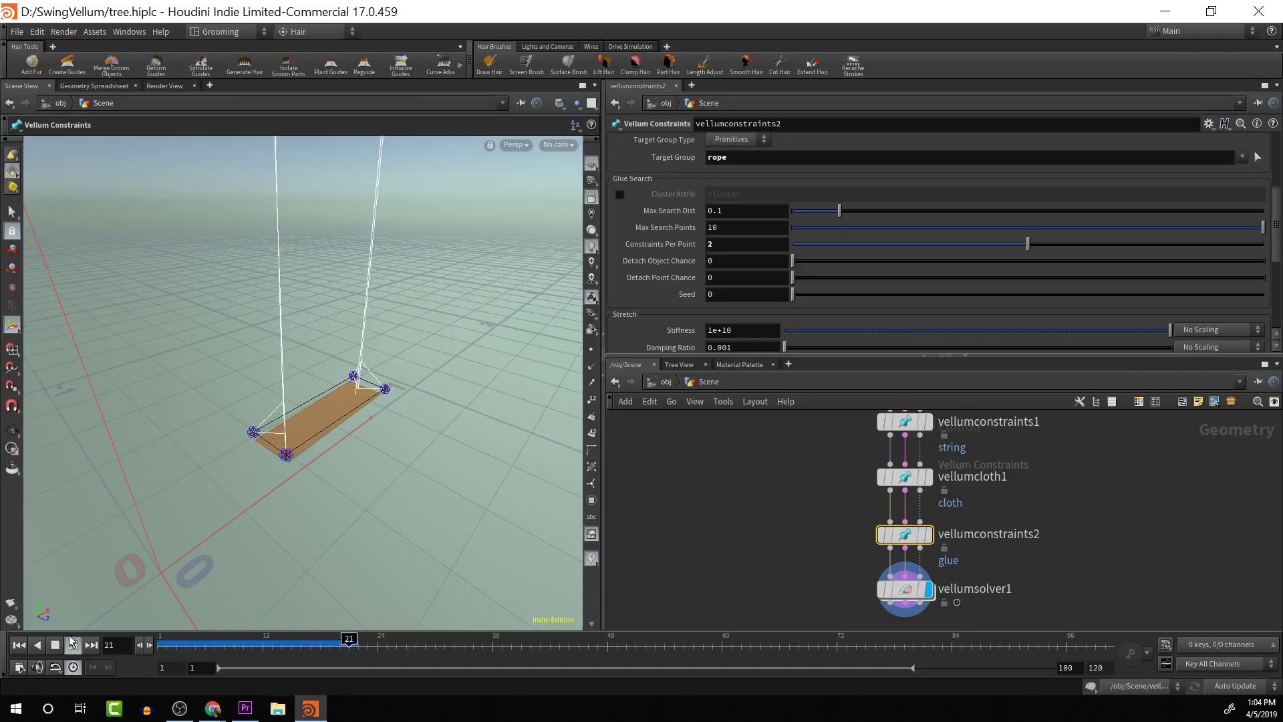
left_click_drag(224, 513, 314, 442, "alt")
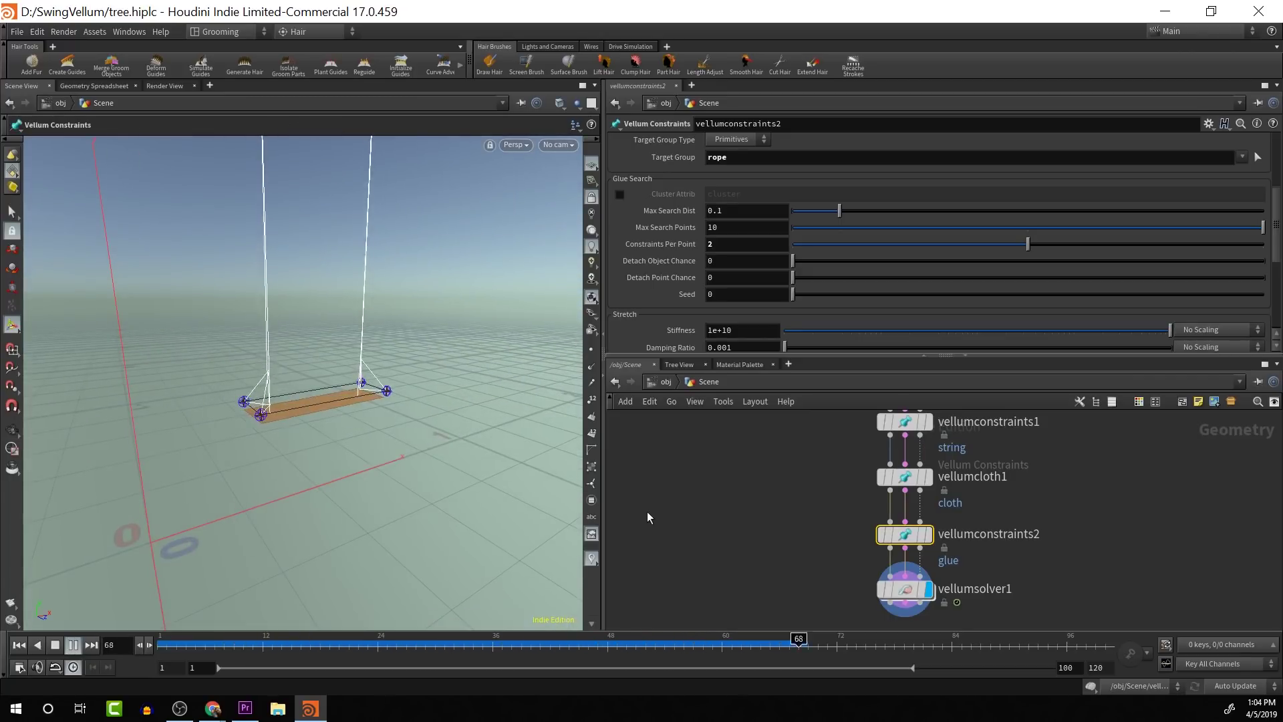
left_click(905, 589)
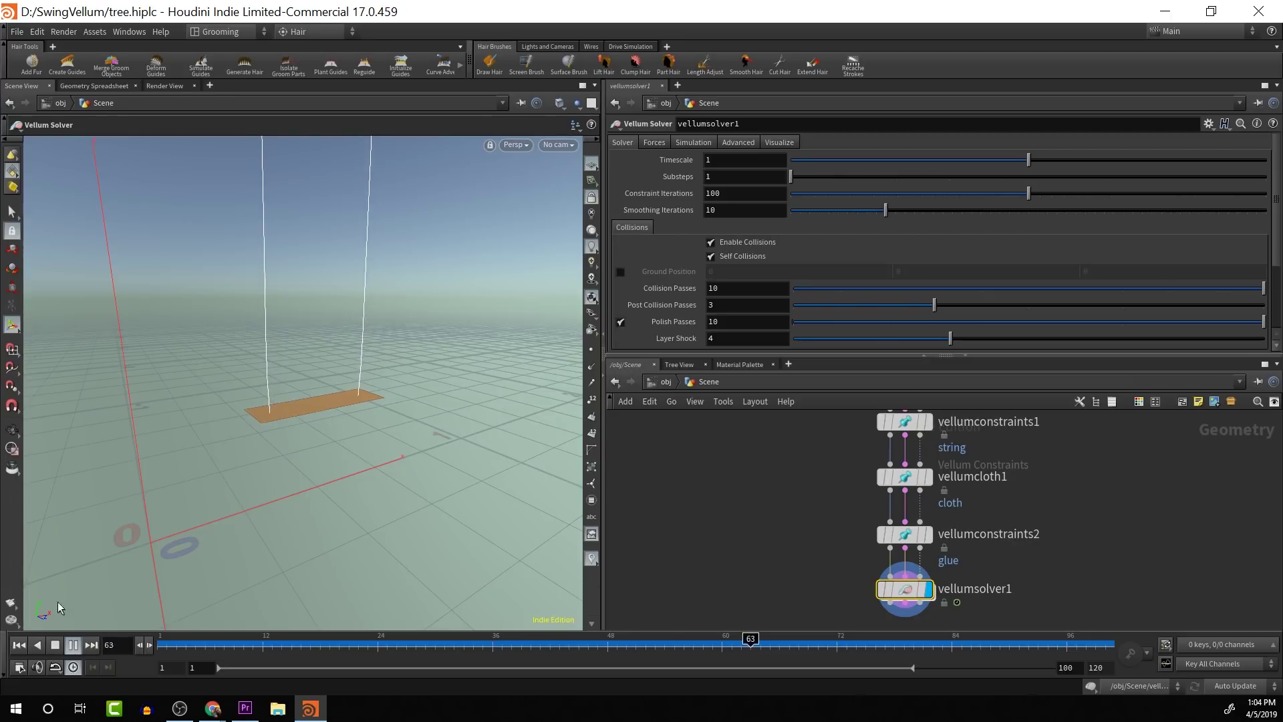
left_click(57, 646)
Set the X component of vellumsolver1's Wind force to the expression rand($F).
middle_click_drag(837, 542, 807, 445, "alt")
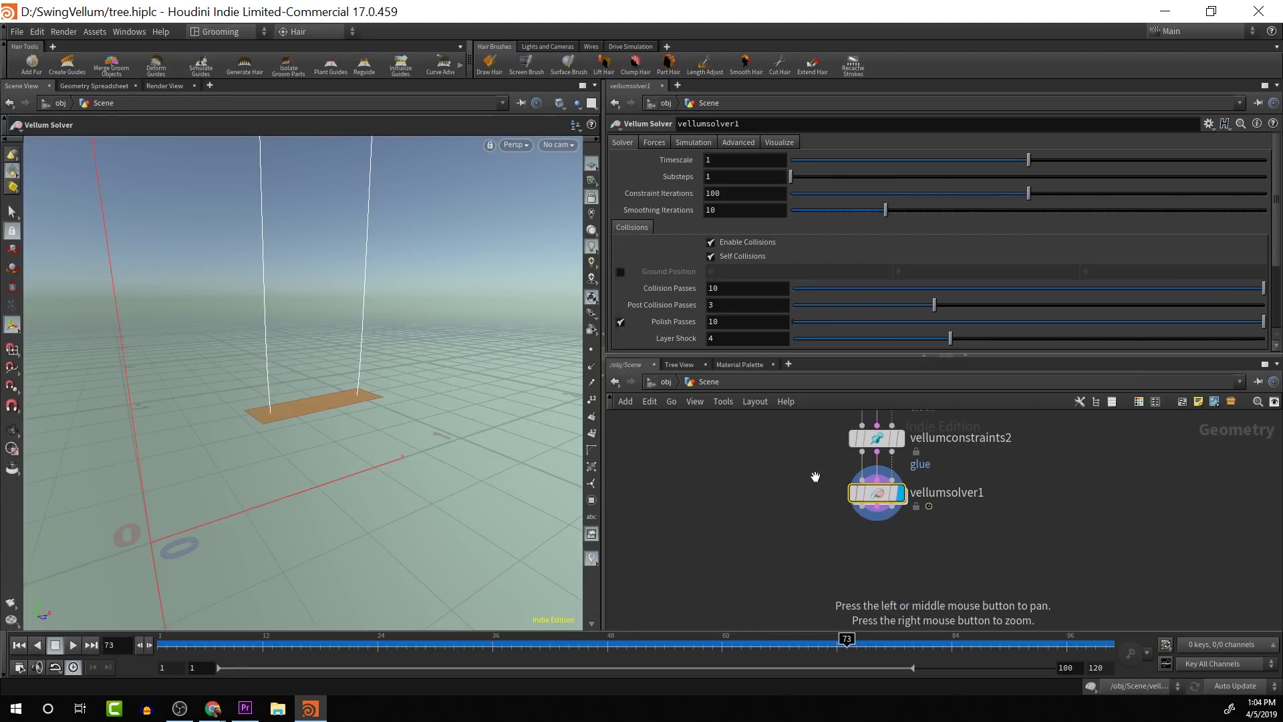
middle_click_drag(869, 543, 845, 577, "alt")
right_click_drag(845, 576, 848, 555, "alt")
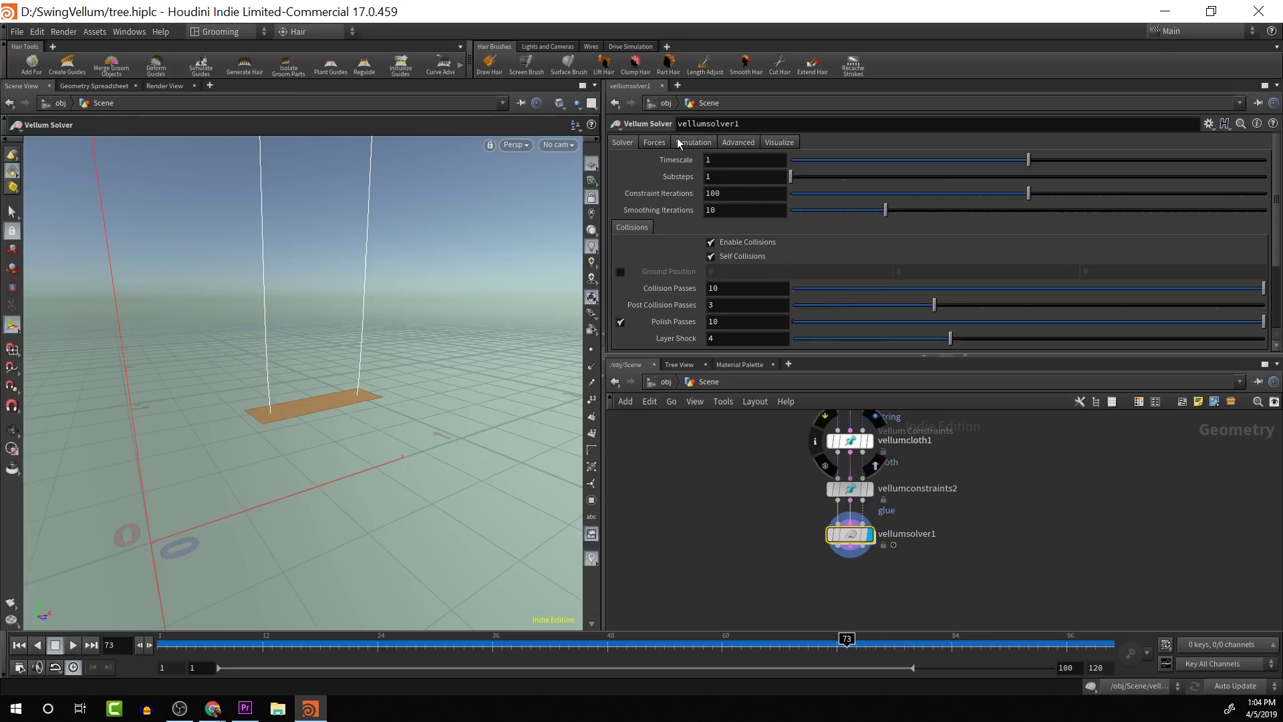
left_click(645, 142)
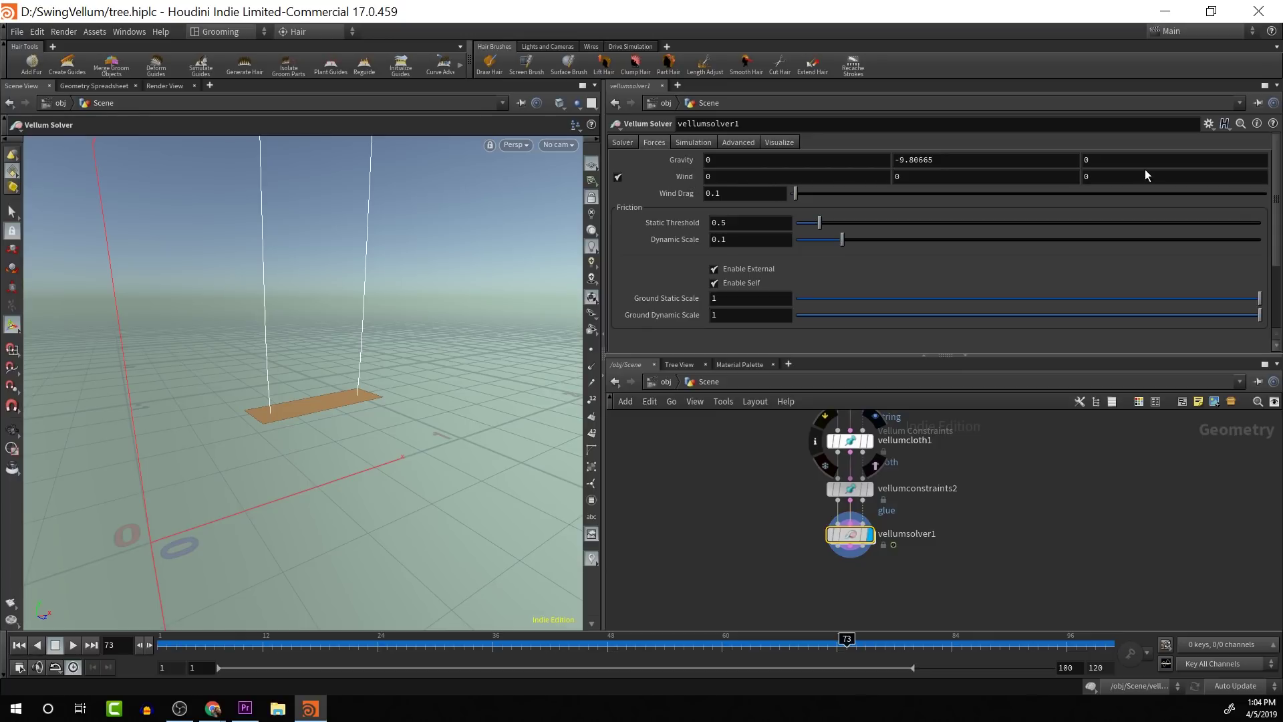
left_click(781, 177)
type("r")
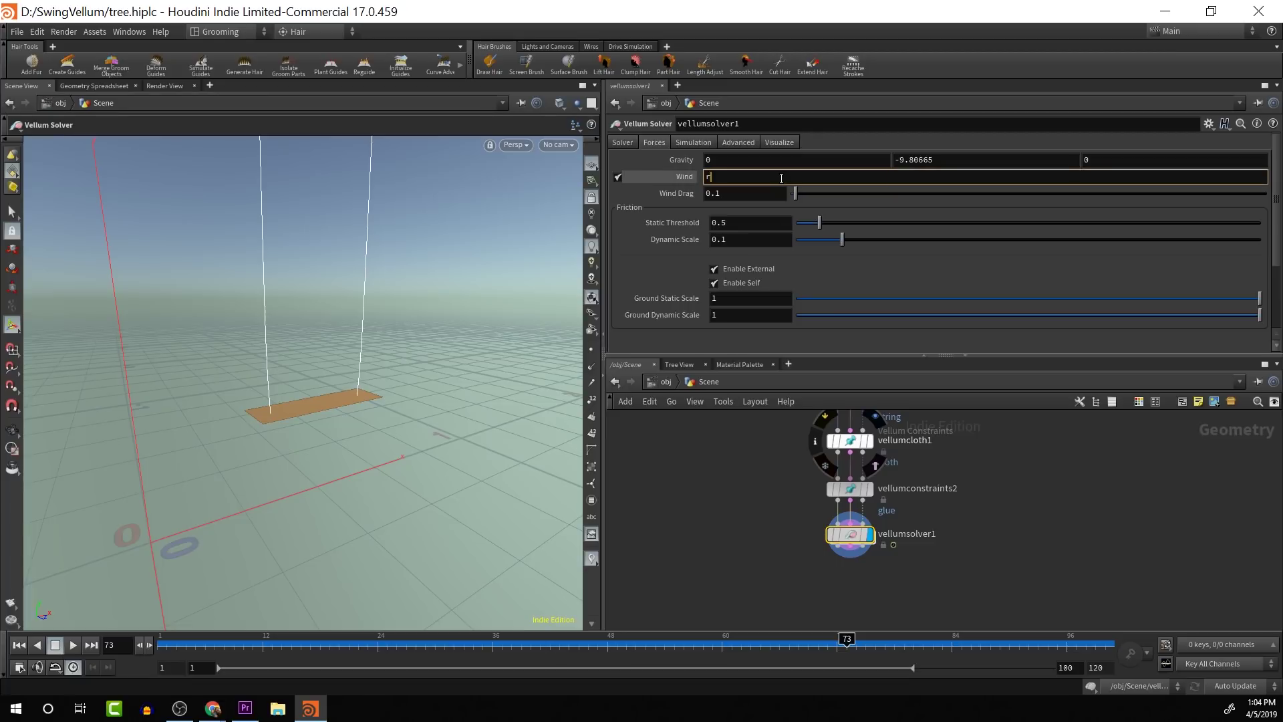
type("and(")
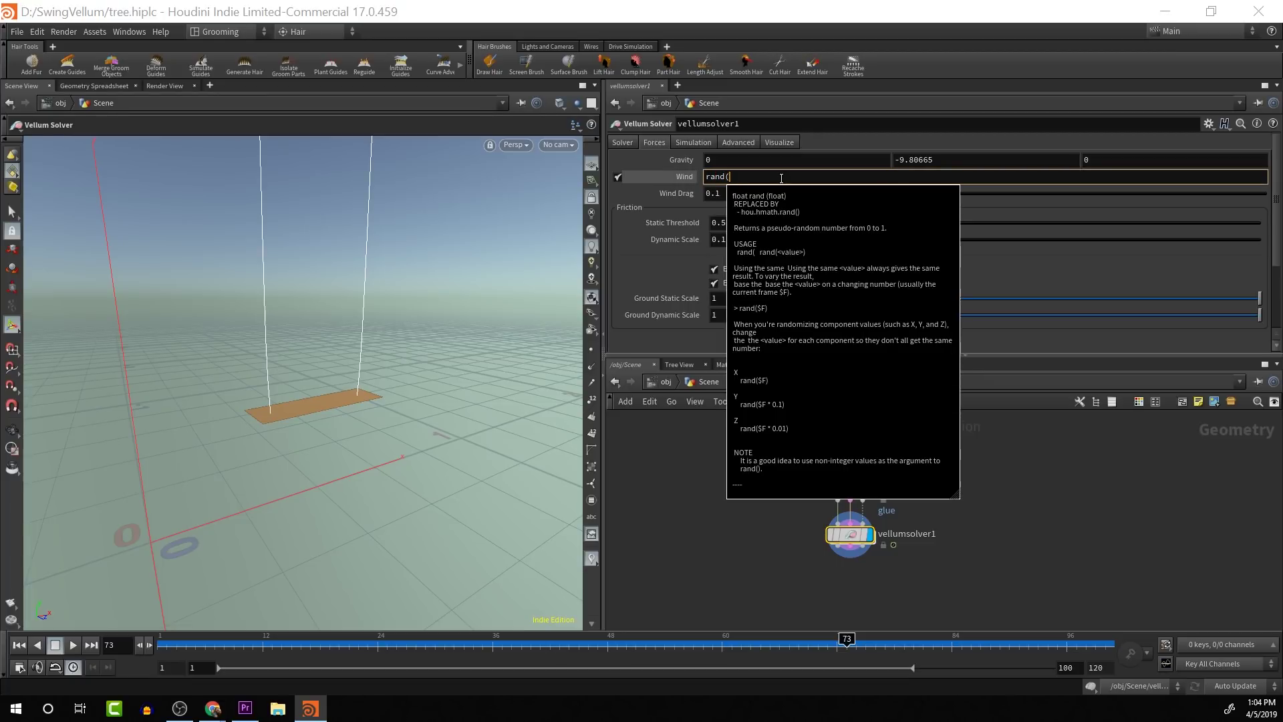
type("$F")
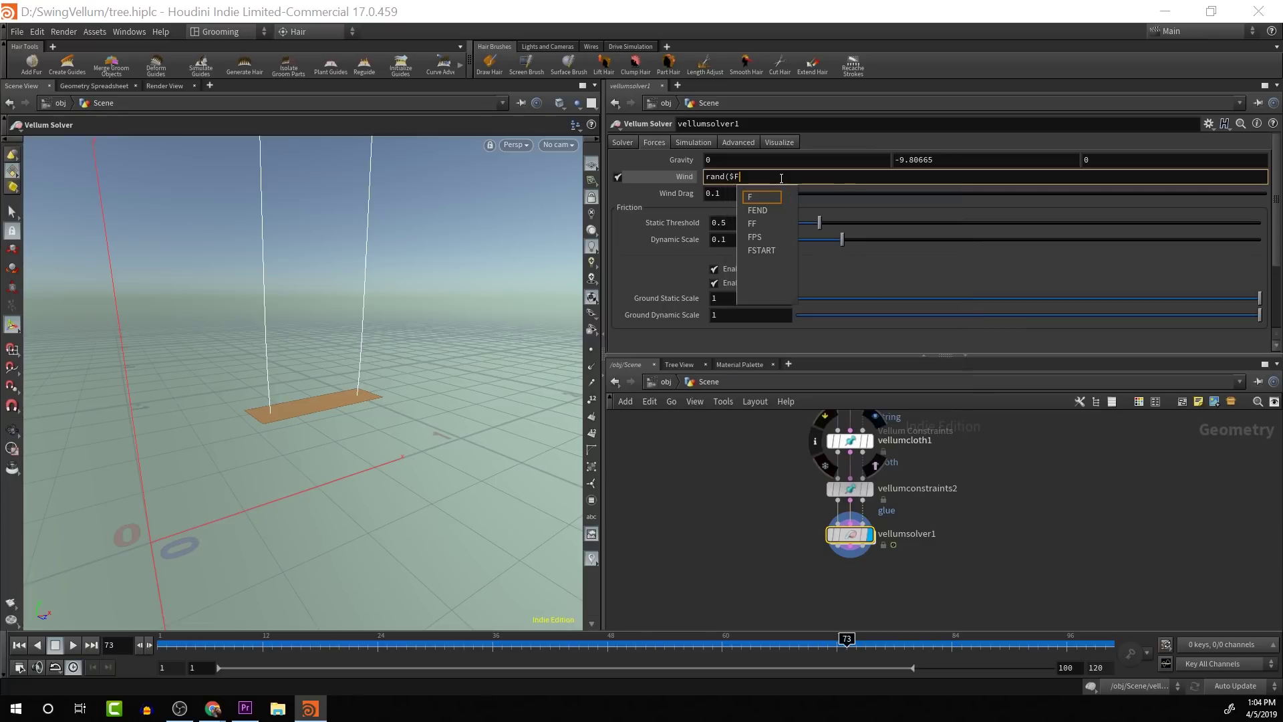
type(")")
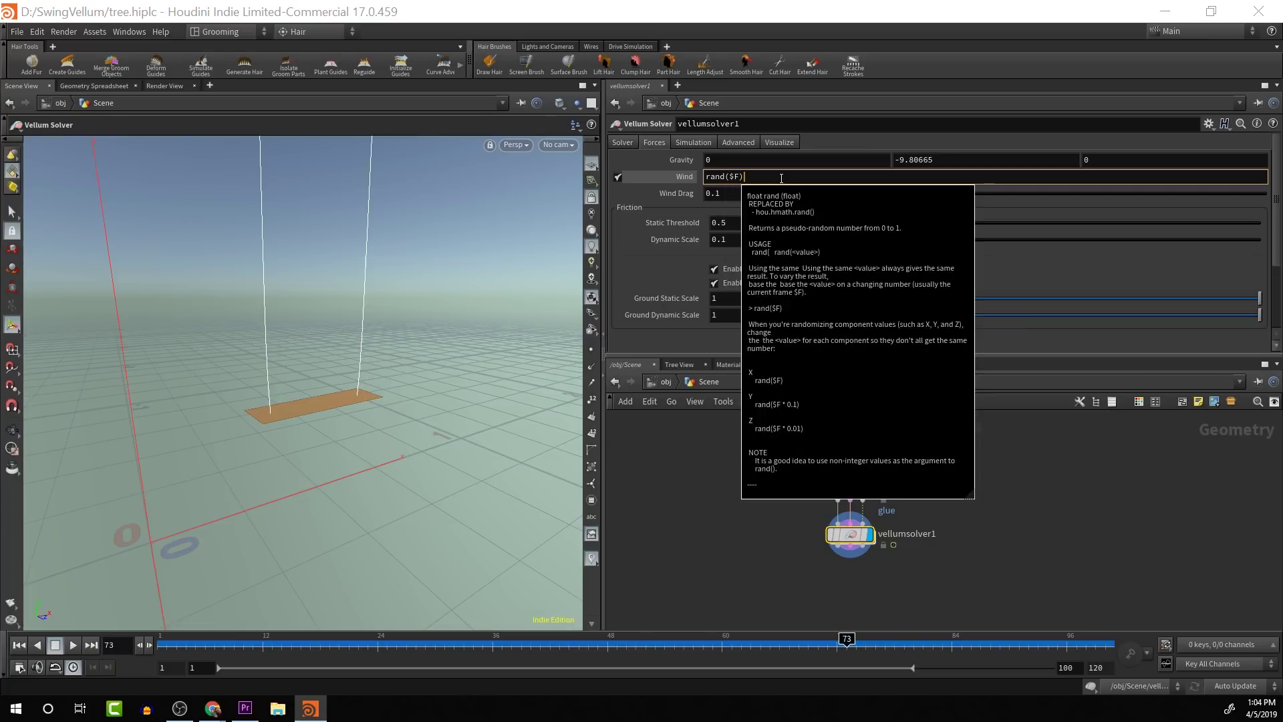
key("Return")
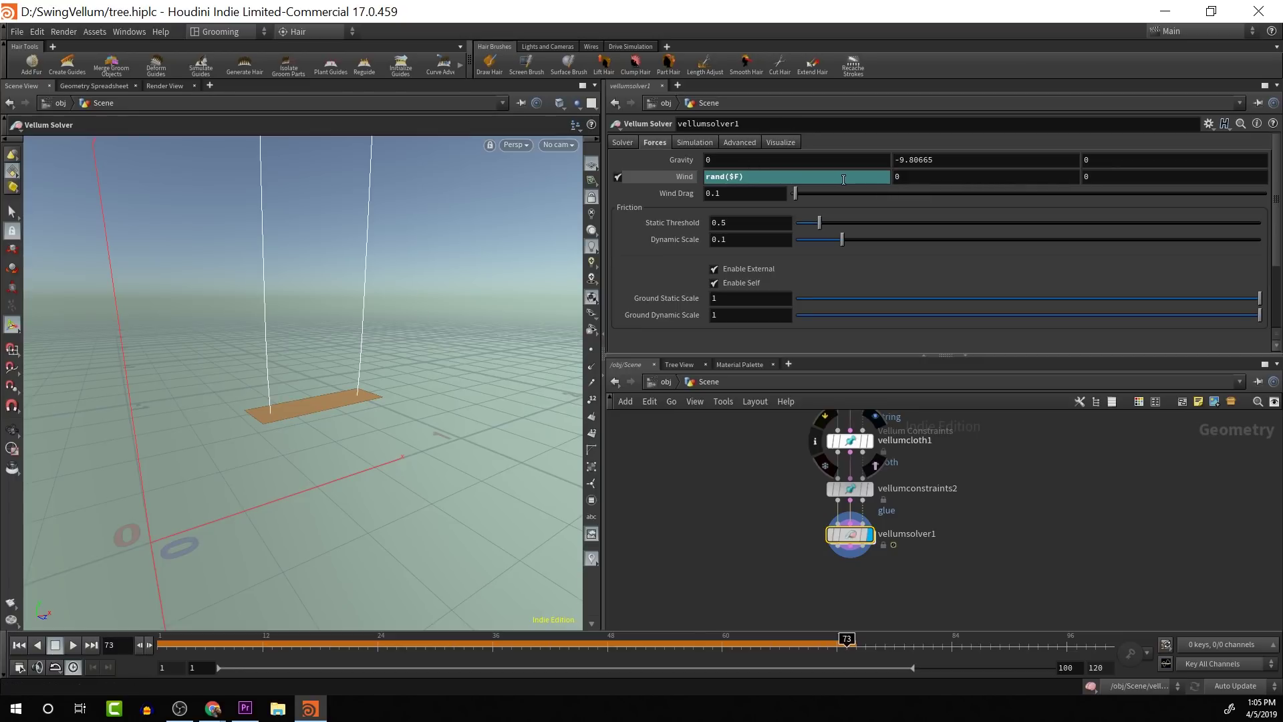
Copy the random wind expression to the Z component and change it to rand($F*5).
left_click_drag(751, 178, 697, 165)
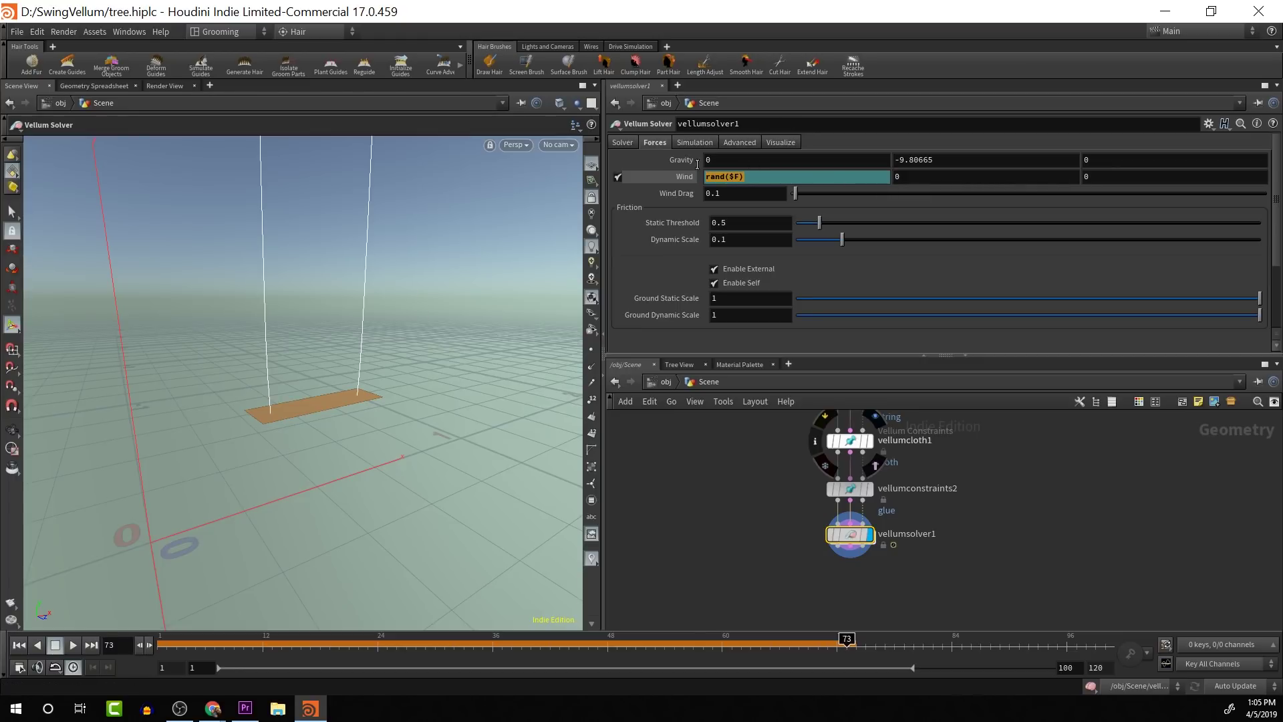
left_click(1162, 177)
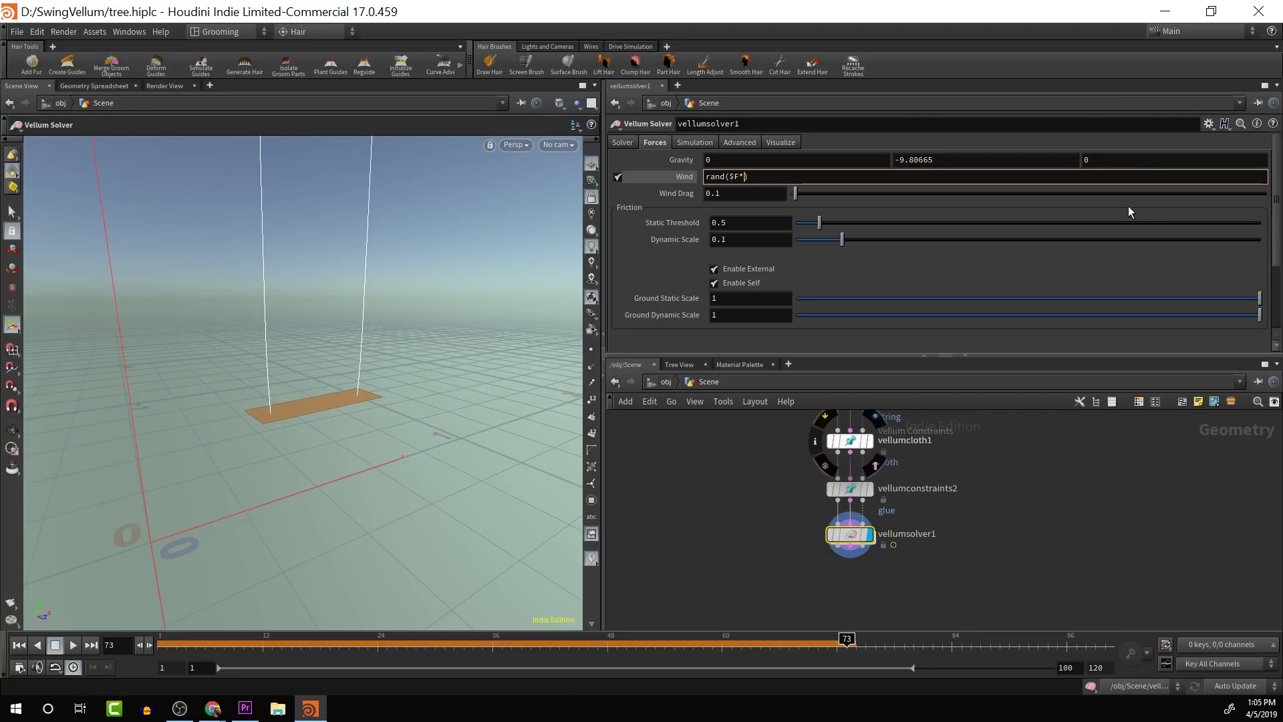
type("*5")
key("Return")
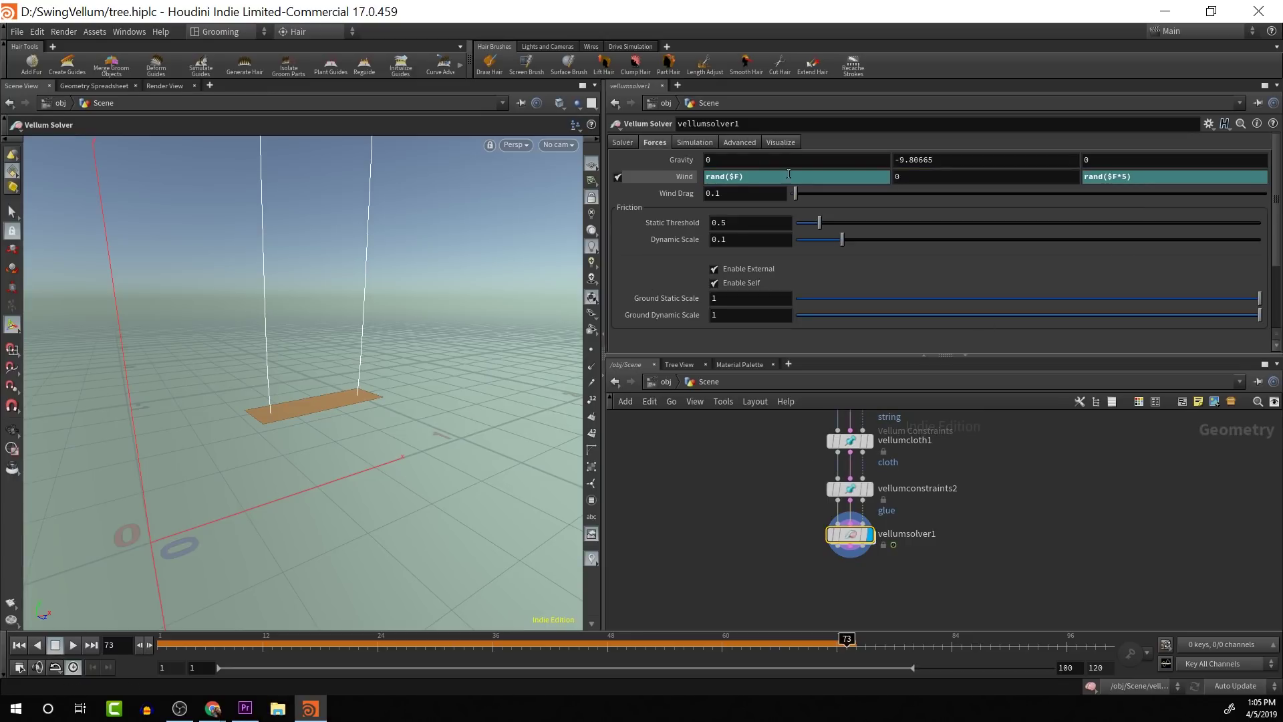
Play the simulation from the first frame and examine the whole swing's motion in the wind.
left_click(19, 646)
left_click(75, 646)
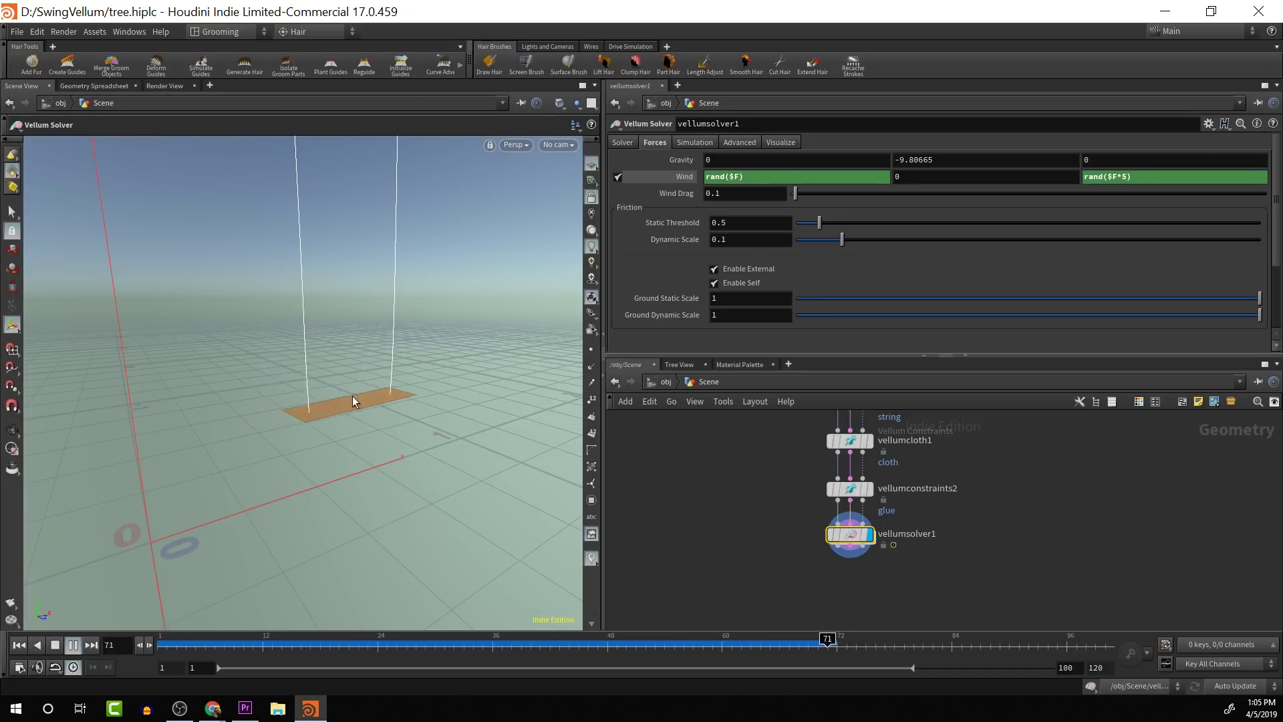
scroll(352, 467, "down", 10)
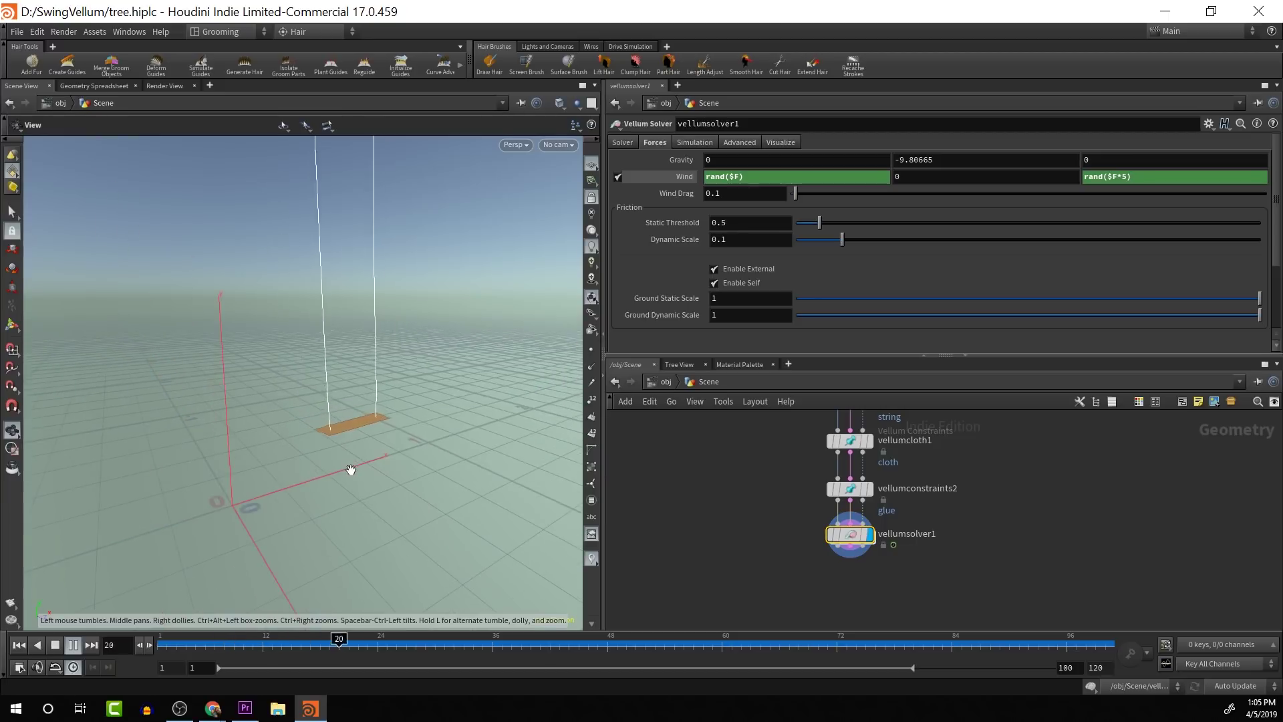
left_click_drag(326, 425, 278, 398)
scroll(389, 451, "up", 4)
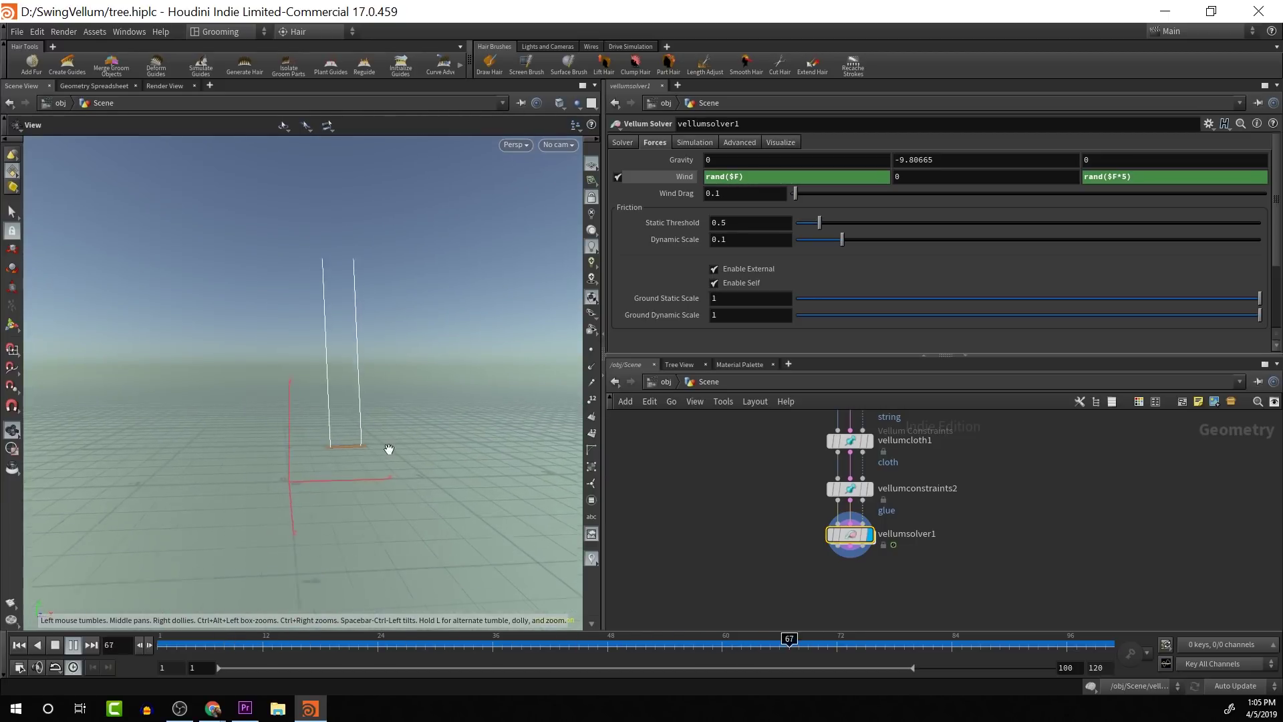
Examine the swing's motion from another angle, stop playback, and return to the first frame.
left_click_drag(294, 446, 309, 481, "alt")
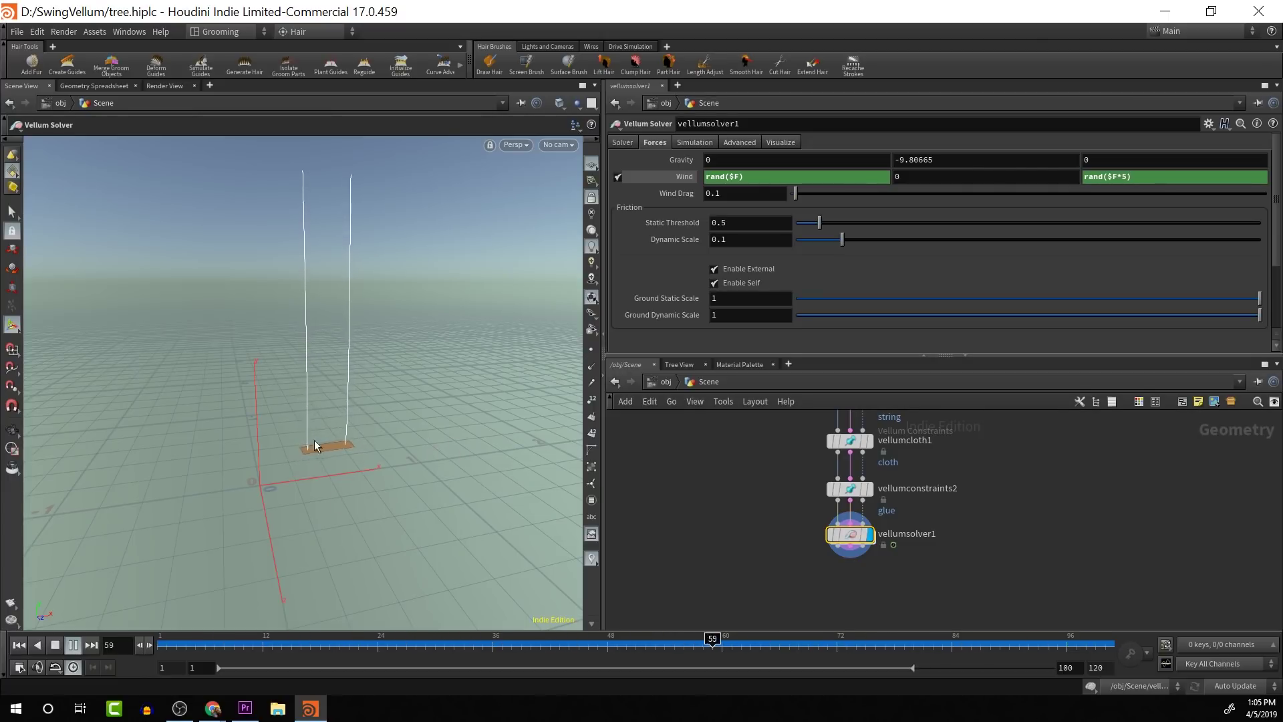
left_click(67, 645)
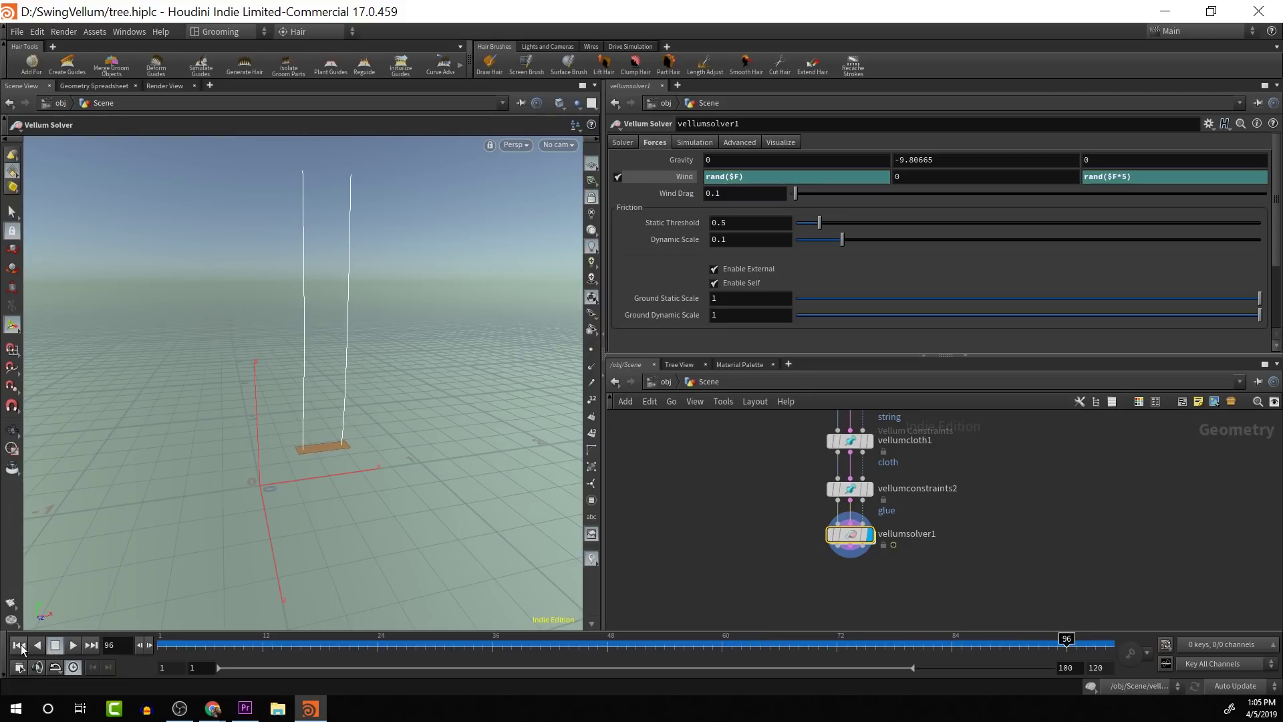
left_click(19, 646)
scroll(352, 407, "up", 5, "alt")
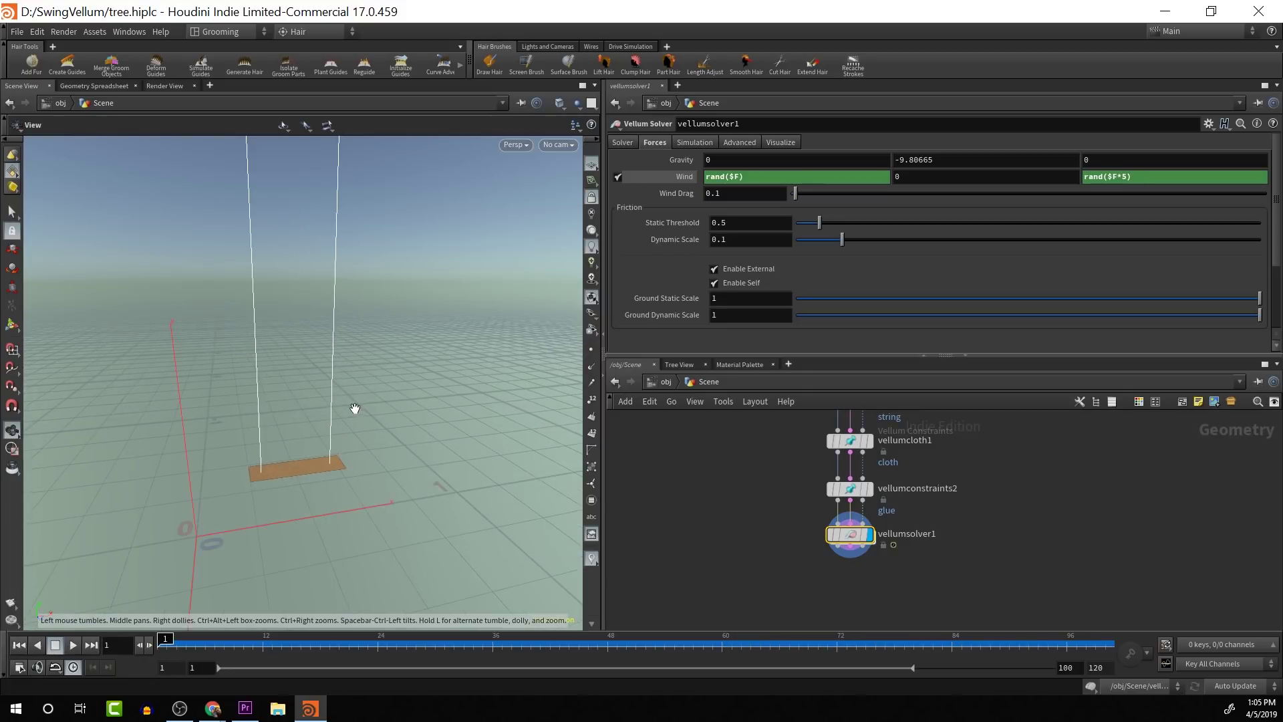
middle_click_drag(337, 274, 352, 301, "alt")
scroll(357, 387, "down", 3)
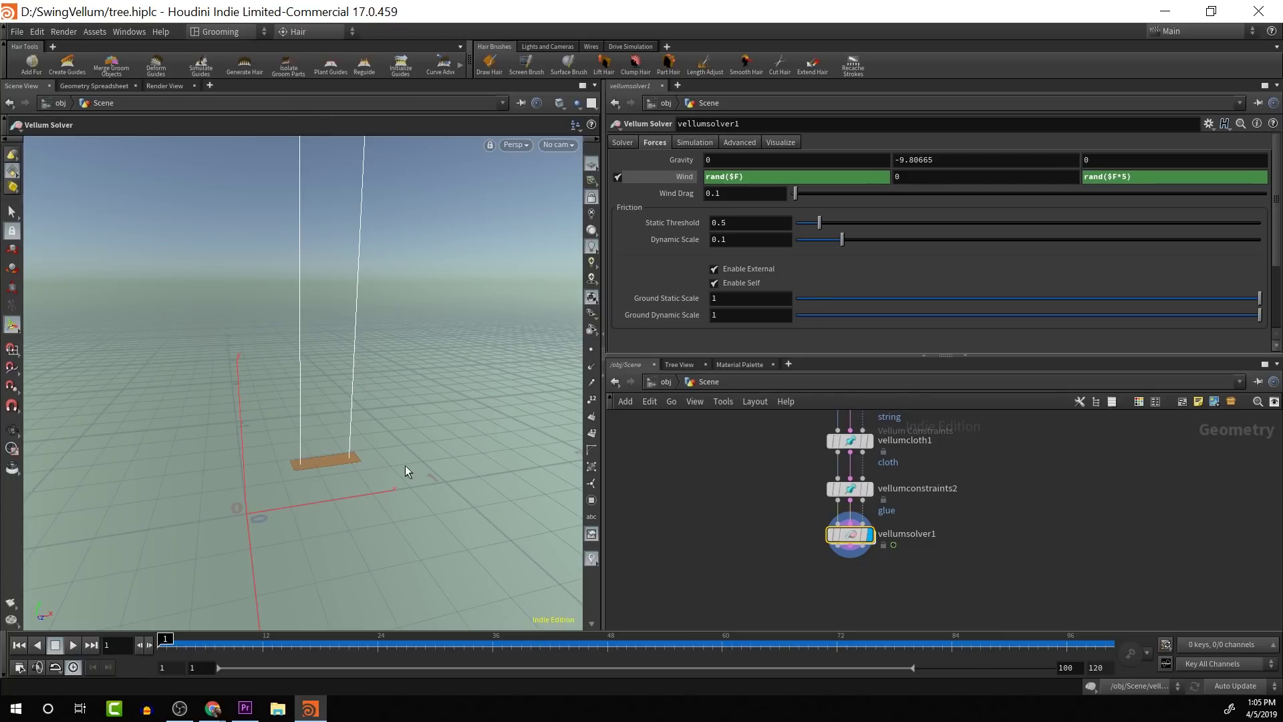
Add a Vellum Post-Process node below vellumsolver1, wire it to the solver's output, and display its result.
key("Tab")
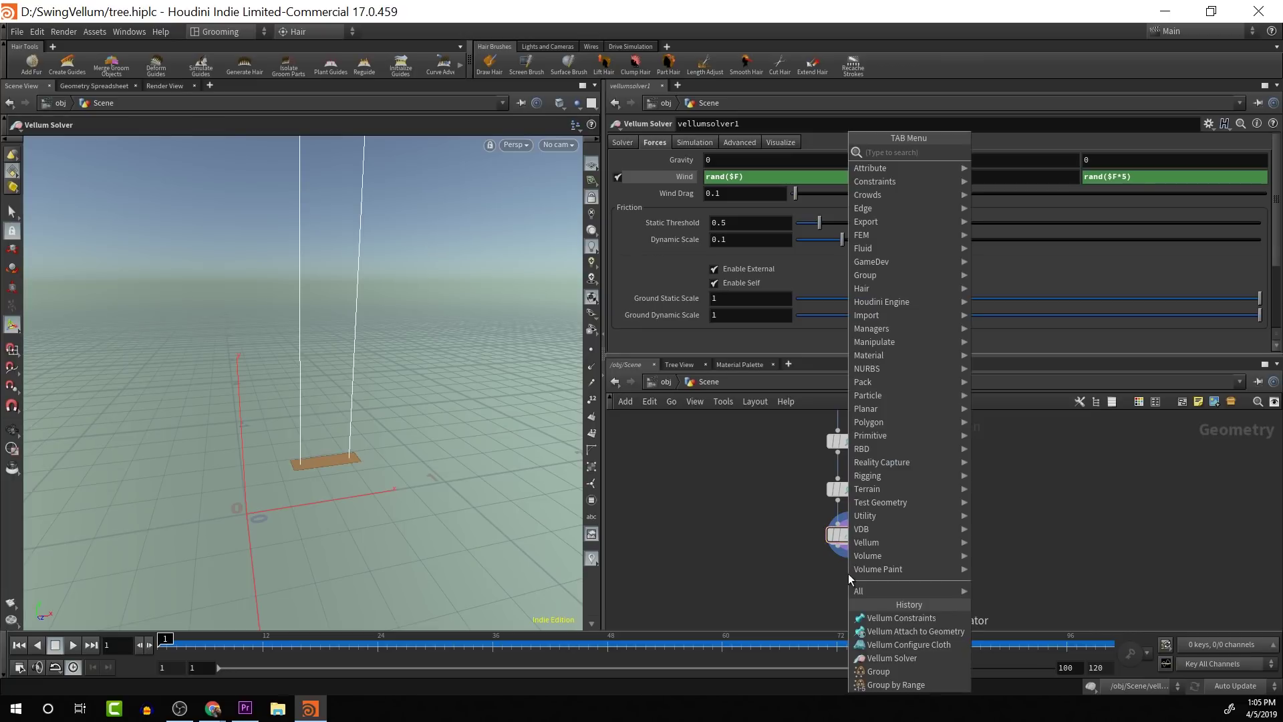
type("vellpos")
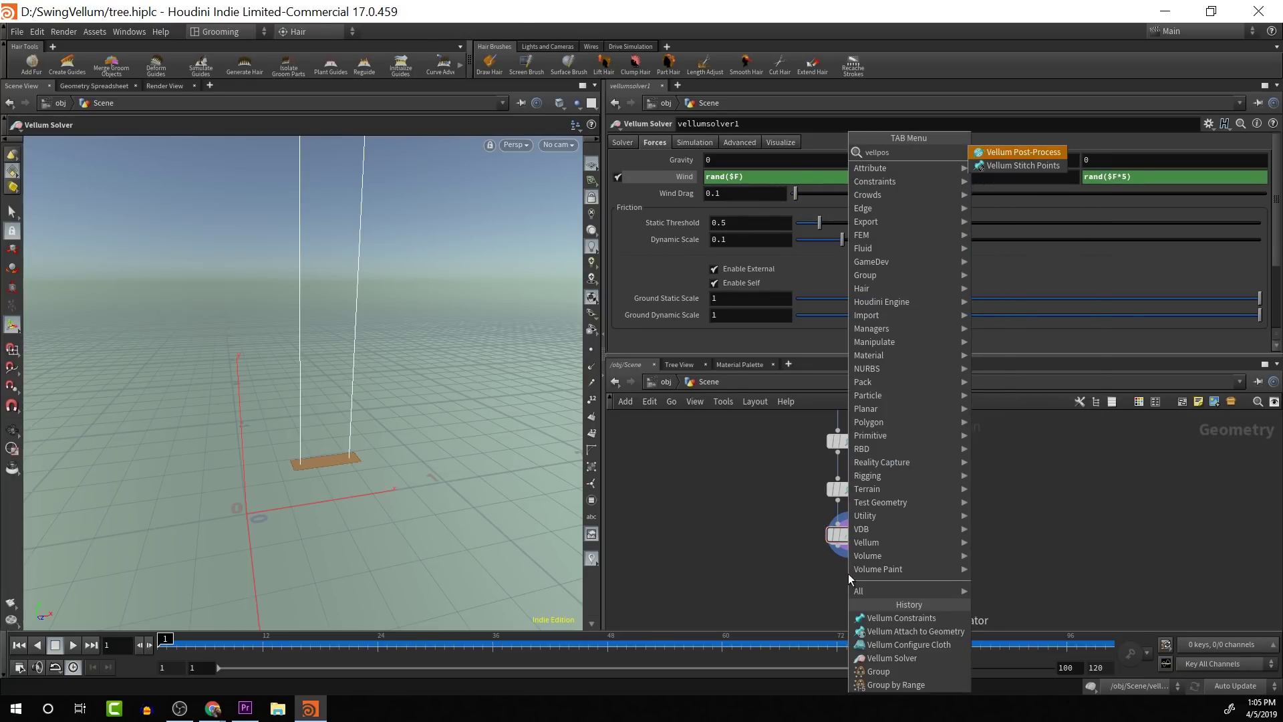
key("Return")
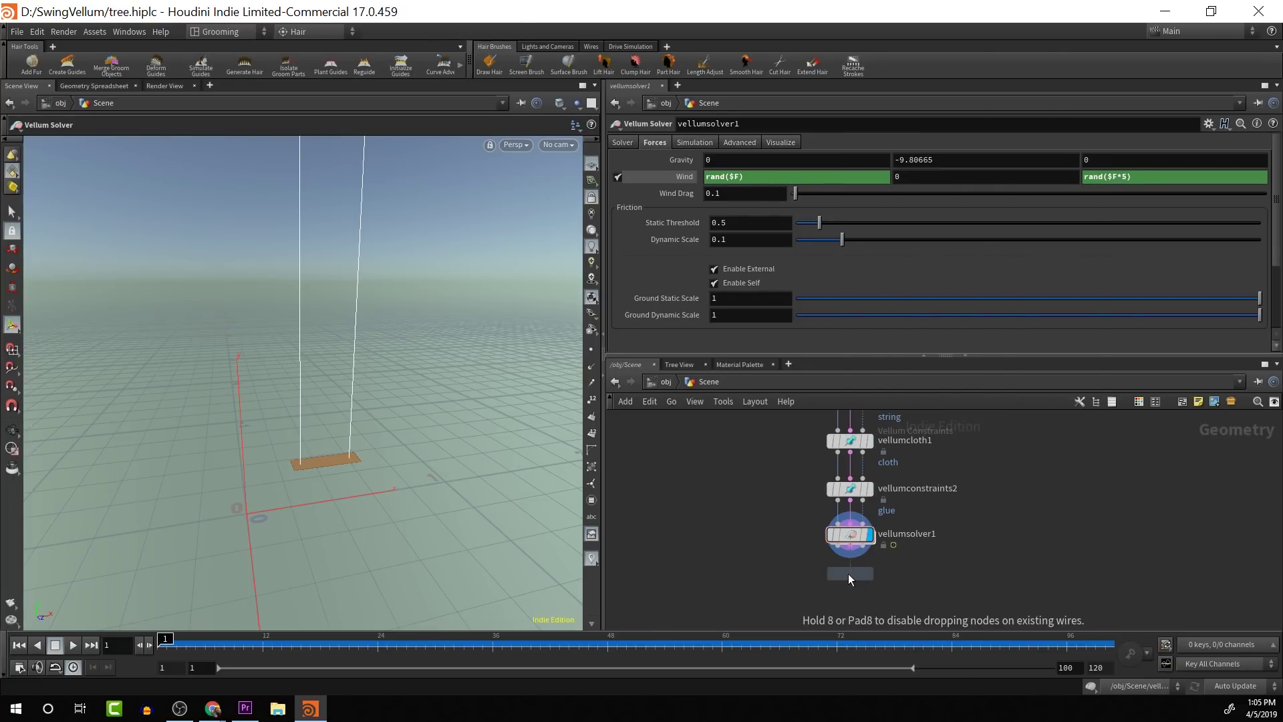
left_click(848, 575)
left_click_drag(838, 547, 838, 564)
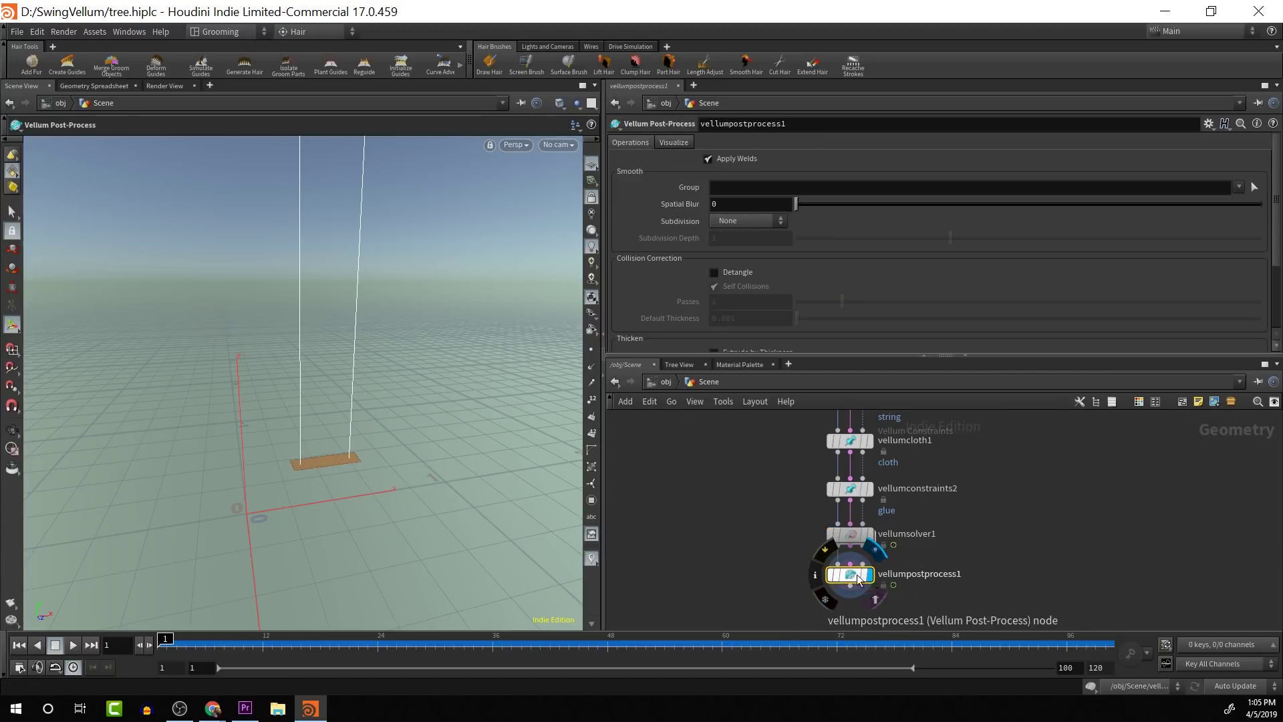
left_click(869, 575)
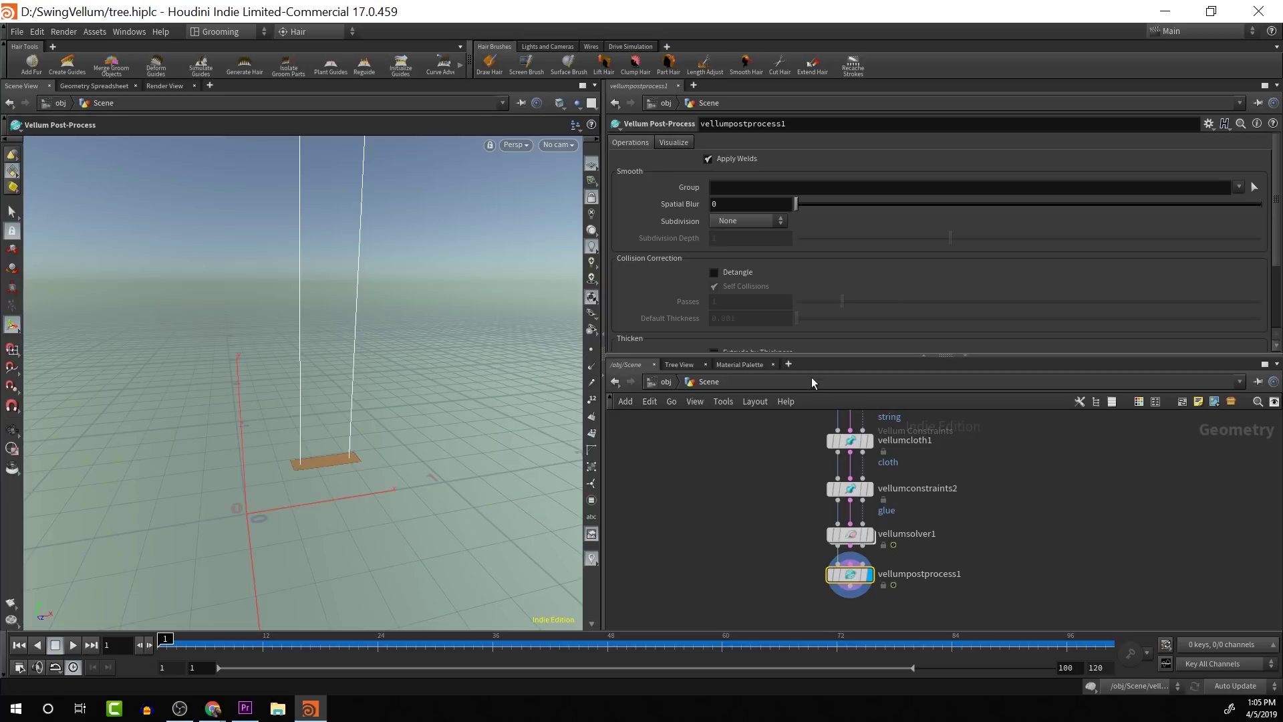
Enable Extrude by Thickness on vellumpostprocess1 and examine the thickened plank up close.
scroll(731, 286, "down", 3)
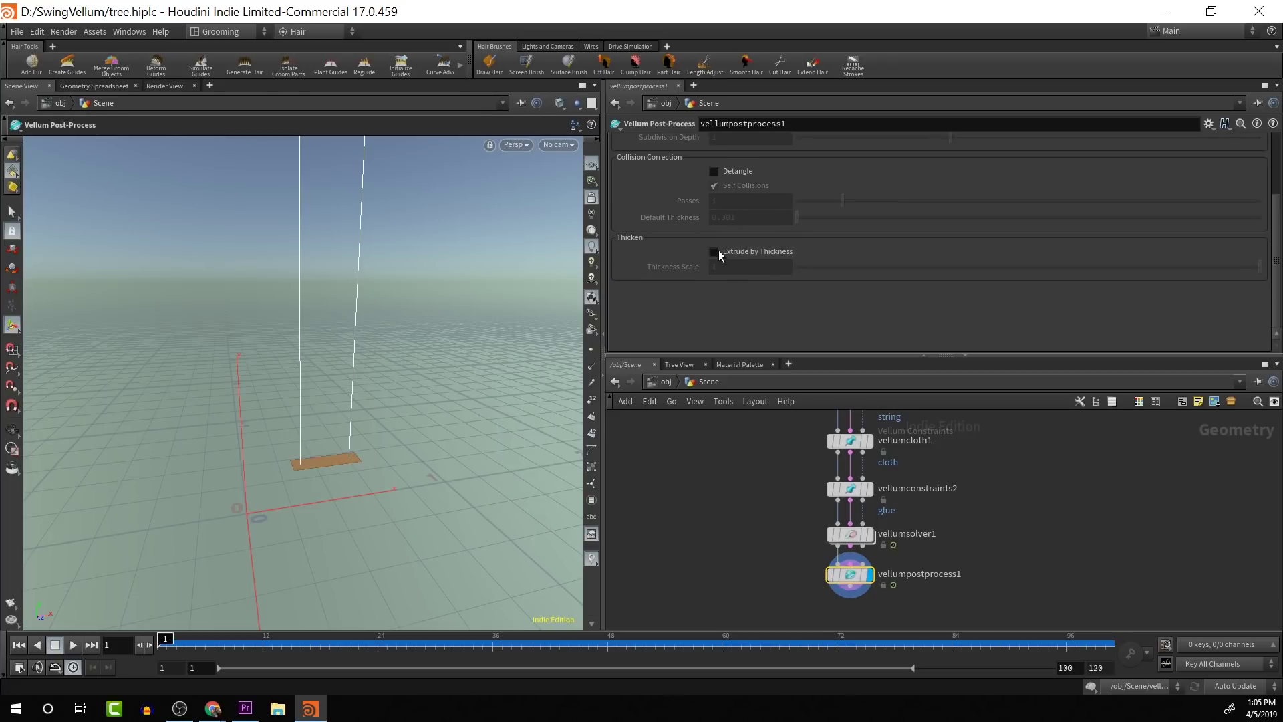
left_click(717, 252)
left_click_drag(438, 457, 389, 409, "alt")
scroll(383, 417, "up", 5)
middle_click_drag(383, 417, 433, 333, "alt")
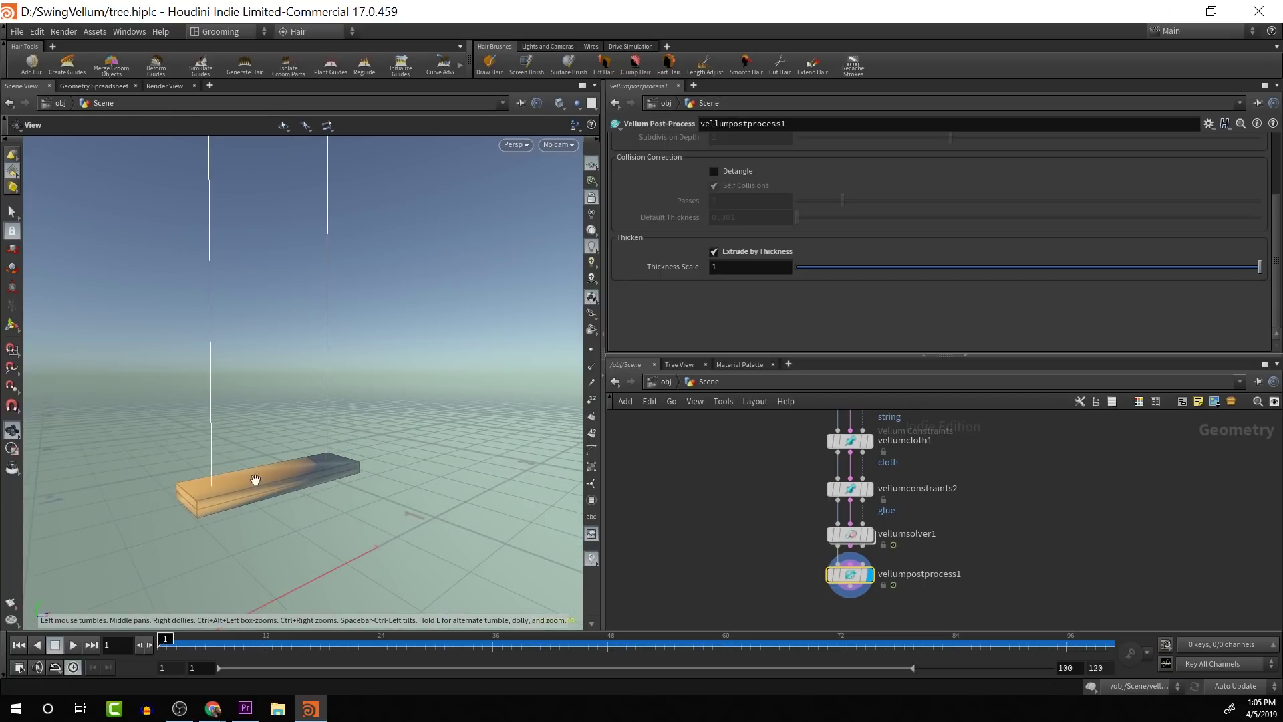
left_click_drag(255, 479, 266, 479, "alt")
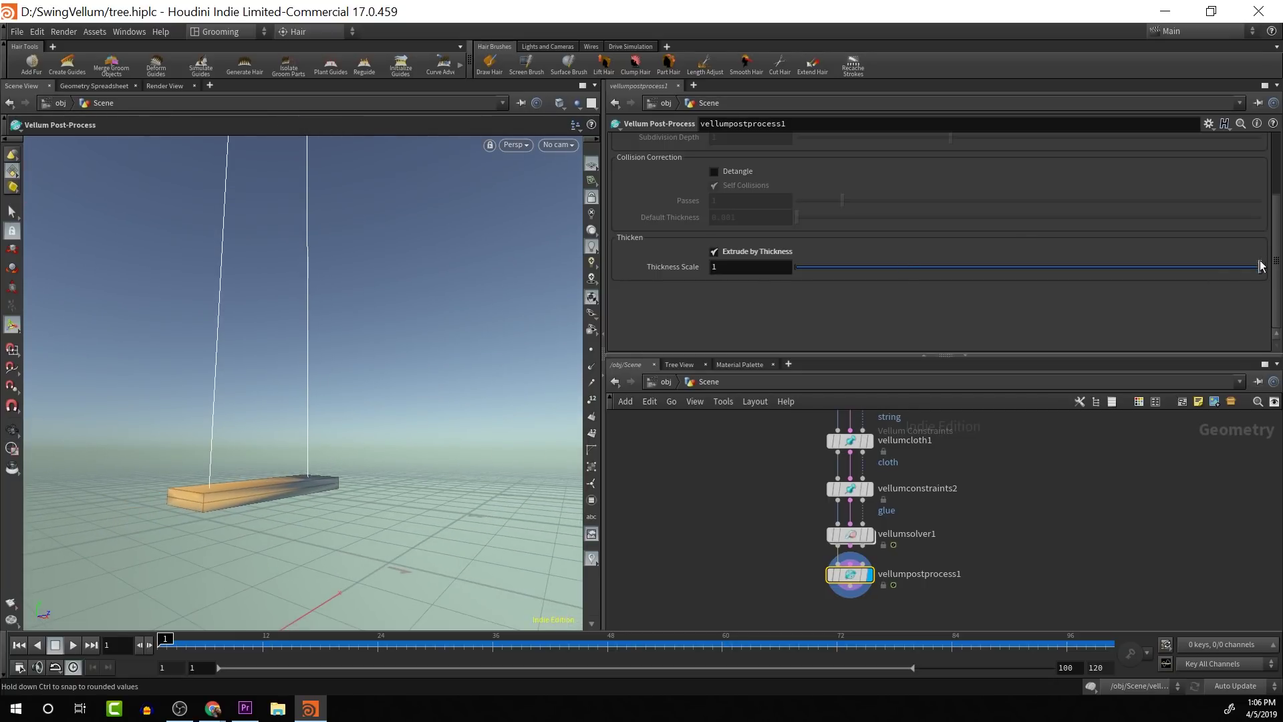
mouse_move(1261, 267)
left_mouse_down()
mouse_move(1068, 286)
mouse_move(1036, 280)
mouse_move(1147, 276)
mouse_move(1032, 276)
mouse_move(1265, 275)
left_mouse_up()
Move the baseScene and merge1 nodes together down beside the end of the Vellum node chain.
scroll(761, 563, "down", 6, "alt")
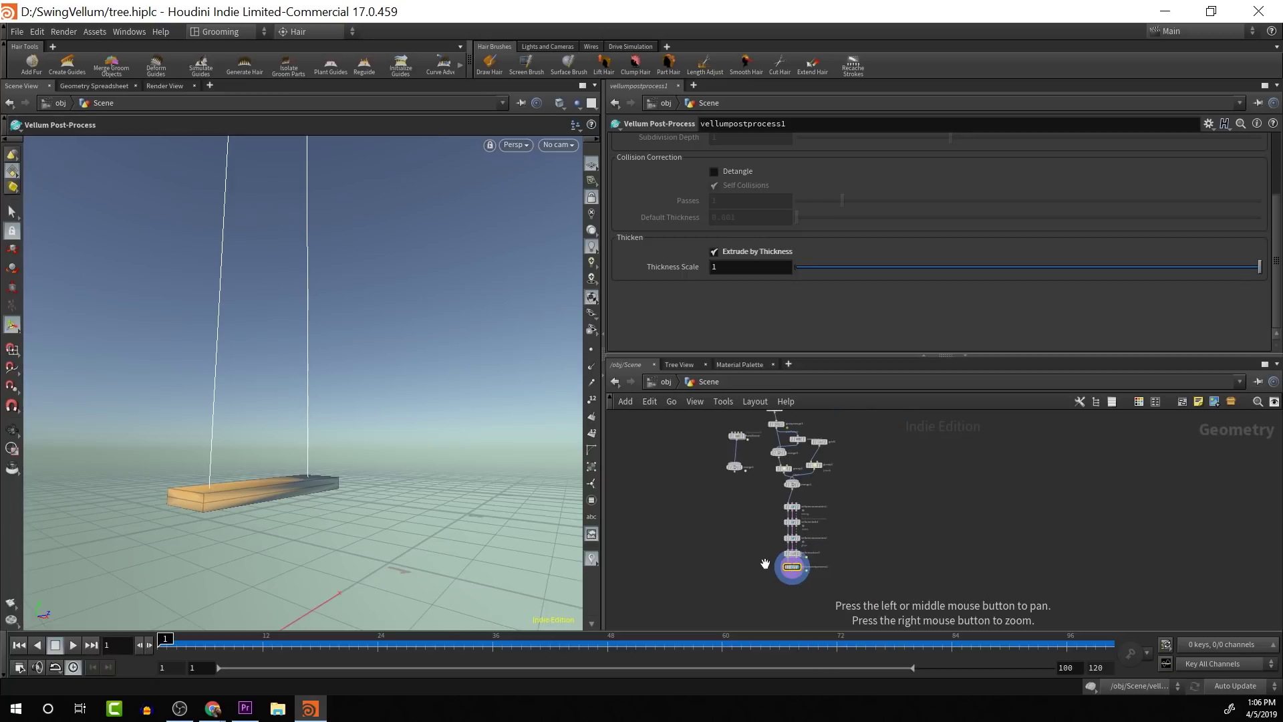
scroll(750, 557, "up", 2, "alt")
mouse_move(749, 556)
middle_mouse_down("alt")
mouse_move(743, 523)
mouse_move(748, 554)
middle_mouse_up("alt")
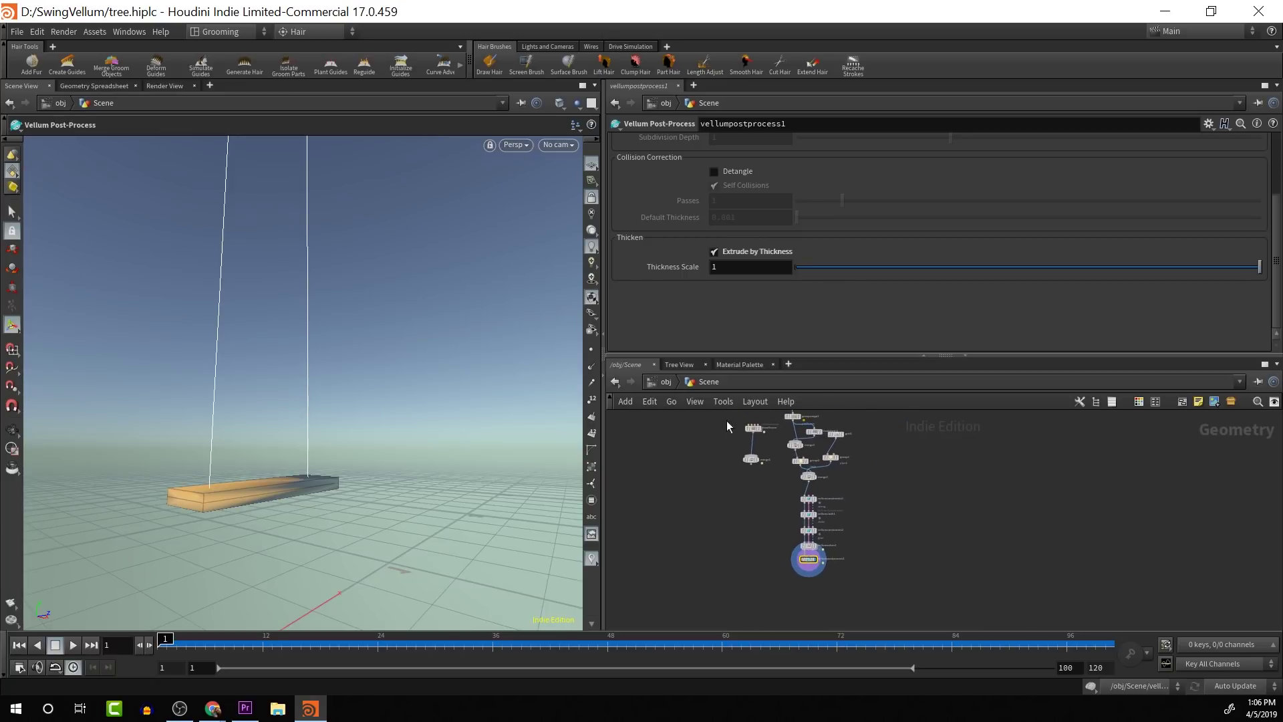
left_click_drag(728, 417, 742, 579)
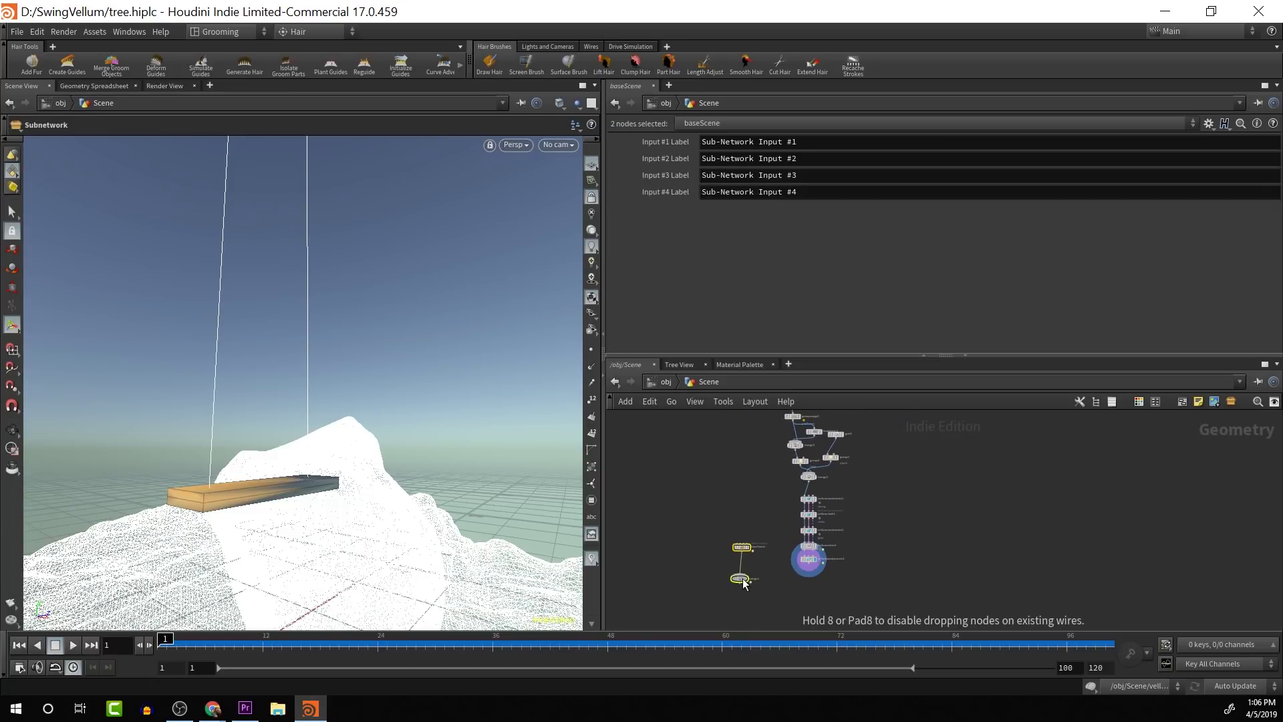
left_click(919, 525)
scroll(908, 550, "up", 5)
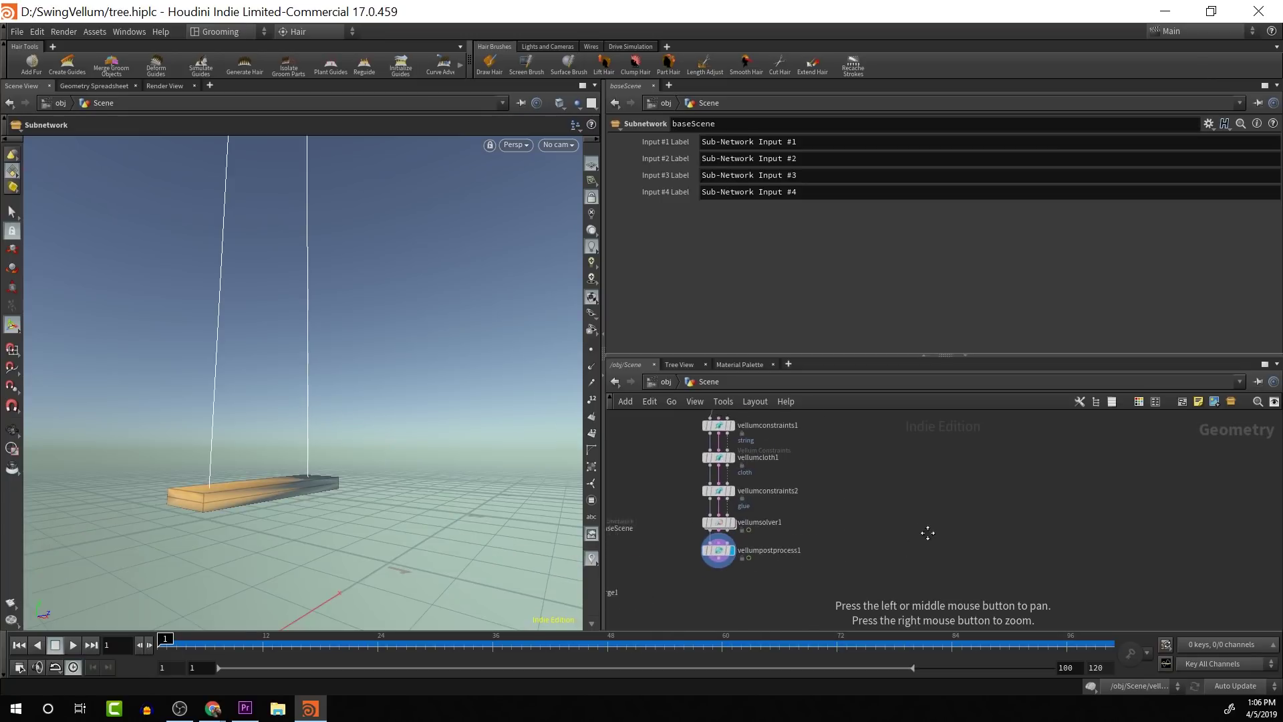
left_click_drag(296, 347, 240, 341)
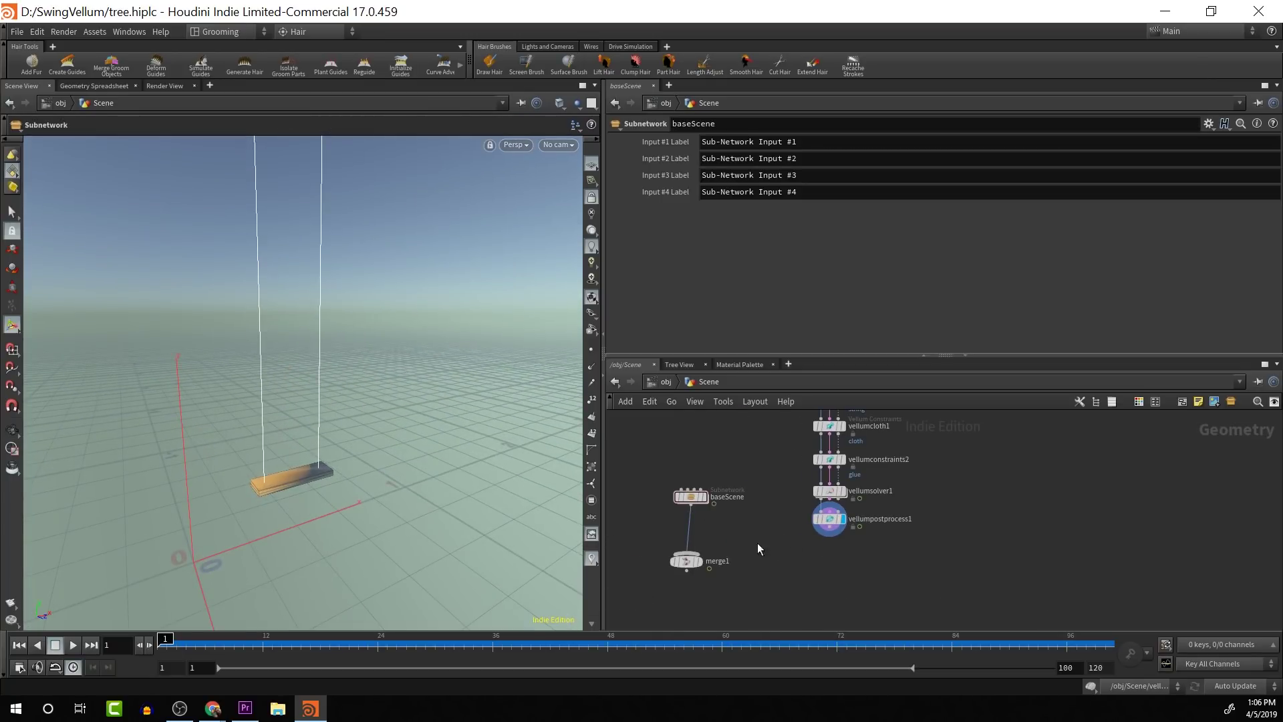
Add a Color node wired to the output of vellumpostprocess1.
scroll(820, 540, "up", 5)
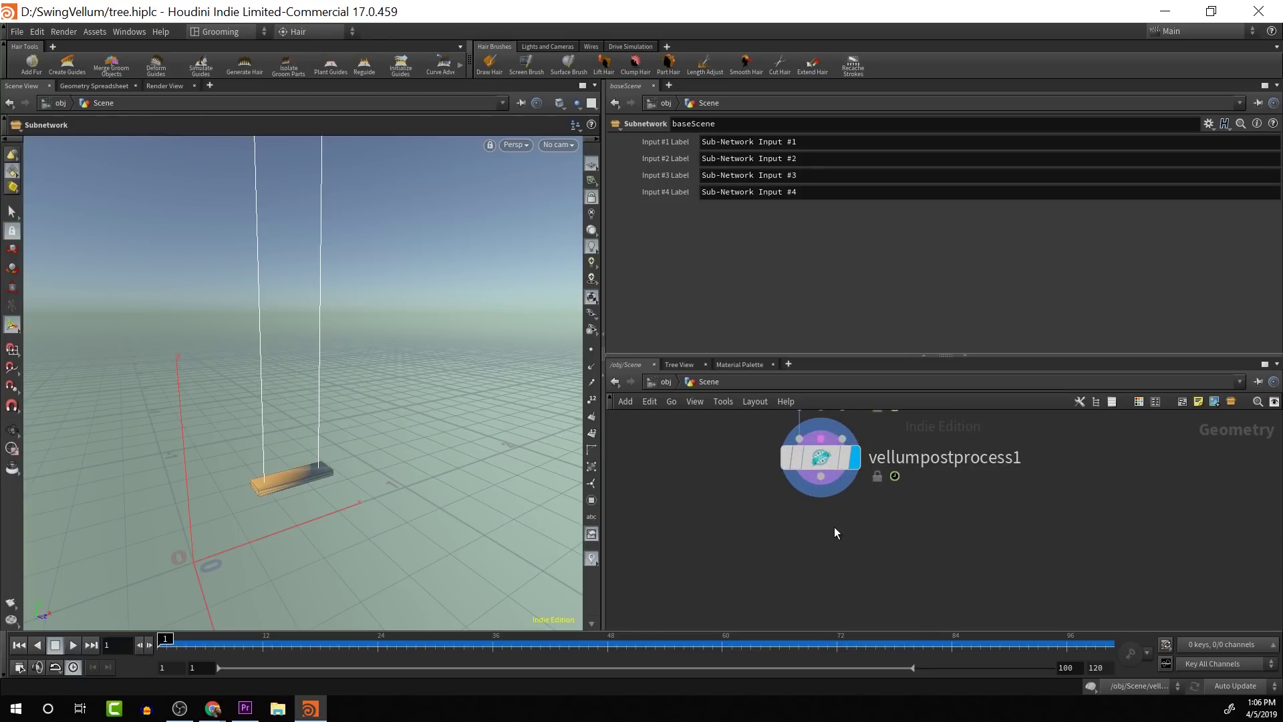
left_click(820, 475)
left_click(825, 515)
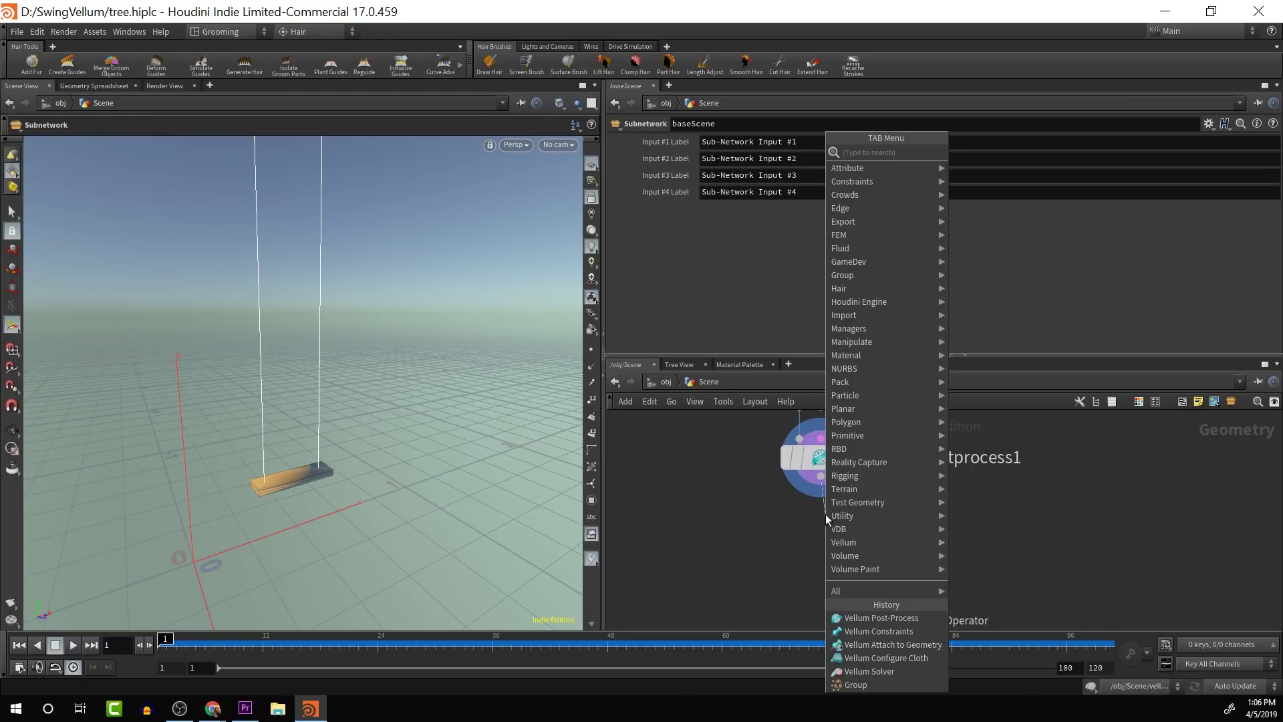
type("g")
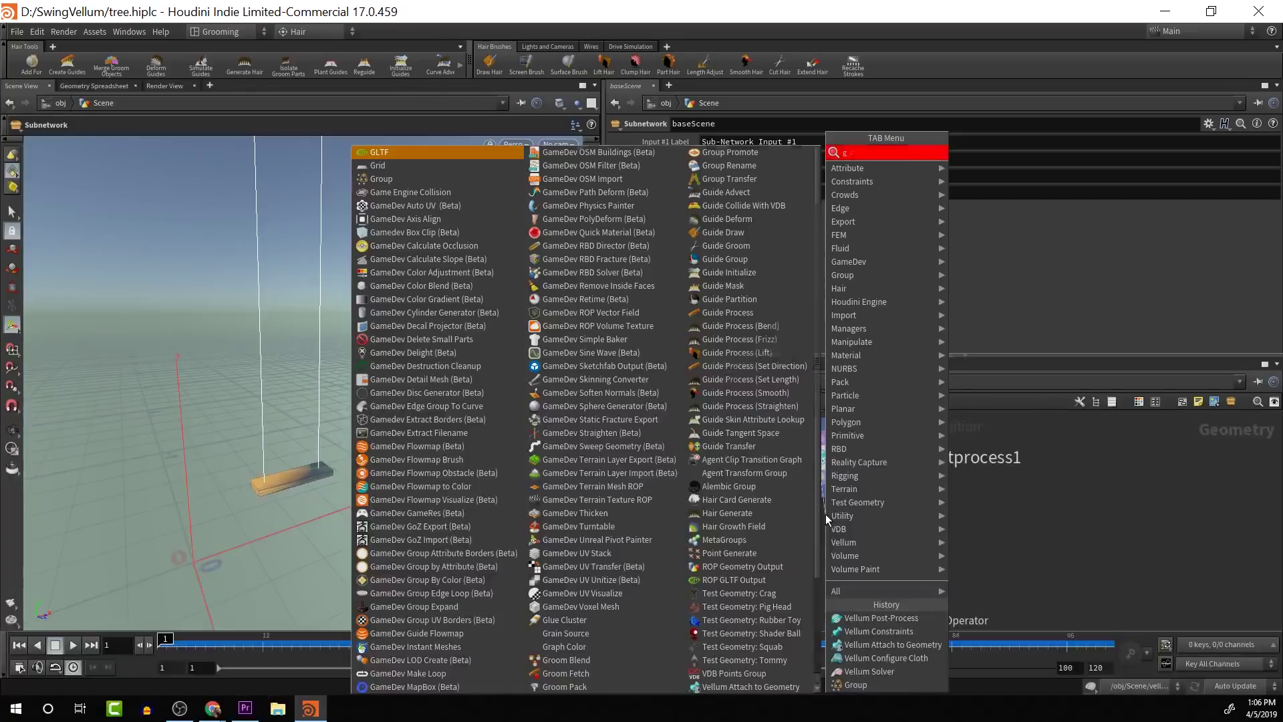
key("BackSpace")
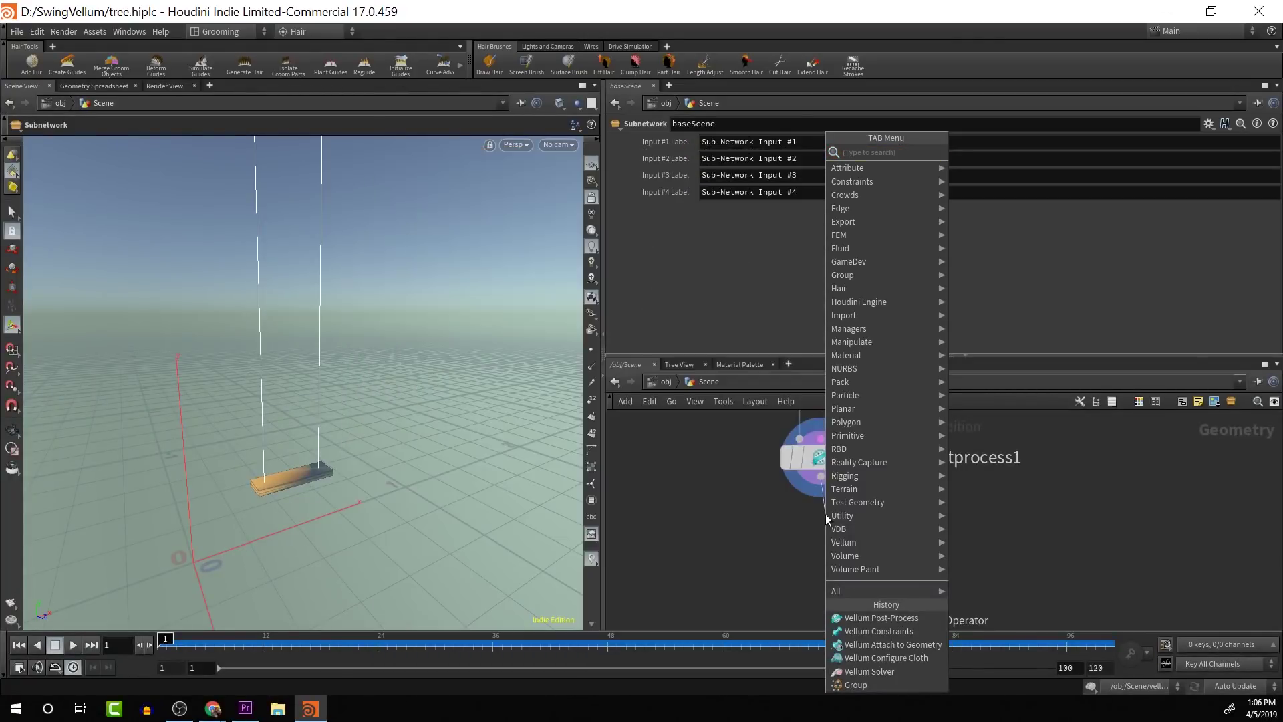
type("color")
key("Return")
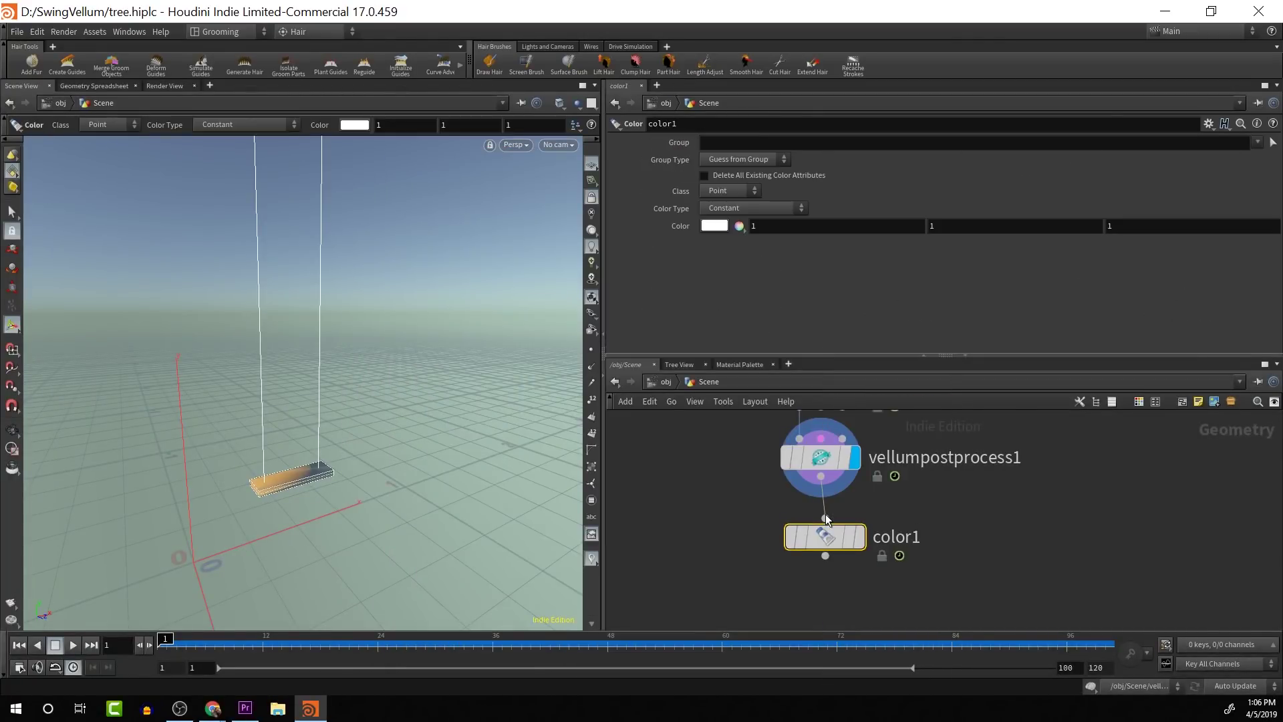
Set color1 to a dark brown with hue 30, saturation 0.837 and value 0.111, and display the node.
left_click(726, 228)
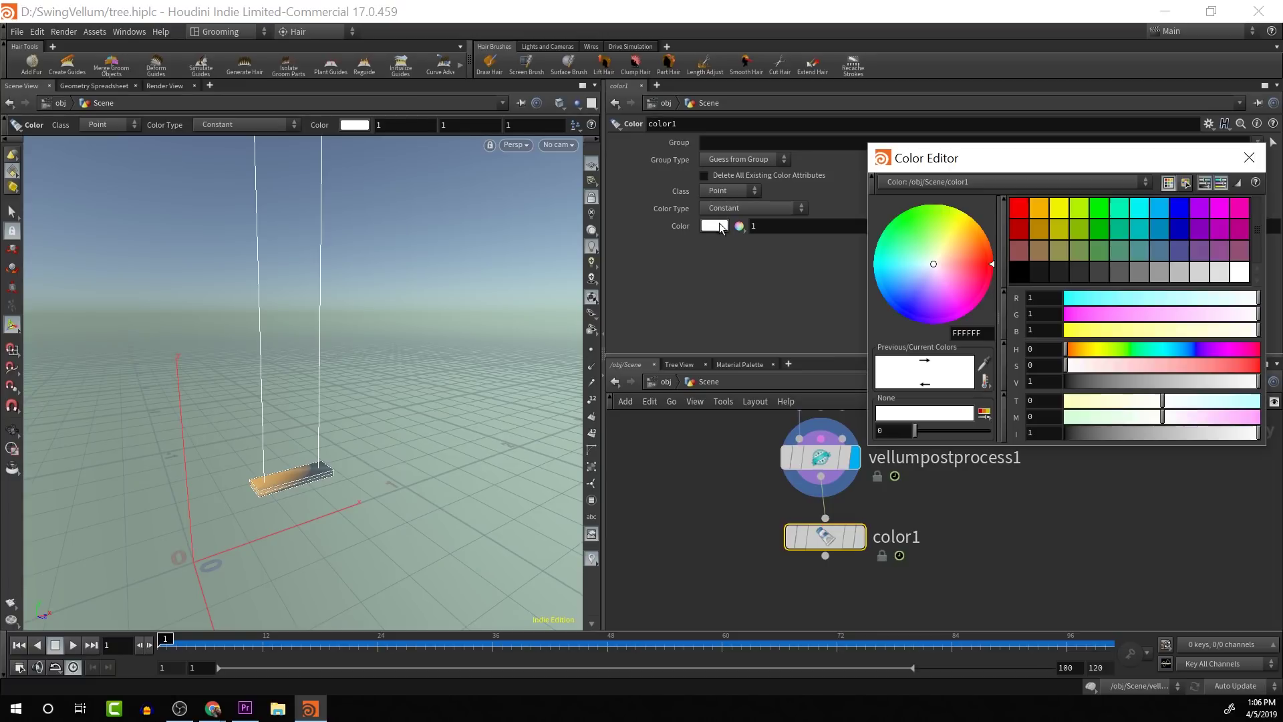
left_click(1038, 210)
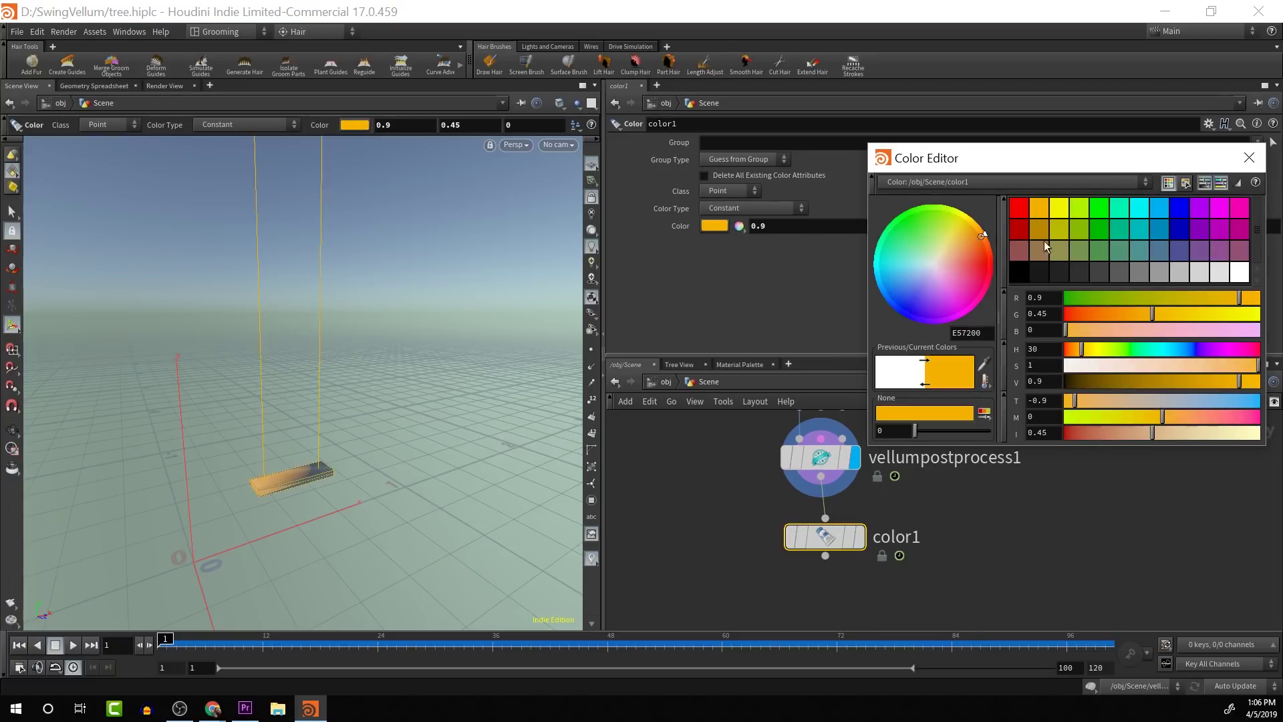
left_click(1088, 382)
left_click_drag(1212, 364, 1227, 364)
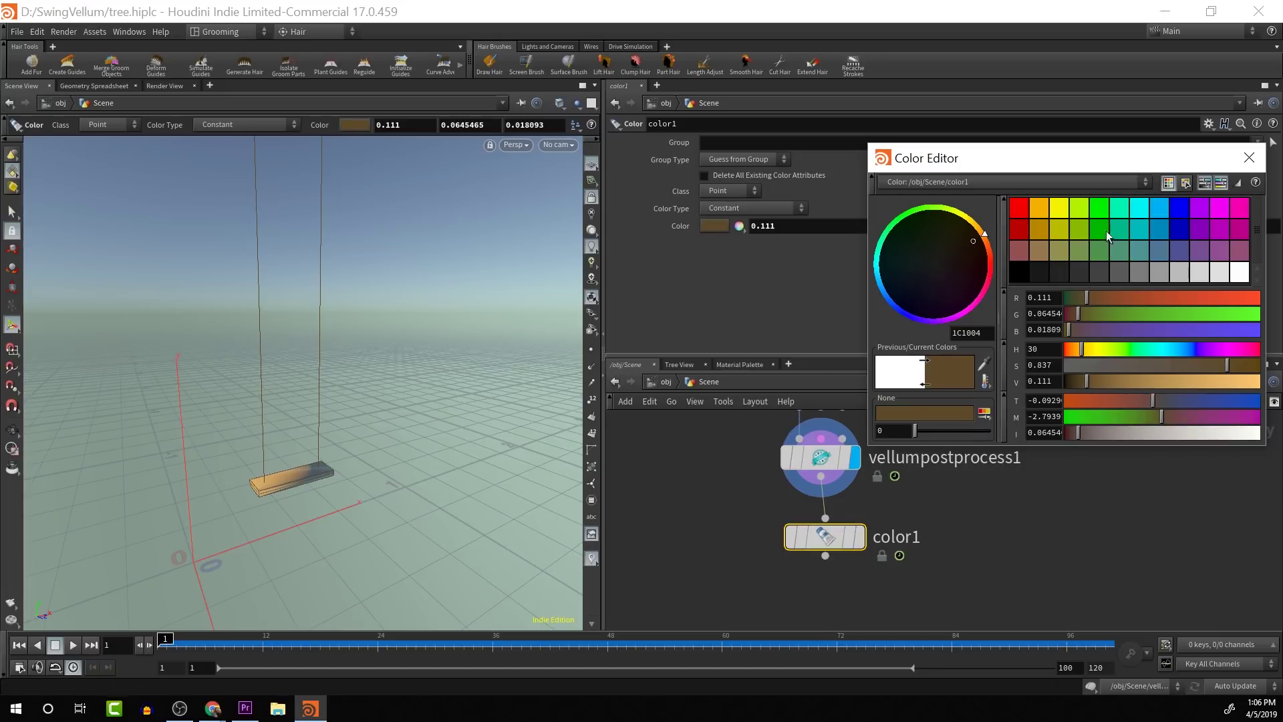
left_click(1249, 158)
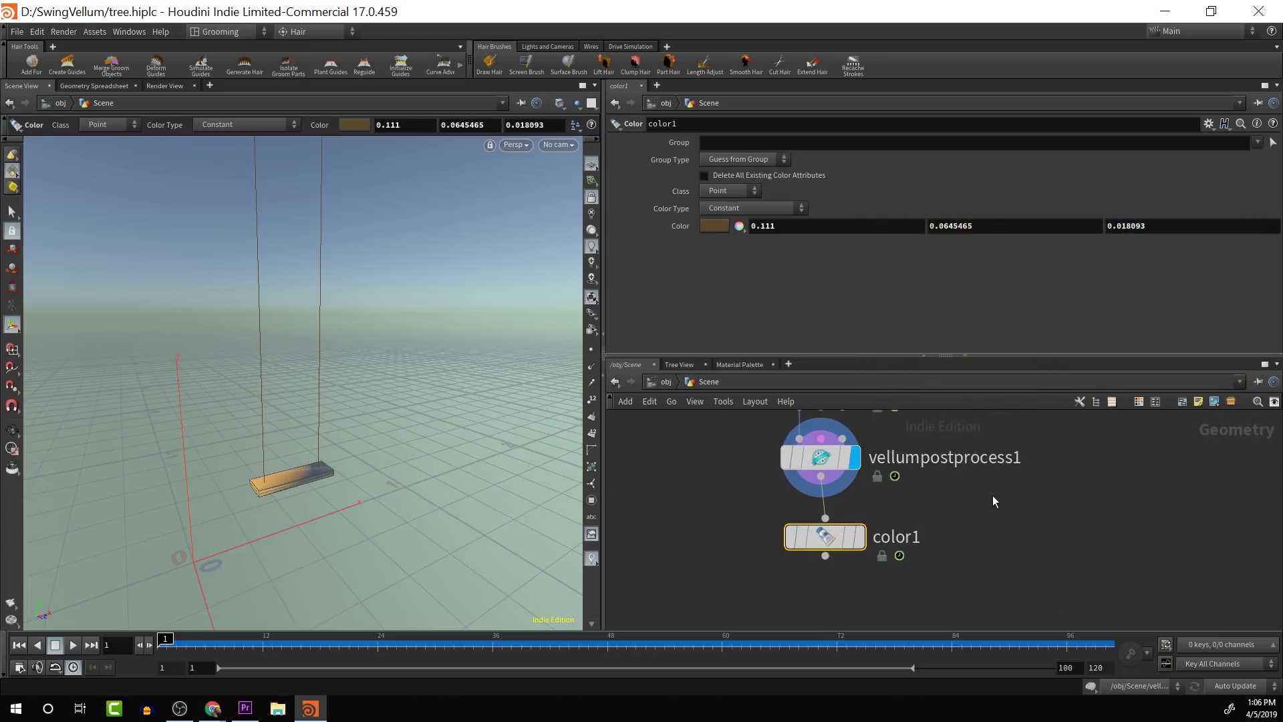
left_click(858, 537)
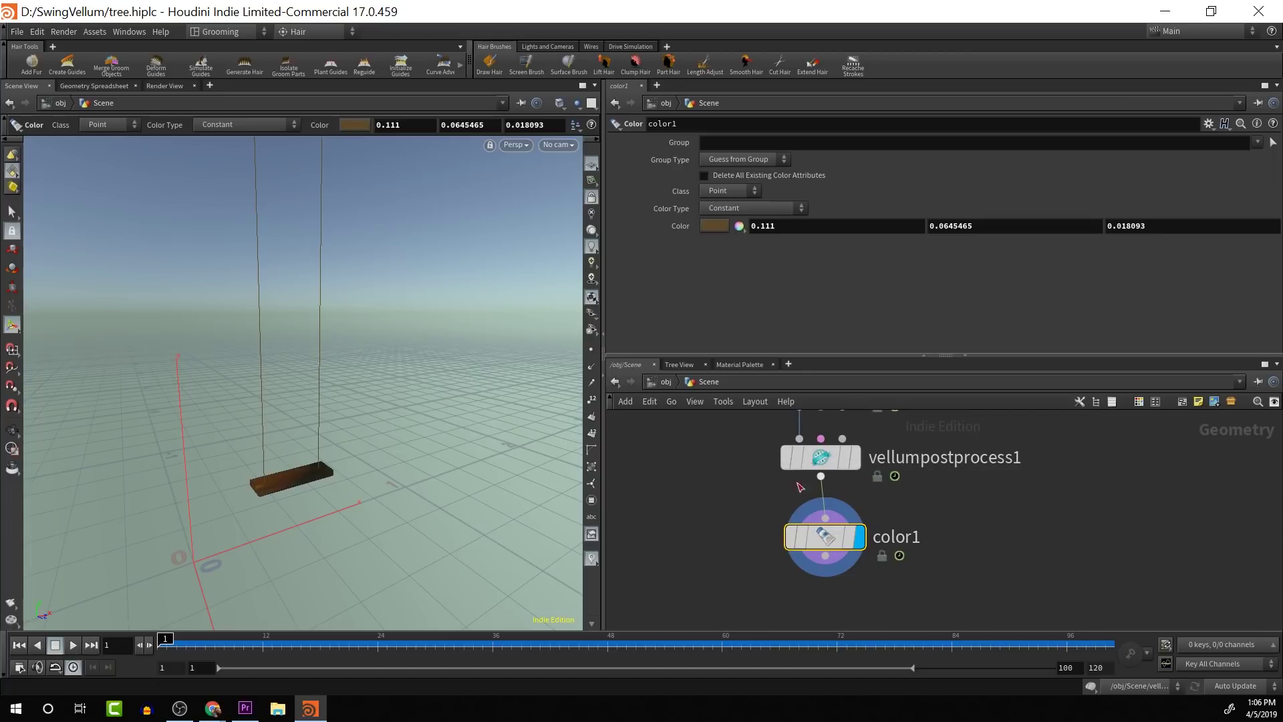
Brighten the brown in color1 by raising its value to 0.495, and check the swing's colour.
left_click(716, 227)
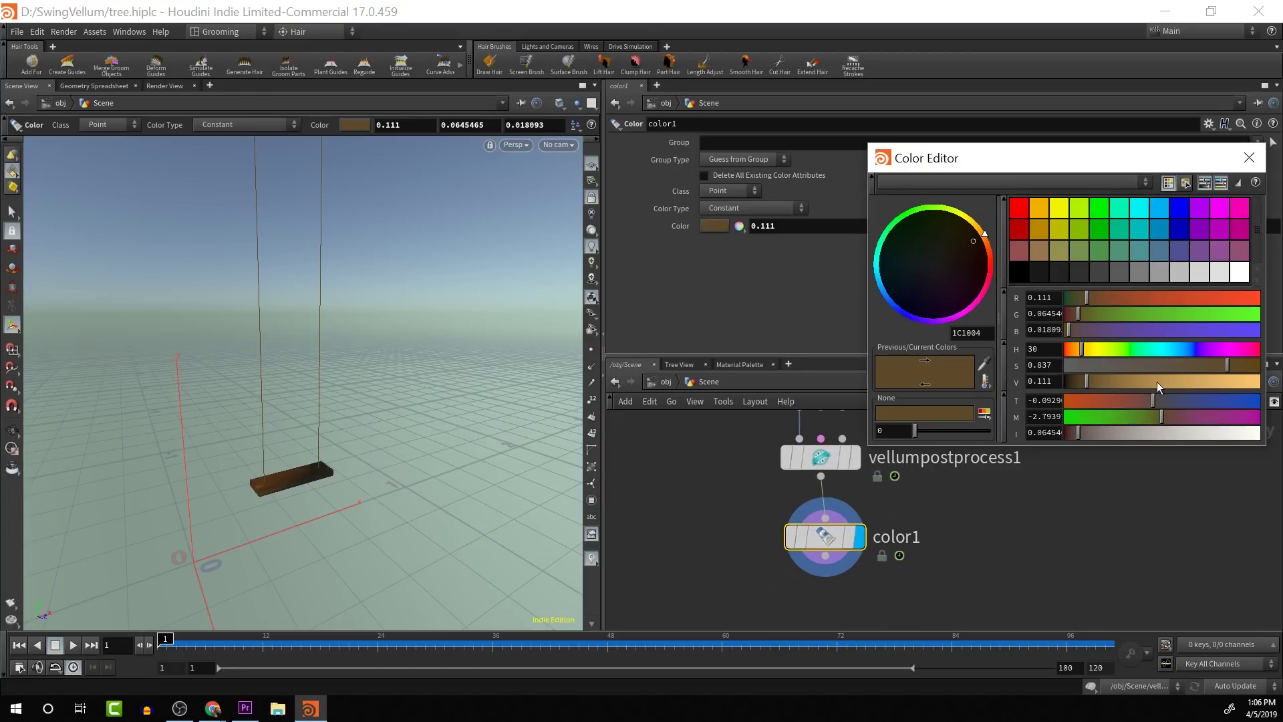
mouse_move(1157, 383)
left_mouse_down()
mouse_move(1107, 389)
mouse_move(1161, 391)
left_mouse_up()
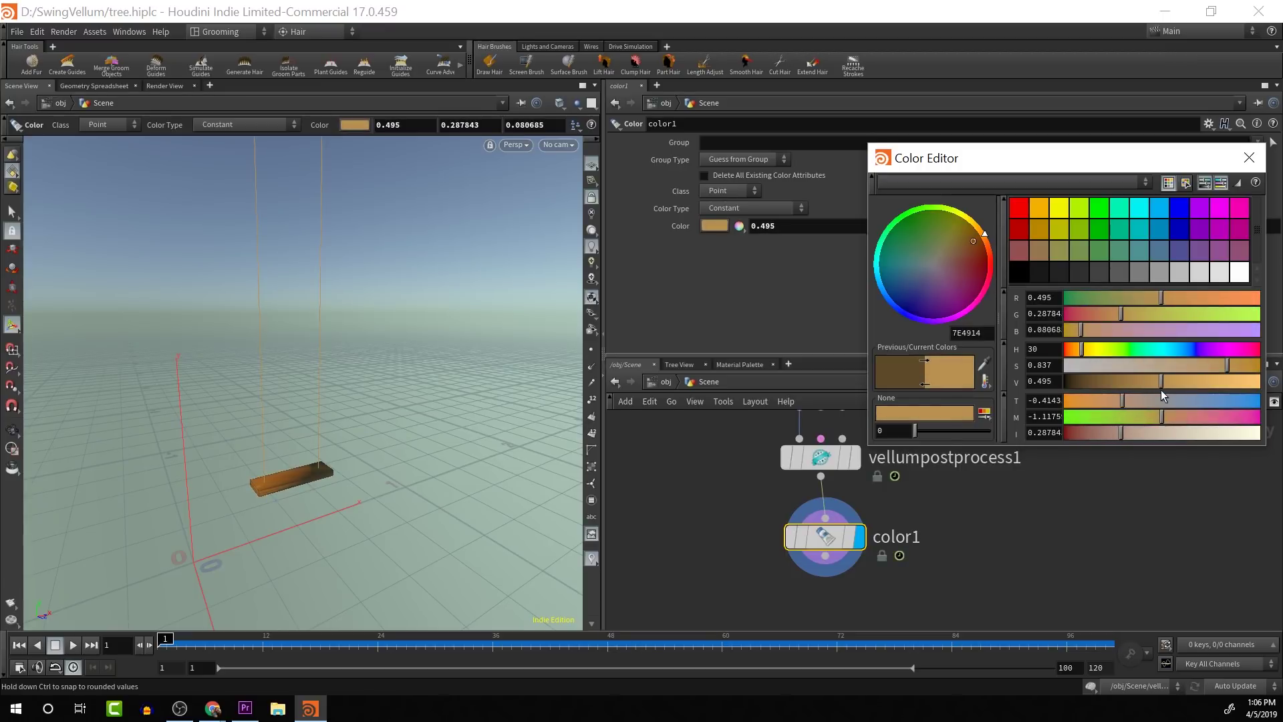
left_click(1249, 157)
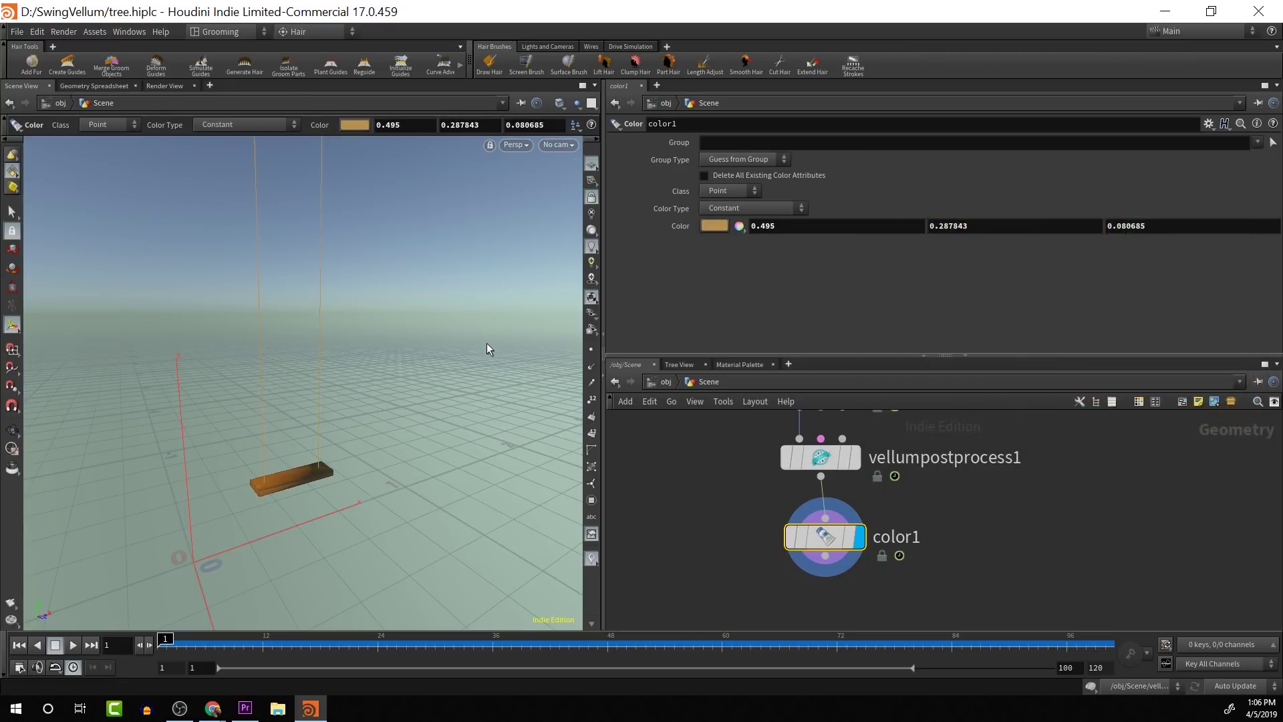
mouse_move(427, 461)
left_mouse_down("alt")
mouse_move(349, 439)
mouse_move(424, 467)
mouse_move(428, 454)
left_mouse_up("alt")
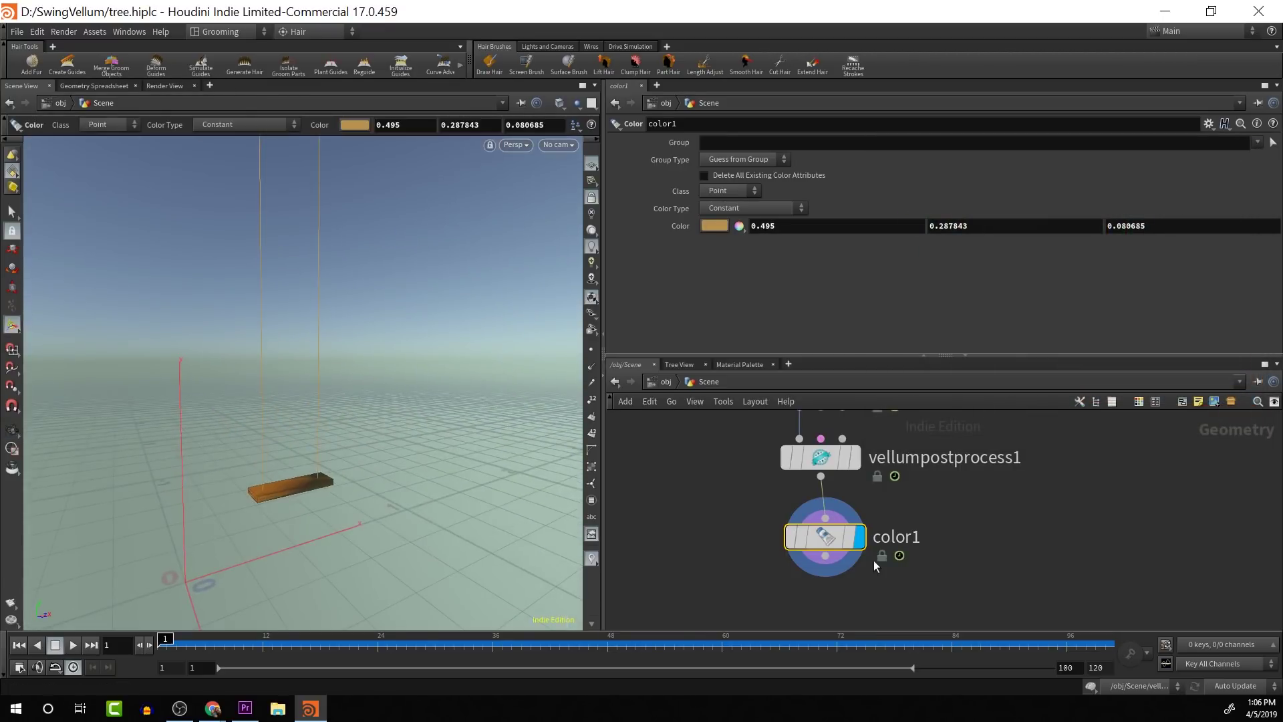
Align color1 under vellumpostprocess1, then add a PolyWire node wired to its output and display the result.
left_click_drag(826, 552, 822, 545)
left_click(821, 548)
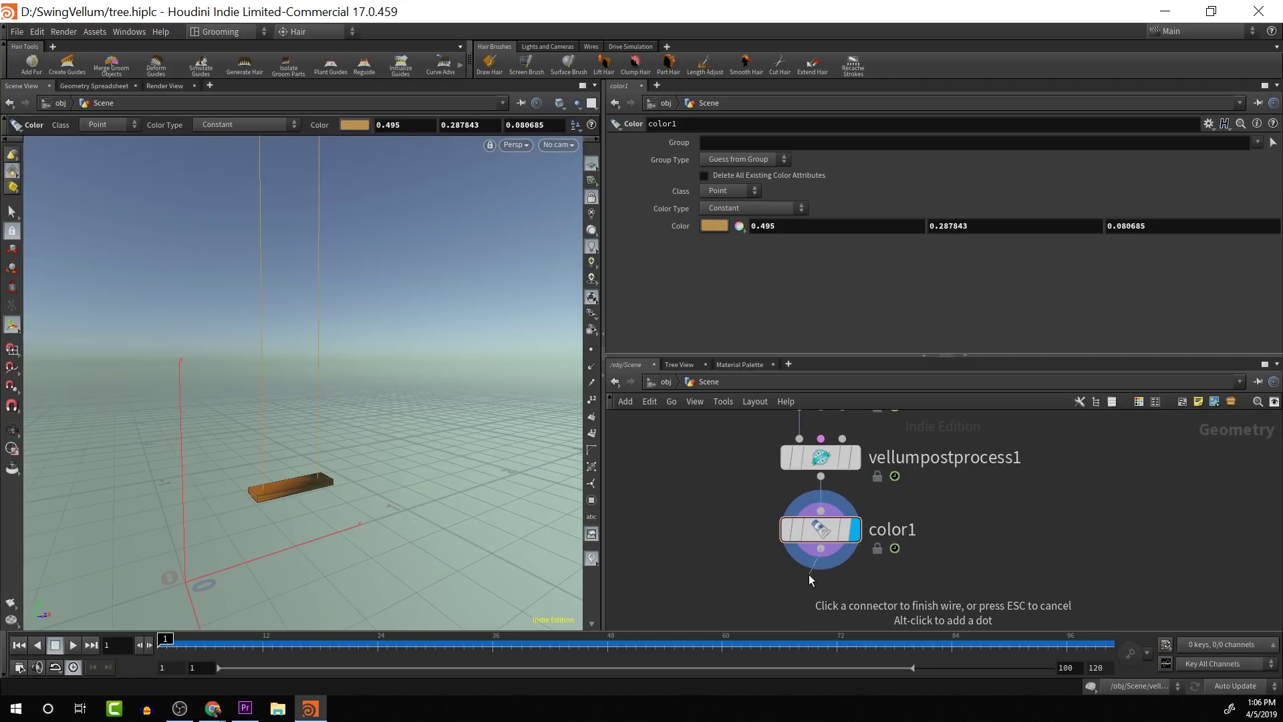
left_click(808, 575)
type("polywi")
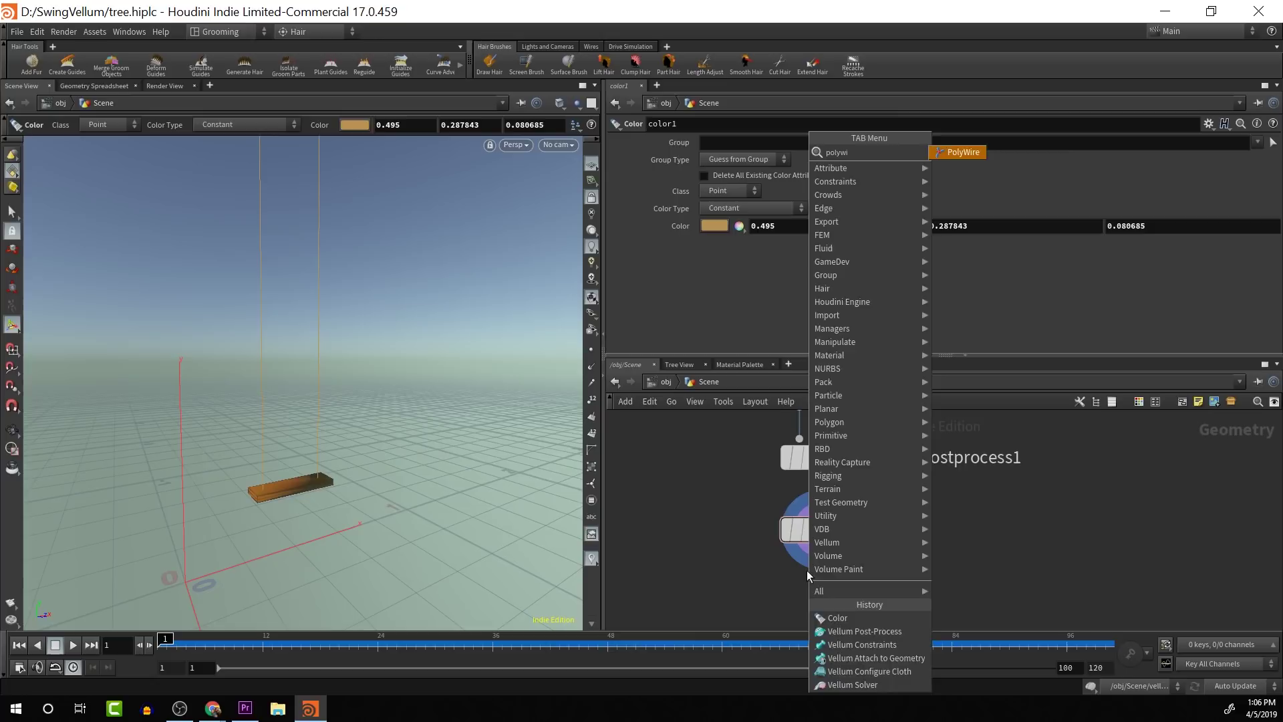
key("Return")
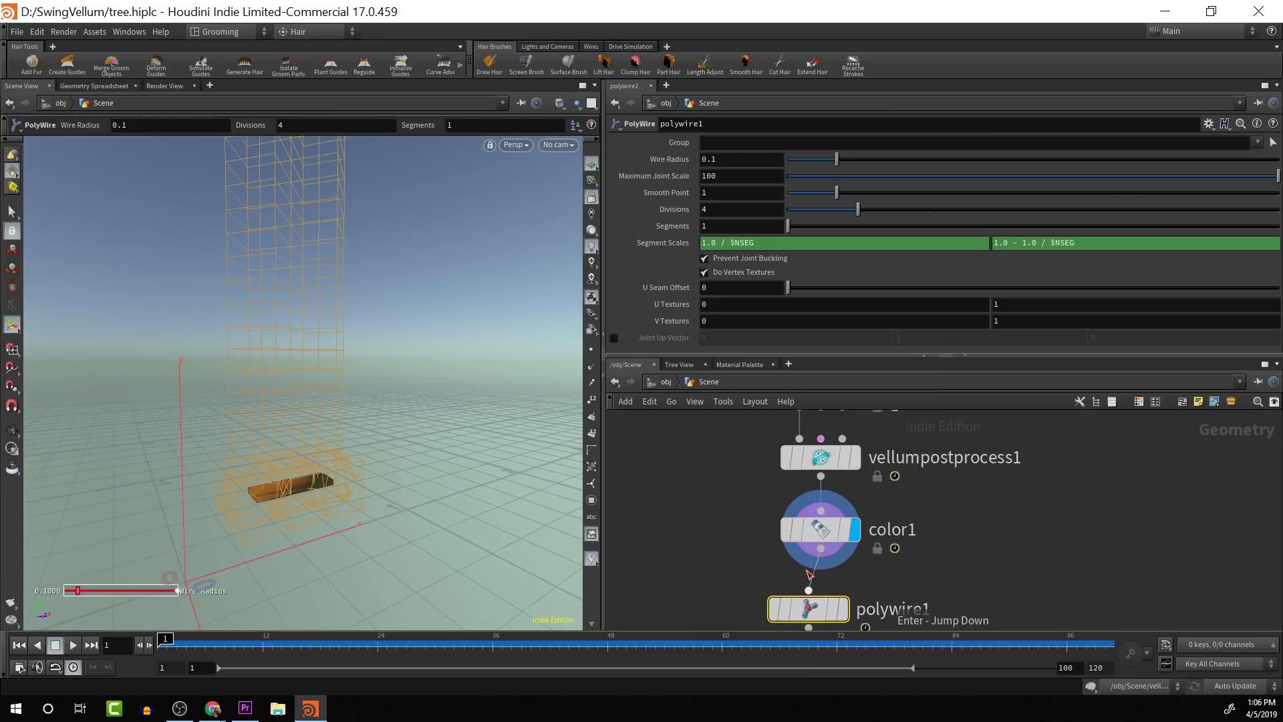
left_click(840, 609)
key("Escape")
key("Return")
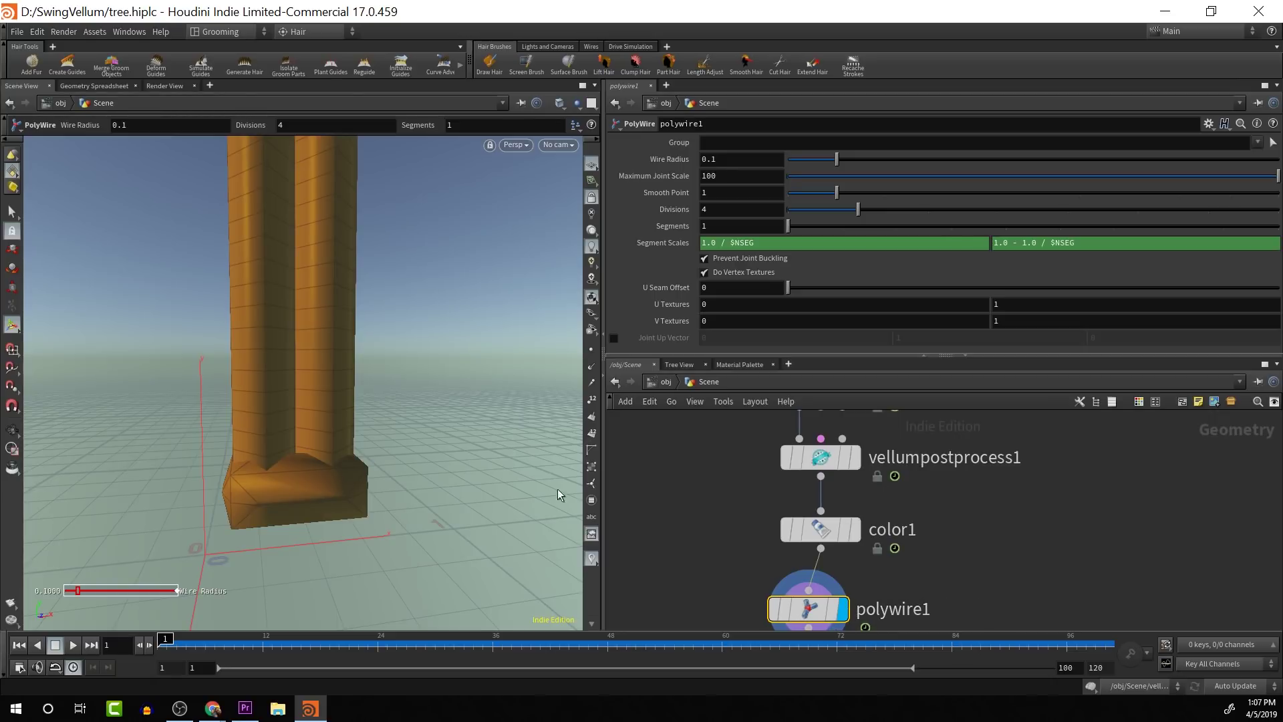
Align polywire1 under color1 and limit it to the rope group.
left_click_drag(277, 421, 252, 450, "alt")
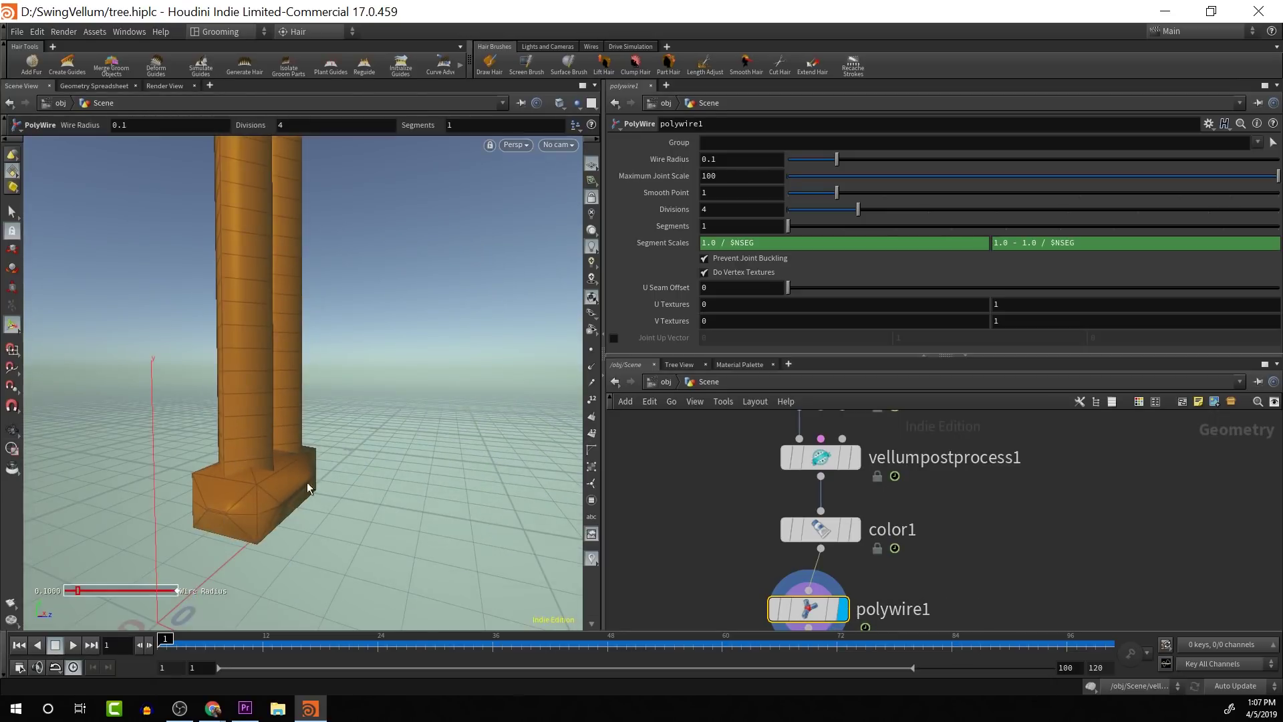
left_click_drag(806, 612, 820, 595)
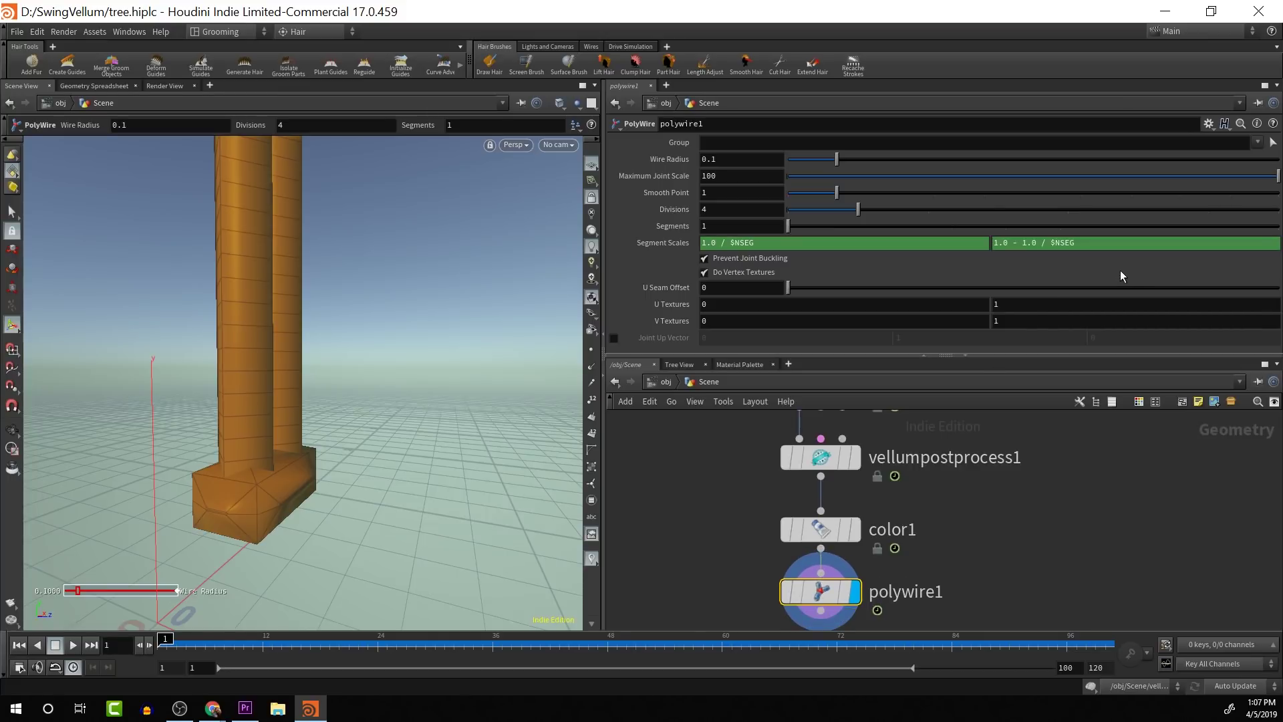
left_click(1257, 143)
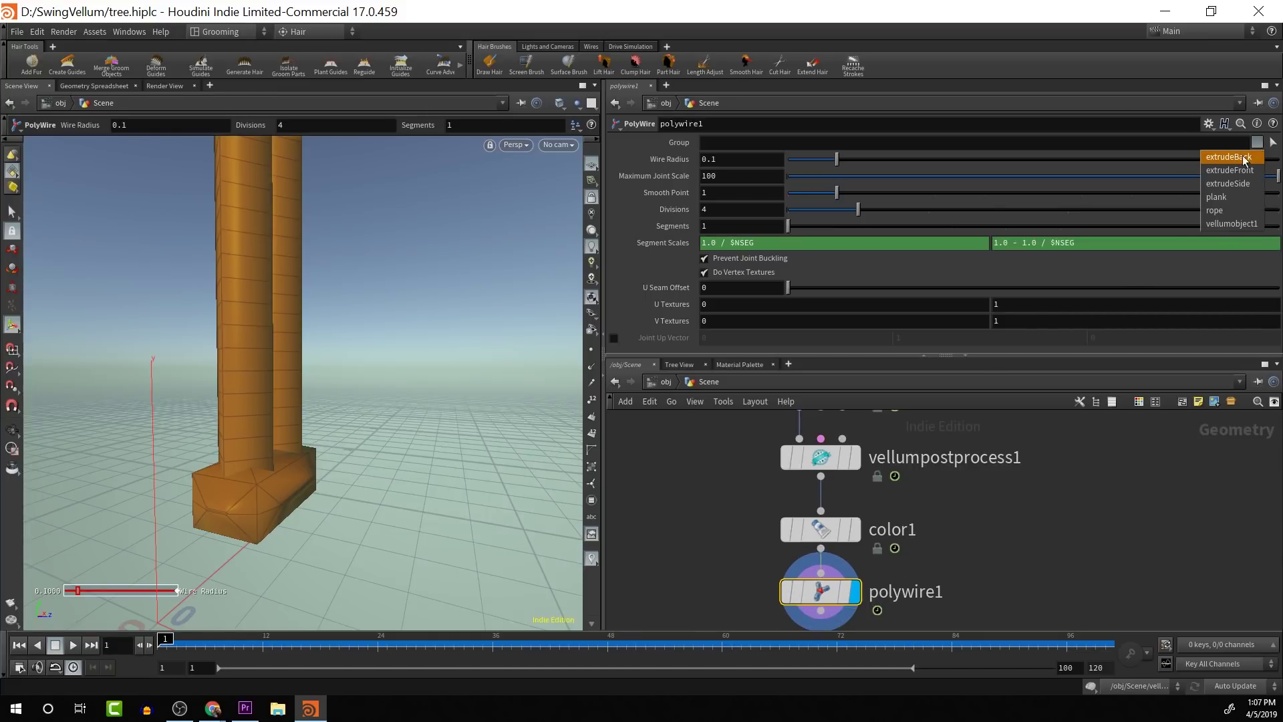
left_click(1231, 210)
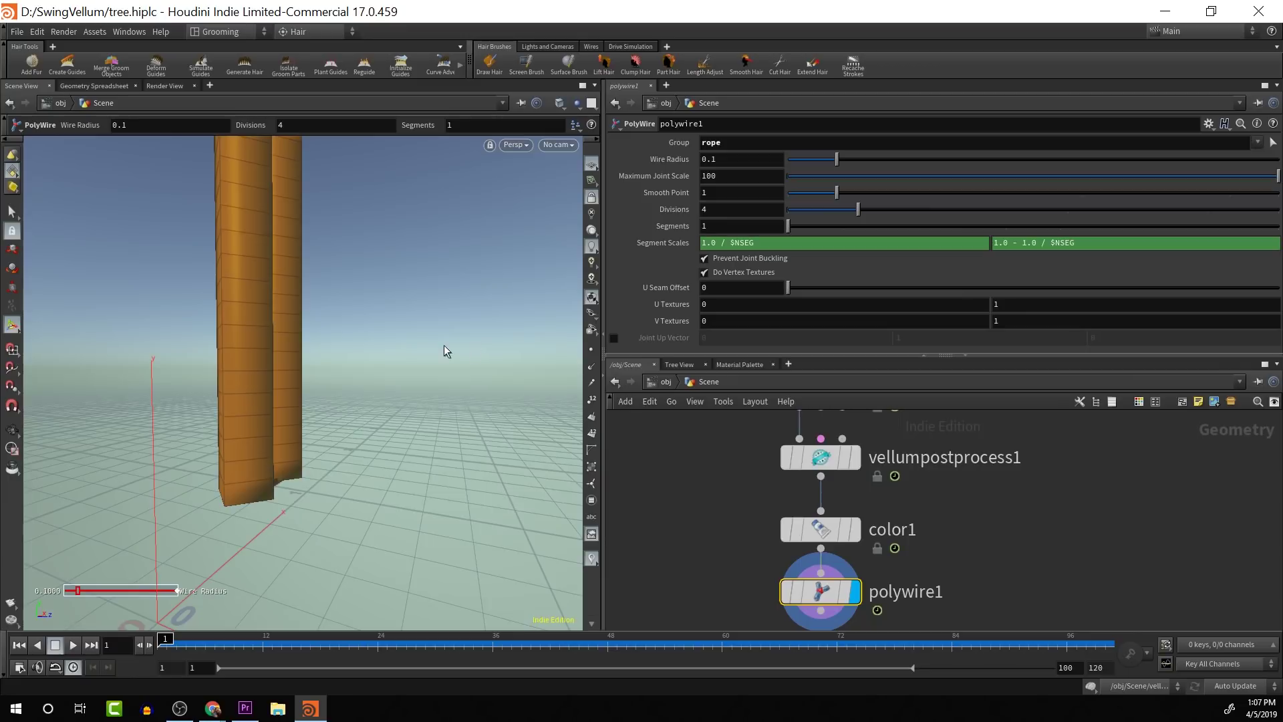
left_click_drag(396, 349, 333, 364, "alt")
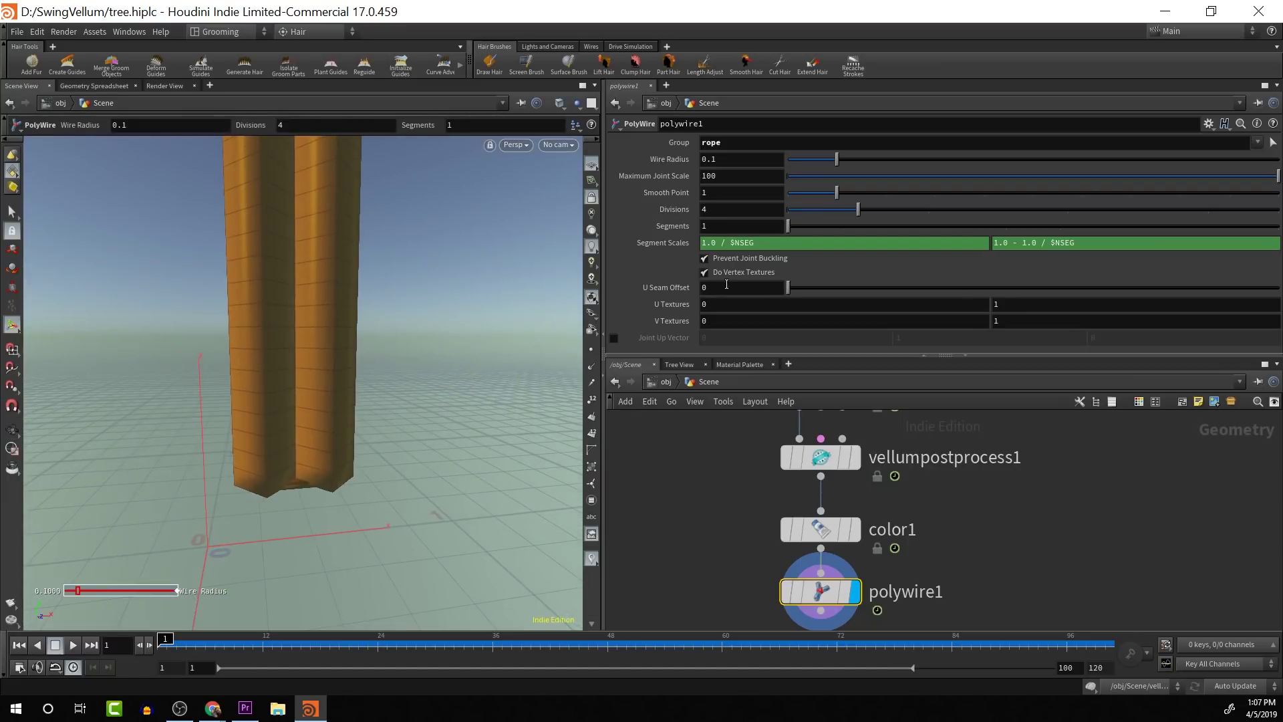
Thin the ropes in polywire1 to a wire radius of 0.005 and set the divisions to 6.
left_click_drag(837, 160, 793, 167)
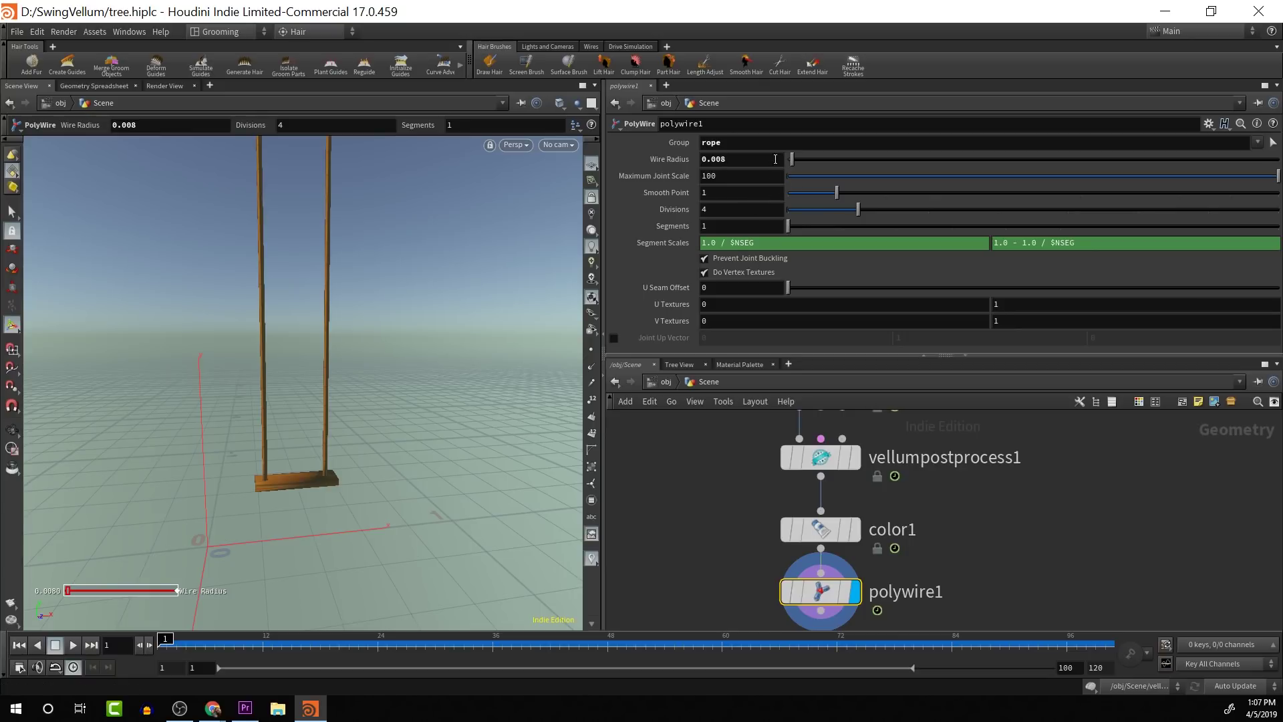
middle_click_drag(992, 560, 995, 477)
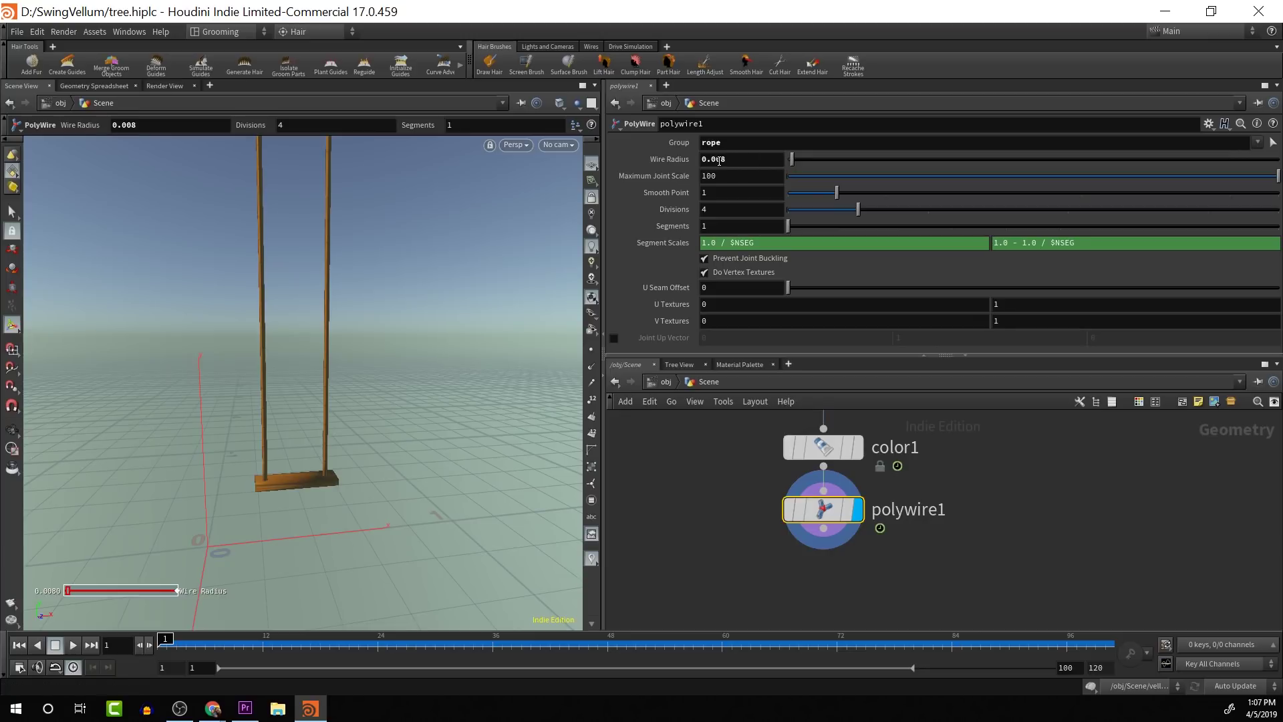
left_click_drag(744, 161, 771, 163)
type("5")
key("Return")
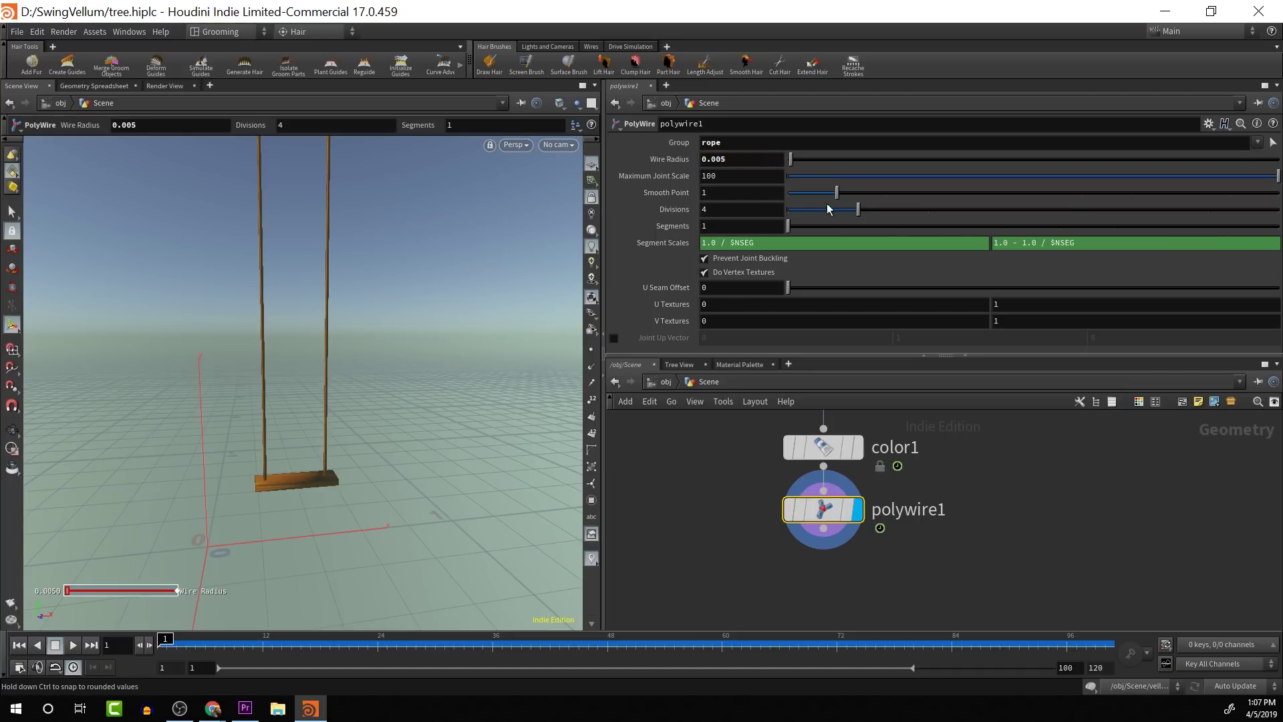
left_click_drag(882, 212, 899, 215)
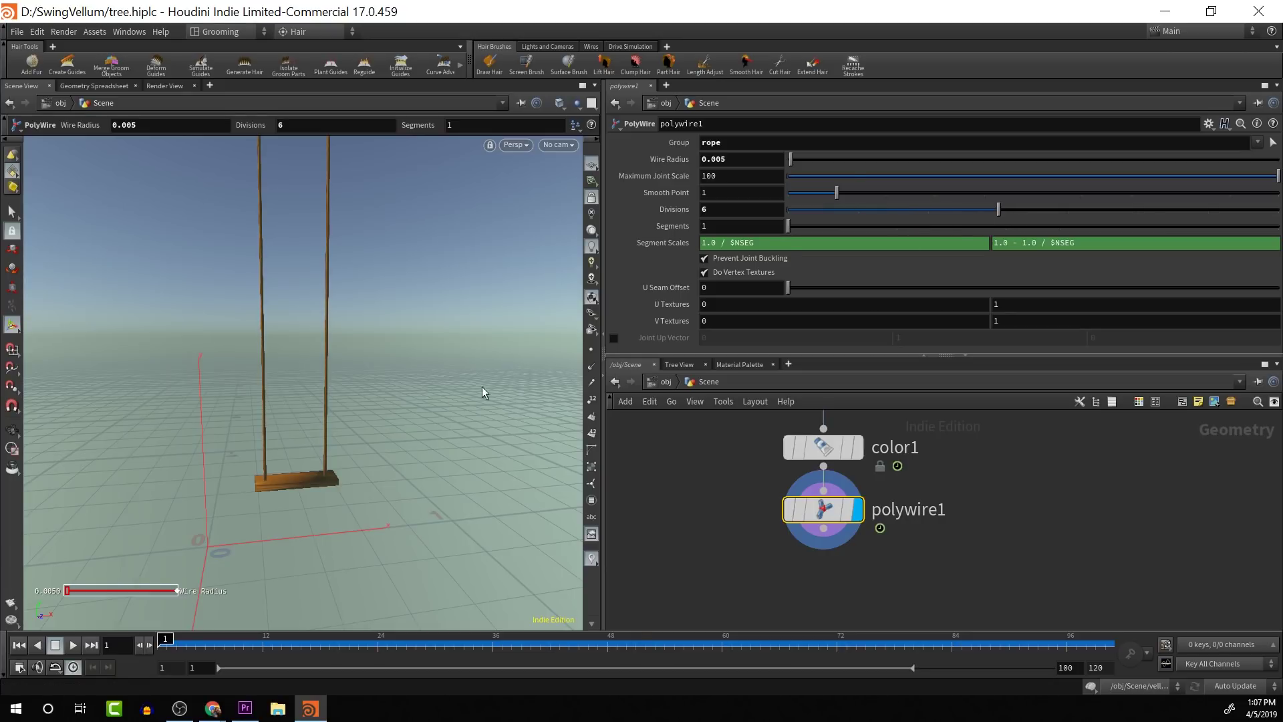
mouse_move(410, 386)
left_mouse_down("alt")
mouse_move(476, 372)
mouse_move(391, 390)
left_mouse_up("alt")
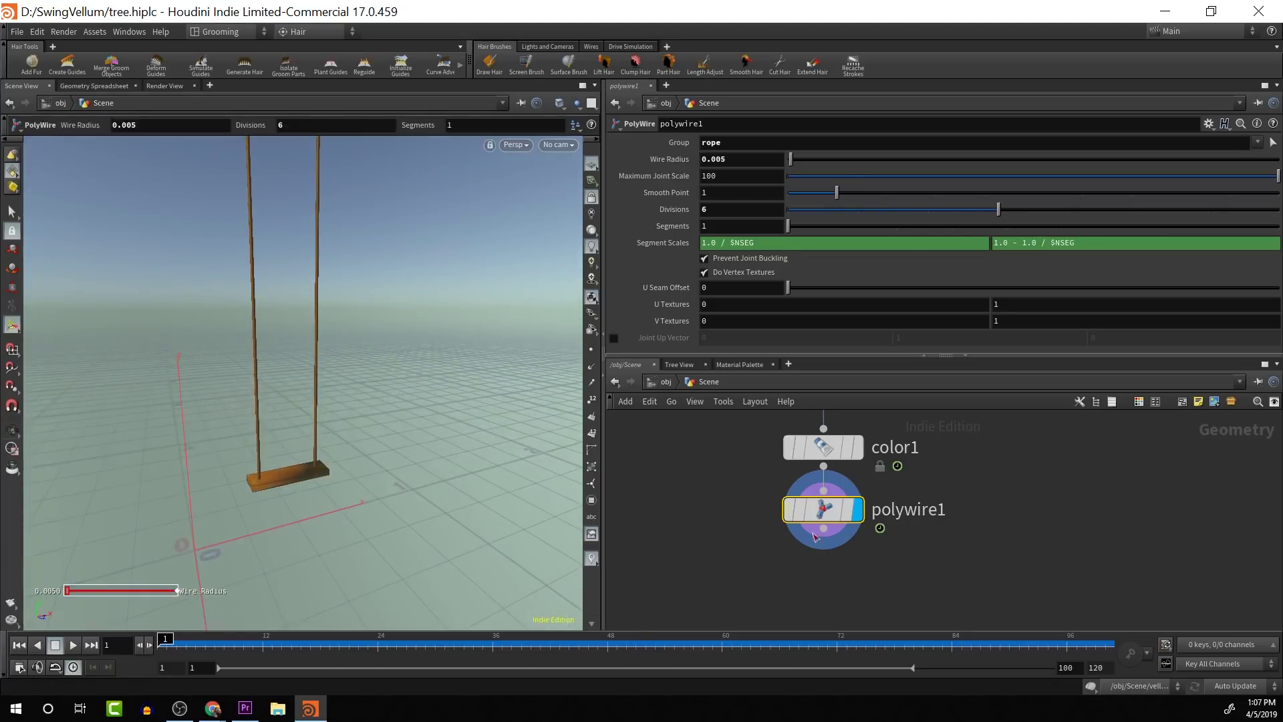
Reposition merge1 below the two branches, wire polywire1's output into it, and display the merged scene.
scroll(871, 548, "down", 1)
scroll(871, 549, "down", 3)
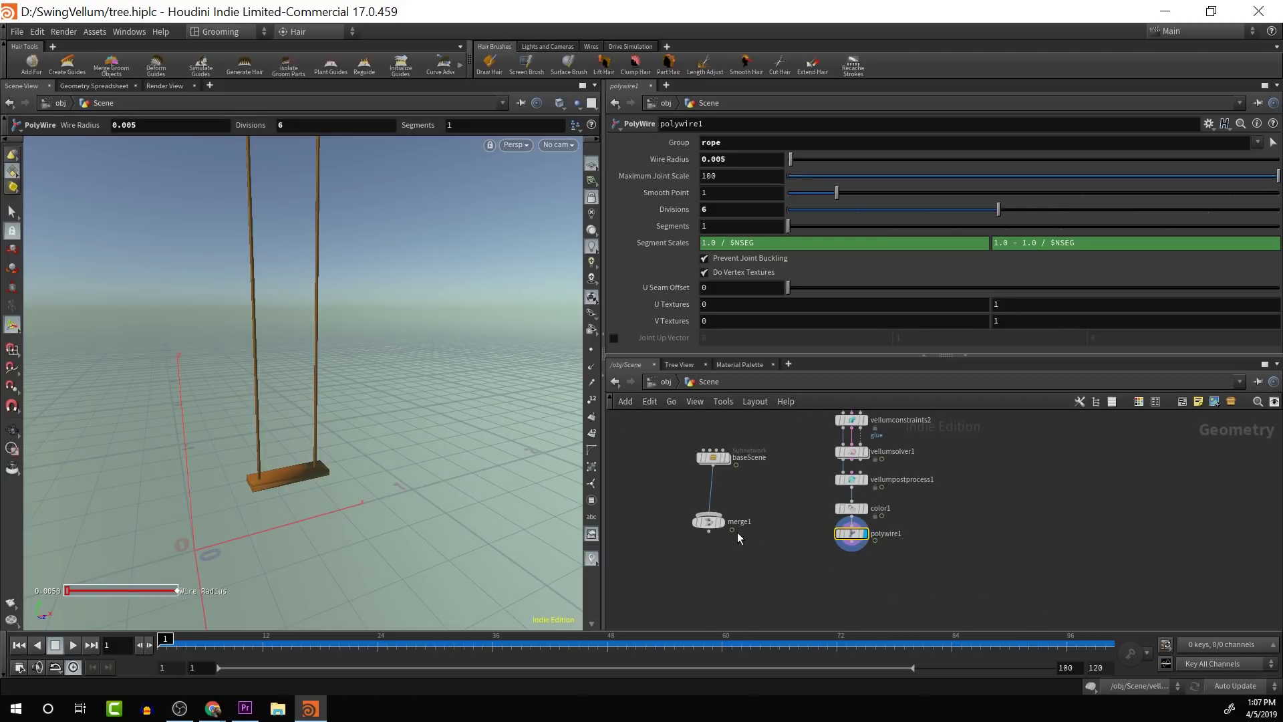
left_click_drag(721, 526, 760, 581)
left_click_drag(853, 543, 764, 578)
left_click(764, 575)
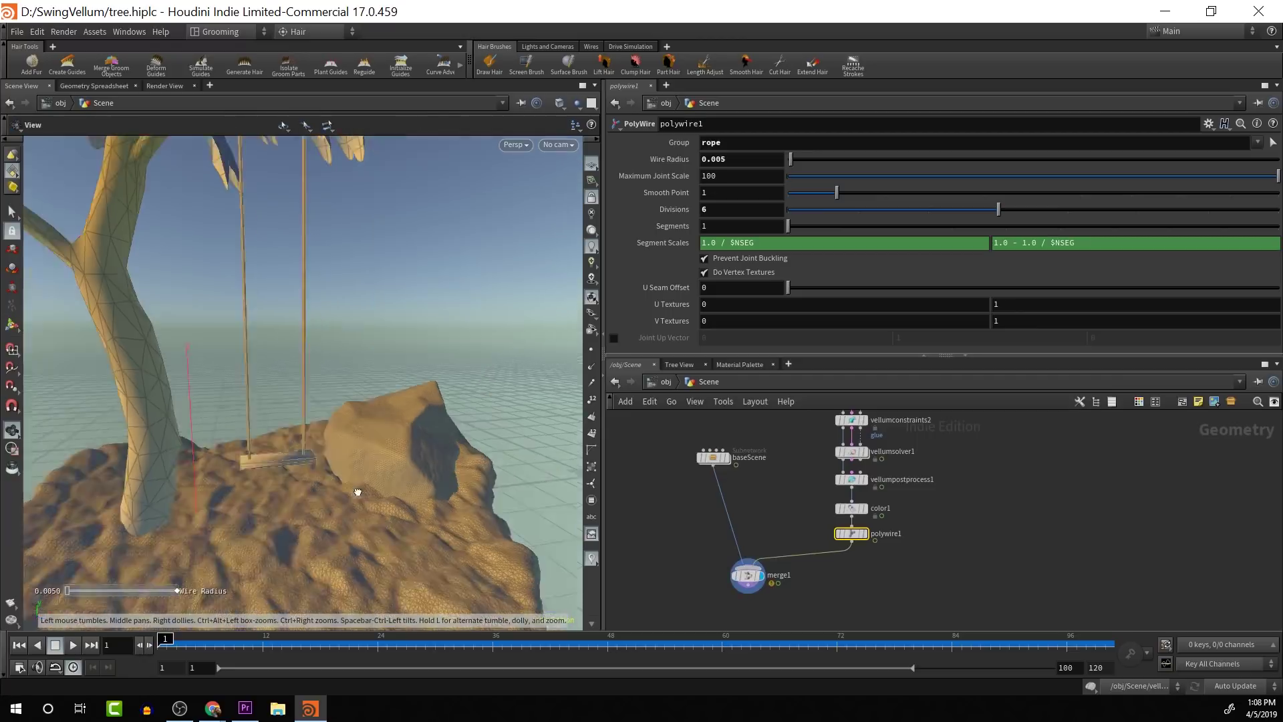
Examine the swing's ropes and plank within the merged tree scene, from afar and up close.
mouse_move(358, 492)
right_mouse_down()
mouse_move(310, 468)
mouse_move(379, 473)
mouse_move(356, 485)
right_mouse_up()
left_click_drag(355, 484, 357, 483)
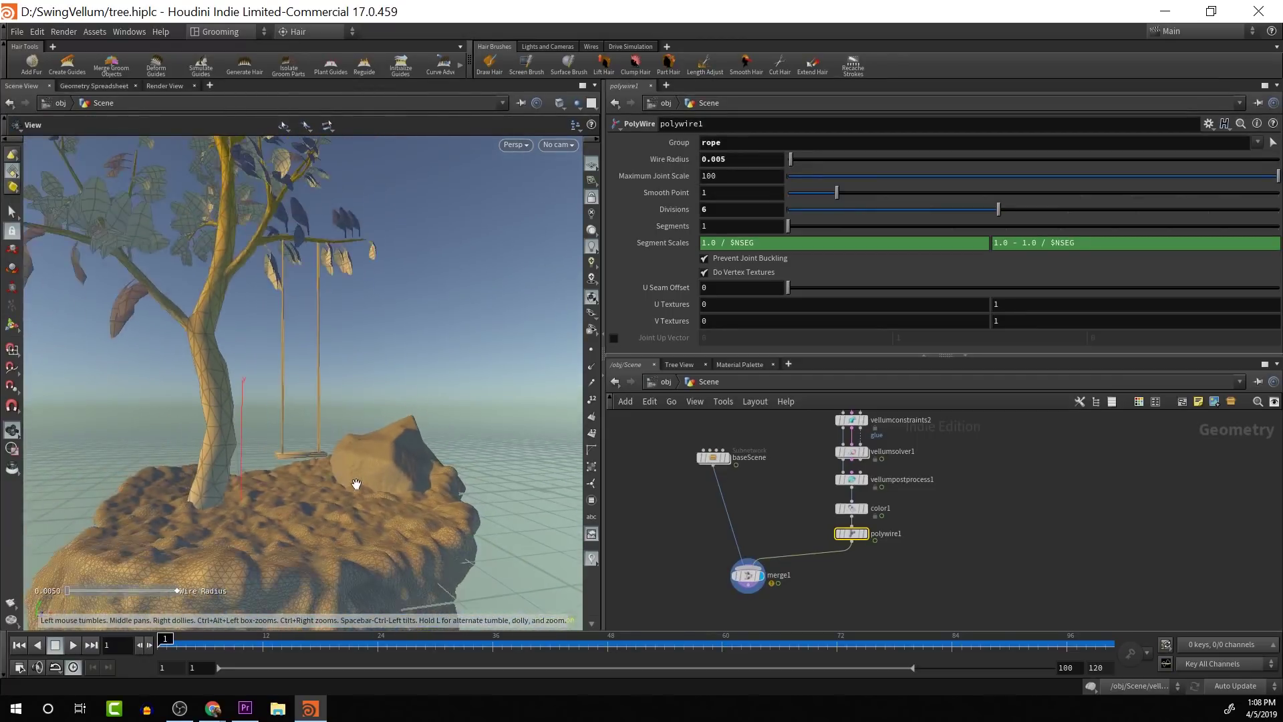
scroll(357, 485, "up", 5)
middle_click_drag(358, 488, 436, 483)
scroll(302, 467, "up", 2)
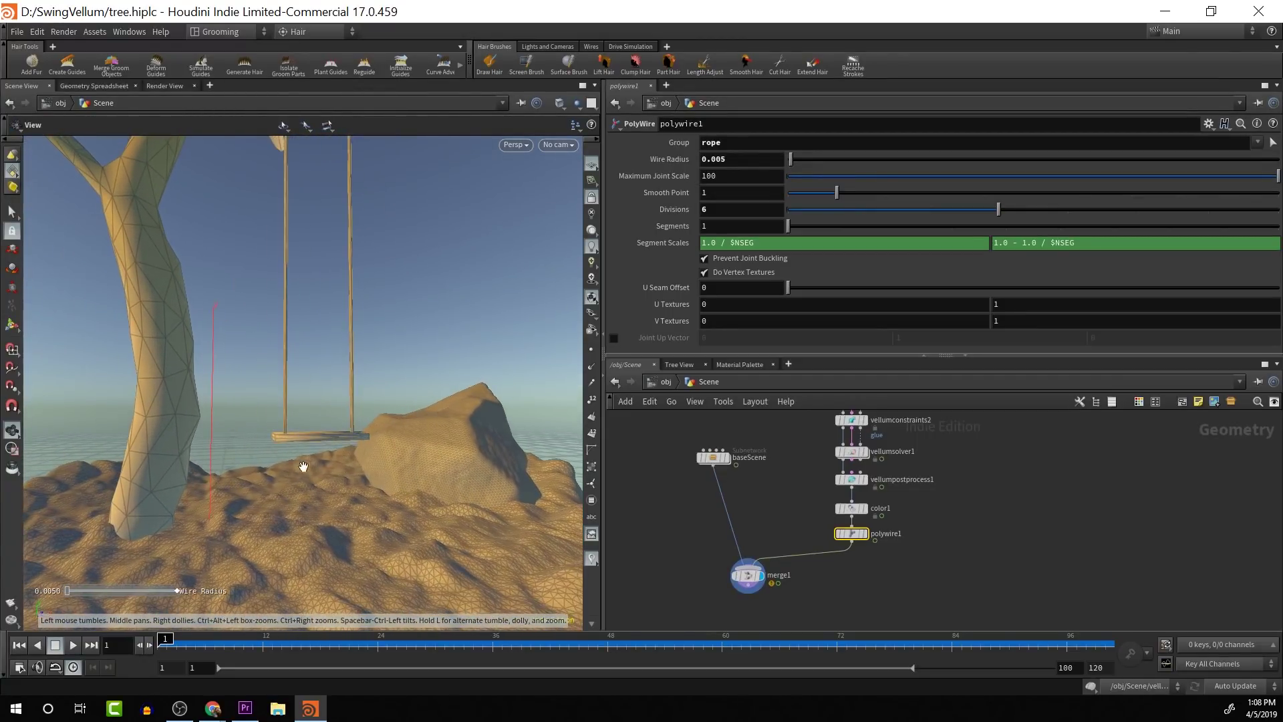
scroll(322, 466, "up", 3)
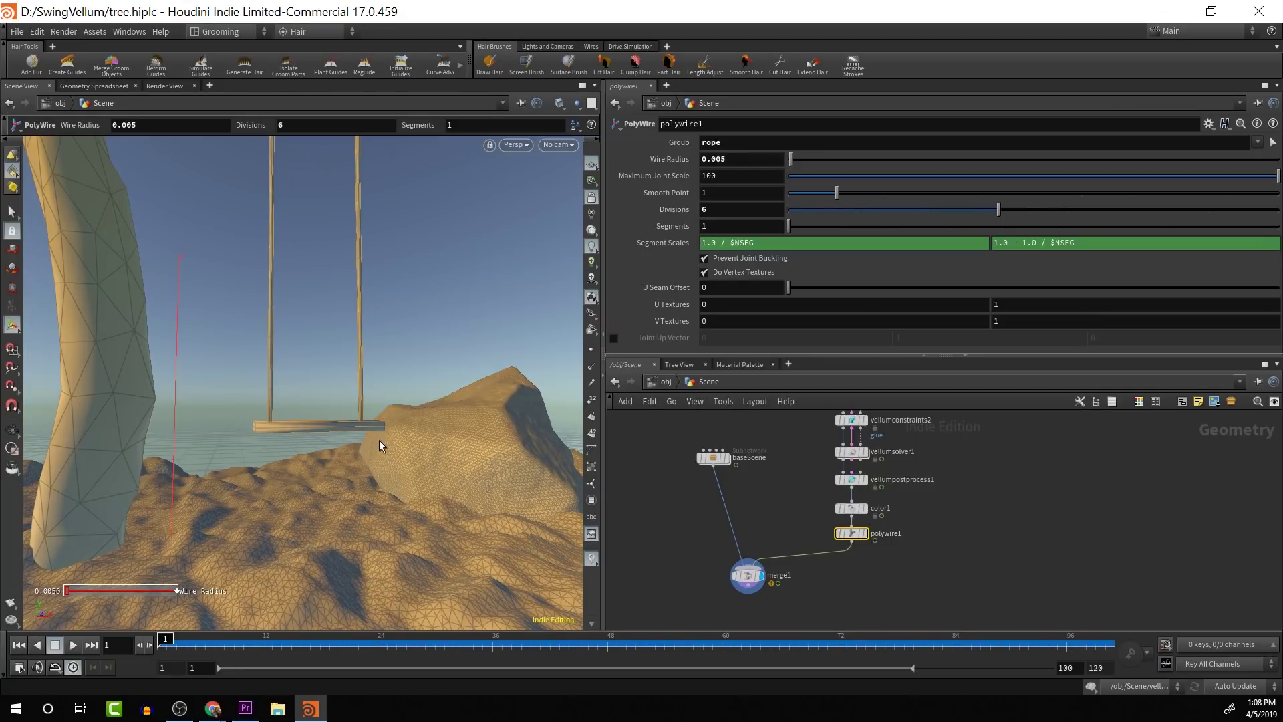
scroll(376, 455, "up", 3)
scroll(377, 455, "up", 1)
scroll(374, 454, "down", 4)
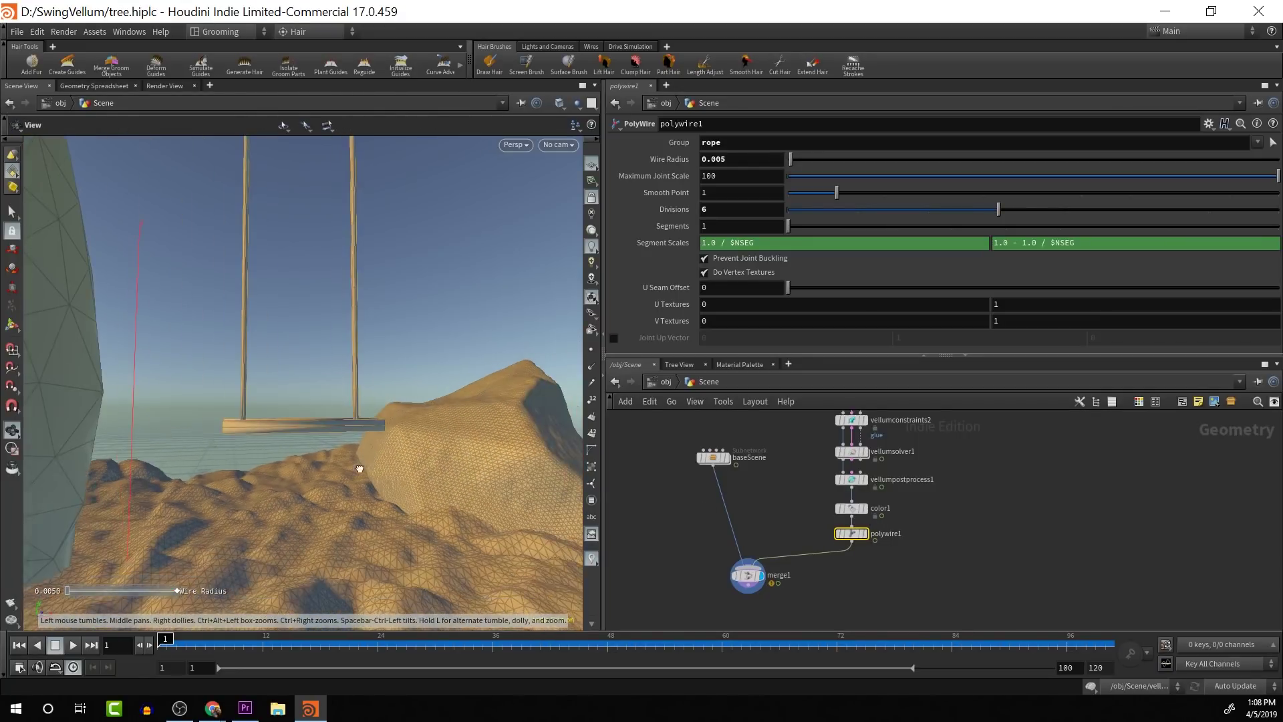
left_click_drag(359, 470, 441, 476)
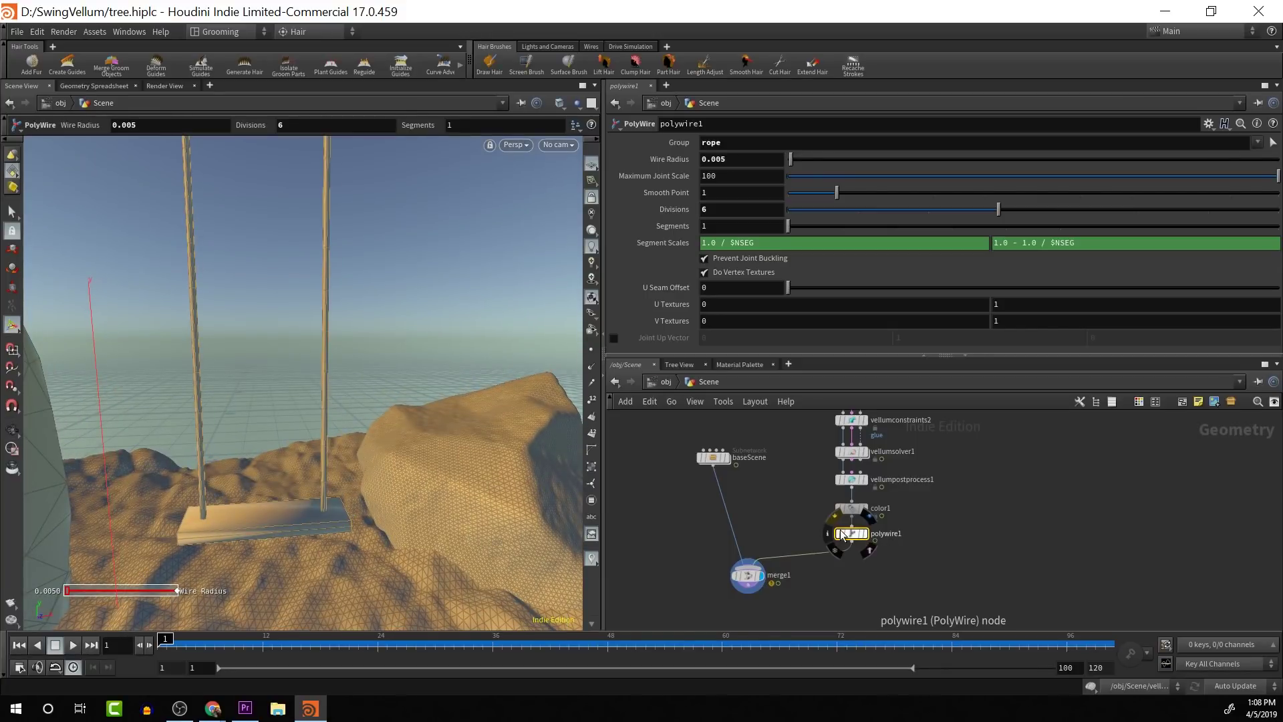
Add a second Color node on the wire between polywire1 and merge1.
key("Tab")
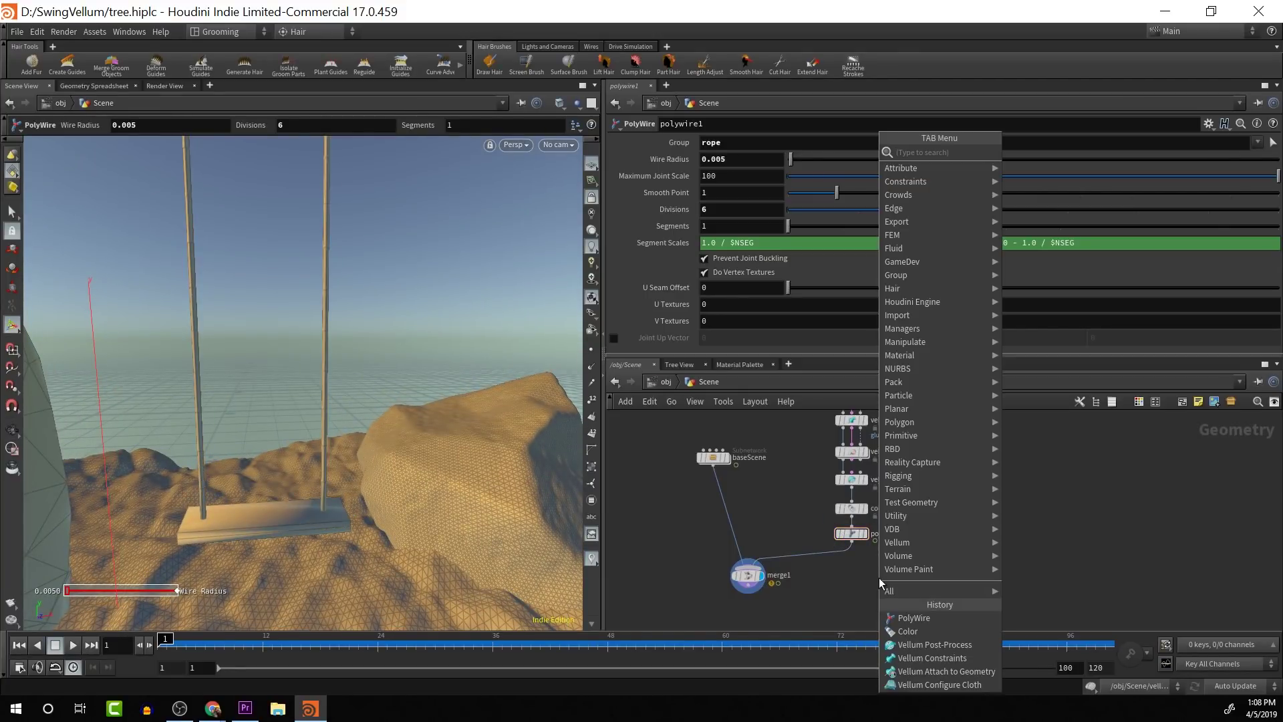
type("color")
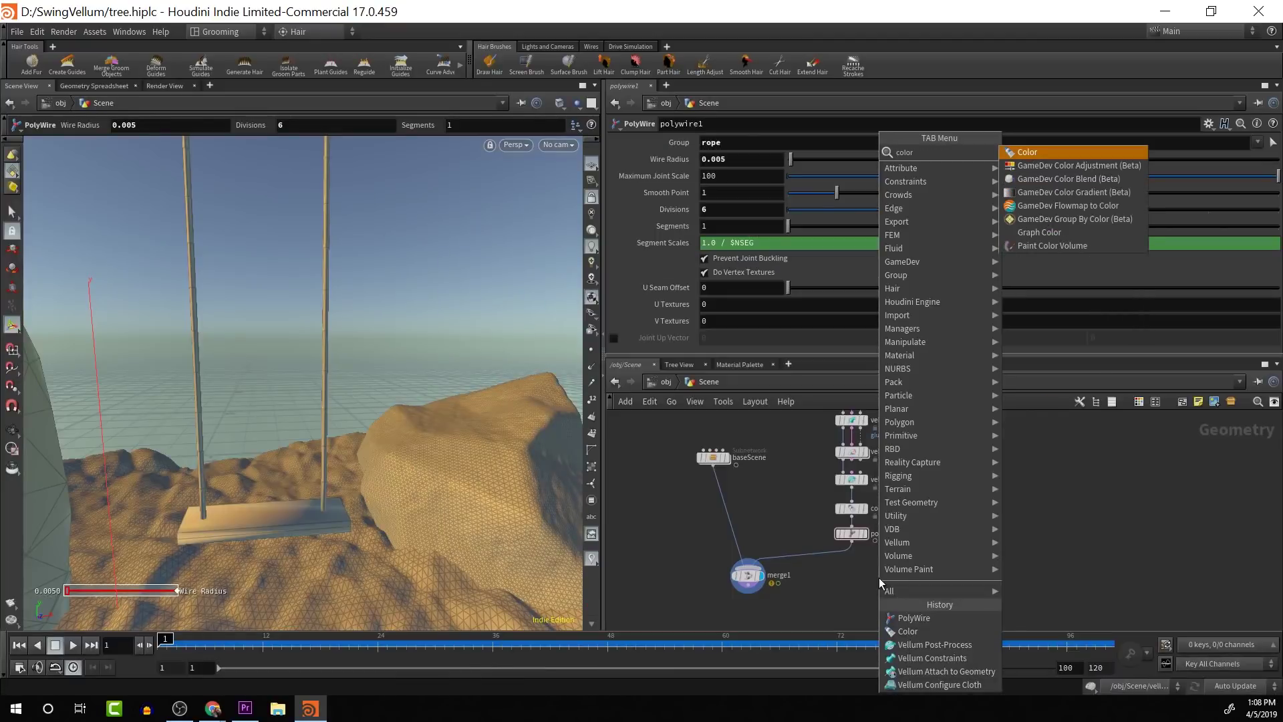
key("Return")
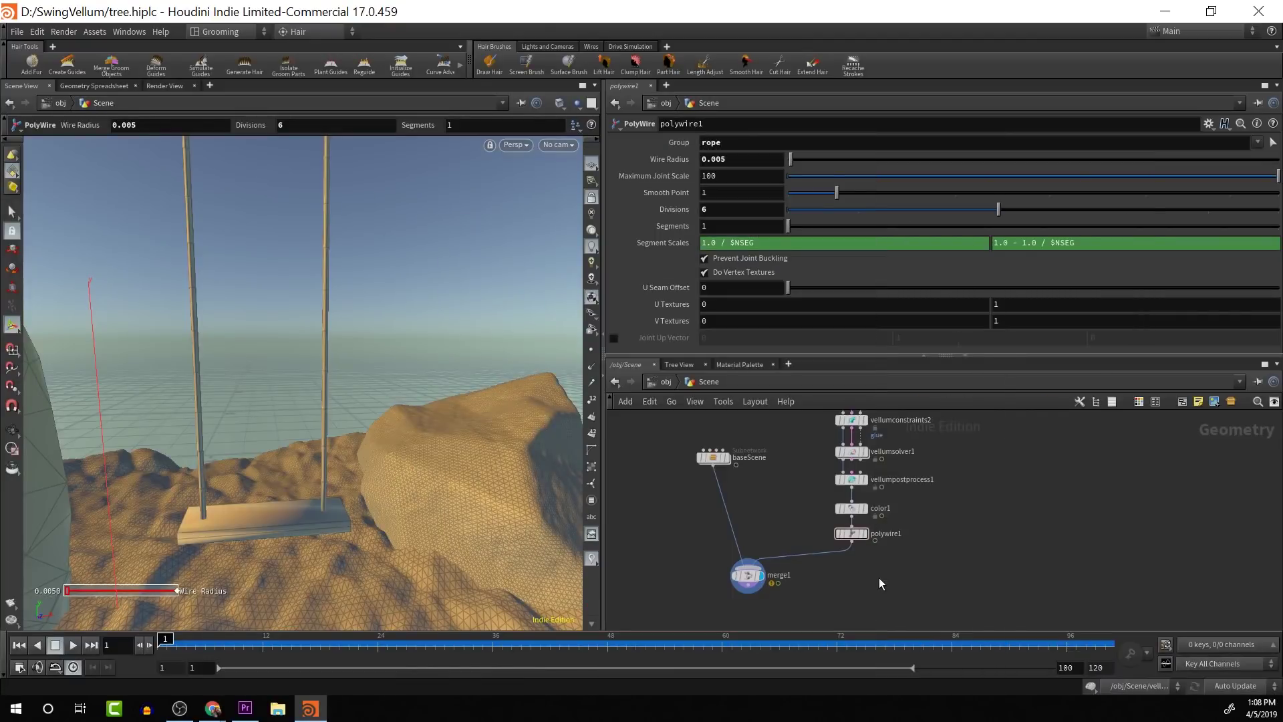
left_click(825, 556)
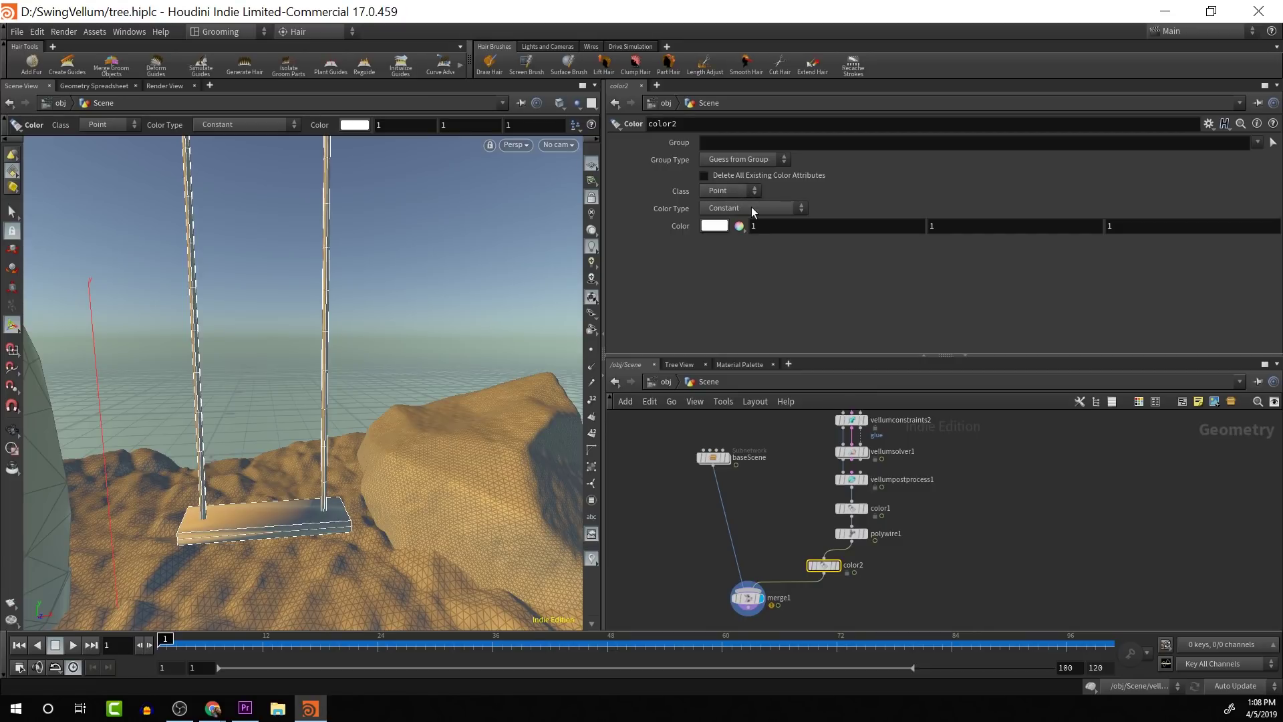
Set color2 to a light tan with hue 30, saturation 0.529 and value 0.952.
left_click(725, 225)
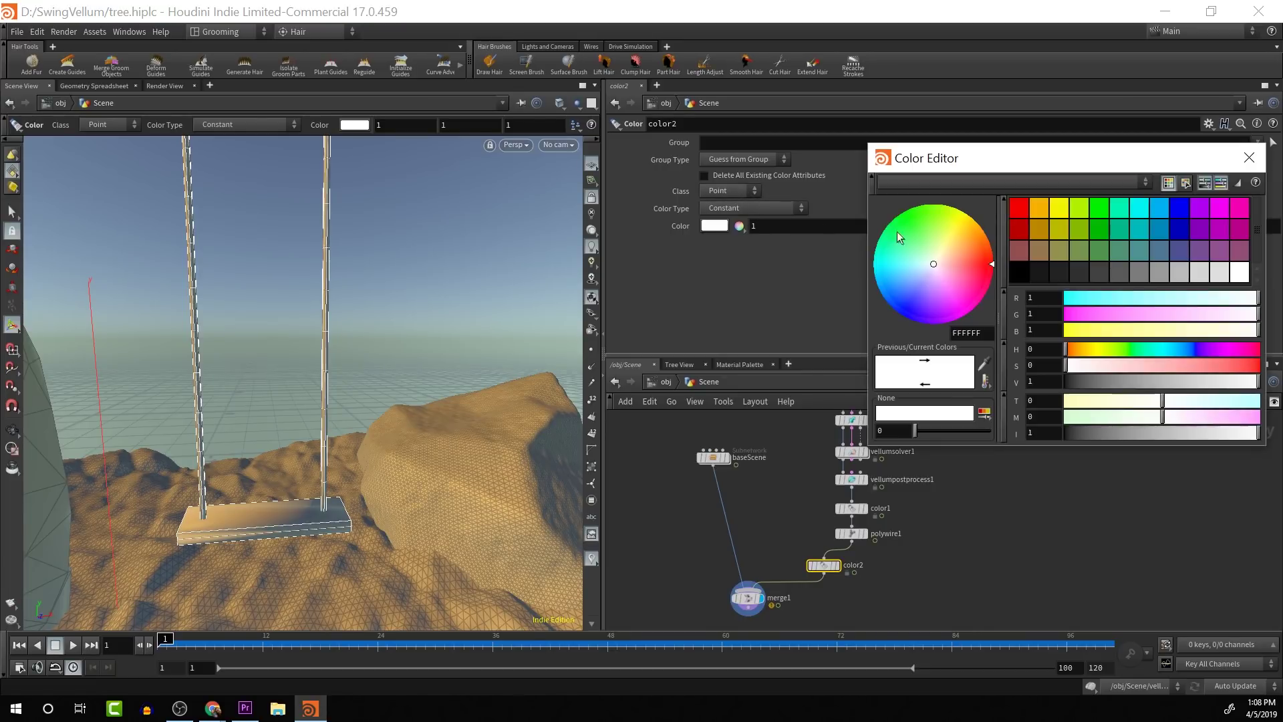
left_click(1040, 210)
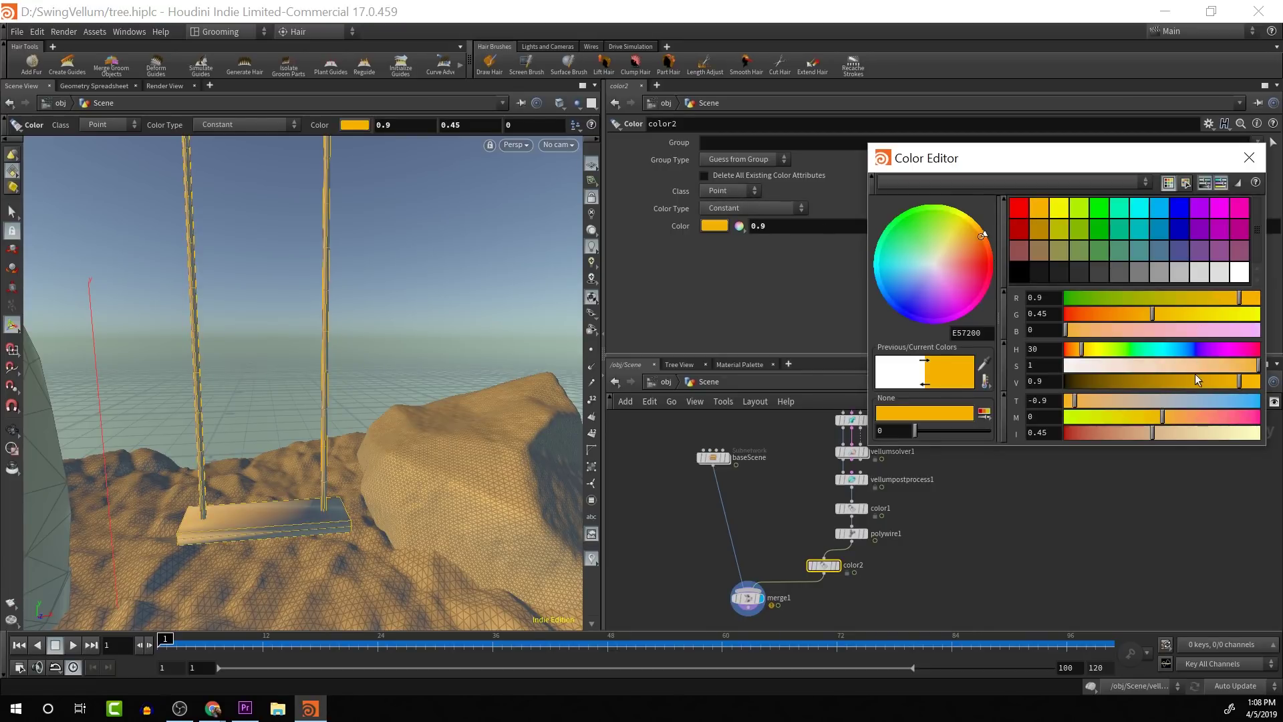
left_click_drag(1183, 367, 1250, 382)
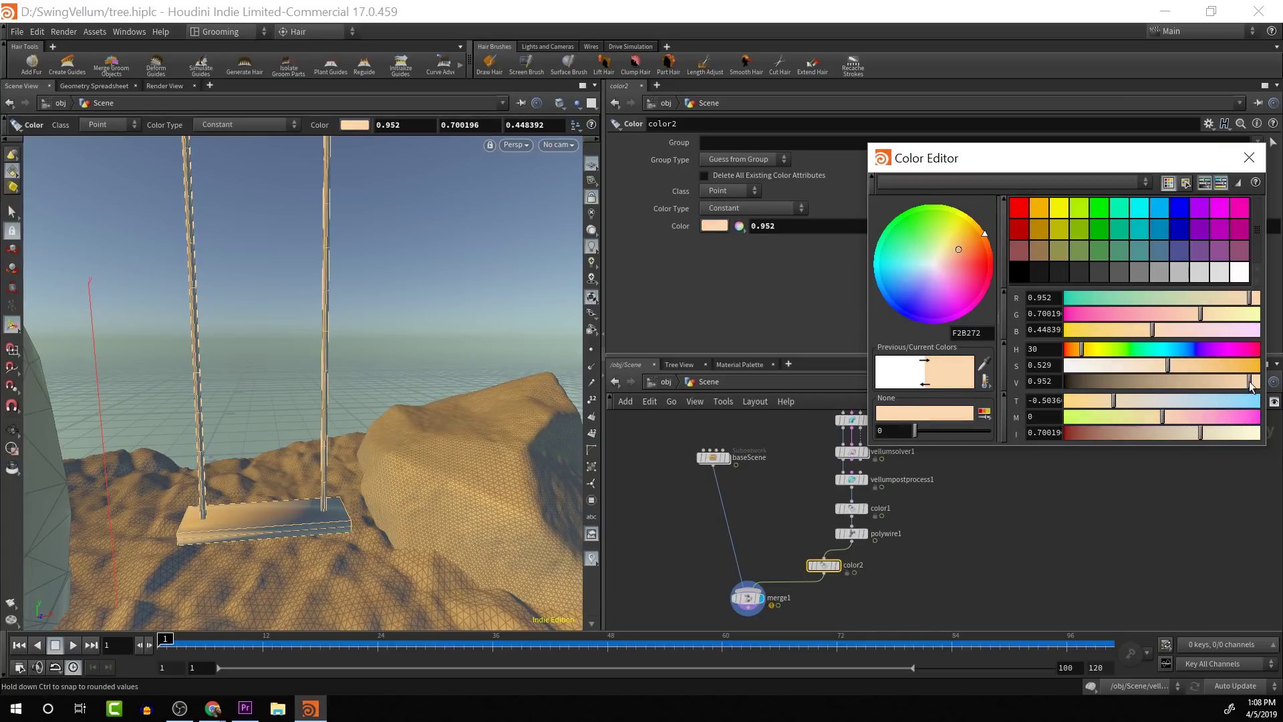
left_click(1249, 158)
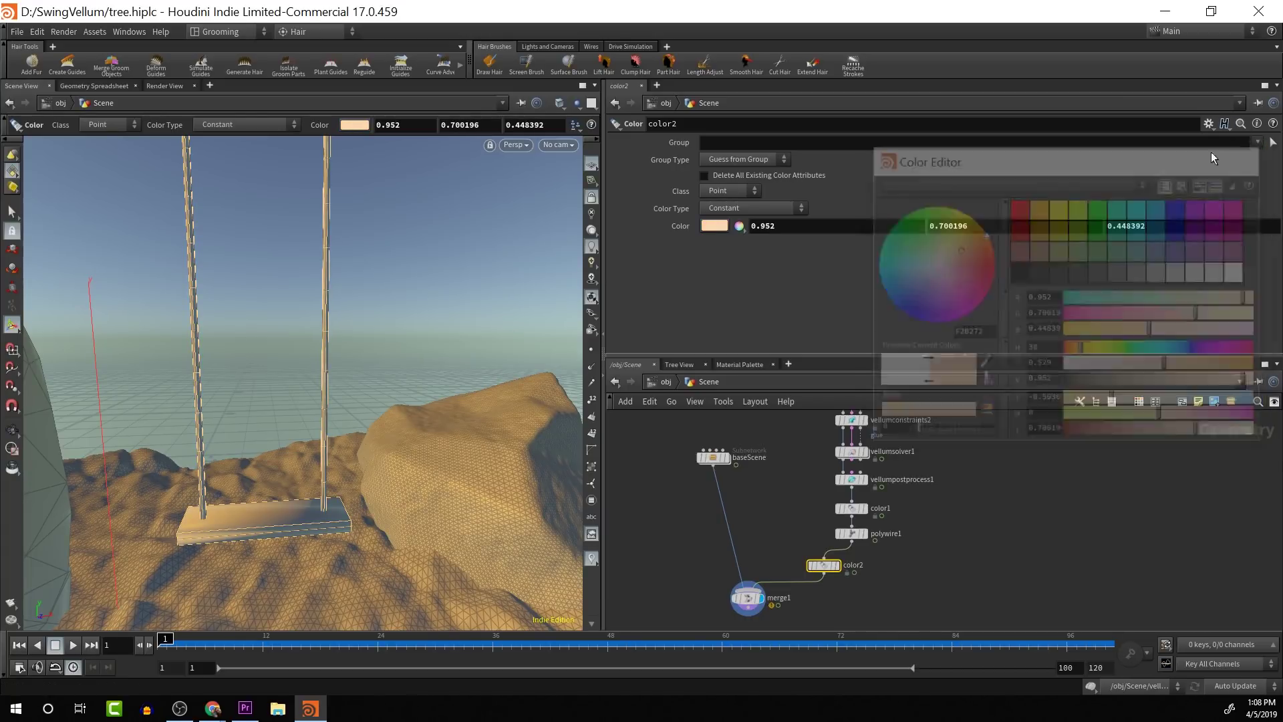
Limit color2 to the rope group and display the node.
left_click(1256, 144)
left_click(1207, 209)
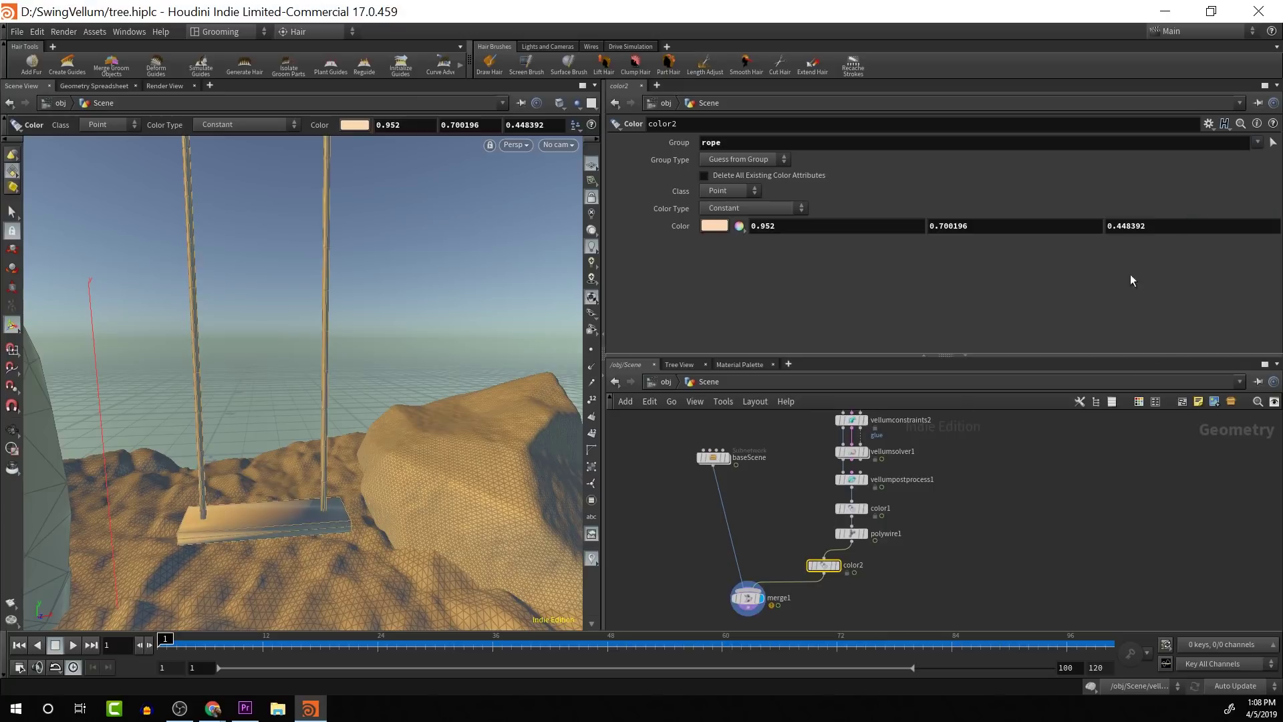
left_click(841, 570)
mouse_move(389, 459)
left_mouse_down("alt")
mouse_move(410, 444)
mouse_move(397, 449)
left_mouse_up("alt")
Rewire polywire1 between color2 and merge1 so color2 follows color1 directly, and align both nodes under color1.
left_click_drag(849, 533, 910, 579)
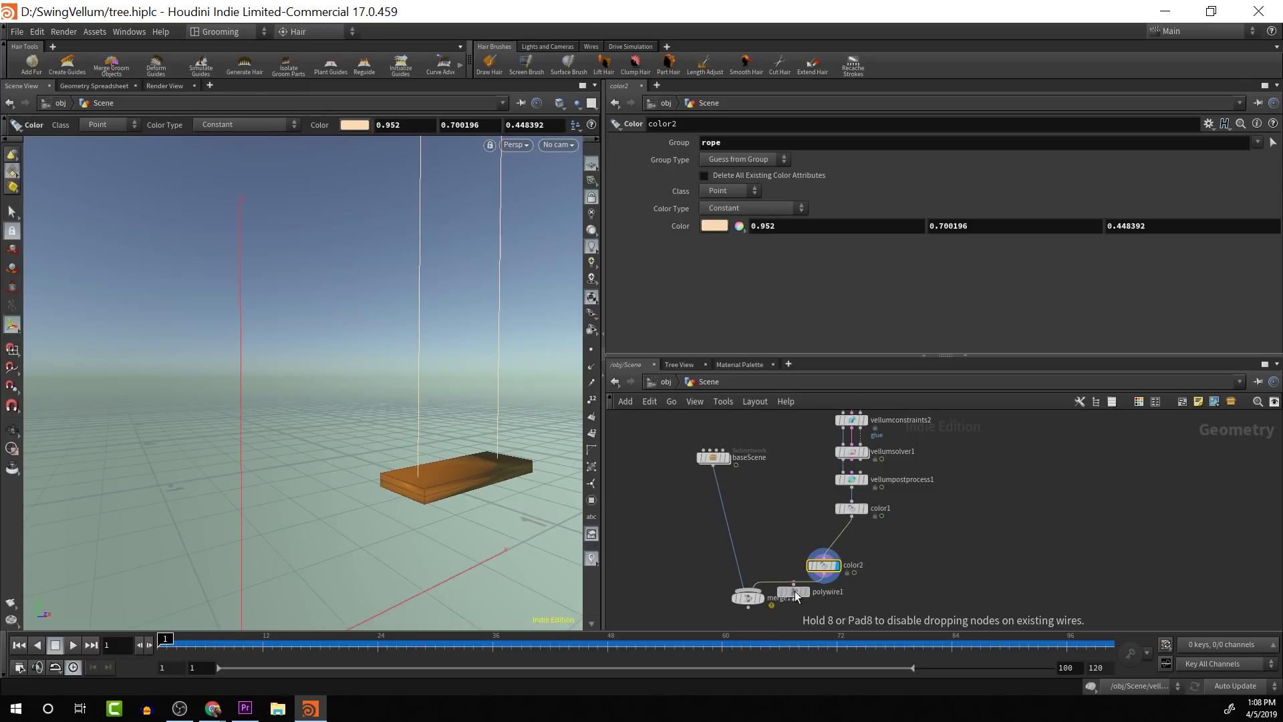
left_click_drag(799, 586, 913, 557)
left_click(913, 556)
left_click(824, 557)
left_click(852, 517)
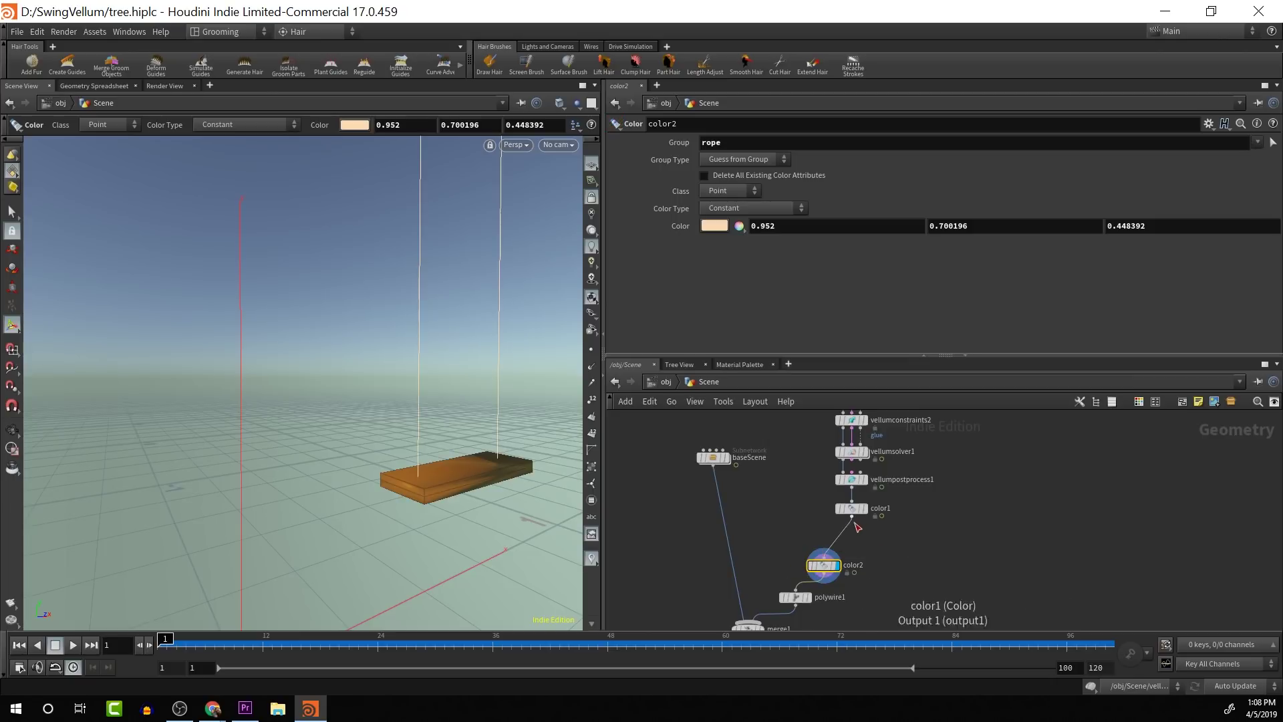
left_click_drag(827, 574, 850, 544)
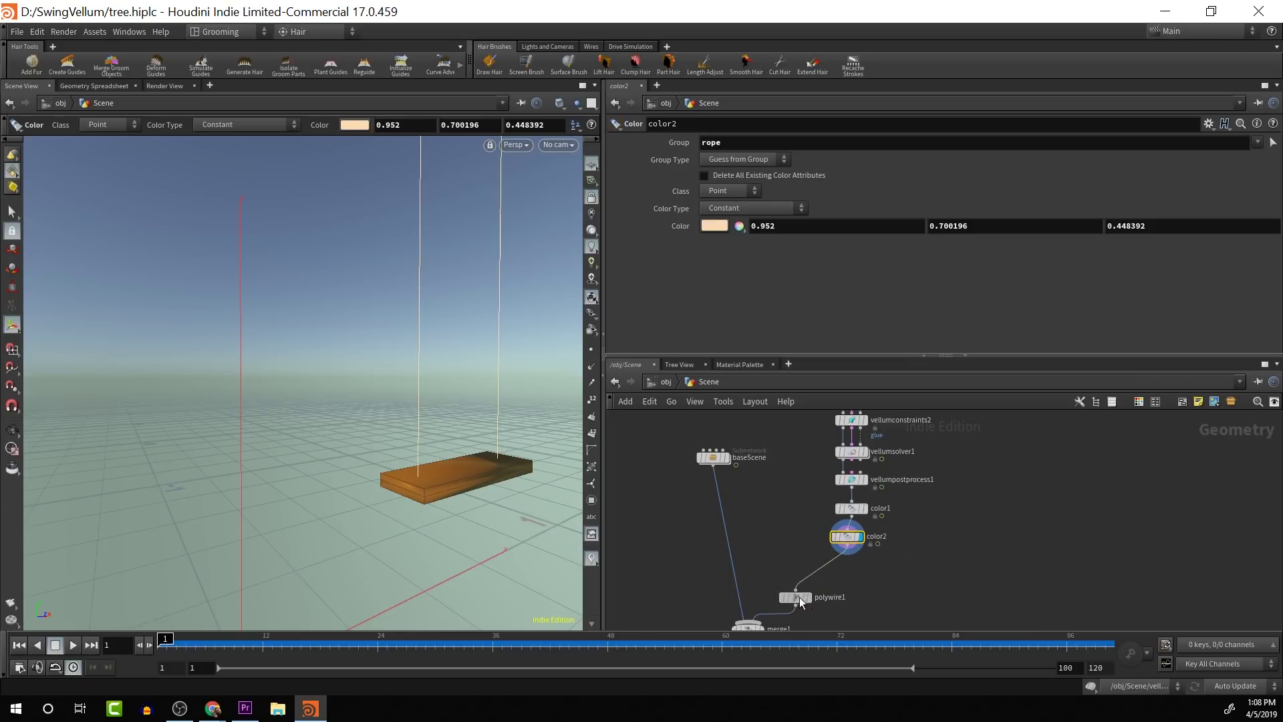
left_click_drag(800, 599, 851, 567)
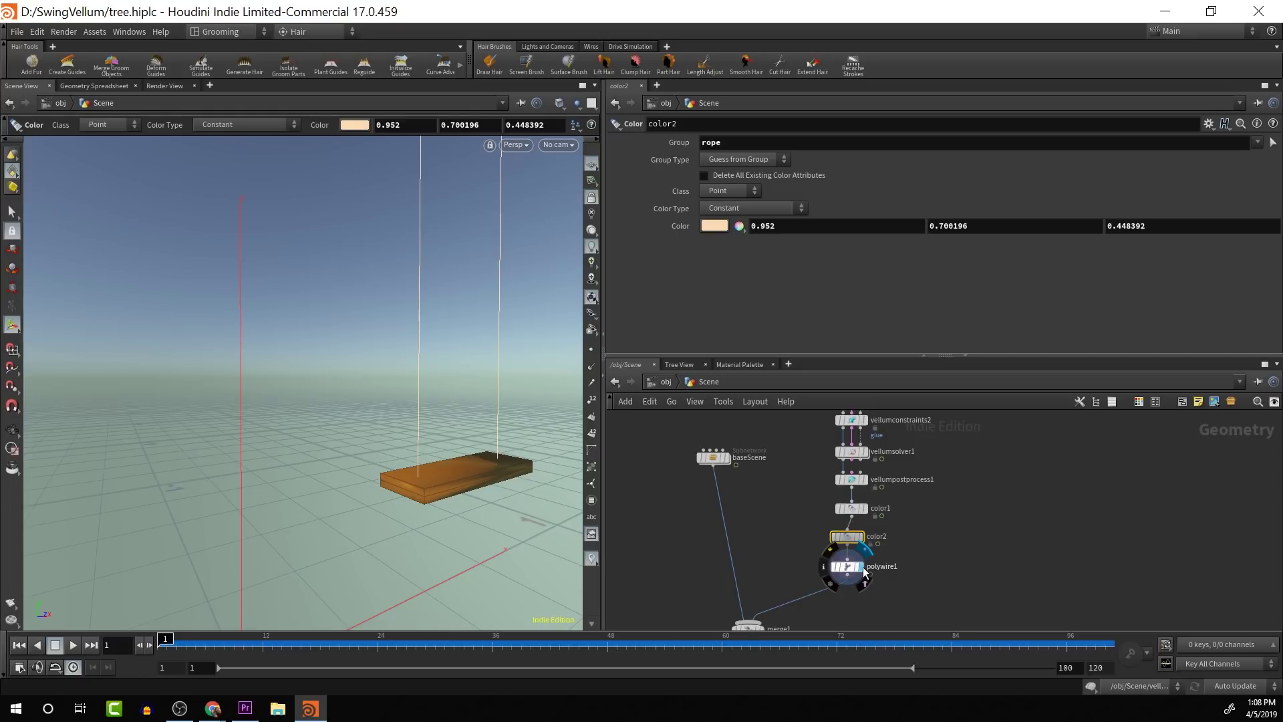
Display polywire1 and inspect the rope and plank colours from several angles.
left_click(863, 568)
left_click_drag(483, 484, 468, 447, "alt")
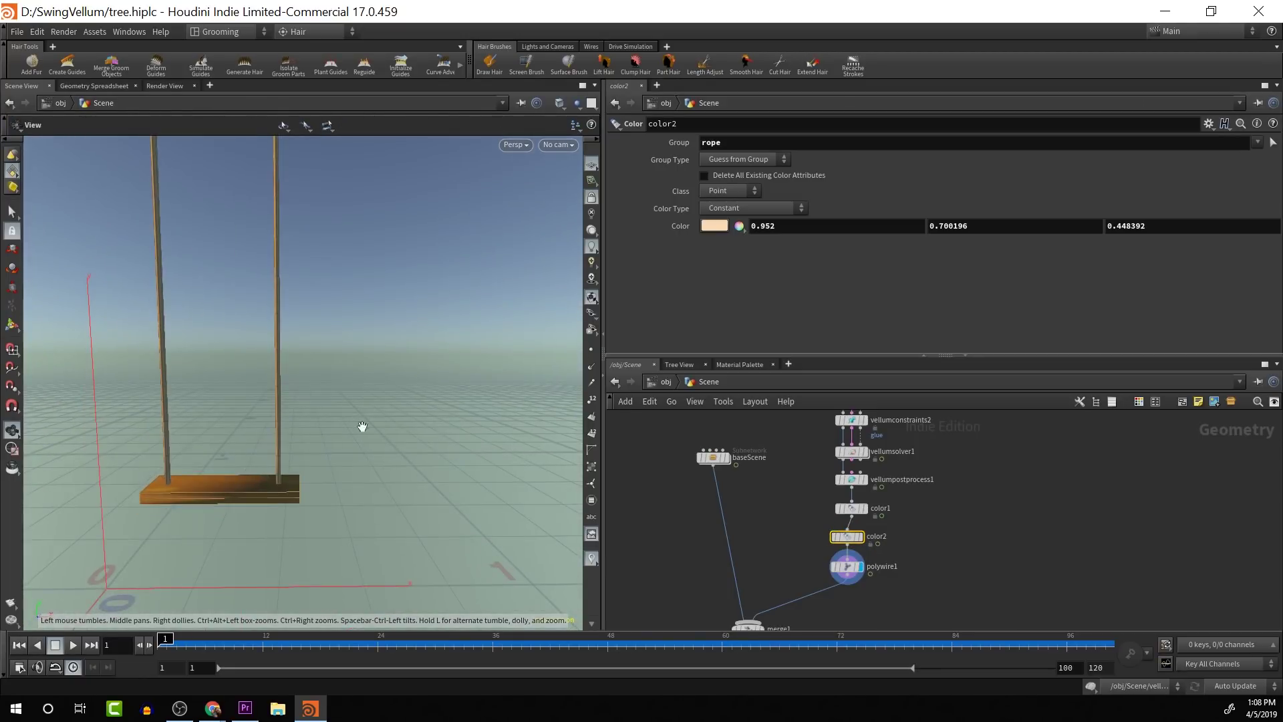
middle_click_drag(290, 441, 373, 478, "alt")
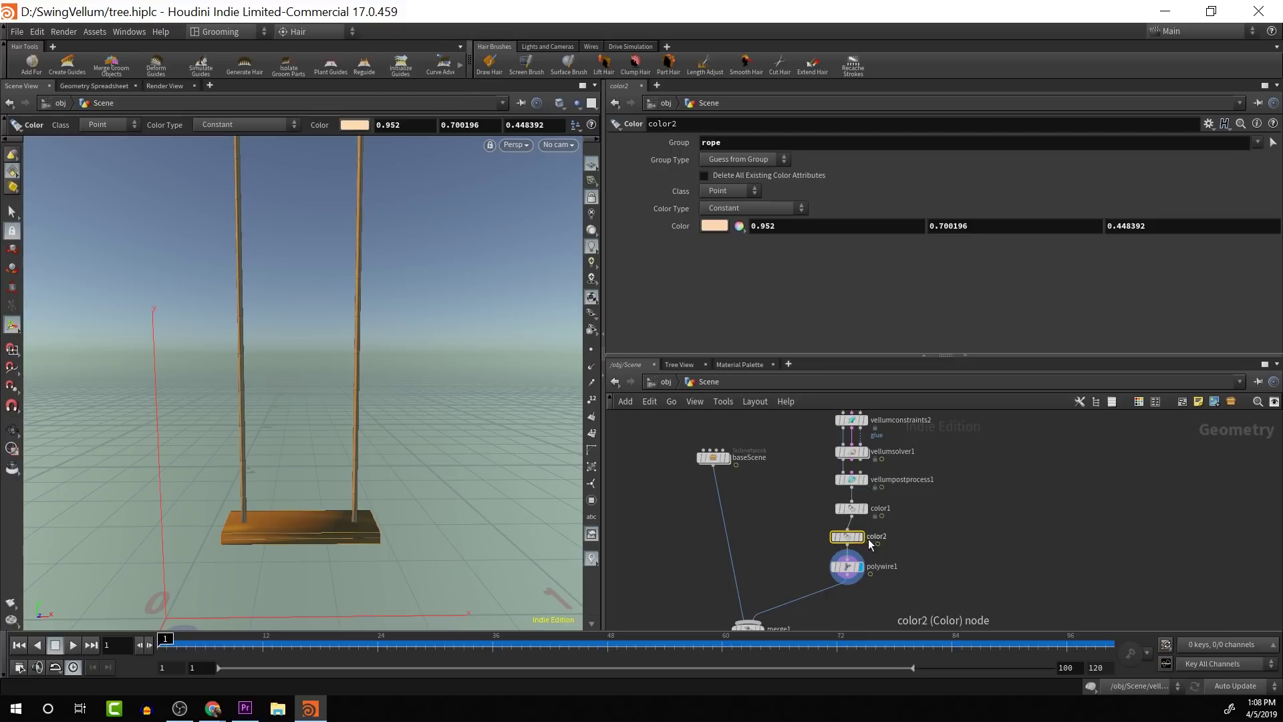
middle_click_drag(414, 475, 461, 534, "alt")
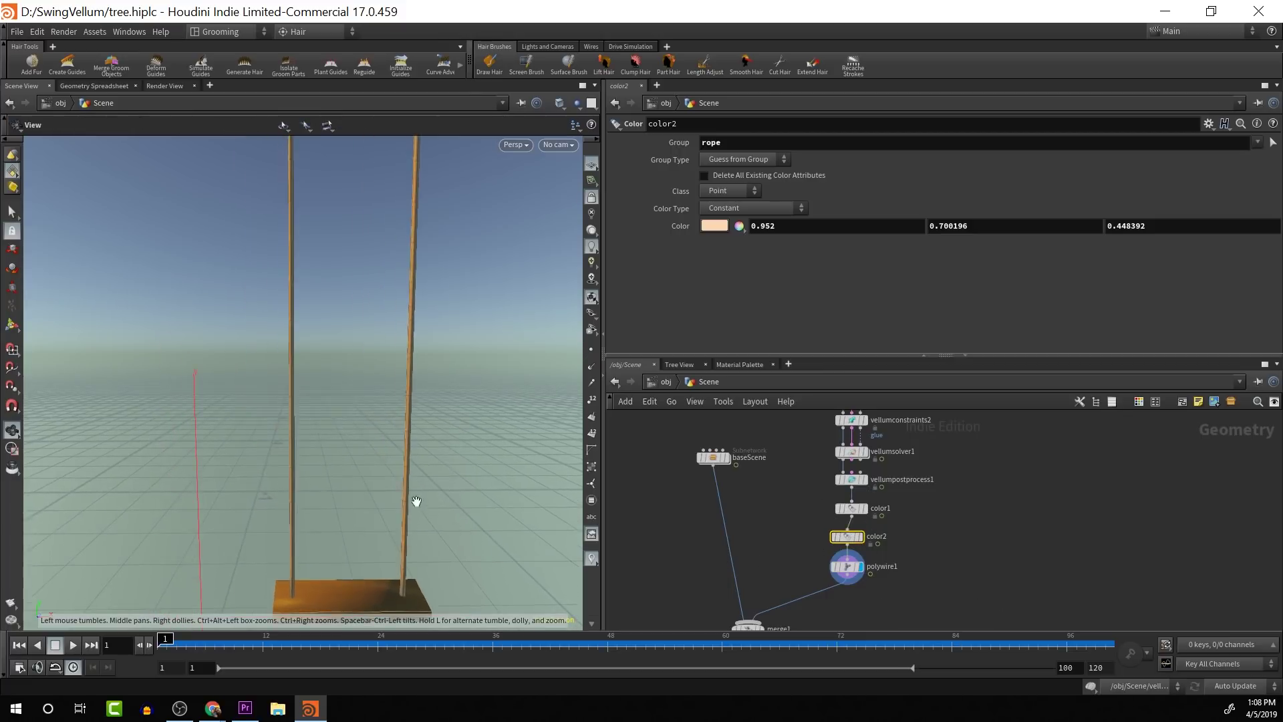
left_click_drag(412, 501, 446, 487, "alt")
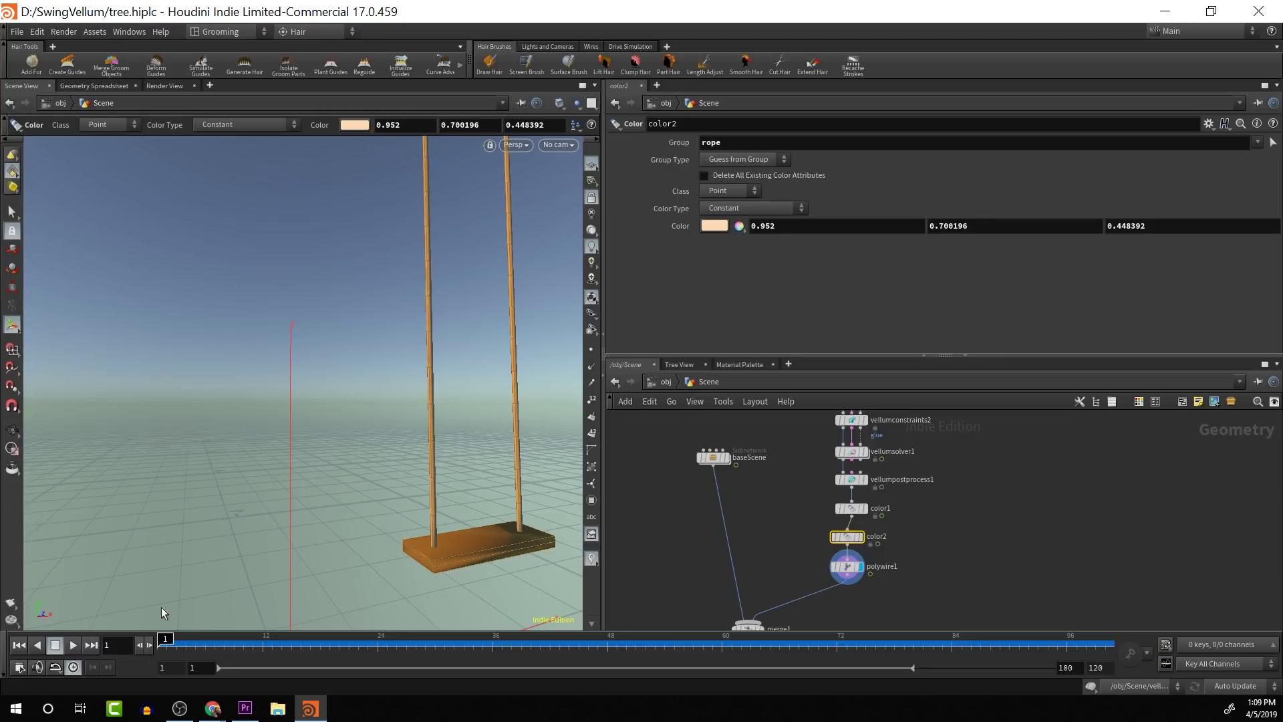
Display merge1 and frame the whole tree, island and swing.
left_click(762, 627)
left_click_drag(563, 488, 134, 606)
scroll(446, 480, "down", 5)
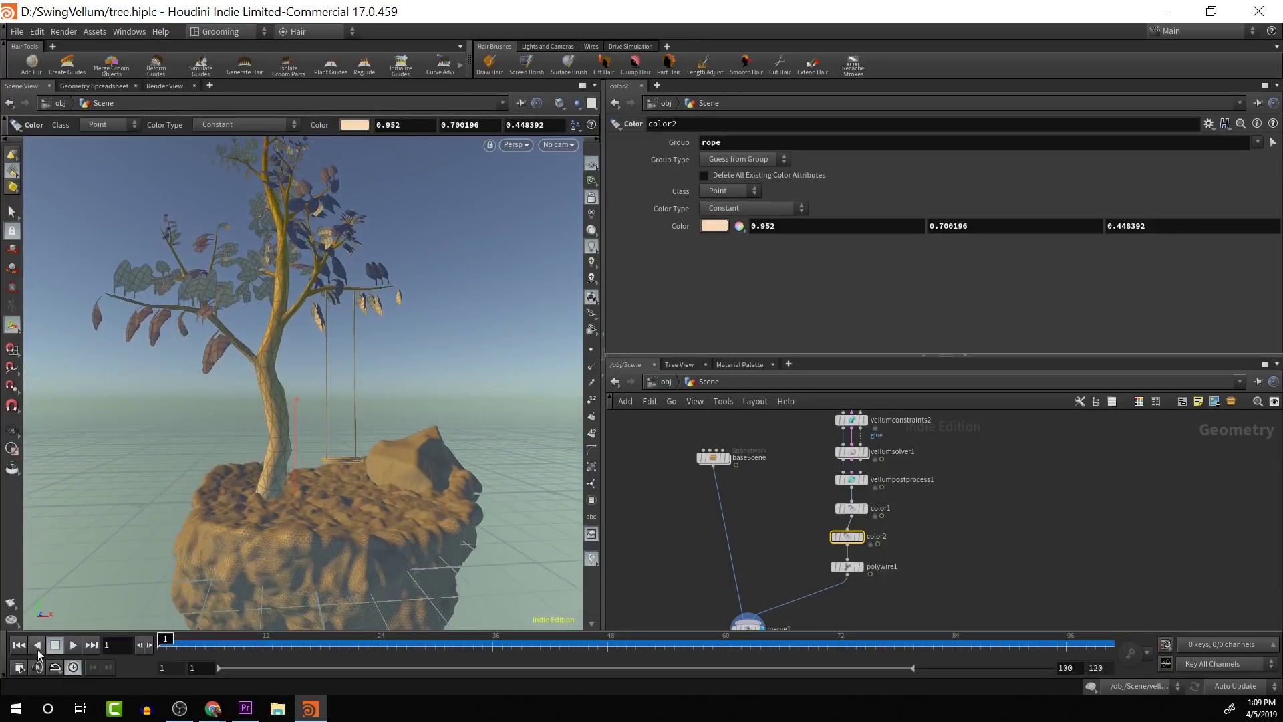
Play the merged scene, inspect the swing's motion up close, and stop playback at frame 29.
left_click(72, 644)
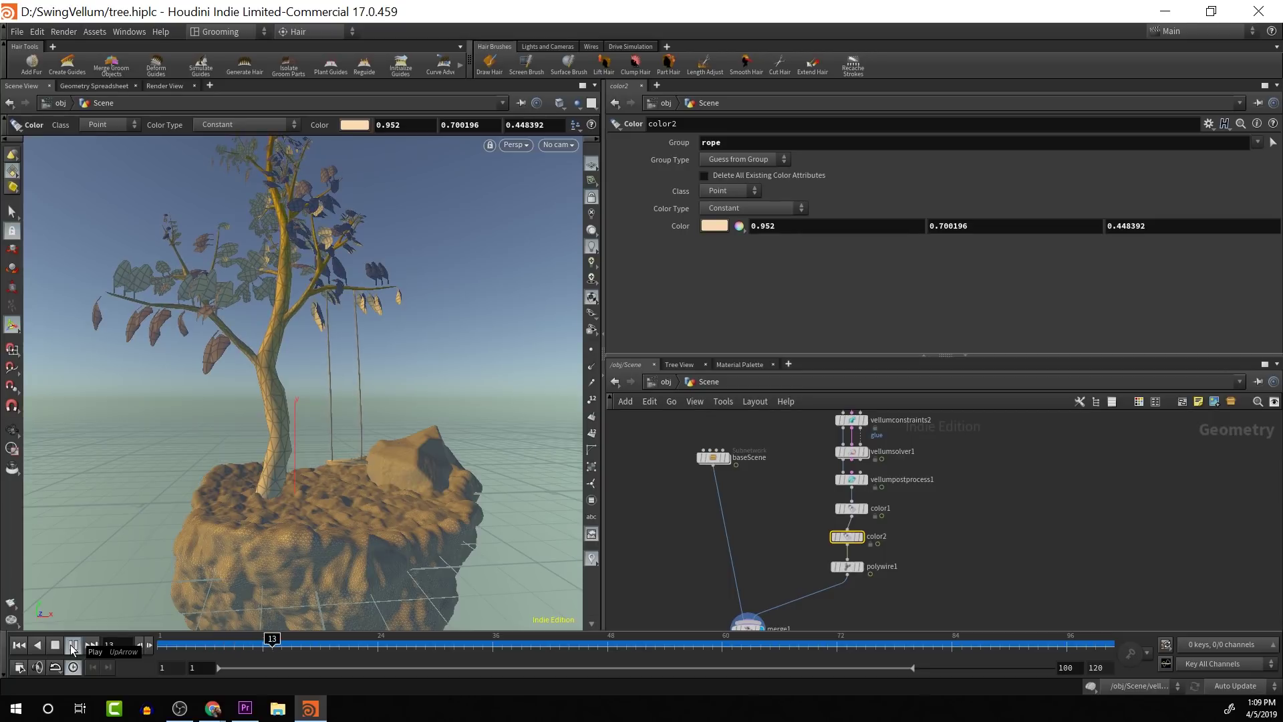
key("space")
left_click_drag(373, 505, 360, 504)
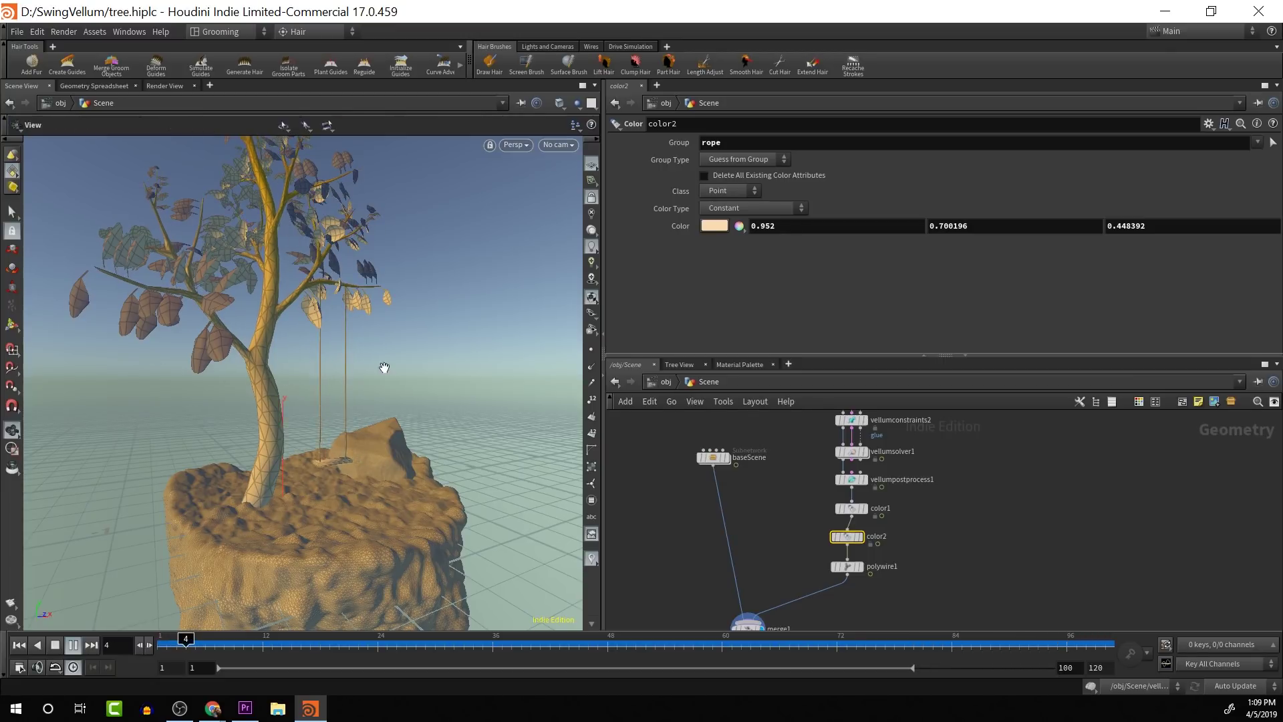
left_click_drag(381, 366, 327, 389, "alt")
right_click_drag(318, 370, 364, 379, "alt")
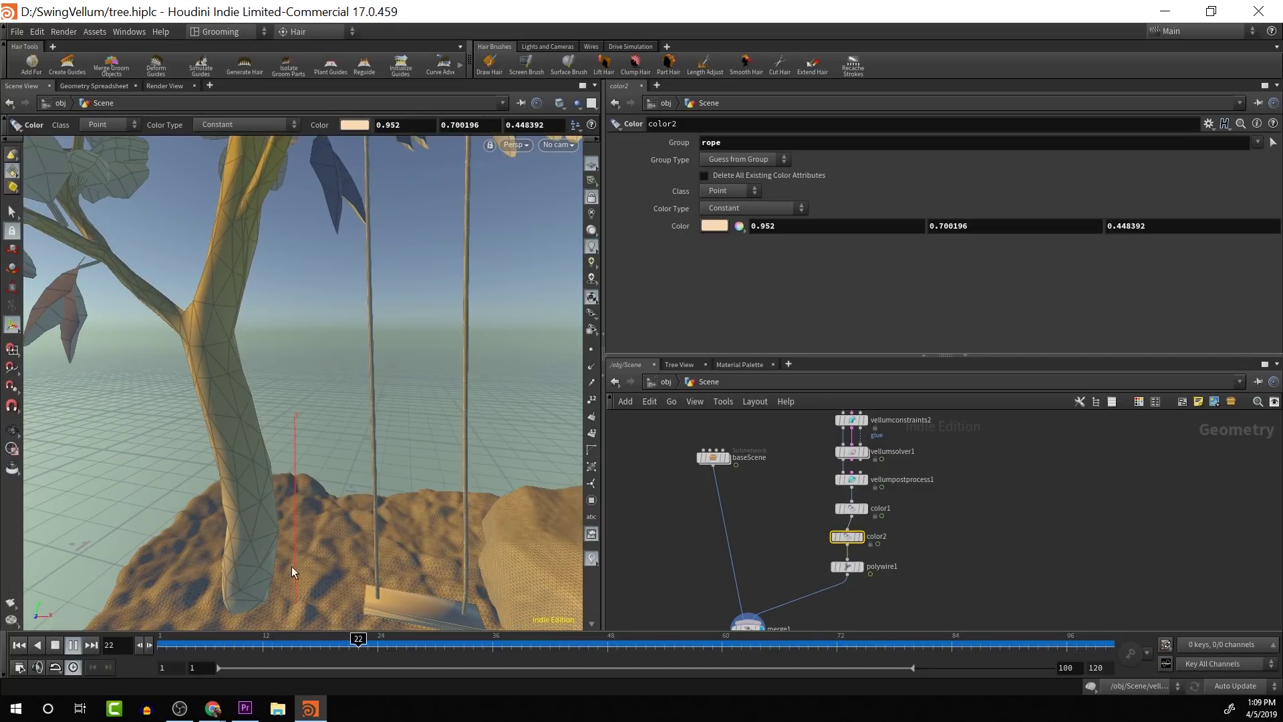
left_click(56, 645)
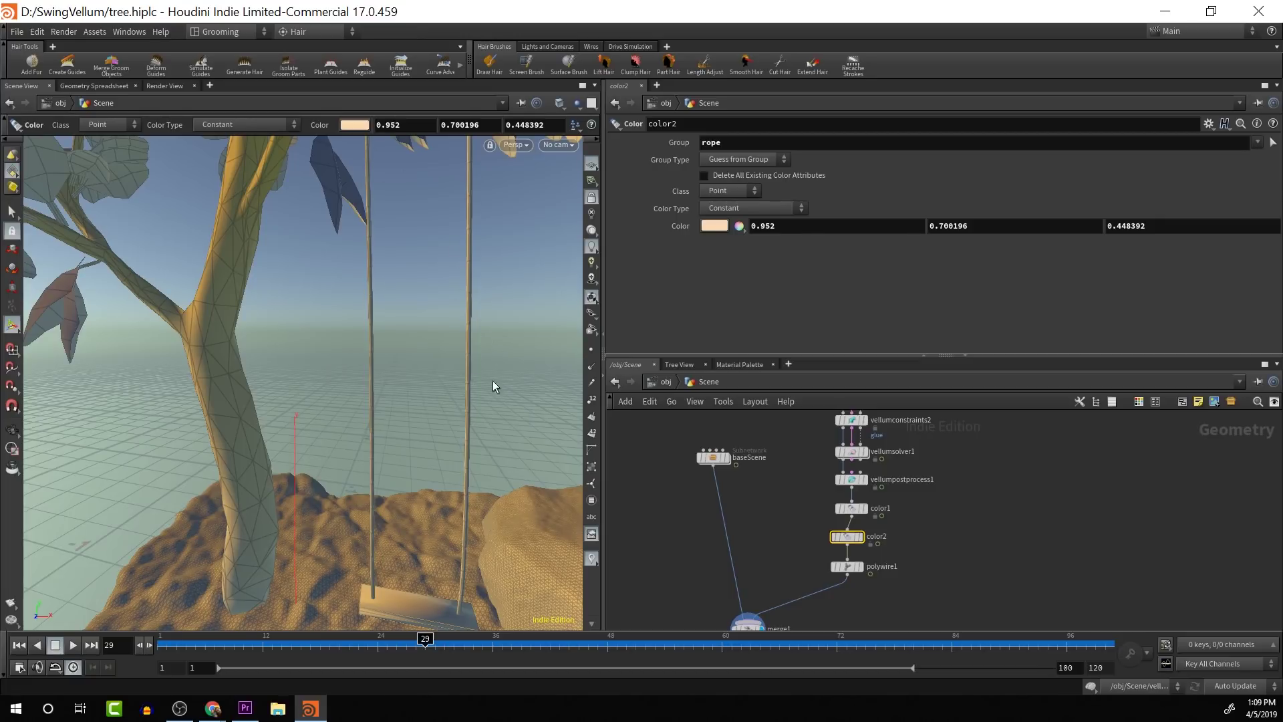
Add a Torus node in empty space beside the swing's node chain.
left_click_drag(453, 369, 419, 278, "alt")
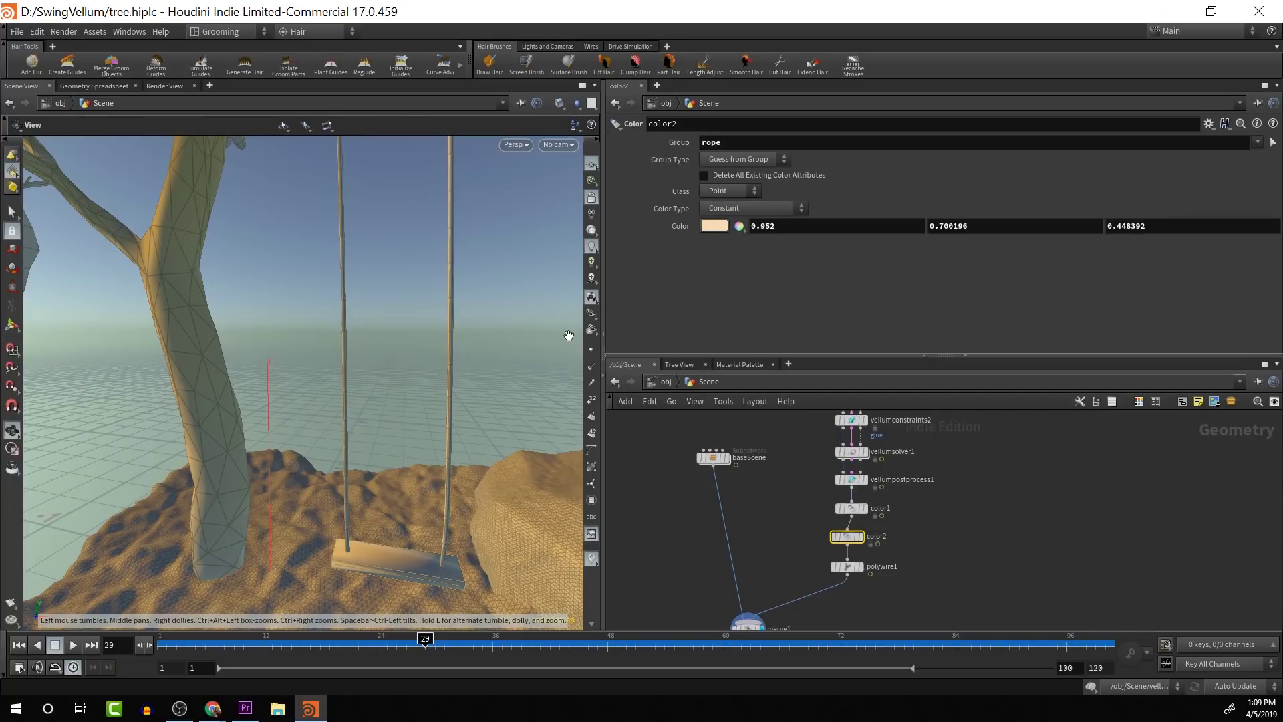
left_click_drag(421, 508, 430, 278, "alt")
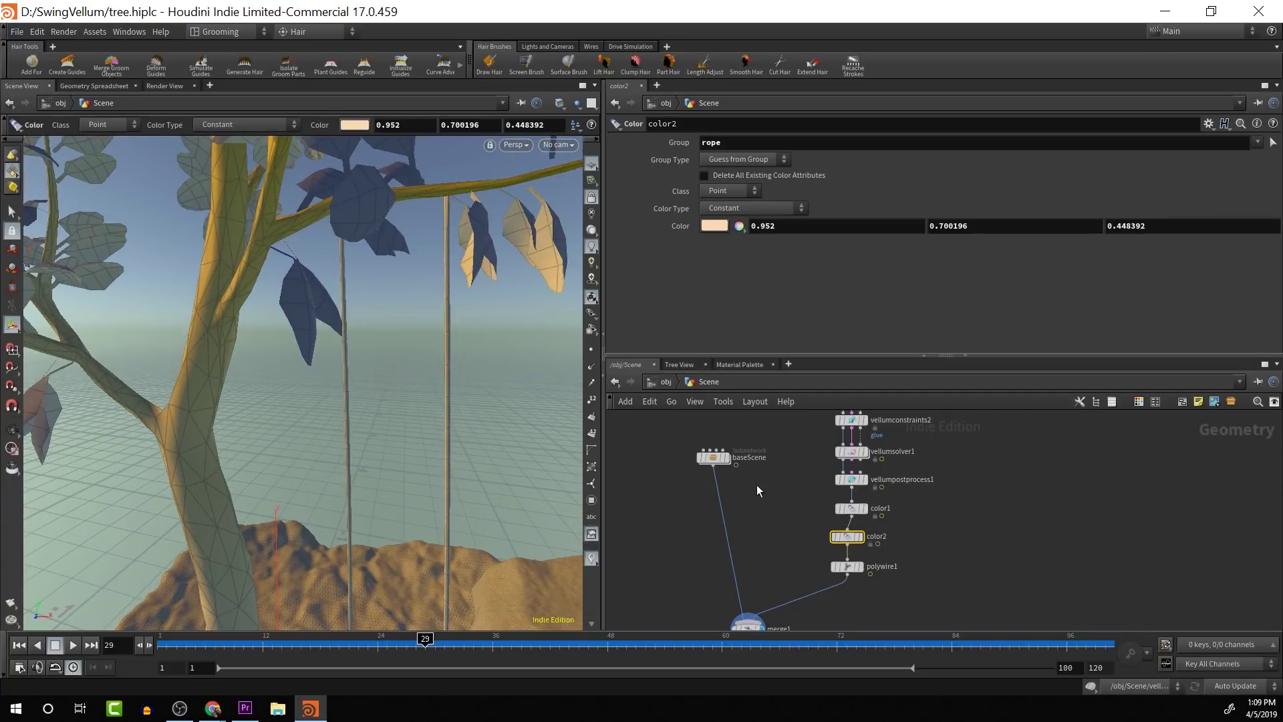
key("Tab")
type("tor")
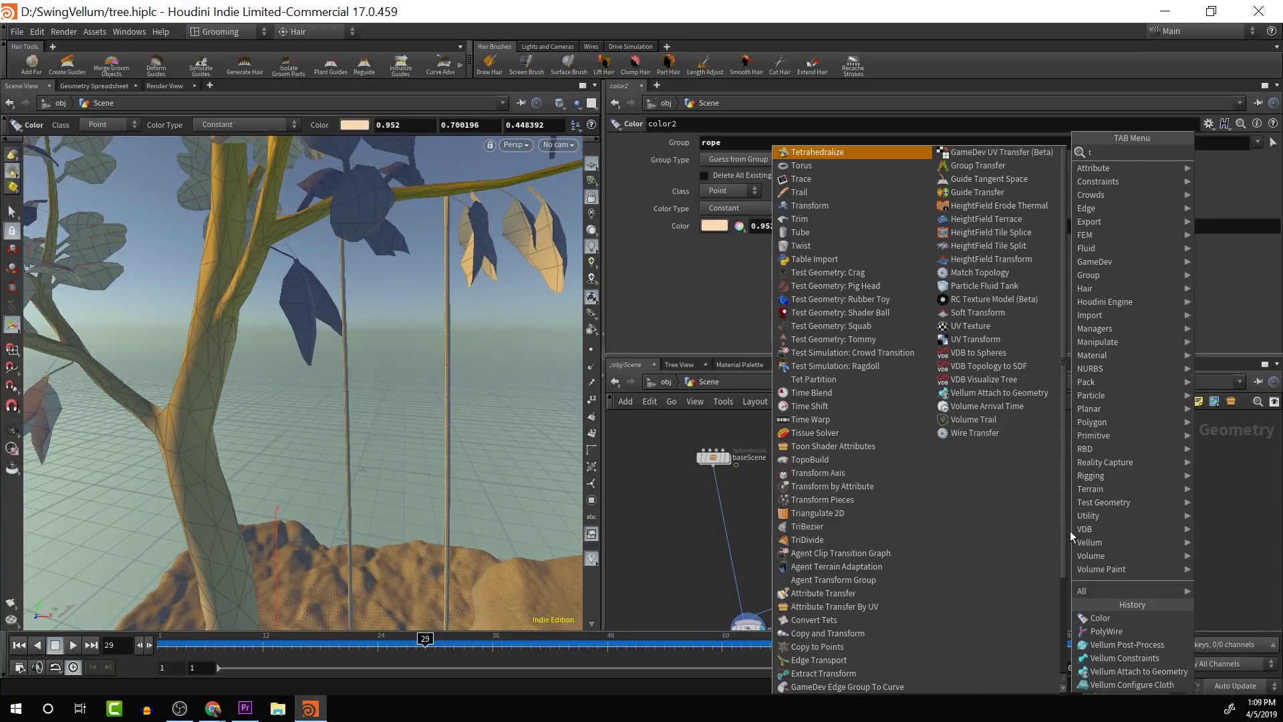
key("Return")
left_click(1070, 532)
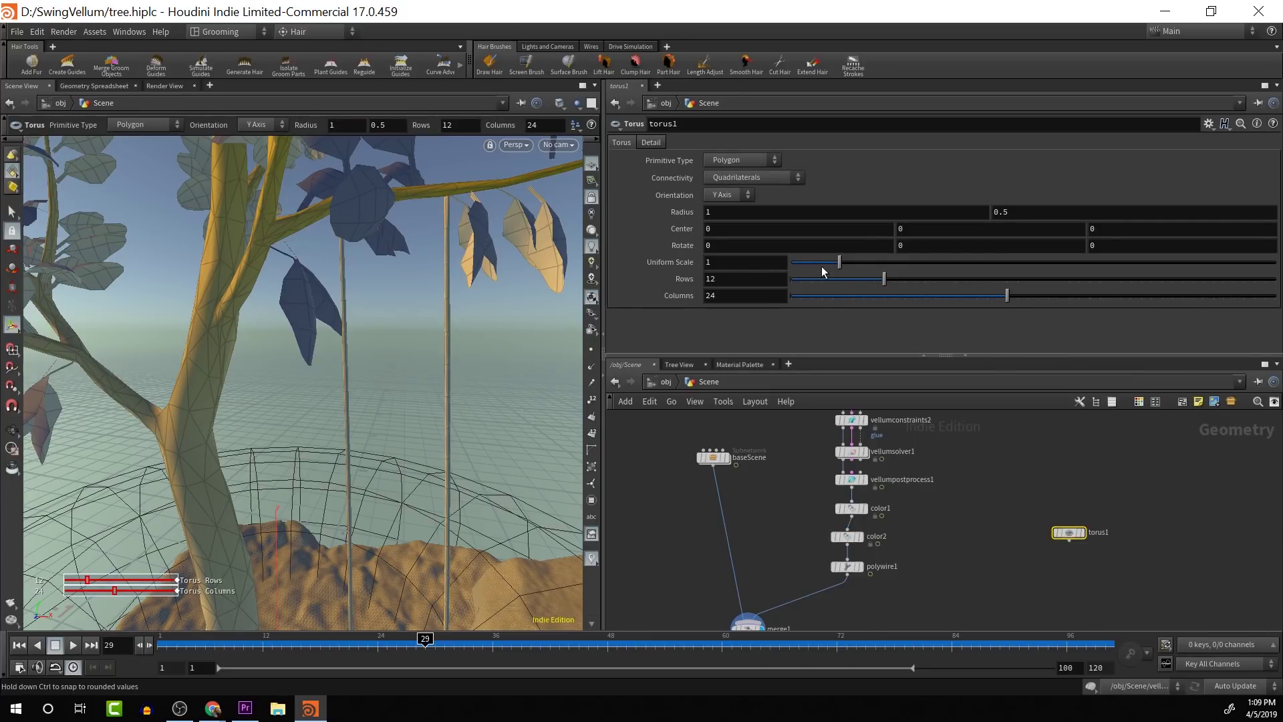
Set the torus to 8 rows and 9 columns, with both radius values at 0.02.
left_click_drag(878, 278, 843, 283)
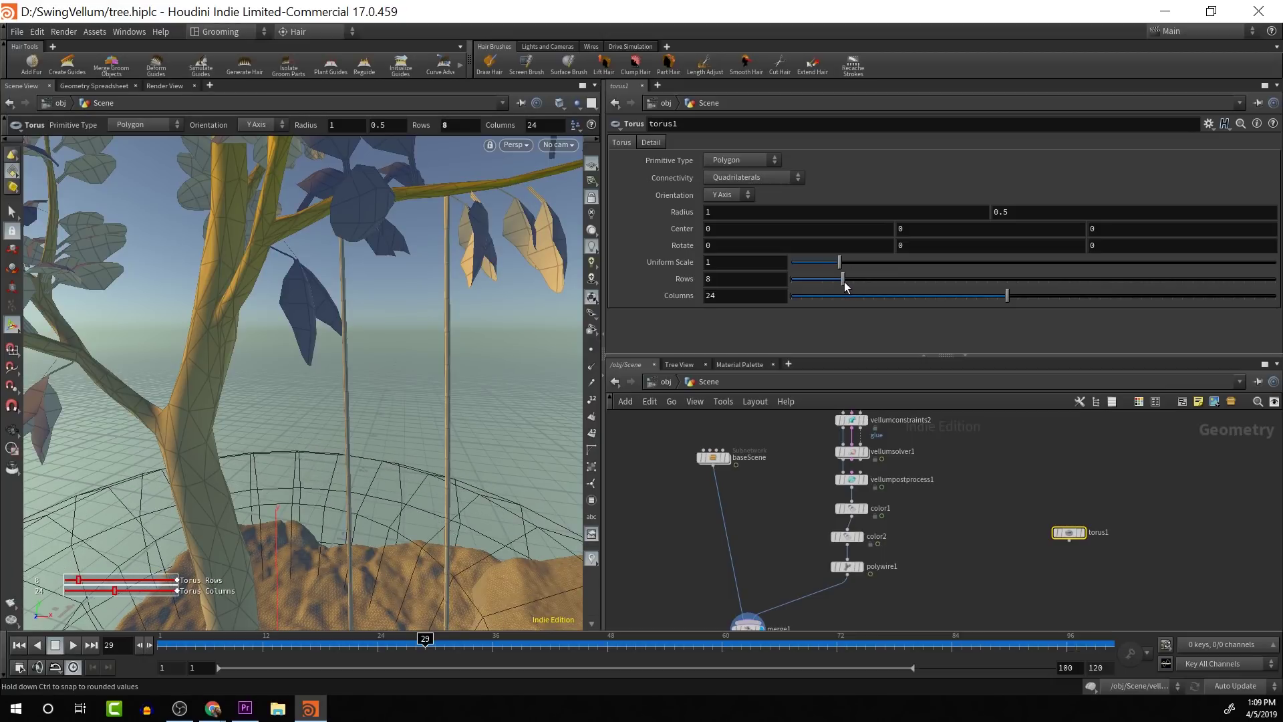
left_click_drag(1007, 298, 853, 297)
middle_click_drag(631, 213, 630, 217)
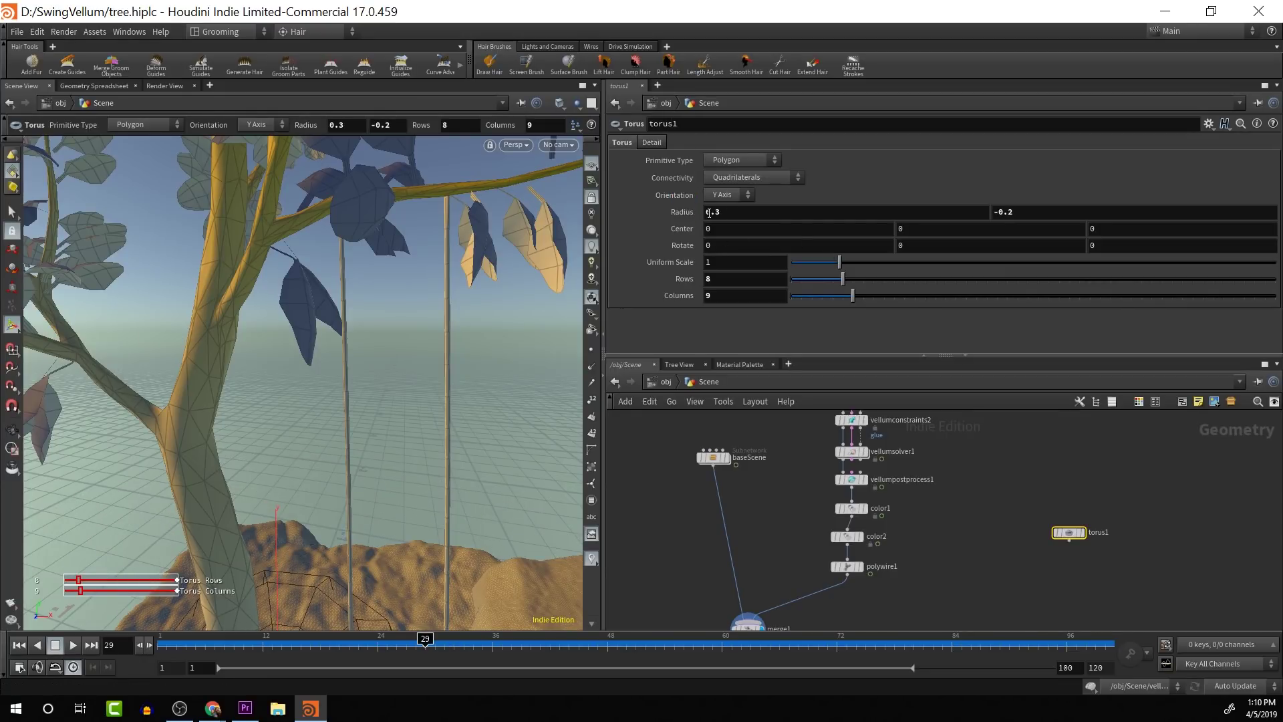
left_click_drag(709, 211, 844, 230)
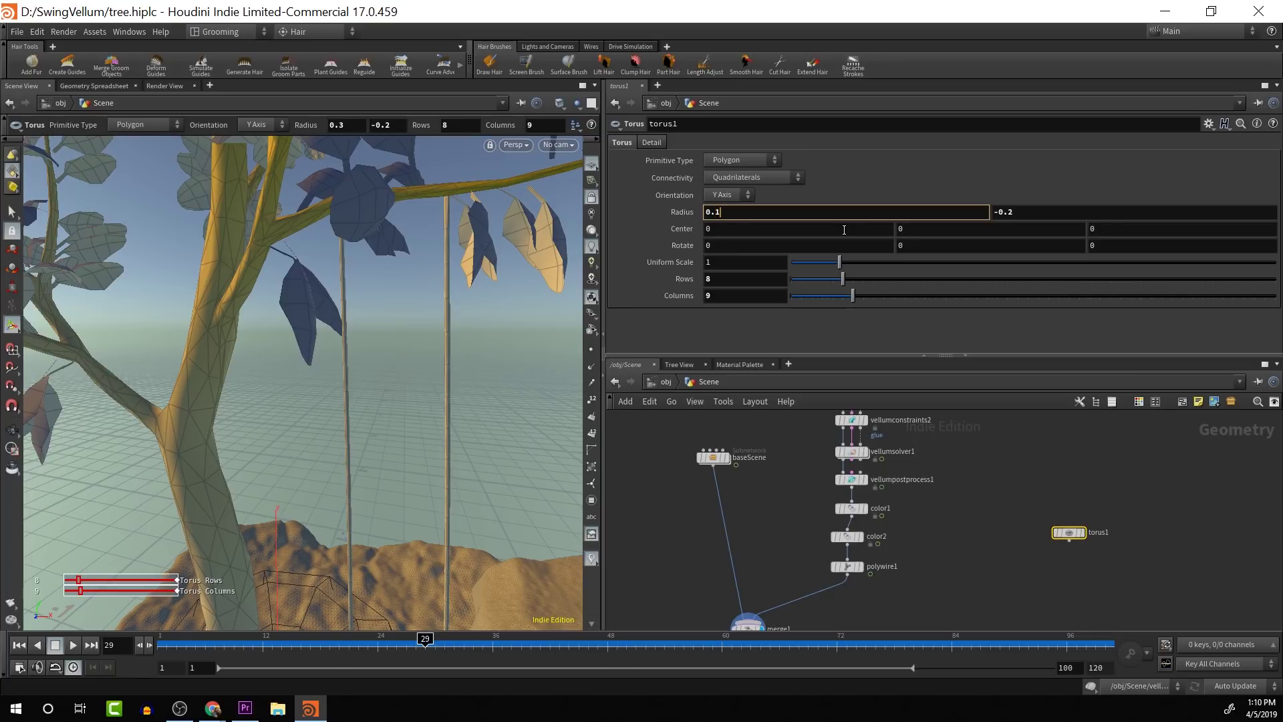
key("Tab")
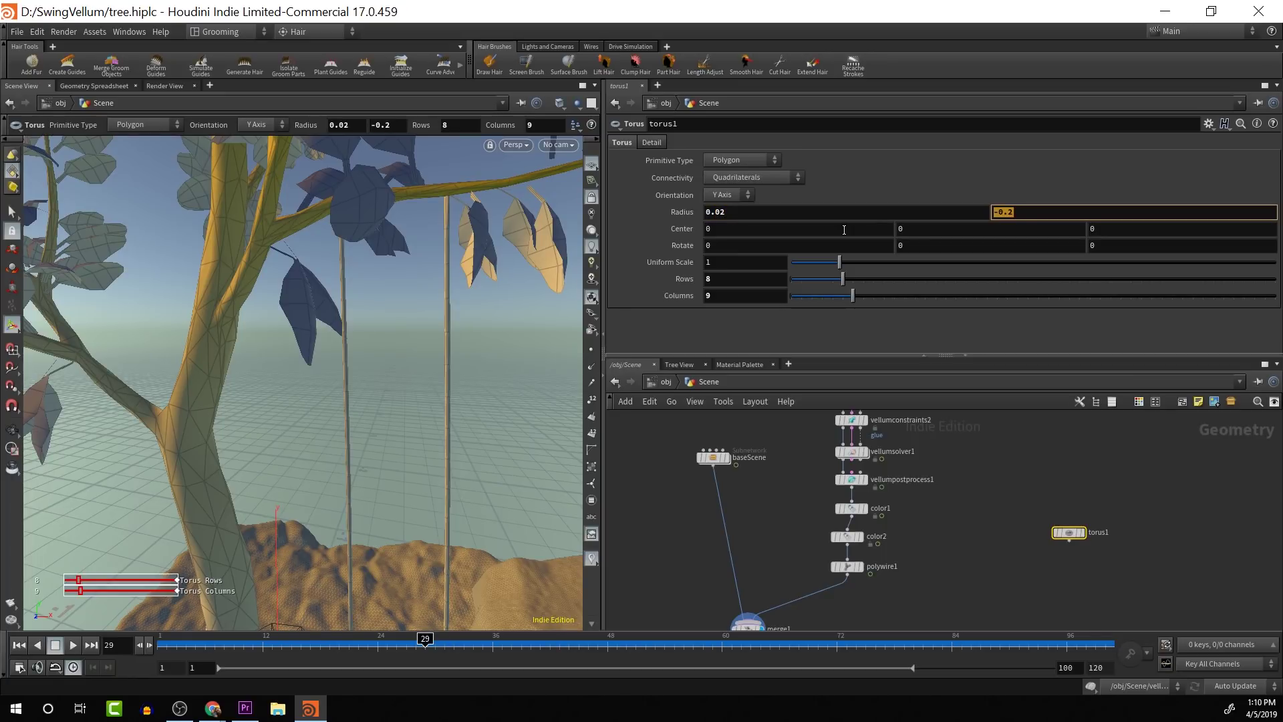
type(".0")
key("Return")
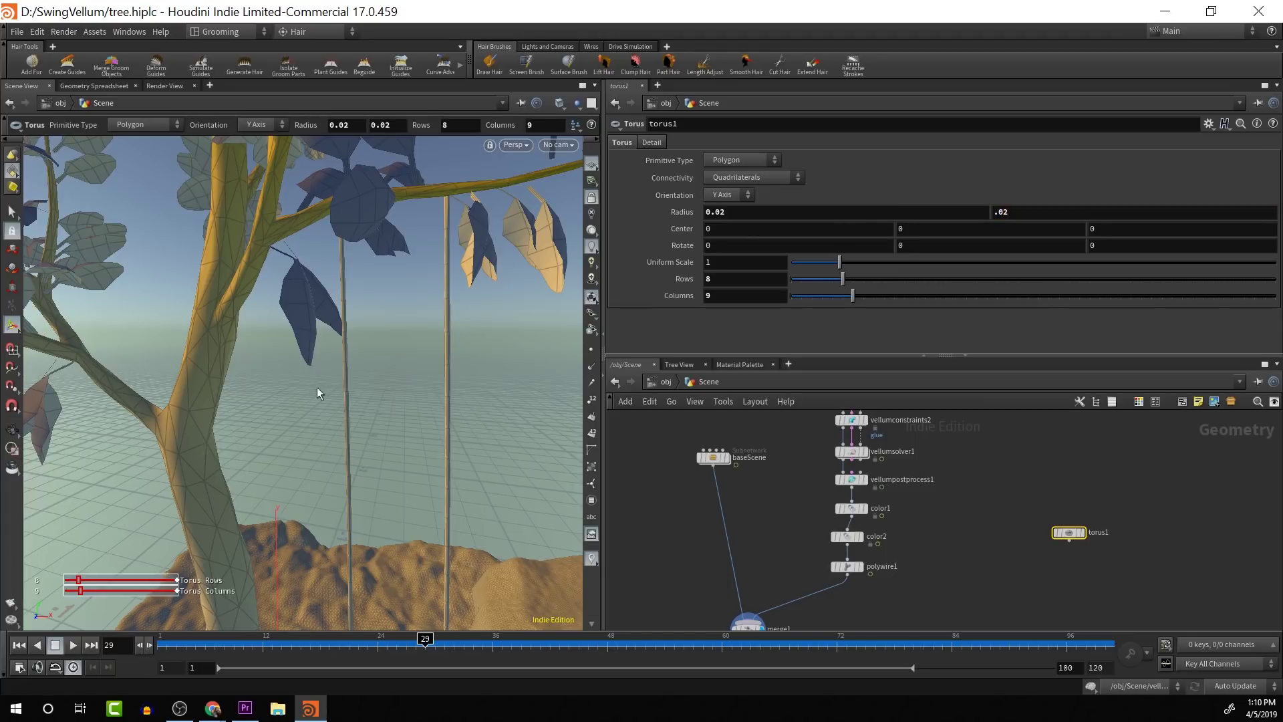
Raise the torus to branch height by setting its centre to 0.3 in X and 1.52 in Y.
left_click_drag(367, 403, 312, 338, "alt")
right_click_drag(312, 338, 356, 410, "alt")
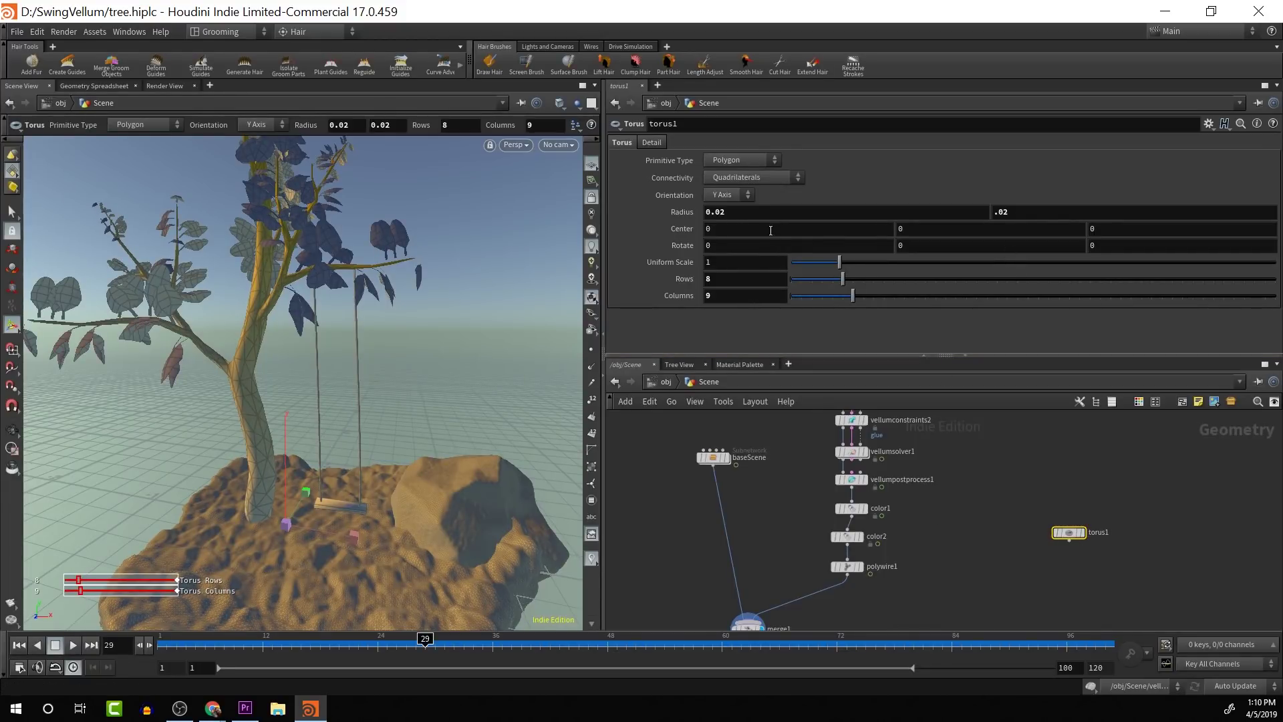
middle_click_drag(770, 230, 824, 228)
middle_click_drag(941, 233, 999, 232)
right_click_drag(356, 339, 541, 299, "alt")
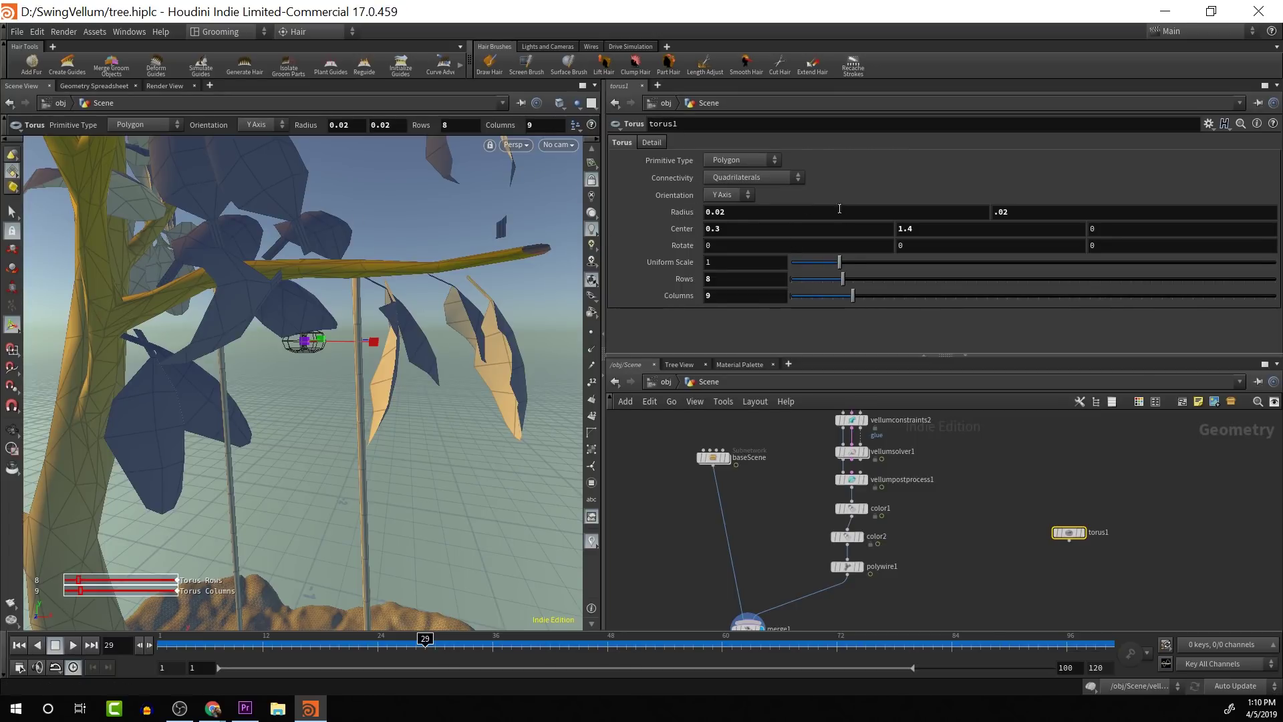
middle_click_drag(933, 229, 1009, 268)
key("Escape")
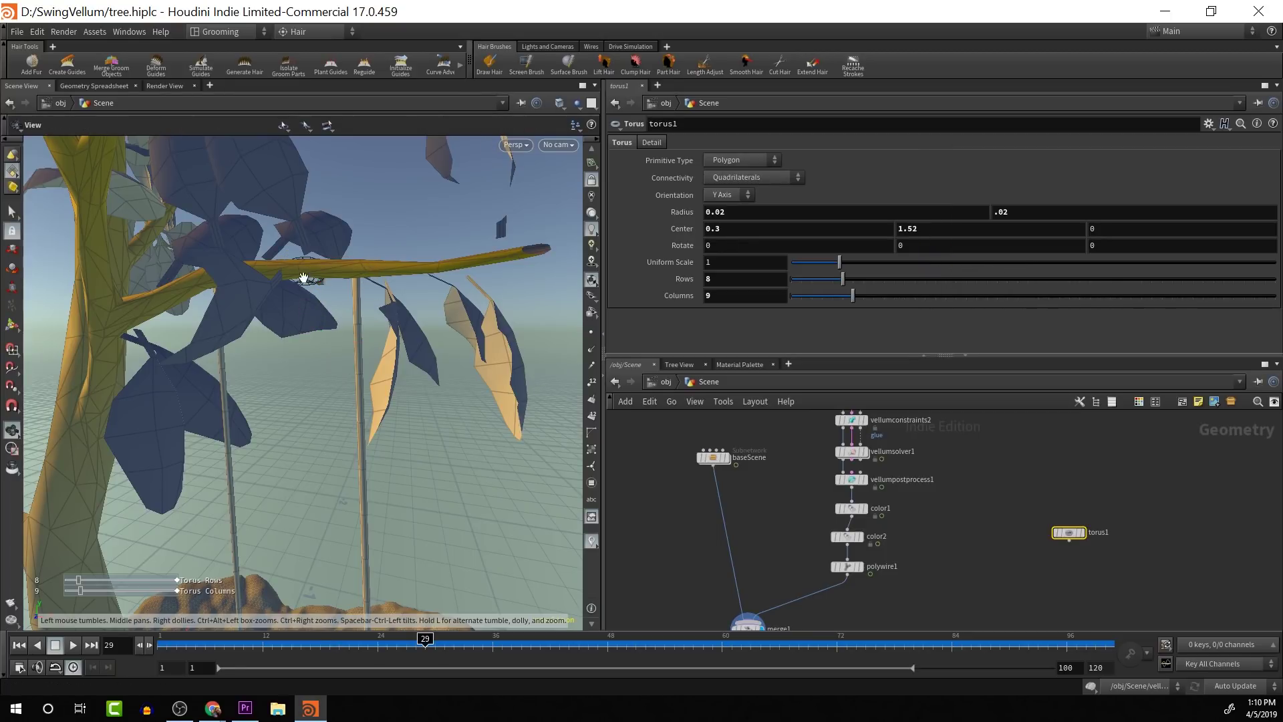
Set the torus's Z centre to 0.16 and its Z rotation to 90 so it stands upright around the branch.
left_click_drag(331, 314, 329, 355)
key("Return")
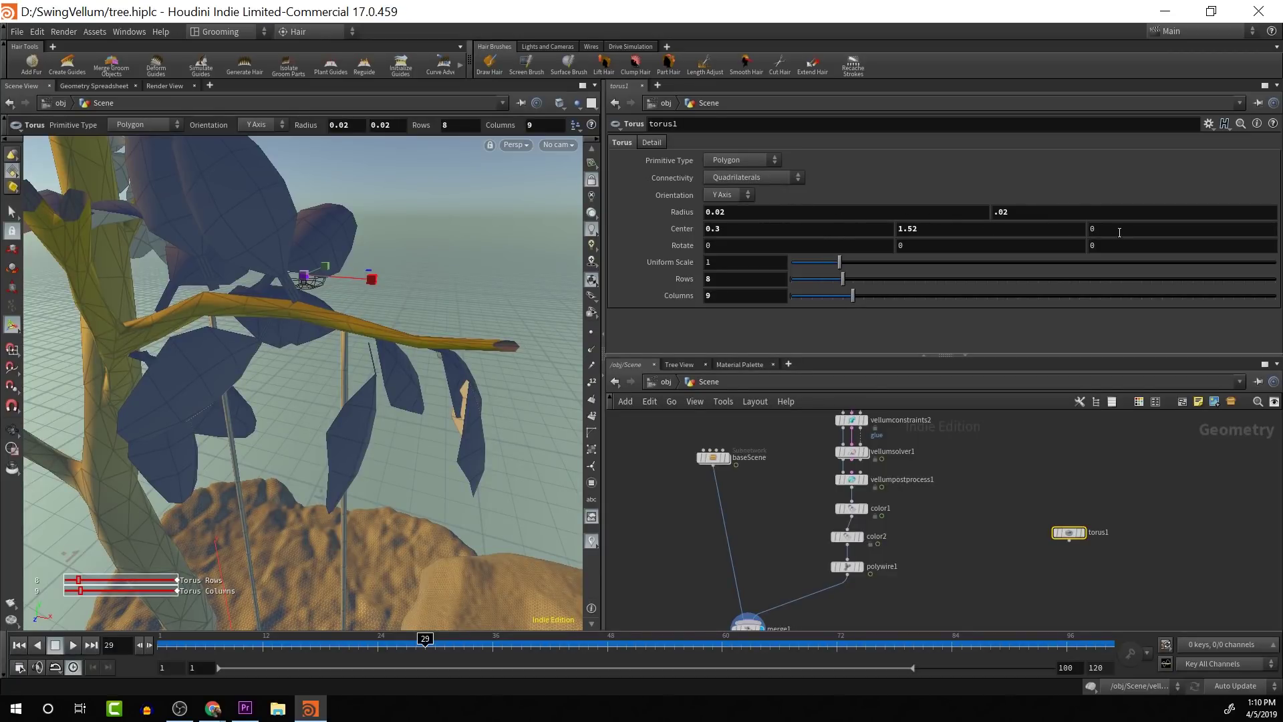
middle_click_drag(1119, 230, 1221, 258)
middle_click_drag(960, 229, 960, 228)
middle_click_drag(817, 227, 886, 265)
key("ctrl+z")
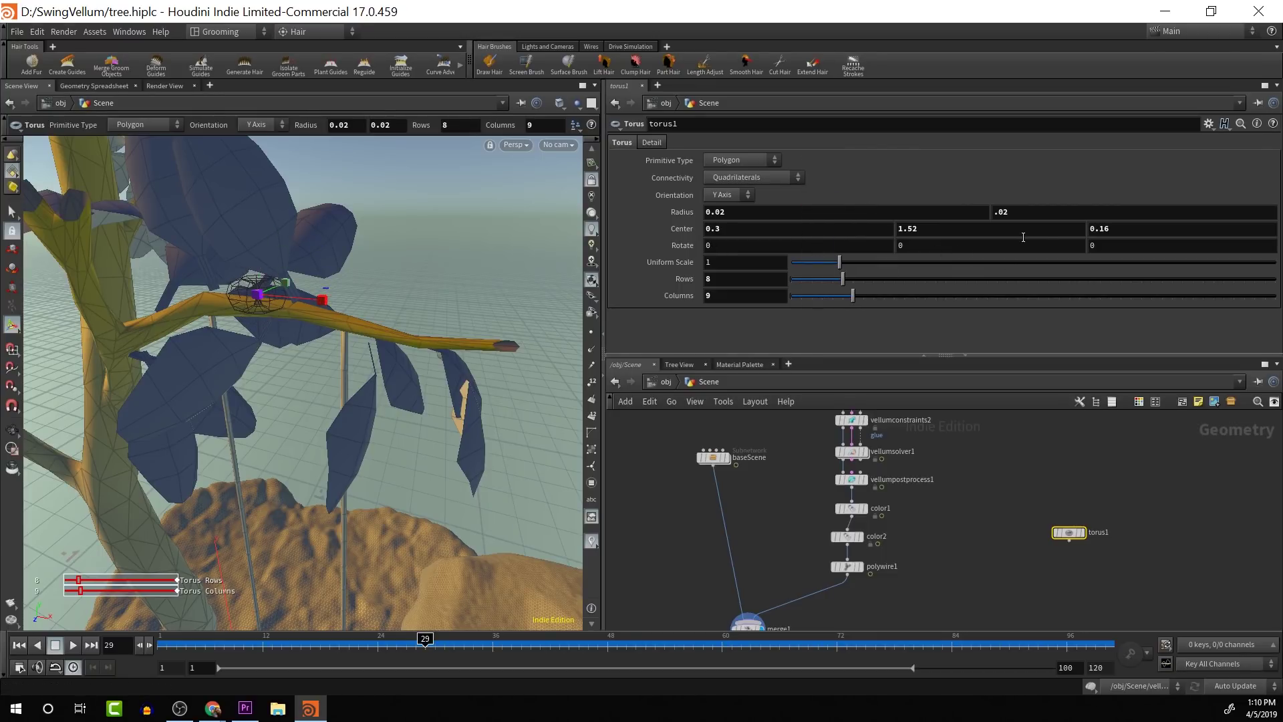
left_click(1117, 245)
key("Return")
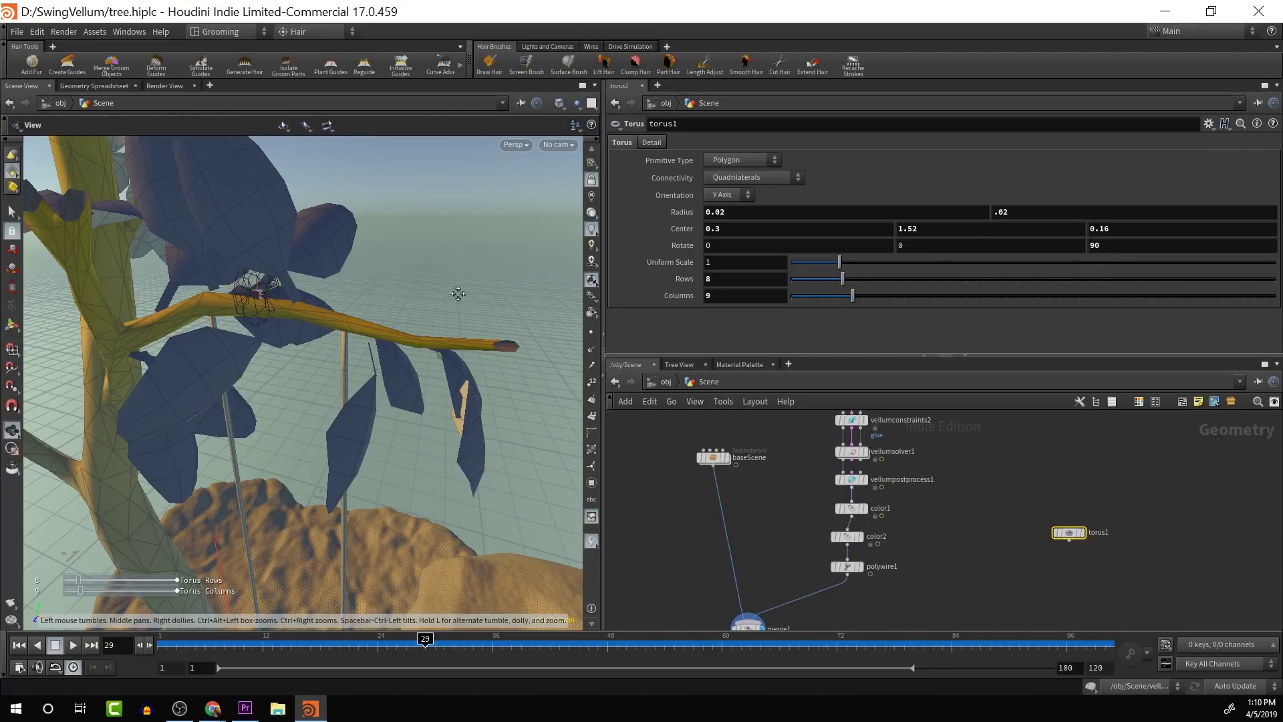
Align the torus with the top of the outer rope by setting its centre to 0.41 in X and 1.49 in Y.
left_click_drag(459, 292, 497, 252, "alt")
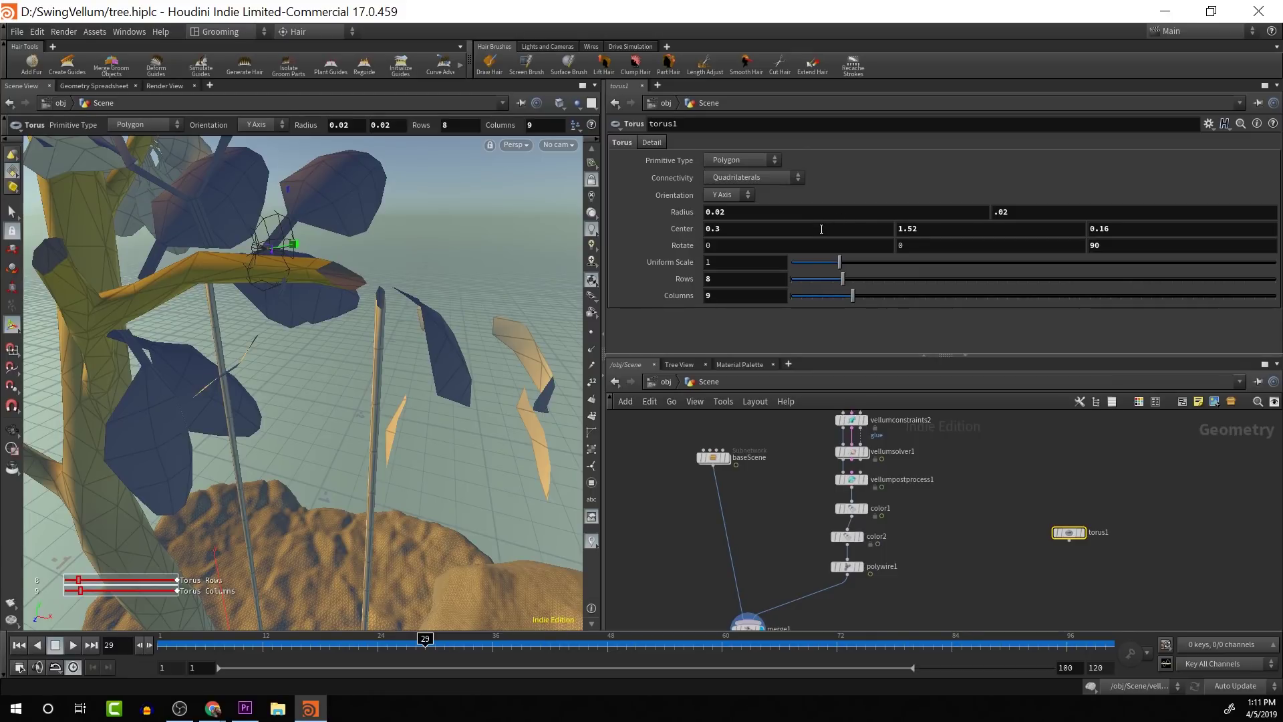
middle_click_drag(821, 228, 896, 273)
middle_click_drag(410, 317, 395, 327)
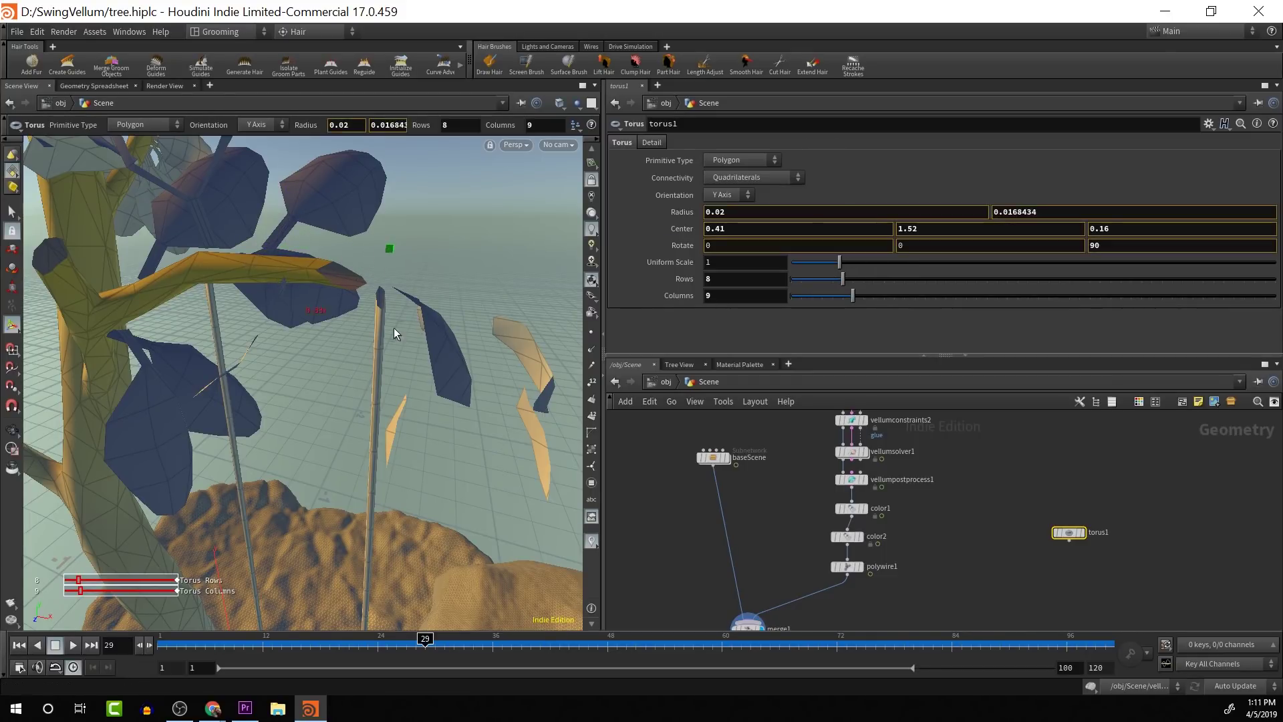
left_click_drag(394, 327, 392, 326)
key("ctrl+z")
middle_click_drag(431, 300, 359, 330, "alt")
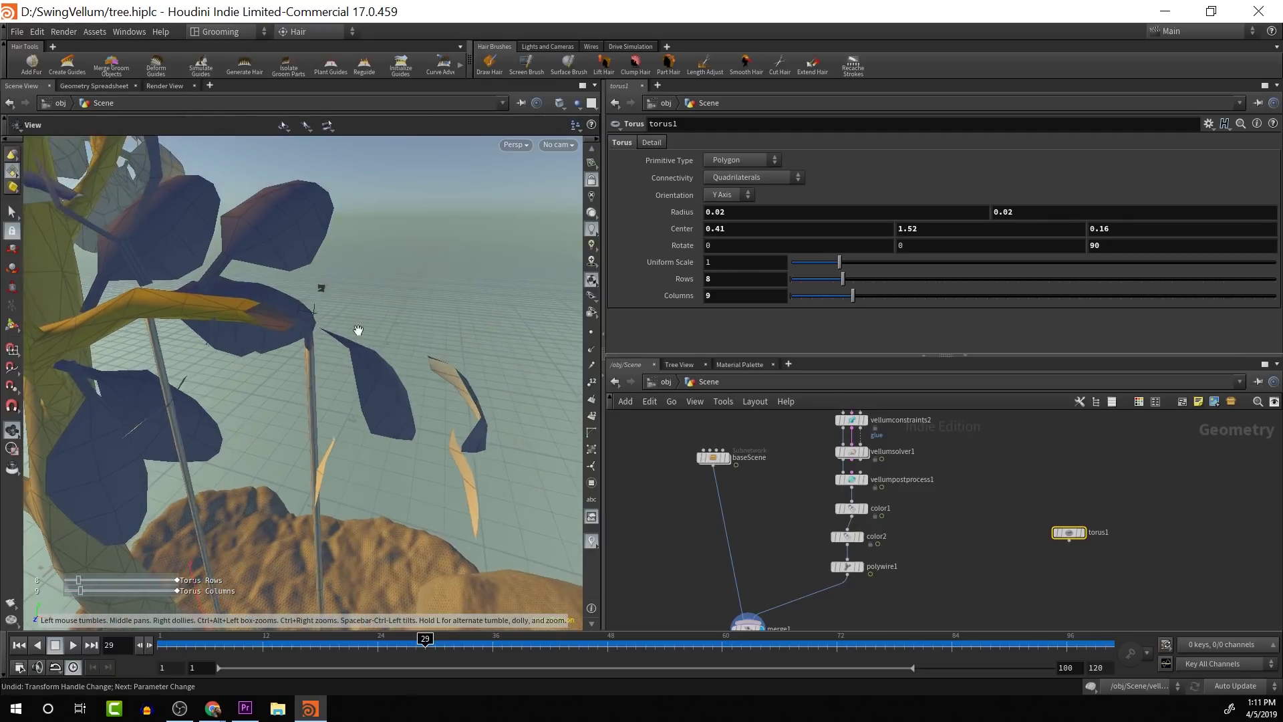
left_click_drag(358, 330, 383, 265, "alt")
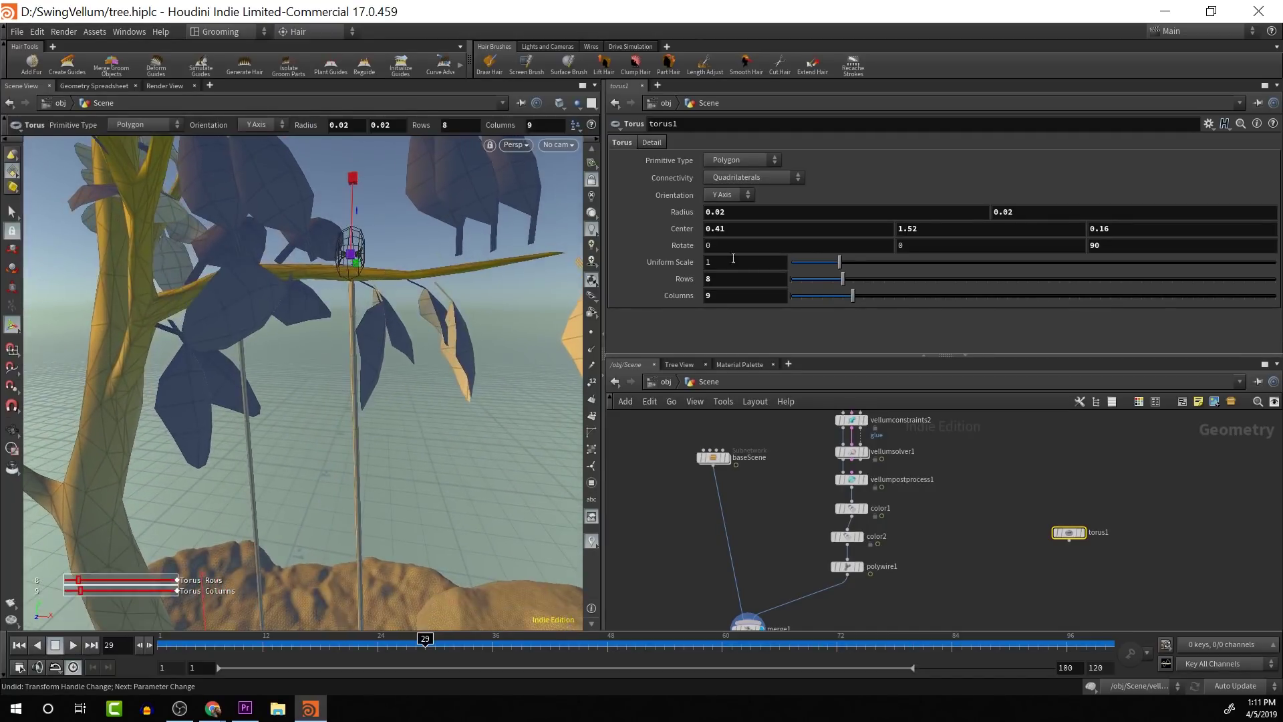
middle_click_drag(941, 229, 911, 258)
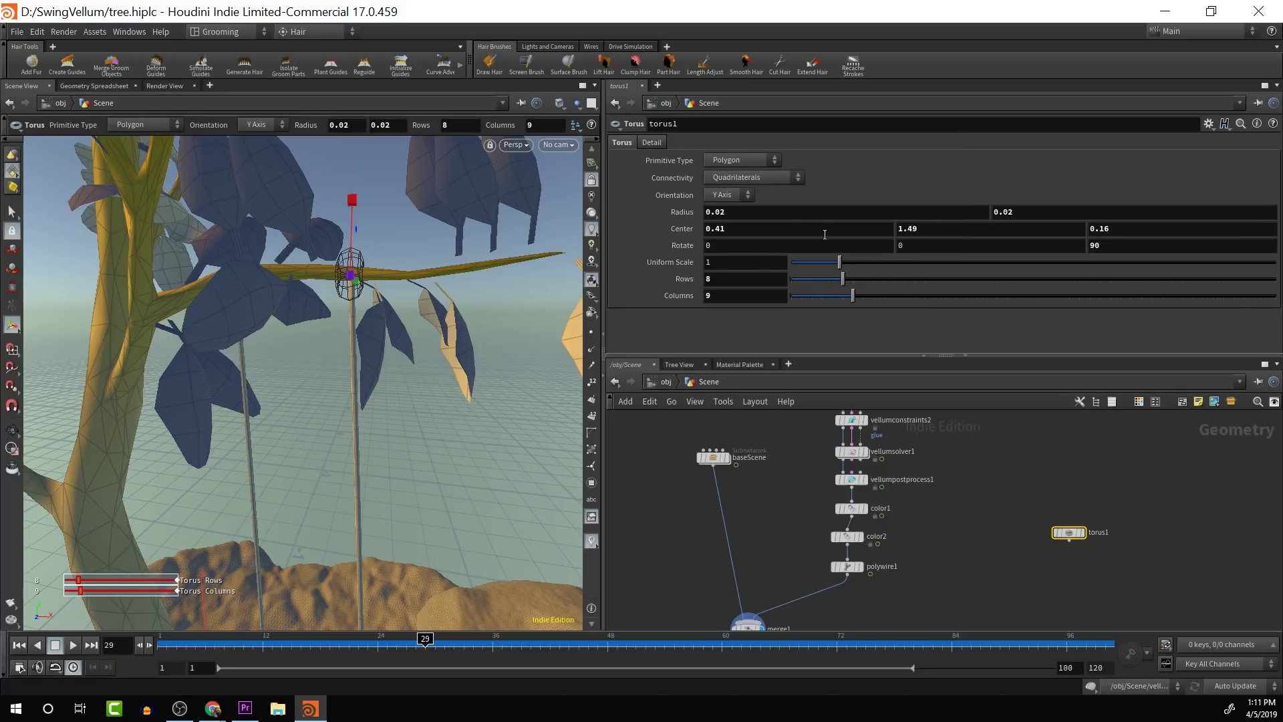
Thin the torus ring by reducing its second radius to 0.005.
middle_click_drag(801, 211, 779, 212)
key("ctrl+z")
middle_click_drag(1036, 210, 1019, 238)
middle_click_drag(446, 329, 442, 369, "alt")
left_click_drag(442, 368, 375, 459)
key("Return")
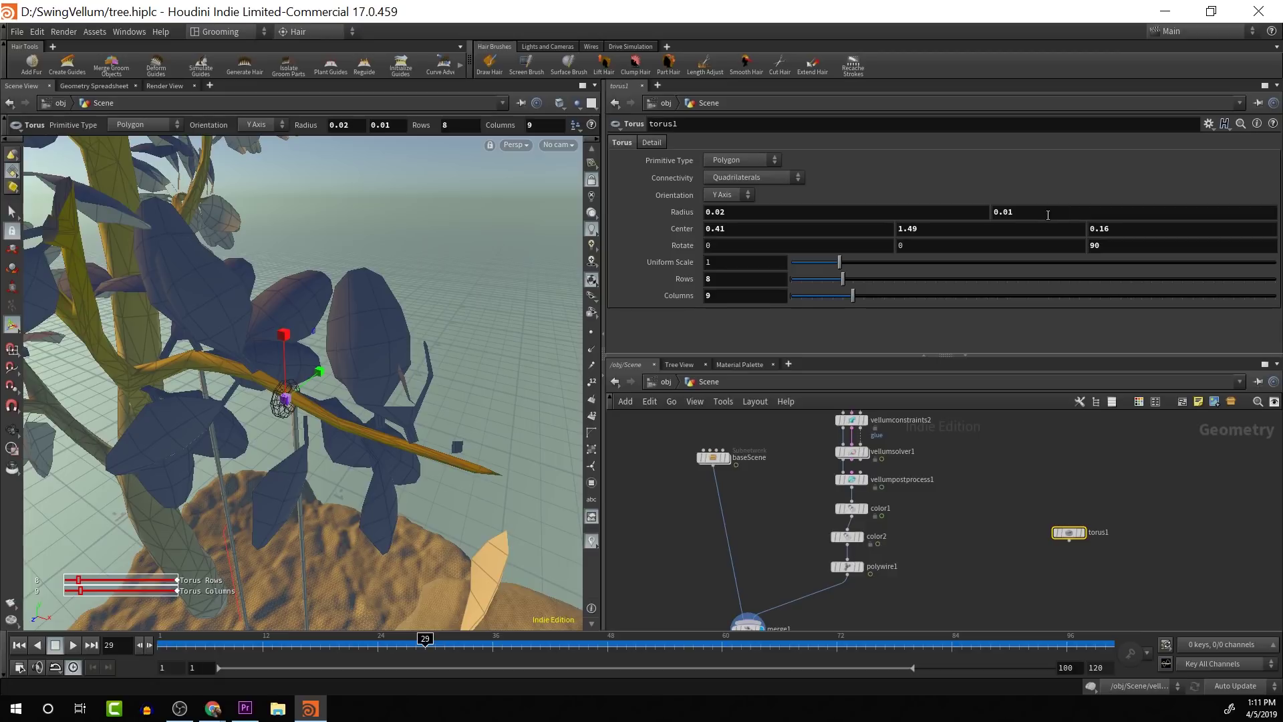
middle_click_drag(1057, 211, 1015, 254)
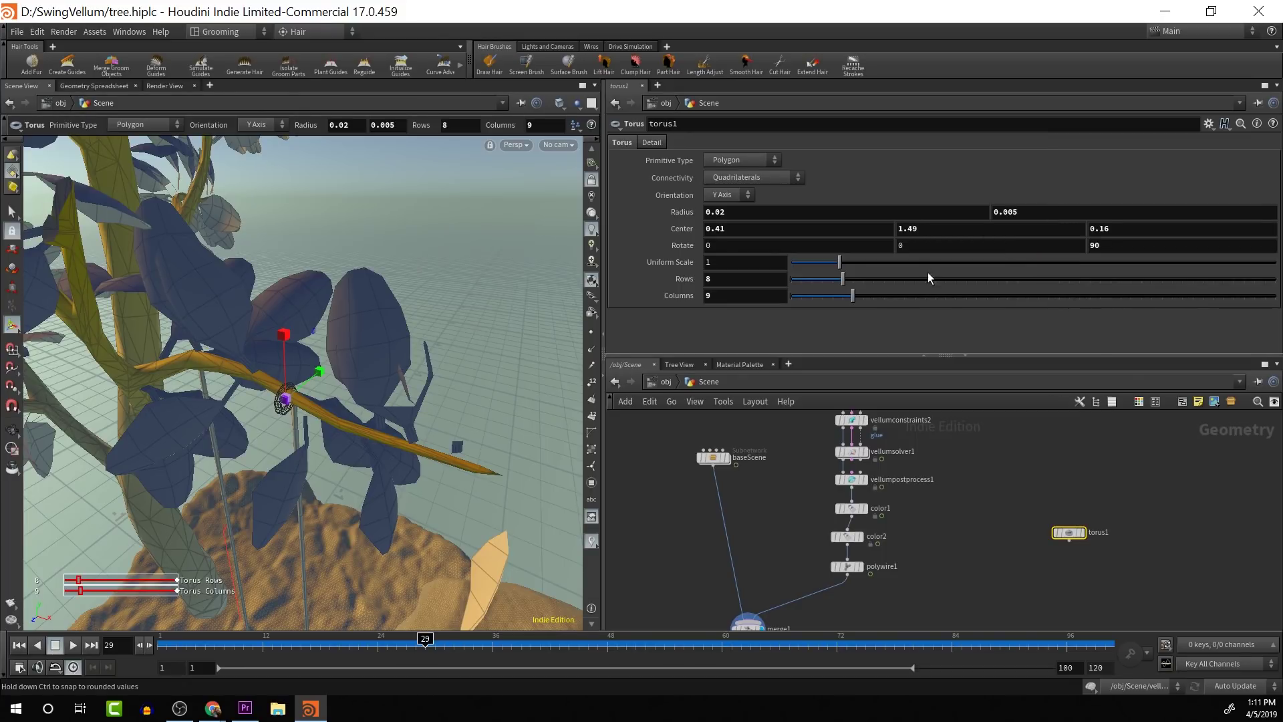
Fine-tune the torus around the branch with a Z centre of 0.14 and a Y centre of 1.492.
left_click_drag(407, 414, 562, 339, "alt")
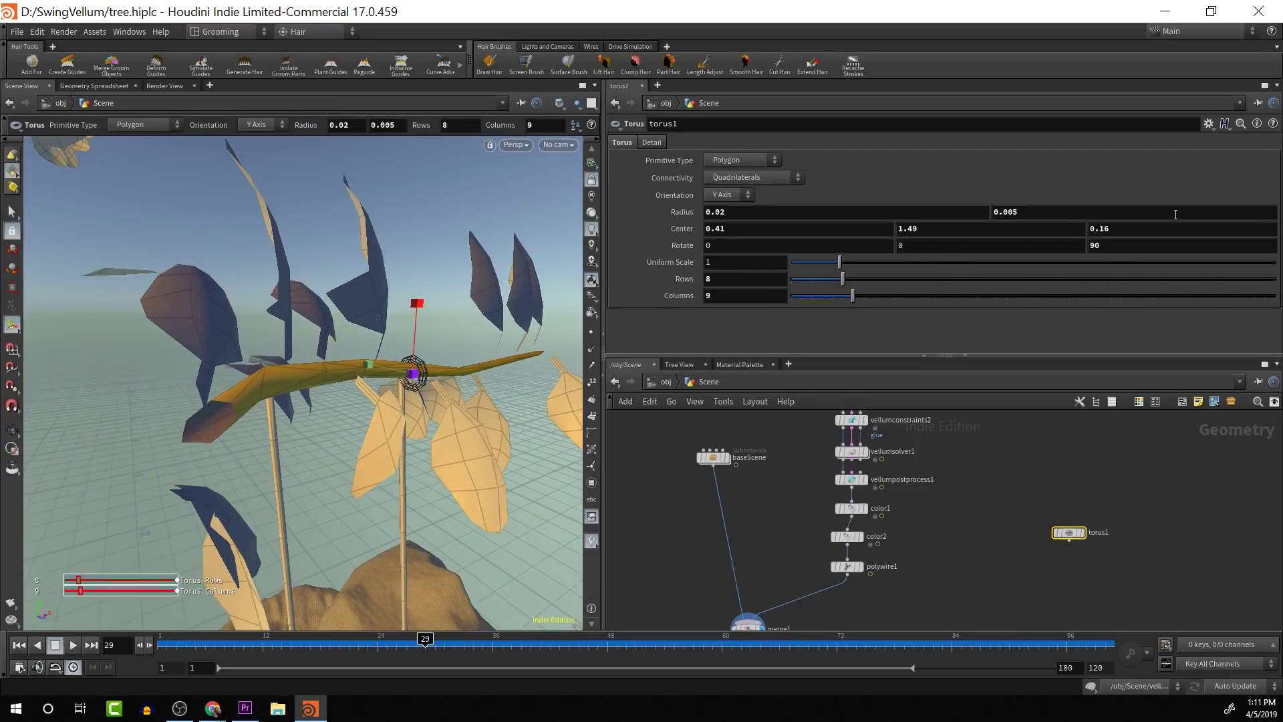
middle_click_drag(1145, 229, 1120, 253)
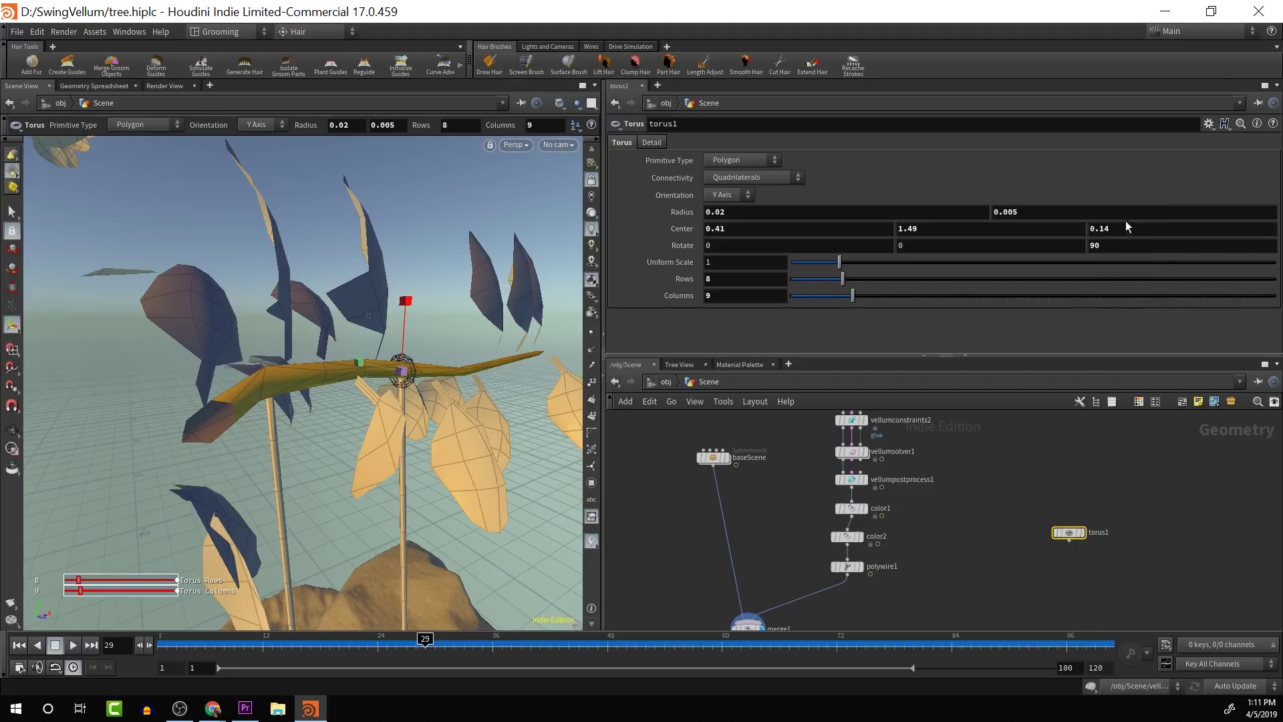
middle_click_drag(1036, 231, 1061, 278)
Connect torus1 to merge1 and insert a copy of color2 between them.
left_click_drag(1061, 550, 769, 533)
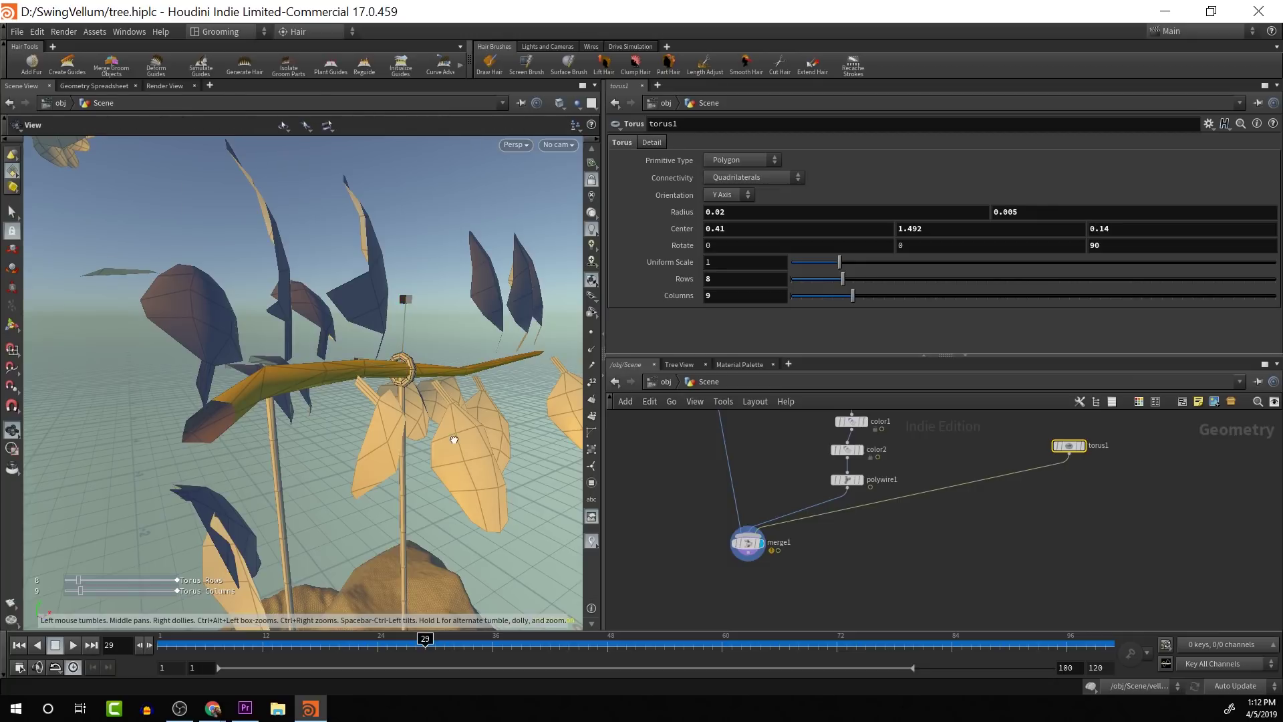
left_click_drag(461, 457, 366, 424, "alt")
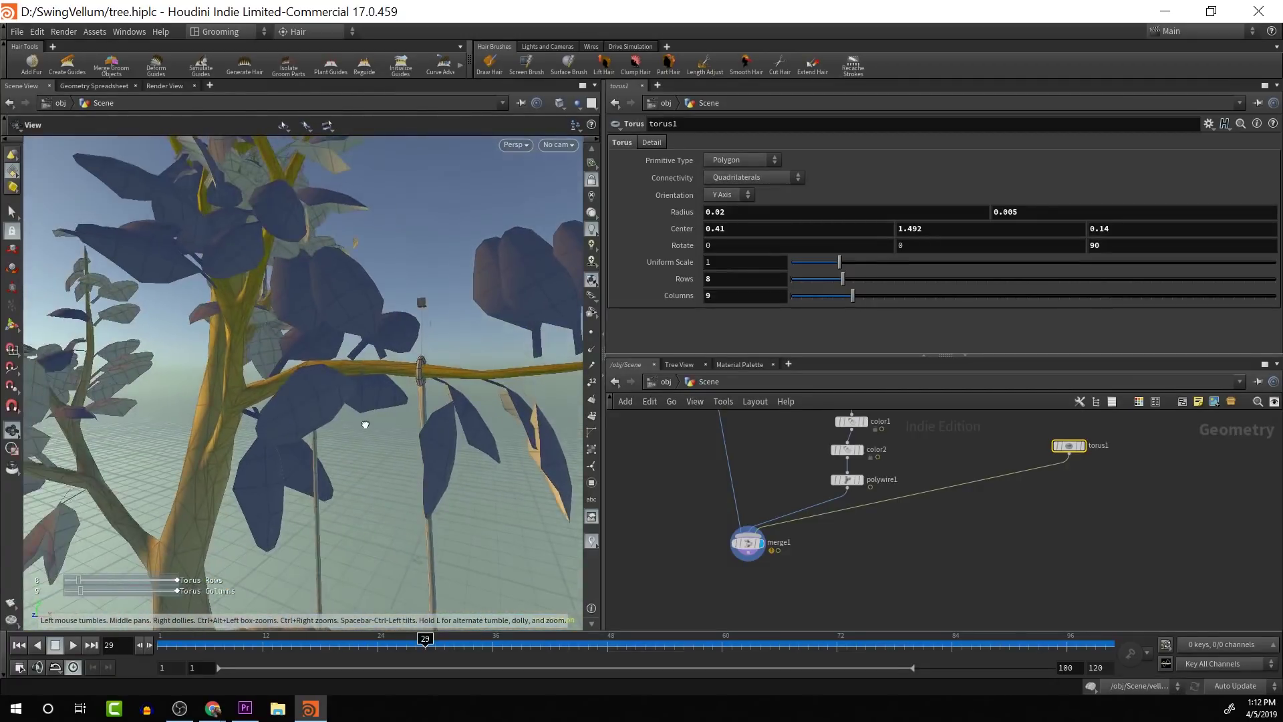
left_click(852, 450)
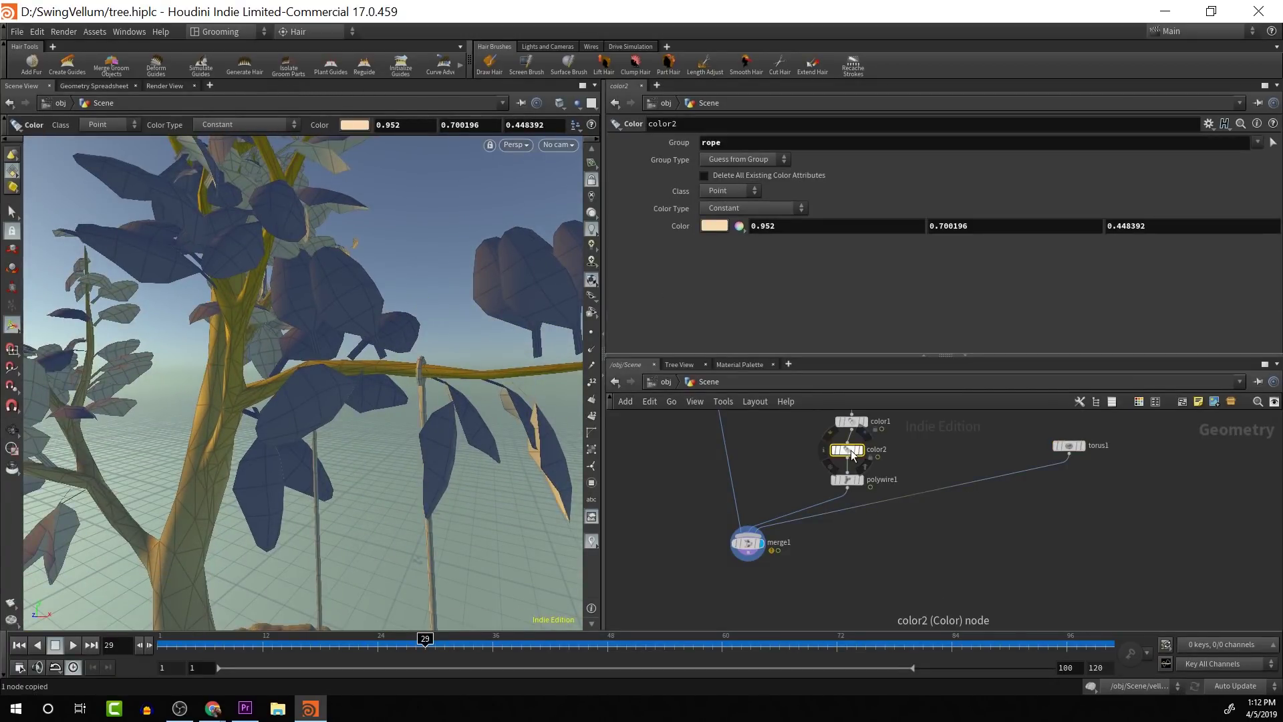
key("ctrl+v")
left_click(953, 481)
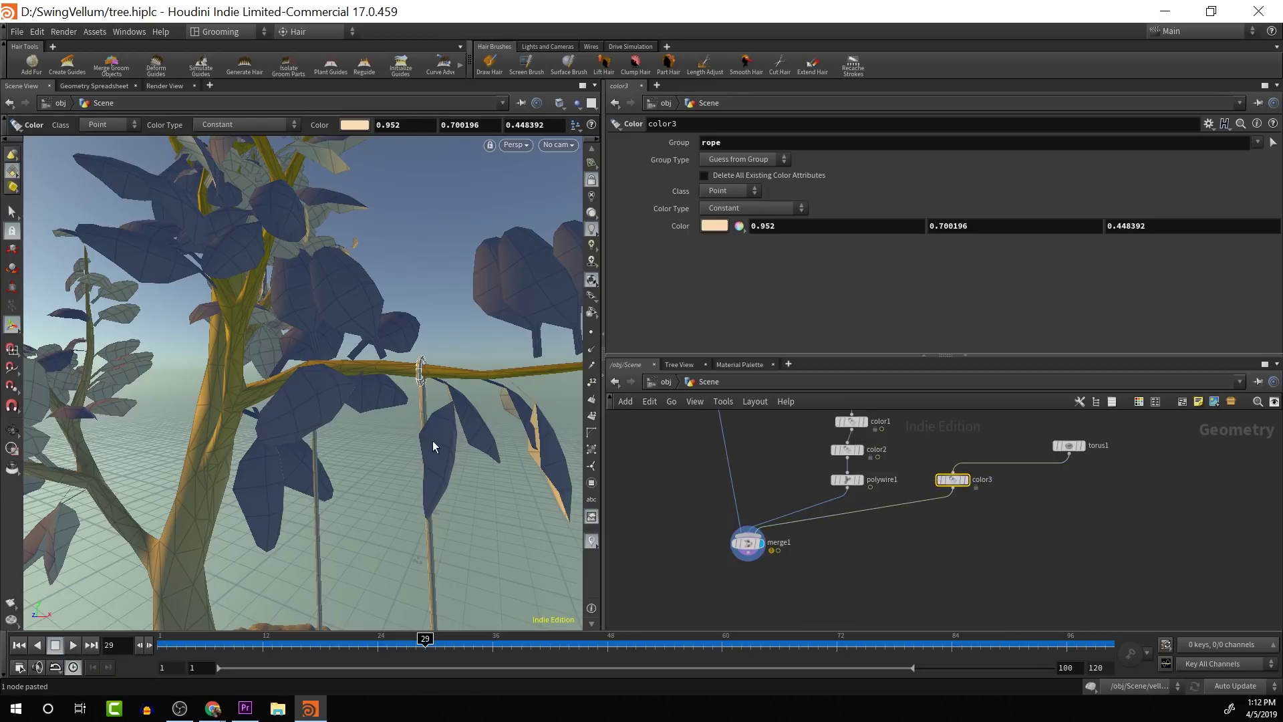
Add a Transform node fed by torus1, keeping the torus's direct connection to color3.
mouse_move(455, 497)
left_mouse_down("alt")
mouse_move(427, 532)
mouse_move(411, 531)
mouse_move(469, 514)
left_mouse_up("alt")
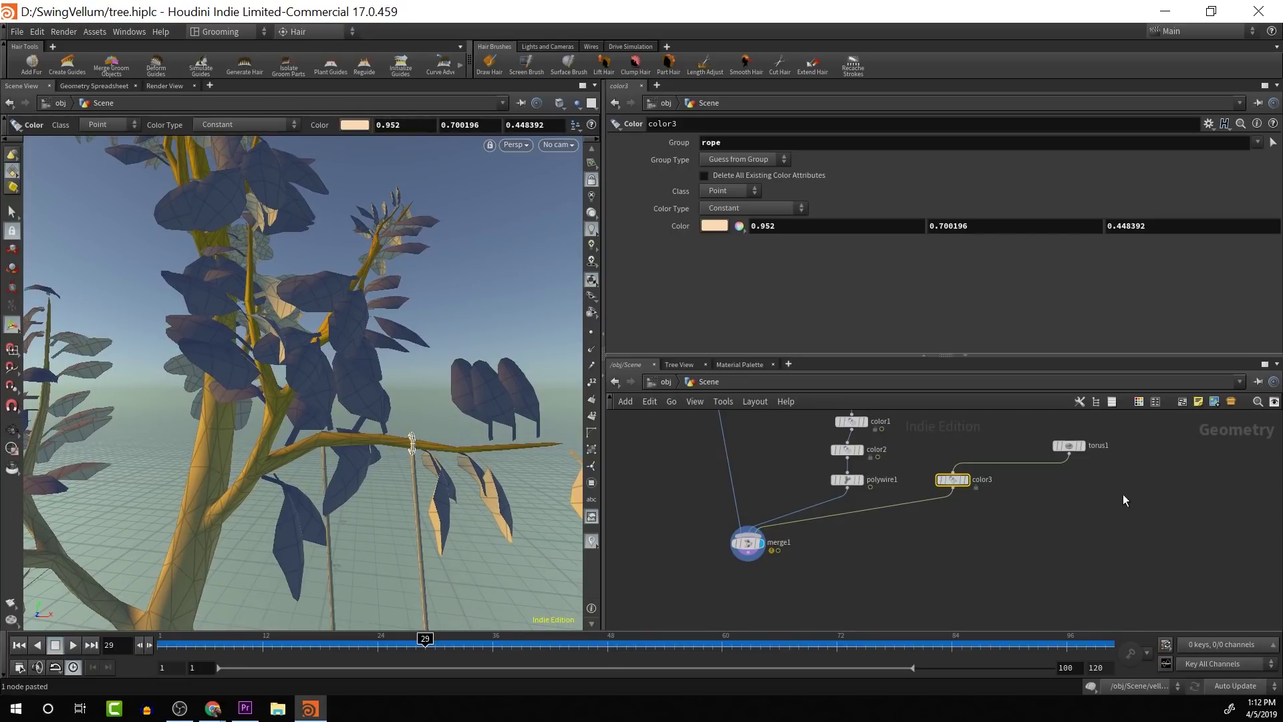
key("Tab")
type("tra")
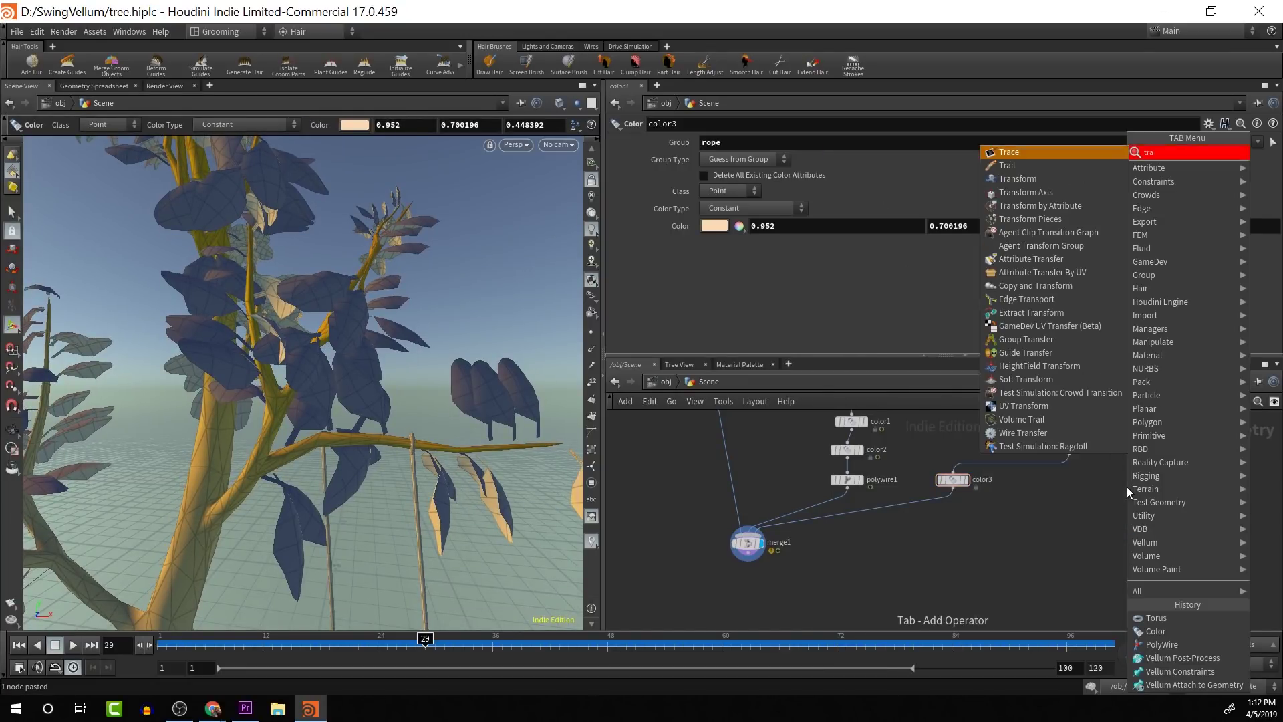
type("m")
key("Down")
key("Down")
key("Return")
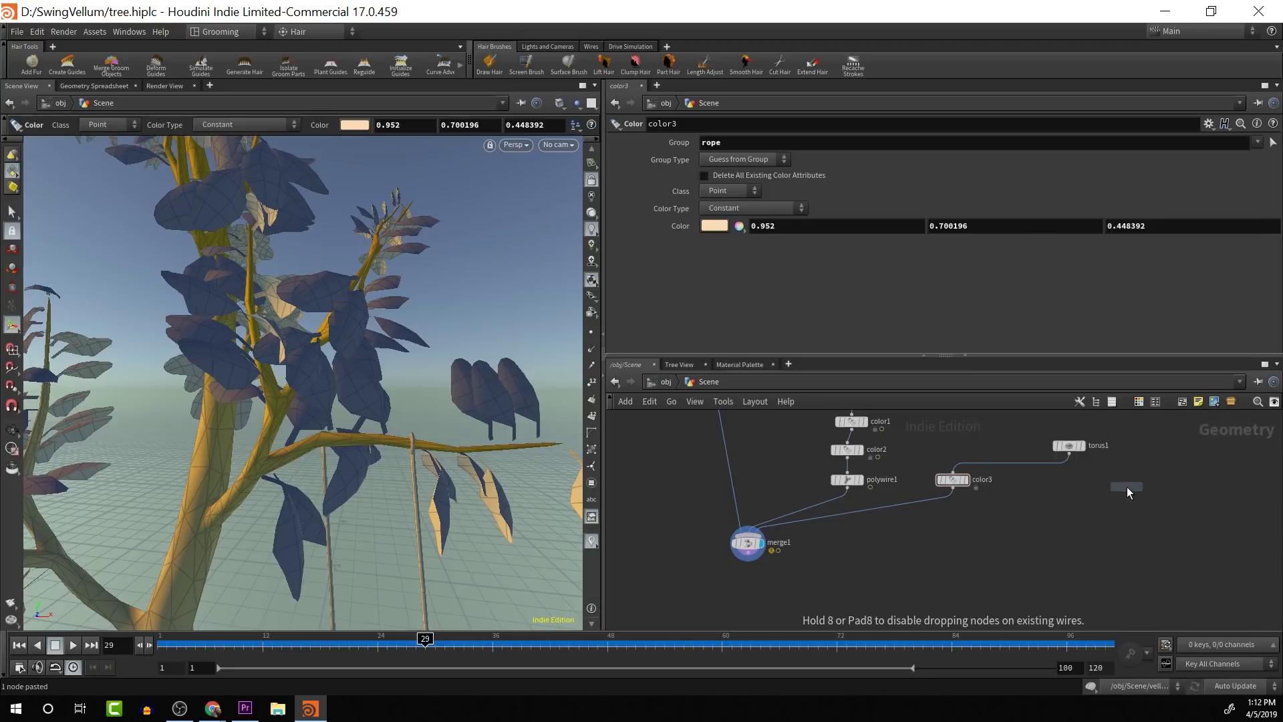
left_click(1108, 495)
left_click_drag(1069, 455, 953, 472)
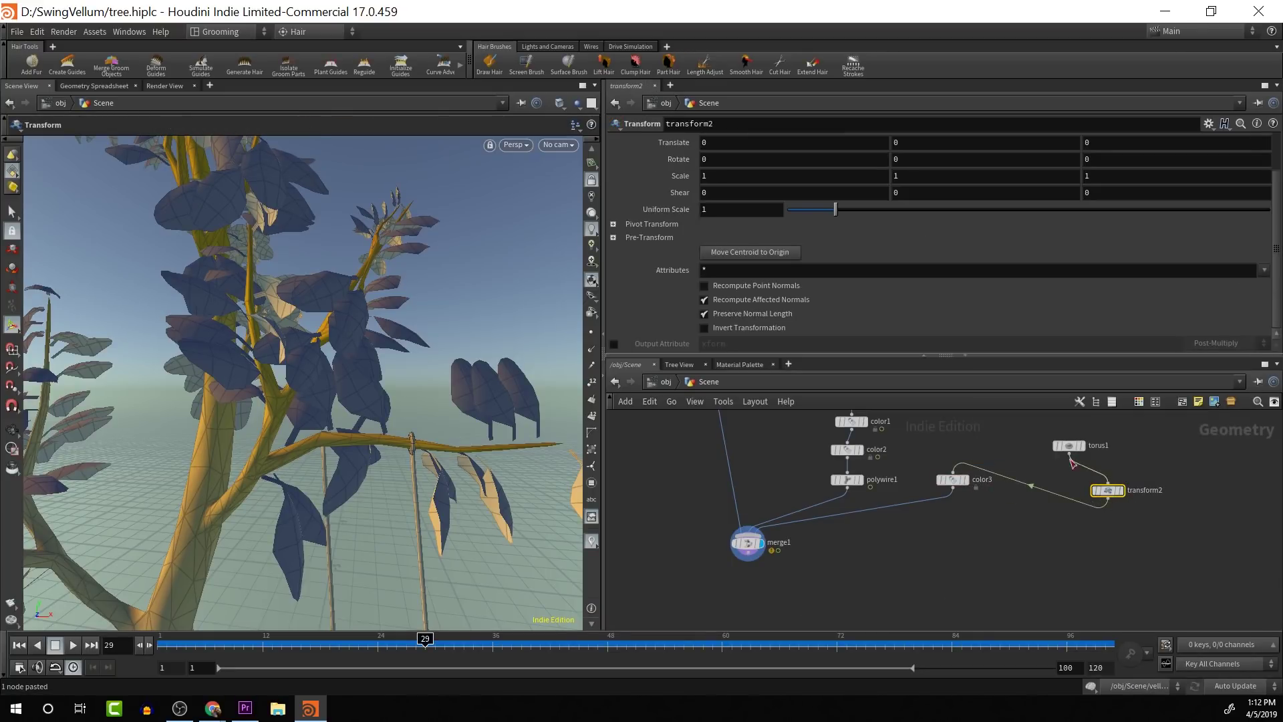
key("ctrl+z")
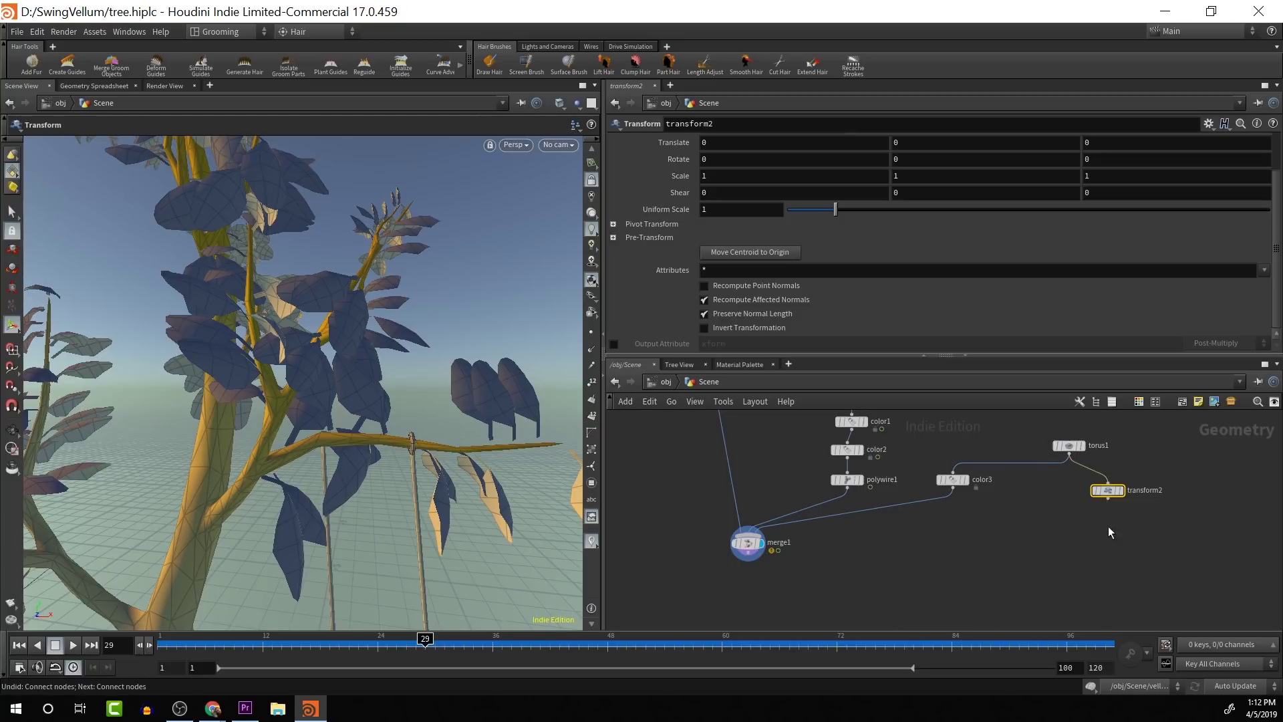
Add a Merge node and insert it between color3 and merge1.
left_click(994, 541)
key("Tab")
type("merge")
key("Return")
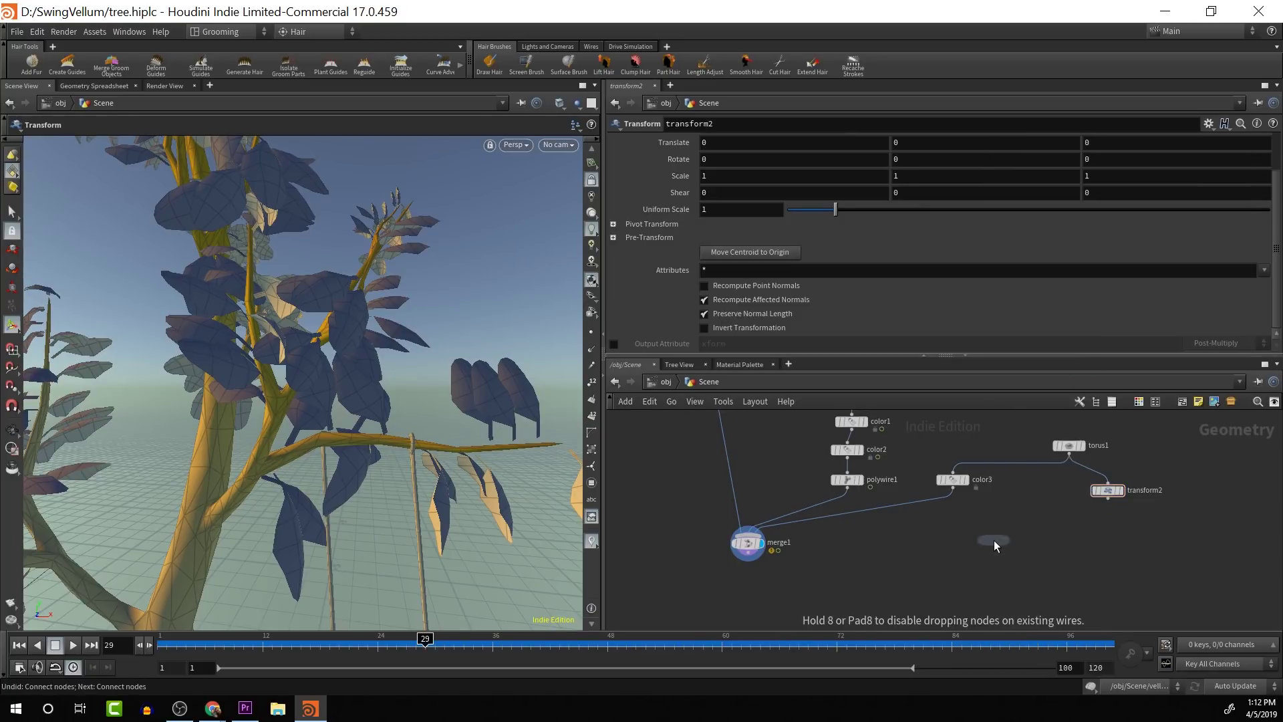
left_click(993, 540)
left_click_drag(999, 543, 972, 539)
left_click(1108, 498)
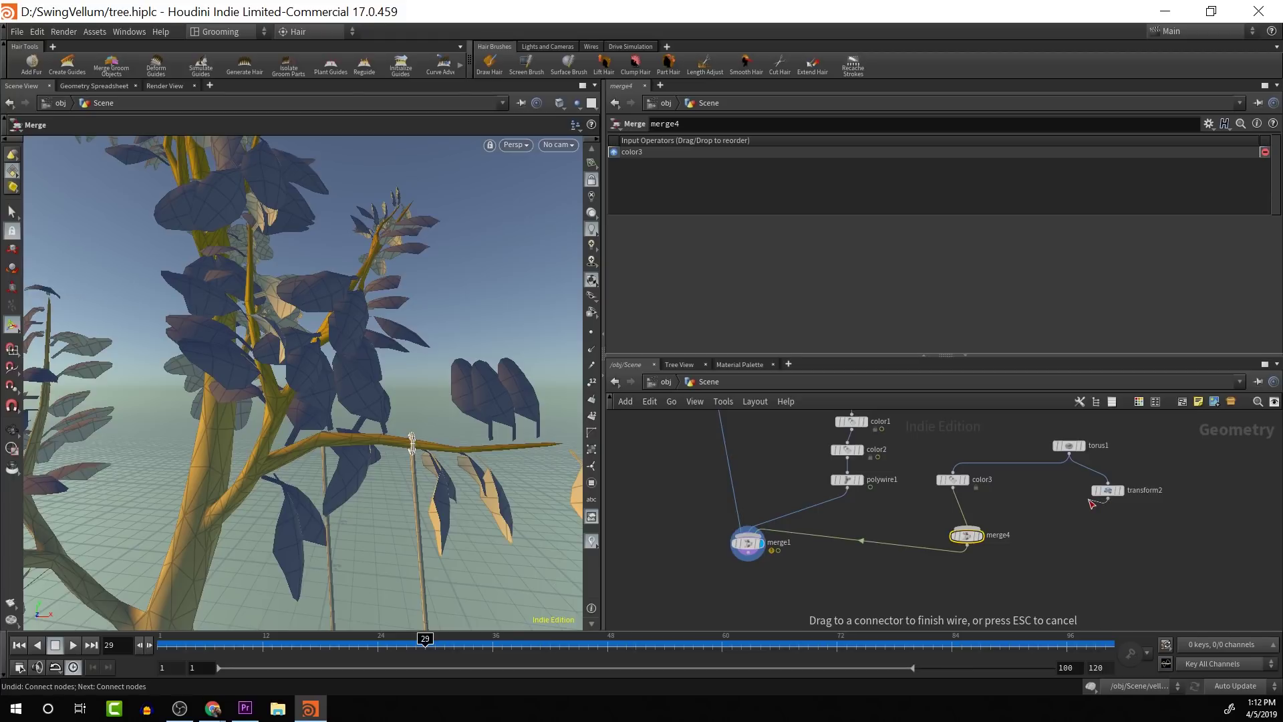
key("Escape")
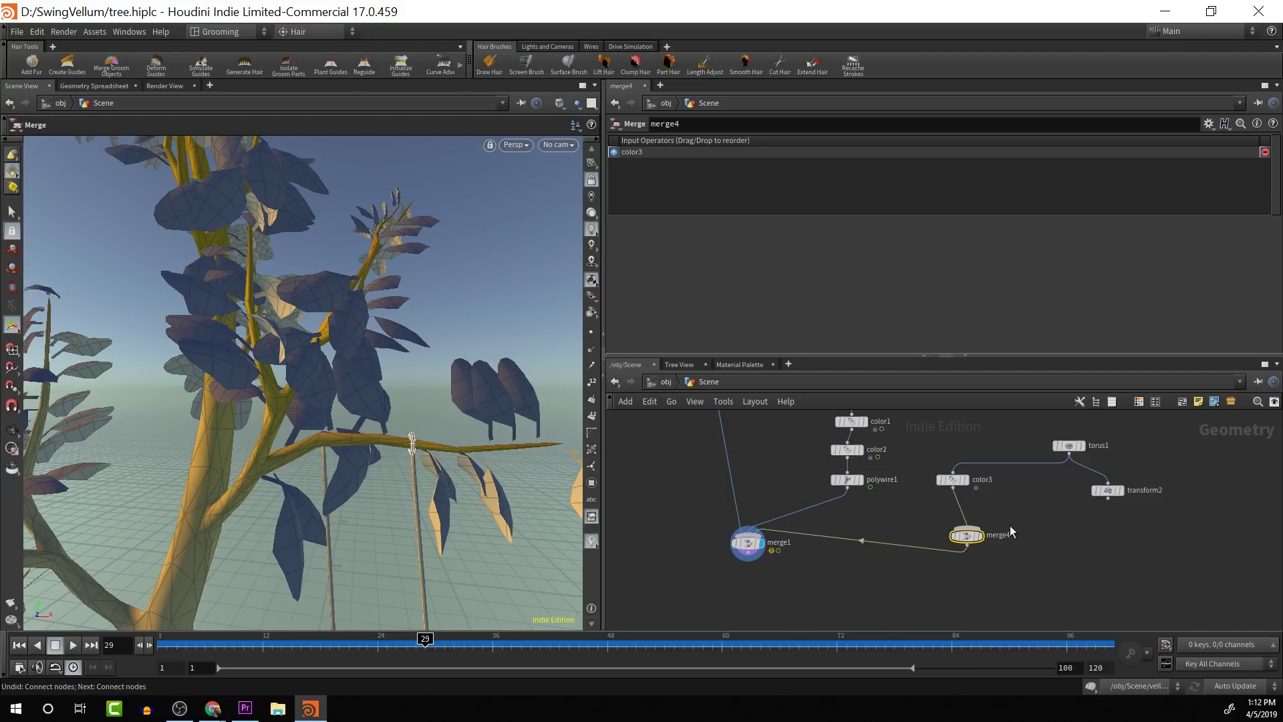
Rewire the ring network so torus1 and transform2 feed merge4, with color3 placed between merge4 and merge1.
left_click_drag(956, 481, 882, 547)
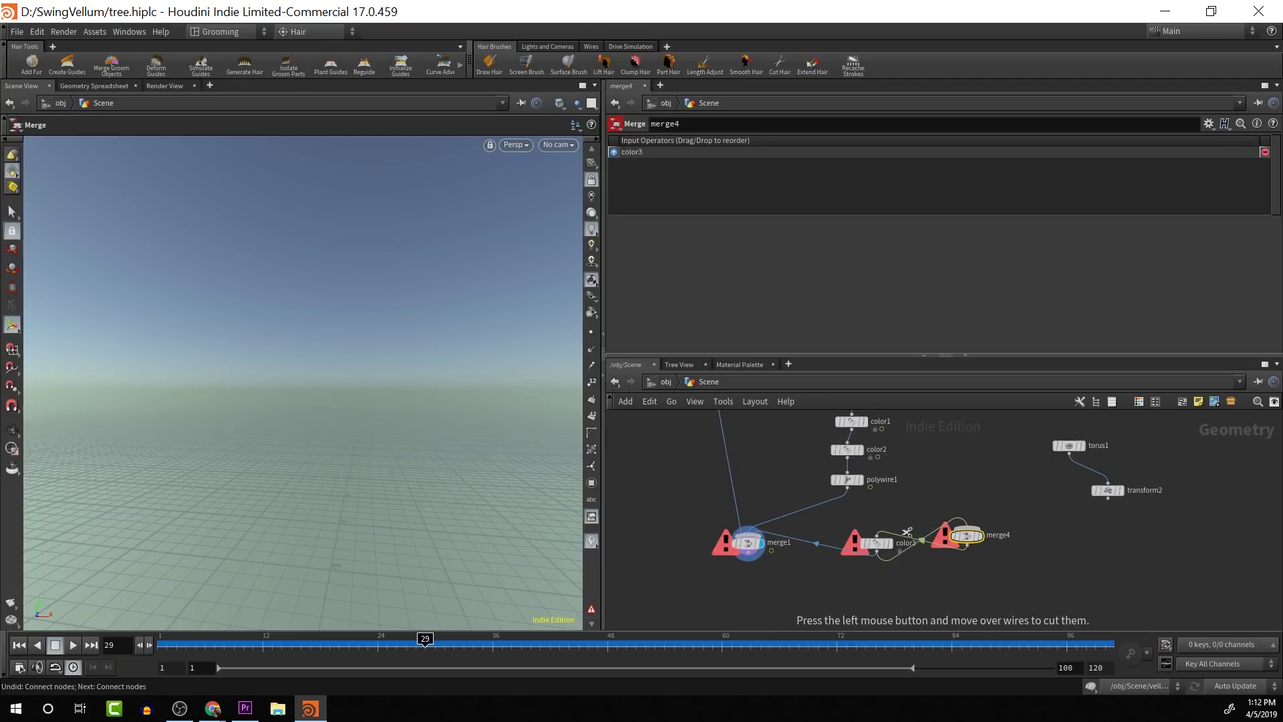
left_click_drag(906, 508, 930, 613)
left_click_drag(900, 552, 967, 525)
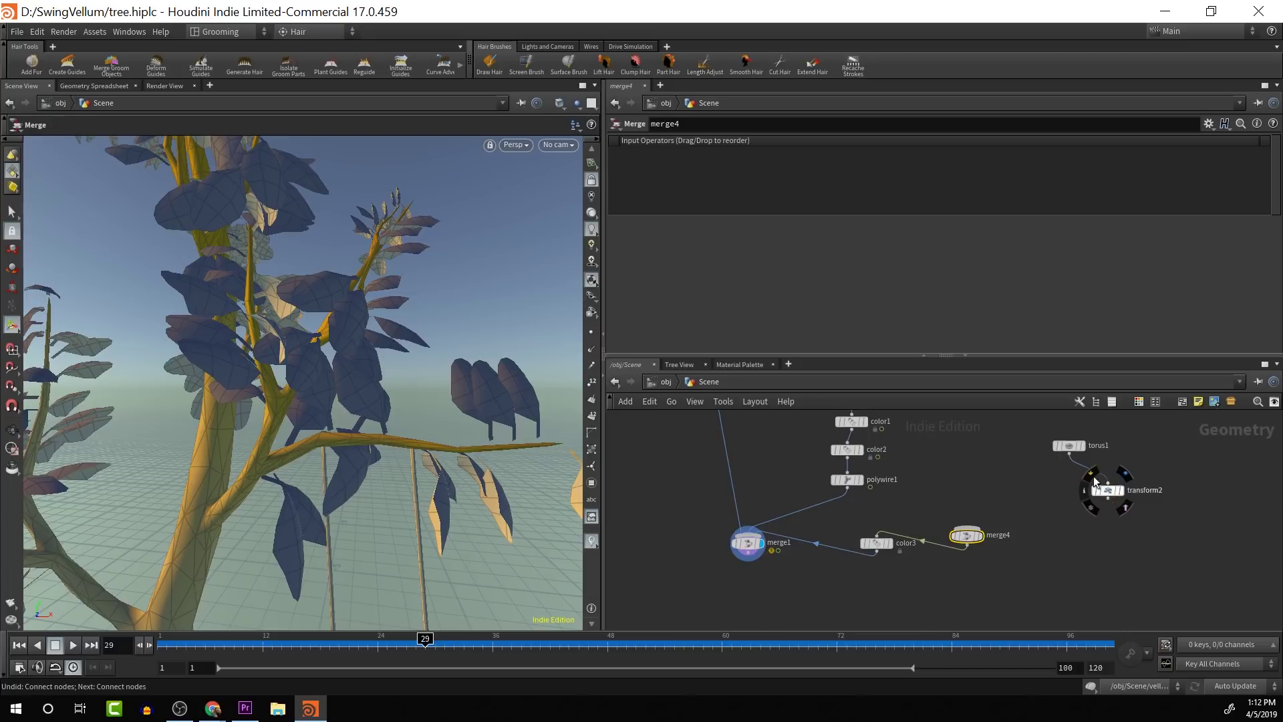
left_click_drag(1069, 455, 967, 528)
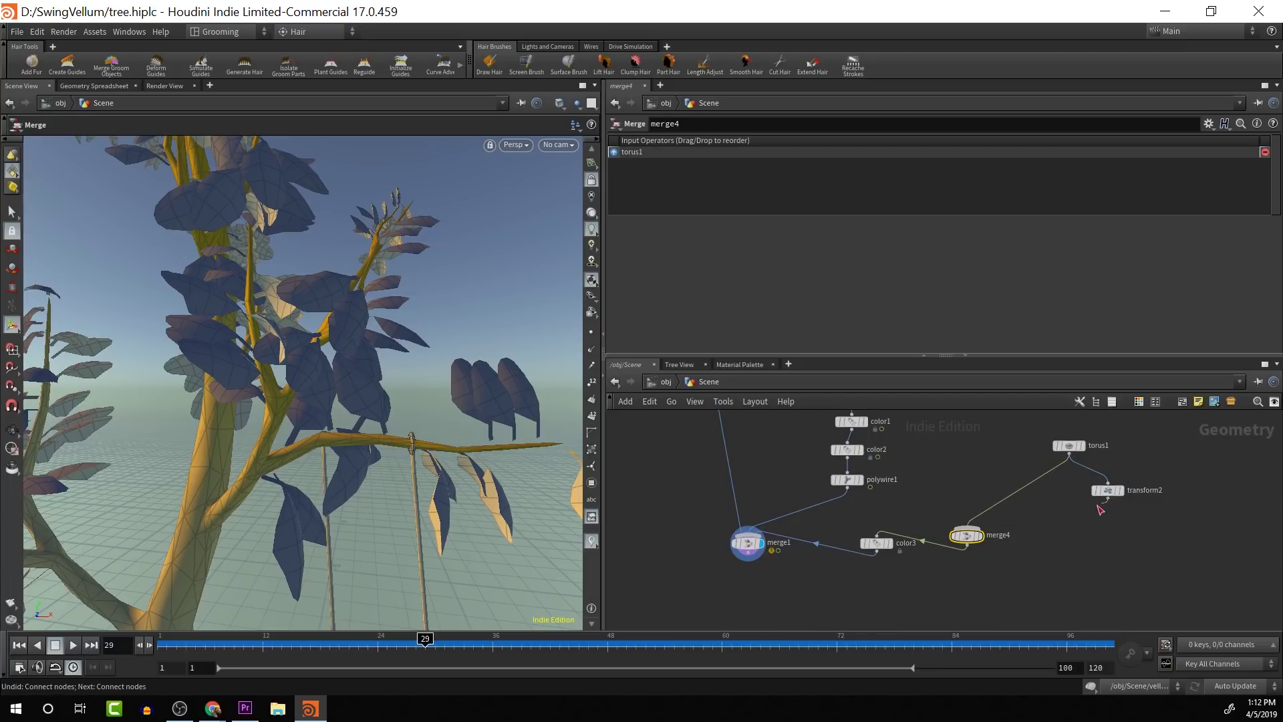
left_click_drag(1107, 498, 982, 534)
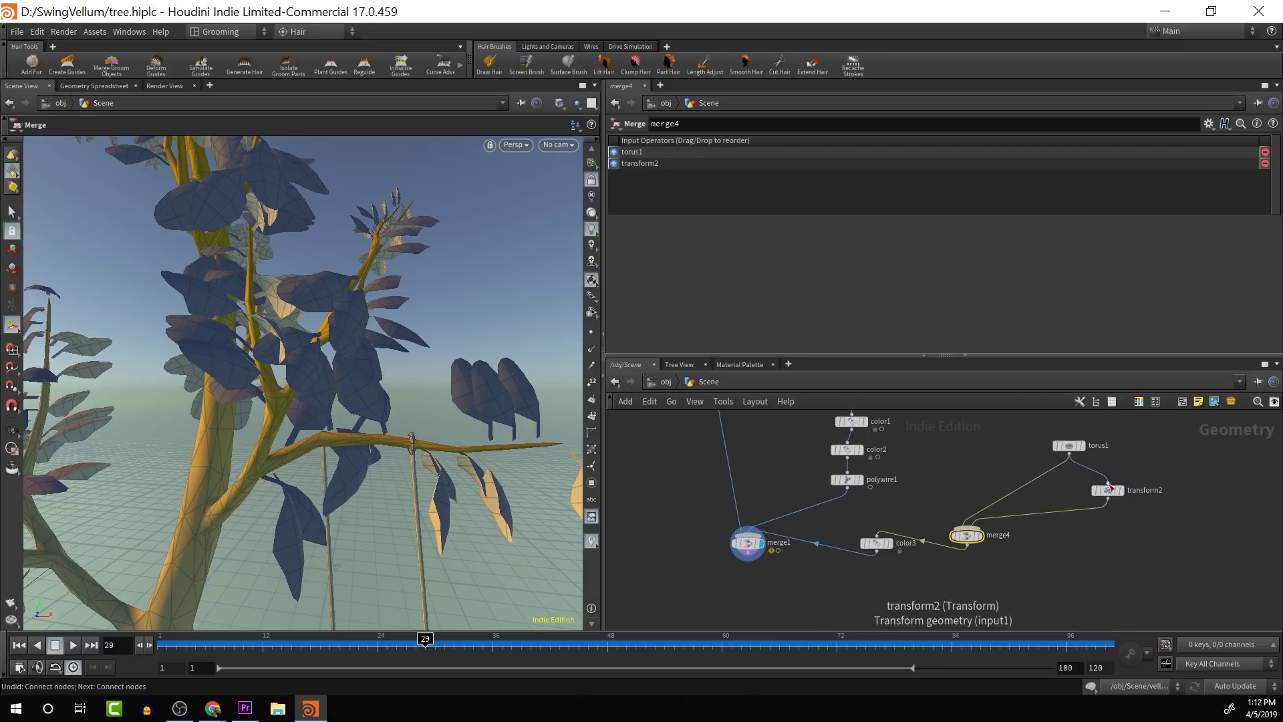
Fit the second ring to the inner rope by setting transform2's translation to -0.2 in X and 0.003 in Y, with uniform scale 1.001.
left_click(1106, 489)
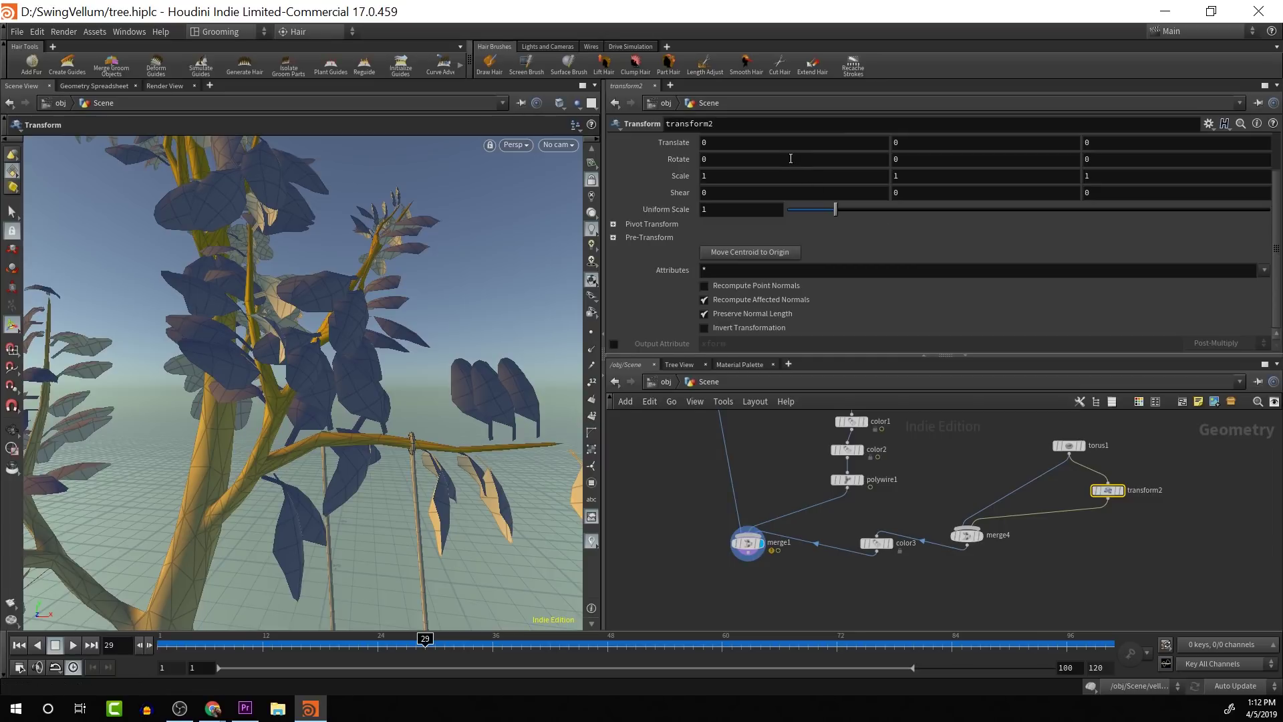
middle_click_drag(790, 144, 663, 175)
left_click_drag(498, 496, 524, 495, "alt")
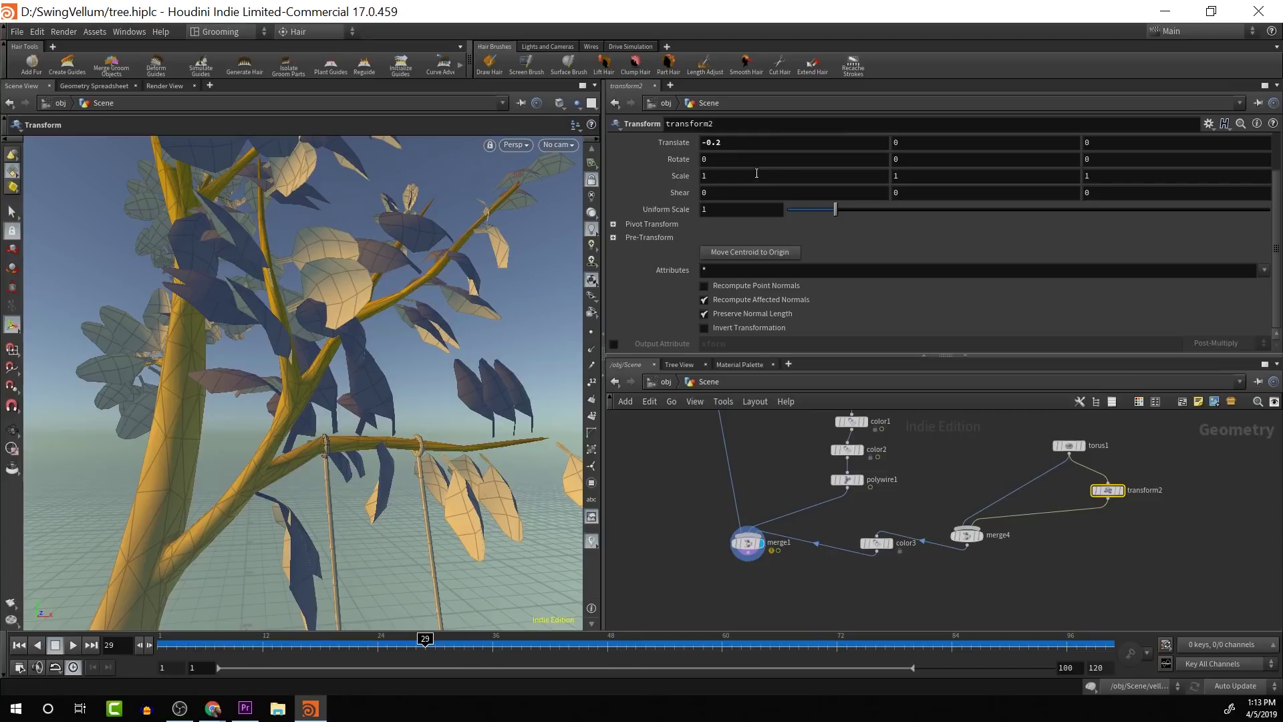
middle_click_drag(906, 143, 937, 190)
middle_click_drag(727, 209, 751, 259)
key("Escape")
Return to the object level and examine the whole island with the tree, swing and grass from several angles.
left_click_drag(373, 430, 366, 287)
key("Return")
left_click_drag(298, 322, 375, 348)
key("Return")
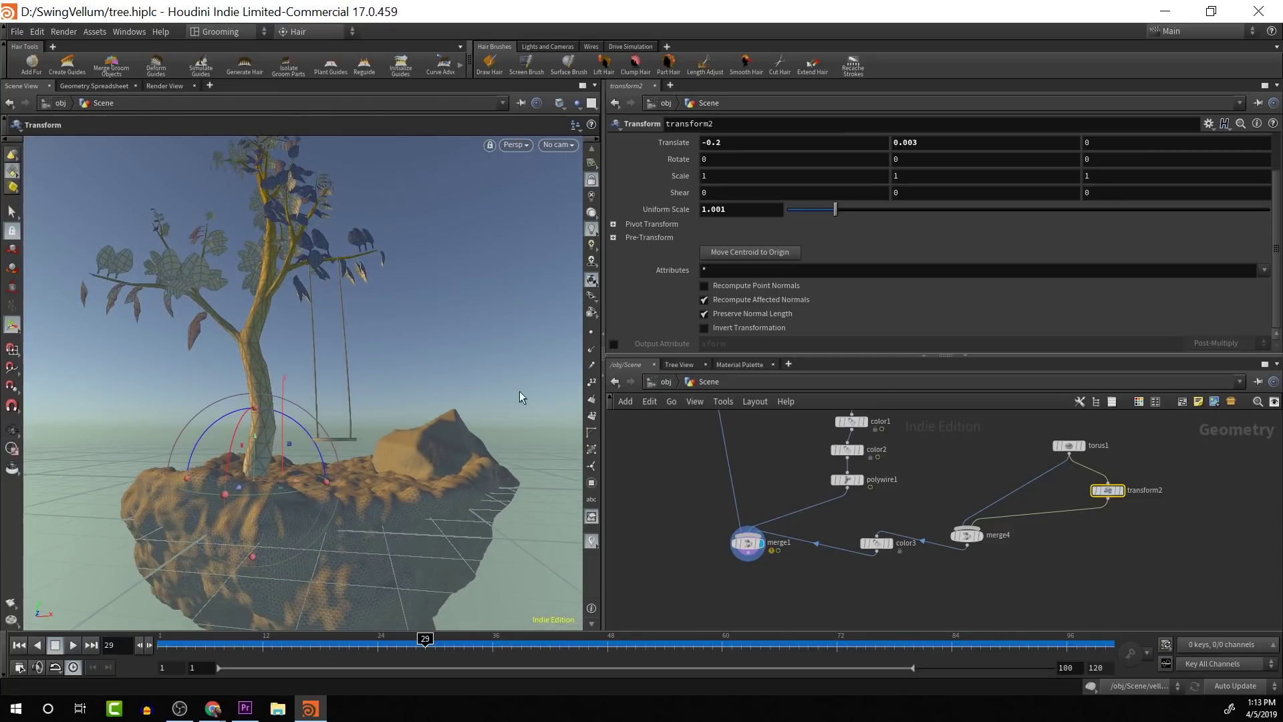
left_click(669, 382)
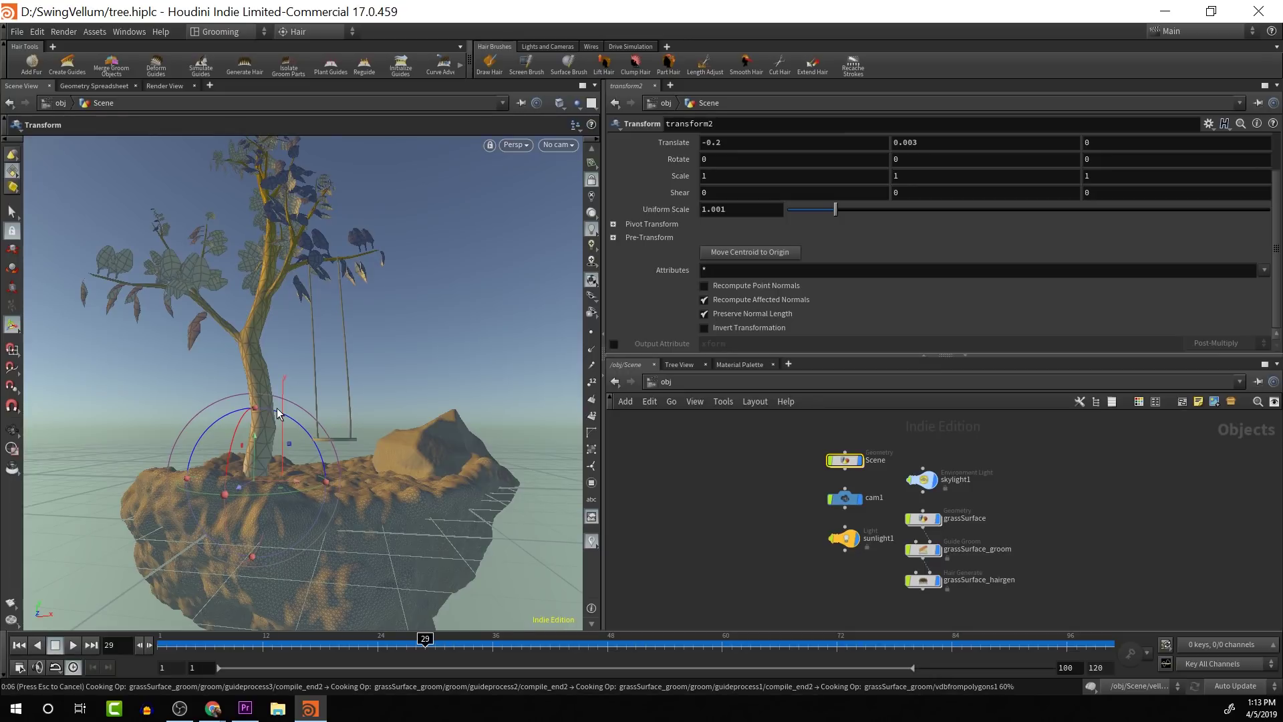
key("u")
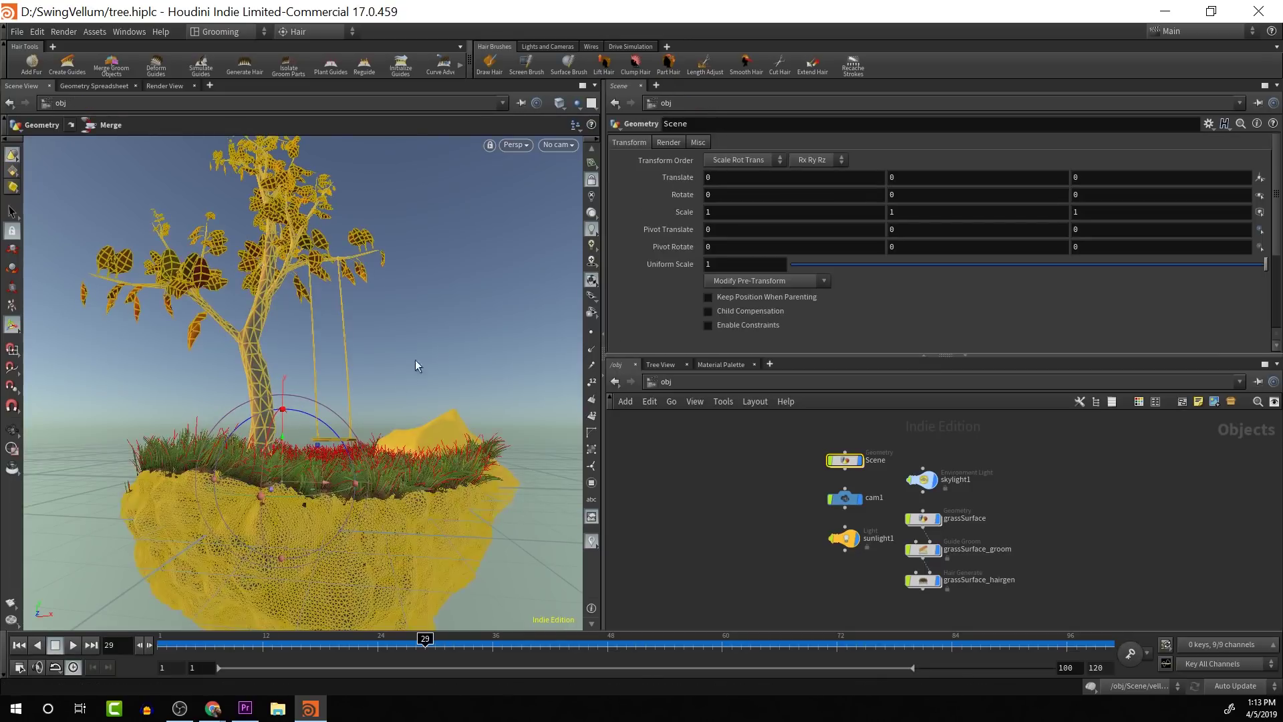
left_click(719, 496)
left_click_drag(310, 472, 337, 523, "alt")
mouse_move(307, 397)
left_mouse_down("alt")
mouse_move(281, 439)
mouse_move(302, 388)
left_mouse_up("alt")
left_click_drag(342, 341, 383, 316, "alt")
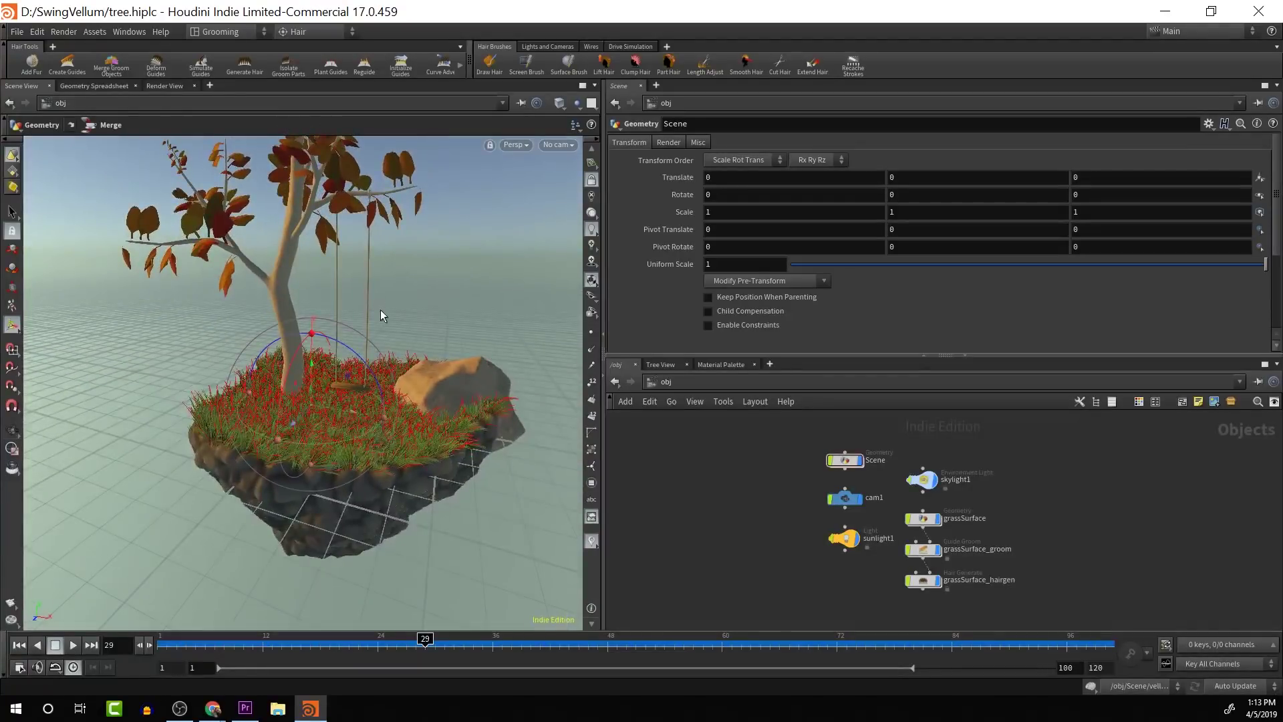